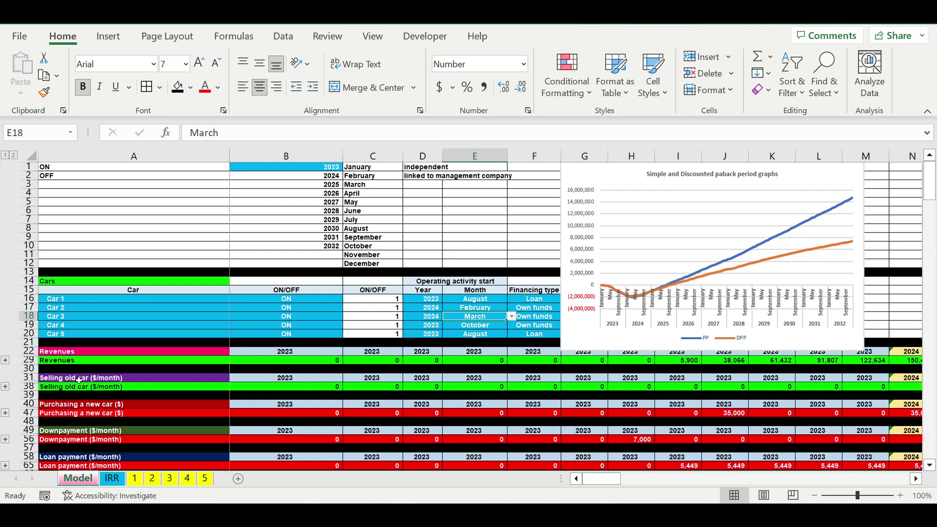
Open the sheet for car 1 and review the list of trip types in the Trips types table
click(135, 481)
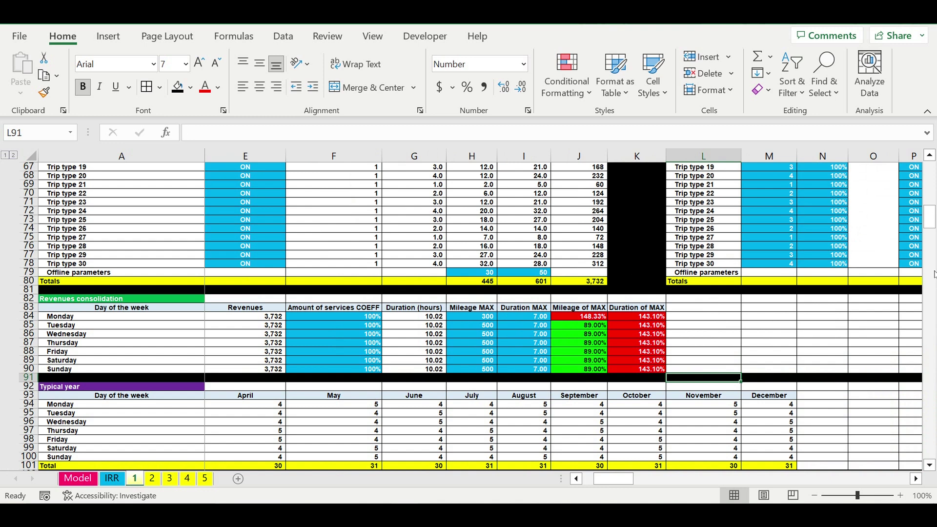
drag(930, 215, 930, 149)
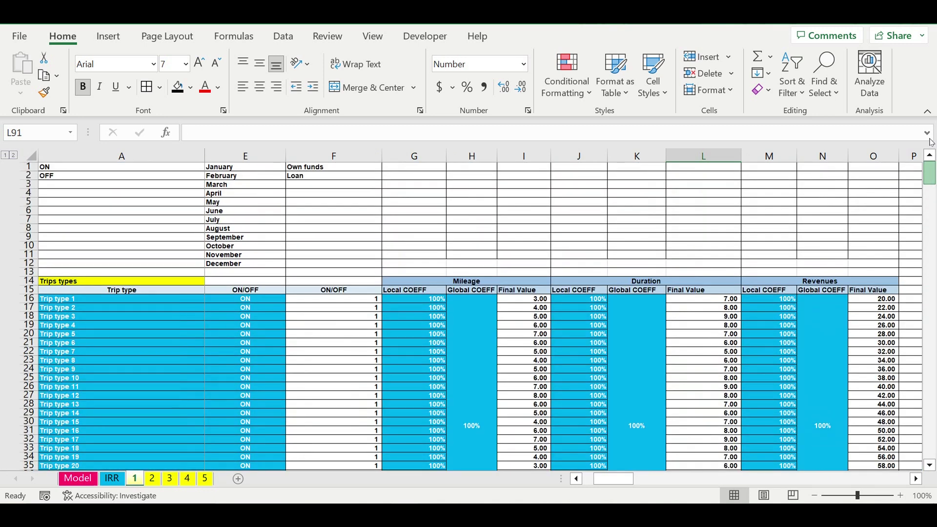
drag(69, 302, 442, 449)
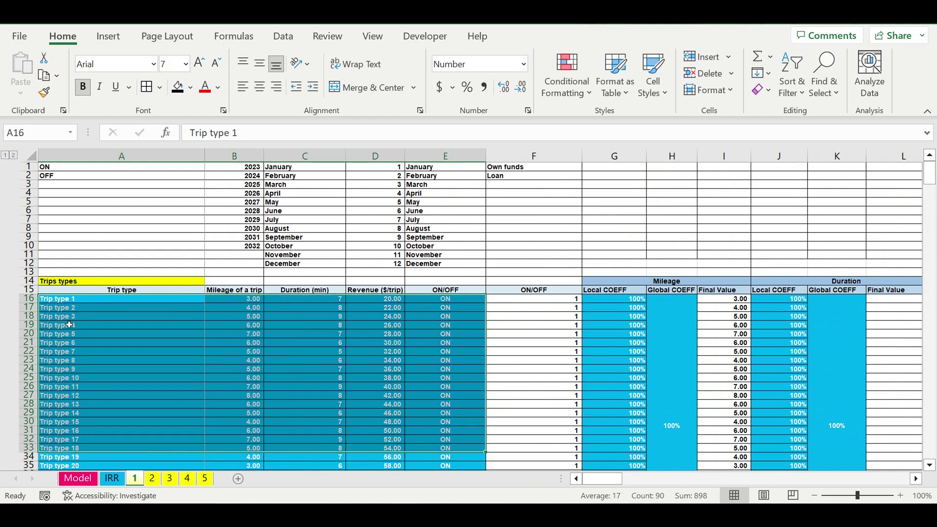
scroll(73, 300, down, 2)
drag(78, 248, 88, 317)
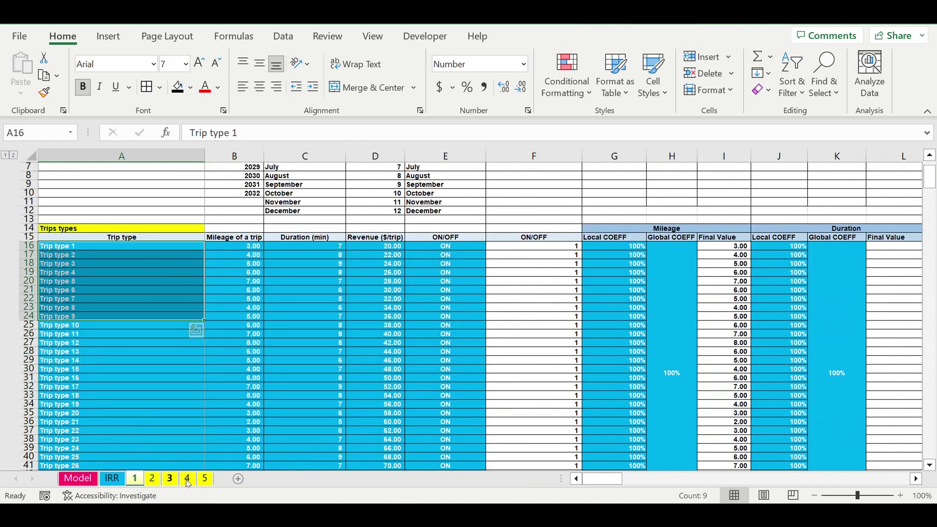
click(109, 308)
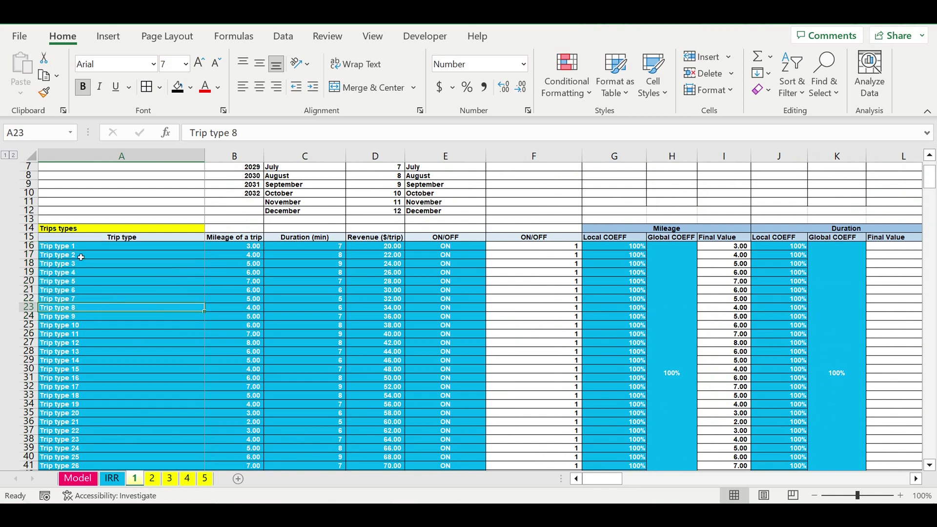
drag(80, 246, 108, 434)
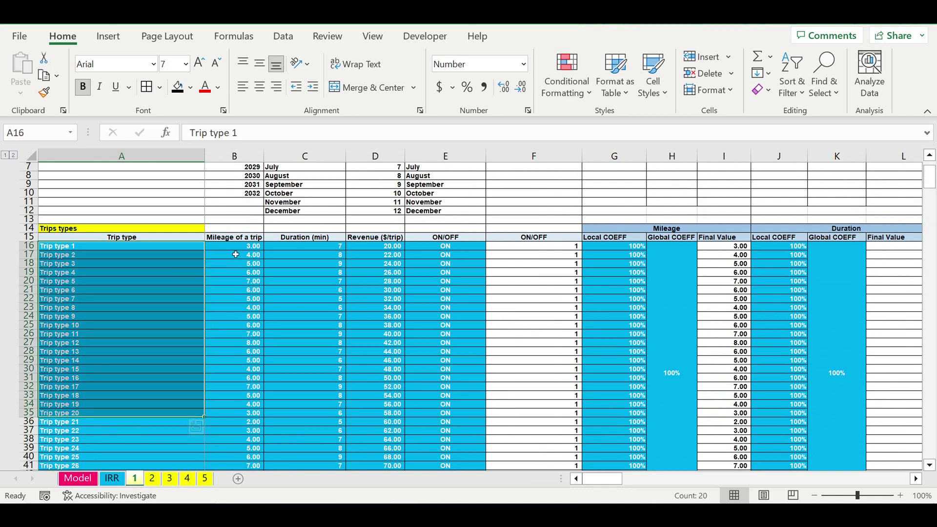
Review the trip types' mileage, duration, revenue and ON/OFF columns, plus the local and global mileage coefficients
drag(237, 248, 323, 447)
key(Right)
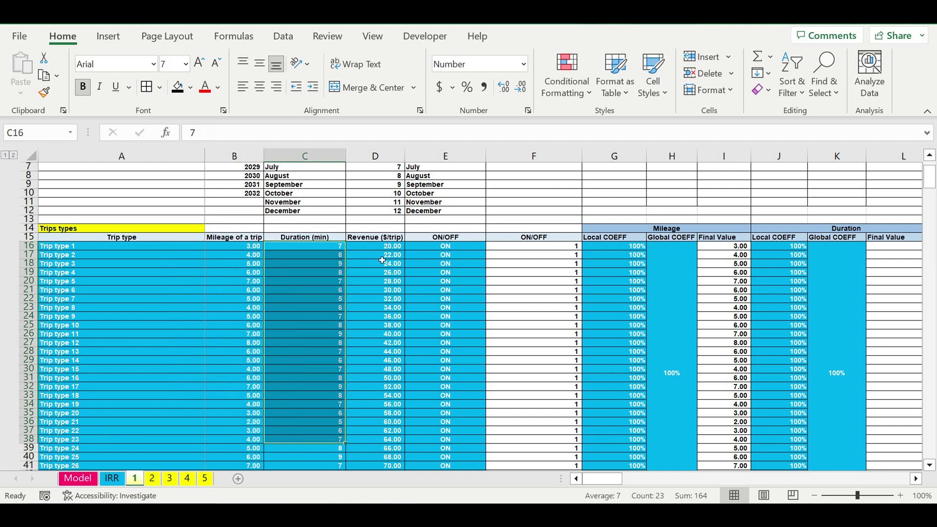
drag(376, 255, 386, 440)
drag(446, 255, 494, 464)
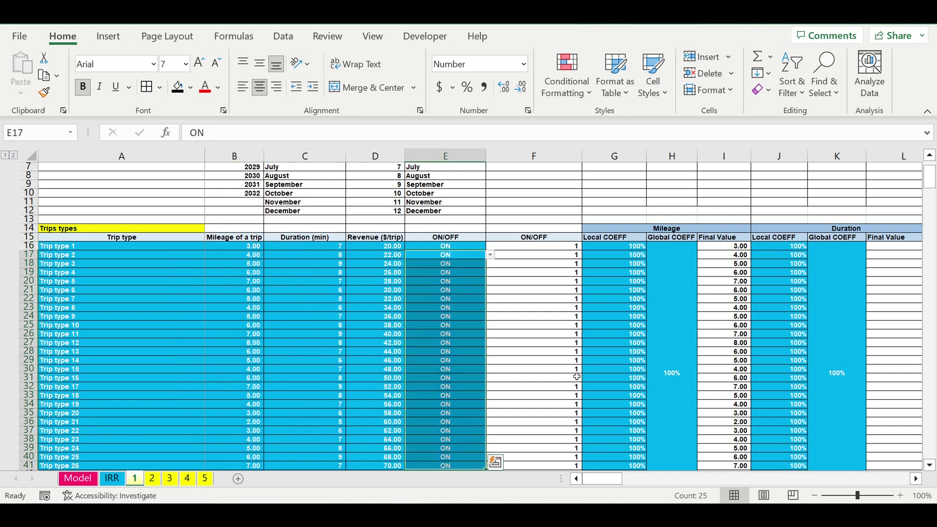
drag(626, 255, 690, 264)
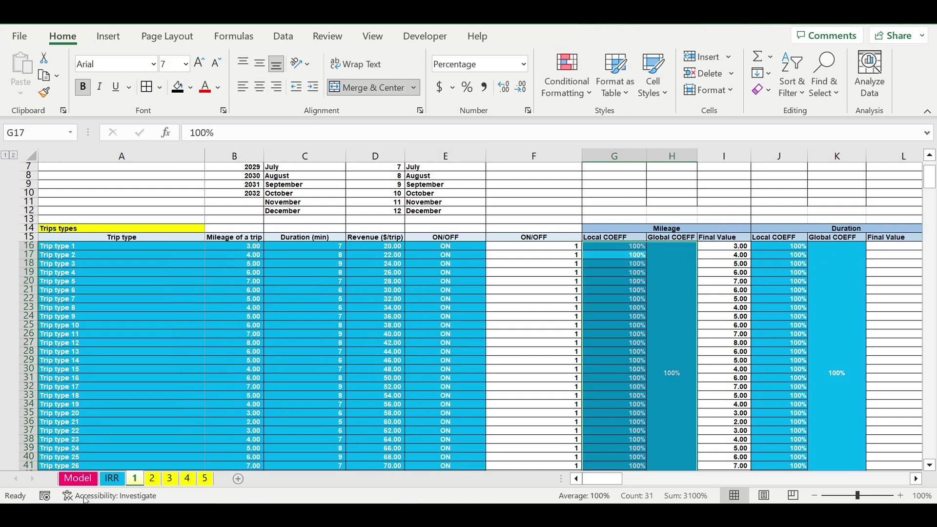
Review the Day ON/OFF switches for Monday to Sunday in the Revenues consolidation table
scroll(199, 326, down, 1)
scroll(200, 326, down, 20)
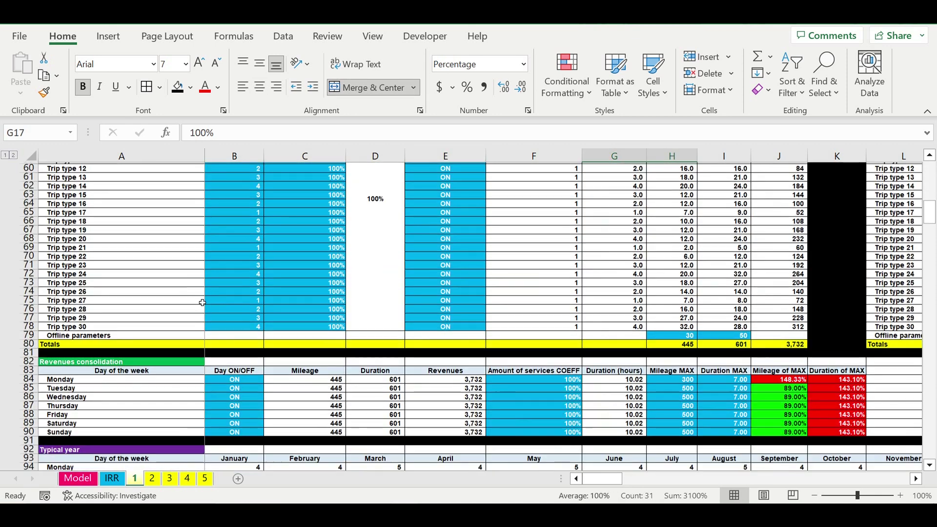
scroll(202, 293, down, 4)
scroll(221, 259, up, 1)
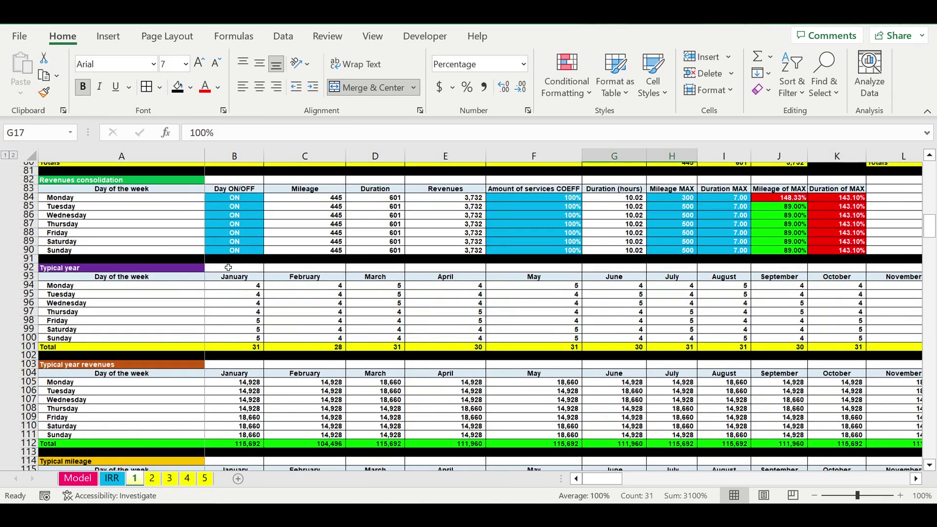
drag(236, 212, 252, 268)
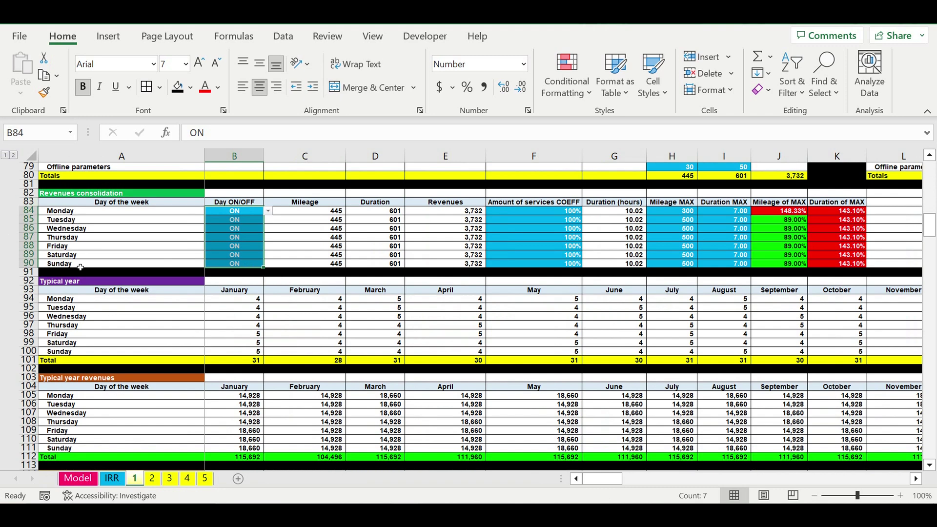
Examine the Monday table's trip types, amounts of trips, local coefficients and ON/OFF settings
scroll(165, 297, up, 8)
scroll(166, 297, up, 1)
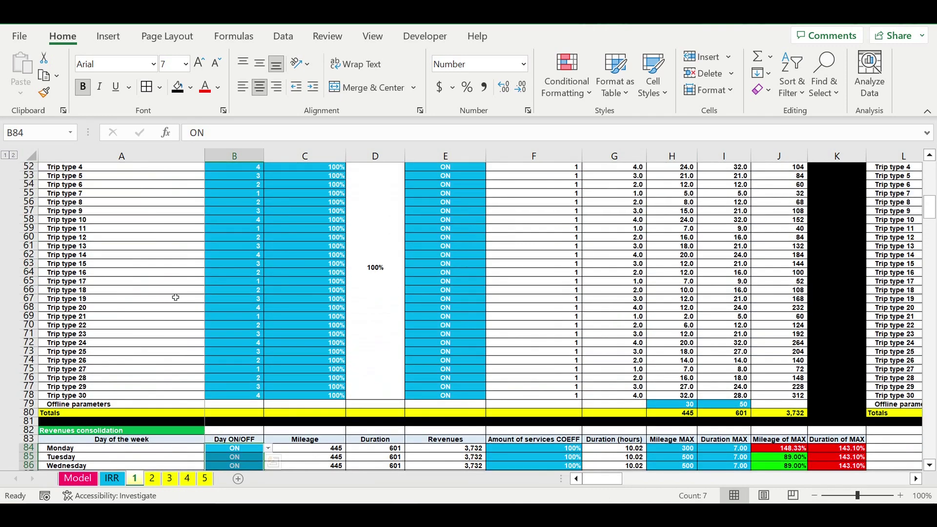
scroll(176, 298, up, 8)
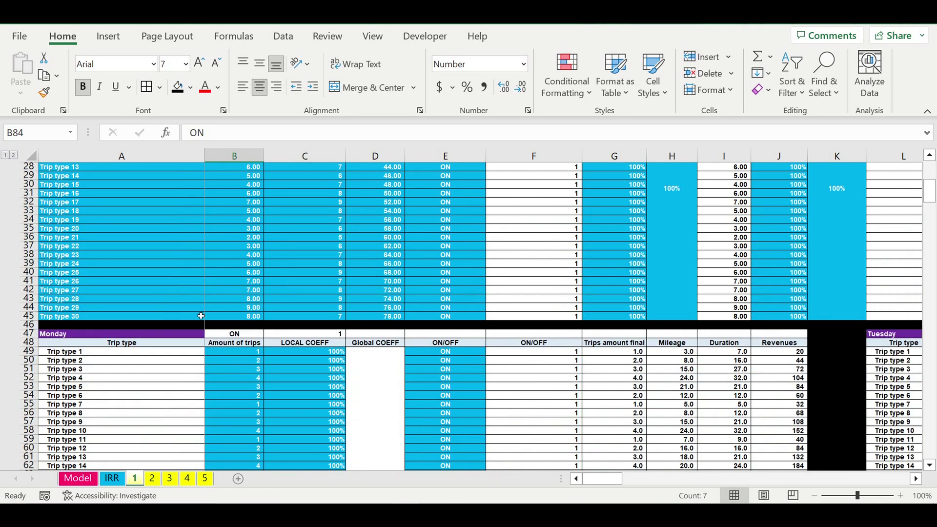
click(126, 336)
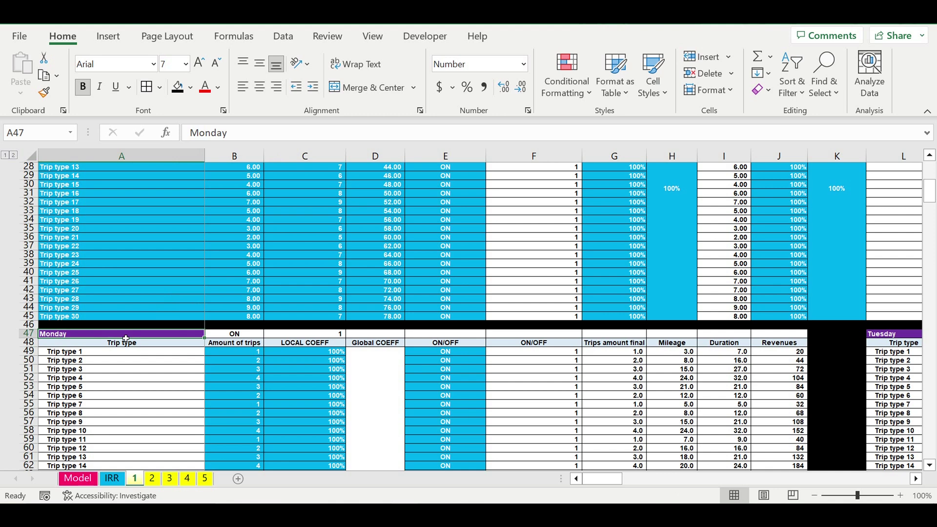
scroll(266, 339, down, 3)
drag(250, 274, 251, 440)
drag(315, 277, 315, 457)
drag(246, 275, 250, 449)
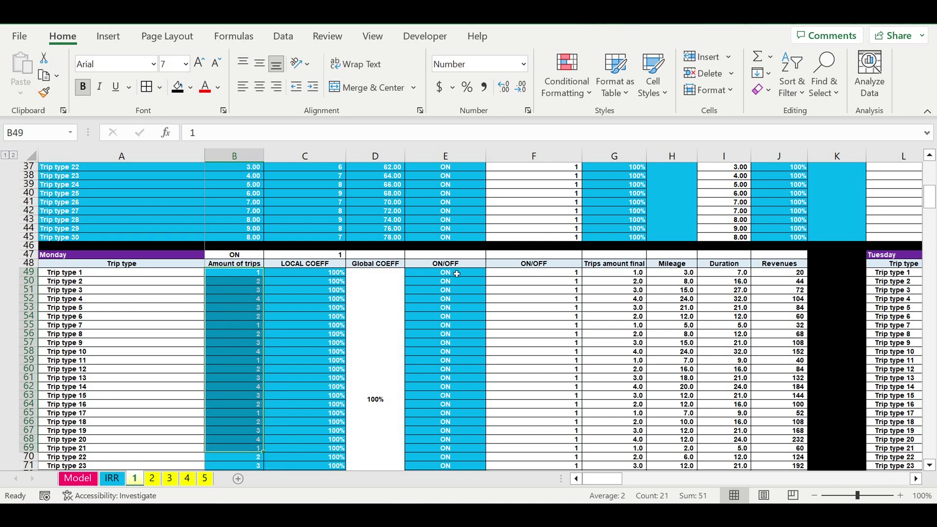
drag(457, 274, 447, 404)
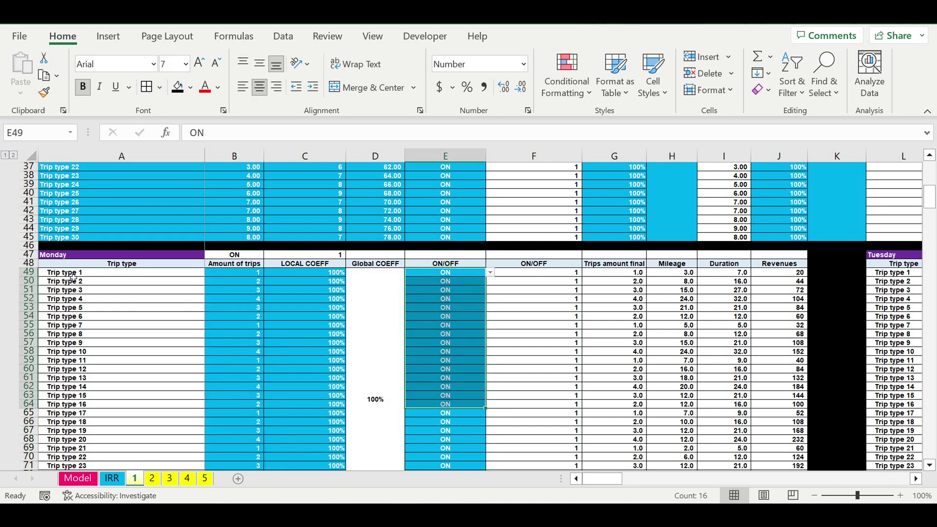
drag(73, 277, 93, 395)
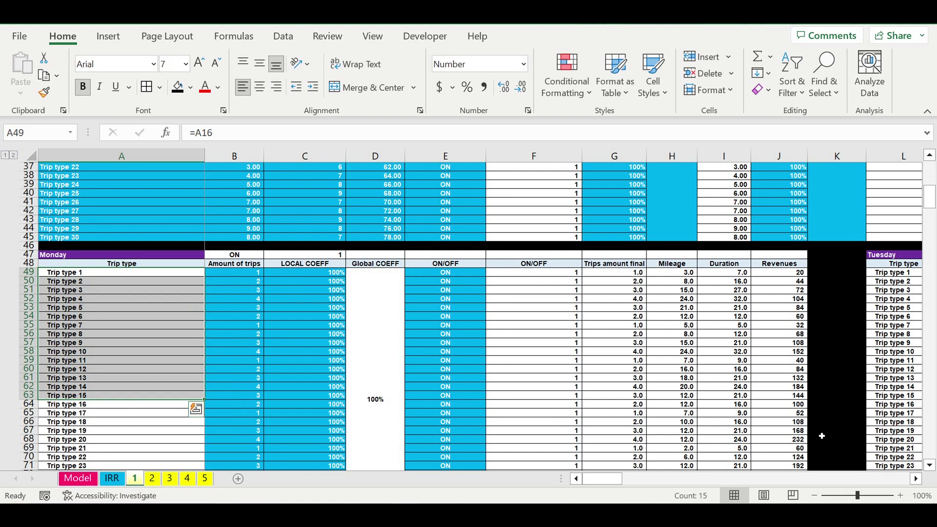
Look at the Tuesday trip table beside Monday's and return to the first columns
click(889, 256)
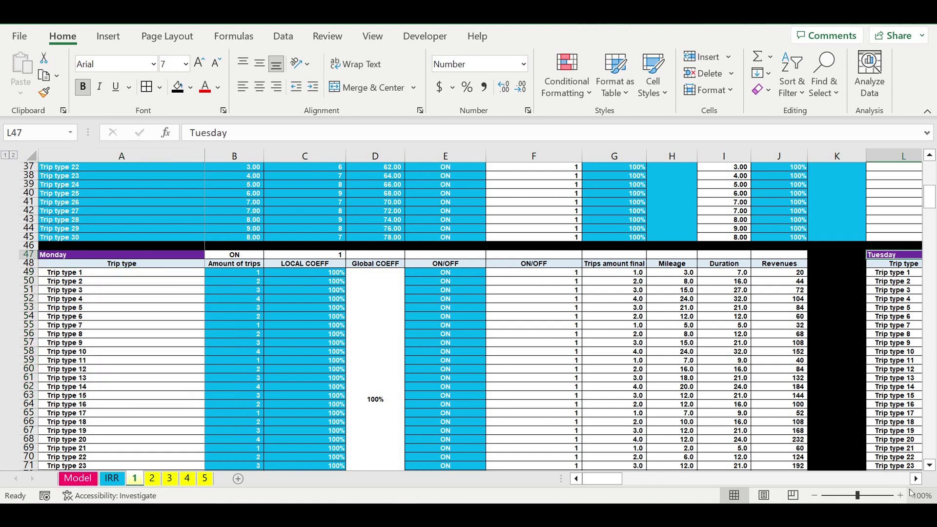
click(917, 479)
click(917, 478)
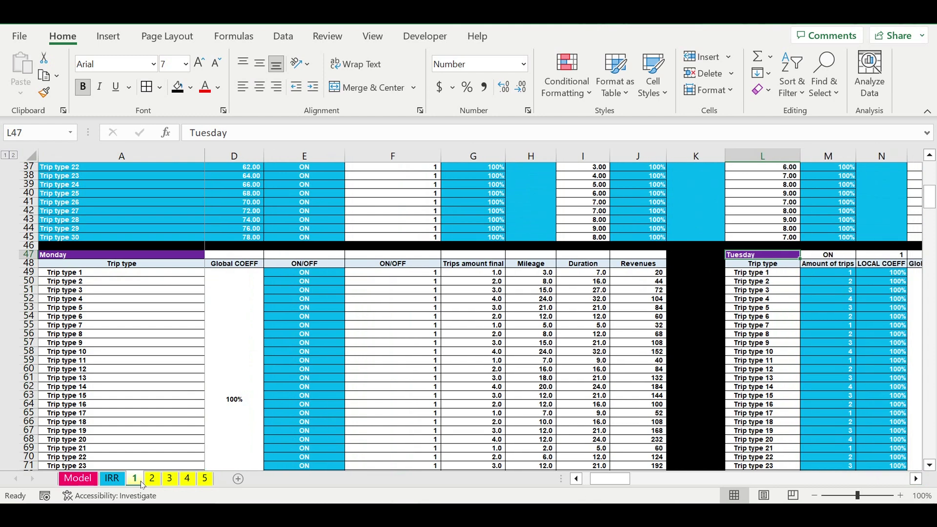
drag(599, 480, 591, 480)
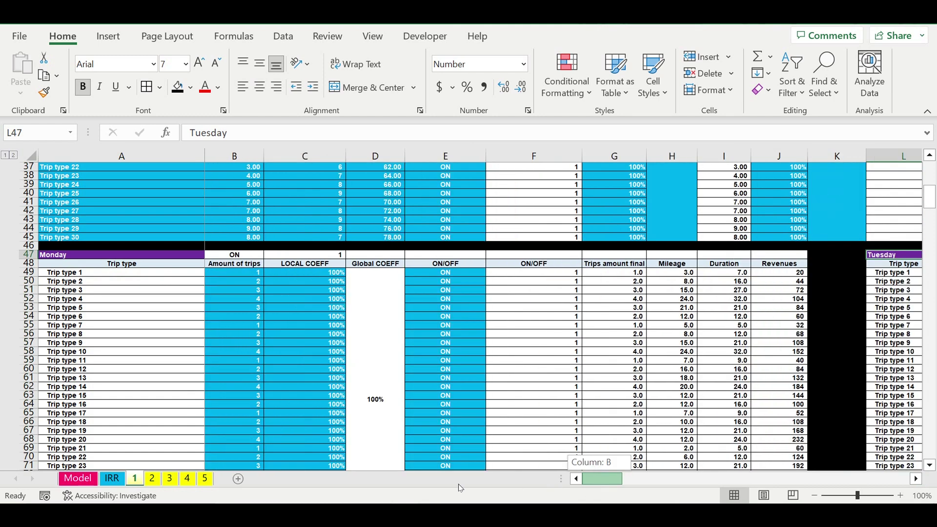
Review the weekdays' amount-of-services coefficients and the maximum mileage and duration inputs in the Revenues consolidation table
scroll(339, 401, down, 5)
scroll(338, 401, down, 8)
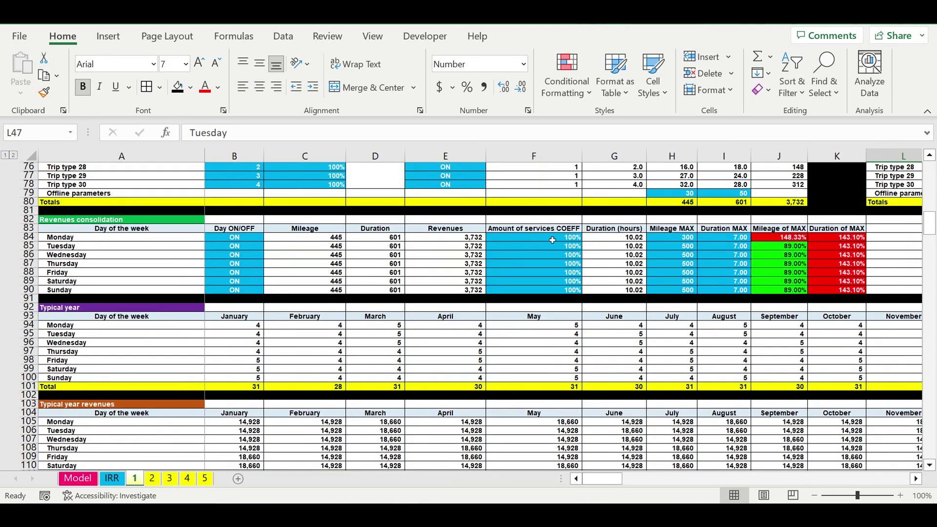
drag(552, 240, 556, 294)
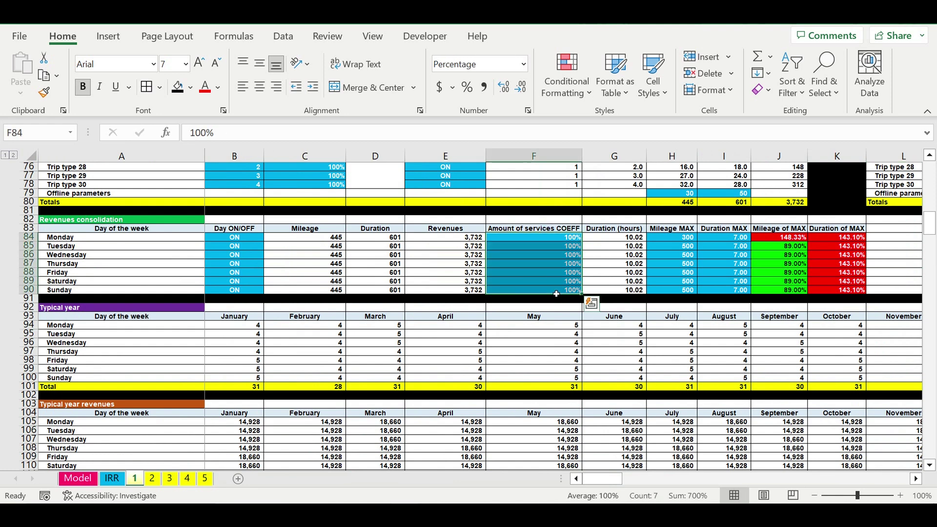
drag(65, 239, 77, 292)
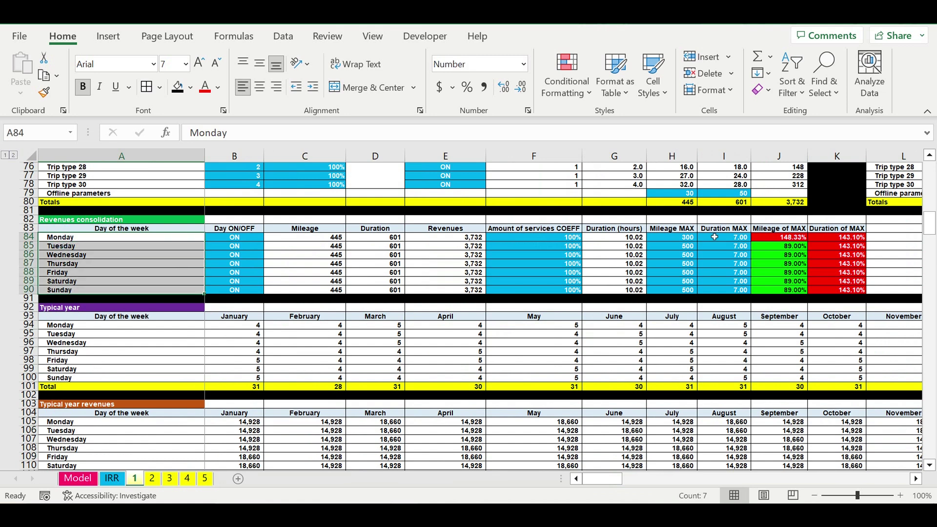
drag(680, 242, 722, 290)
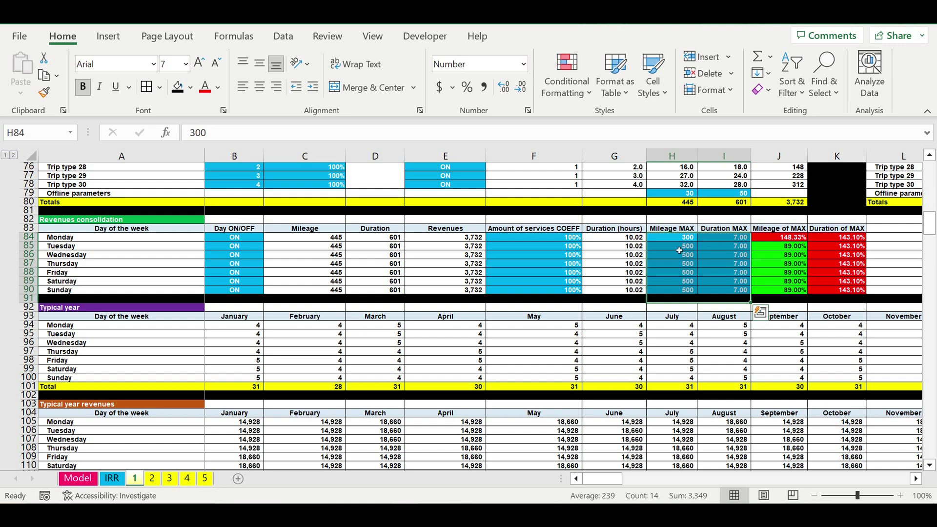
click(682, 247)
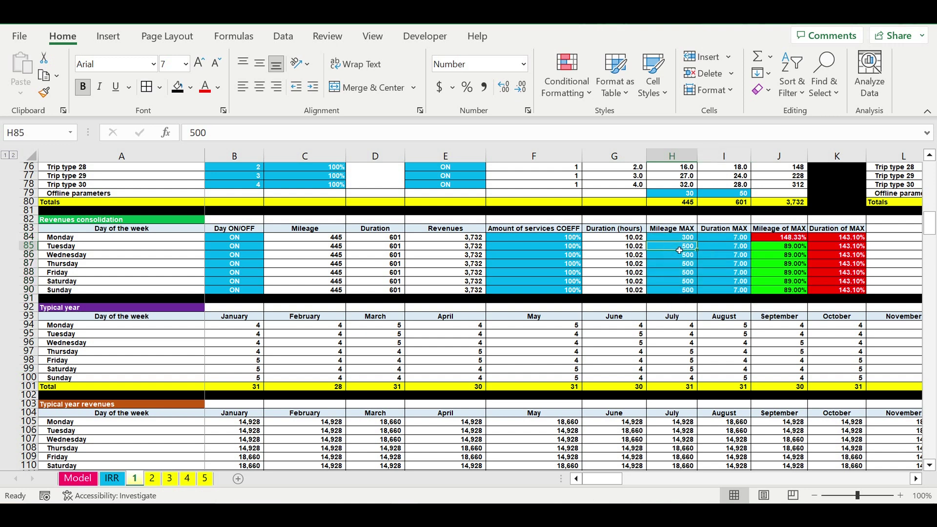
click(726, 256)
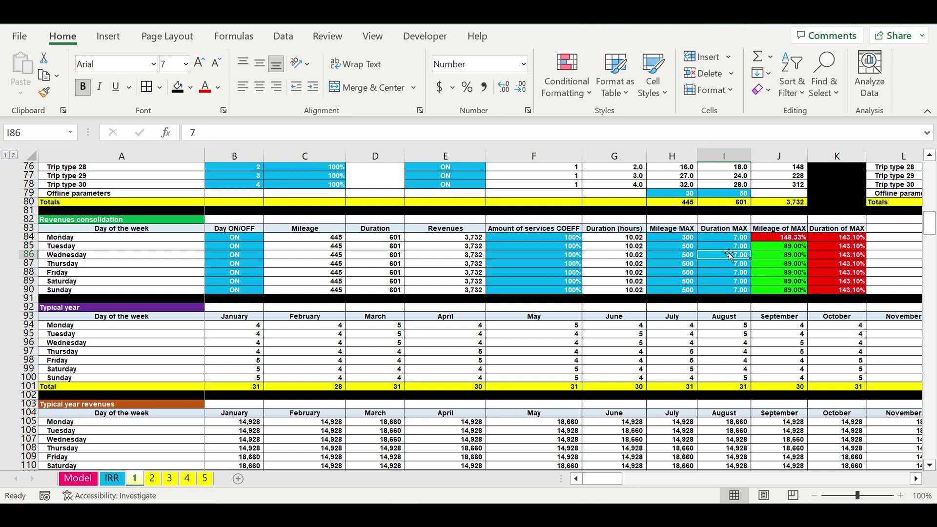
Review the monthly percentages in the Reaching the target revenues row
scroll(730, 255, down, 14)
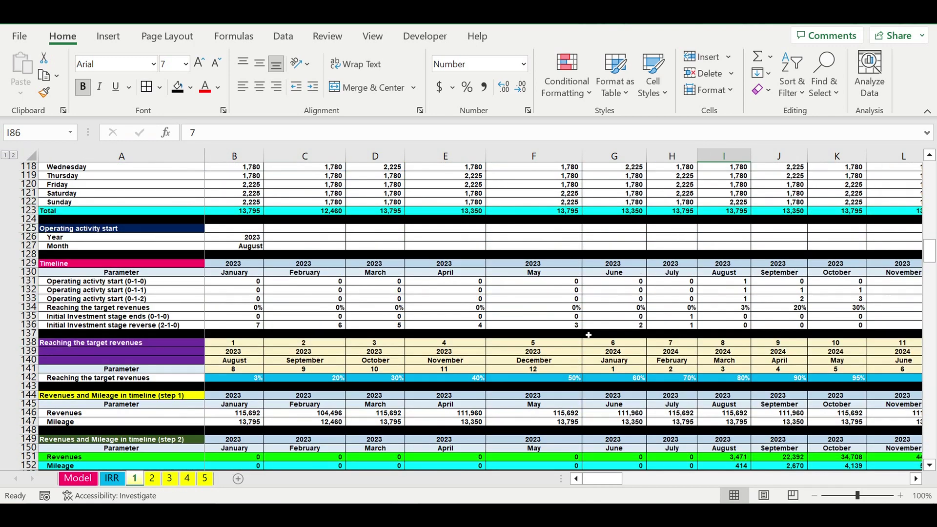
scroll(407, 357, down, 1)
scroll(368, 346, down, 1)
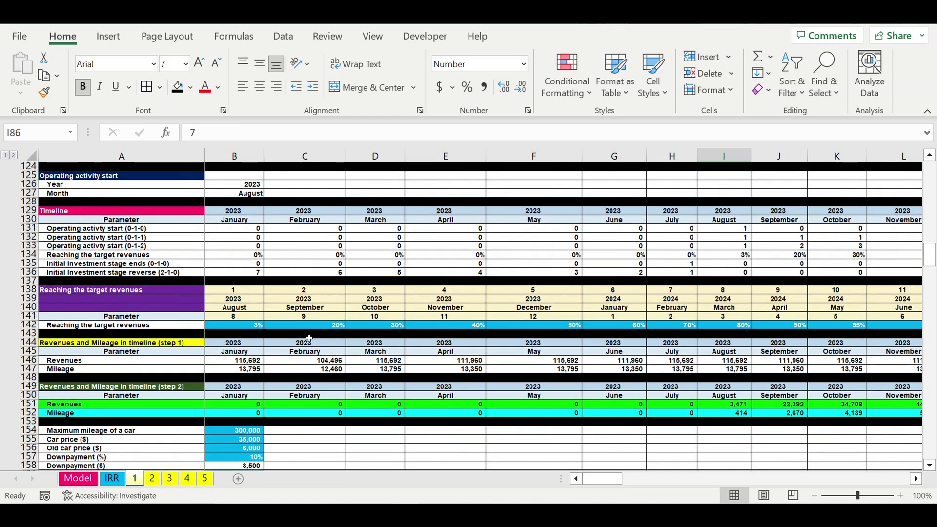
drag(247, 329, 741, 327)
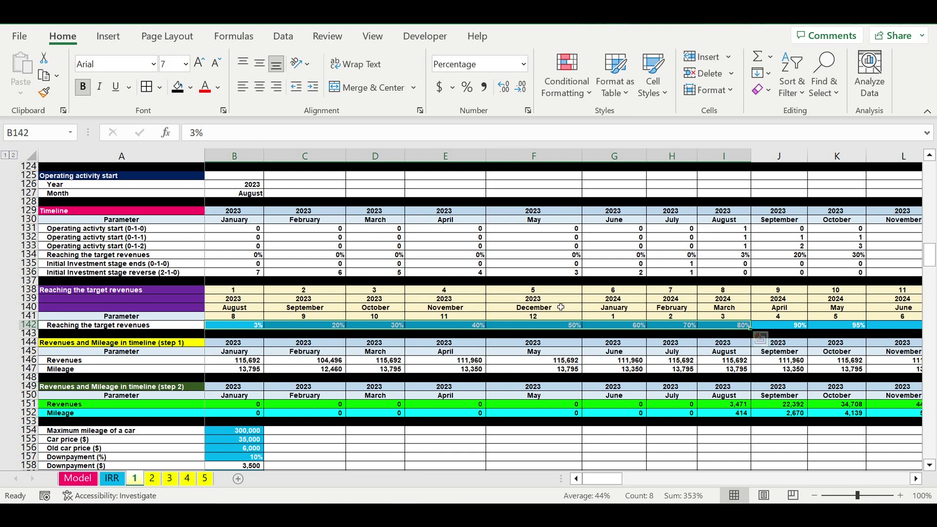
Review the car's maximum mileage, new and old car prices, downpayment percentage, interest rate and loan term inputs
scroll(562, 310, down, 4)
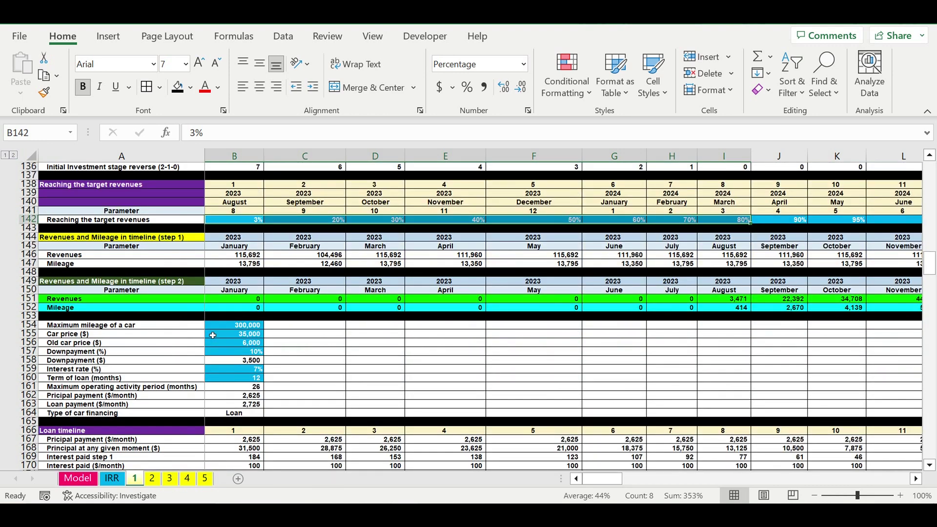
drag(237, 326, 238, 386)
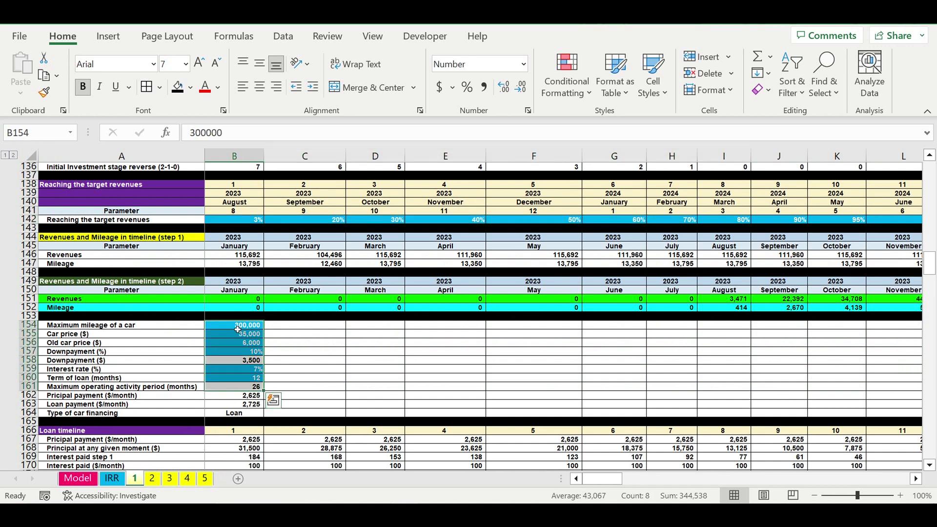
click(237, 329)
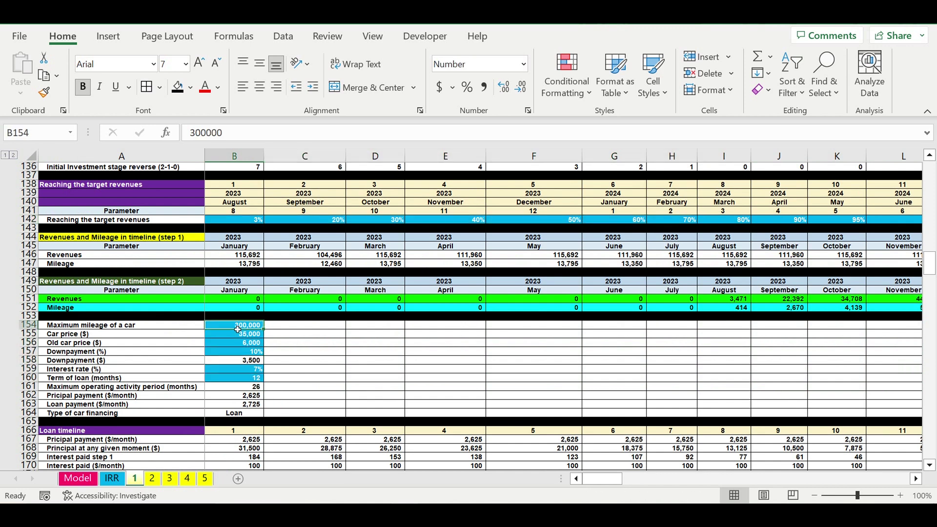
click(238, 333)
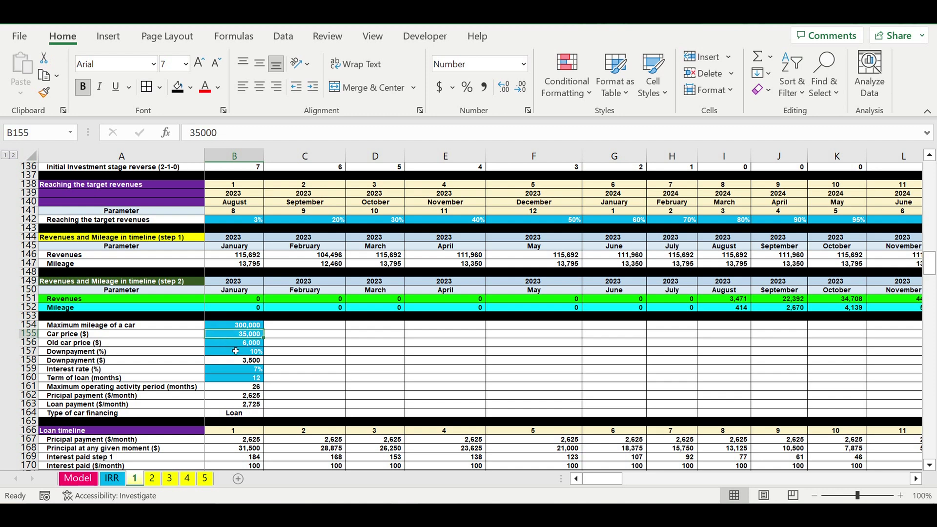
click(227, 346)
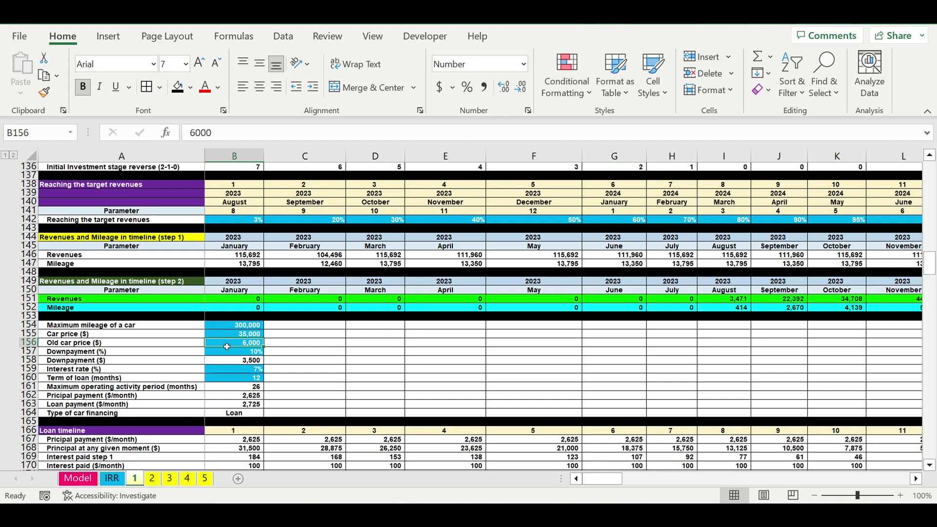
click(233, 329)
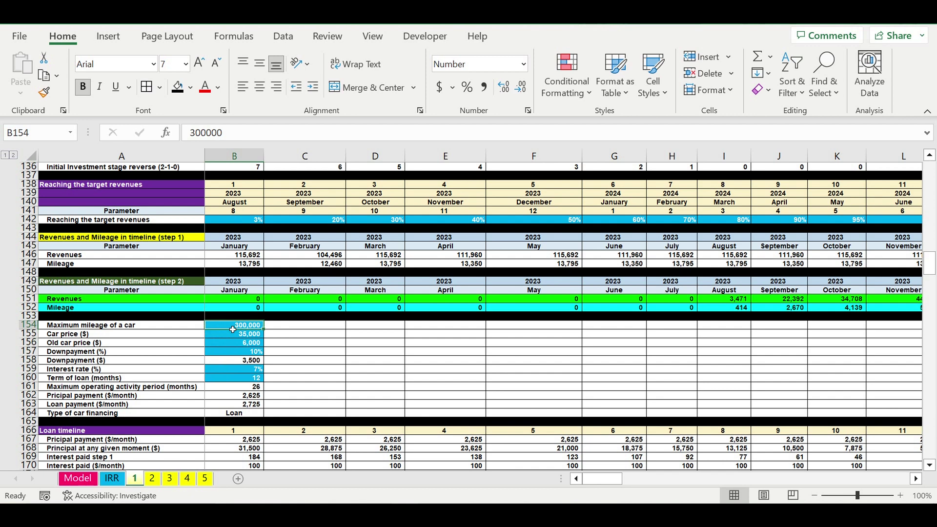
click(233, 355)
click(235, 370)
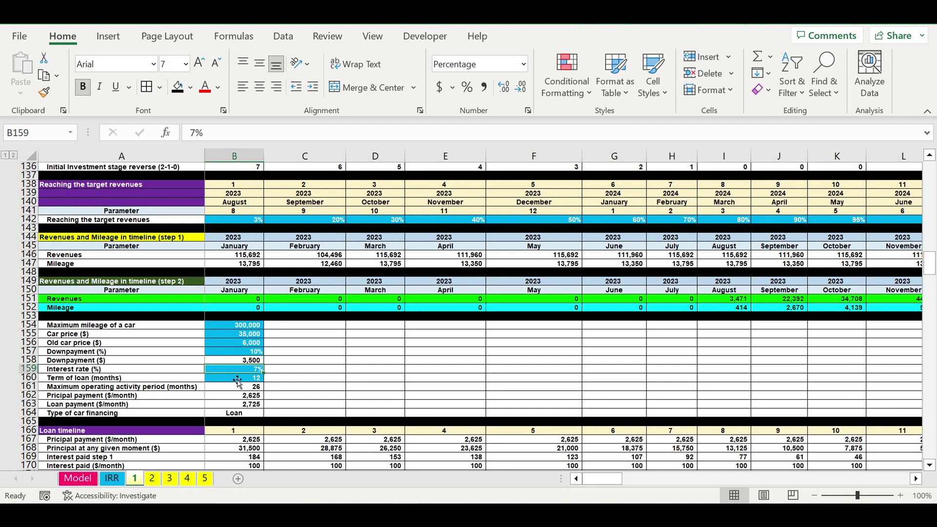
click(232, 381)
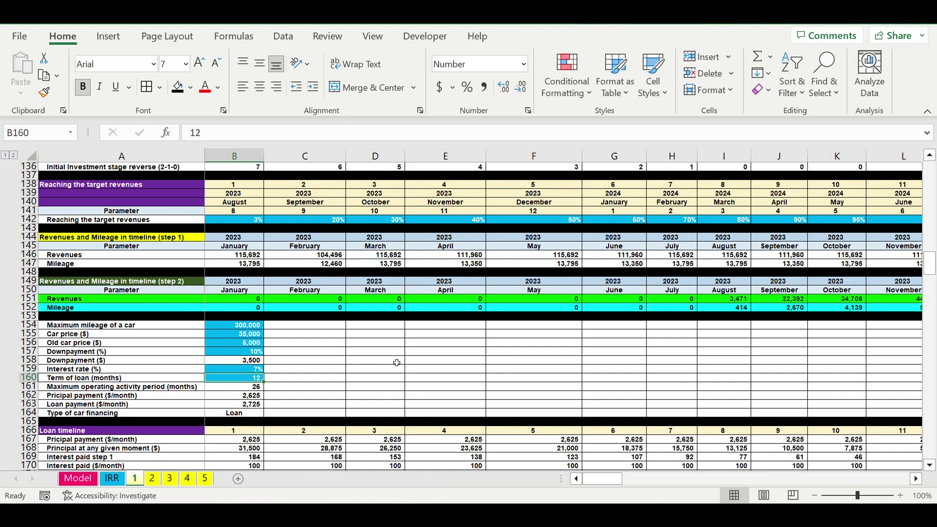
Review the maintenance and parts coefficients and the mileage-based service costs in the Periodic dealership maintenance table
scroll(399, 362, down, 4)
scroll(399, 361, down, 8)
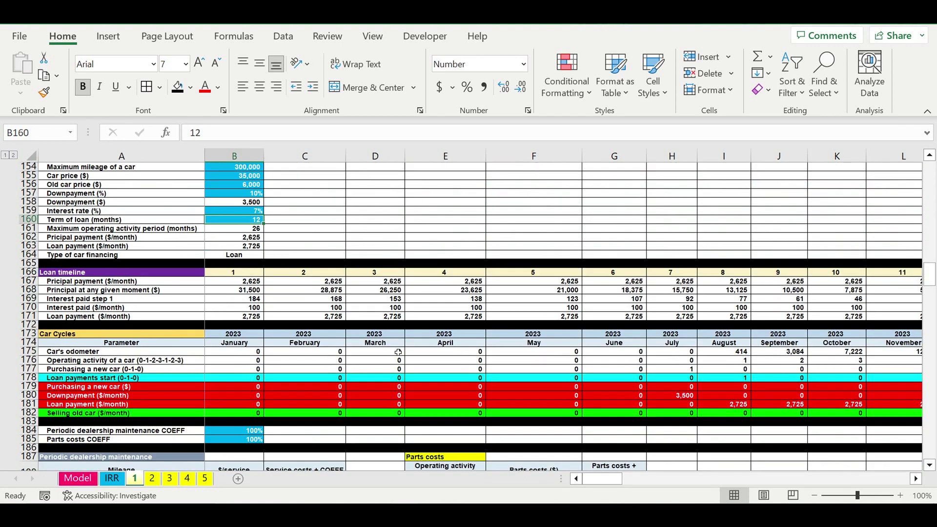
click(251, 277)
click(122, 264)
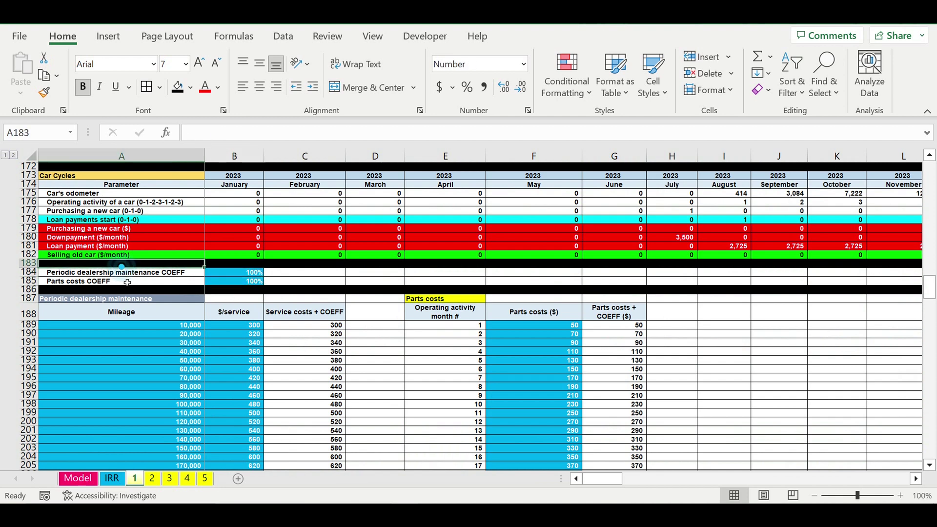
click(99, 283)
drag(152, 325, 254, 466)
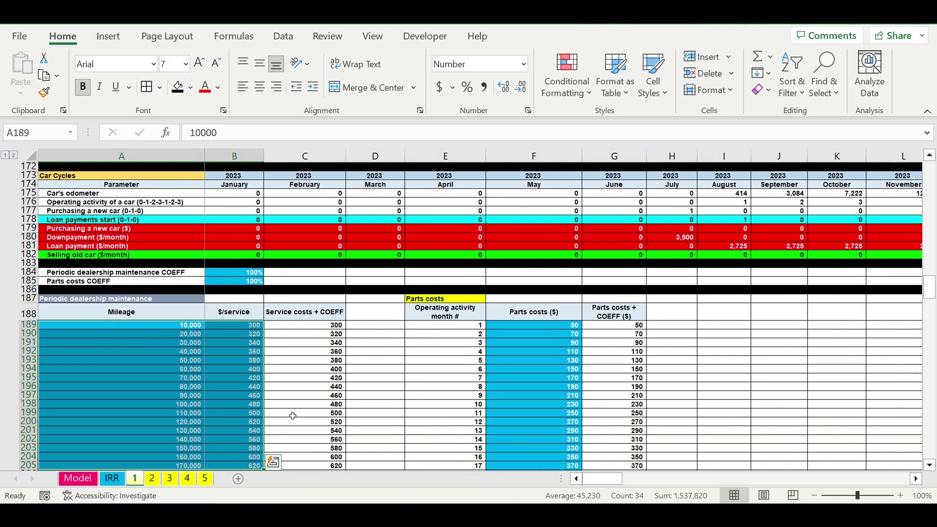
Examine the Parts costs table's monthly amounts by operating activity month
scroll(290, 391, down, 5)
scroll(572, 228, up, 1)
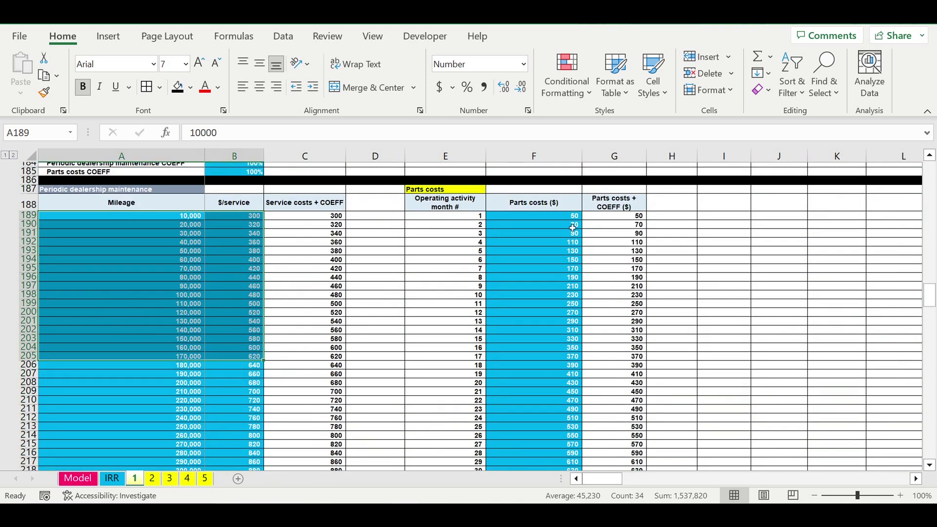
drag(556, 216, 538, 364)
scroll(537, 364, down, 1)
Review the item names and monthly amounts in the Primary investment plan input table
scroll(537, 364, down, 20)
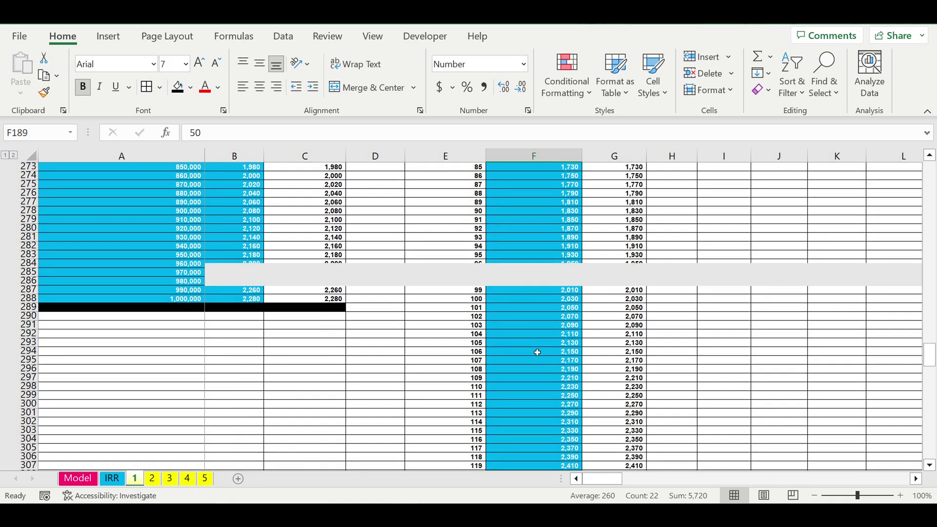
scroll(537, 352, down, 15)
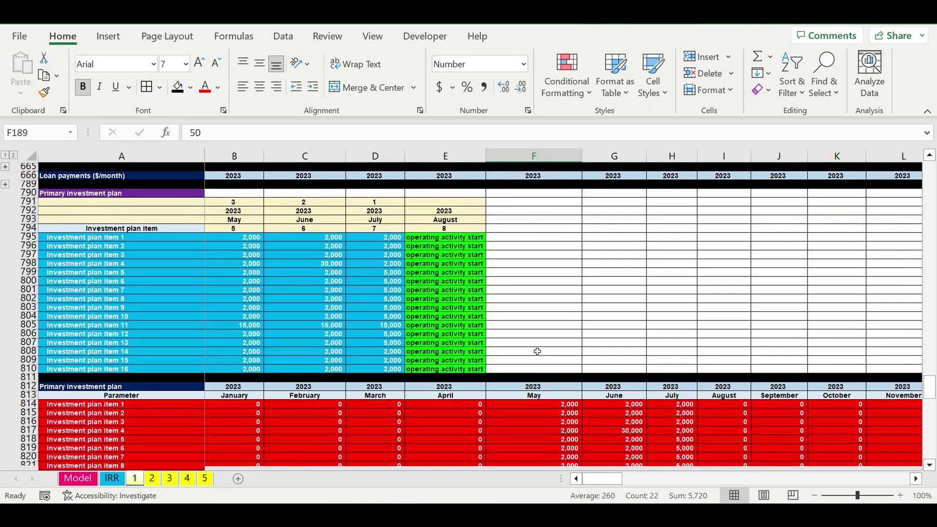
drag(193, 239, 401, 372)
Examine the typical year's monthly amounts for all ten items in the Fixed costs table
scroll(402, 372, down, 16)
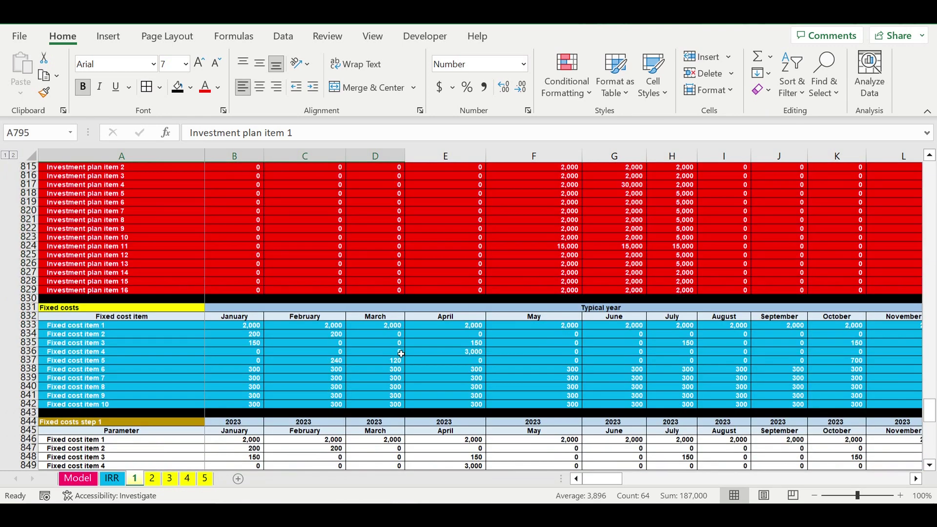
scroll(192, 200, up, 1)
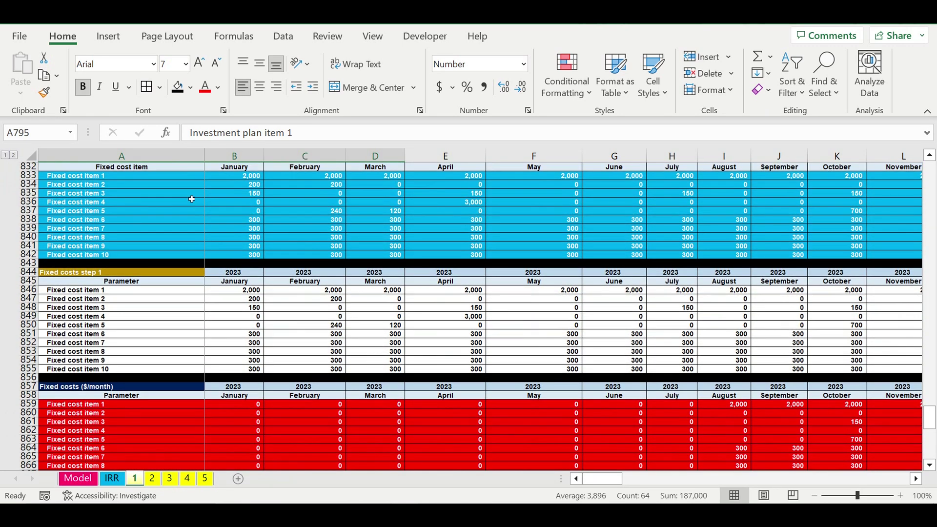
drag(140, 178, 894, 254)
click(916, 479)
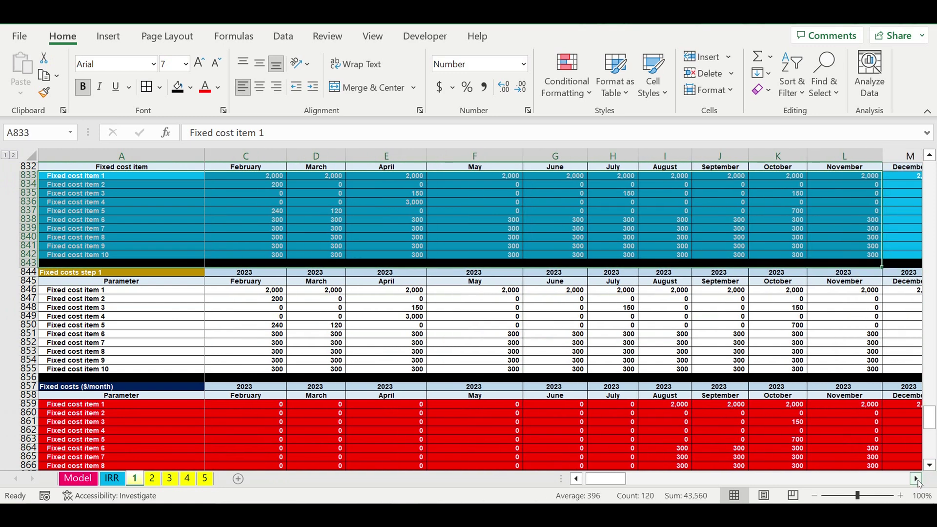
click(917, 479)
click(917, 479)
click(916, 480)
Check the Fixed costs table's ON/OFF settings, global coefficient and local coefficients
scroll(771, 229, up, 2)
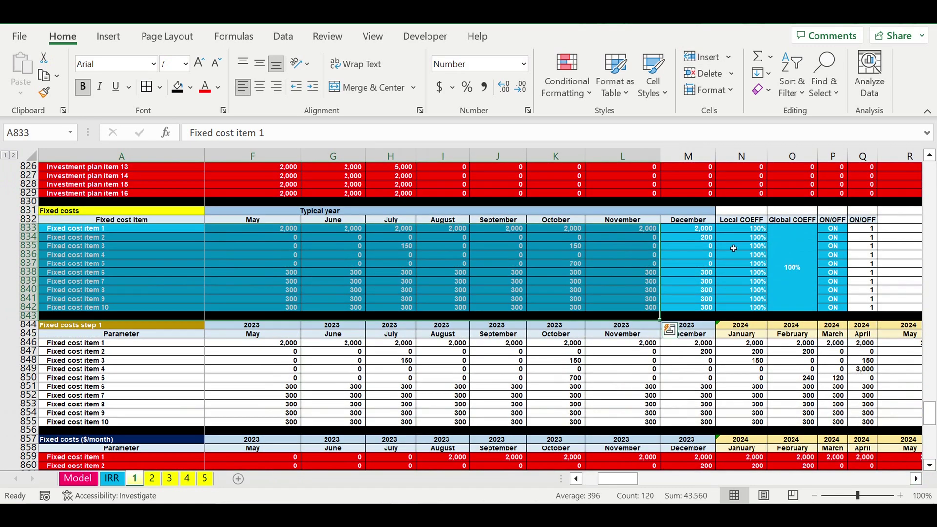
drag(836, 237, 822, 291)
click(799, 267)
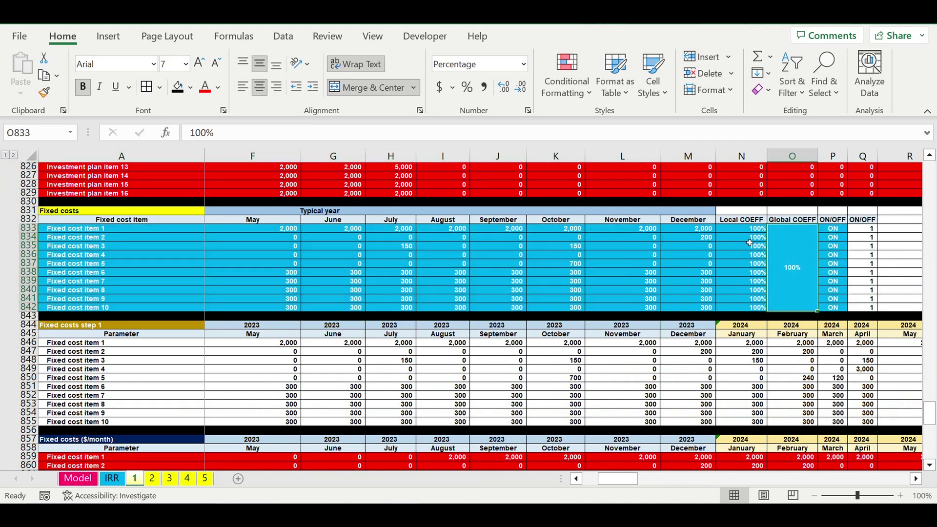
drag(746, 231, 787, 303)
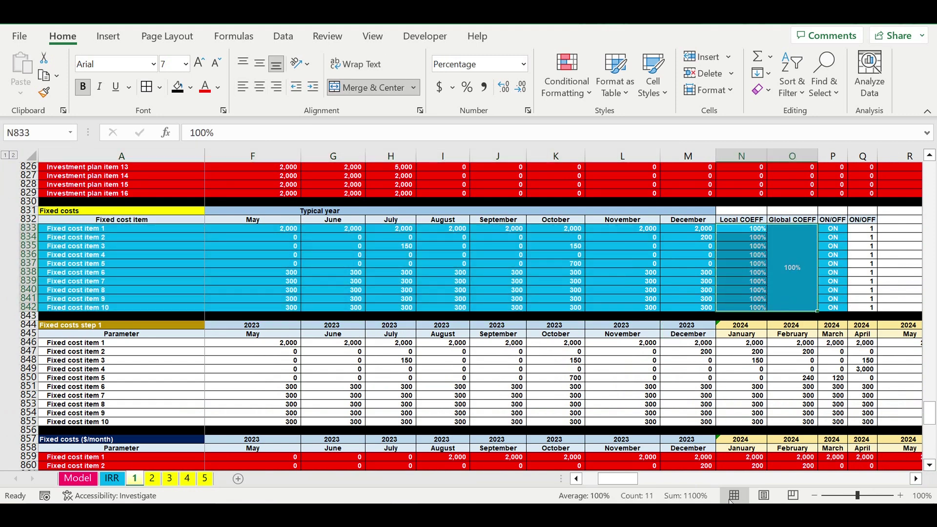
Return to the first columns and review the gasoline price, miles per gallon and Uber / Lyft commission percentage inputs
drag(618, 478, 536, 481)
scroll(171, 320, down, 11)
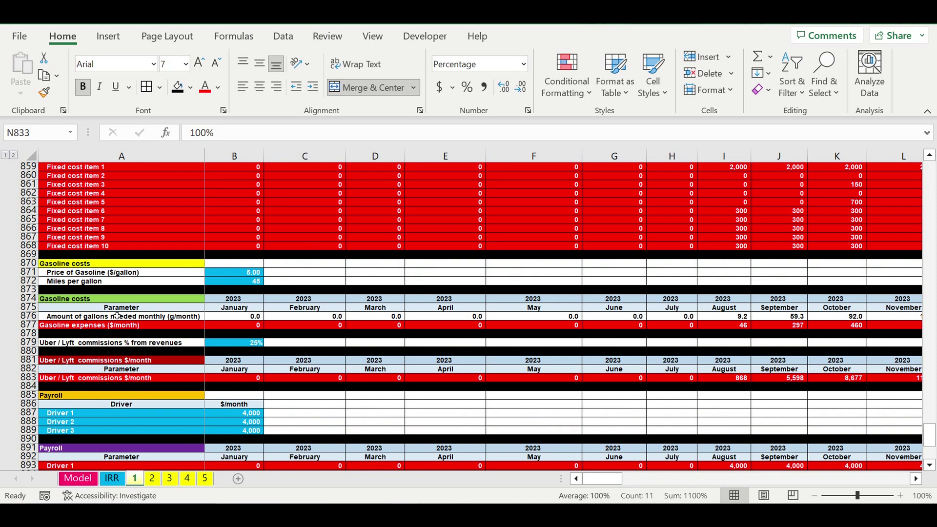
click(237, 274)
click(231, 343)
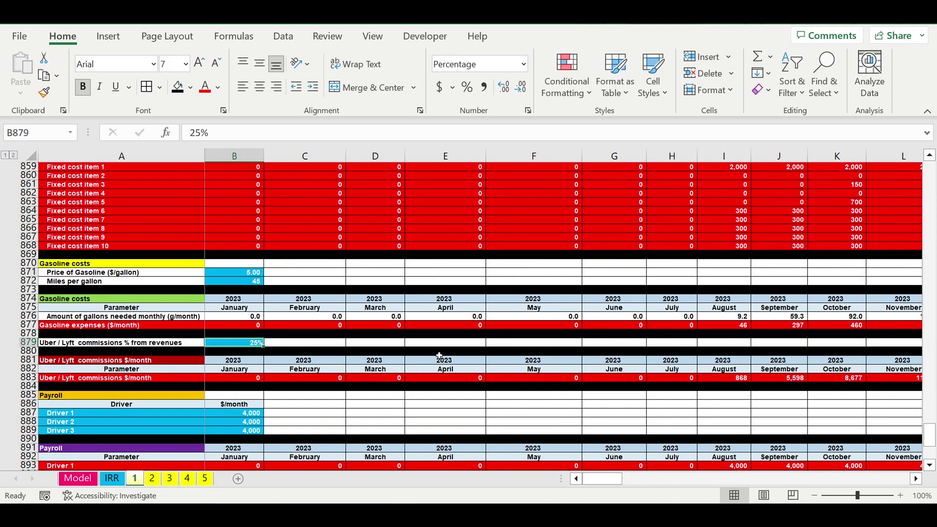
Review the drivers' monthly payroll inputs and the Data consolidation rows from Revenues to Payroll
scroll(289, 378, down, 3)
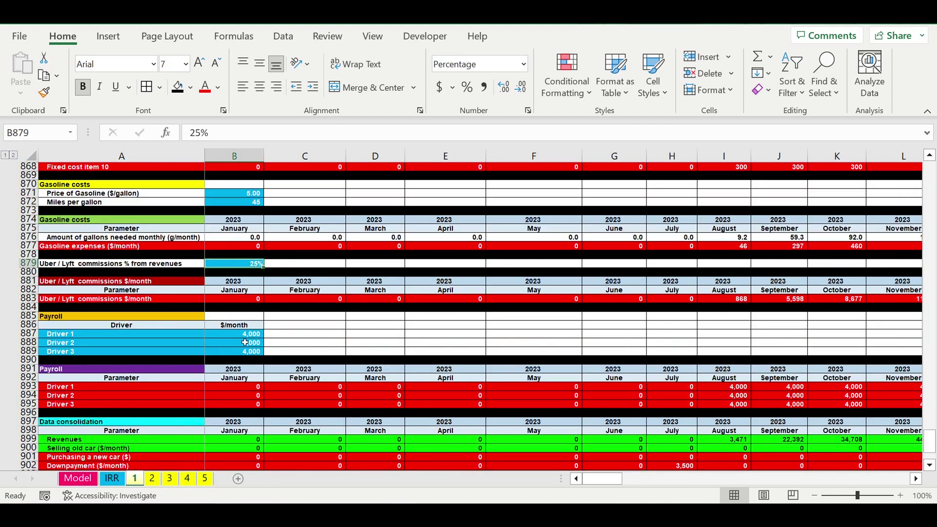
drag(203, 334, 249, 360)
scroll(287, 377, down, 4)
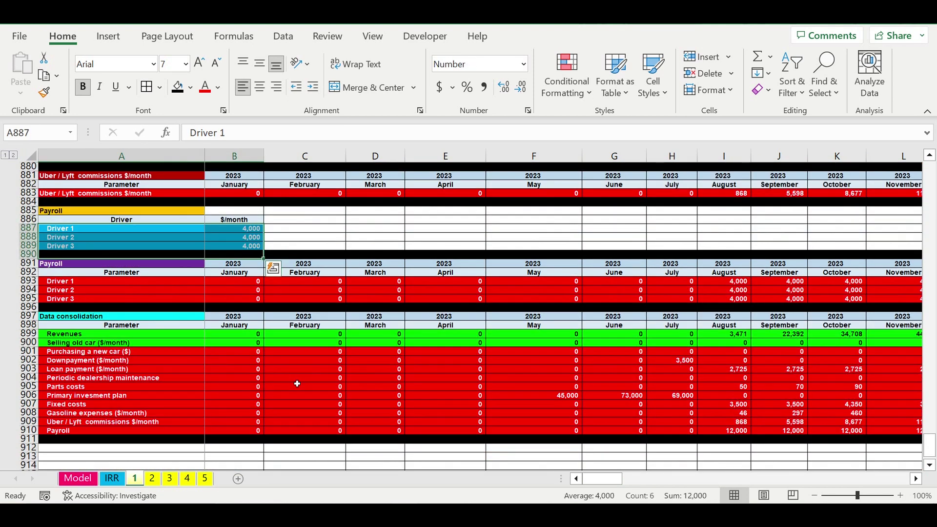
click(29, 336)
drag(30, 335, 31, 431)
Open the Model sheet and review the five cars' ON/OFF settings, operating activity start dates and financing types
click(74, 479)
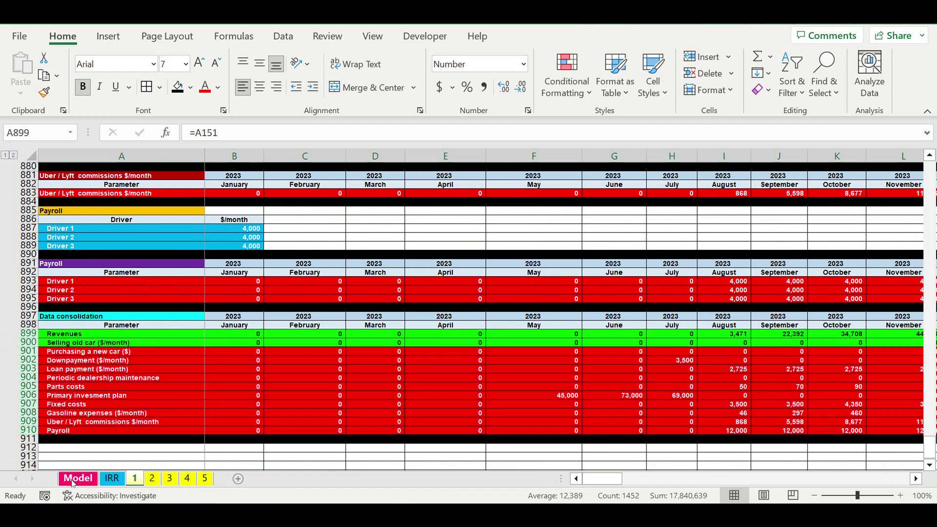
click(483, 378)
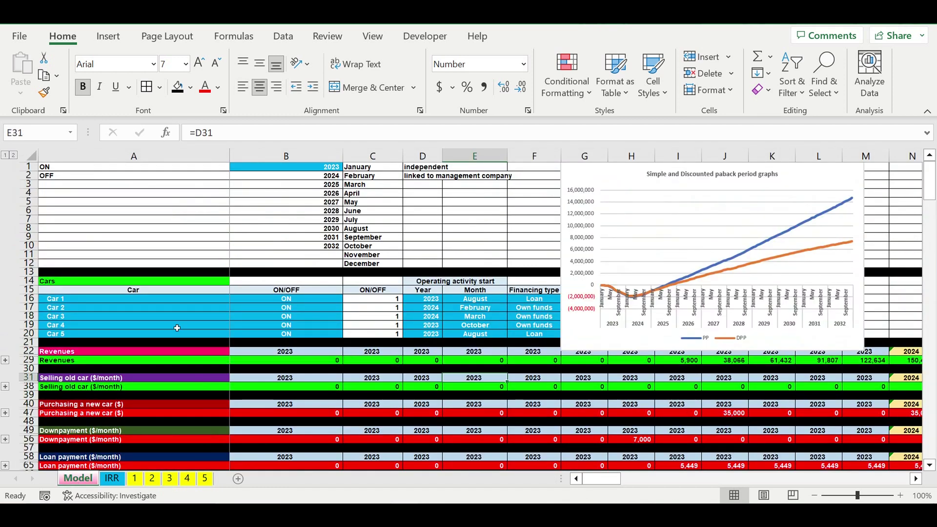
drag(74, 301, 73, 335)
drag(312, 301, 315, 337)
drag(429, 300, 473, 333)
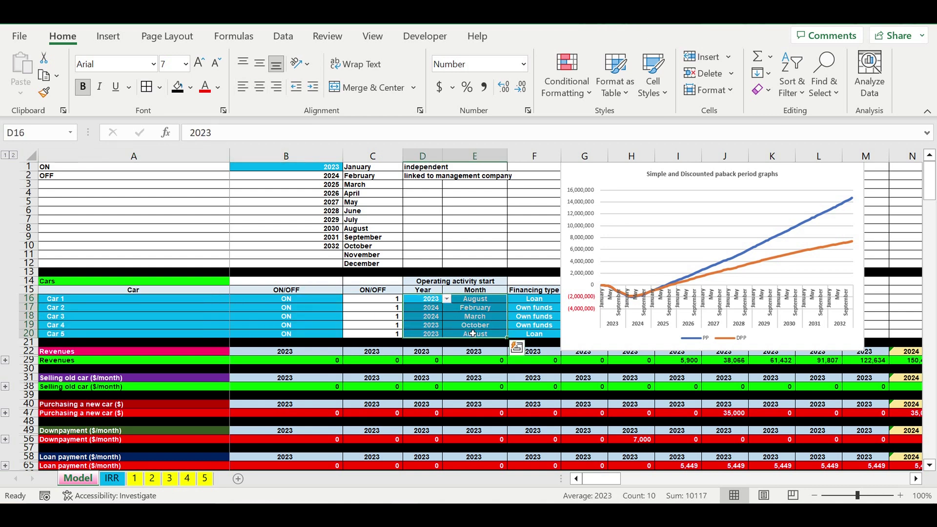
click(533, 301)
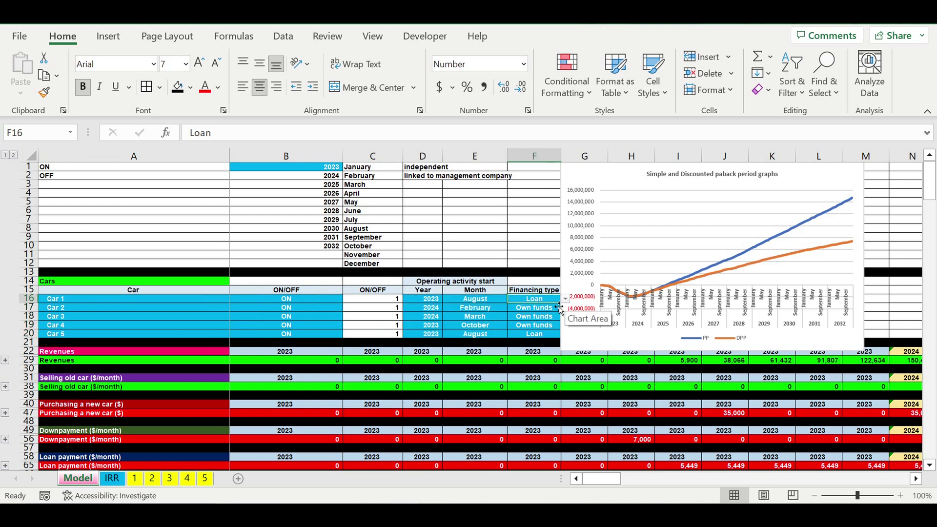
Review the management company's ON/OFF setting, payroll positions, fixed costs and investment plan inputs on the Model sheet
scroll(340, 331, down, 20)
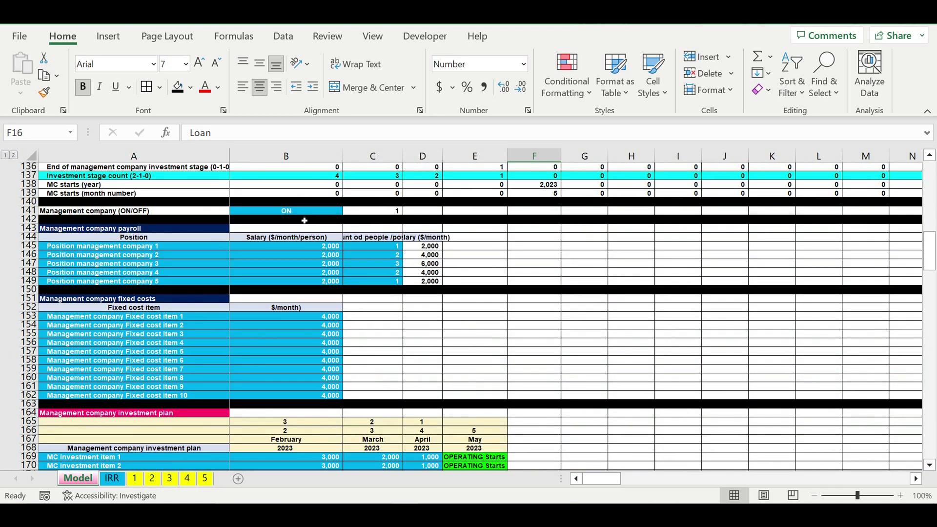
click(296, 212)
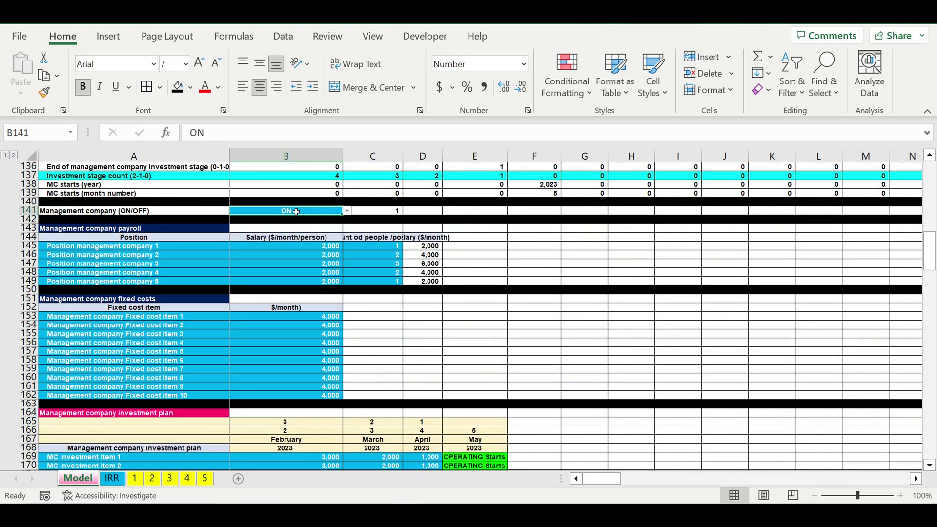
drag(209, 247, 352, 287)
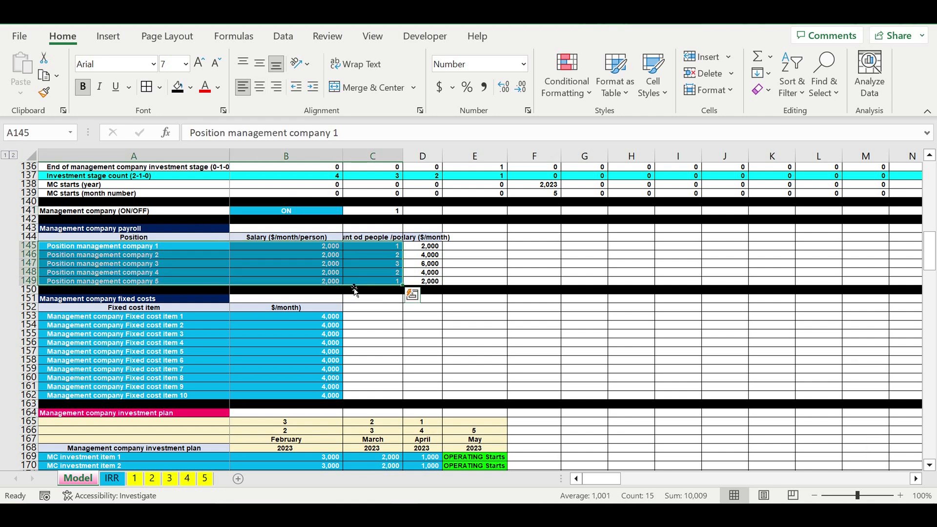
drag(154, 326, 293, 378)
scroll(288, 361, down, 4)
drag(206, 353, 435, 432)
Examine the Loan section's inputs from type of loan and loan amount to the loan year and month
scroll(395, 366, down, 17)
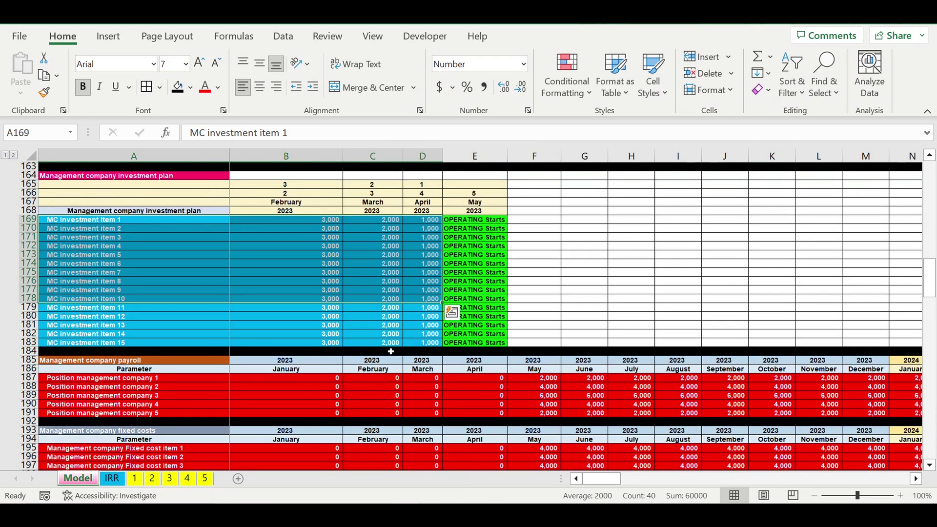
scroll(390, 341, down, 6)
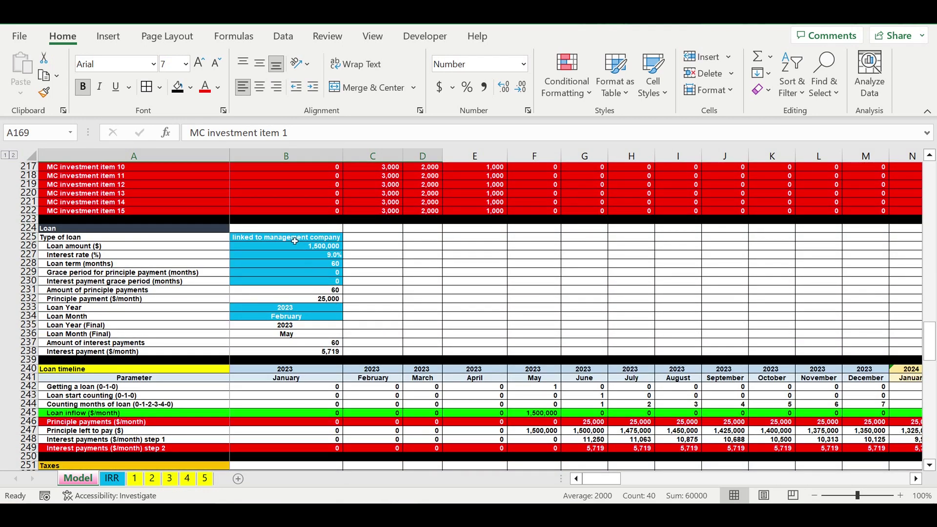
drag(295, 242, 299, 308)
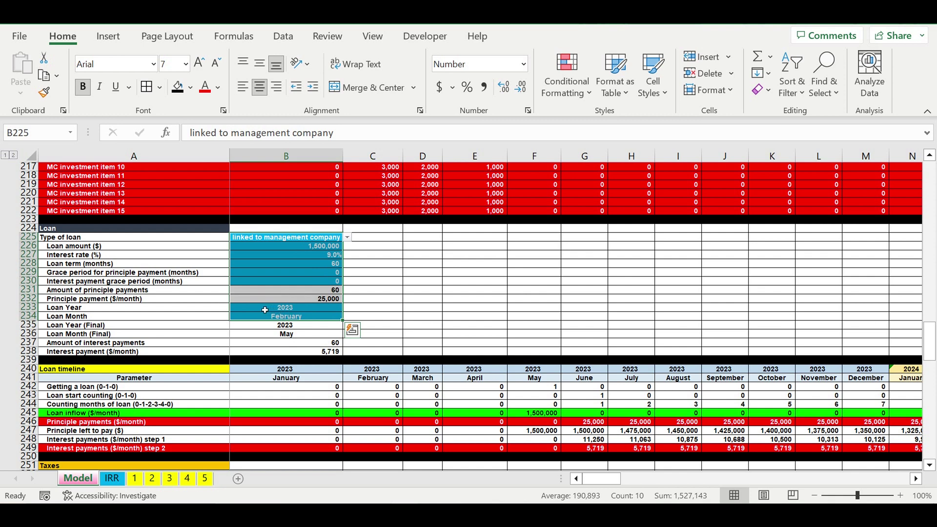
mouse_move(265, 310)
mouse_down()
mouse_move(266, 322)
mouse_move(270, 314)
mouse_up()
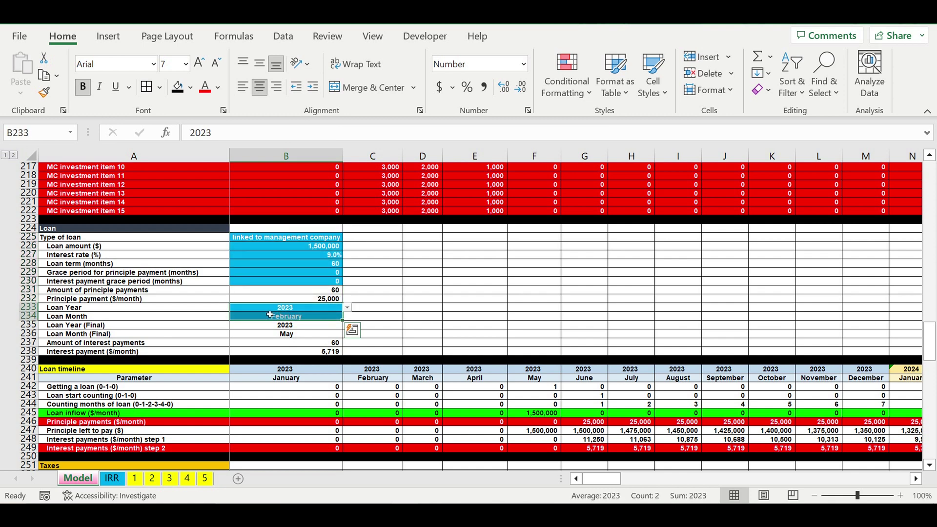
Review the loan amount, loan term and grace period inputs, and the rates in the Taxes section
click(306, 250)
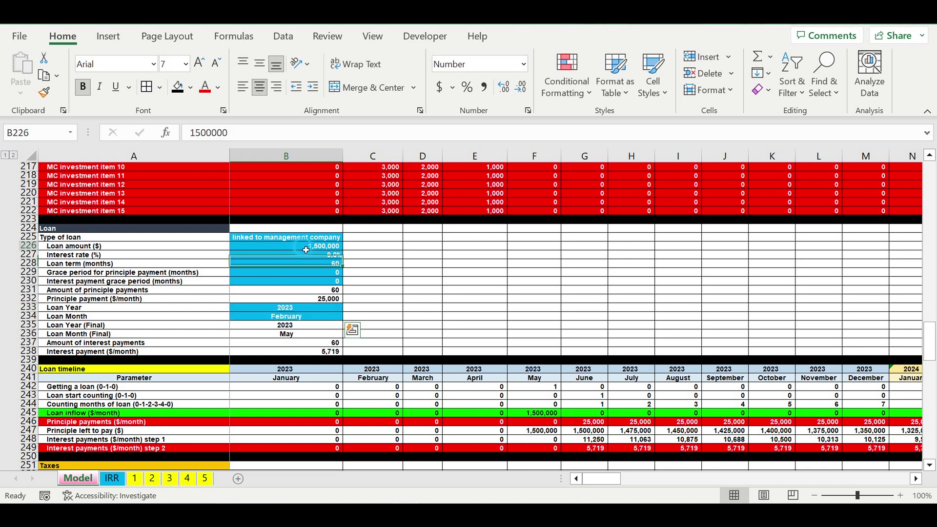
click(313, 275)
click(326, 263)
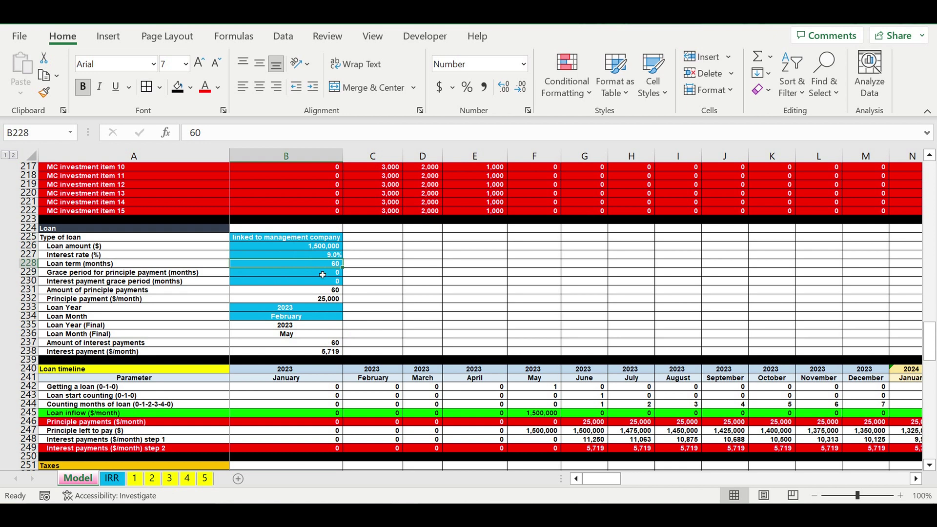
drag(322, 275, 322, 282)
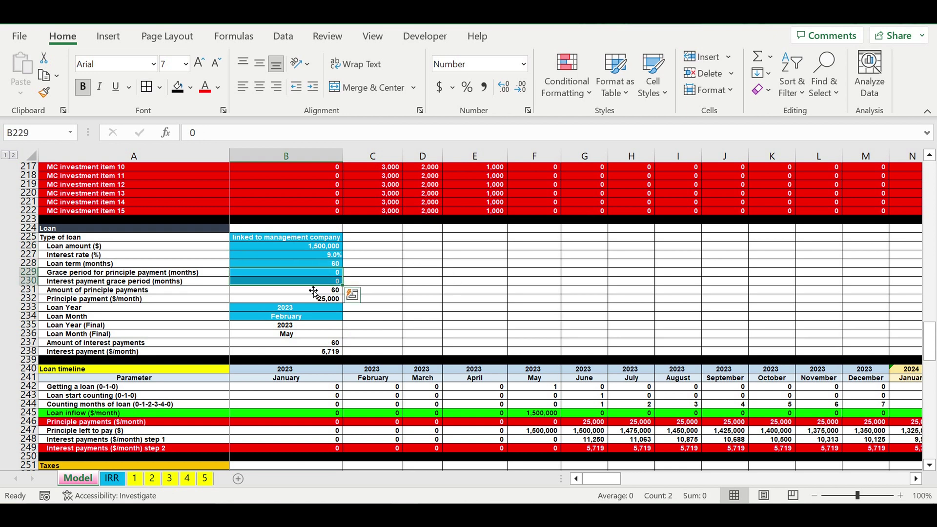
scroll(423, 275, down, 7)
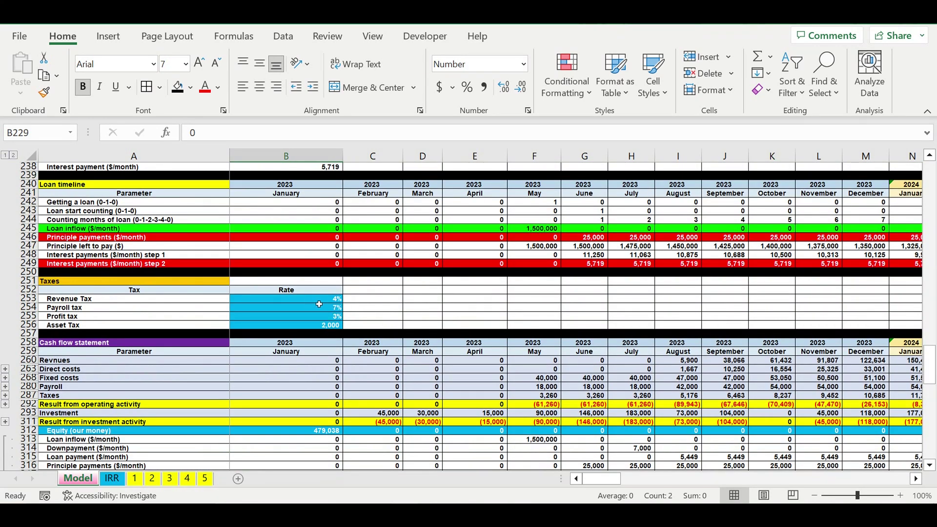
drag(319, 299, 320, 325)
Review the Cash flow statement, the Financing table, the payback period chart and the Discounting section of the Model sheet
scroll(353, 337, down, 7)
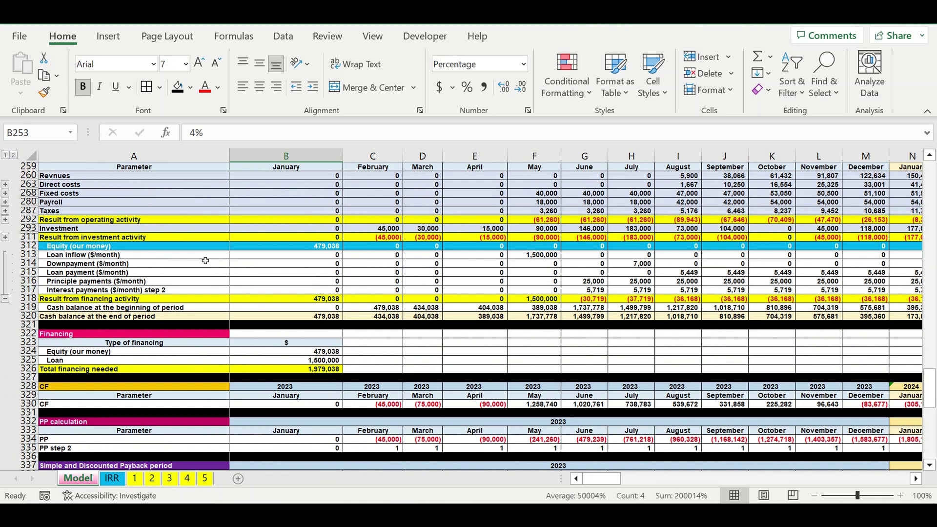
scroll(353, 297, up, 1)
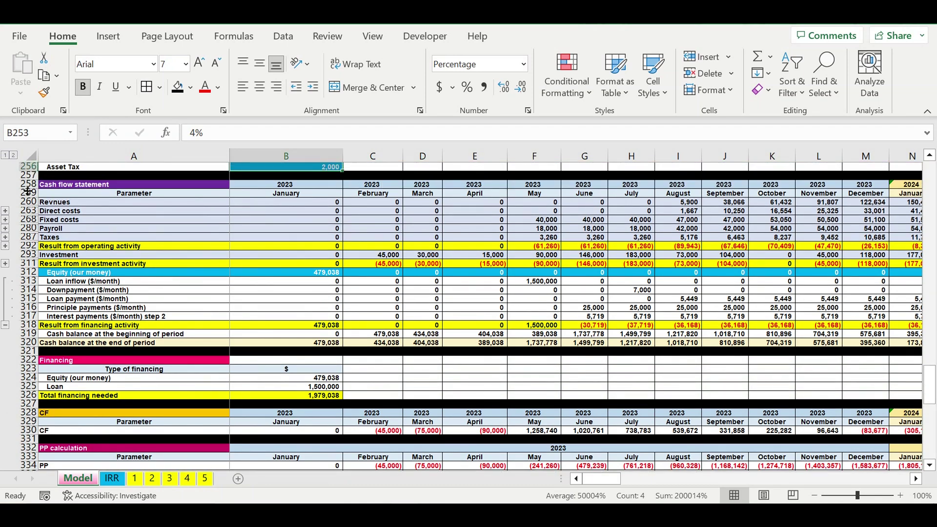
drag(27, 184, 219, 356)
scroll(219, 296, down, 2)
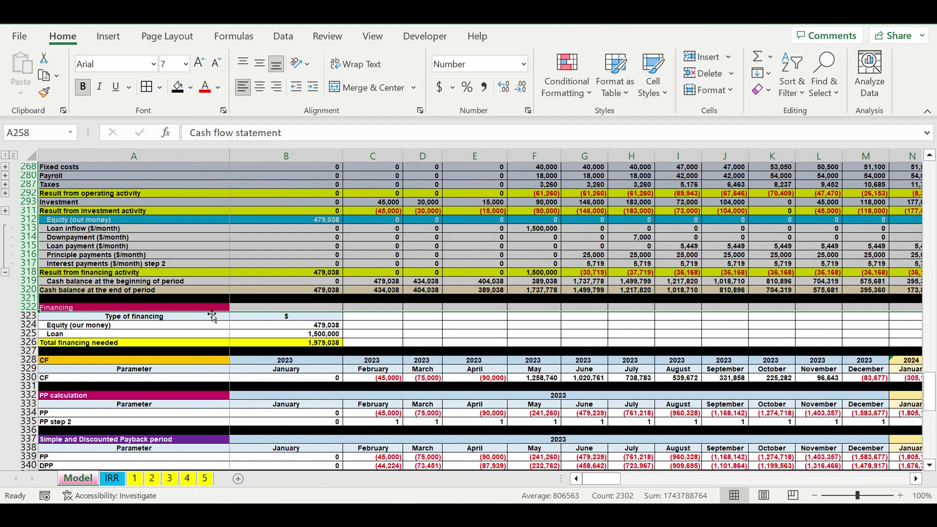
drag(211, 309, 233, 345)
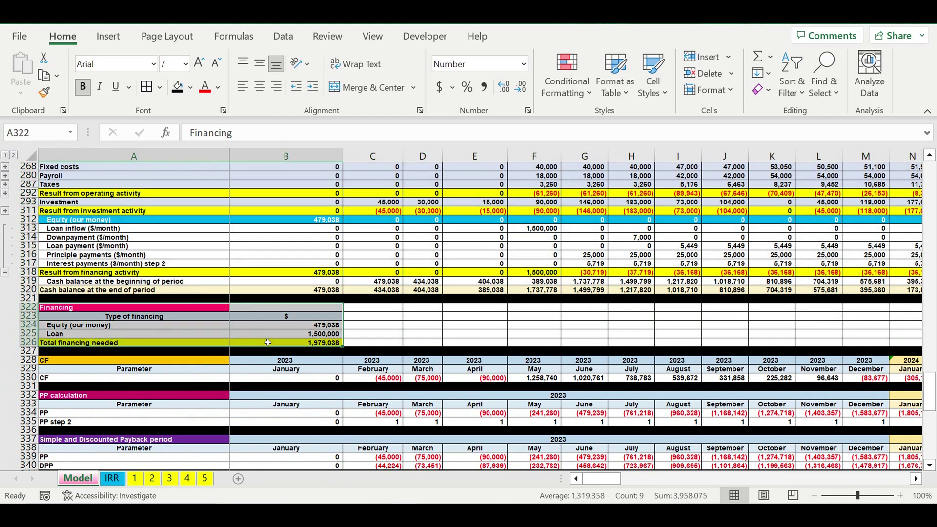
scroll(233, 345, down, 4)
scroll(228, 349, down, 9)
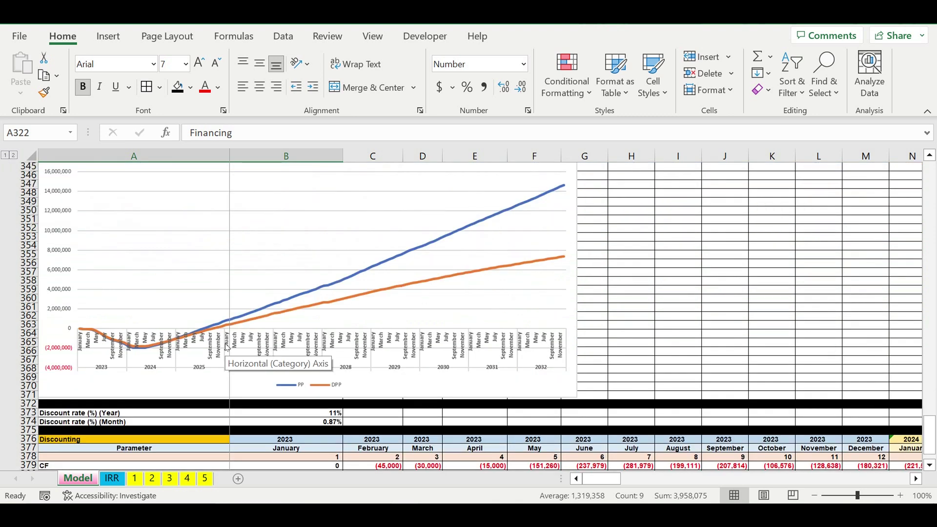
scroll(227, 347, down, 4)
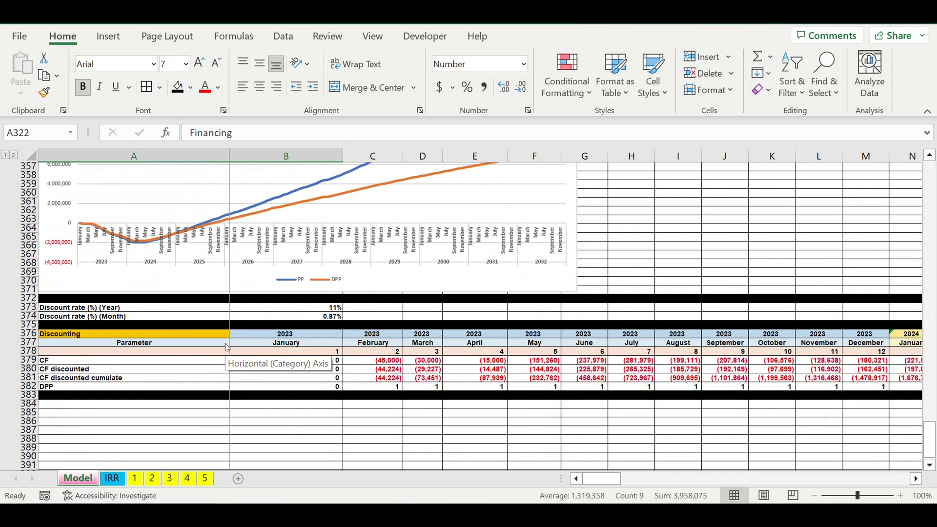
Shorten the payback period chart beside the Cars table so it ends above the Revenues section
drag(930, 430, 930, 170)
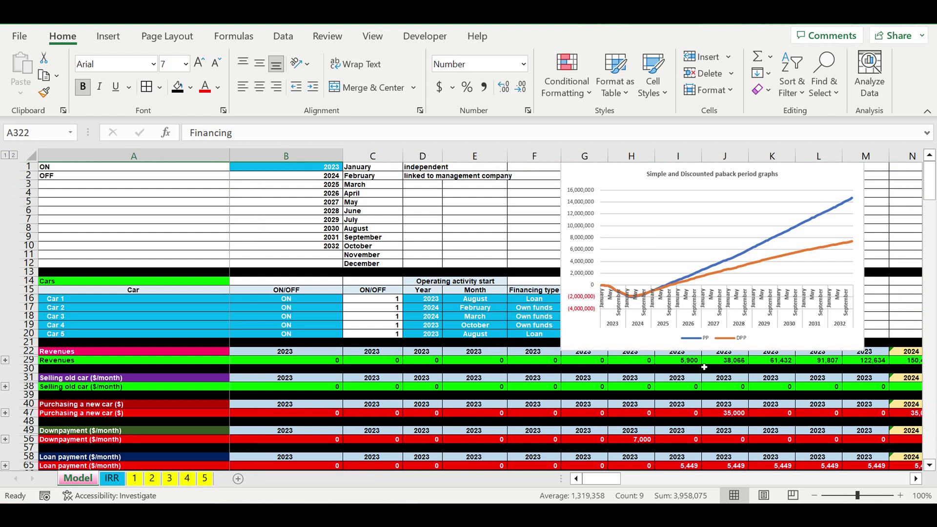
click(608, 345)
drag(713, 353, 713, 338)
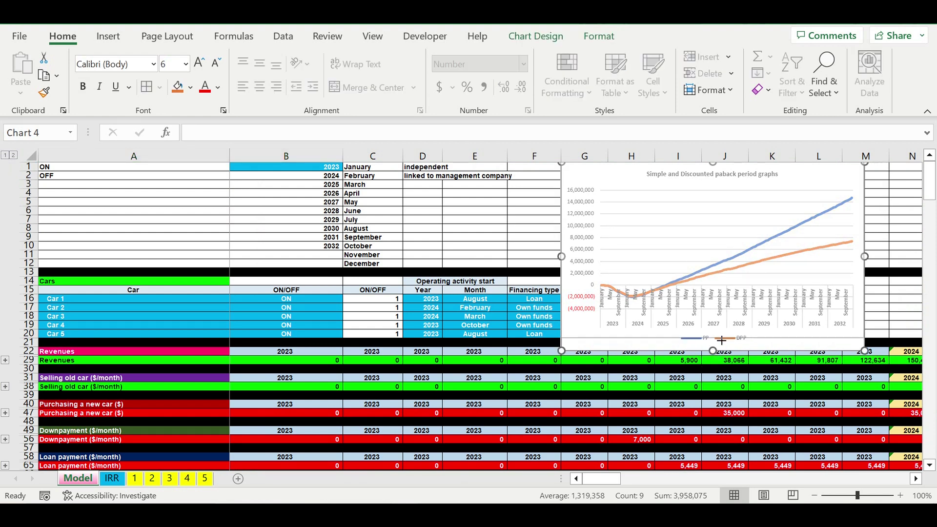
click(458, 293)
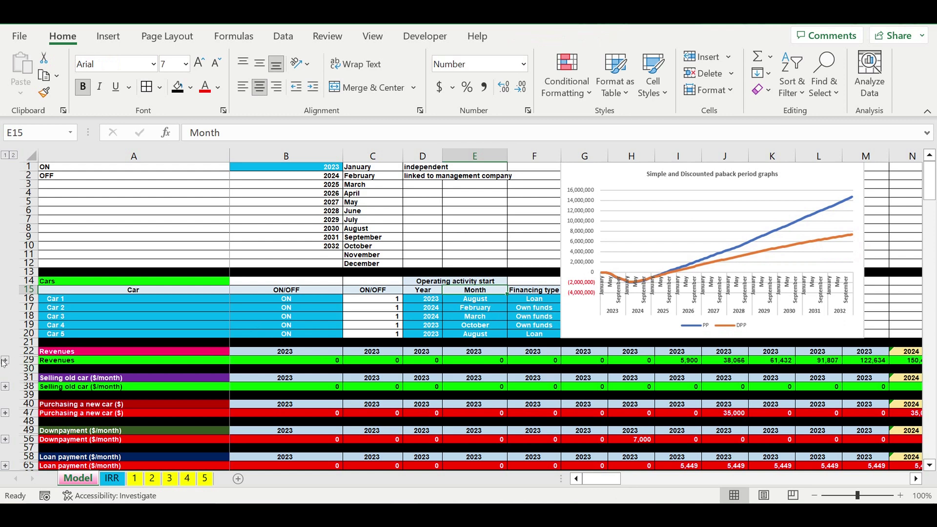
Expand the Revenues group and insert 17 rows above the Revenues header, between it and the Cars table
click(4, 361)
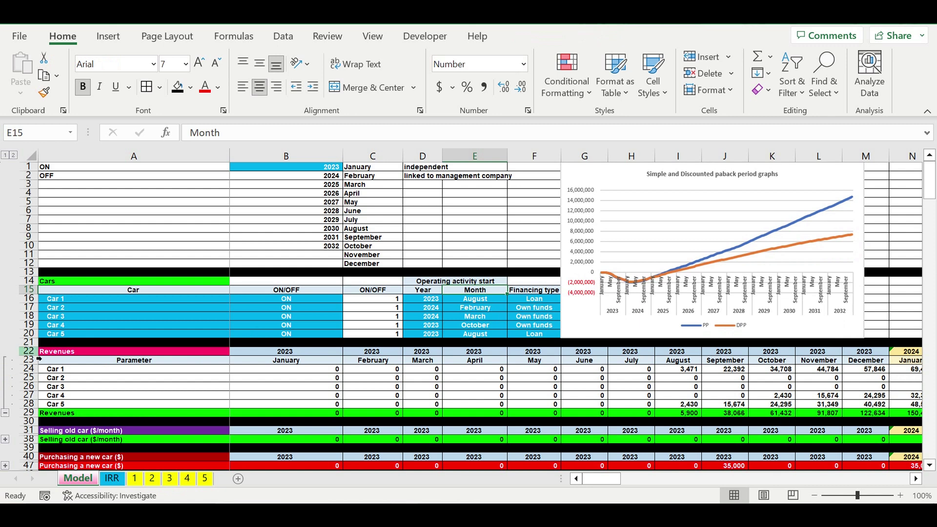
drag(39, 358, 28, 428)
right_click(27, 388)
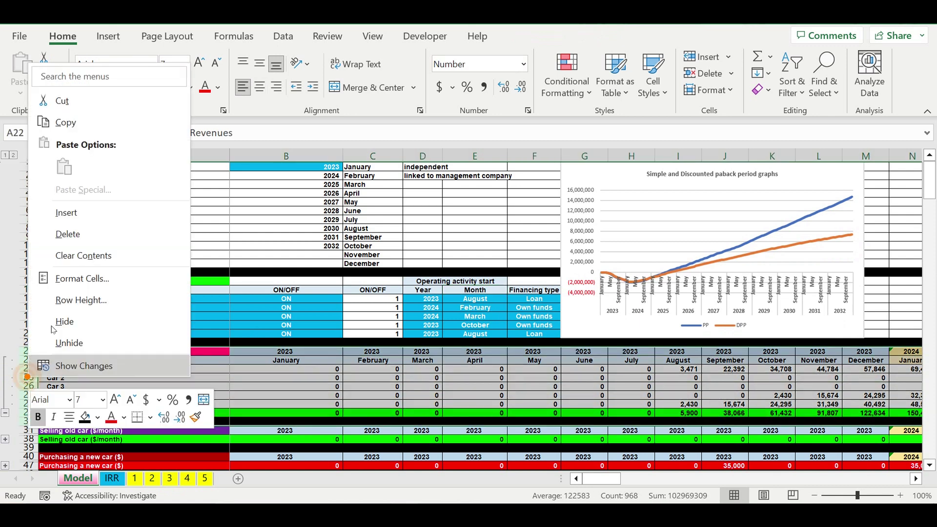
click(80, 219)
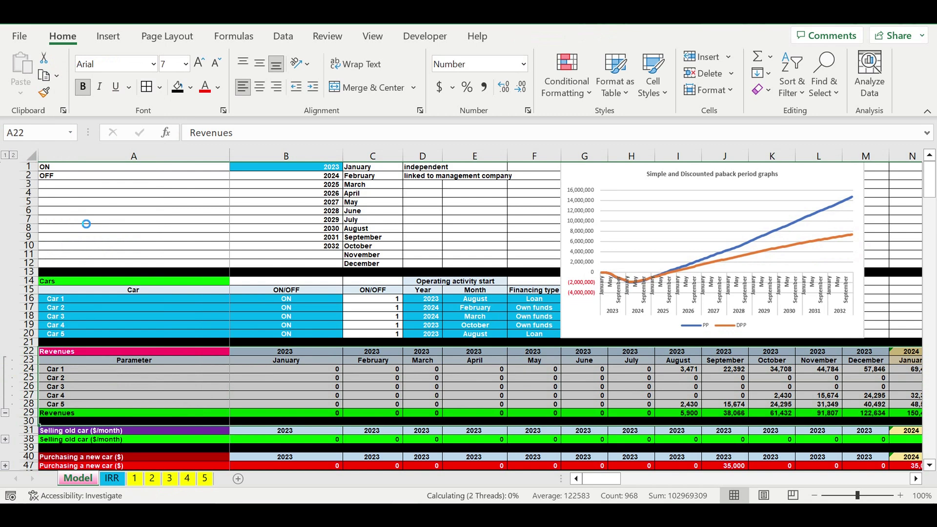
click(118, 382)
drag(28, 351, 28, 416)
right_click(31, 387)
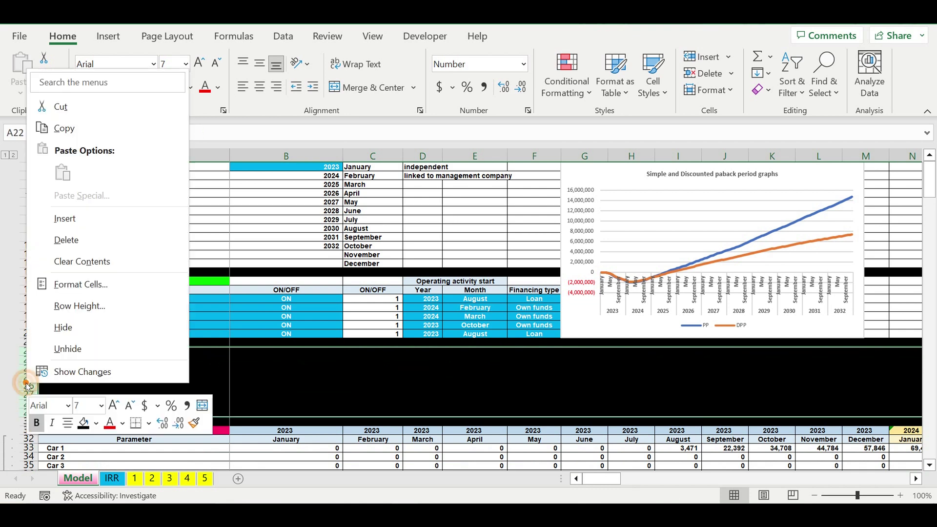
click(62, 219)
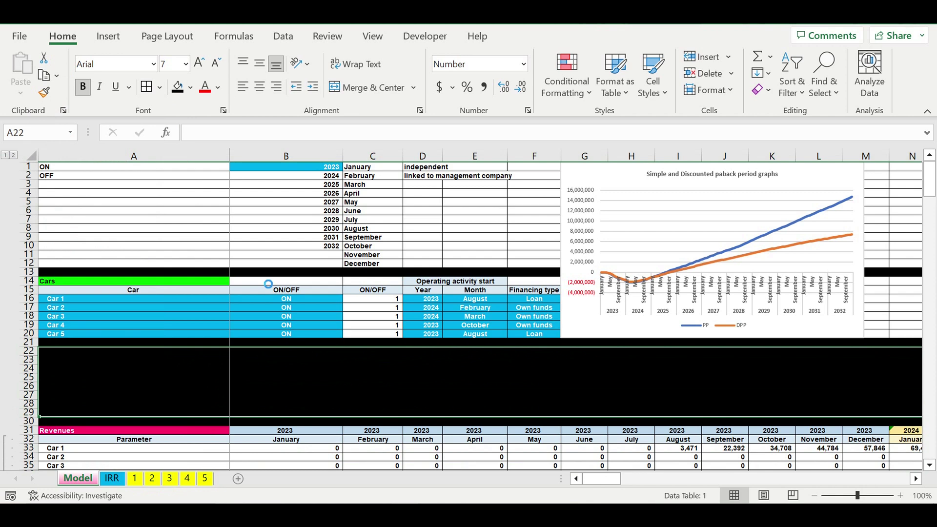
key(ctrl+plus)
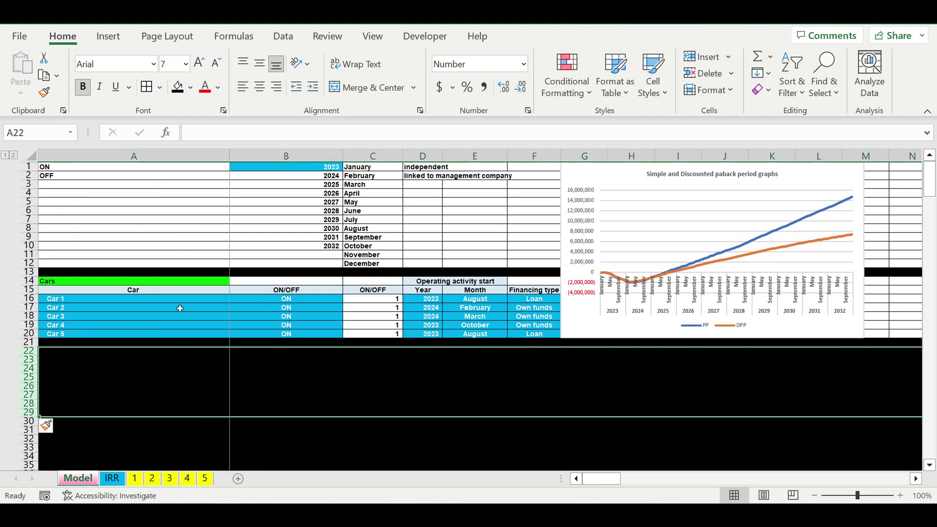
Remove the black fill from the inserted rows 22 to 37
click(180, 308)
scroll(179, 307, down, 3)
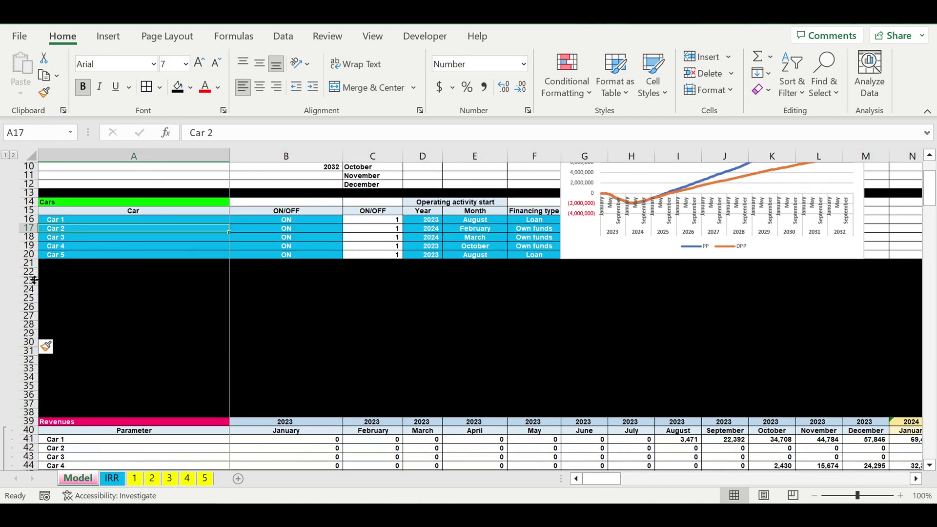
drag(27, 271, 23, 404)
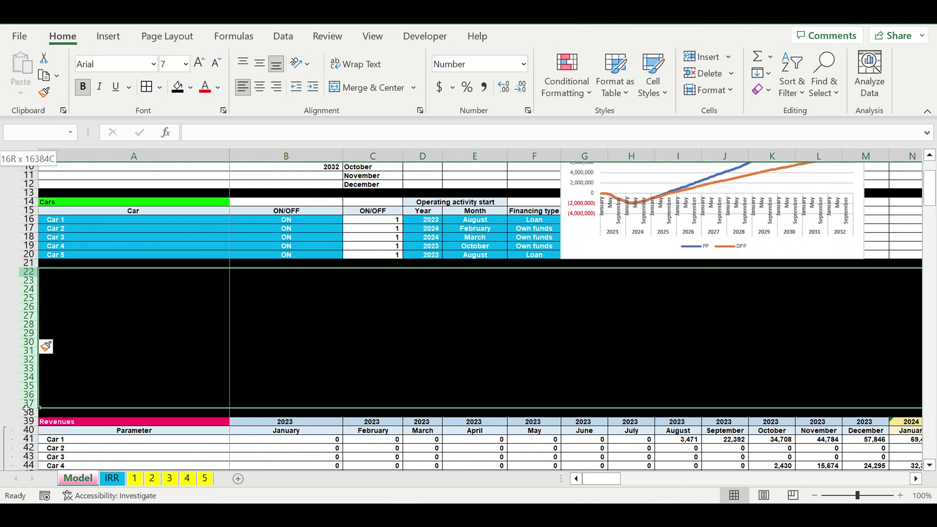
click(190, 92)
click(203, 288)
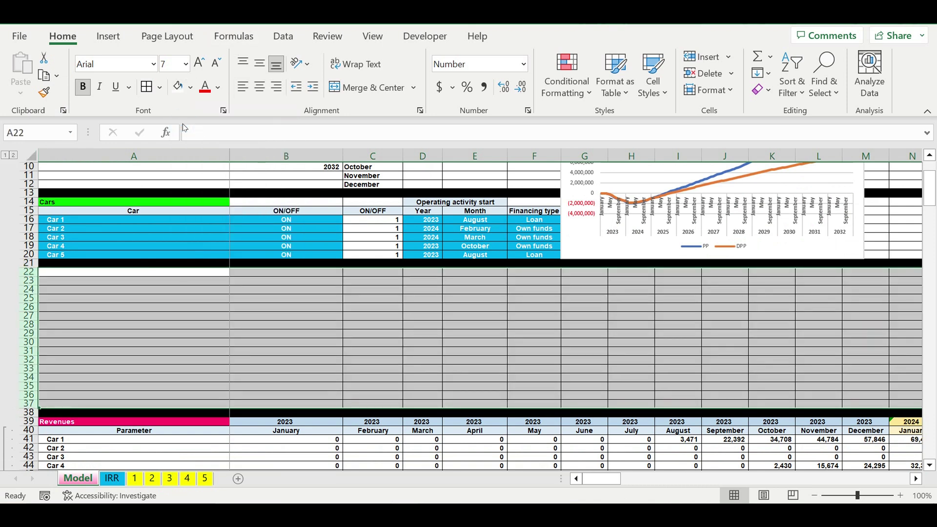
click(309, 308)
Enter the section title "Financial result" in A22 and fill the cell with cyan
click(209, 273)
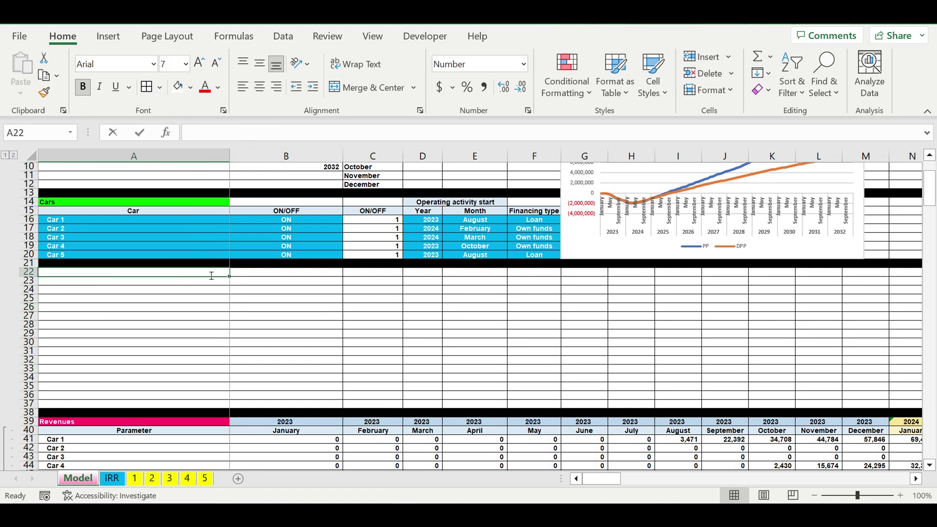
text(Finan)
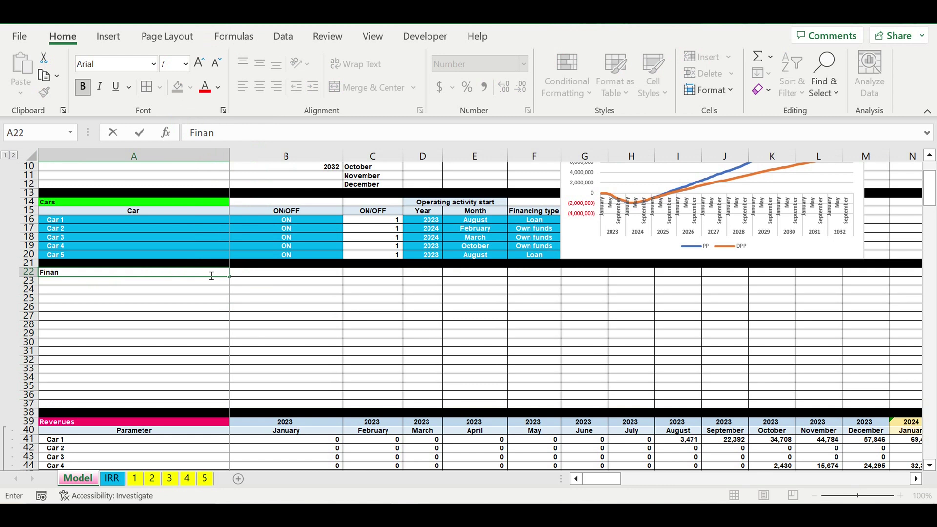
text(cial resul)
key(Return)
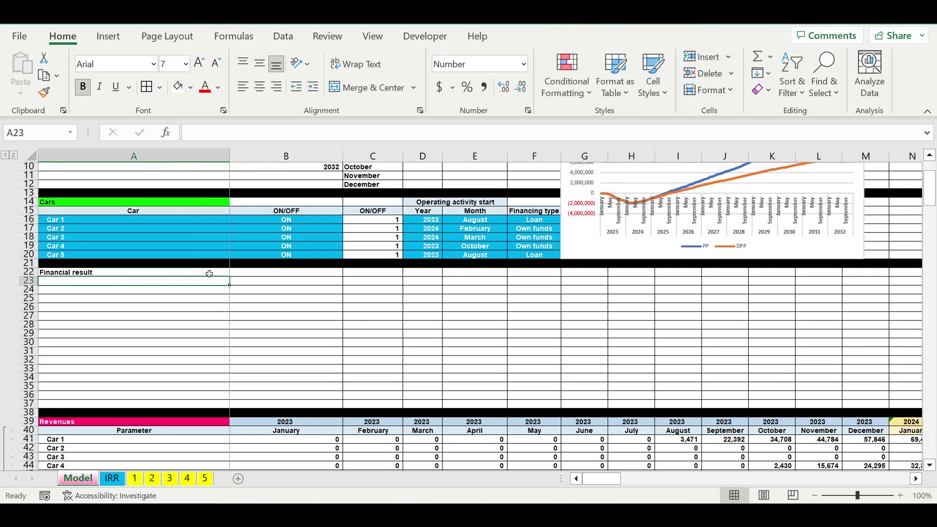
click(209, 274)
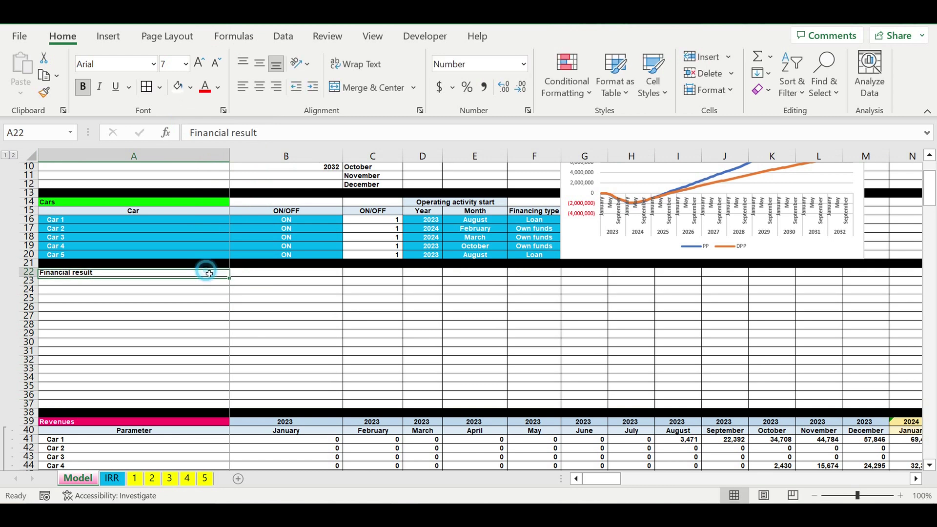
click(191, 89)
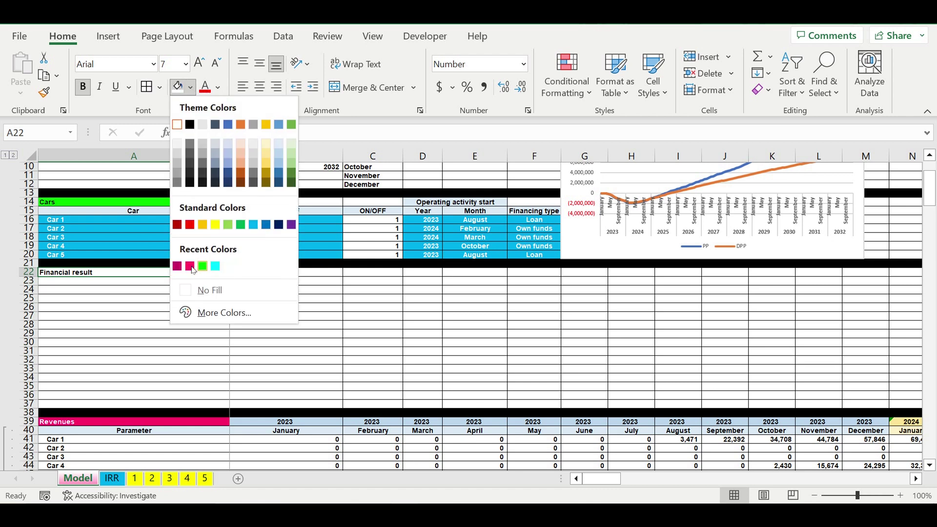
click(215, 266)
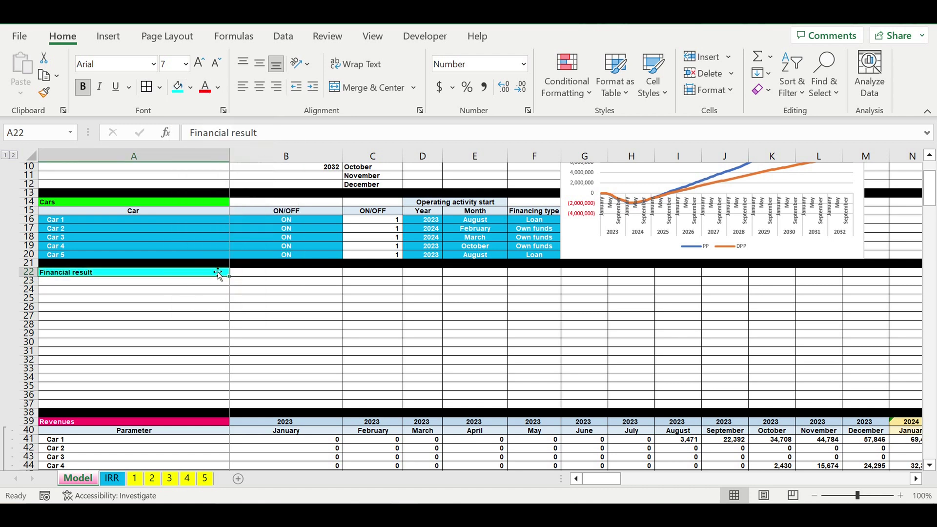
Enter the column headers "Parameter" in A23 and "Value" in B23
click(203, 300)
click(202, 283)
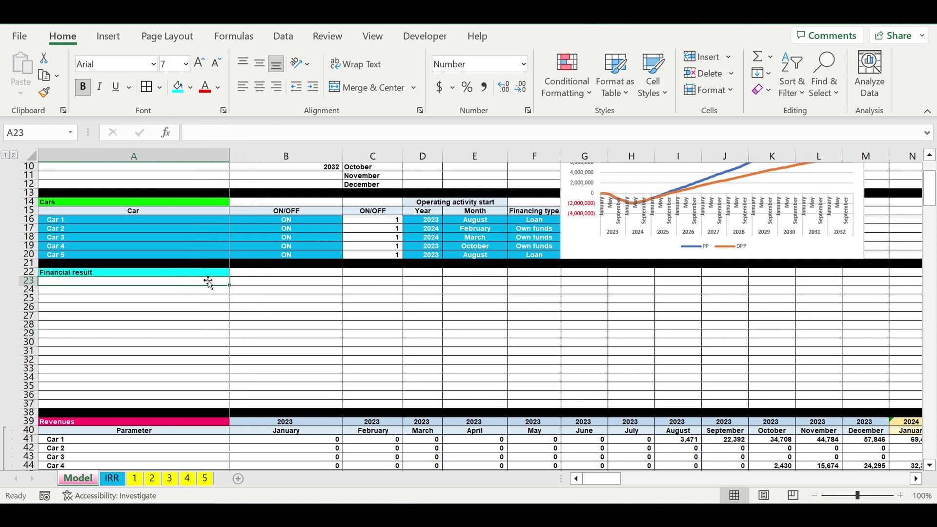
text(Parameter)
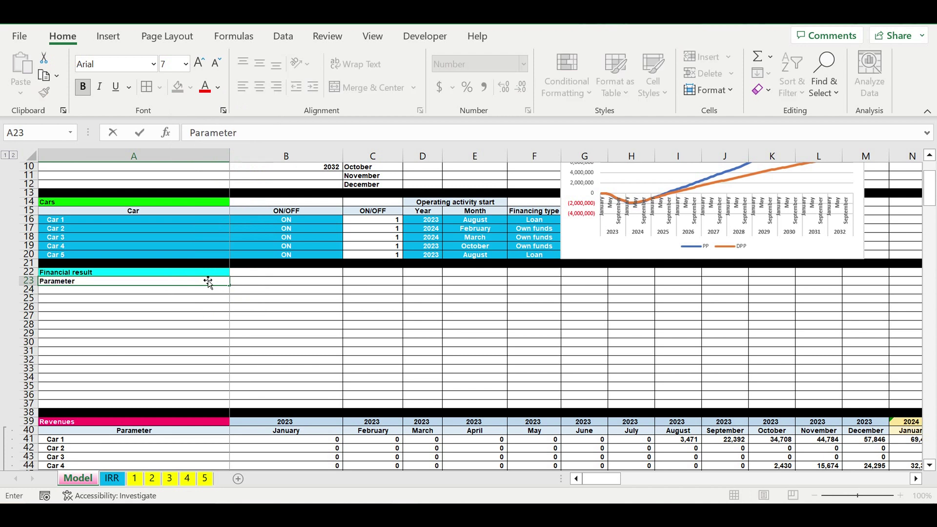
click(264, 285)
text(Value)
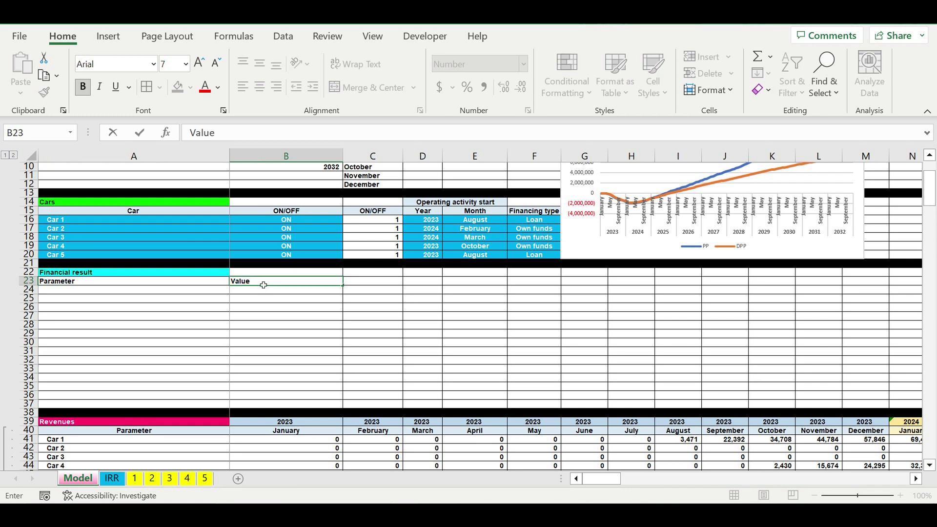
click(263, 285)
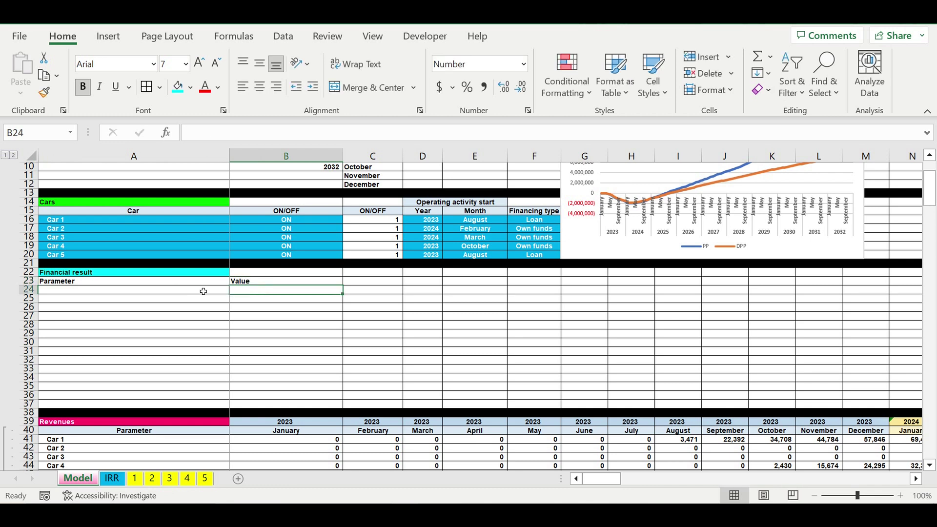
Center the Parameter and Value headers in A23:B23 and fill them with light blue
click(213, 283)
drag(229, 283, 273, 283)
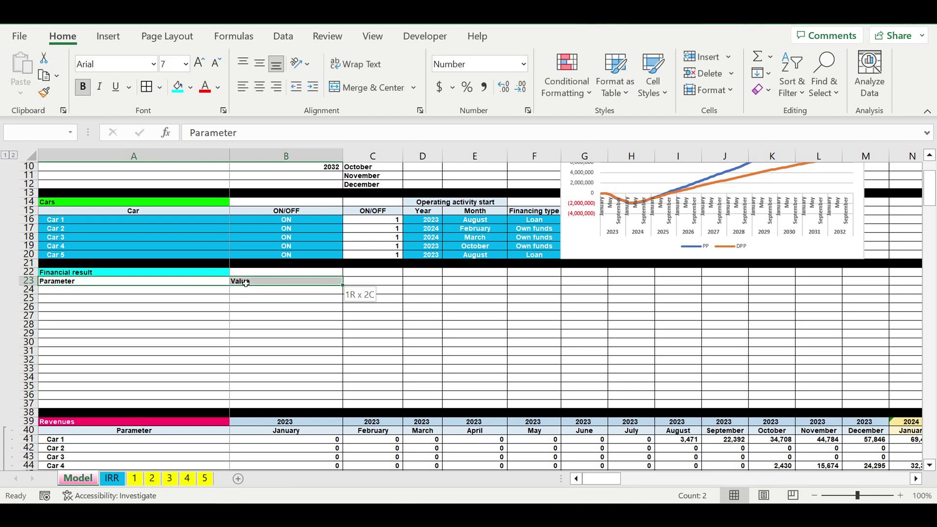
click(260, 87)
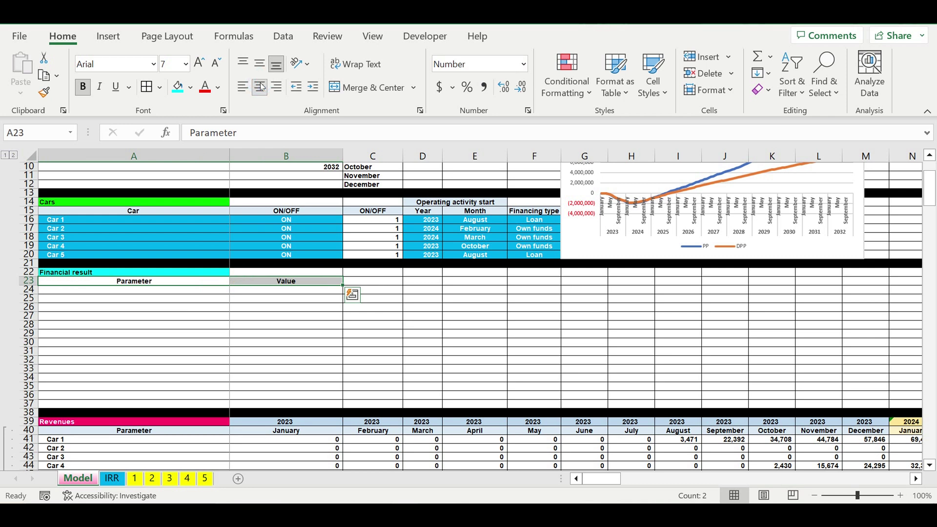
click(191, 87)
click(227, 146)
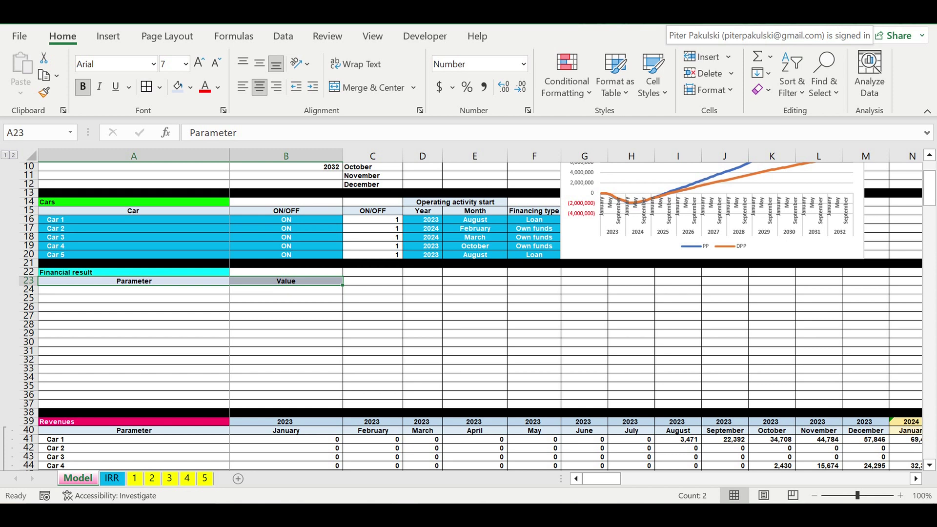
Enter the parameter labels "Equity needed", "Loan Needed" and "Total financing needed" in A24:A26
click(128, 315)
click(146, 291)
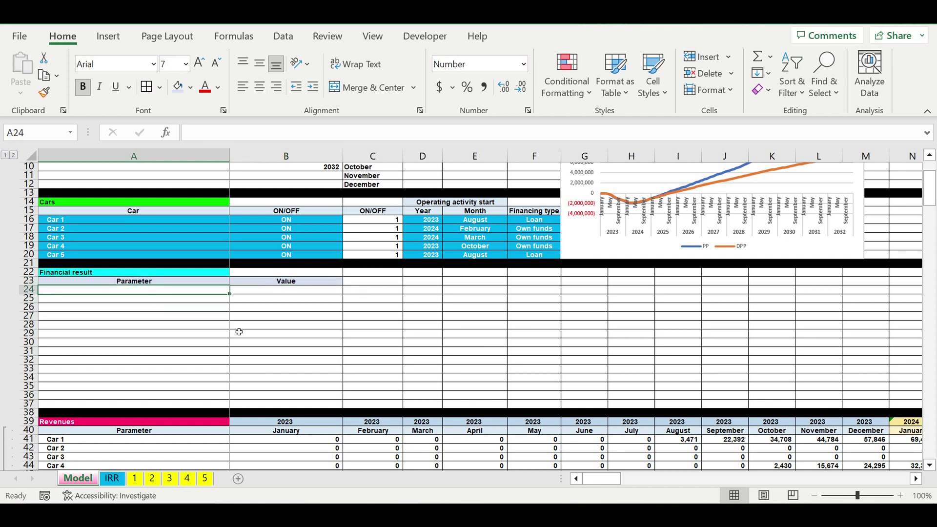
text(Eq)
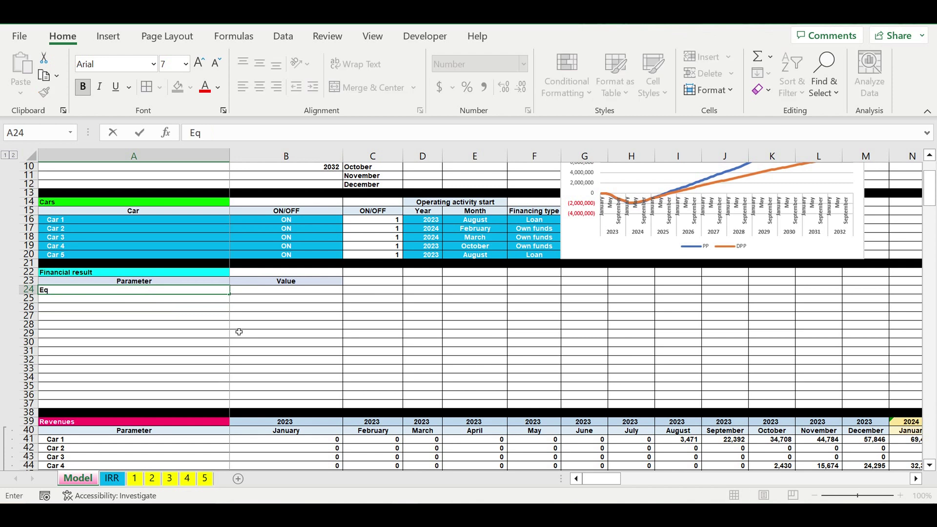
text(uity needed)
key(Return)
text(Loa)
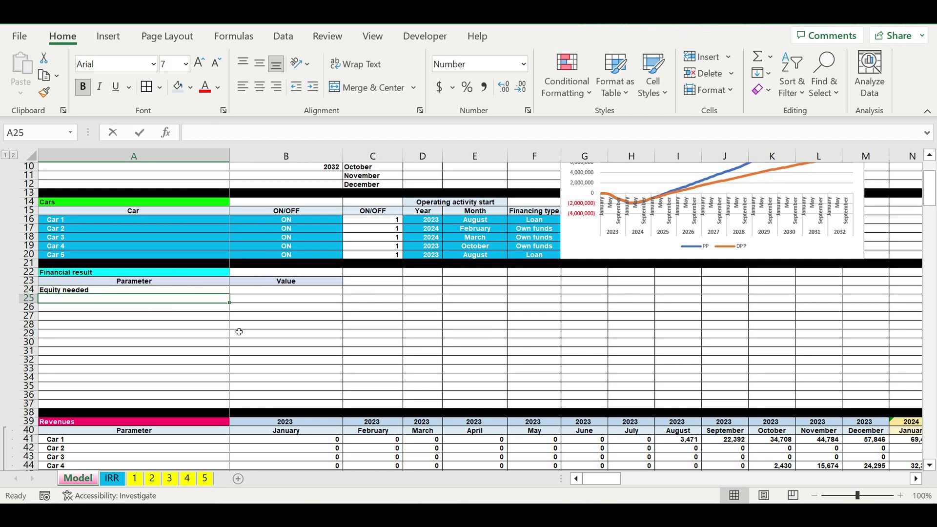
text(n Nee)
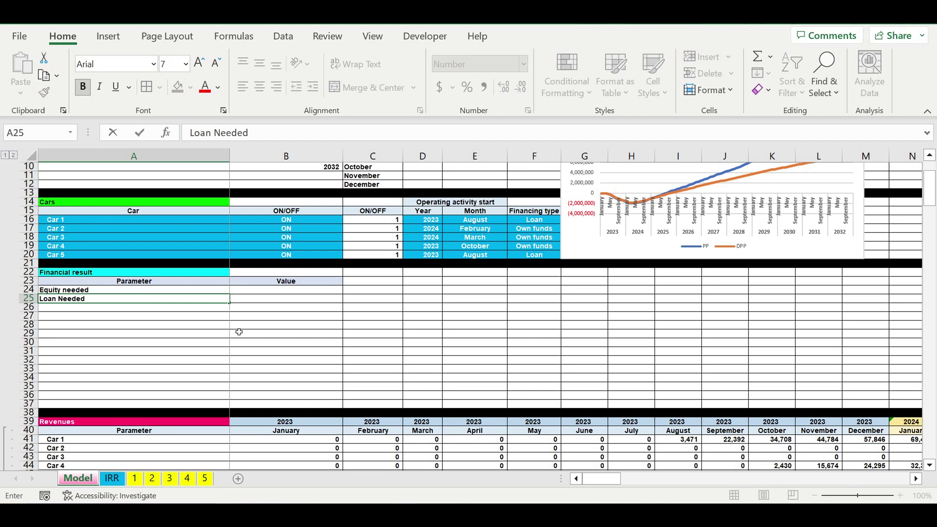
text(ded)
key(Return)
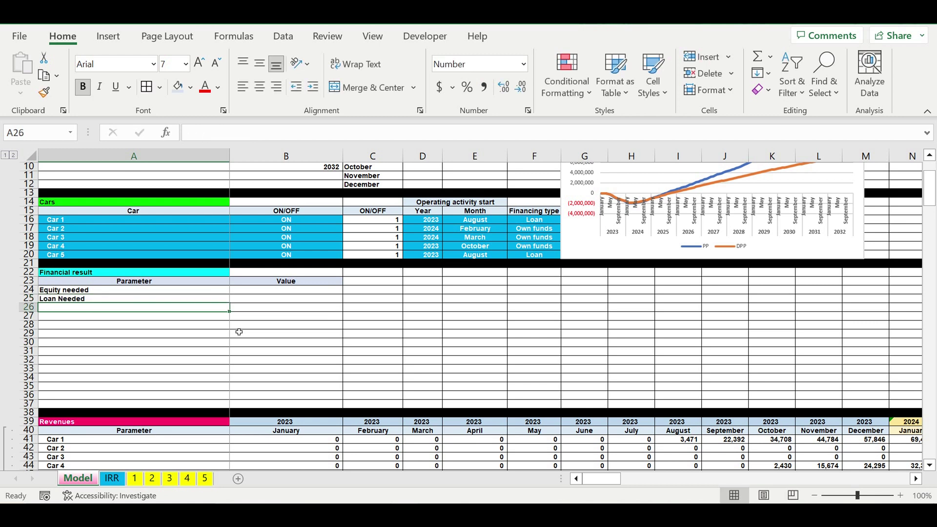
text(Total financing needed)
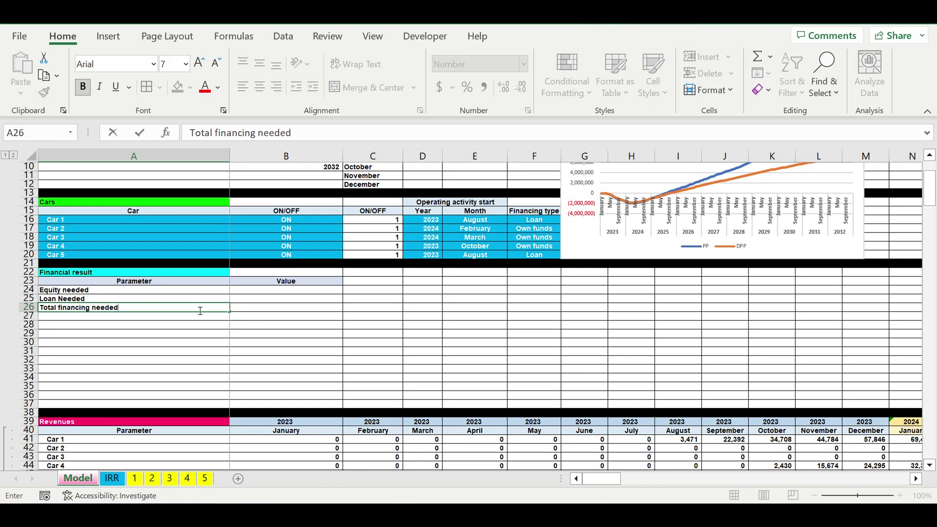
click(252, 327)
Link Equity needed in B24 to the Financing table's equity amount with =B341, and fill the formula down to B25 for Loan Needed
click(247, 294)
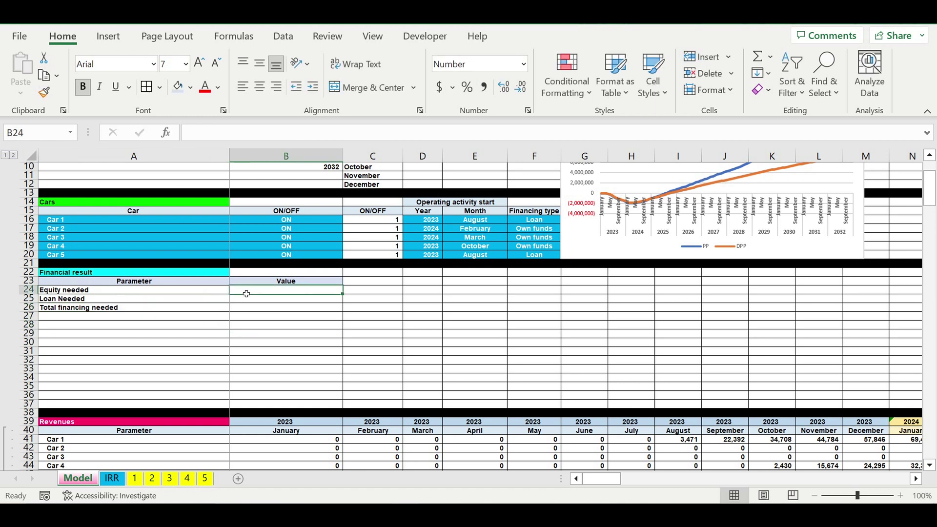
text(=)
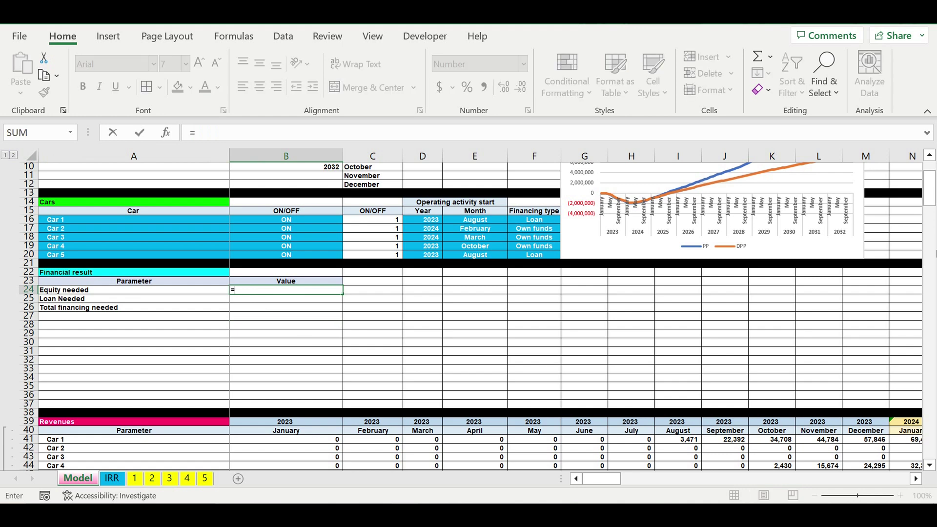
drag(934, 199, 930, 441)
scroll(157, 302, up, 9)
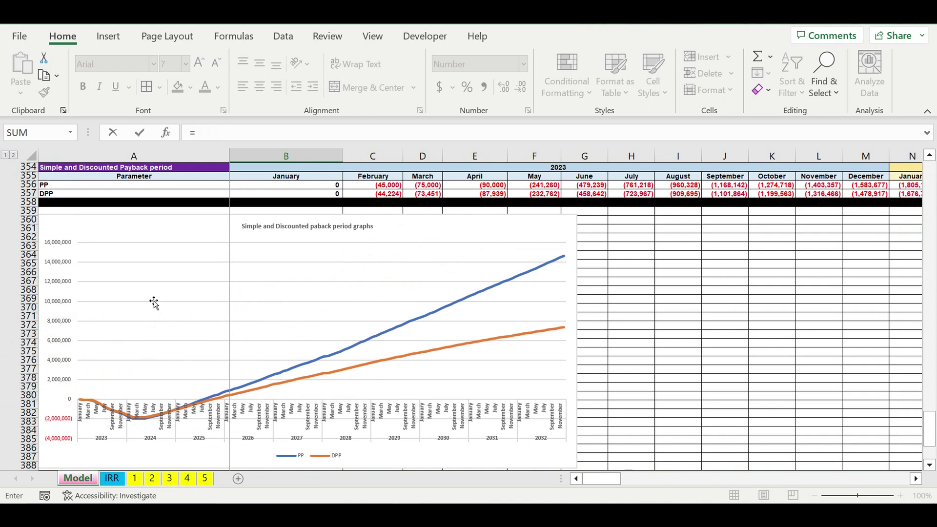
scroll(193, 257, up, 4)
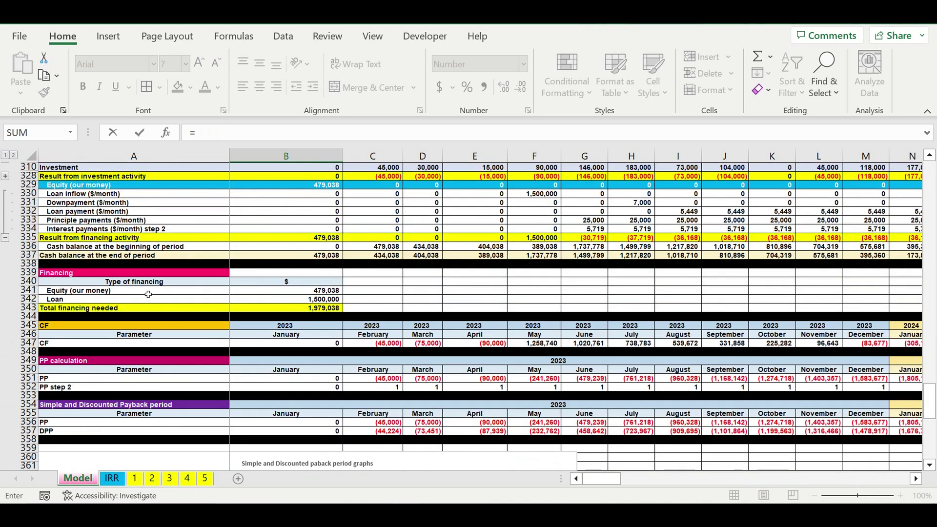
click(300, 294)
key(Return)
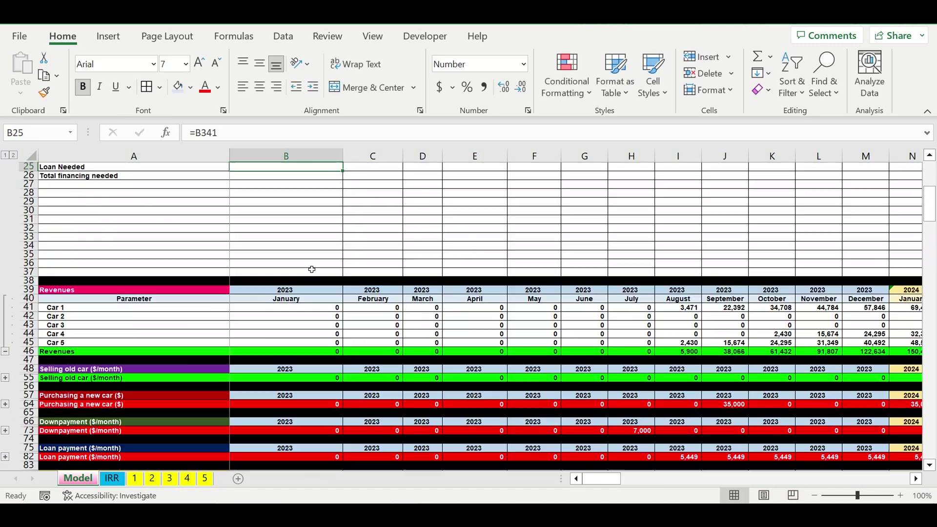
key(Escape)
scroll(303, 265, up, 4)
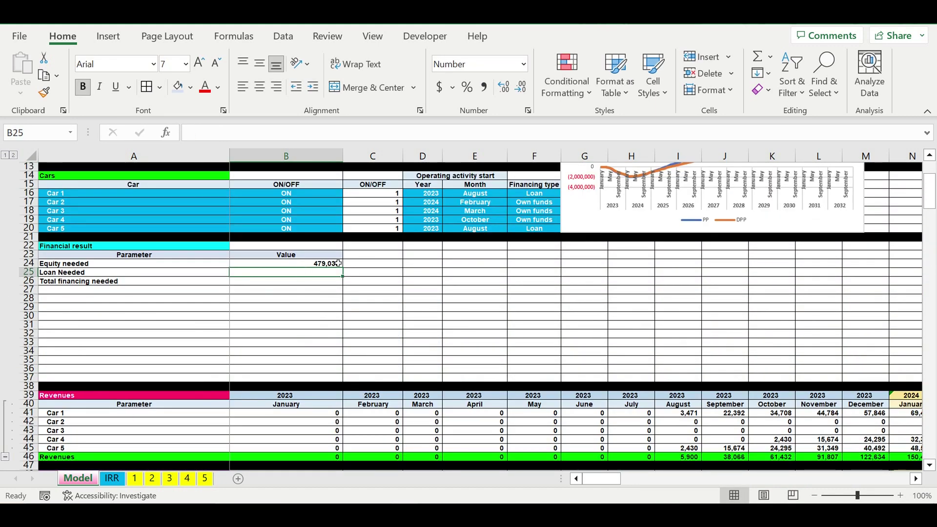
click(313, 264)
mouse_move(343, 268)
mouse_down()
mouse_move(346, 280)
mouse_move(345, 273)
mouse_up()
Calculate Total financing needed in B26 with the formula =B24+B25
click(310, 285)
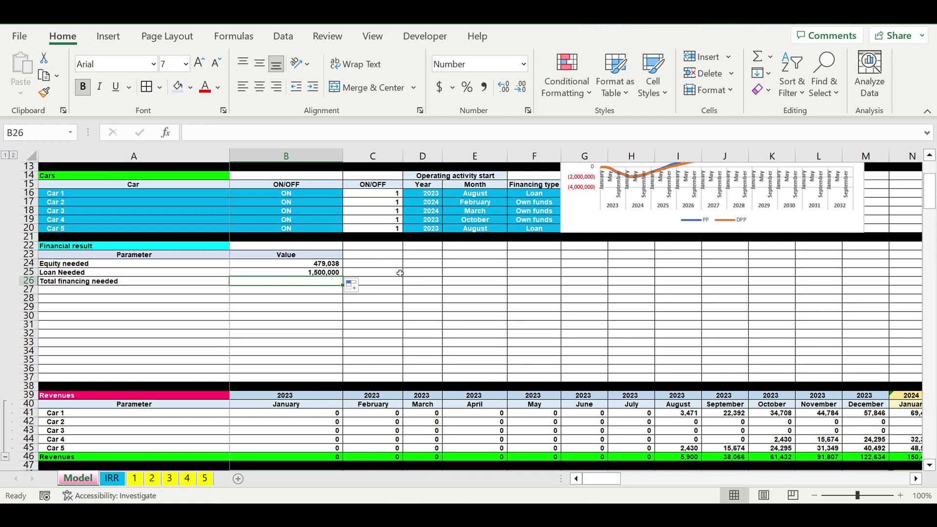
text(=)
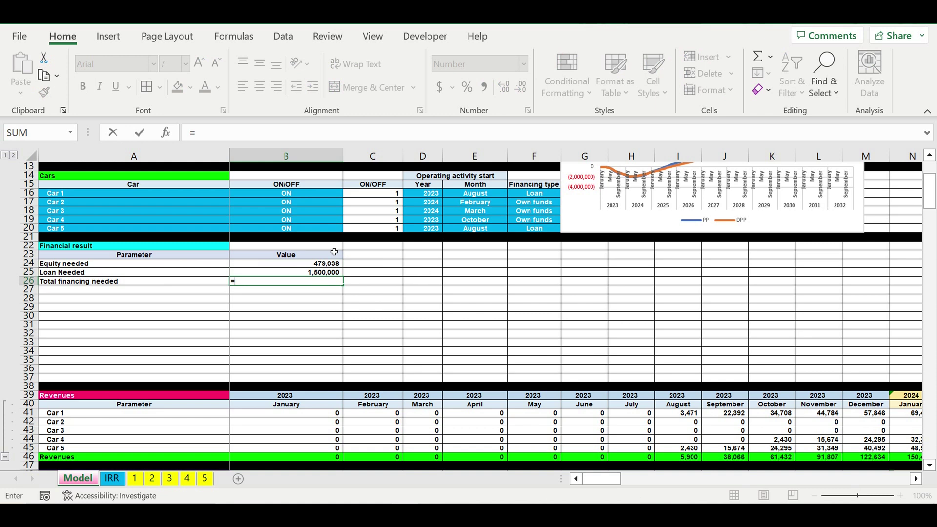
click(302, 268)
text(+)
click(308, 274)
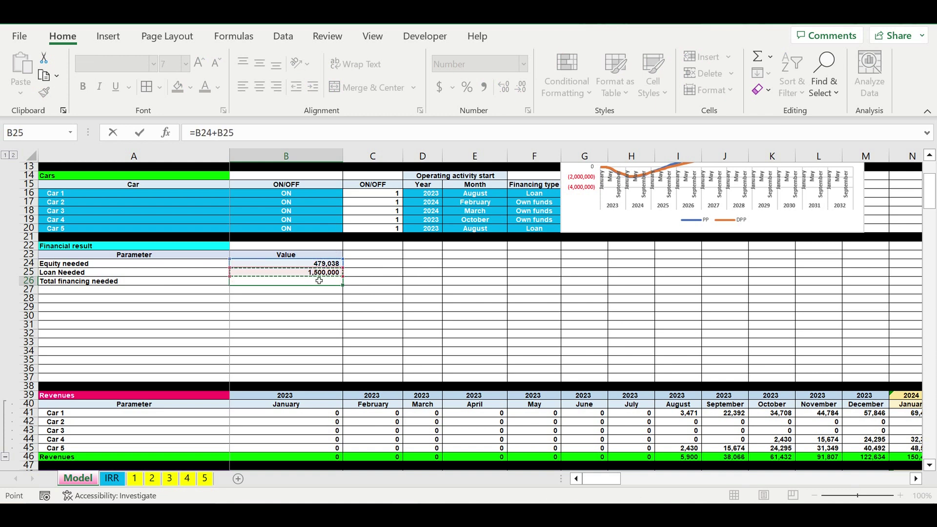
key(Return)
click(328, 334)
click(328, 281)
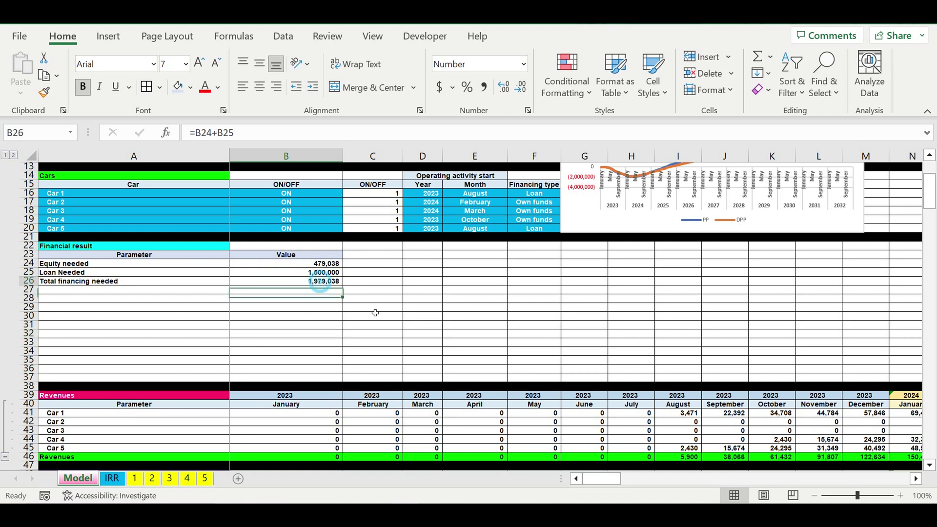
Add the parameter labels "Simple payback period" in A27 and "Discounted payback period" in A28
click(68, 293)
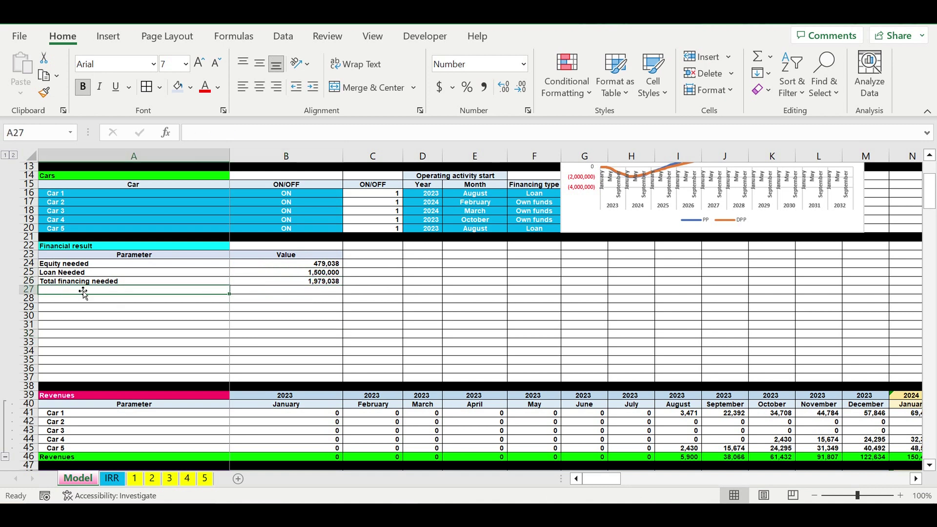
text(Simple payback period)
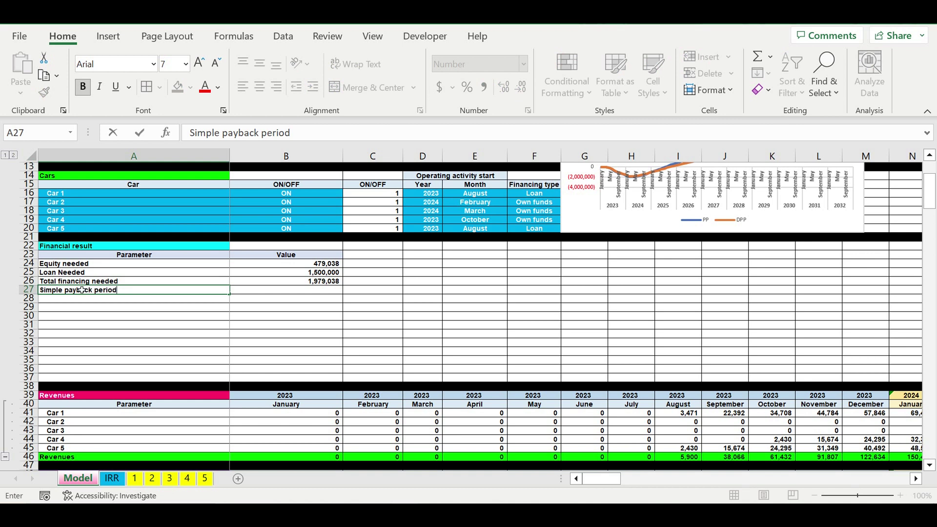
key(Return)
text(Discounted payback)
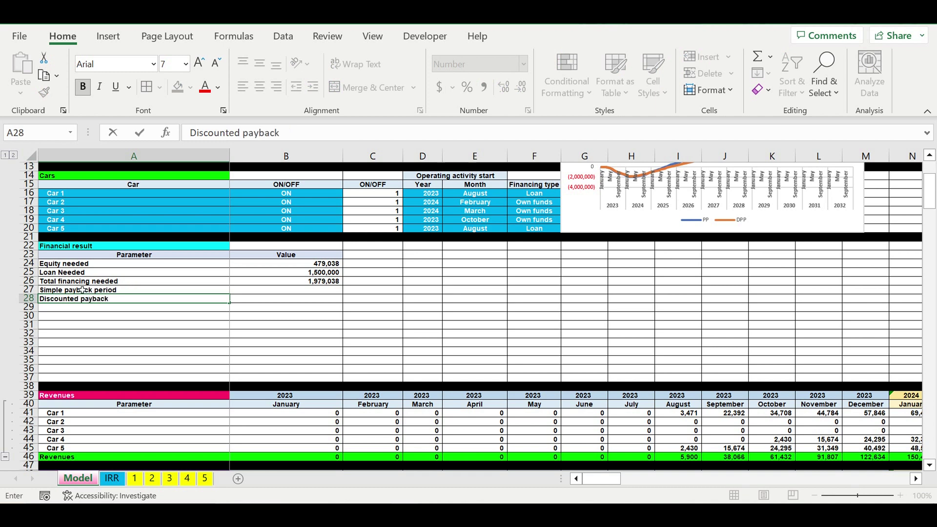
text( period)
key(Return)
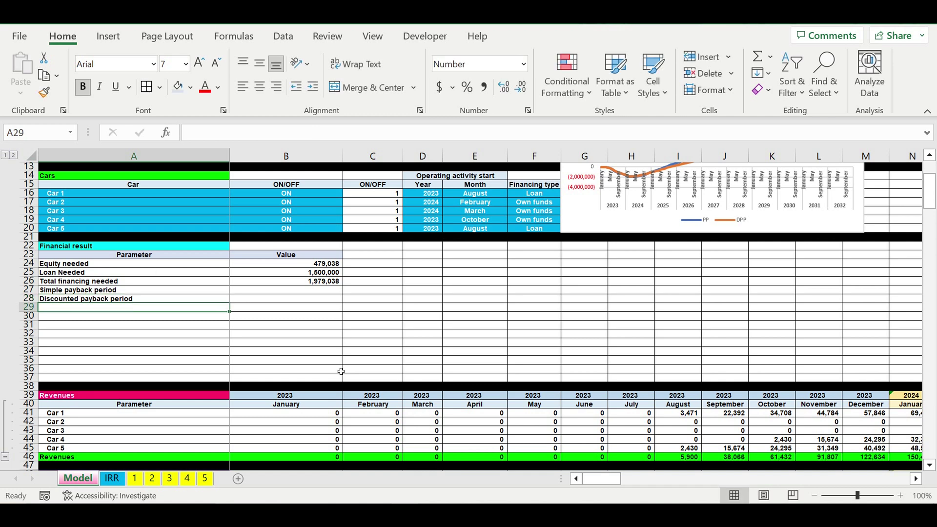
Link Simple payback period in B27 to the total of the PP step 2 row with =DR352
click(289, 291)
text(=)
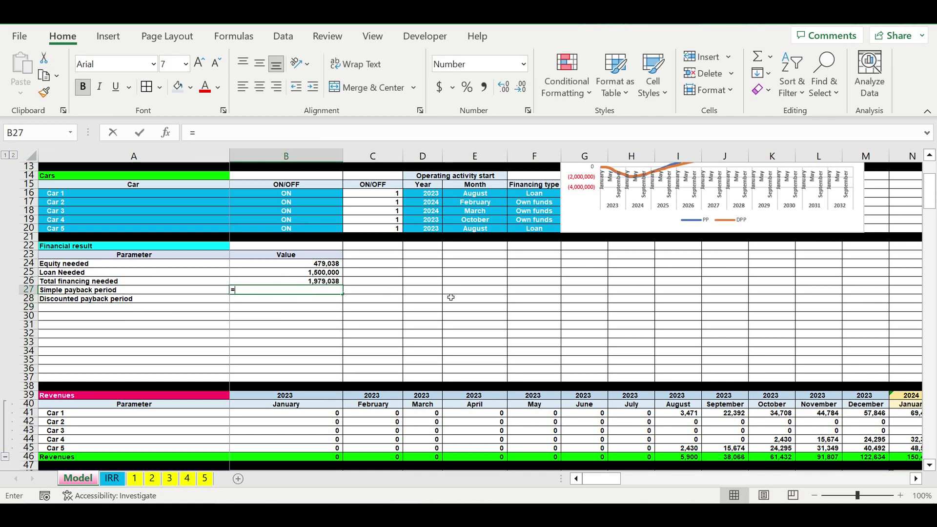
scroll(452, 297, down, 9)
drag(932, 216, 931, 442)
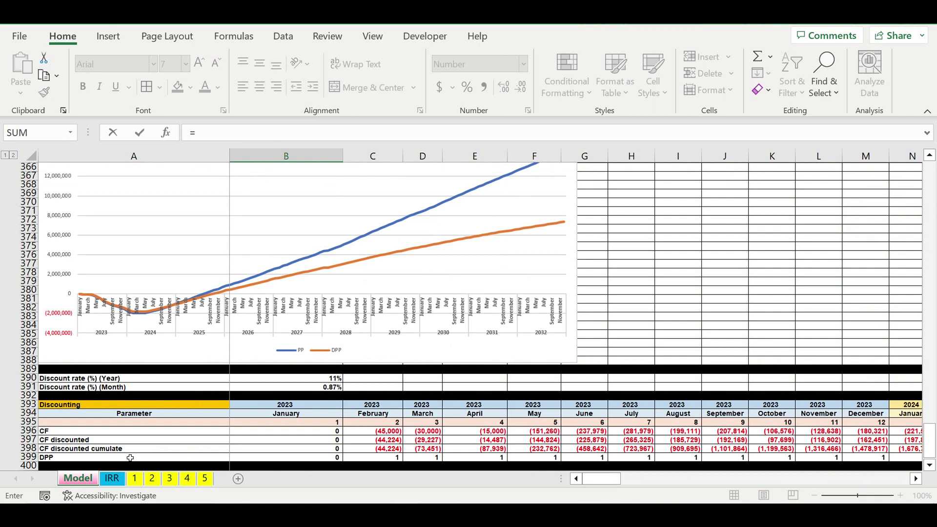
scroll(259, 420, up, 3)
scroll(256, 401, up, 6)
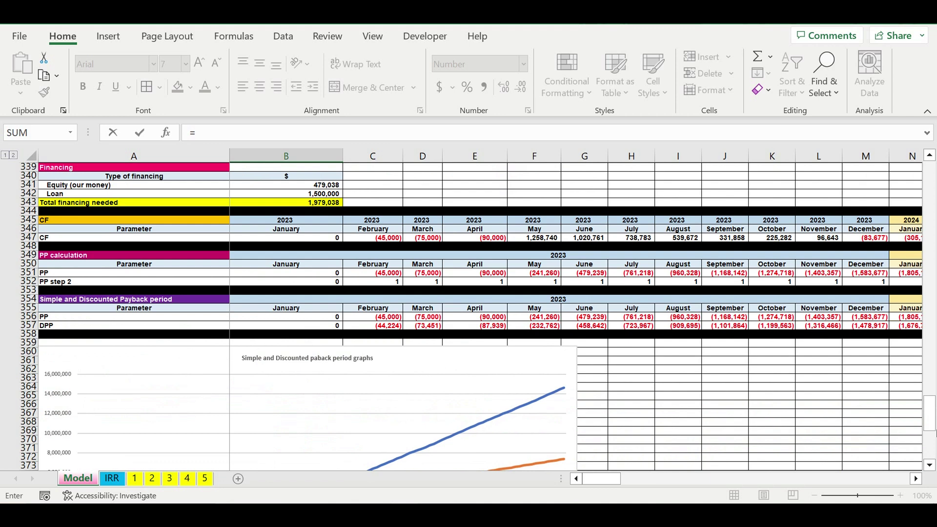
click(916, 479)
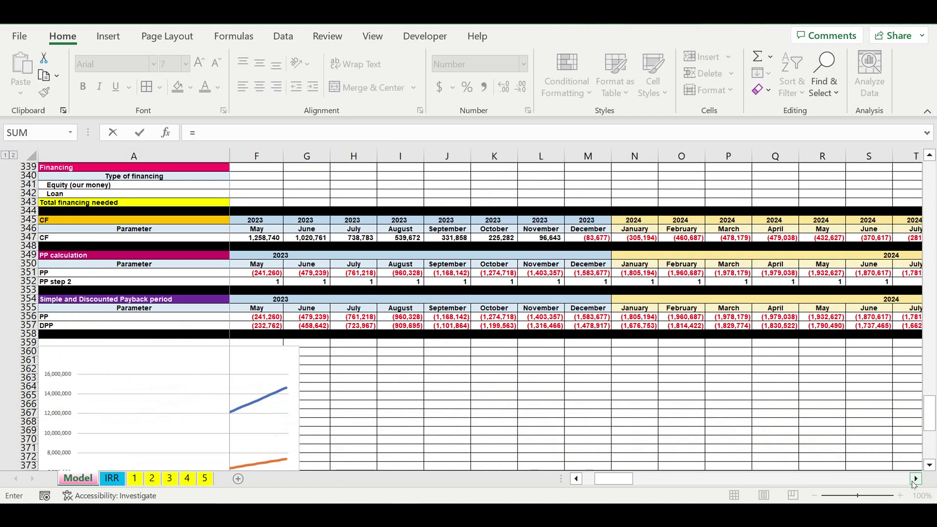
drag(916, 479, 916, 478)
drag(669, 483, 899, 482)
click(844, 274)
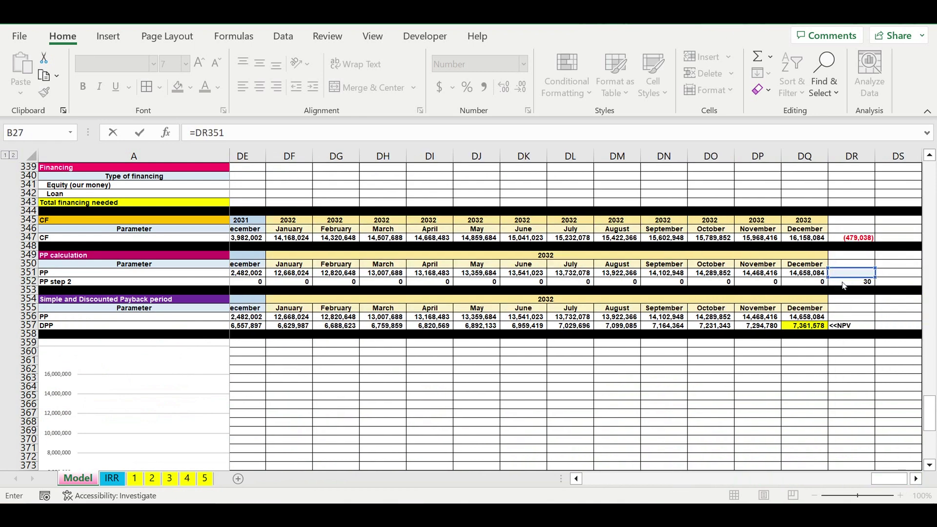
click(842, 285)
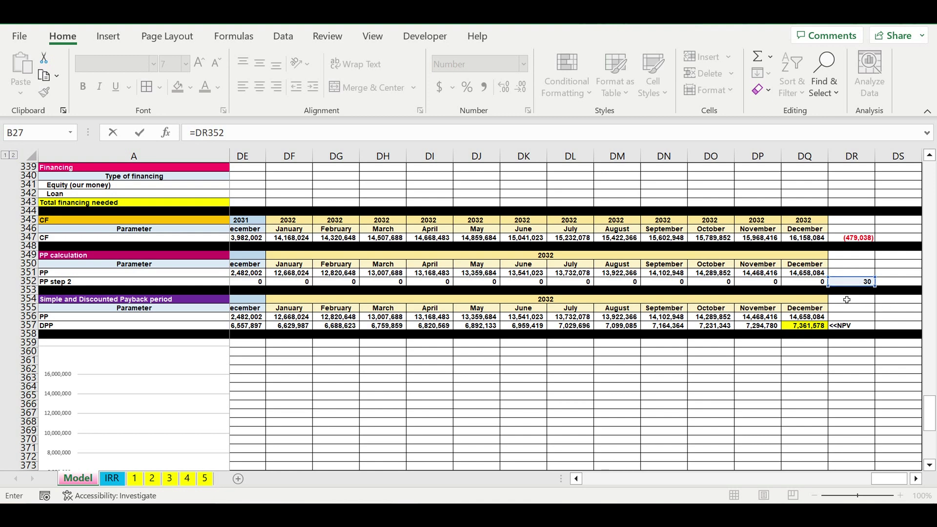
key(Return)
scroll(671, 238, up, 3)
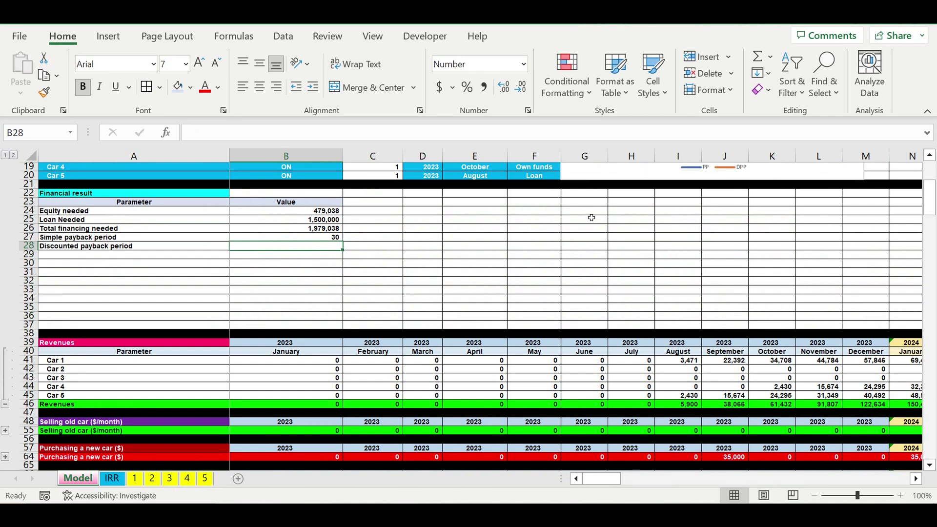
click(468, 264)
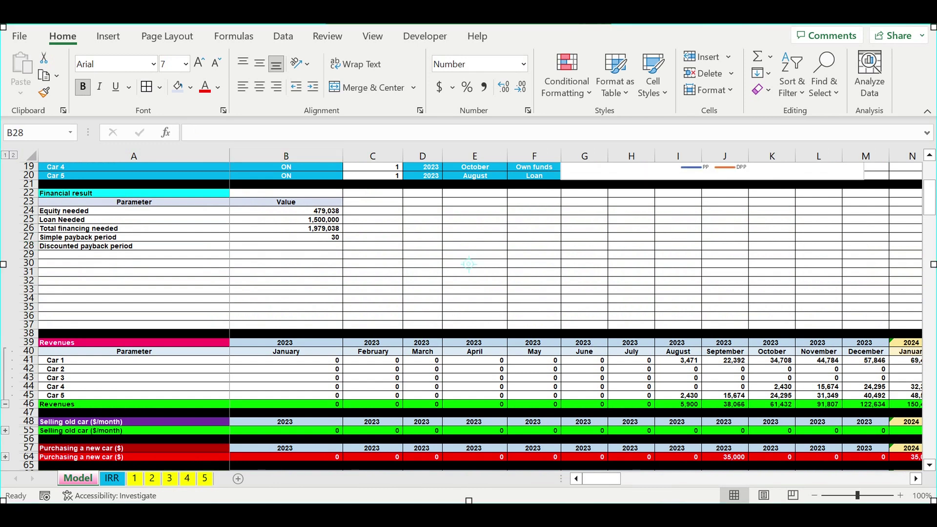
key(Escape)
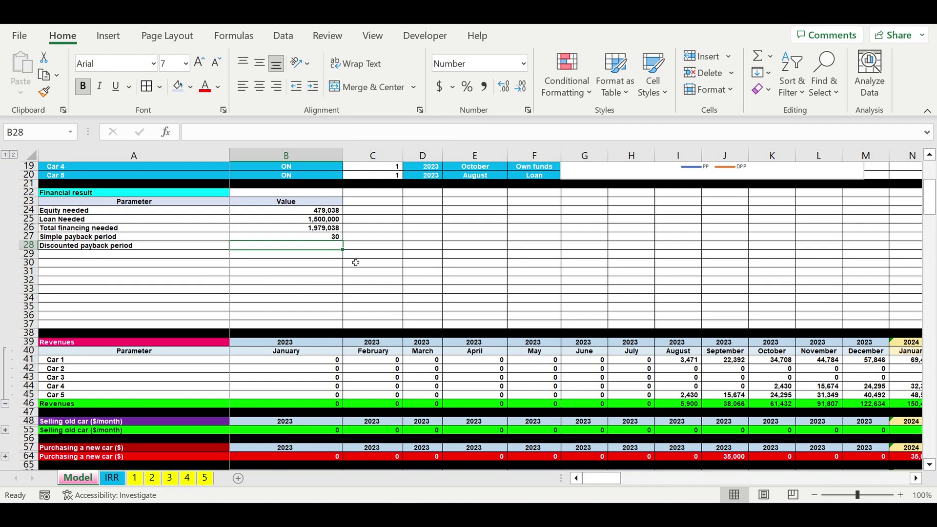
Link Discounted payback period in B28 to the total of the Discounting table's DPP row with =DR399
double_click(330, 252)
text(=)
scroll(481, 286, down, 20)
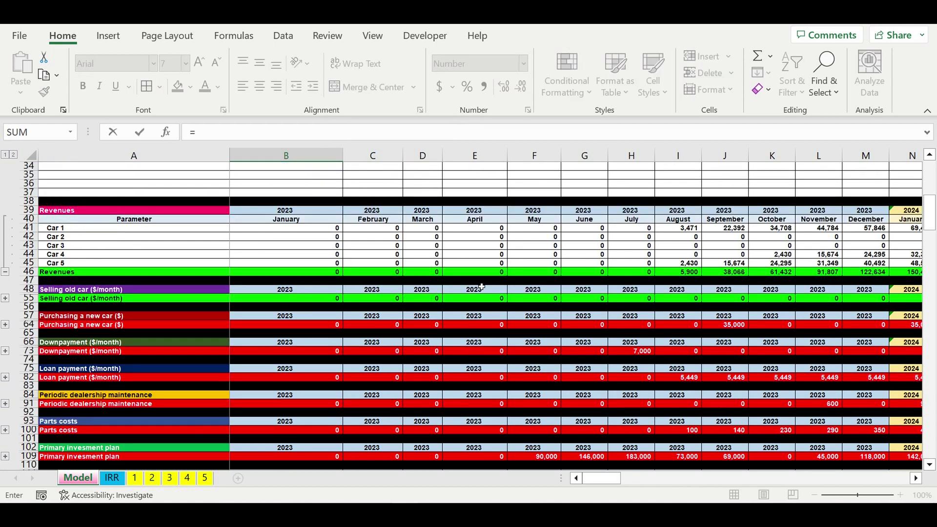
scroll(486, 289, down, 20)
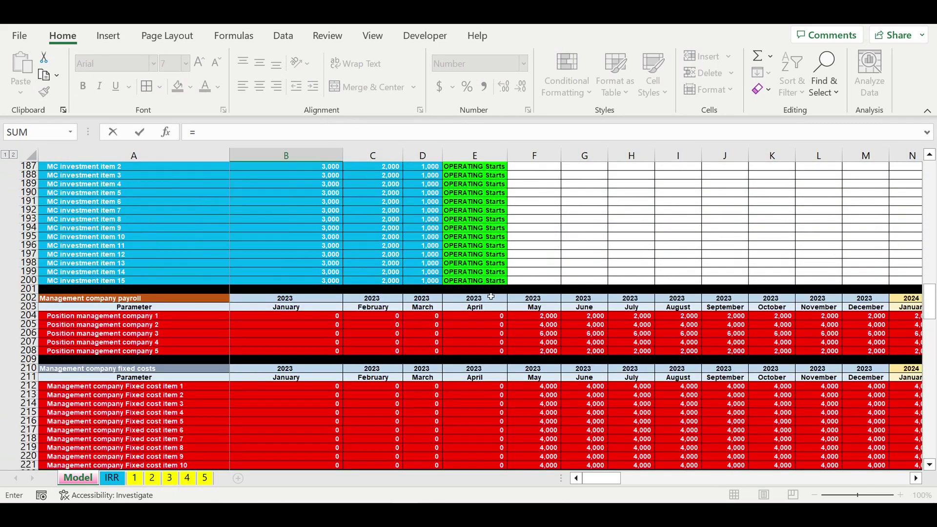
scroll(558, 337, down, 20)
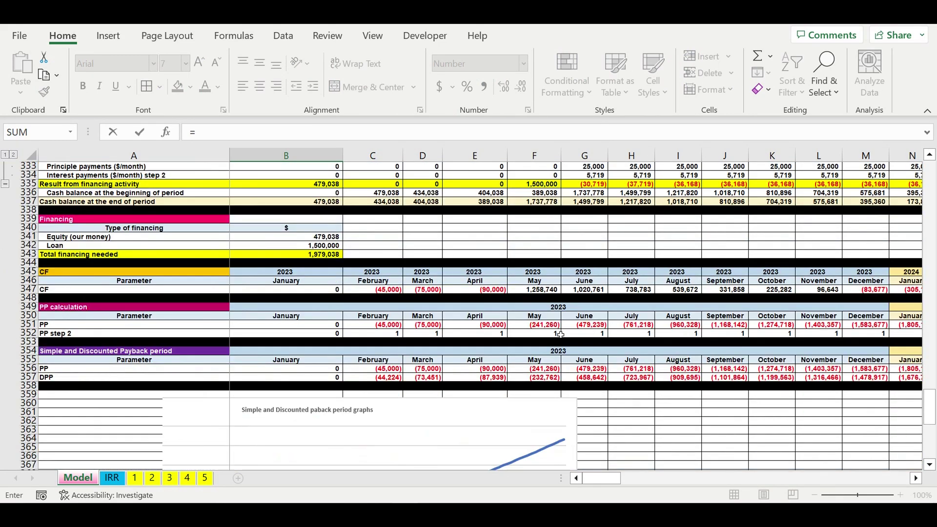
scroll(562, 335, down, 9)
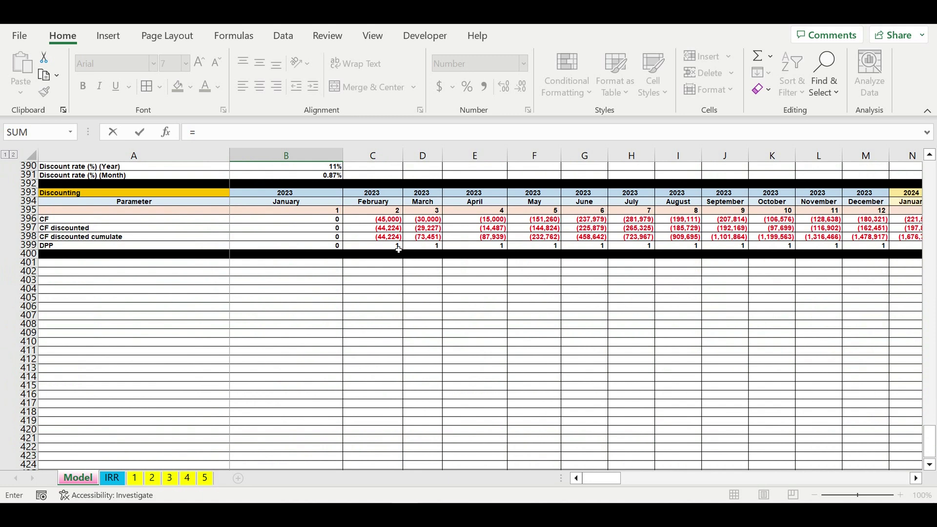
click(918, 481)
click(919, 481)
drag(919, 481, 921, 484)
drag(670, 483, 891, 478)
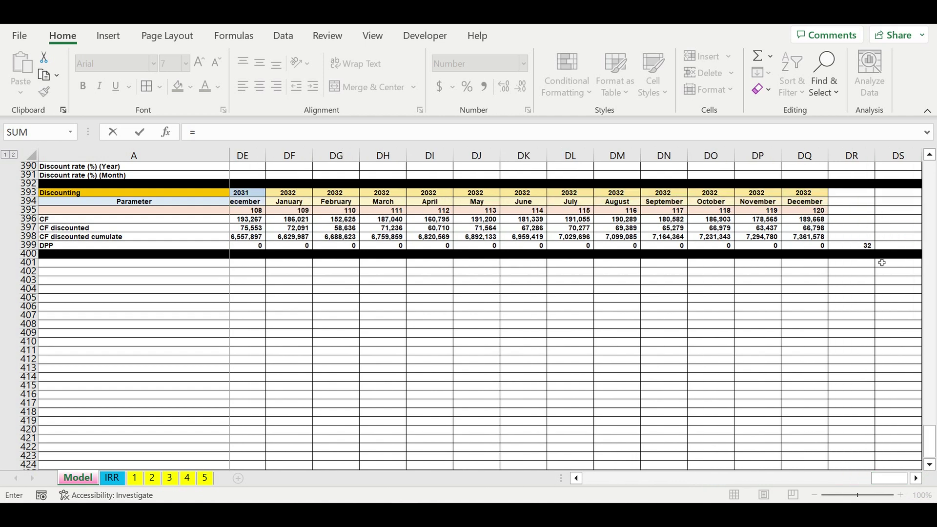
click(855, 248)
scroll(855, 263, up, 16)
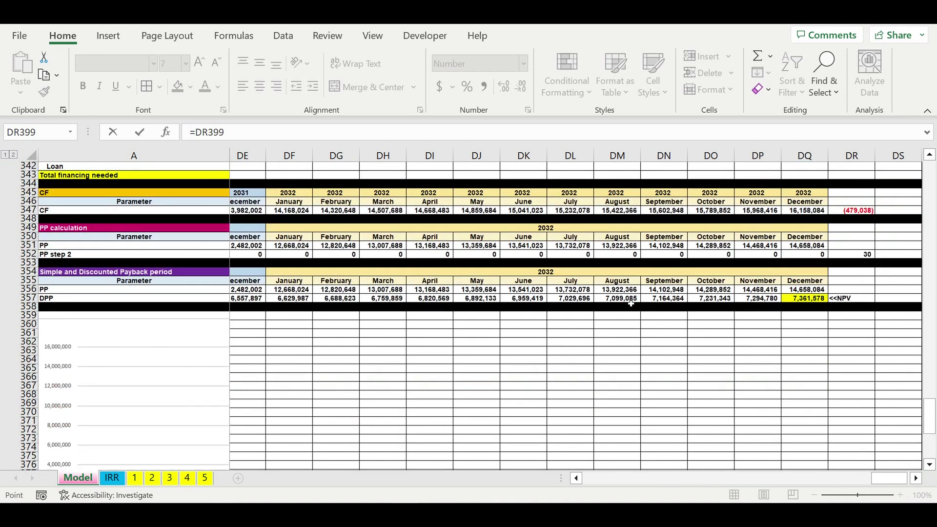
key(Return)
scroll(298, 286, up, 5)
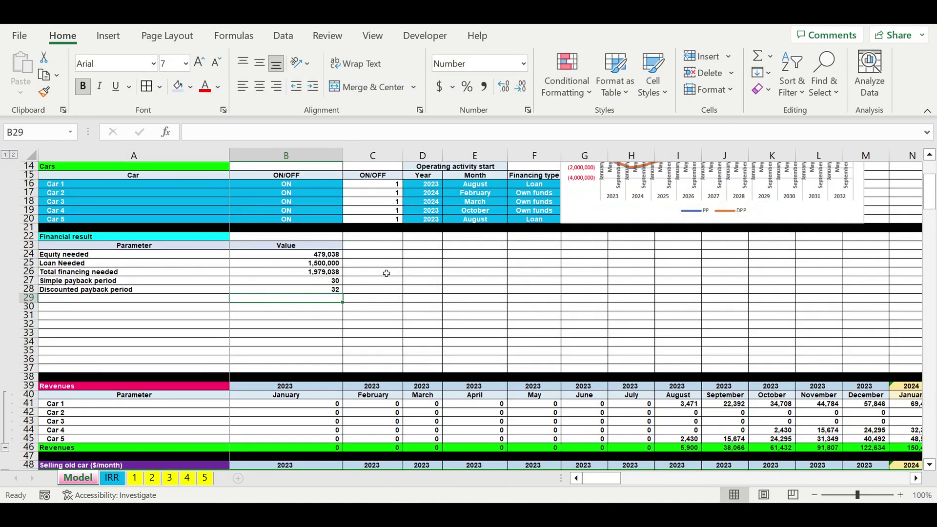
Append the unit "($)" to the Equity needed, Loan Needed and Total financing needed labels in A24:A26
click(109, 259)
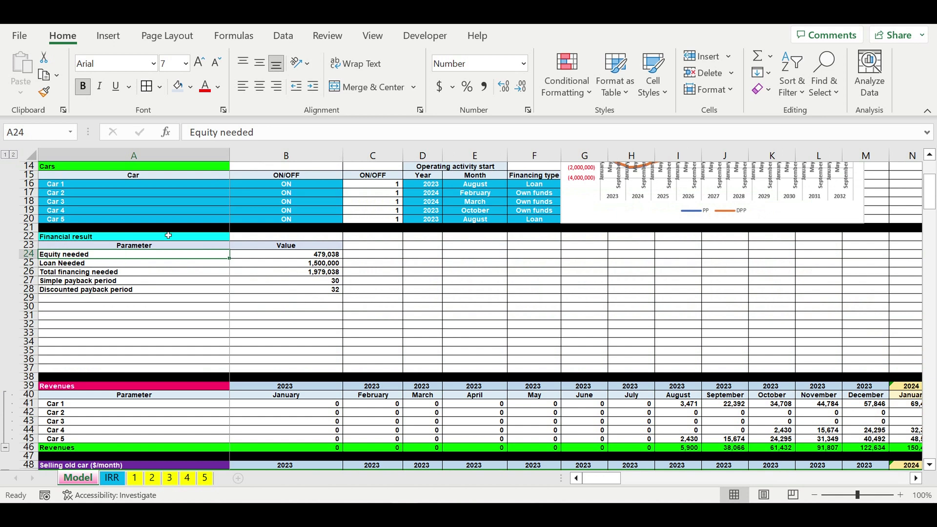
click(293, 140)
text(($)
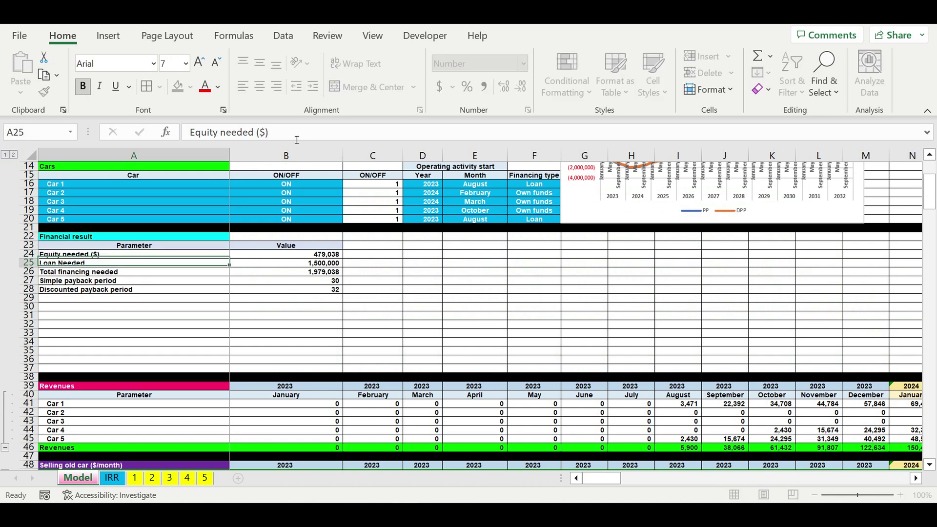
key(Return)
click(278, 133)
text(($))
key(Return)
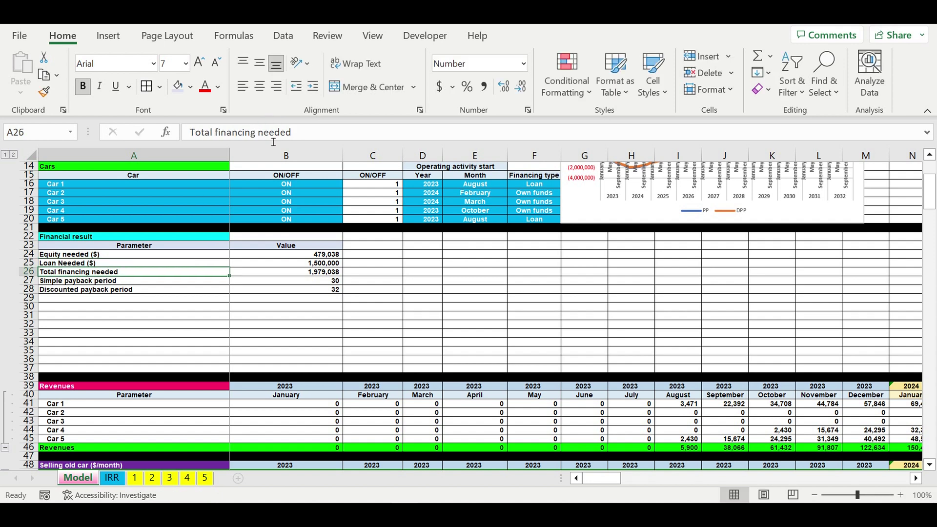
click(319, 133)
text(()
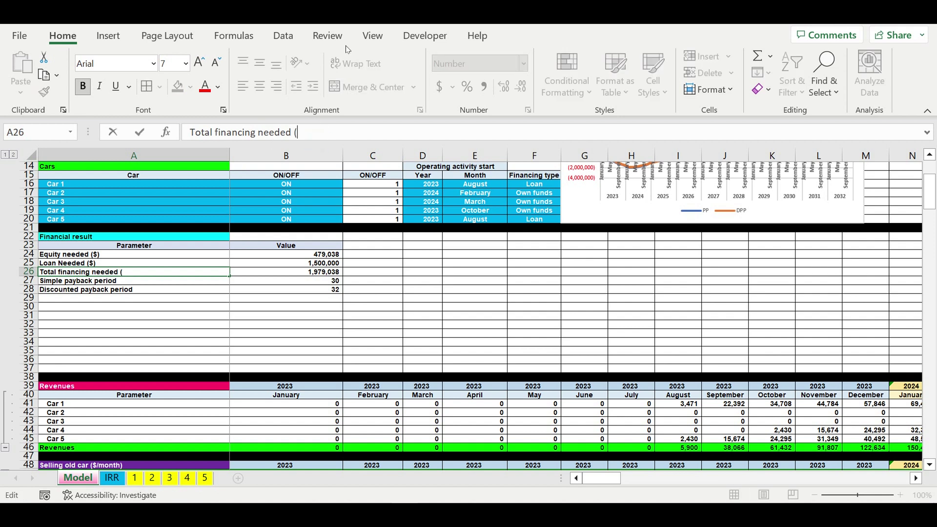
text($))
key(Return)
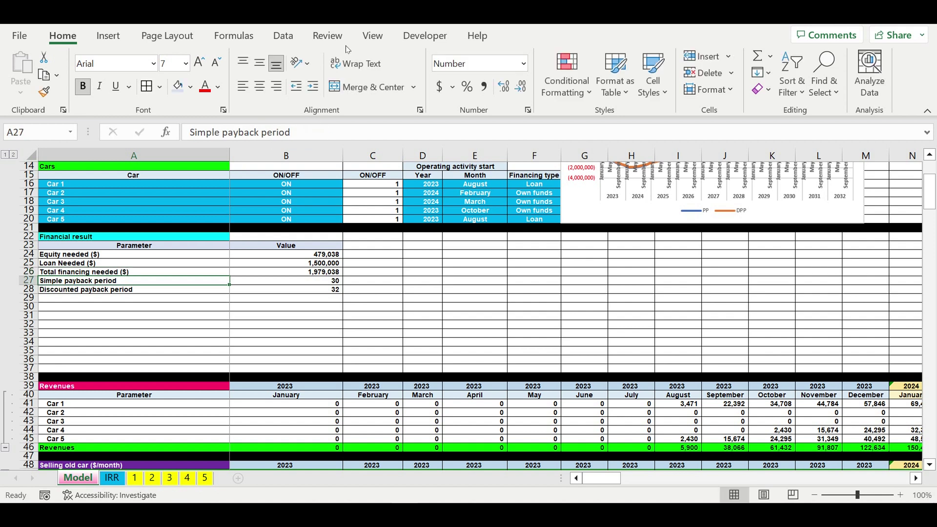
Append the unit "(Months)" to the Simple payback period and Discounted payback period labels in A27 and A28
click(314, 139)
text(()
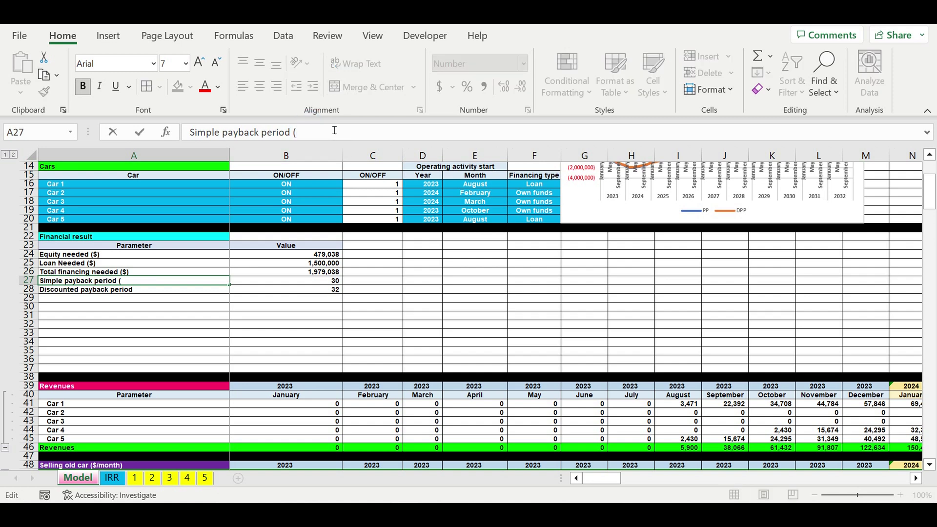
text(Months))
key(Return)
click(347, 138)
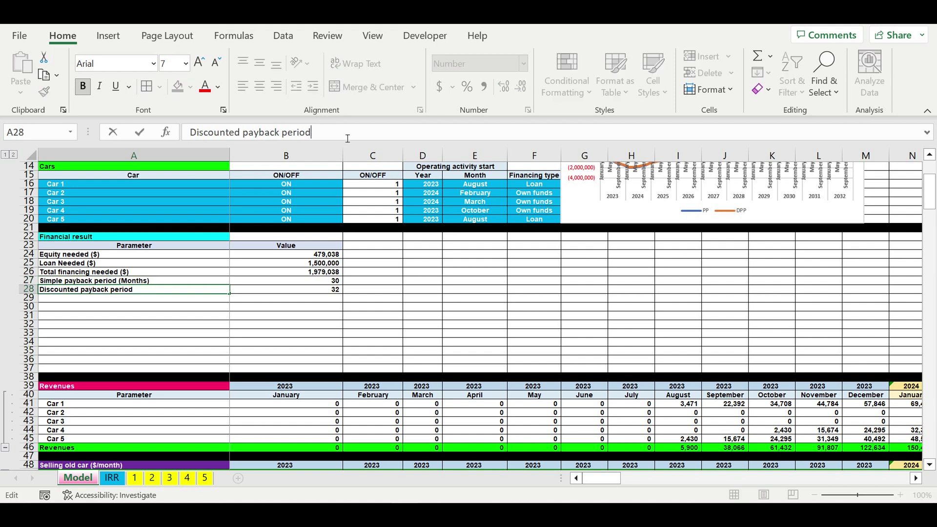
text((Months))
key(Return)
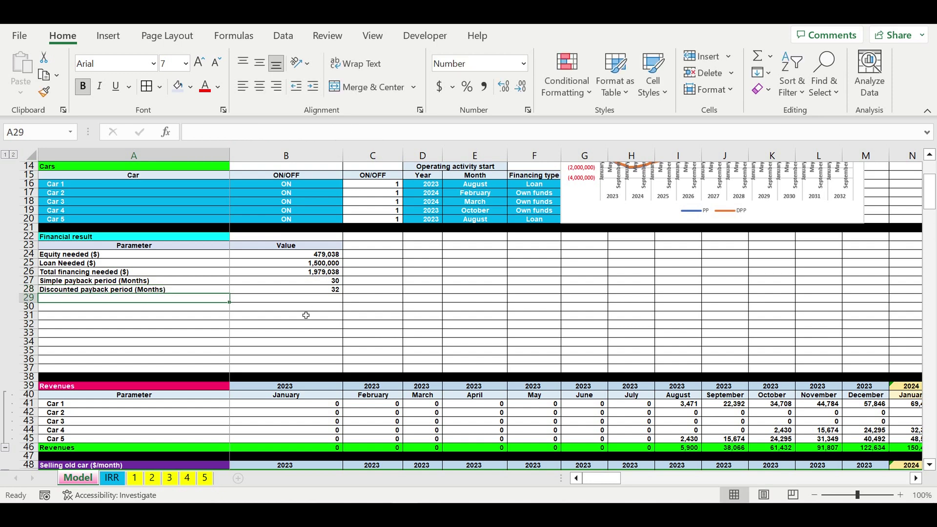
Add the parameter label "Net Income (NI) ($)" in A29 of the Financial result table
click(305, 314)
click(201, 302)
text(Net Income)
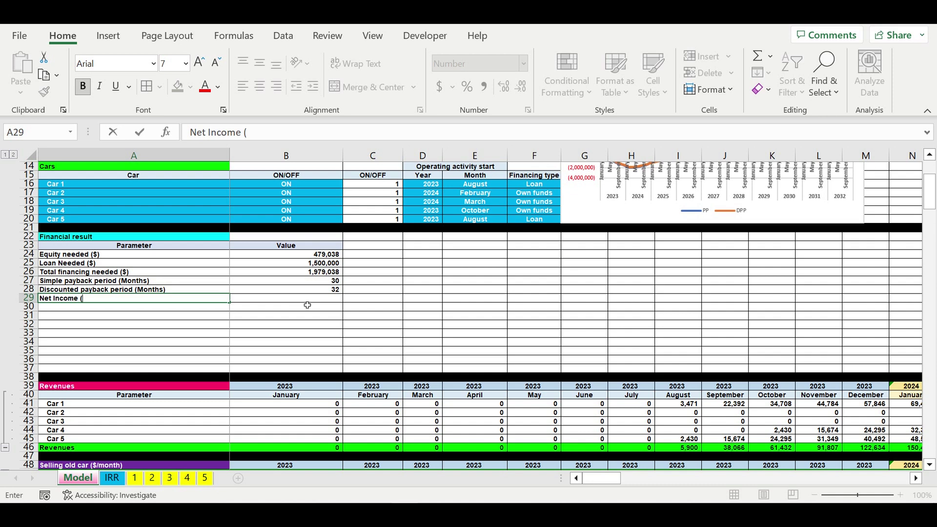
text( ((NI))
click(256, 137)
key(BackSpace)
text(($)
key(Return)
Add the parameter label "Net Present Value (NPV) ($)" in A30
text(Net)
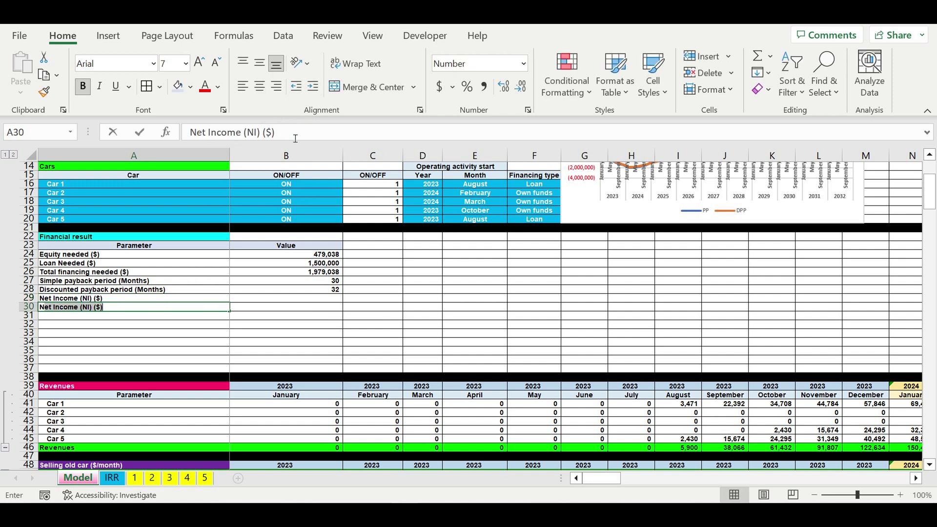
text( Presene)
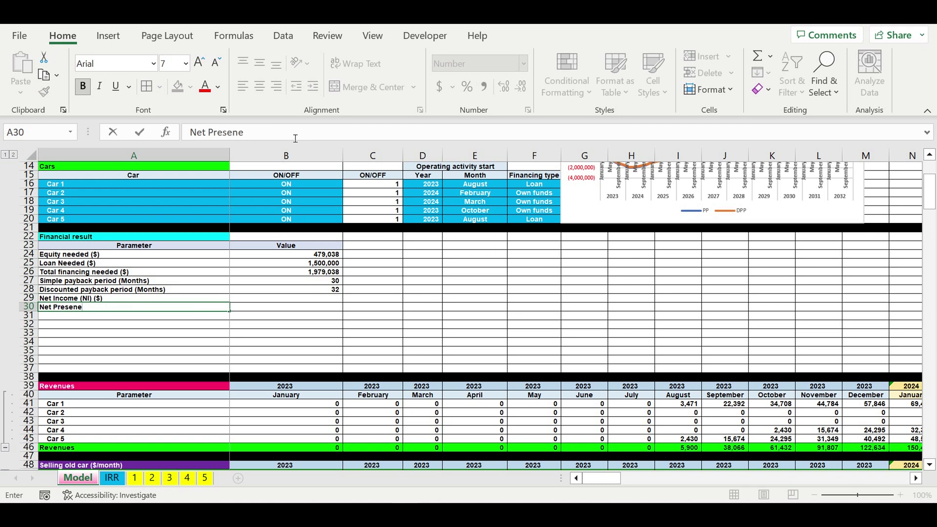
key(BackSpace)
text(t Value (NPV) ($))
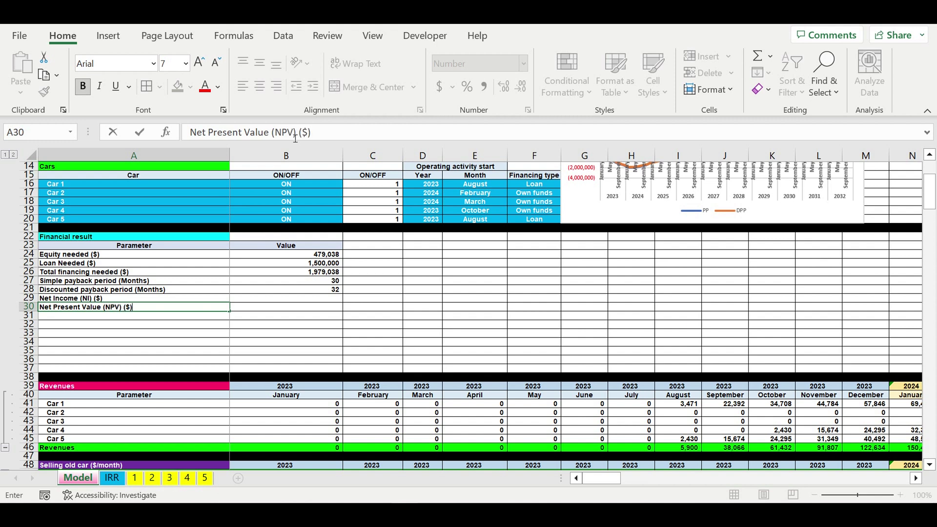
key(Return)
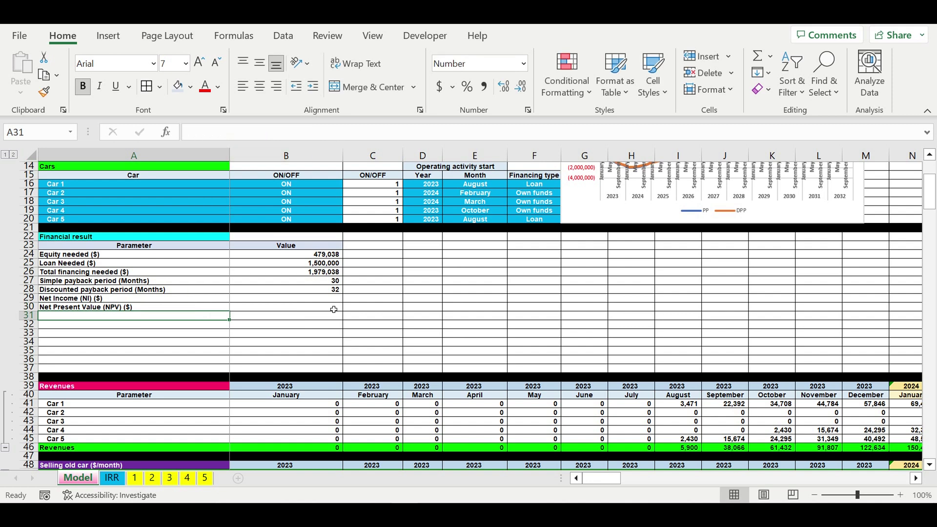
Link Net Income in B29 to the December 2032 value of the PP row in the payback period table with =DQ356
click(323, 299)
text(=)
drag(930, 193, 930, 441)
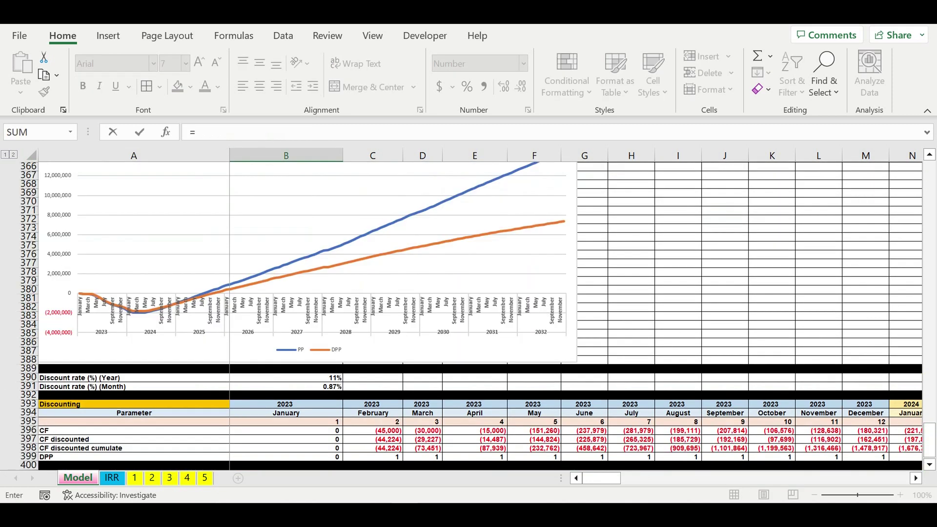
scroll(477, 444, down, 4)
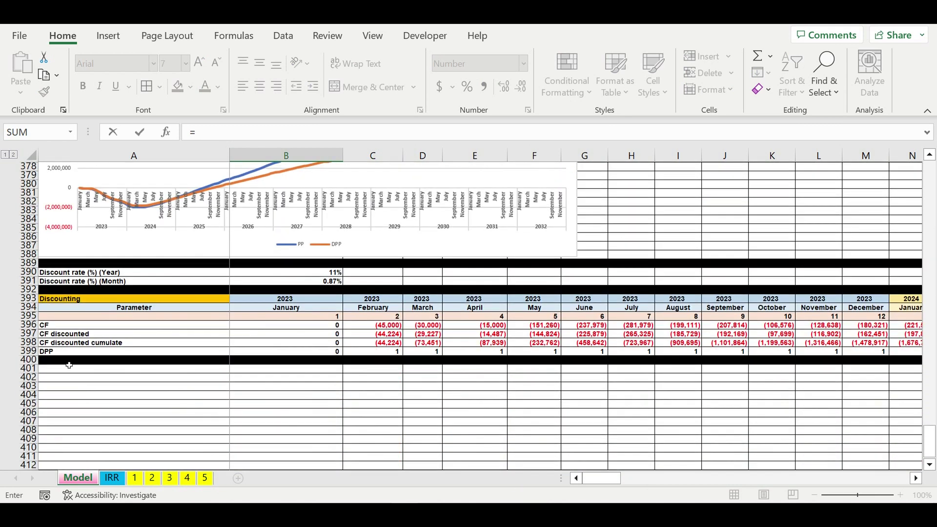
scroll(92, 334, up, 13)
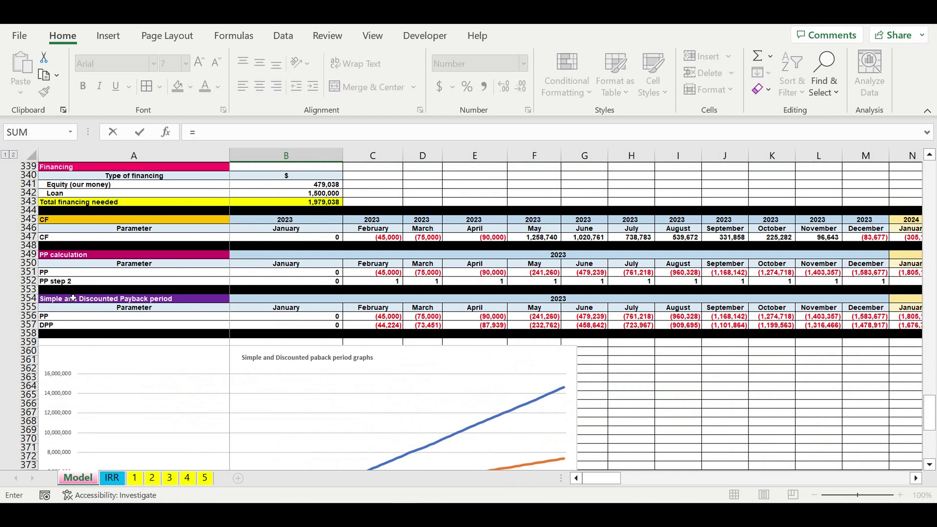
drag(602, 478, 934, 474)
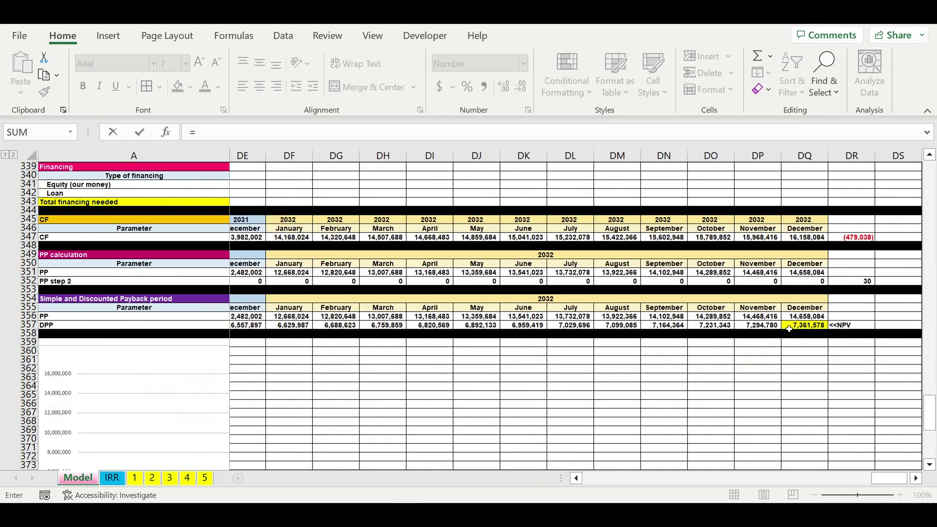
click(805, 308)
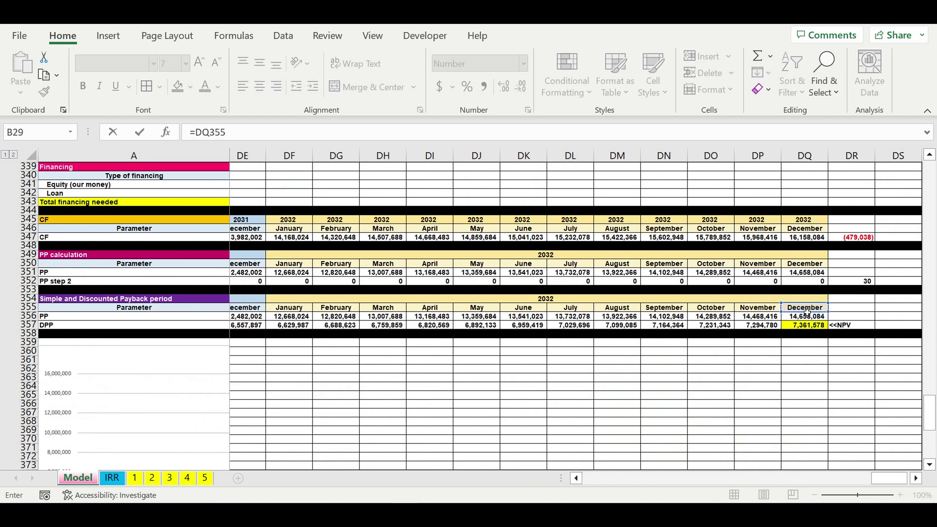
click(803, 317)
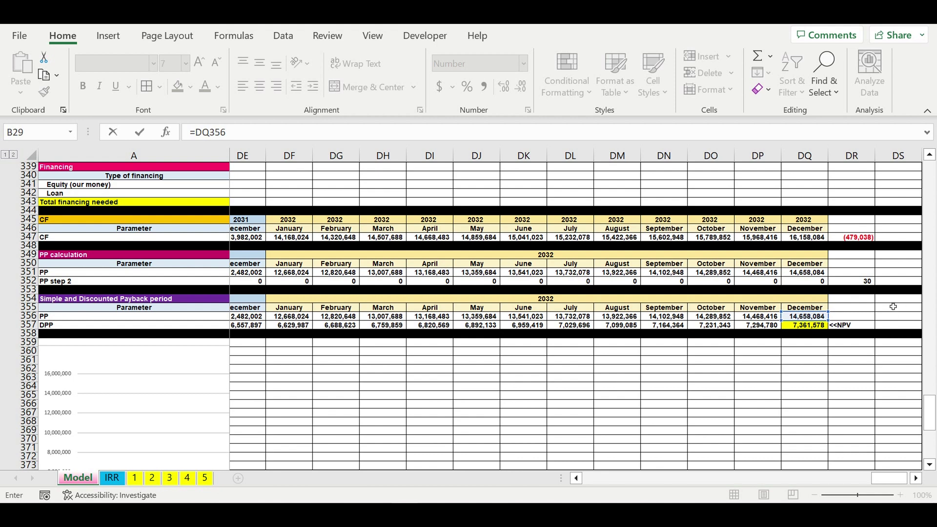
key(Return)
scroll(397, 243, up, 2)
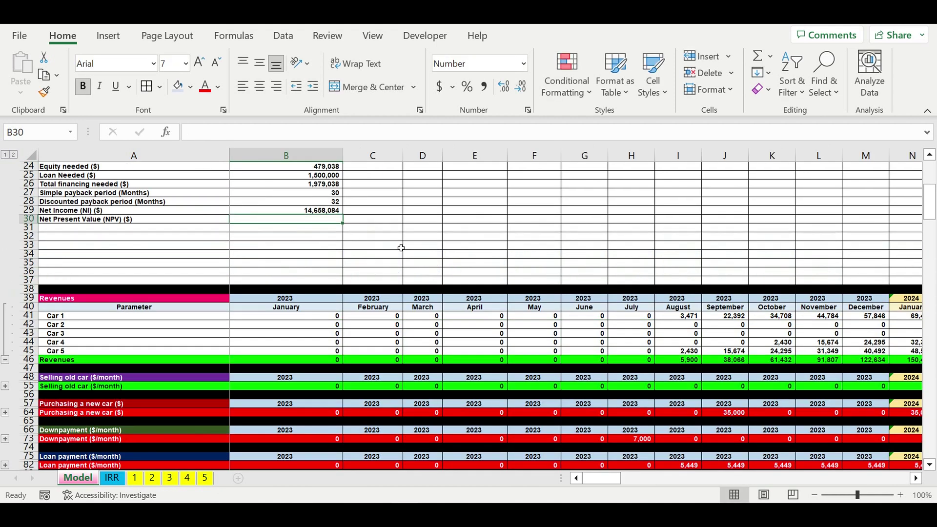
Link Net Present Value in B30 to the December 2032 value of the DPP row marked NPV with =DQ357
text(=)
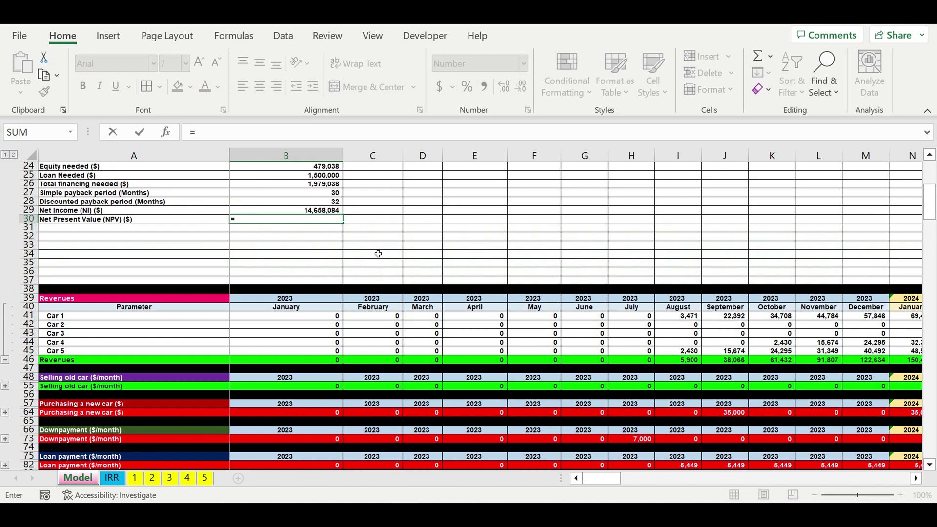
drag(930, 210, 930, 453)
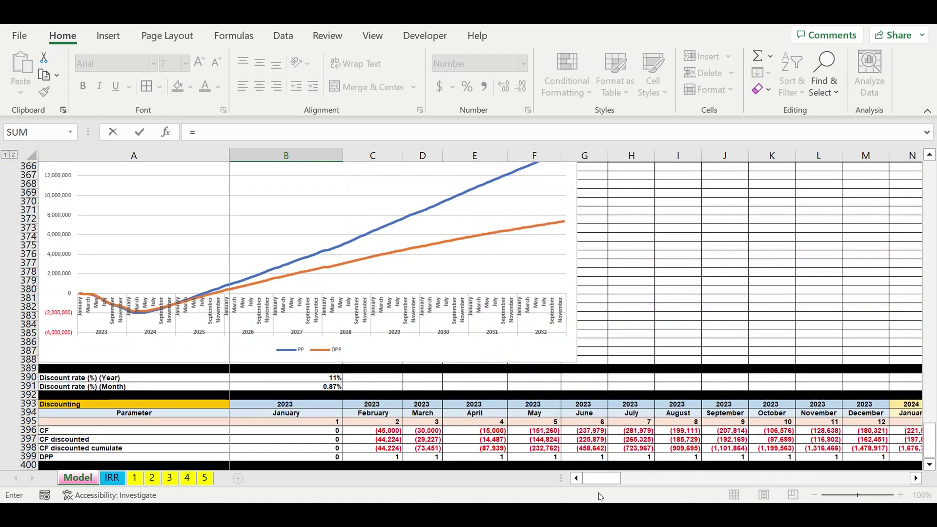
drag(601, 482, 602, 481)
scroll(625, 393, down, 4)
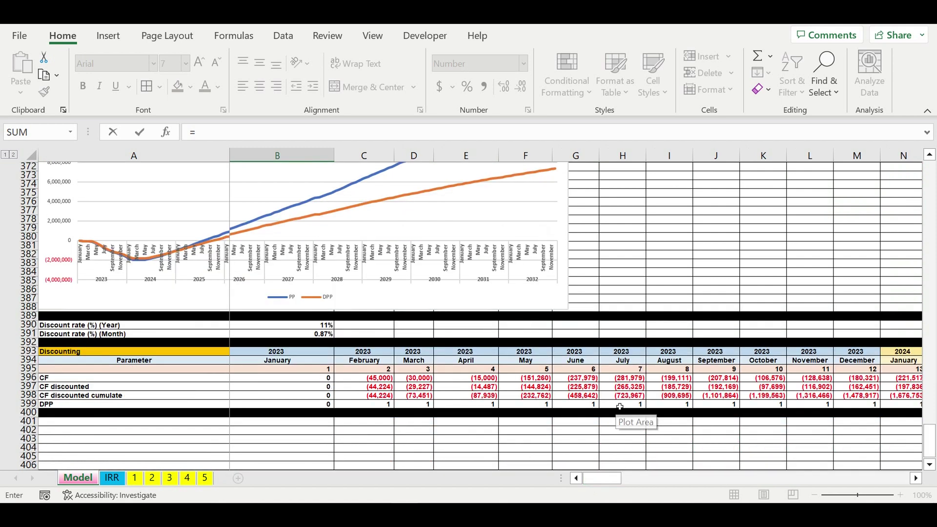
scroll(626, 386, up, 11)
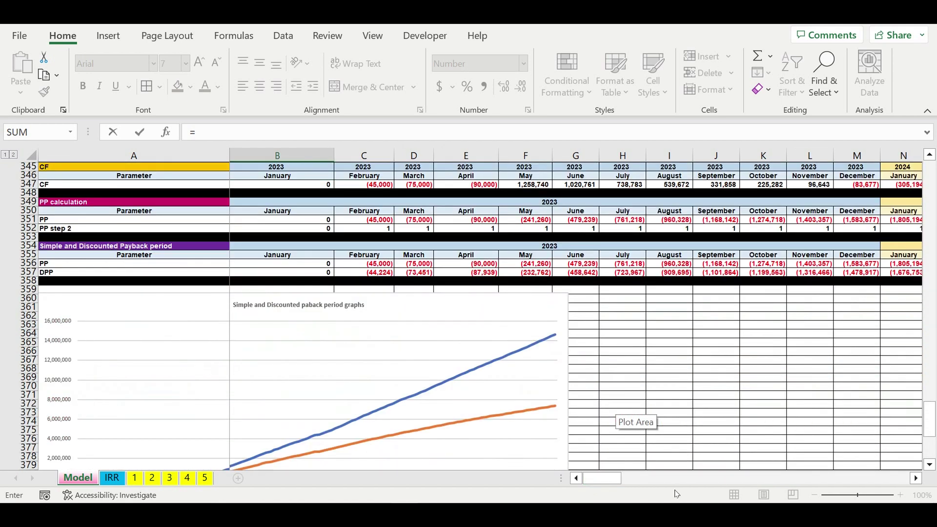
drag(602, 478, 890, 478)
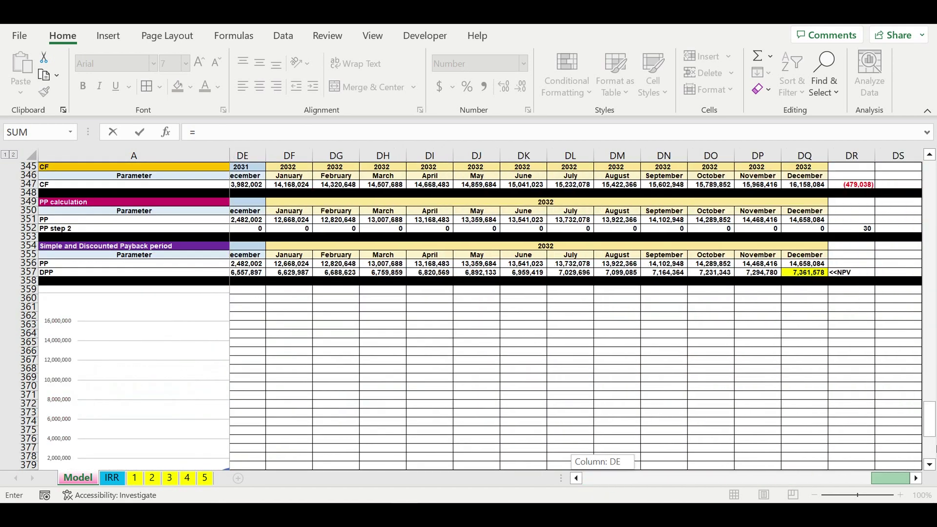
click(808, 266)
click(812, 274)
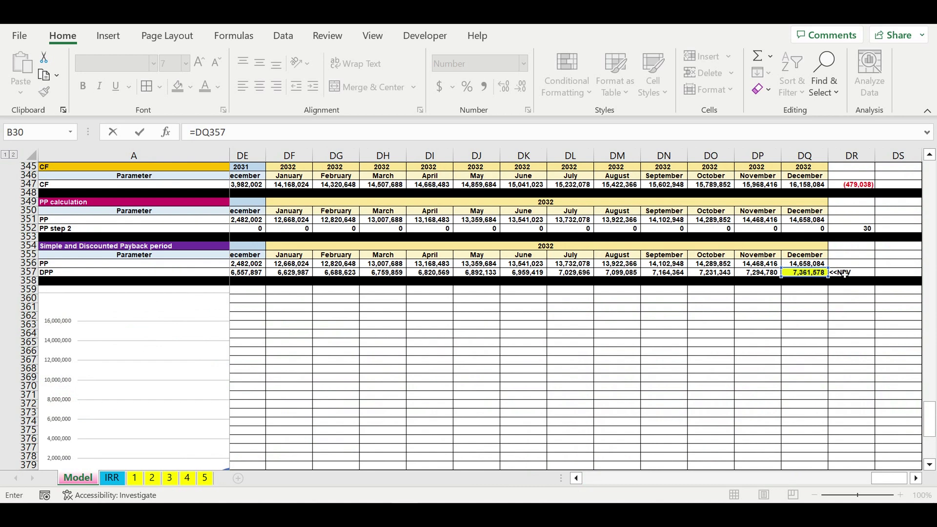
key(Return)
scroll(387, 257, up, 4)
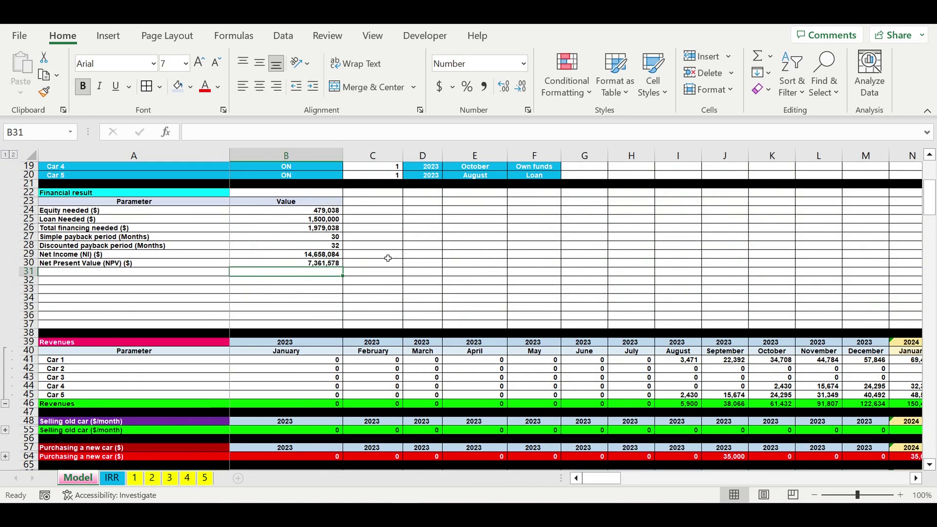
drag(599, 481, 599, 480)
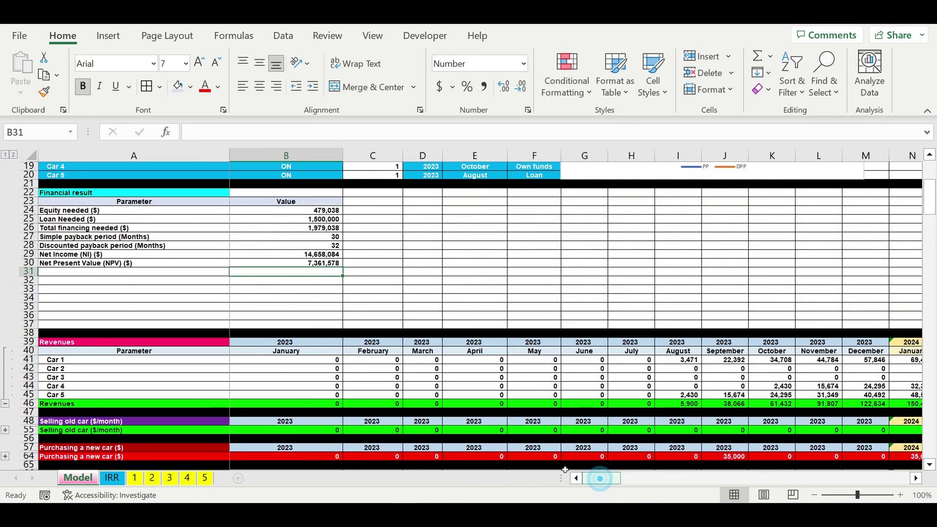
Add the parameter label "Profitability Index (PI) (Ratio)" in A31 of the Financial result table
click(63, 274)
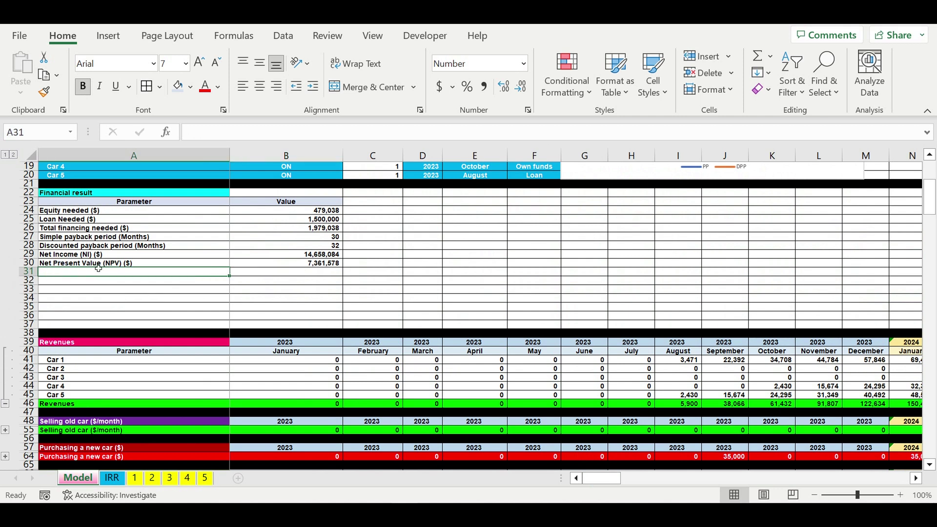
text(Parameter)
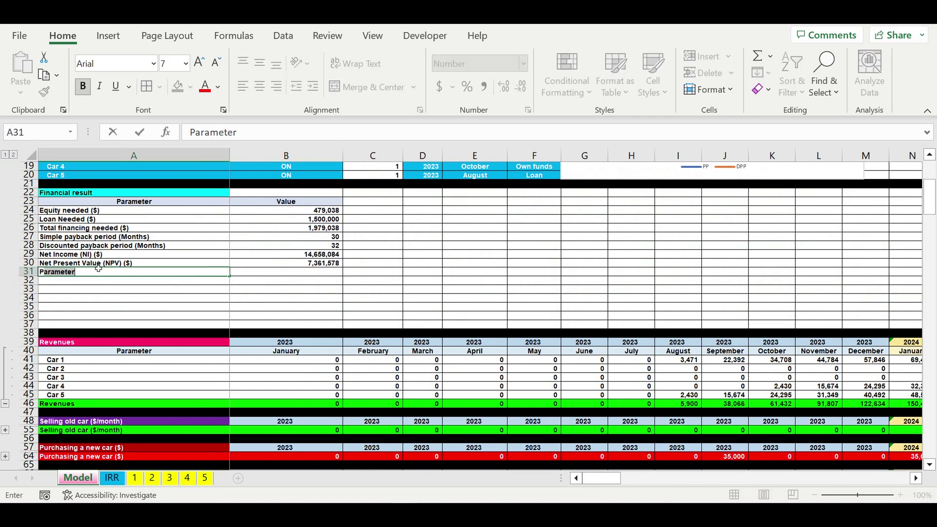
text(rofitabil)
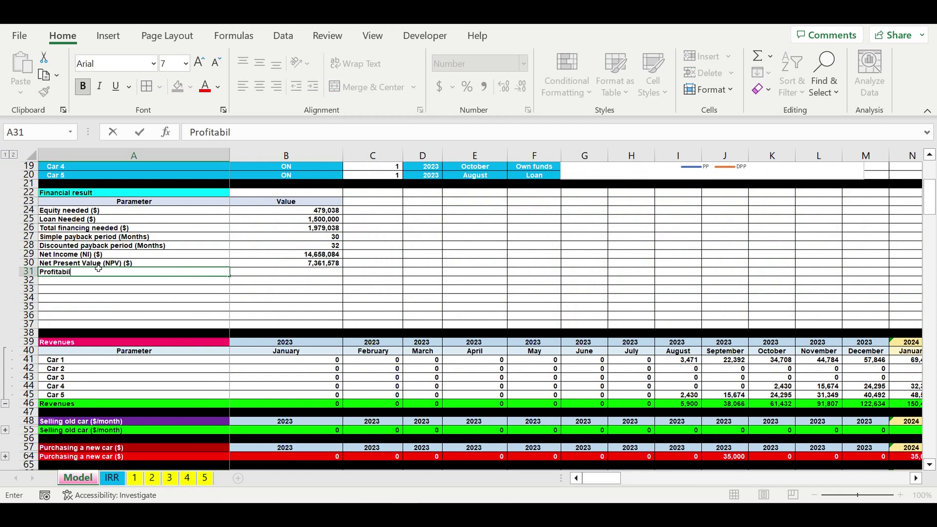
text(ity Index (PI)
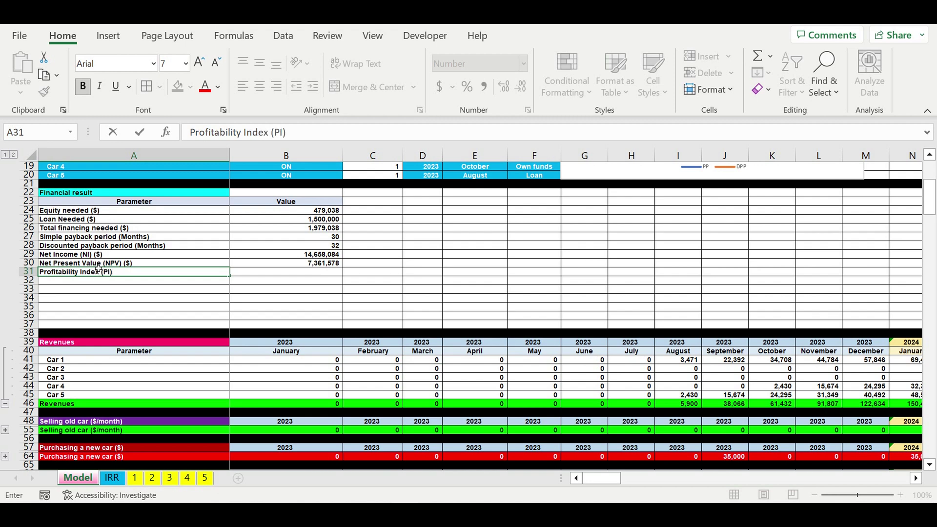
text() (Ratio))
key(Return)
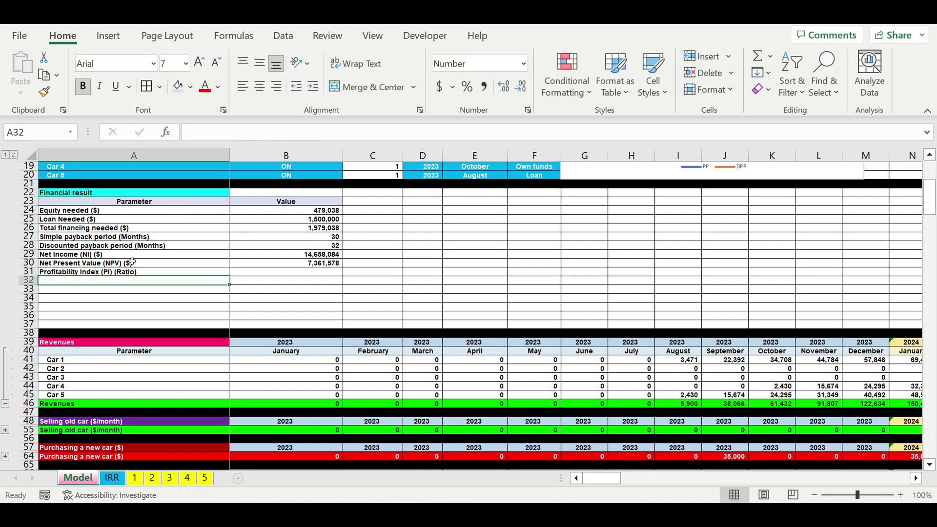
Calculate the Profitability Index in B31 from NPV, loan and equity with =1+(B30/(B25+B24))
click(303, 272)
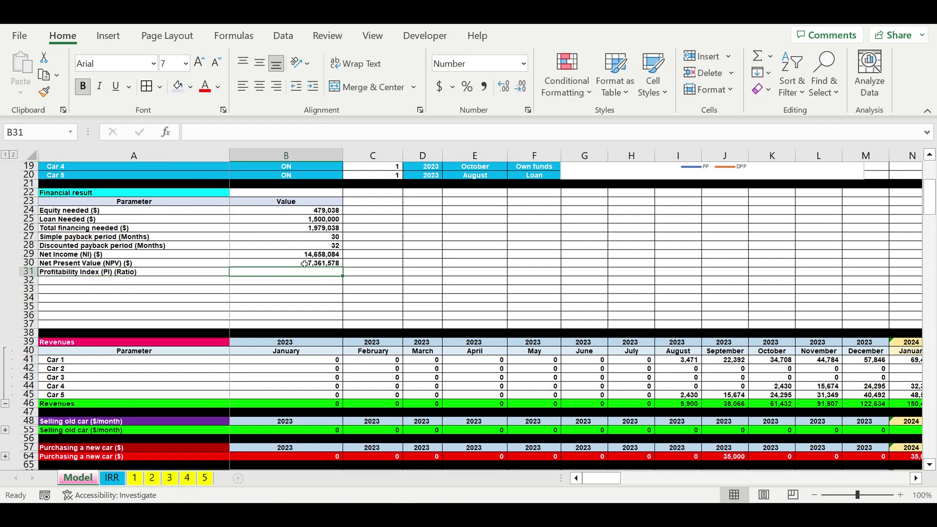
text(=1+()
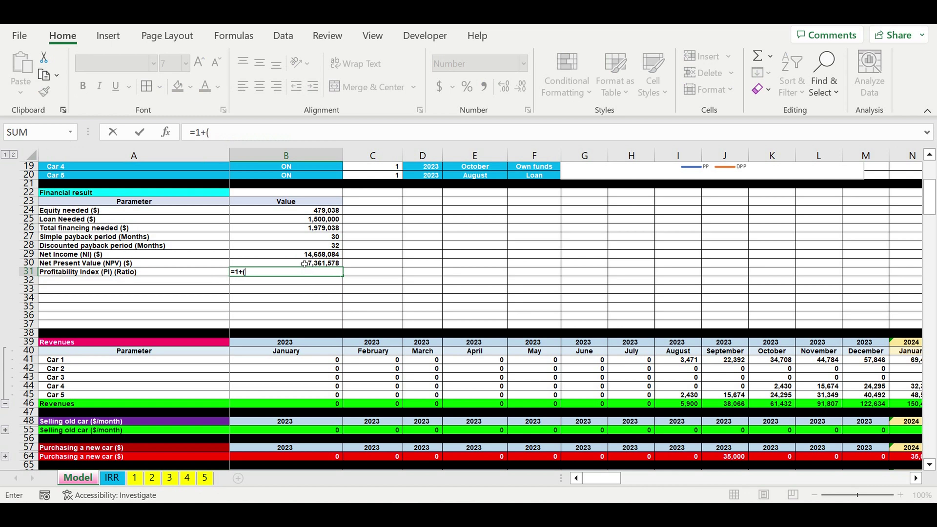
click(304, 266)
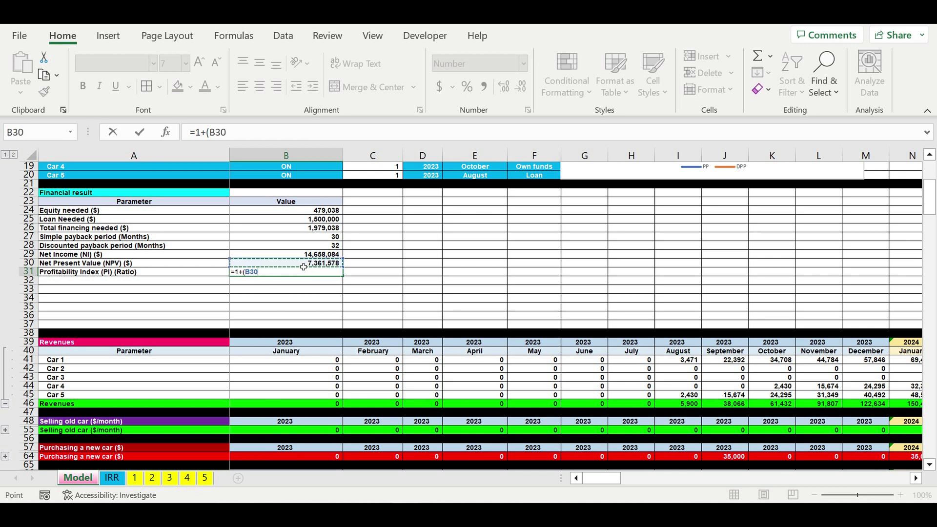
text(/()
click(314, 220)
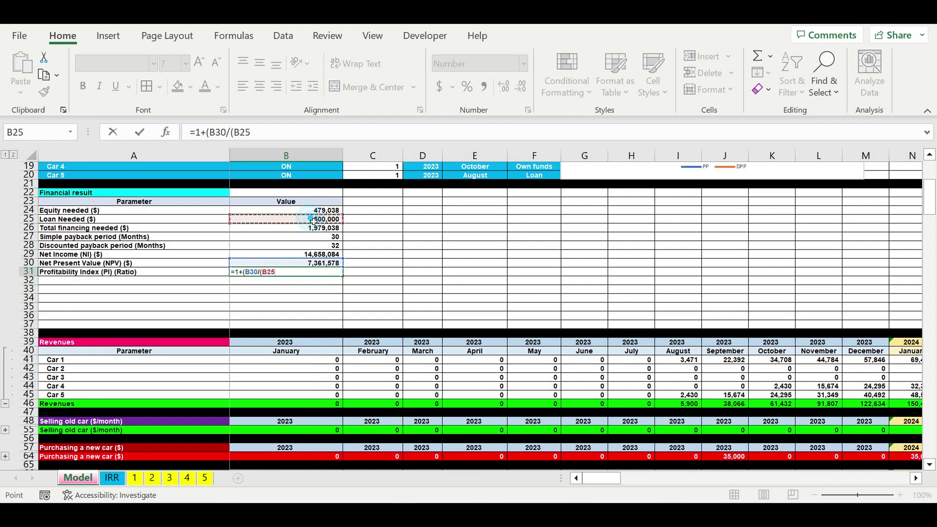
text(+)
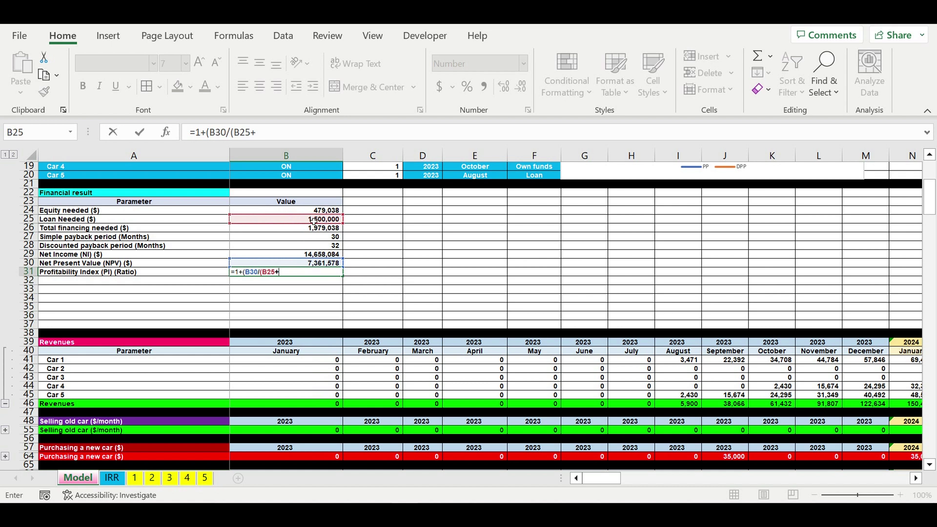
click(308, 213)
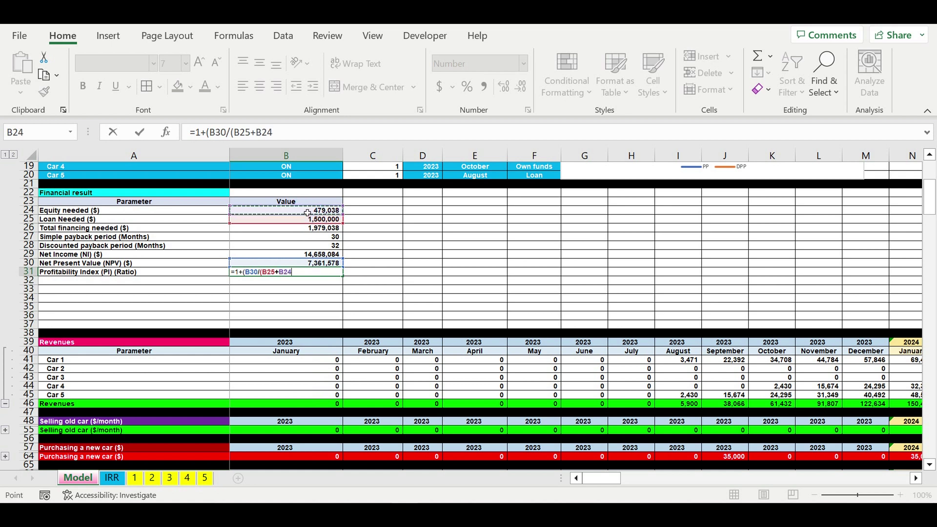
text()))
key(Return)
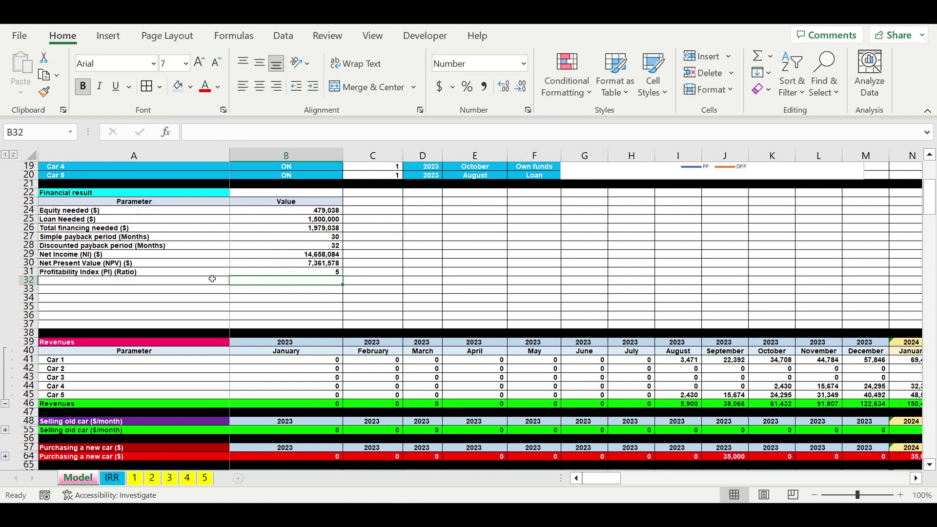
Show the Profitability Index value in B31 with two decimal places
click(321, 273)
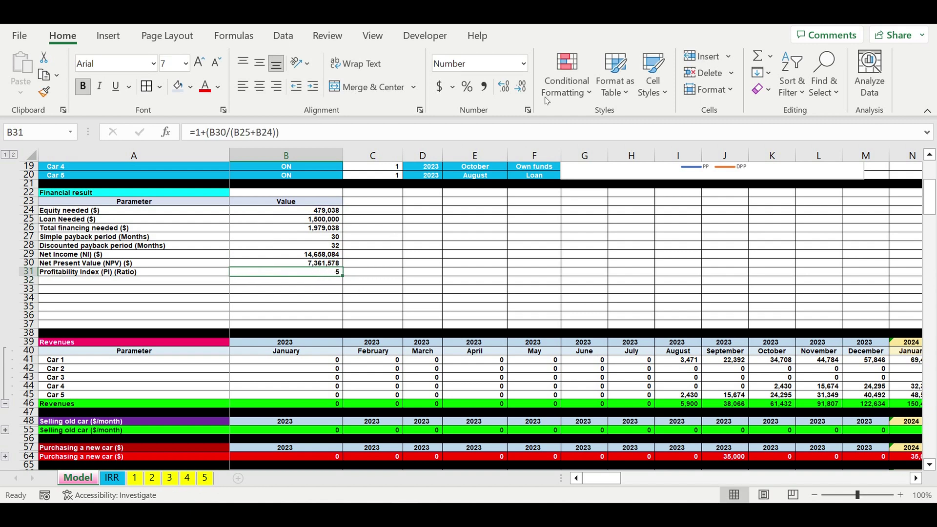
click(503, 91)
click(503, 92)
Add the parameter label "Cash balance at the end of project ($)" in A32
click(53, 280)
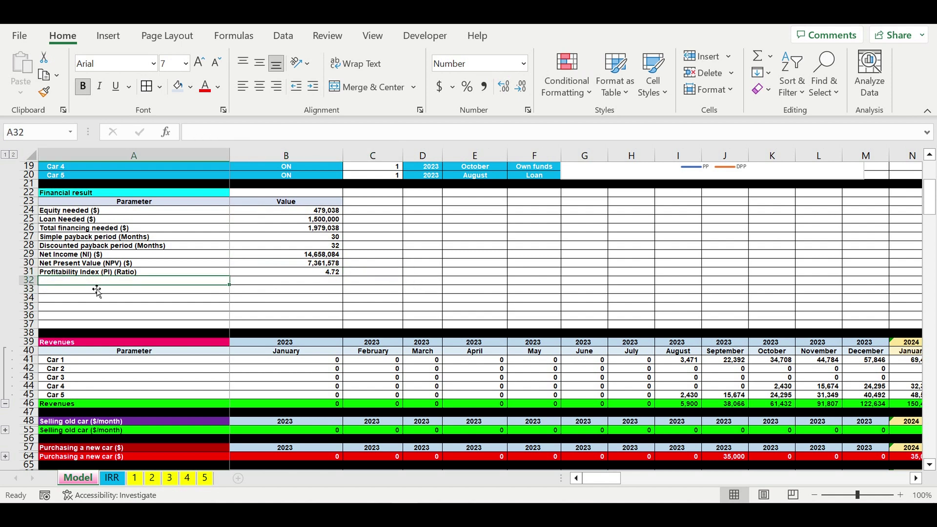
text(Cash balance at the)
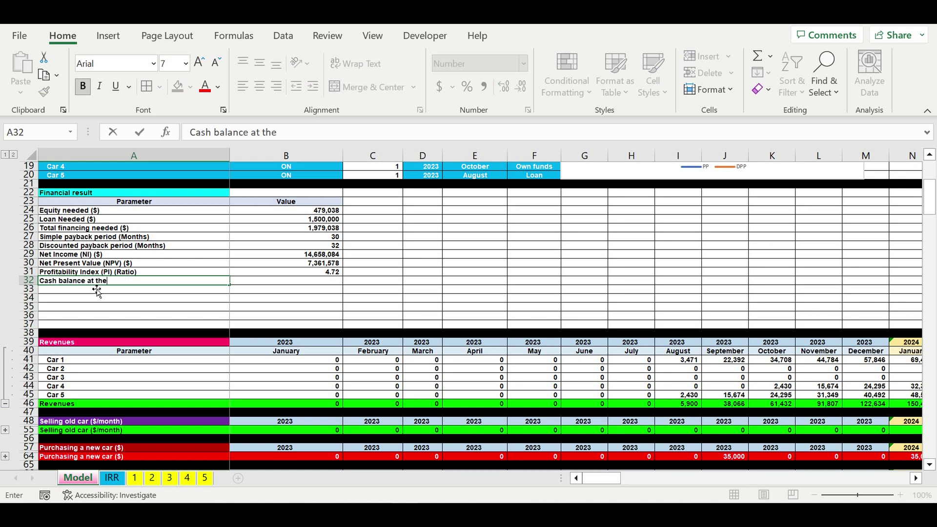
text( end of project ($)
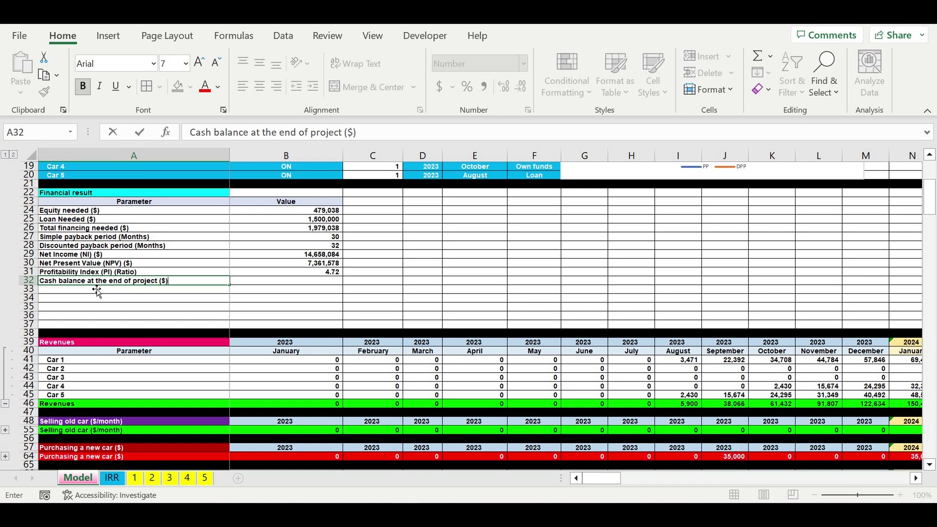
key(Return)
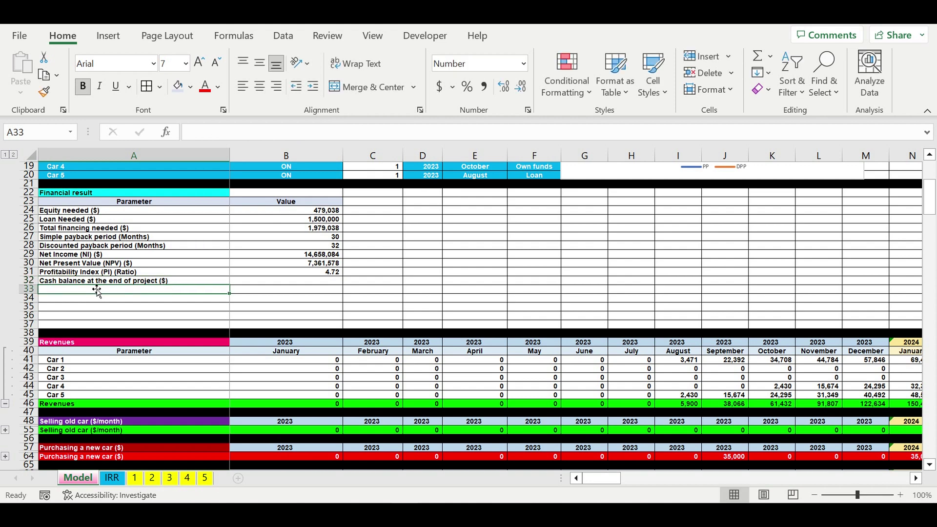
Link the project's final cash balance in B32 to the December 2032 "Cash balance at the end of period" in the cash flow statement, cell DQ337
click(317, 282)
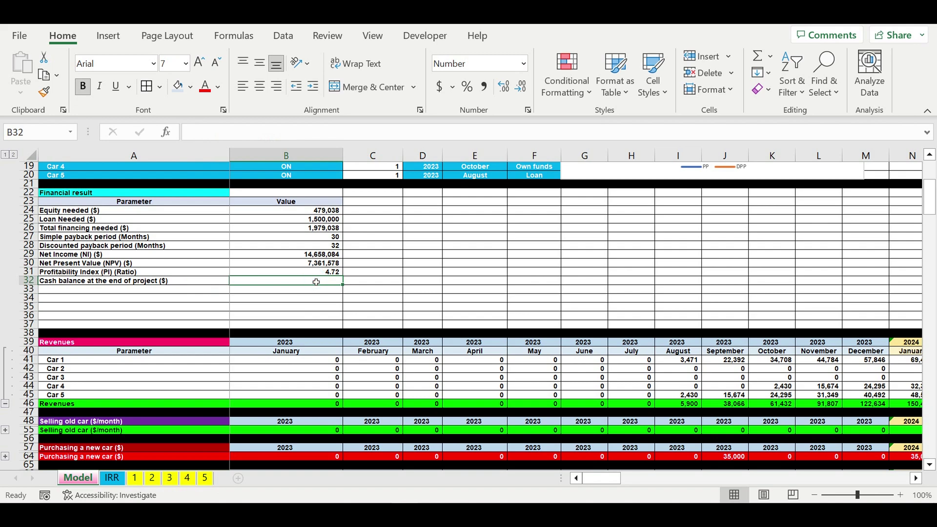
text(=)
scroll(422, 332, down, 15)
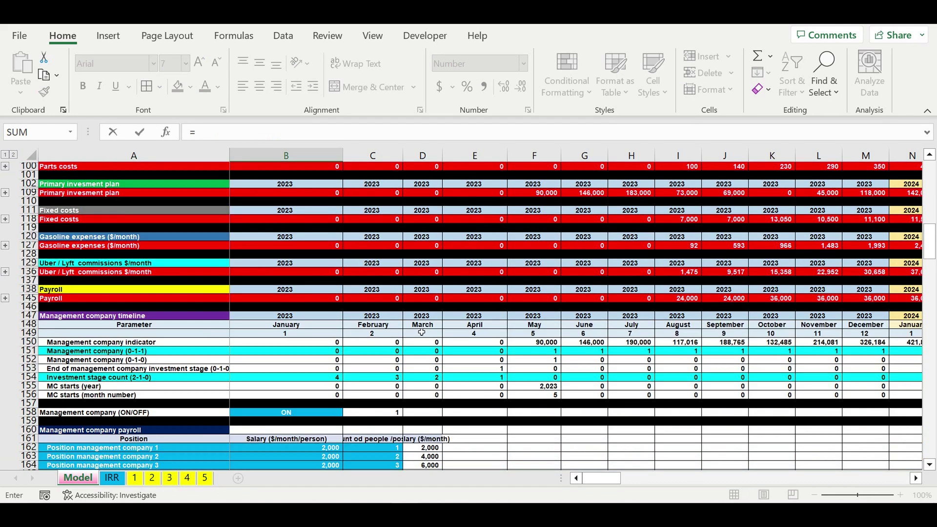
scroll(422, 332, down, 20)
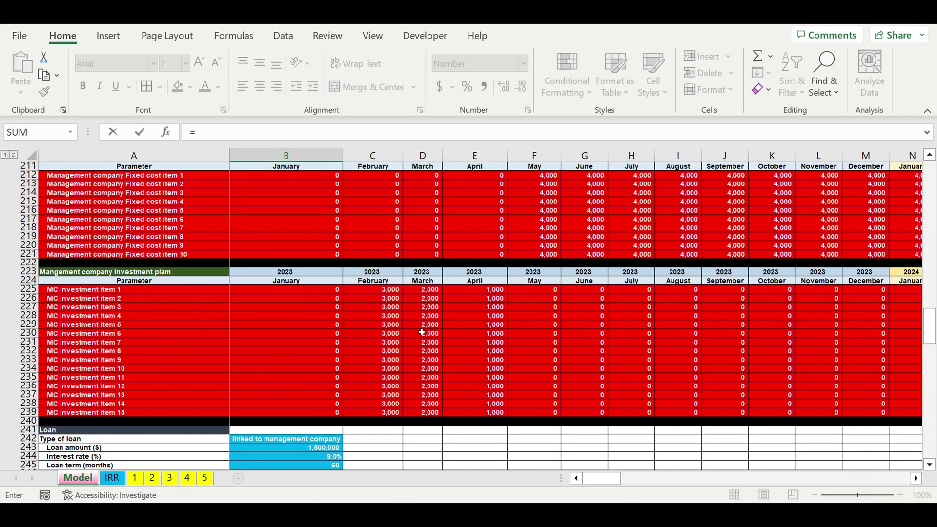
scroll(422, 332, down, 17)
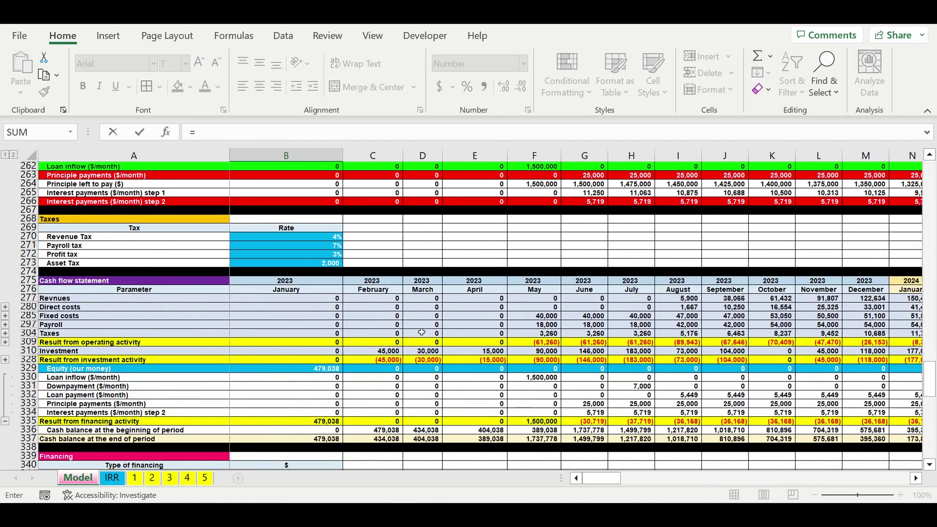
scroll(422, 332, down, 1)
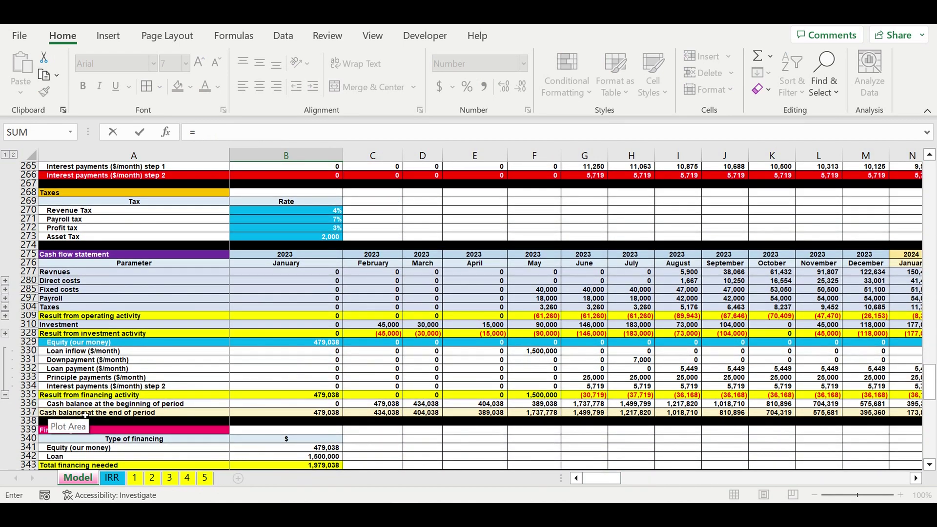
click(613, 479)
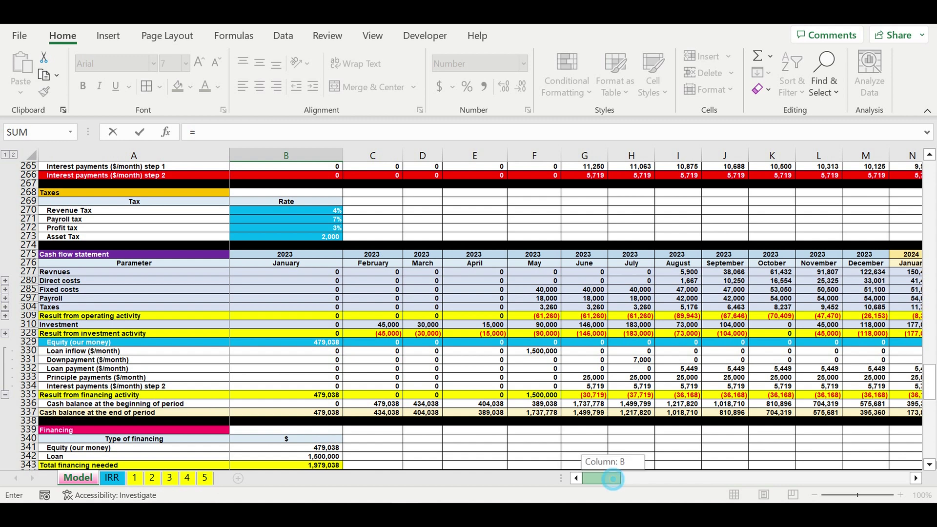
drag(613, 479, 898, 479)
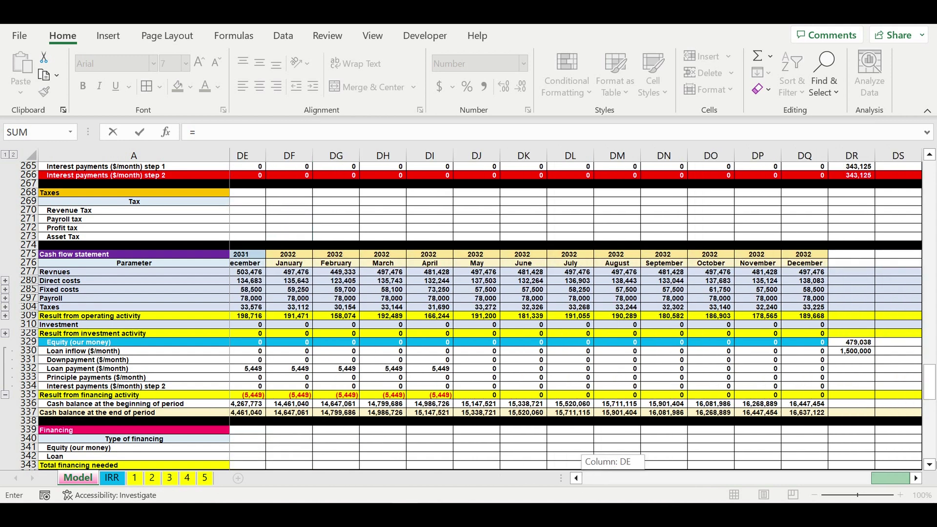
click(814, 414)
key(Escape)
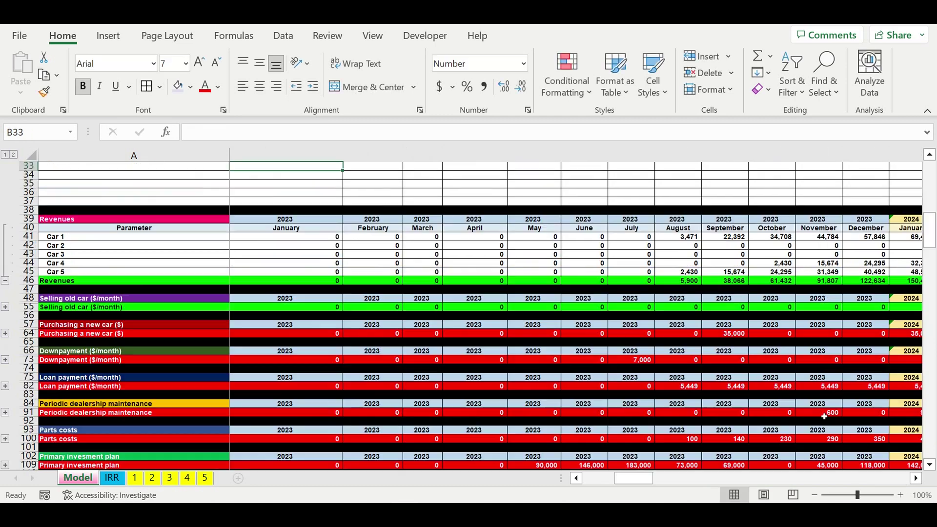
scroll(706, 375, up, 7)
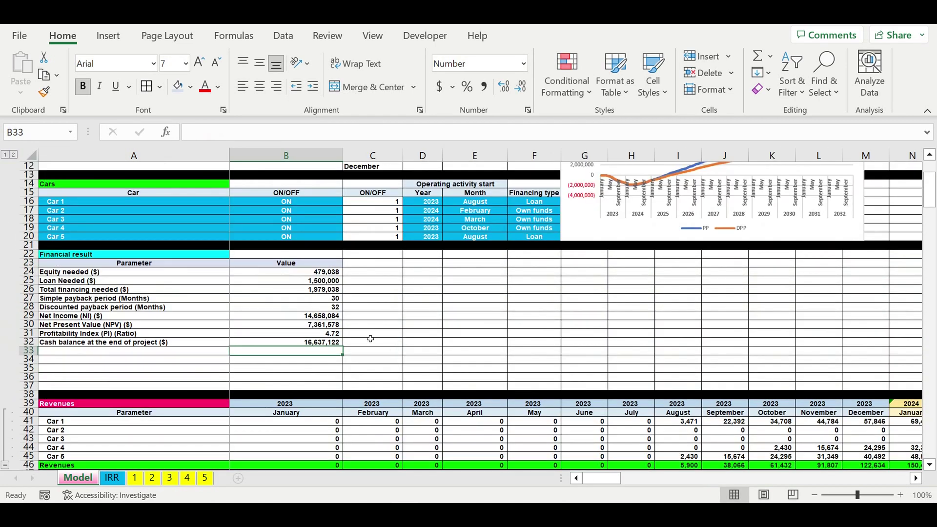
click(371, 338)
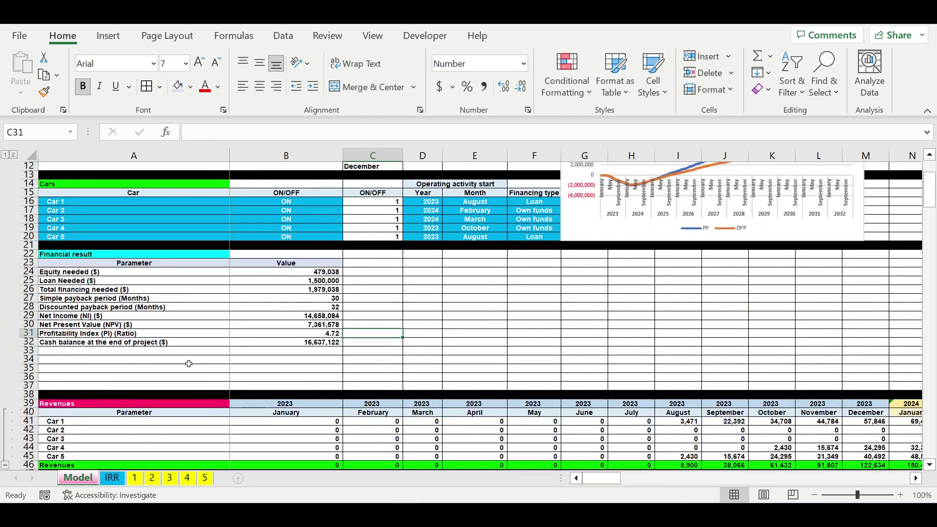
Add the parameter label "Internal Rate of Return (IRR) (%)" in A33
click(117, 353)
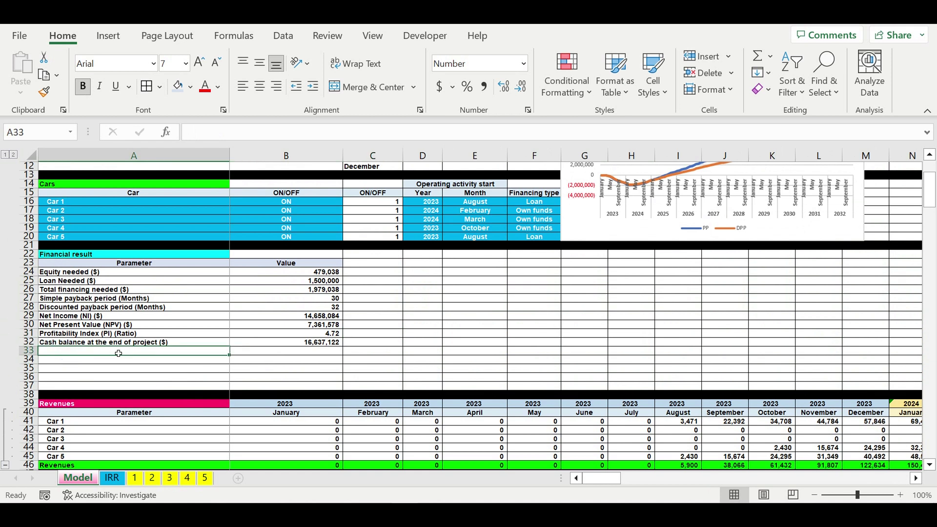
text(Internal)
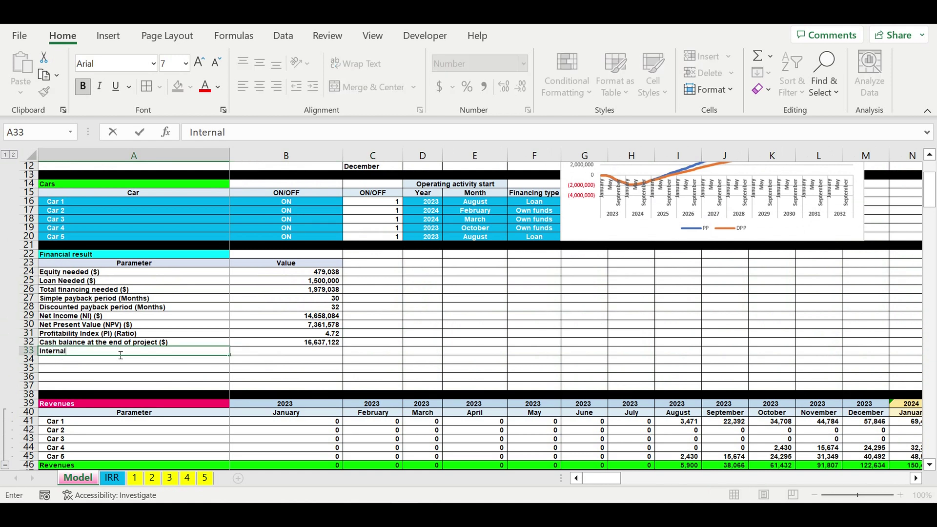
text( Rate of Return)
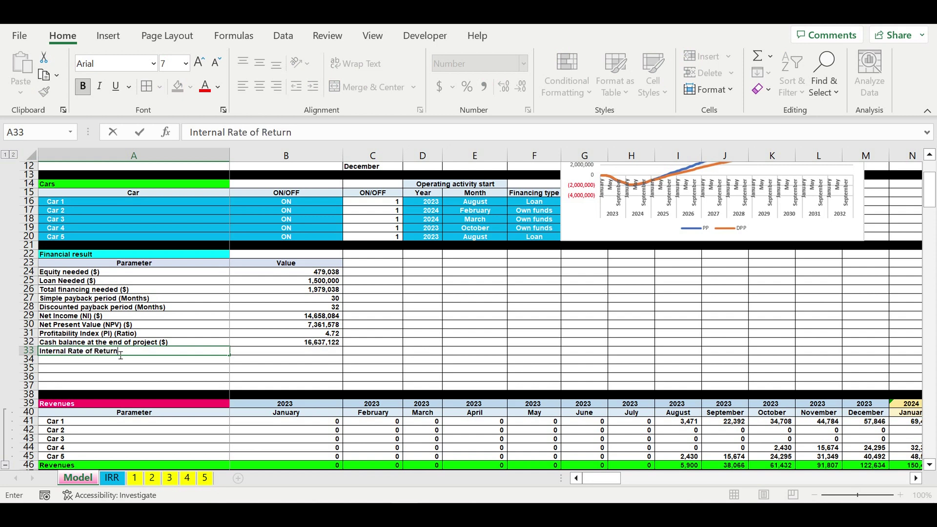
text( (IRR)
key(Return)
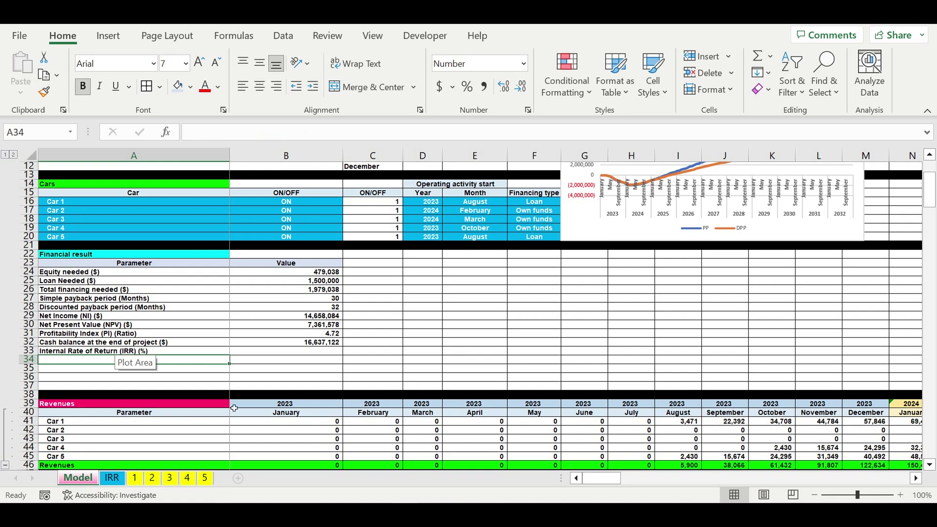
click(228, 412)
Link the Internal Rate of Return in B33 to the internal rate of return on the IRR sheet with =IRR!B3
click(313, 355)
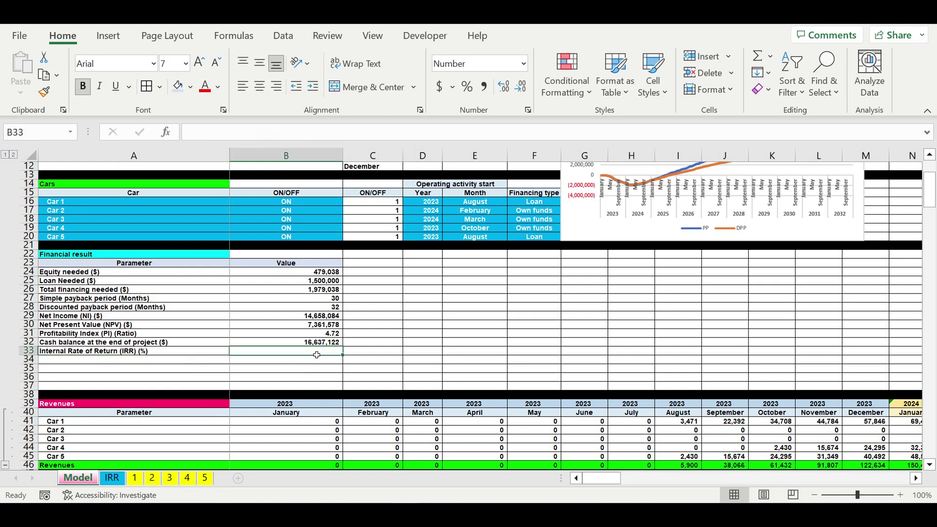
text(=)
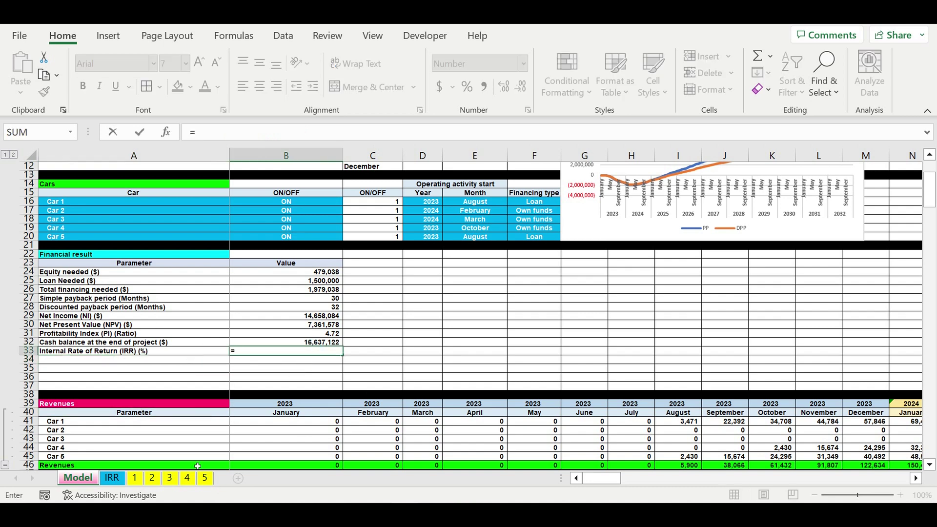
click(112, 479)
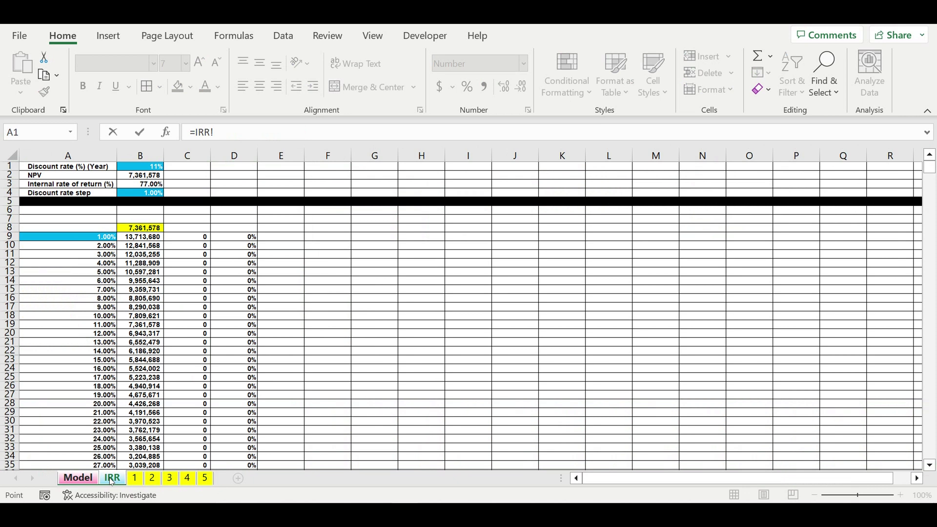
click(138, 186)
key(Return)
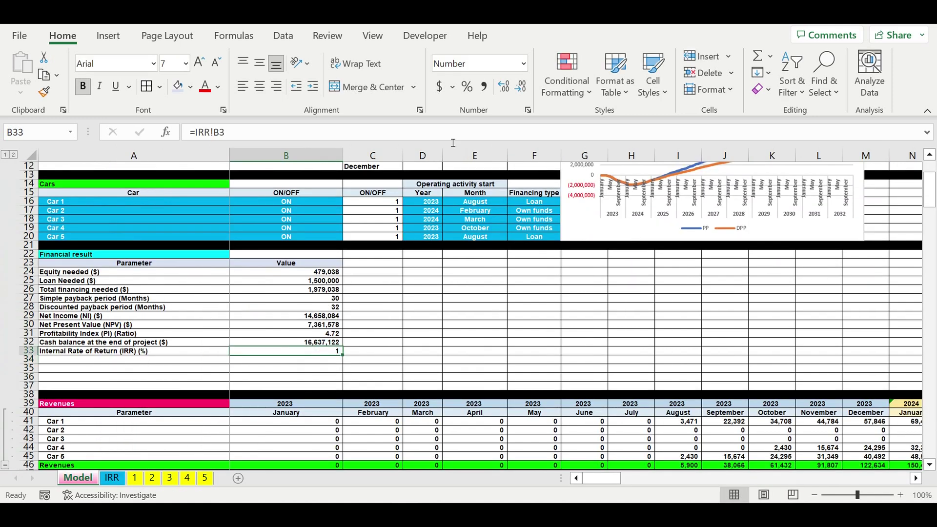
Format the IRR value in B33 as a percentage and fill row 34 black to close off the Financial result table
click(467, 90)
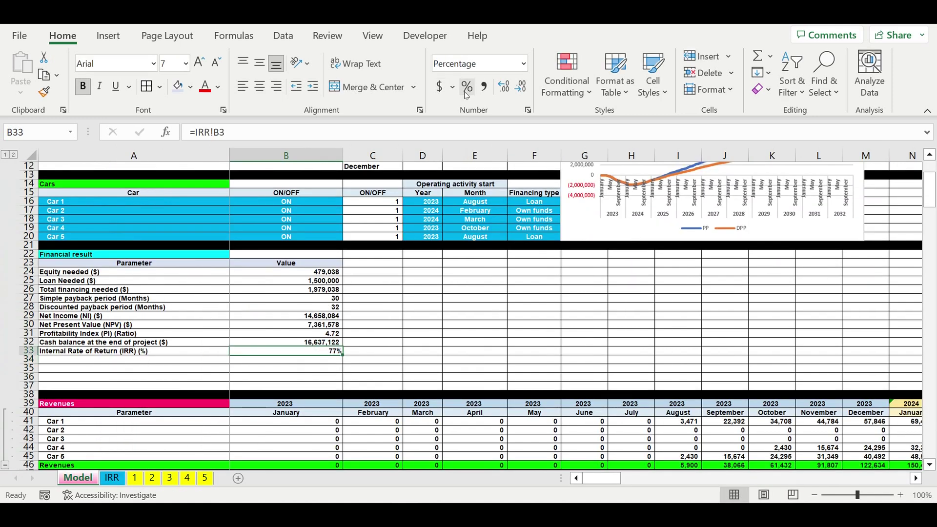
click(27, 359)
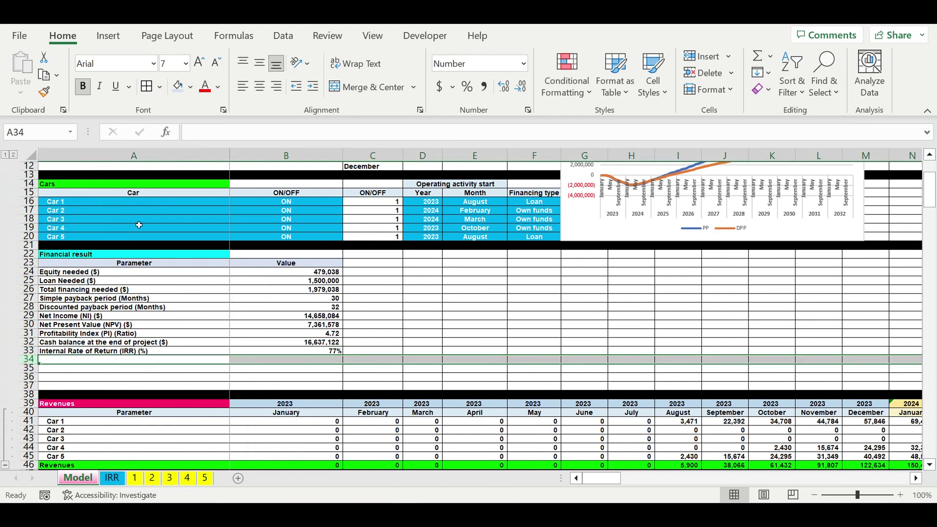
click(190, 87)
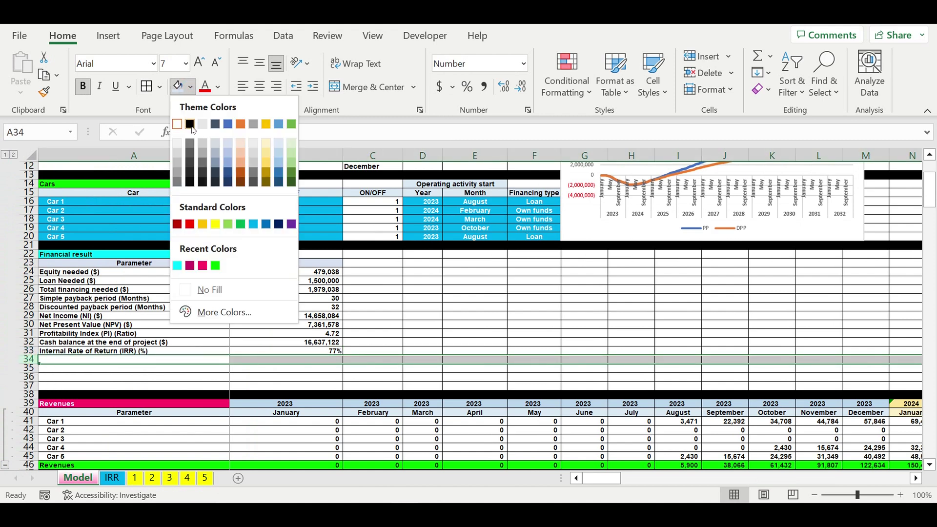
click(190, 125)
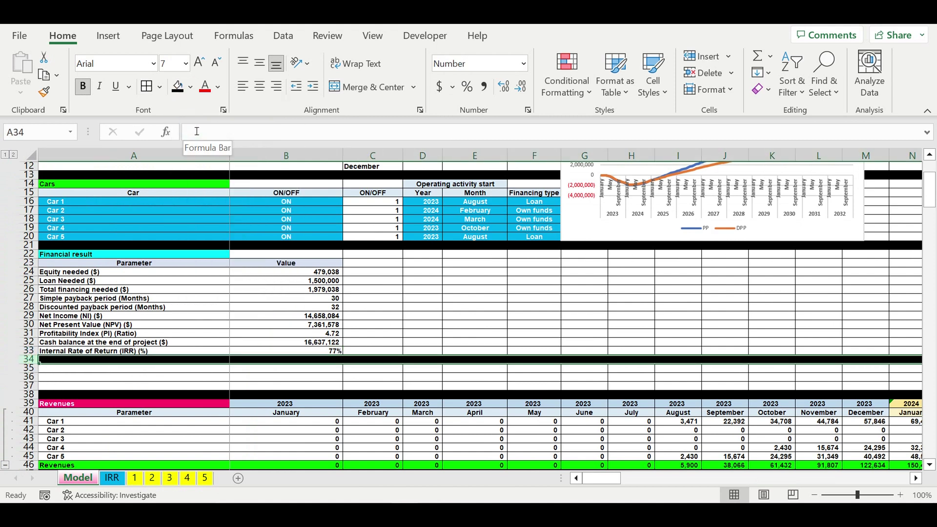
Indent the Financial result parameter labels in A24:A33 by one level
click(89, 300)
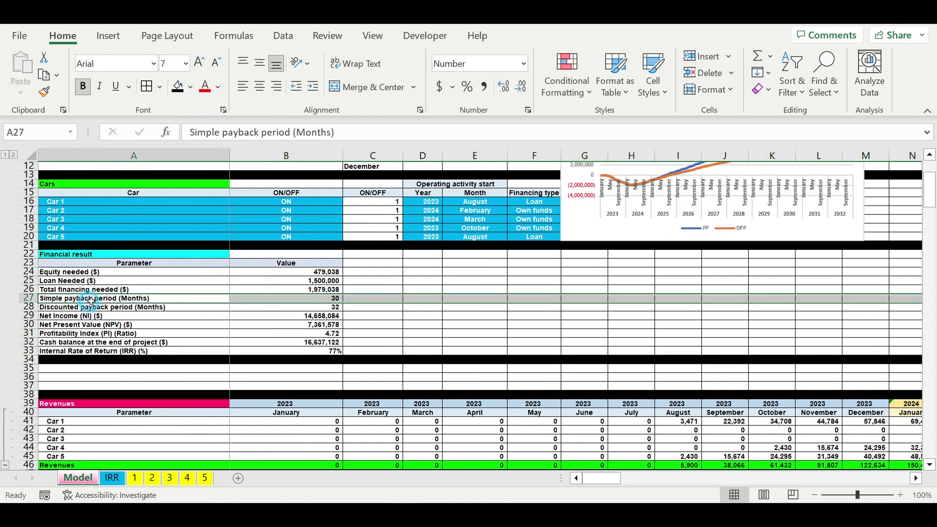
click(81, 275)
drag(82, 275, 80, 353)
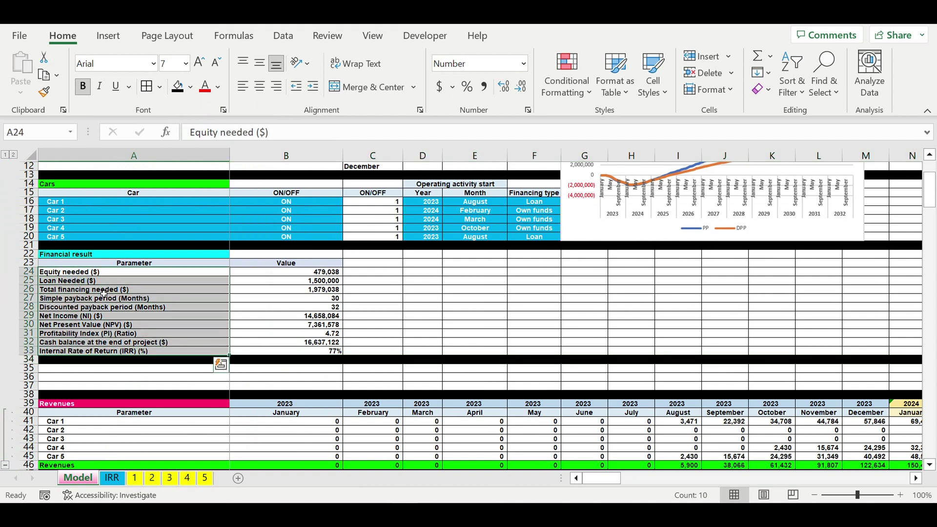
click(313, 87)
Fill the Financial result cells A24:B33 with the lightest gold theme color
drag(317, 272, 213, 354)
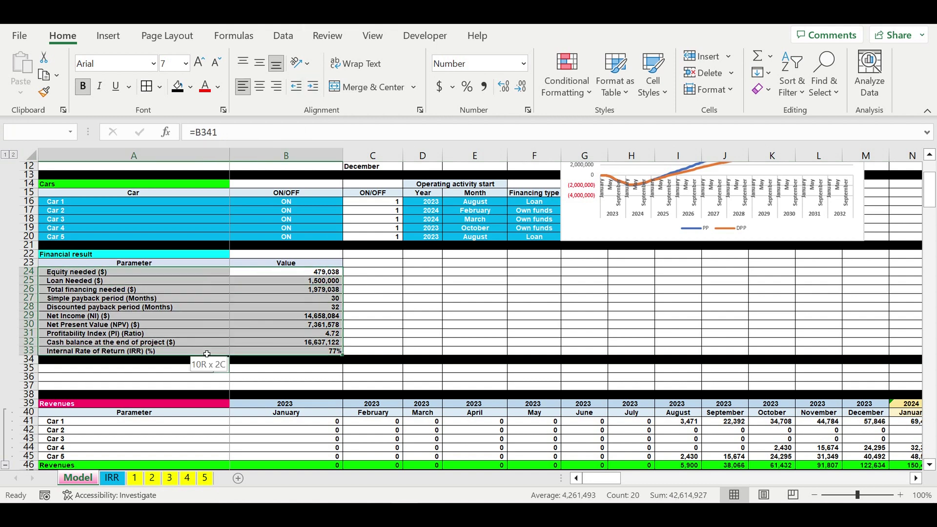
click(191, 88)
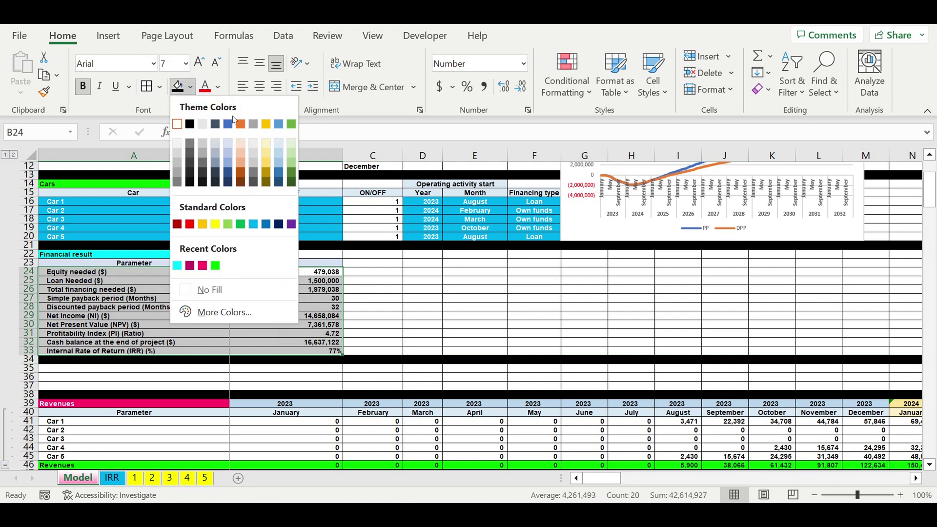
click(268, 143)
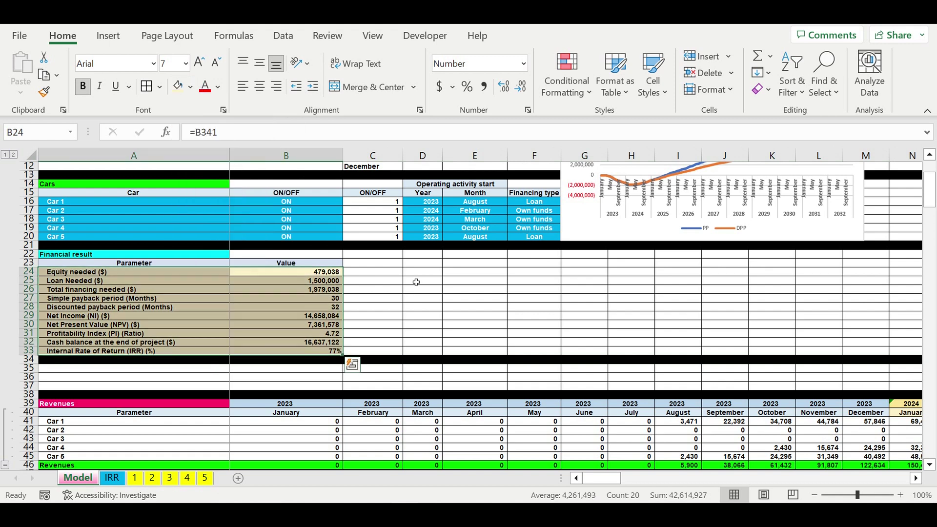
click(433, 300)
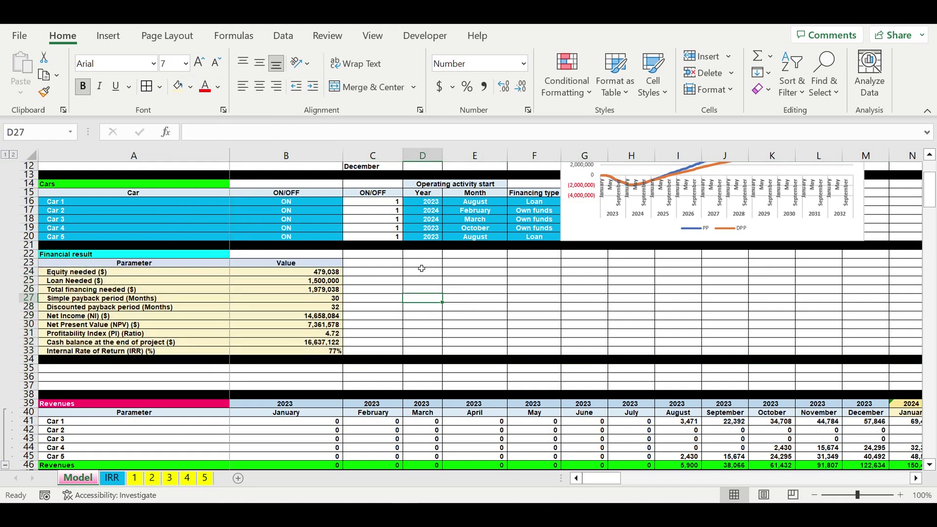
Insert 11 blank rows at row 38, above the black separator of the Revenues section
scroll(397, 259, down, 1)
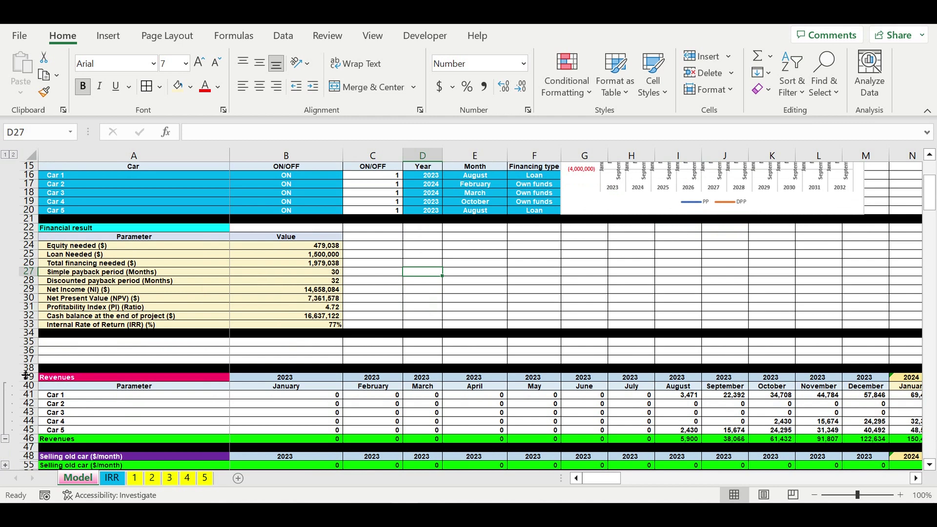
drag(23, 369, 24, 430)
right_click(30, 401)
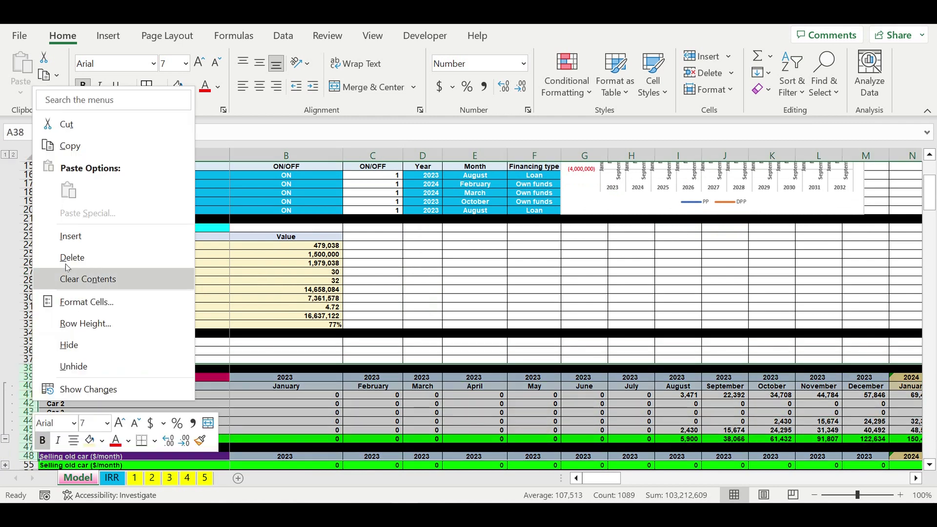
click(77, 237)
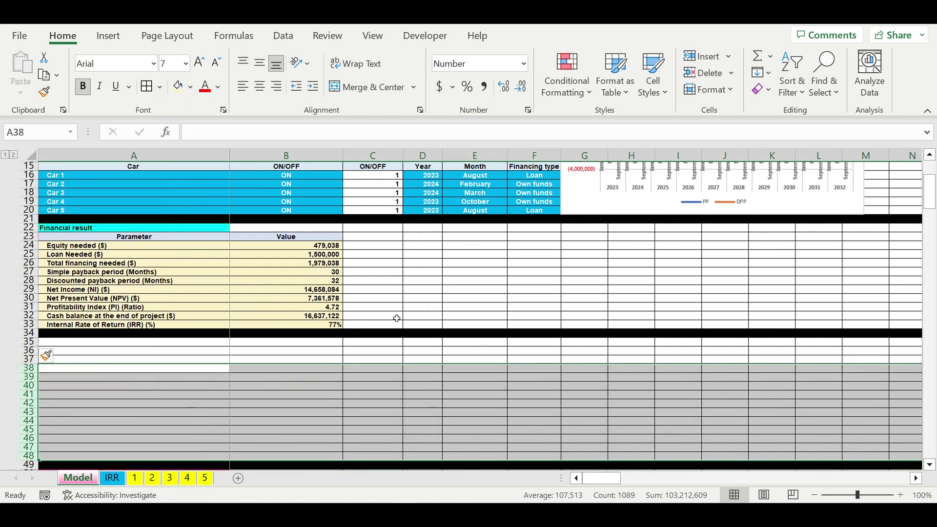
Review the Cars settings, the payback period chart and the Financial result values on the Model sheet
scroll(396, 319, up, 3)
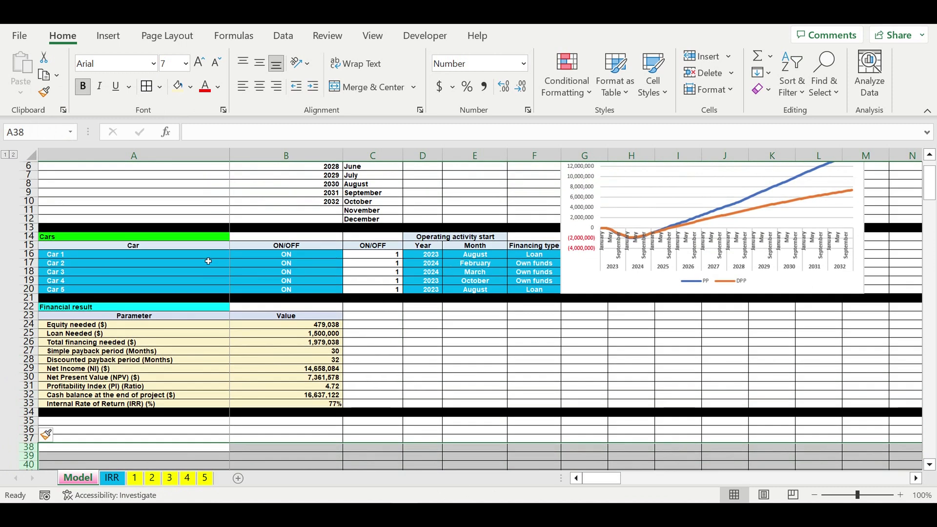
drag(207, 258, 537, 292)
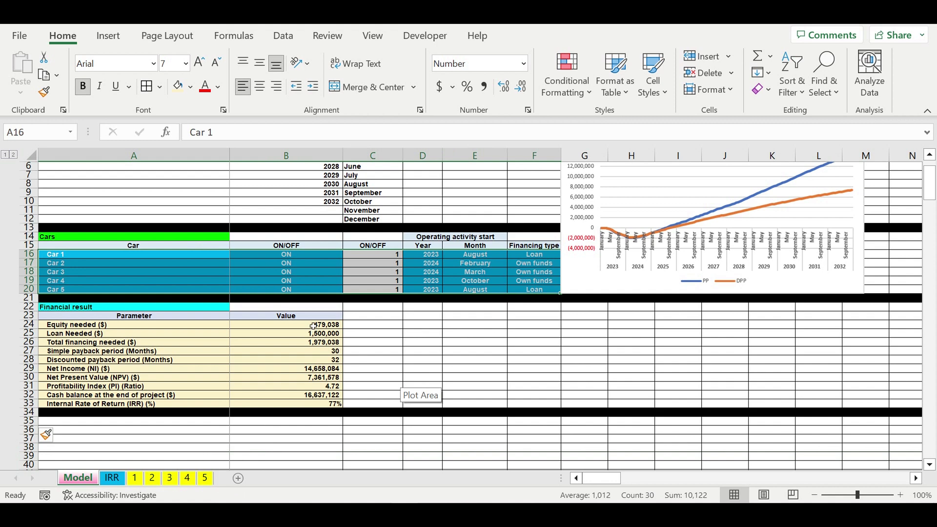
scroll(576, 298, up, 1)
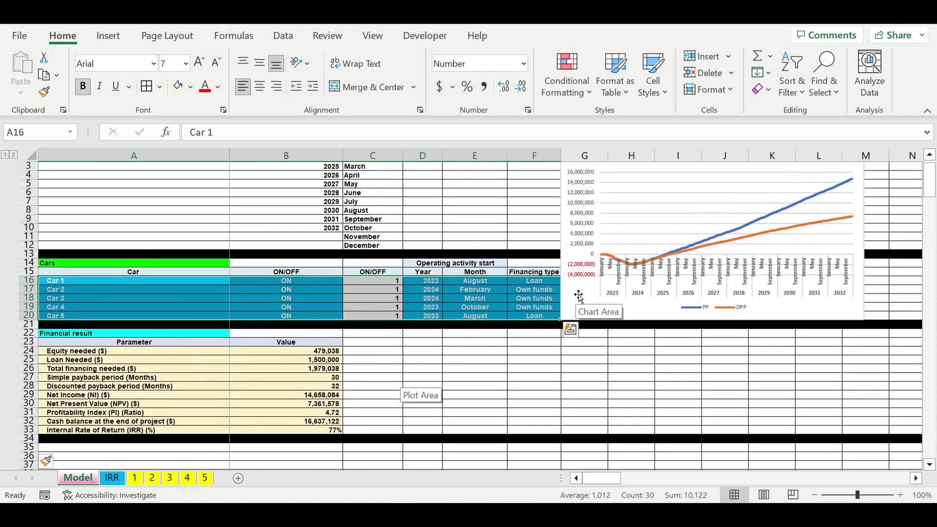
click(578, 296)
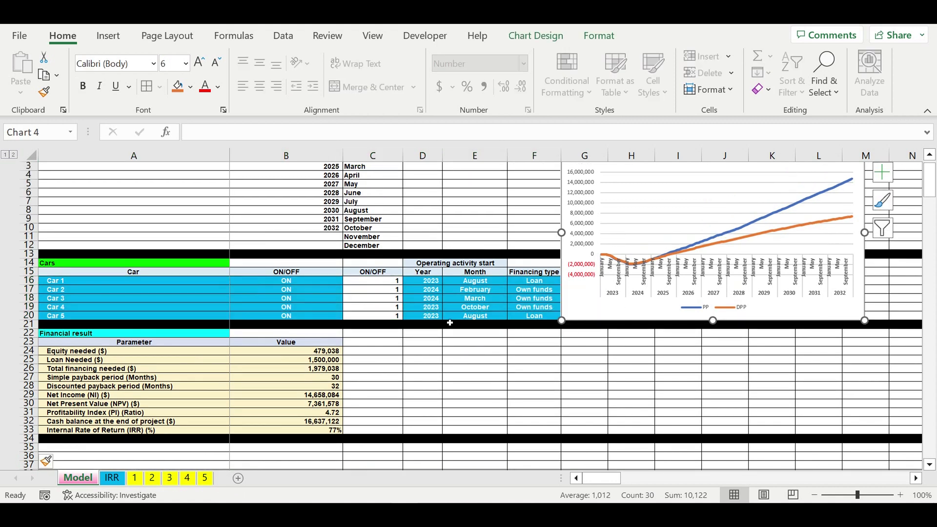
drag(318, 354, 322, 437)
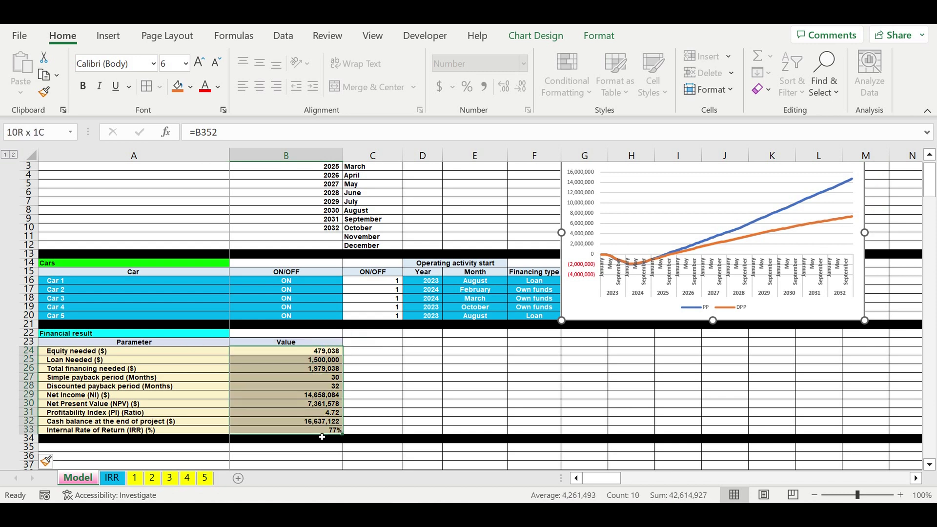
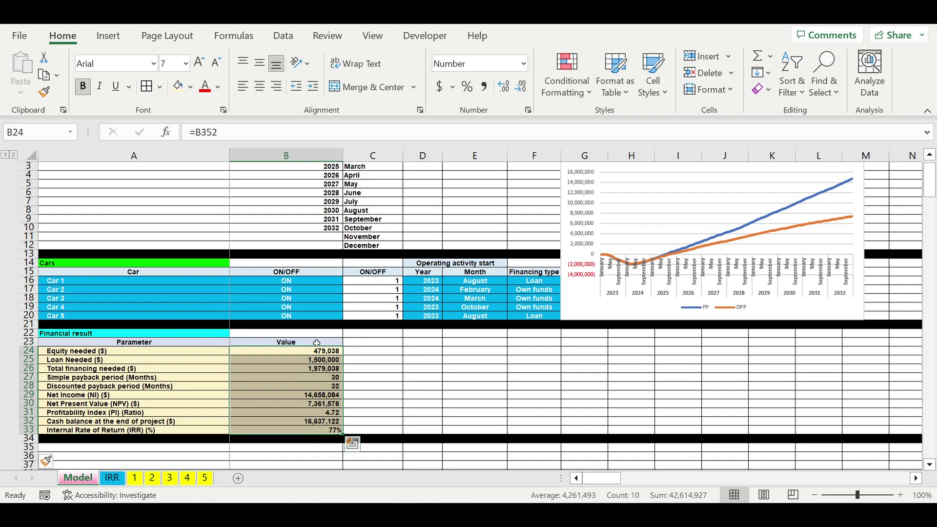
scroll(326, 331, down, 3)
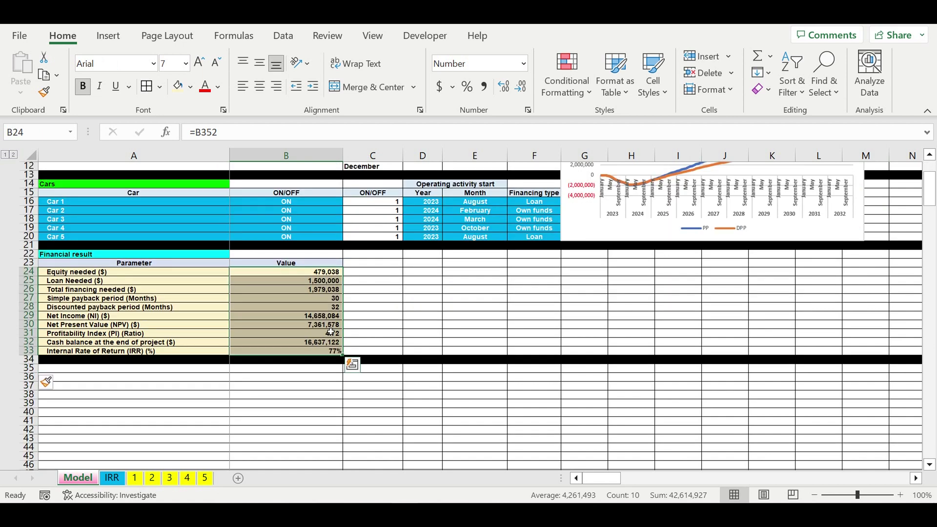
scroll(331, 332, up, 2)
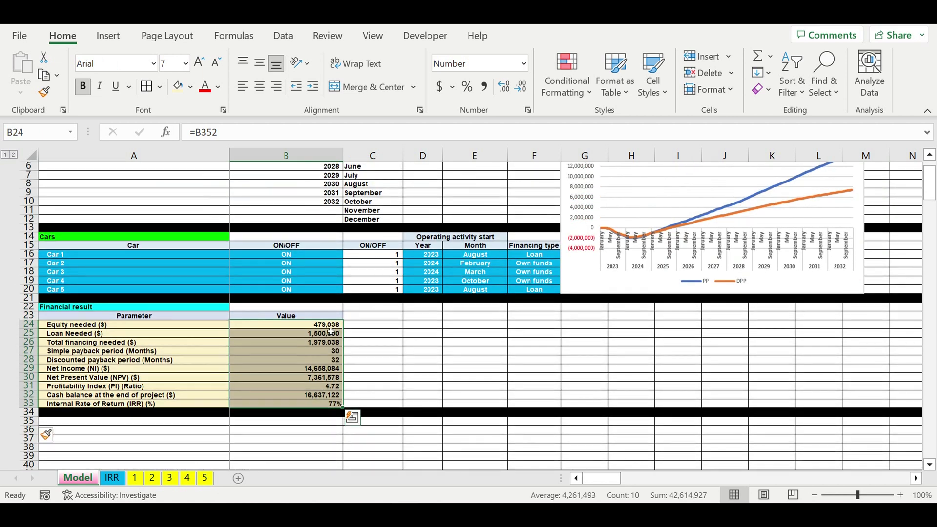
scroll(331, 332, down, 3)
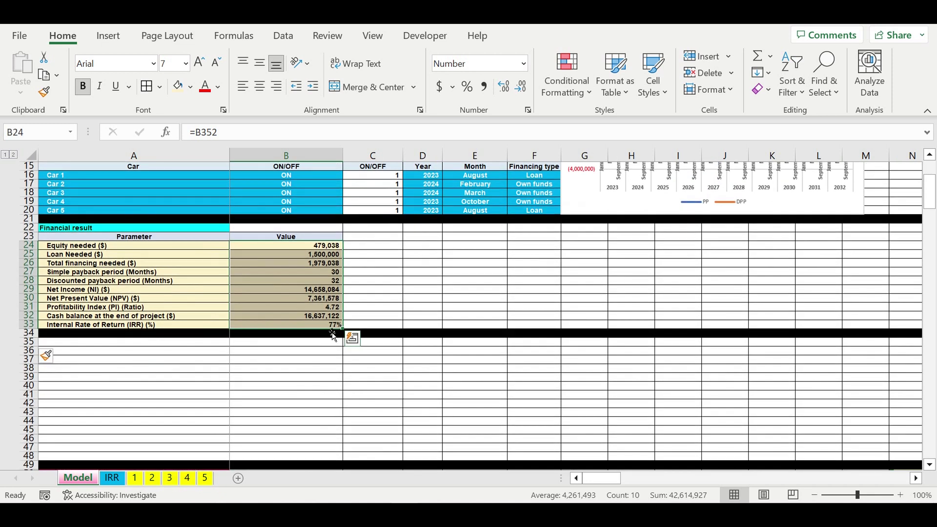
scroll(331, 332, up, 2)
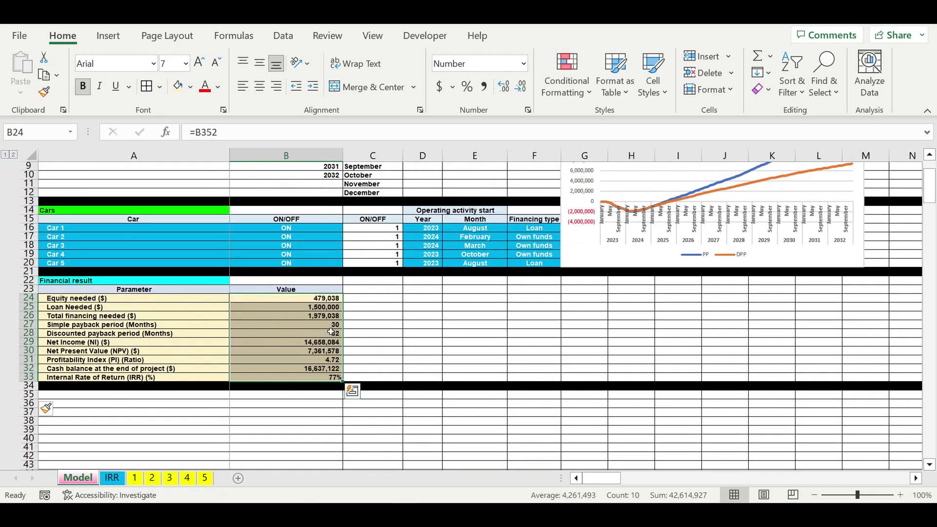
Move the payback period chart next to the Financial result table, with its upper edge at row 22
click(584, 247)
drag(560, 325, 376, 438)
scroll(578, 312, up, 1)
scroll(578, 312, down, 3)
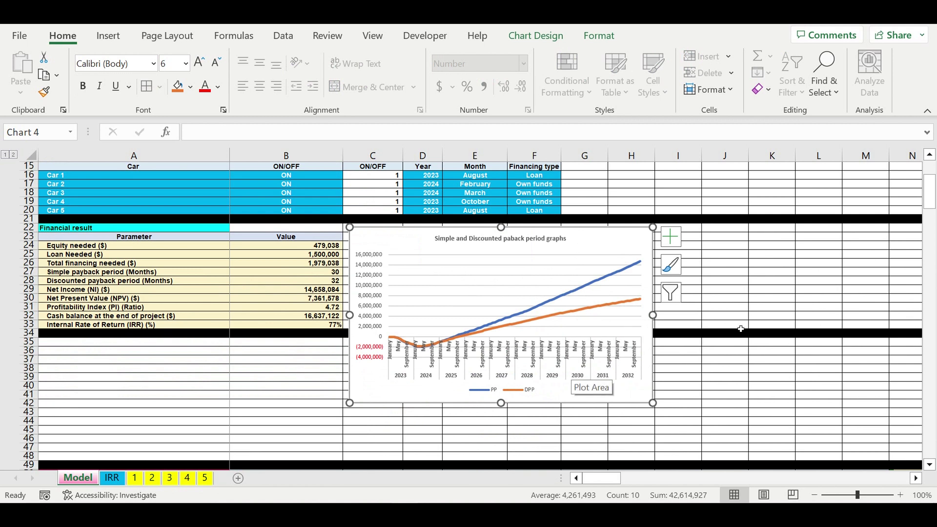
Add a "COEFF" section title in A35, with the headers "COEFF name" in A36 and "Value" in B36
click(154, 346)
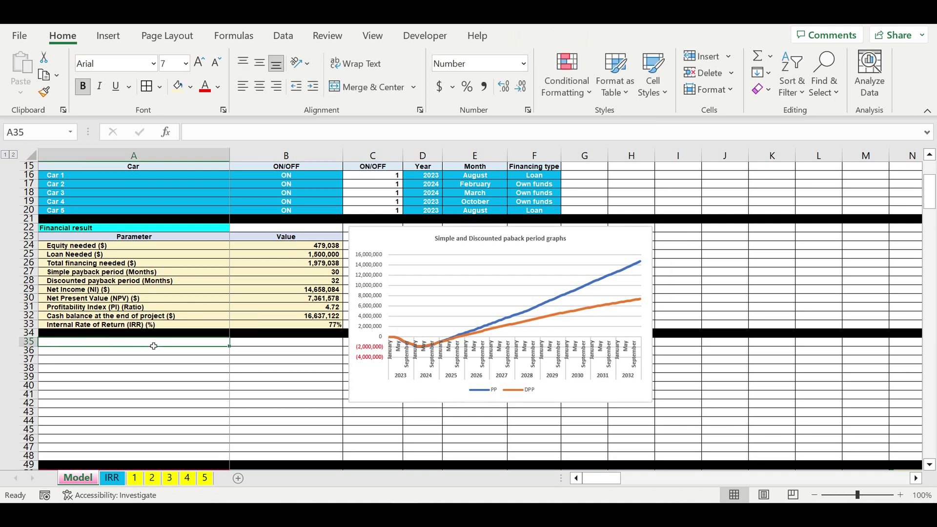
text(COEFF)
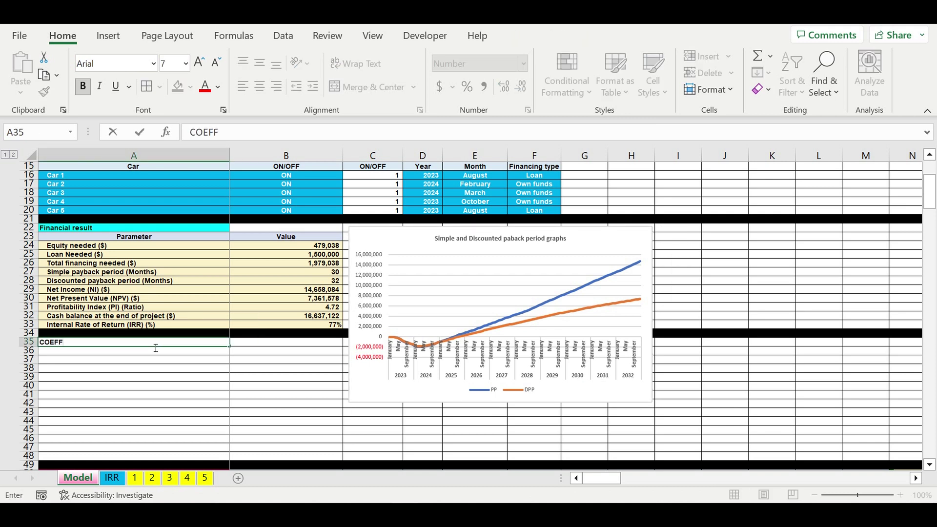
key(Return)
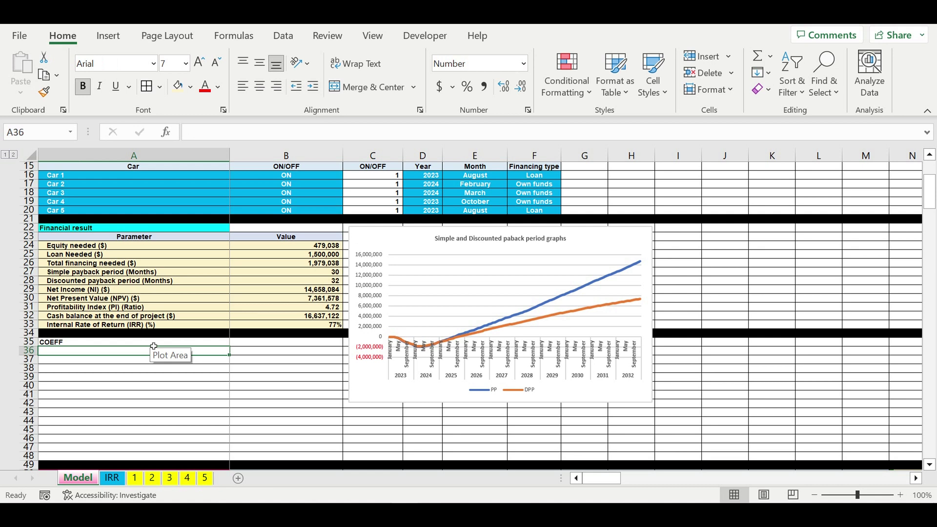
text(COEFF)
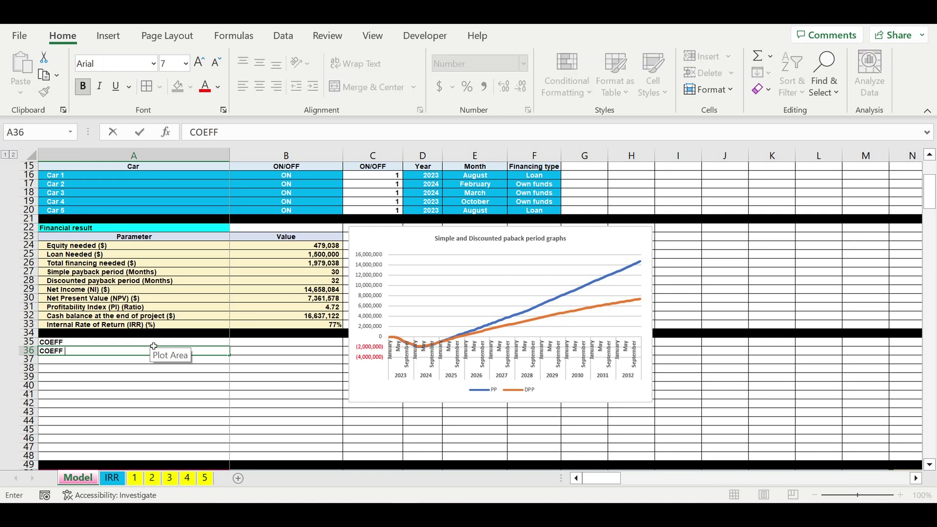
text( name)
key(Tab)
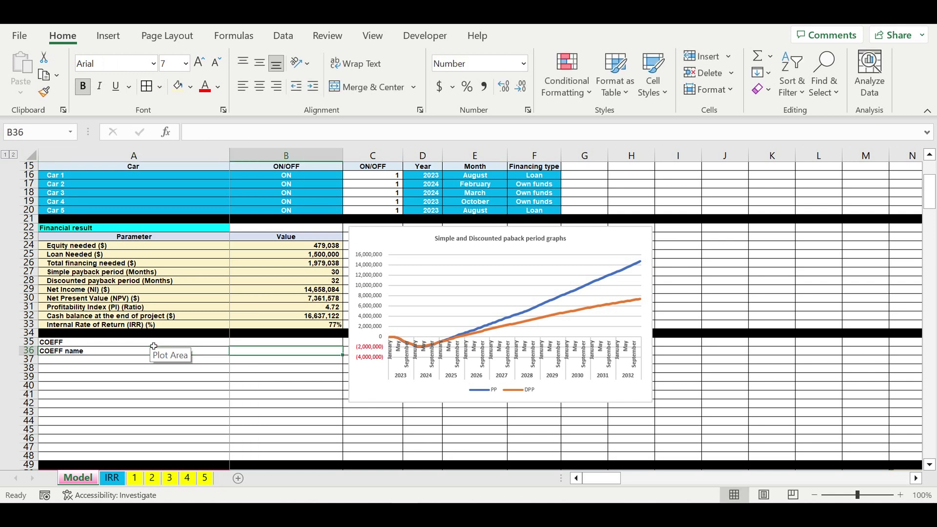
text(Valu)
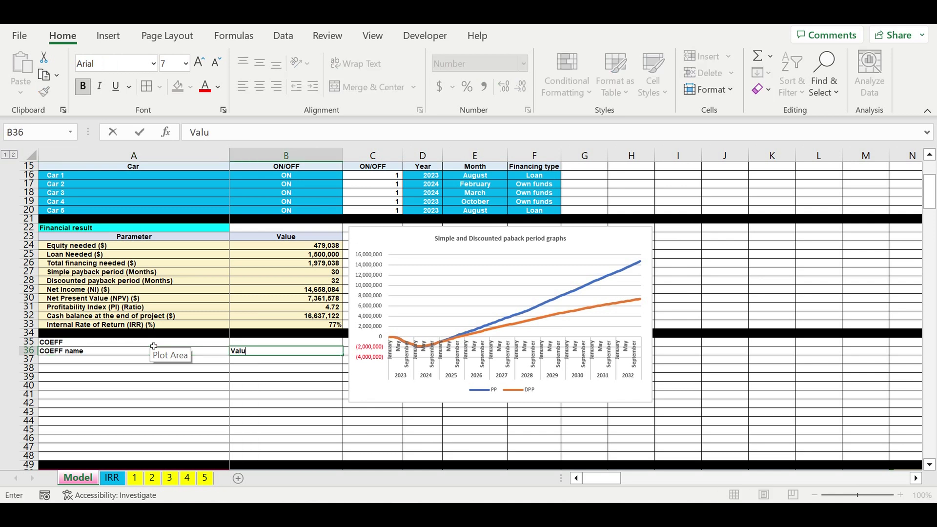
key(Return)
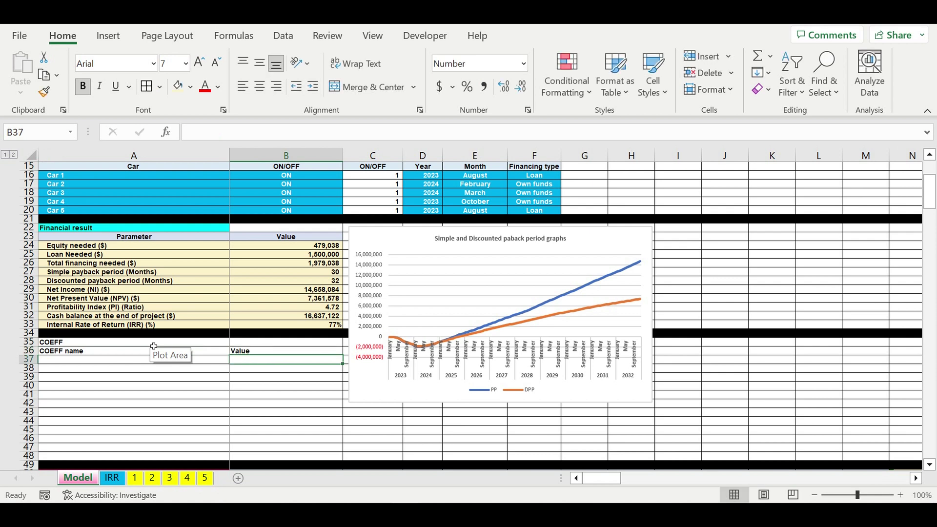
Give the COEFF title cell A35 a dark magenta fill and a white font
click(152, 342)
click(190, 87)
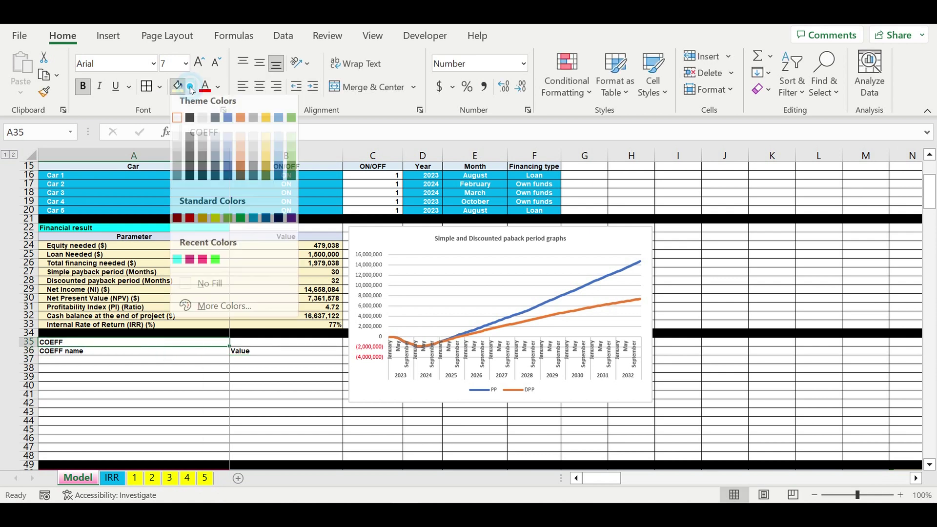
click(190, 266)
click(218, 86)
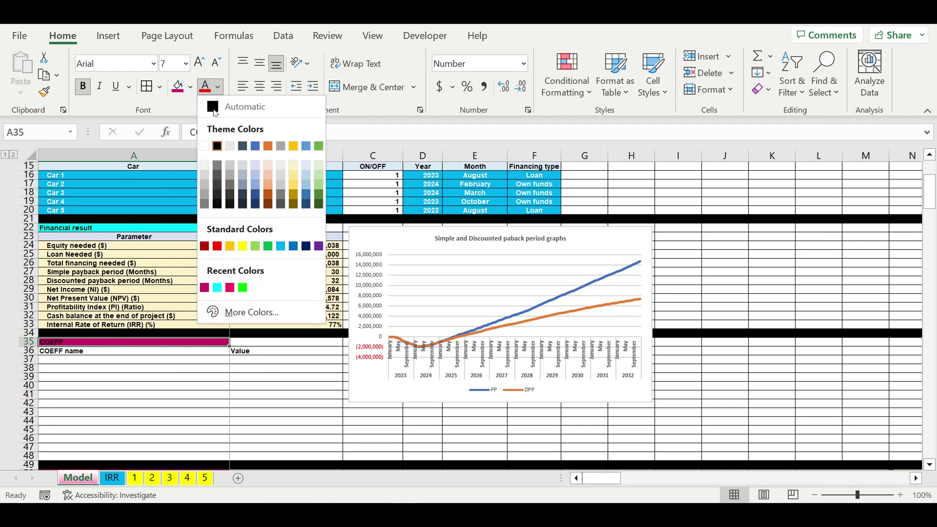
click(205, 147)
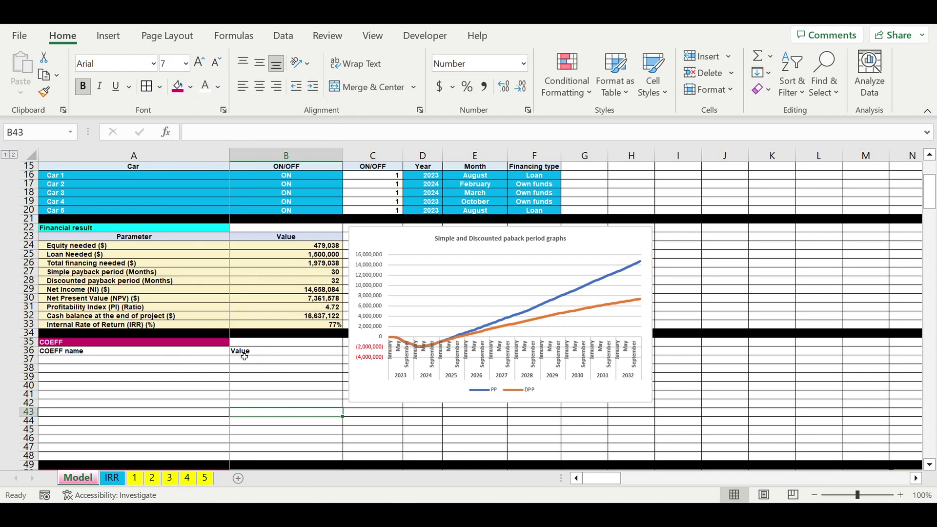
Centre the headers in A36:B36 of the COEFF section and give them the light blue header fill
drag(224, 351, 342, 354)
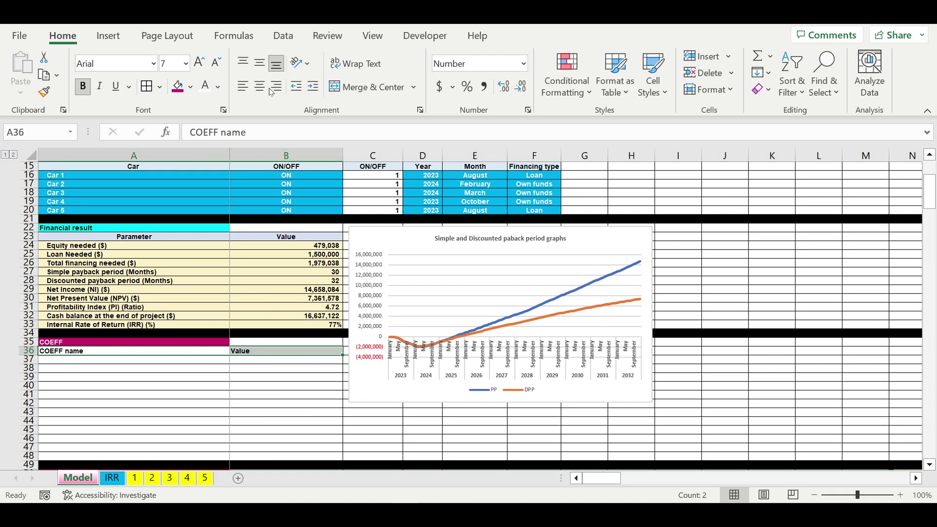
click(259, 87)
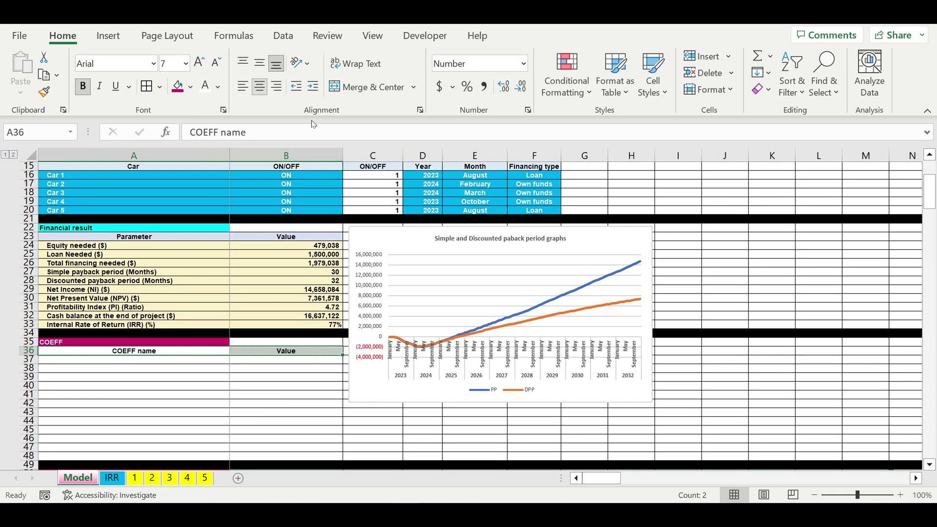
click(191, 87)
click(278, 145)
click(223, 415)
click(269, 401)
click(217, 360)
Examine the Revenues coefficient columns and the Final Value formula in the Trips types table on sheet 1
click(135, 480)
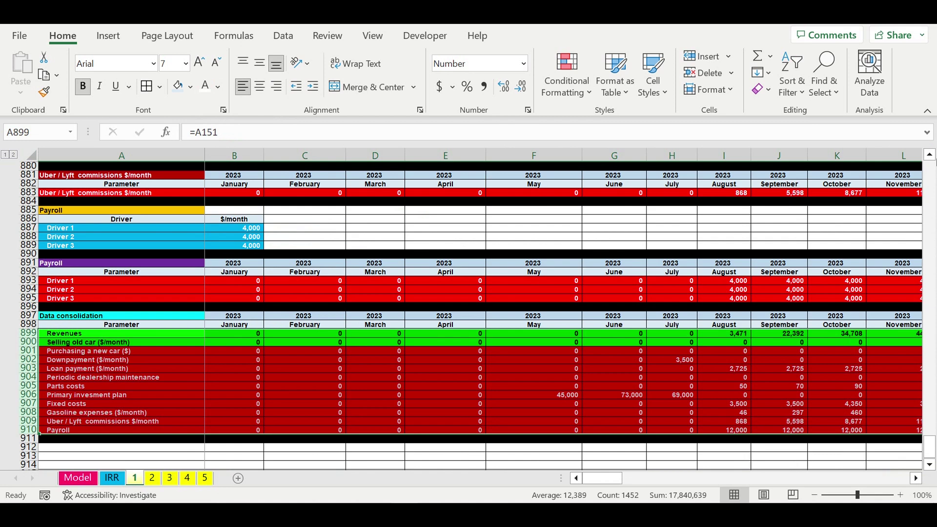
drag(930, 447, 930, 171)
click(307, 360)
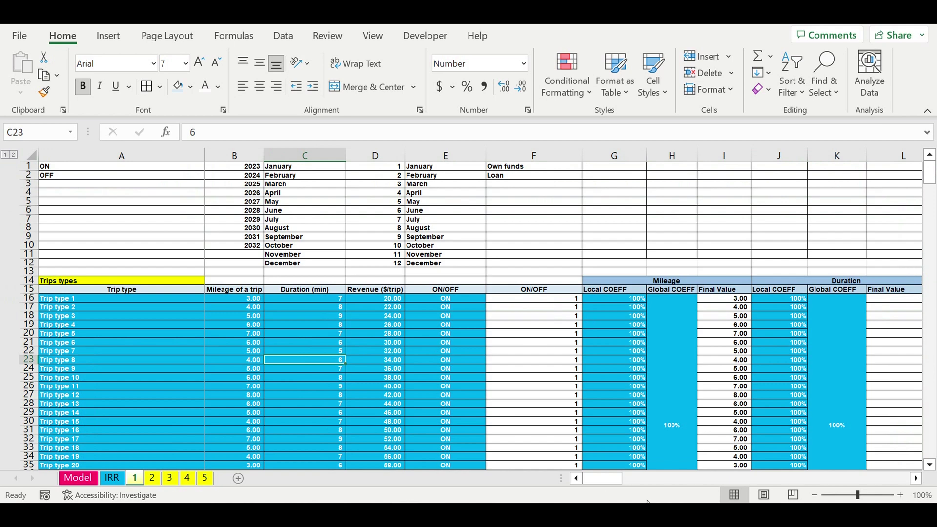
drag(606, 479, 639, 482)
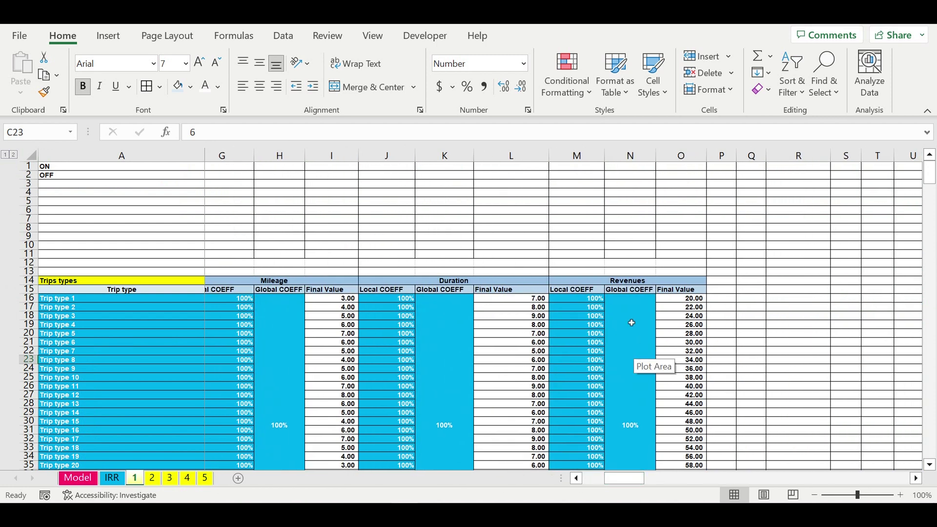
drag(586, 300, 699, 363)
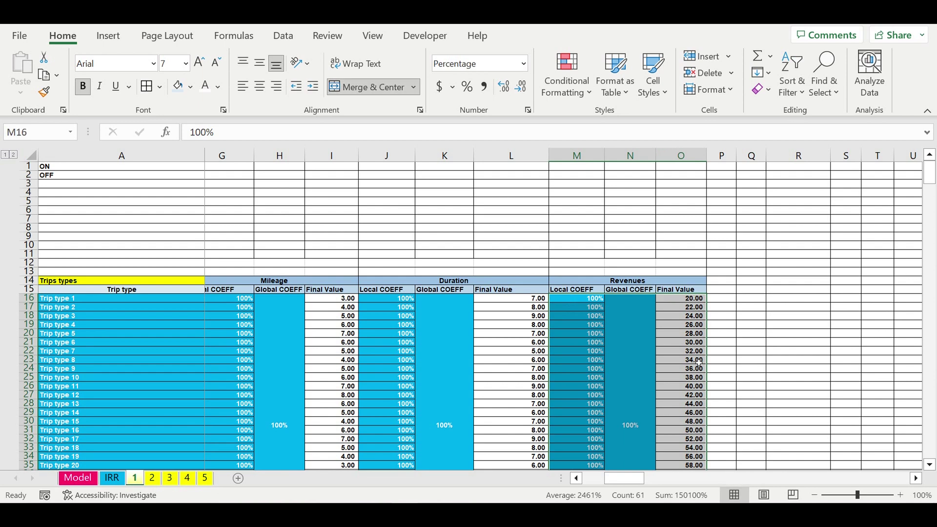
click(685, 348)
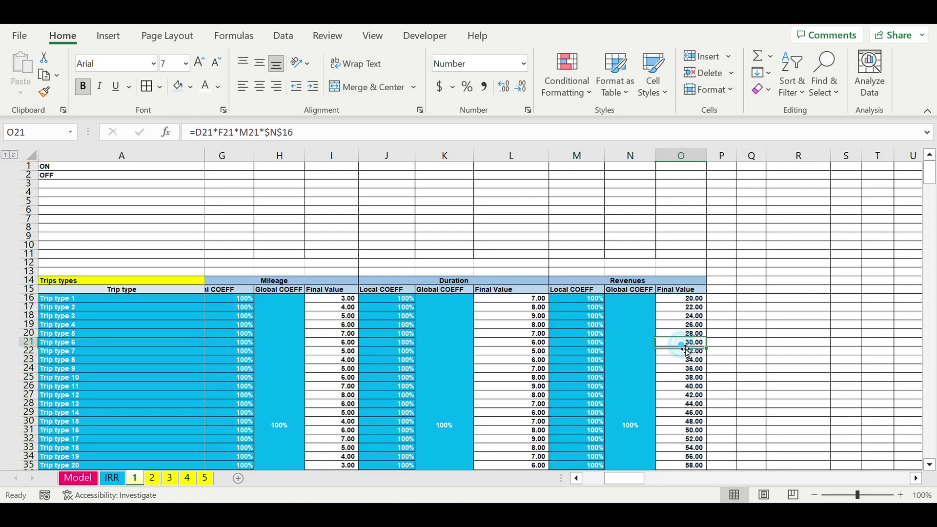
click(580, 303)
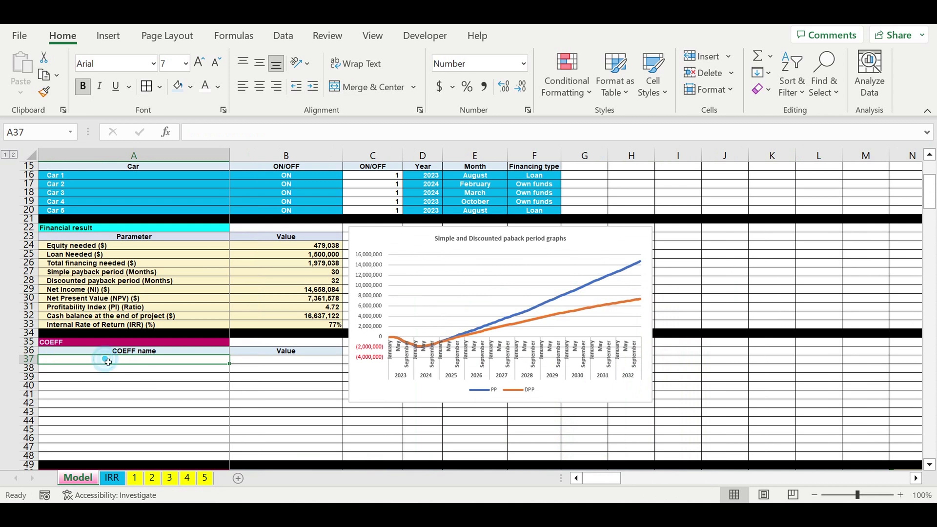
Enter "Rvenues" in A37 of the Model sheet and copy the Revenues Local COEFF cell M16 from sheet 1 into B37
text(Reev)
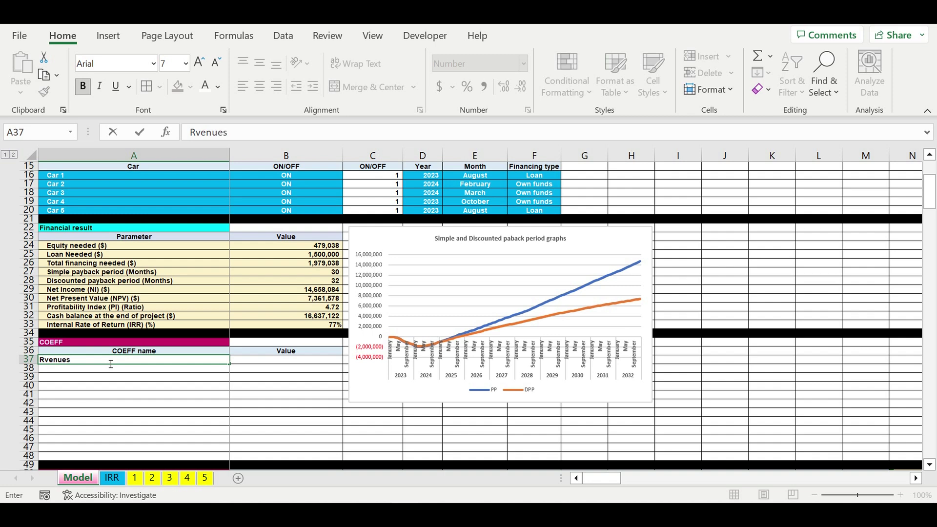
click(210, 409)
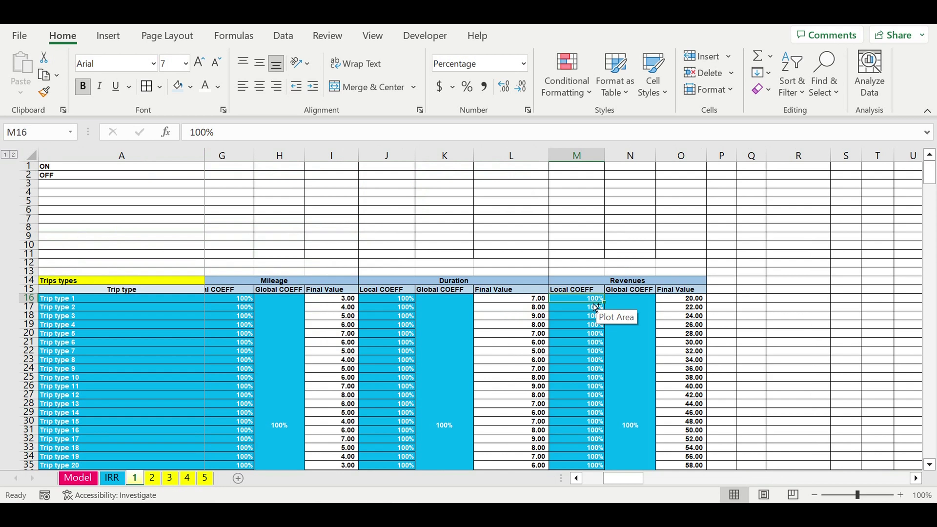
key(ctrl+c)
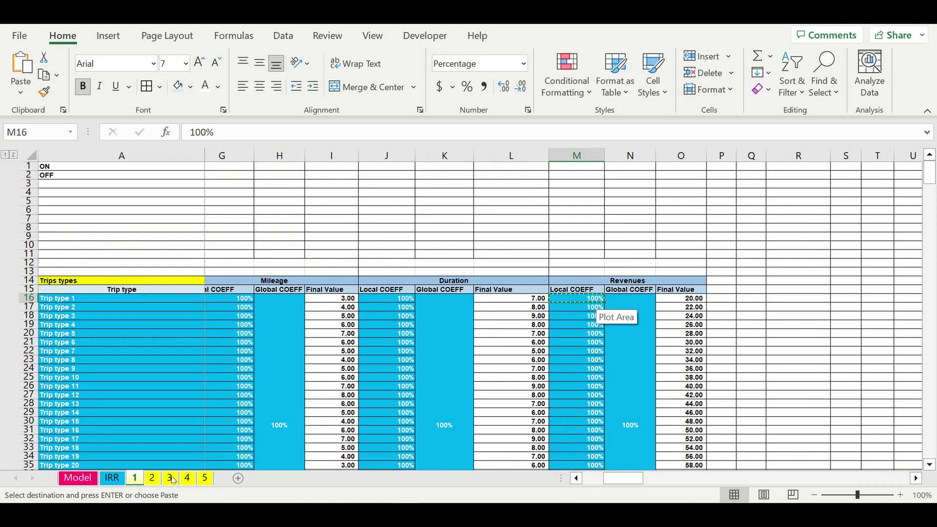
click(84, 480)
click(279, 361)
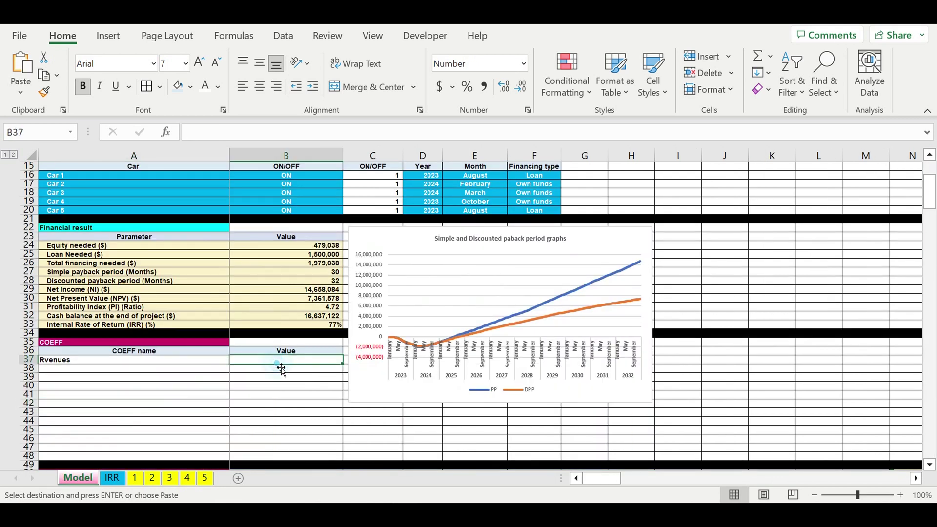
key(ctrl+v)
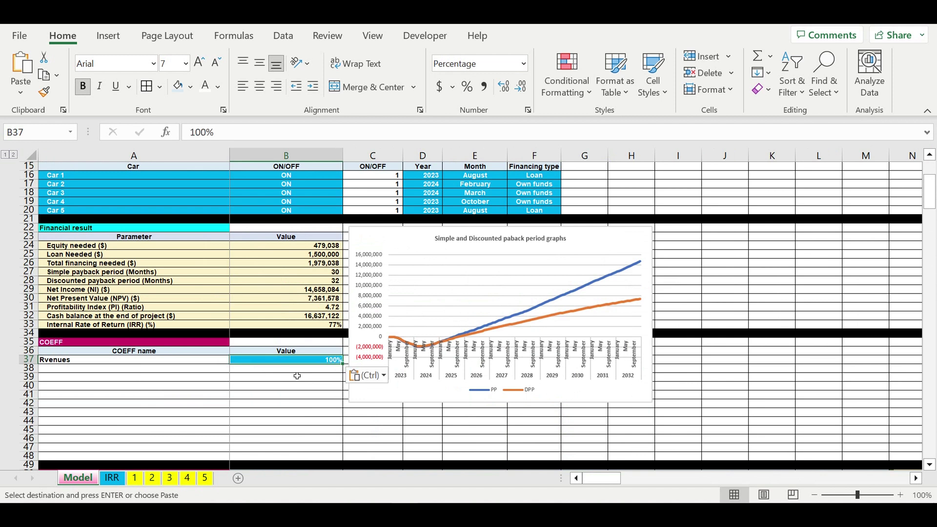
click(295, 396)
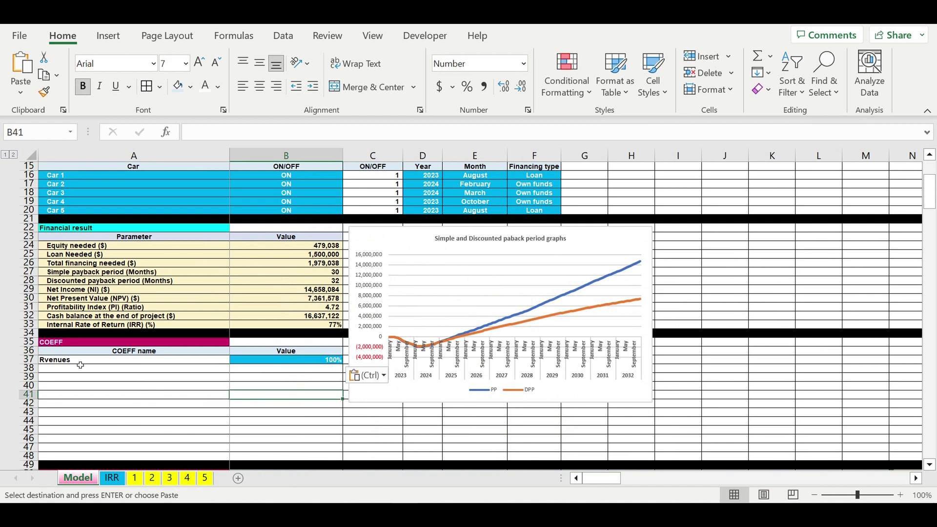
Correct the coefficient name in A37 to "Revenues"
click(81, 365)
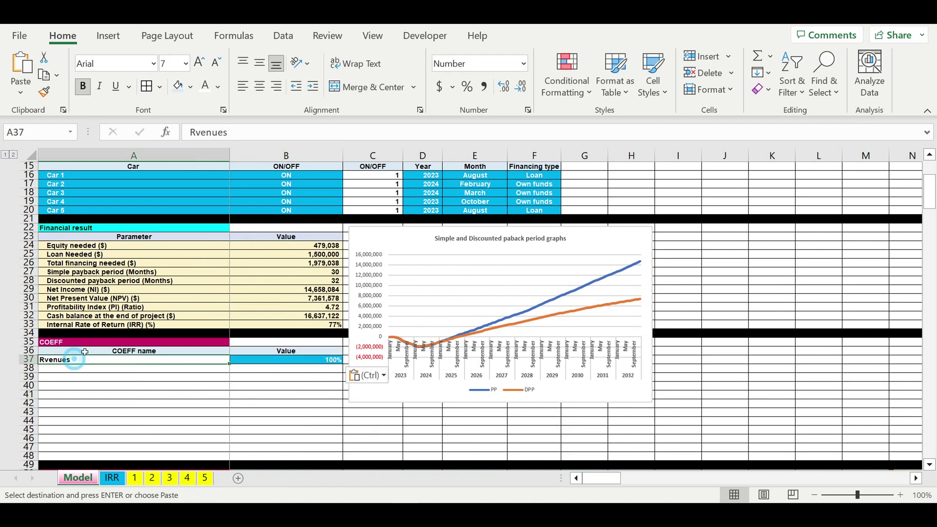
click(196, 133)
text(e)
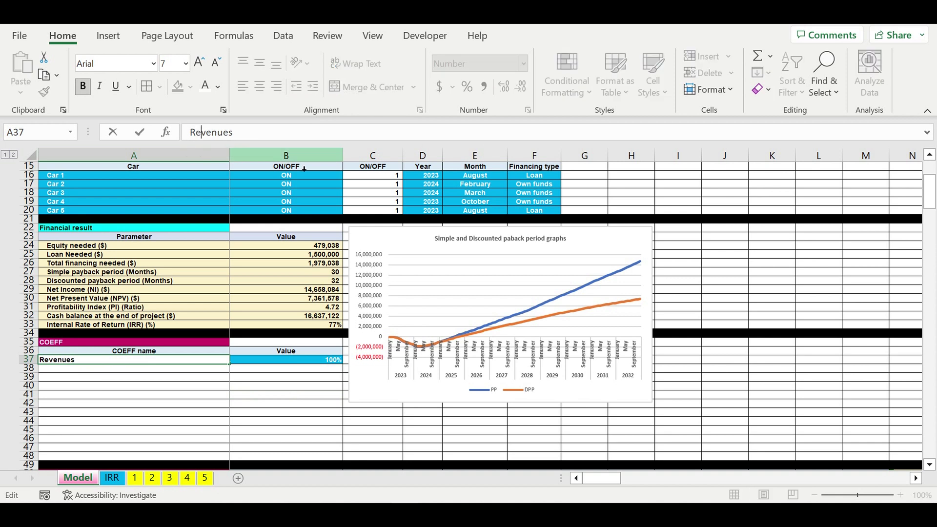
key(Return)
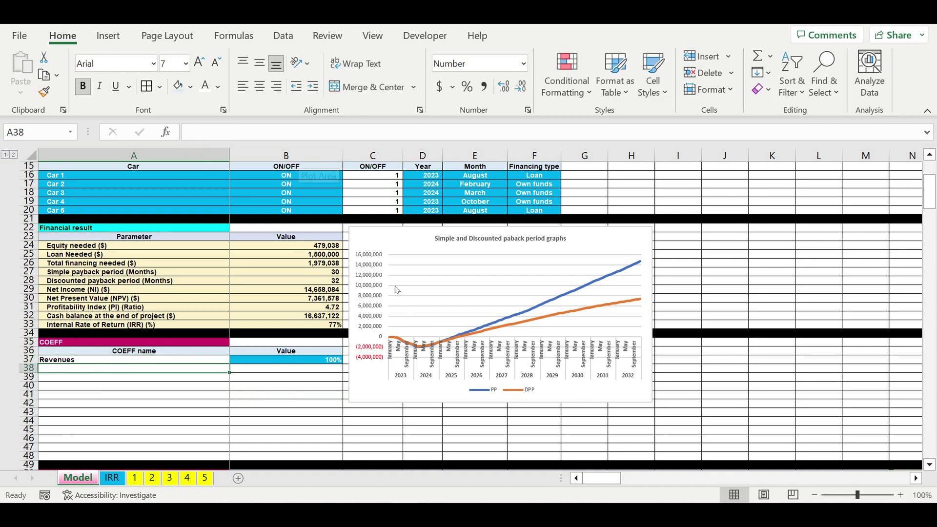
click(140, 413)
Review how the Trips types table on sheet 1 builds the Revenues Final Value from revenue per trip and its coefficients
click(308, 362)
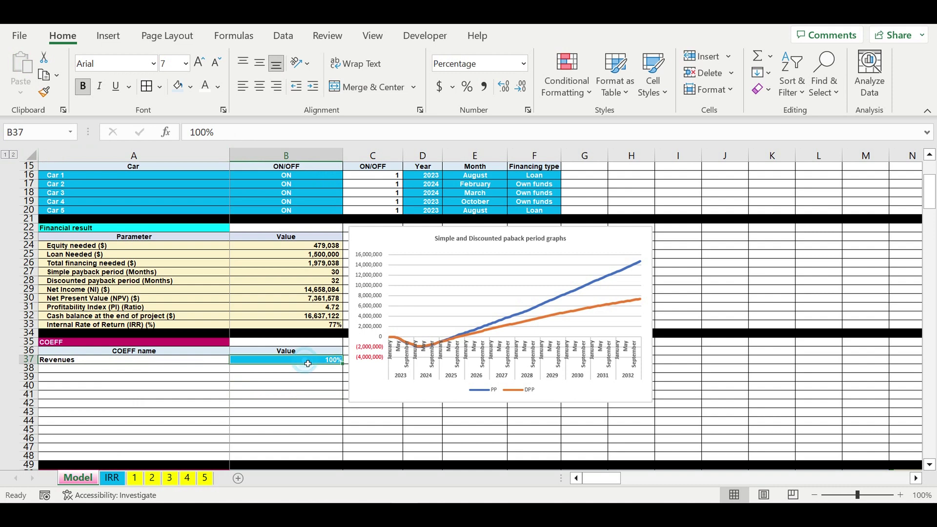
click(140, 479)
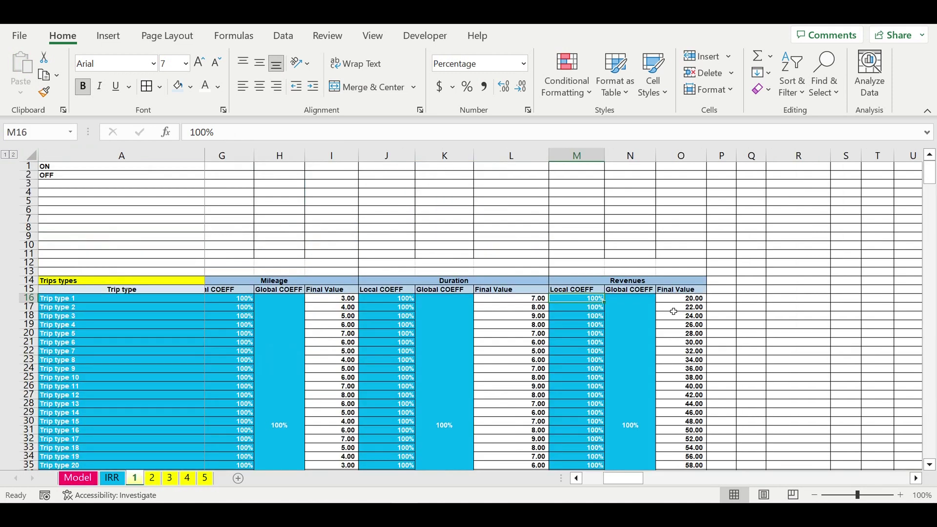
click(681, 360)
drag(606, 482, 541, 483)
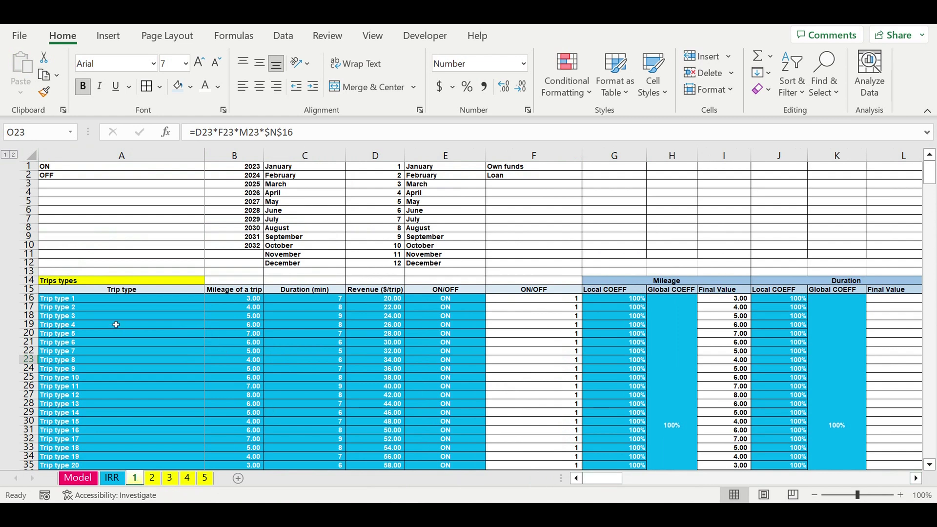
drag(64, 286, 720, 422)
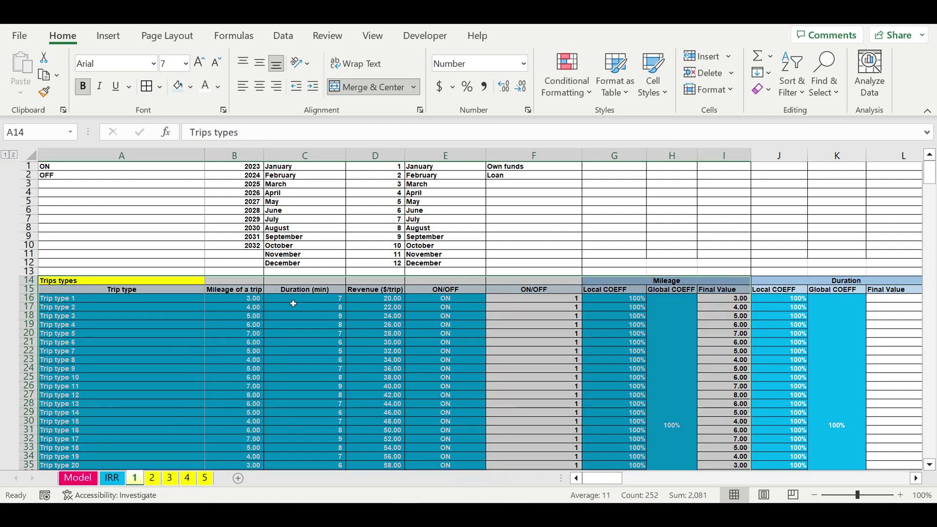
click(373, 296)
drag(616, 485, 648, 487)
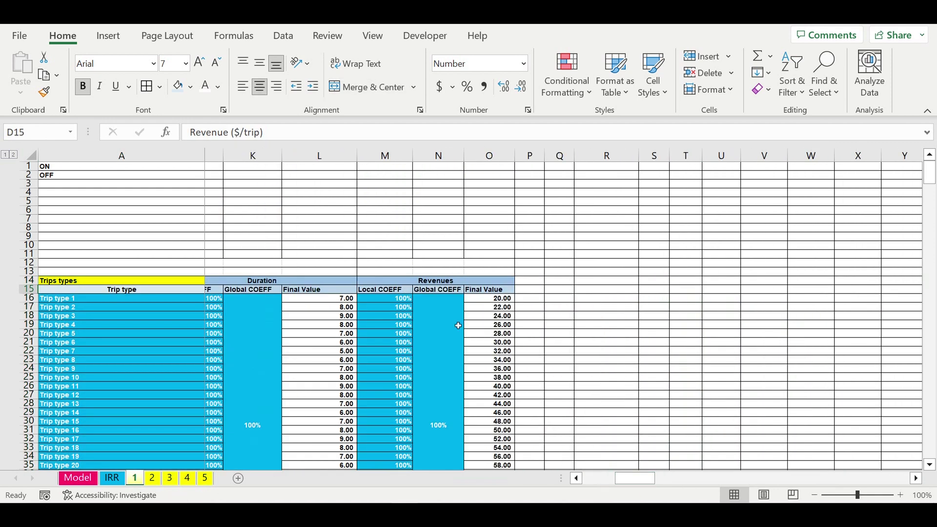
Extend the Revenues Final Value formula in O16 on sheet 1 to =D16*F16*M16*$N$16*Model!$B$37
click(498, 301)
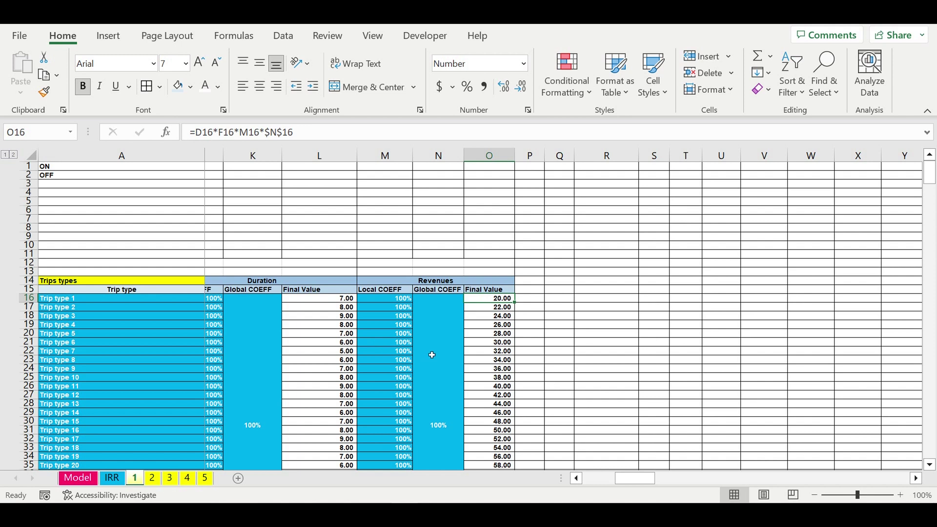
click(78, 478)
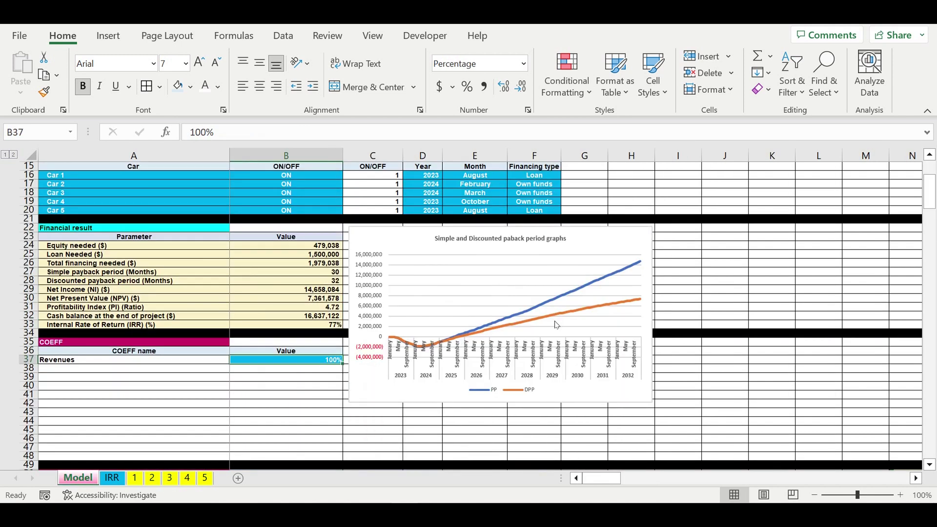
click(134, 478)
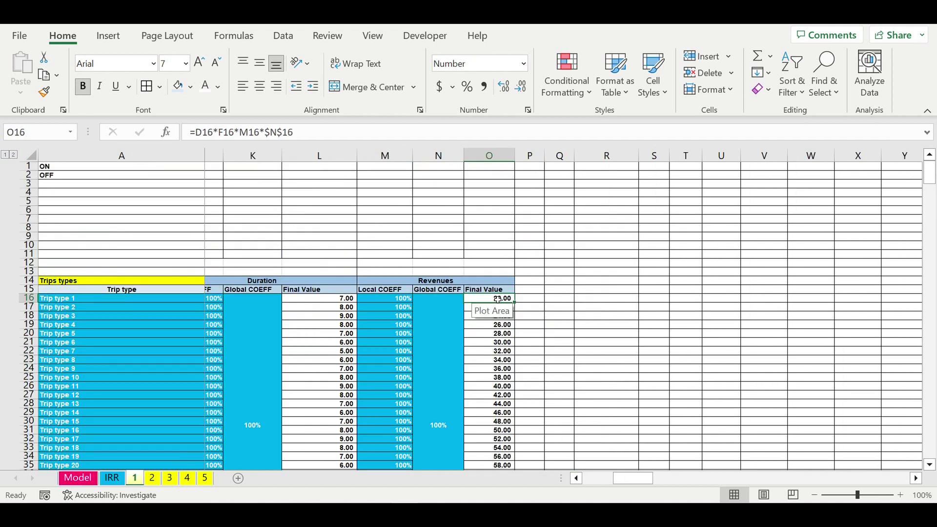
click(316, 139)
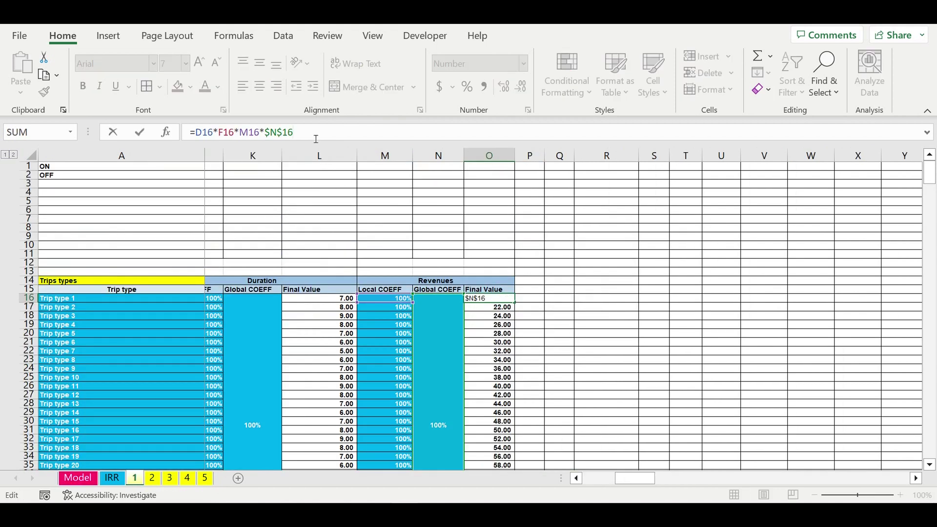
text(*)
click(75, 480)
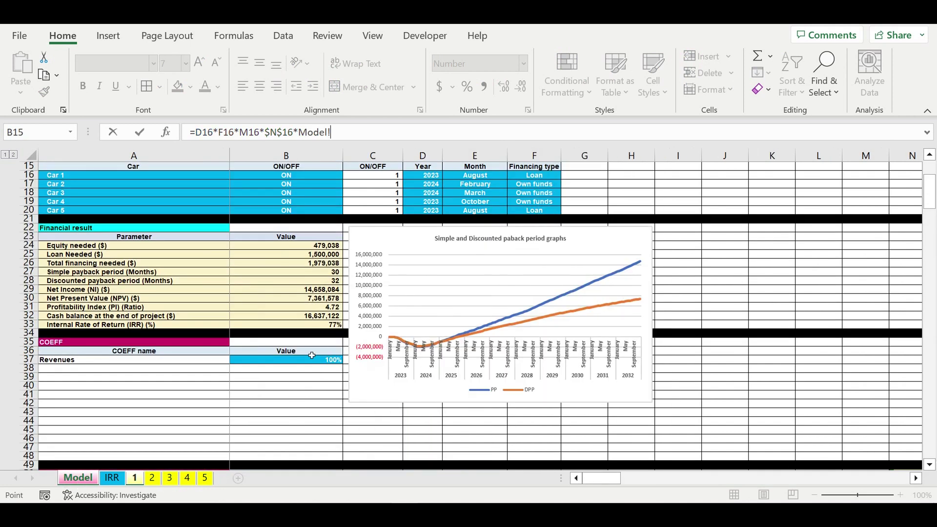
click(314, 362)
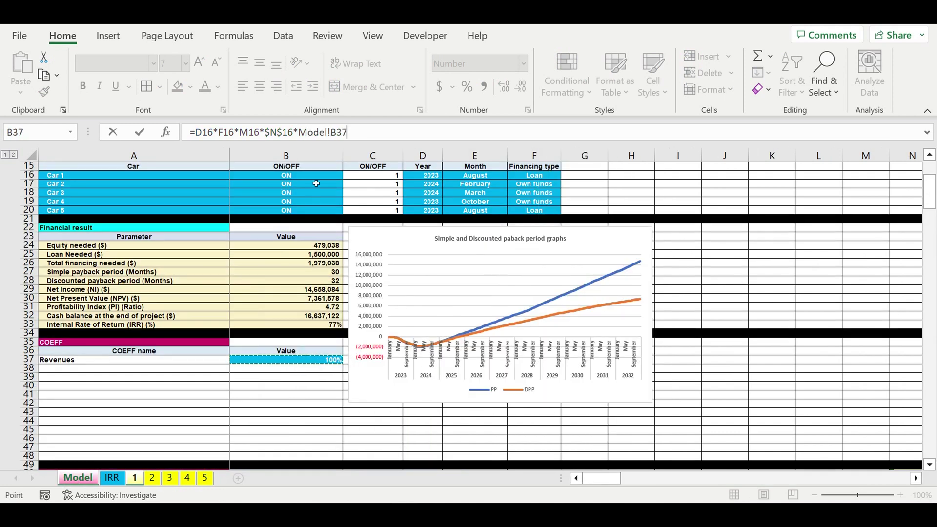
click(351, 133)
key(Left)
key(Left)
key(Left)
text($)
key(Right)
text($)
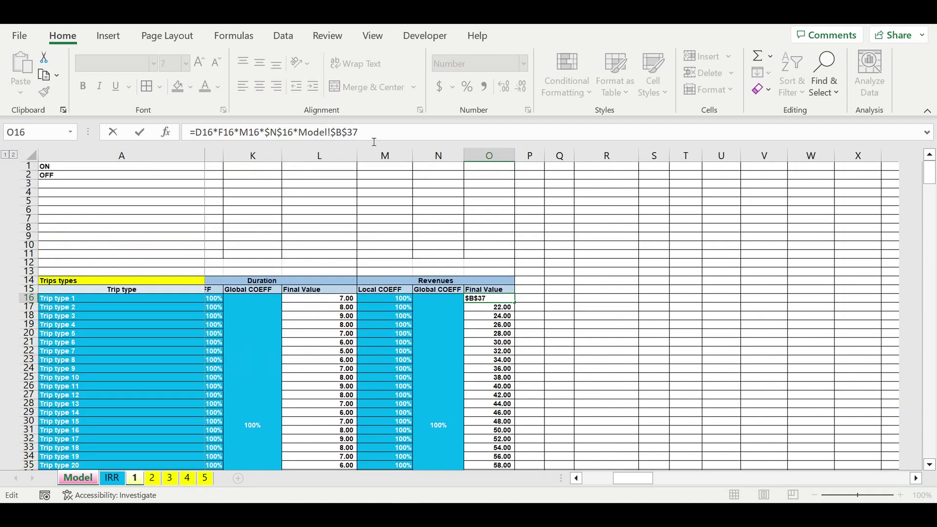
key(Return)
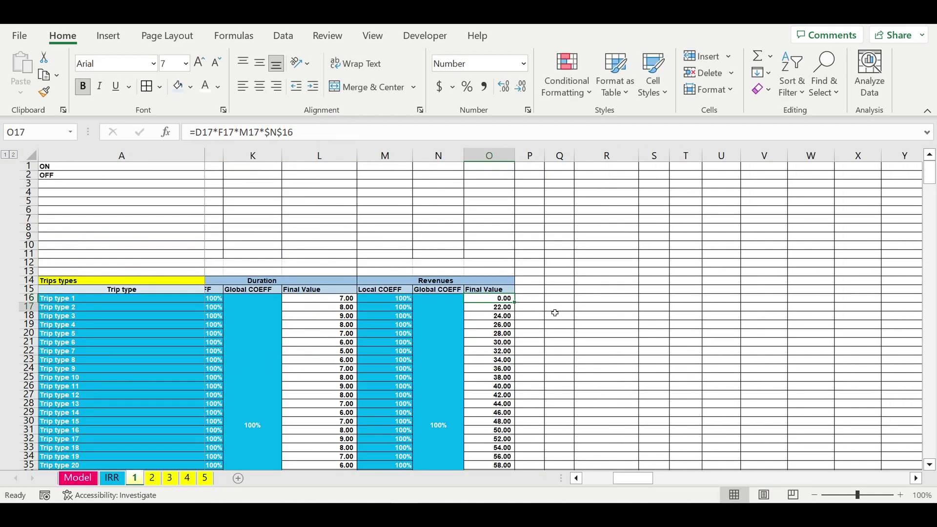
Fill the O16 formula down the Revenues Final Value column to O45 for all trip types
click(488, 299)
drag(515, 303, 534, 457)
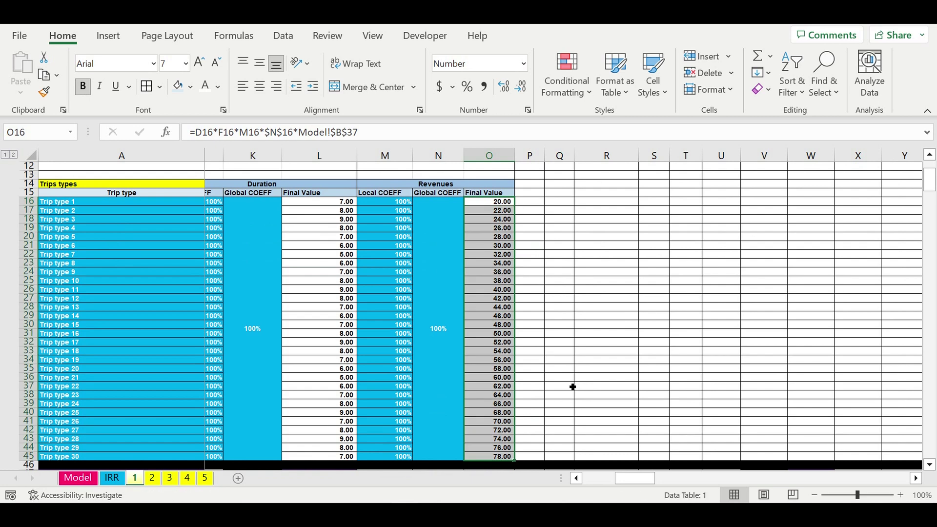
click(578, 361)
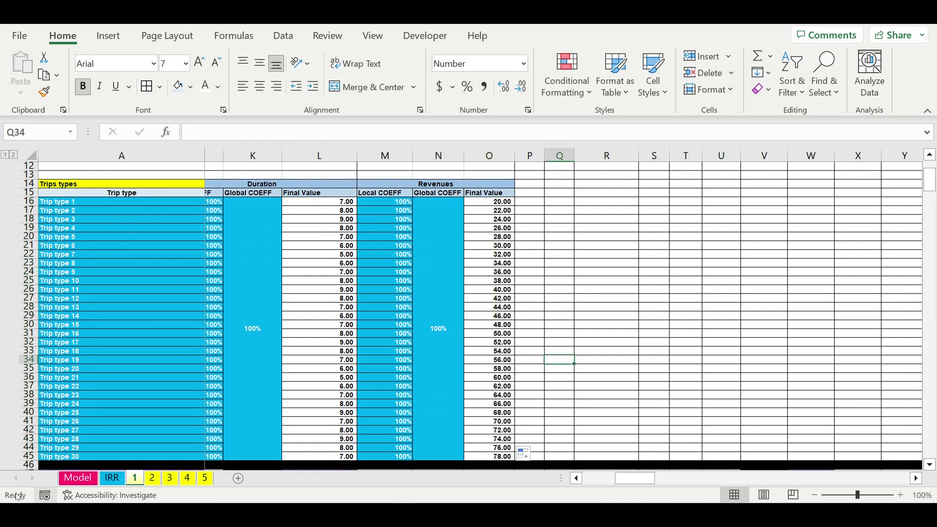
Set the Revenues coefficient in B37 of the Model sheet to 50%
click(80, 478)
click(314, 387)
click(314, 361)
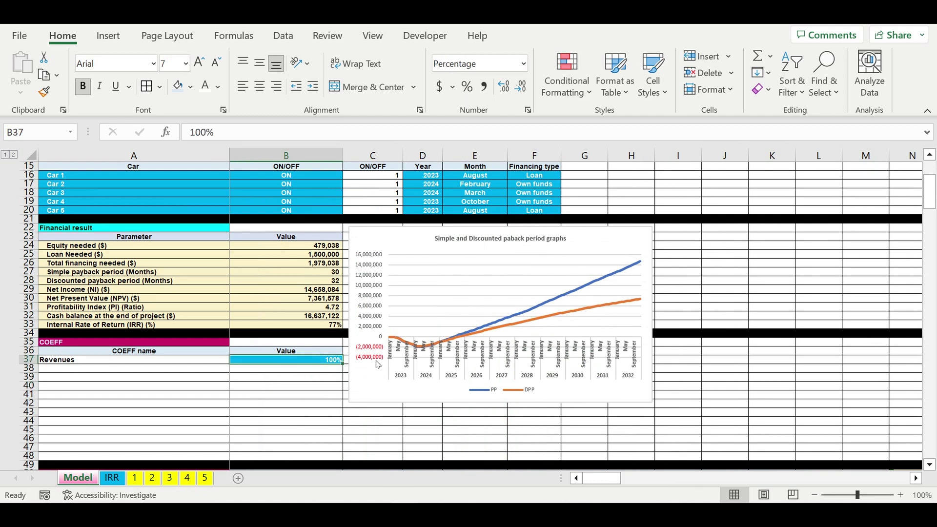
text(50)
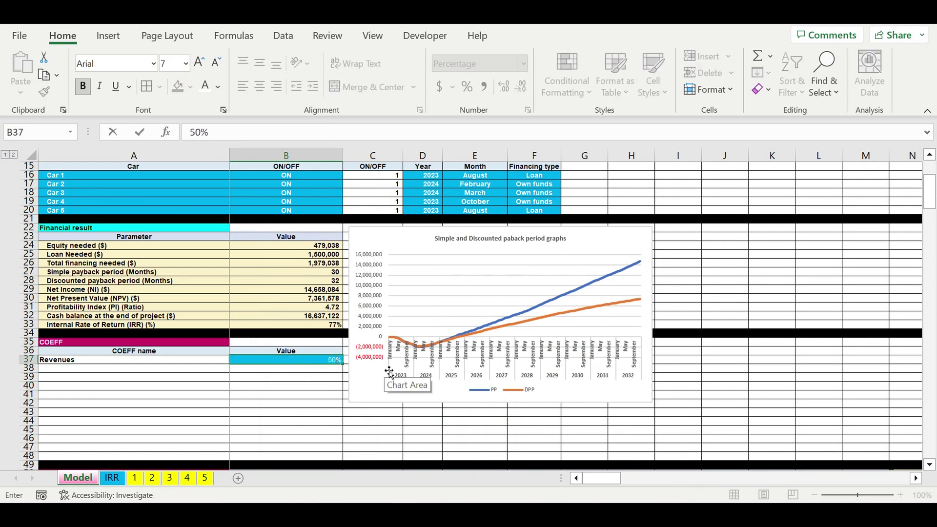
key(Return)
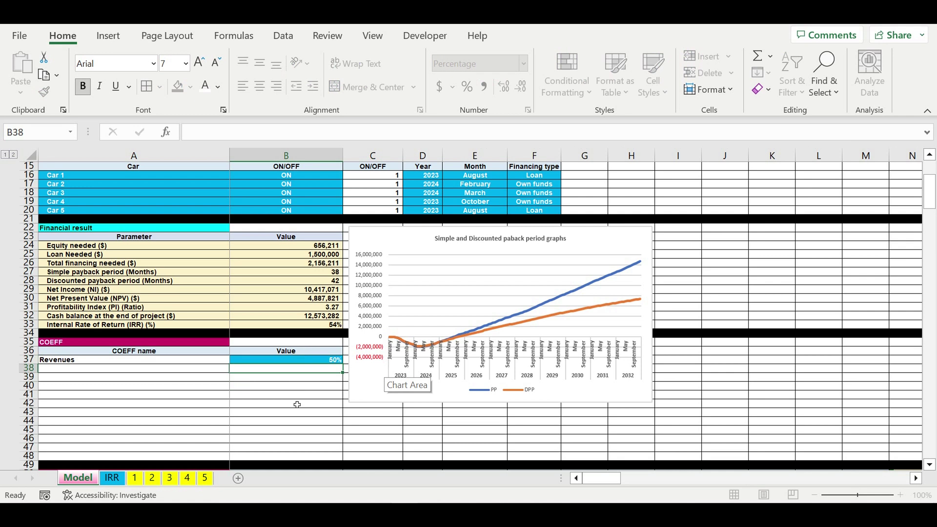
Set the Revenues coefficient in B37 of the Model sheet to 20%
click(323, 362)
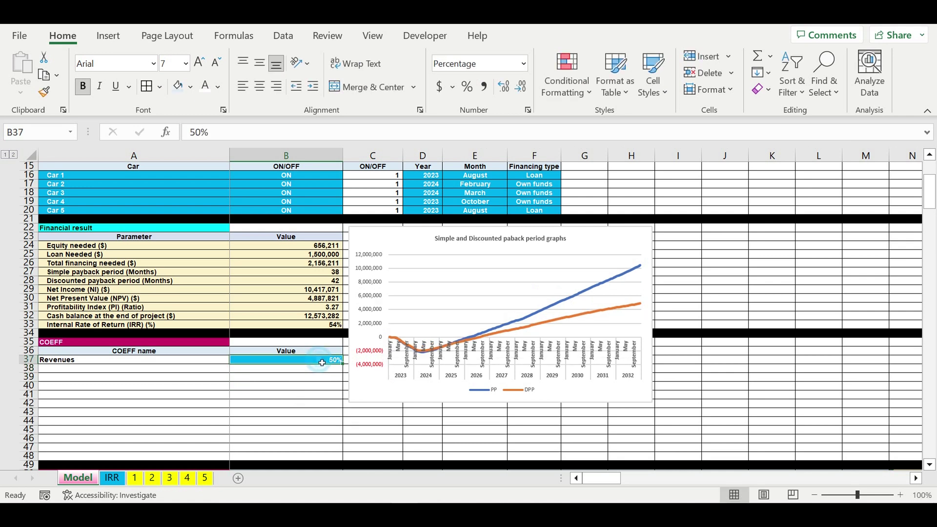
double_click(325, 363)
text(20)
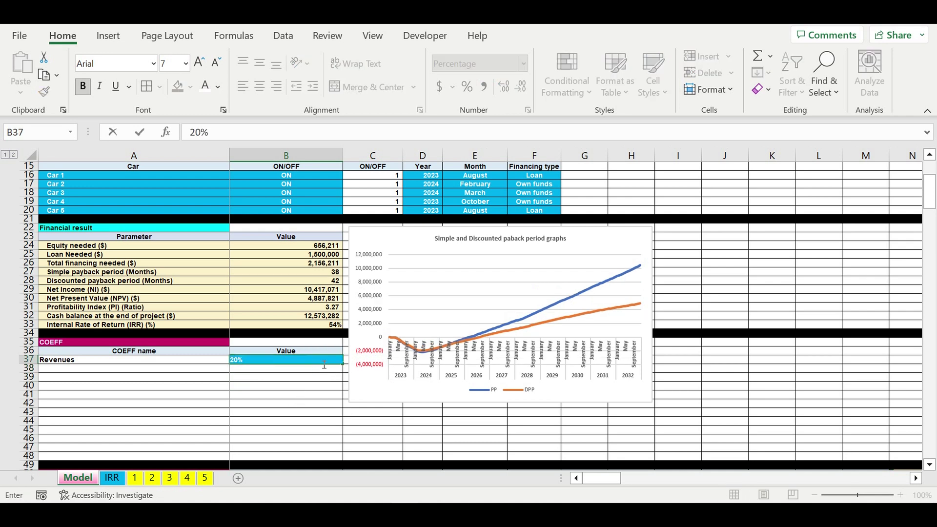
click(302, 393)
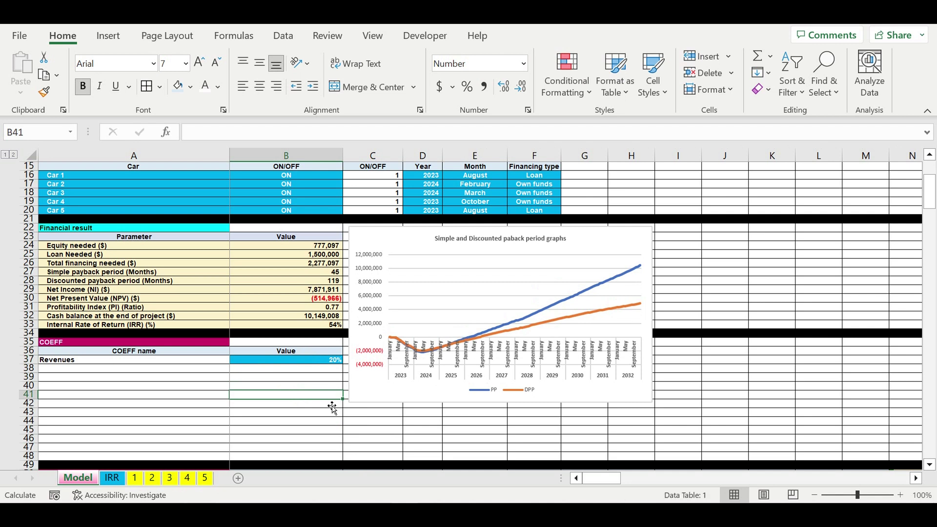
click(304, 423)
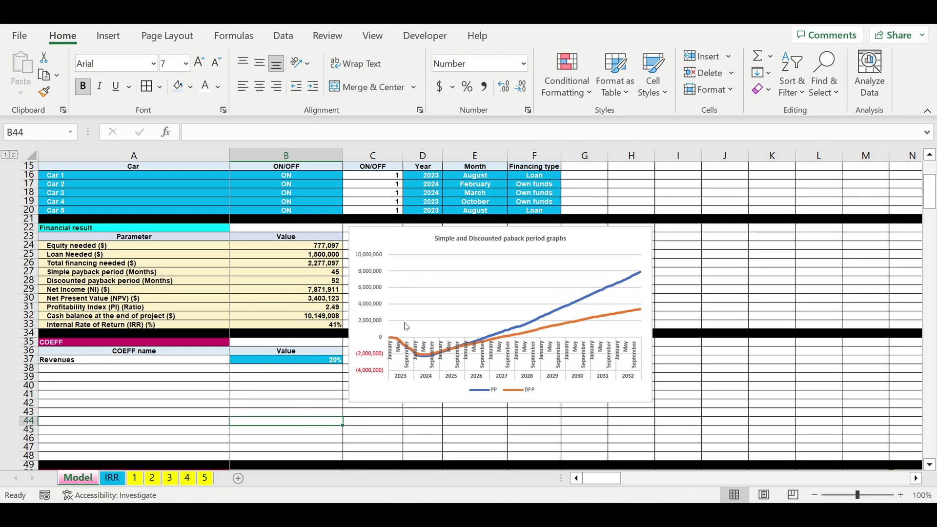
Check how the Revenues Final Value column on sheet 1 responds to the Model sheet's Revenues coefficient
click(326, 360)
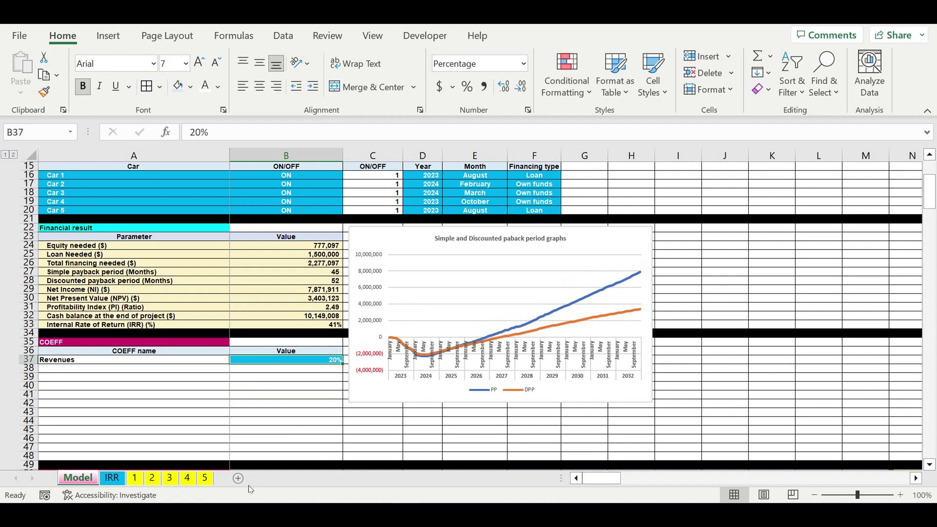
click(134, 478)
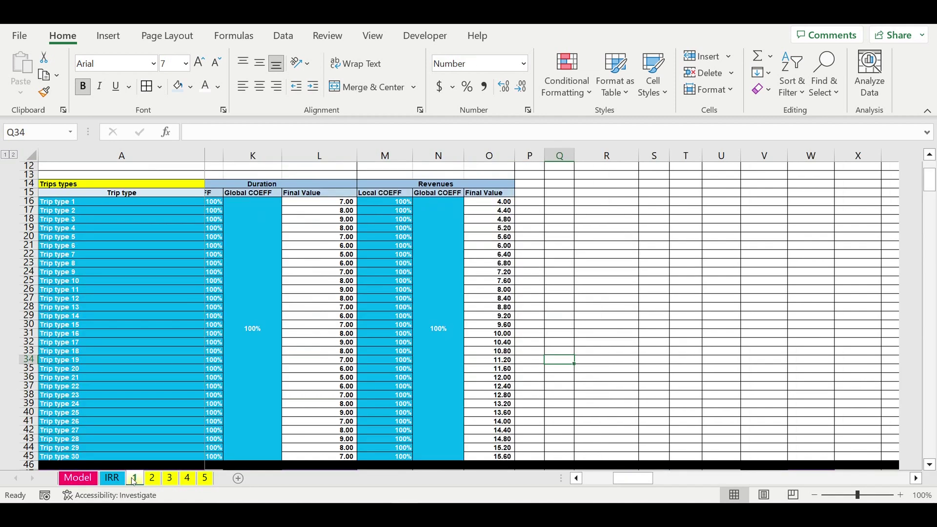
drag(488, 202, 496, 452)
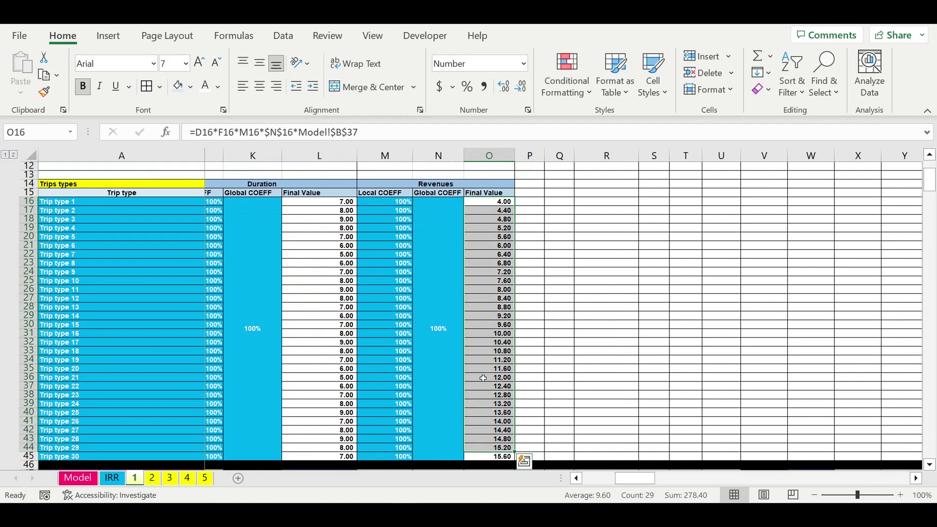
click(500, 317)
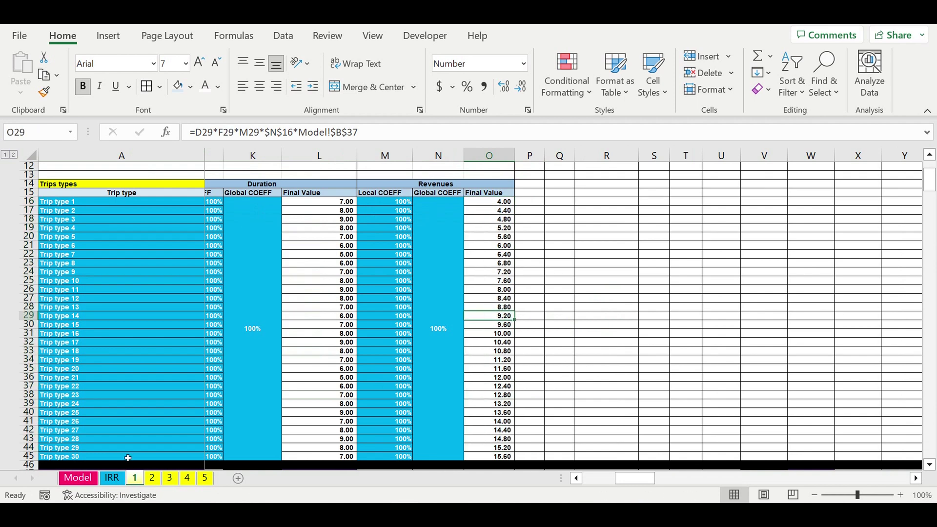
Set the Revenues coefficient in B37 of the Model sheet to 100%
click(83, 480)
click(292, 393)
click(322, 364)
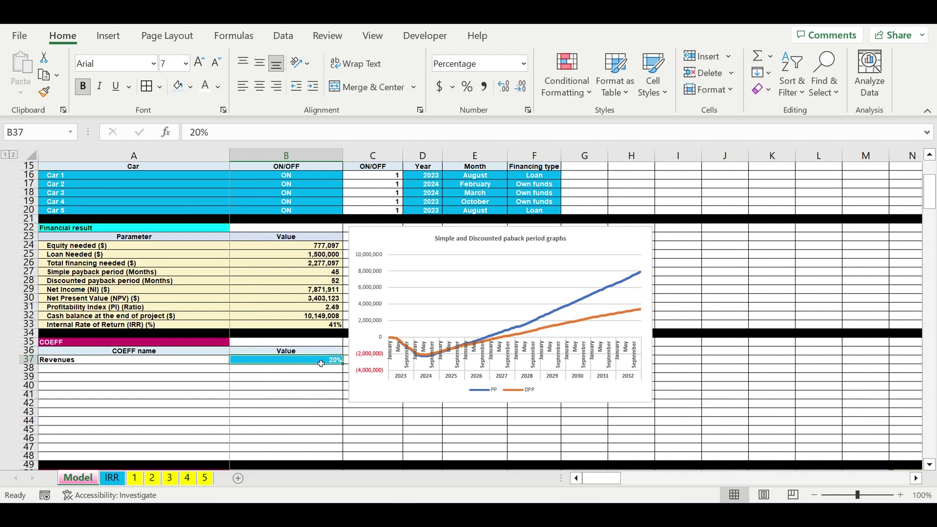
text(100)
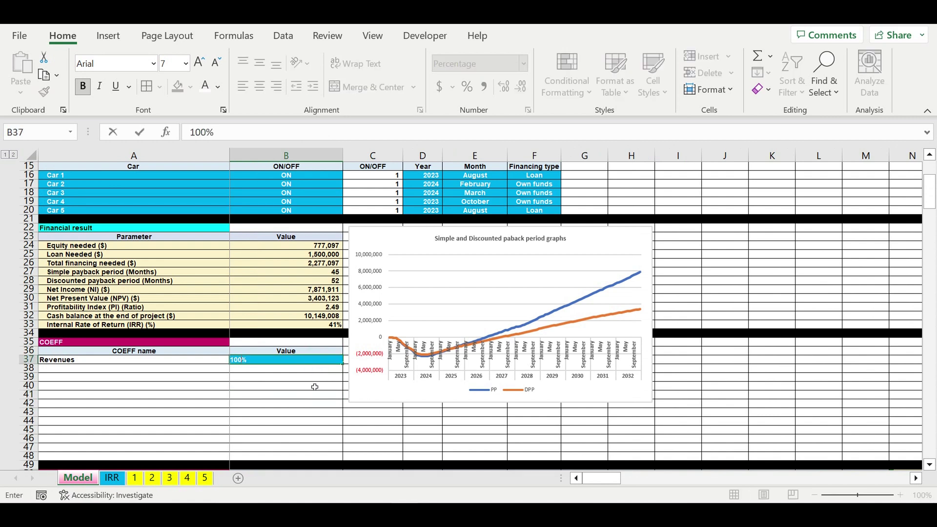
click(315, 387)
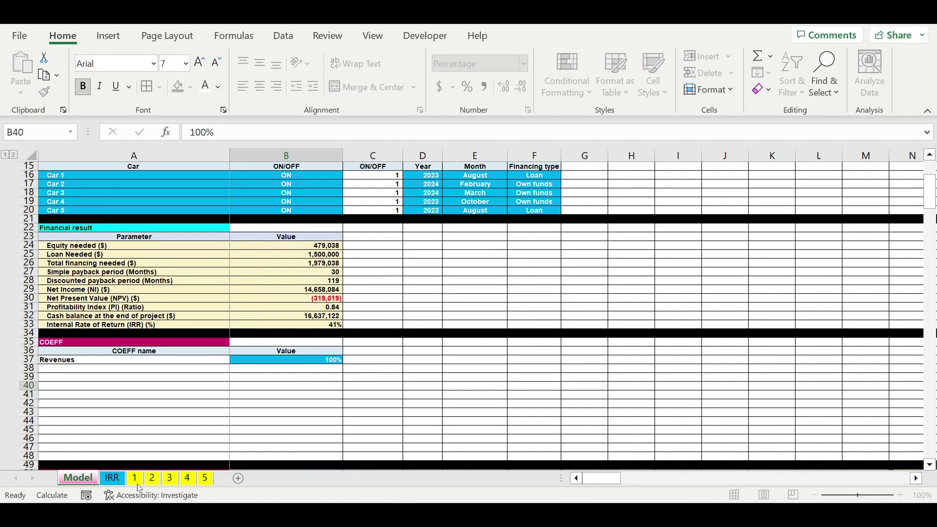
Copy the *Model!$B$37 part of the Revenues Final Value formula in O16 on sheet 1, leaving the formula as it is
click(137, 479)
click(492, 202)
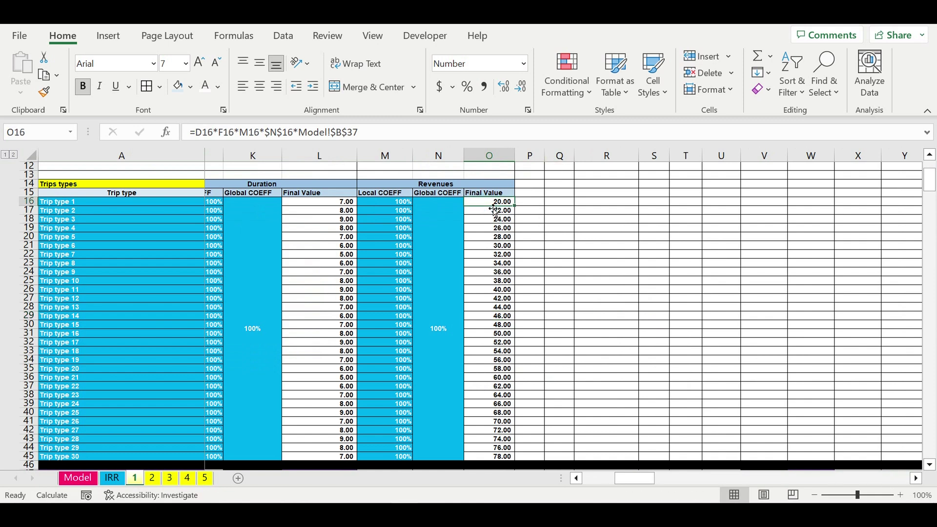
click(392, 133)
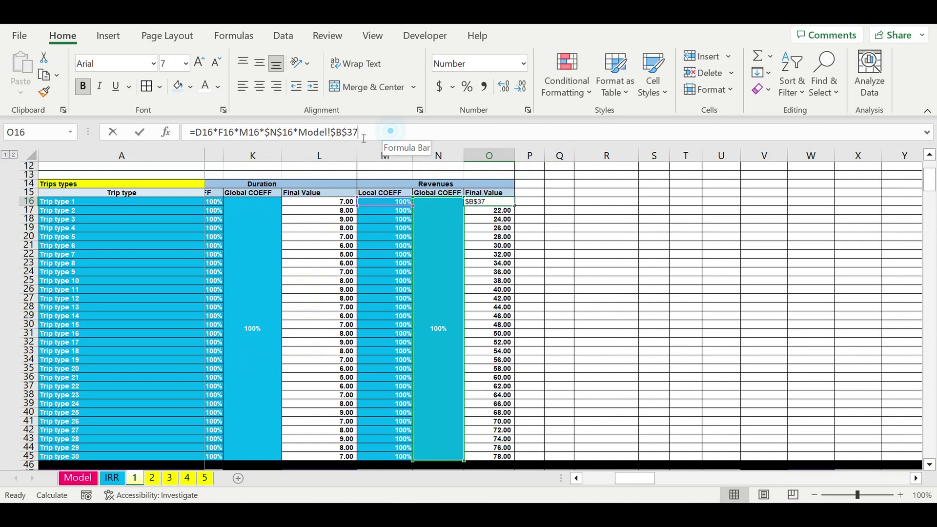
drag(294, 135, 404, 139)
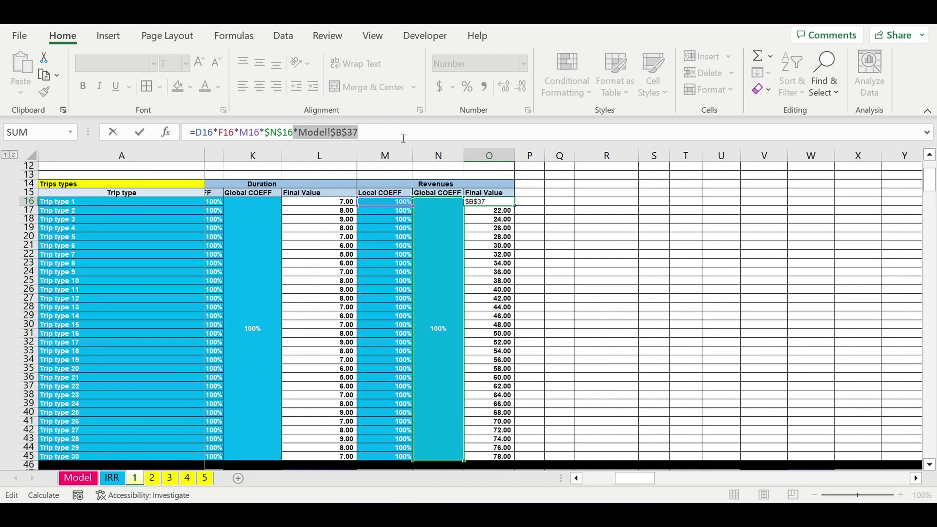
key(ctrl+c)
key(Return)
key(Down)
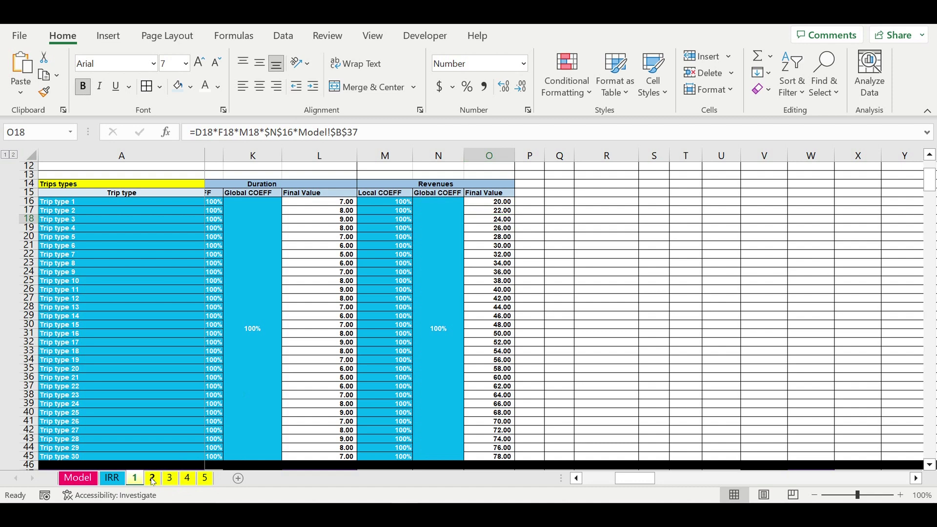
Extend the Revenues Final Value formula in O16 on sheet 2 to =D16*F16*M16*$N$16*Model!$B$37 and fill it down to O45
click(152, 479)
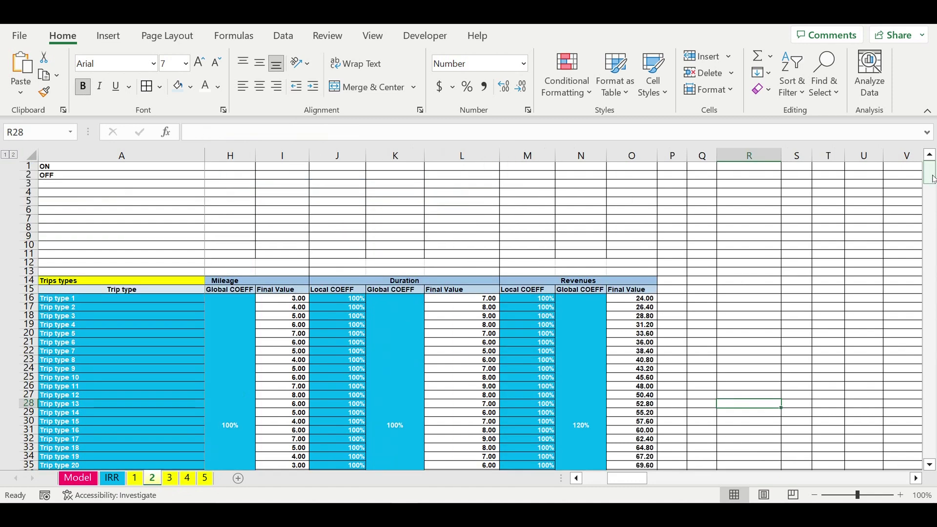
click(634, 299)
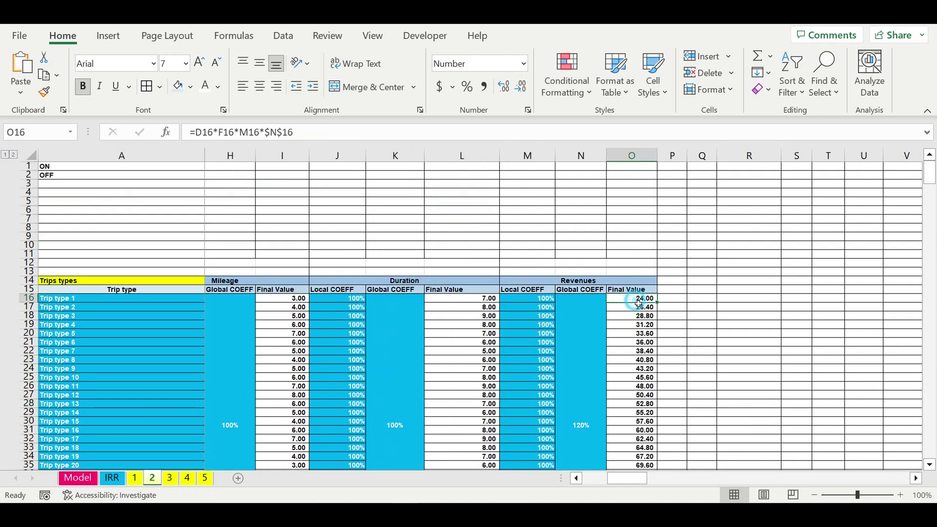
click(327, 137)
key(ctrl+v)
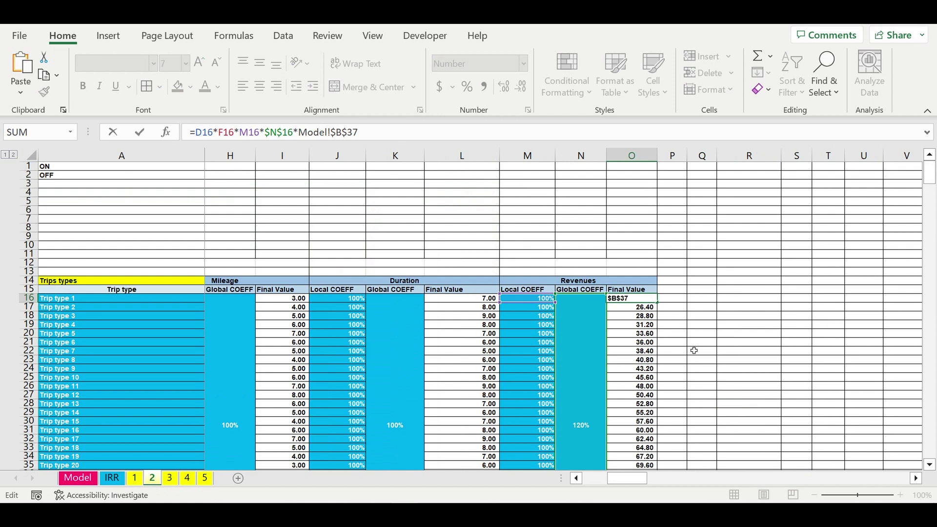
key(Return)
click(651, 316)
click(640, 300)
drag(662, 307, 643, 457)
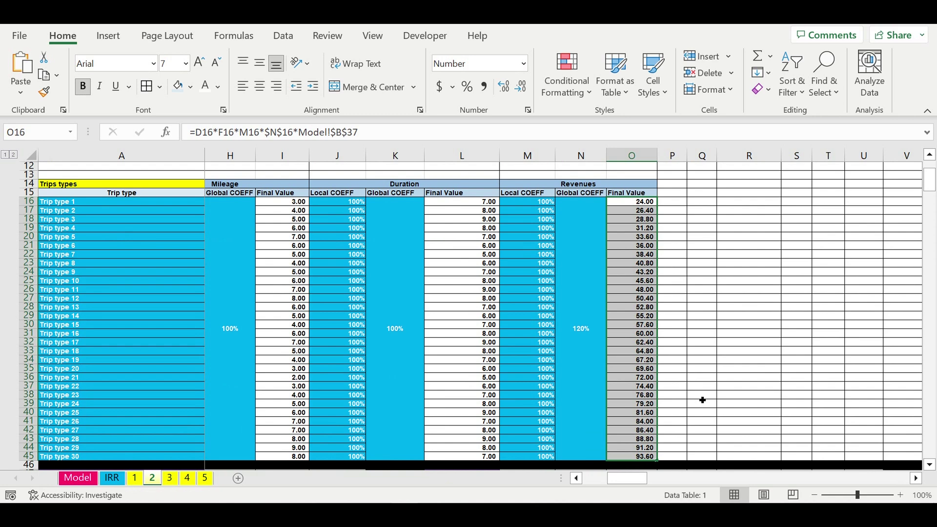
click(702, 399)
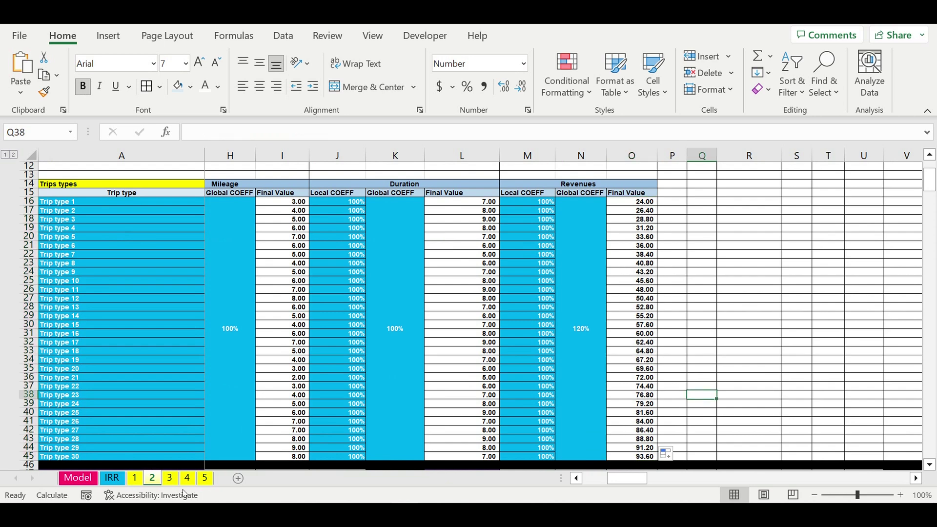
Extend the Revenues Final Value formula in O16 on sheet 3 to =D16*F16*M16*$N$16*Model!$B$37 and fill it down to O45
click(170, 479)
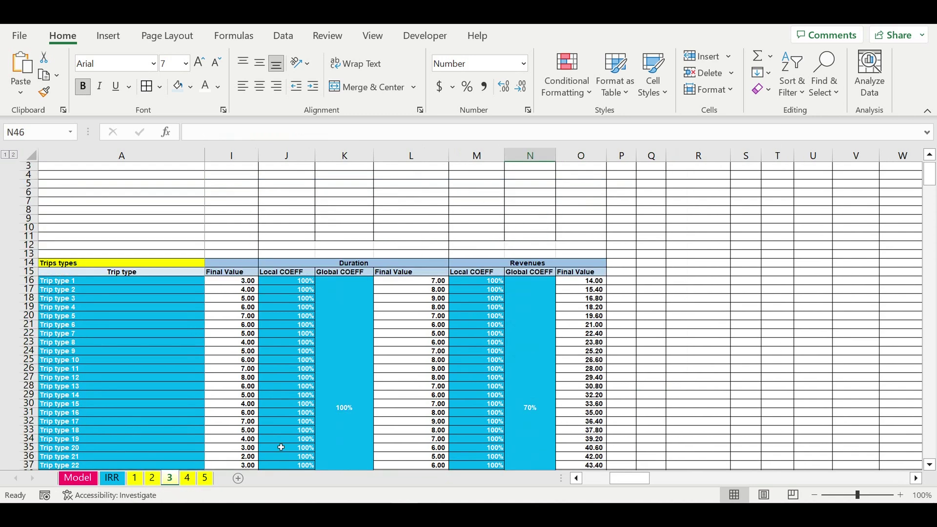
click(586, 282)
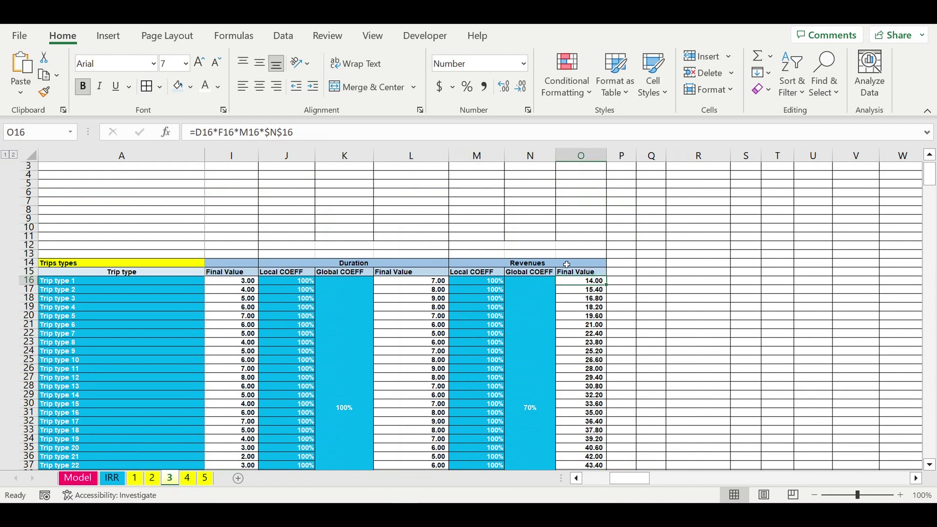
click(332, 136)
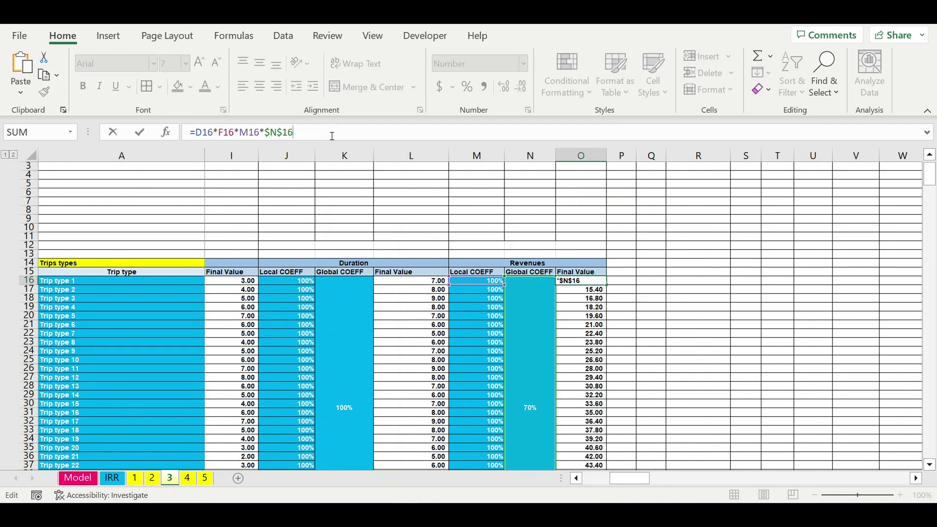
text(*Model!$B$37)
key(Return)
key(Return)
click(588, 282)
drag(613, 289, 616, 459)
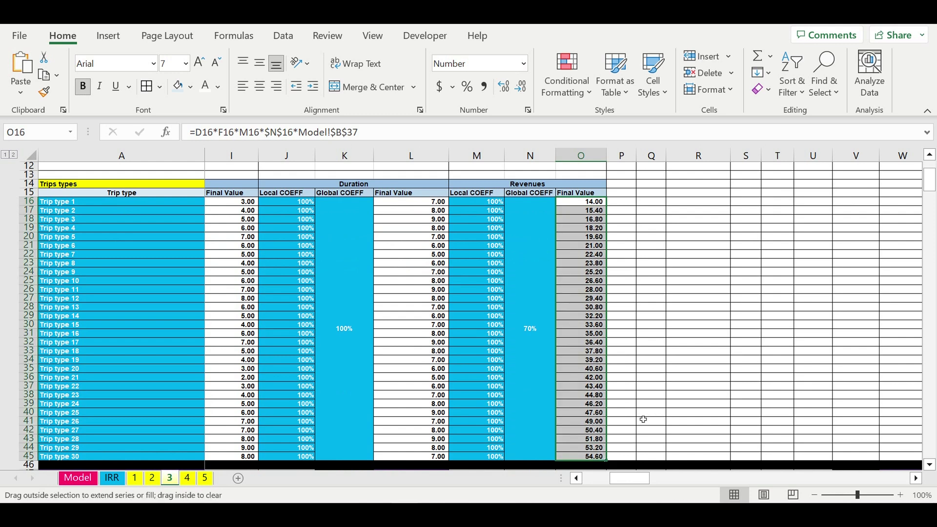
Extend the Revenues Final Value formula in O16 on sheet 4 to =D16*F16*M16*$N$16*Model!$B$37 and fill it down to O45
click(192, 483)
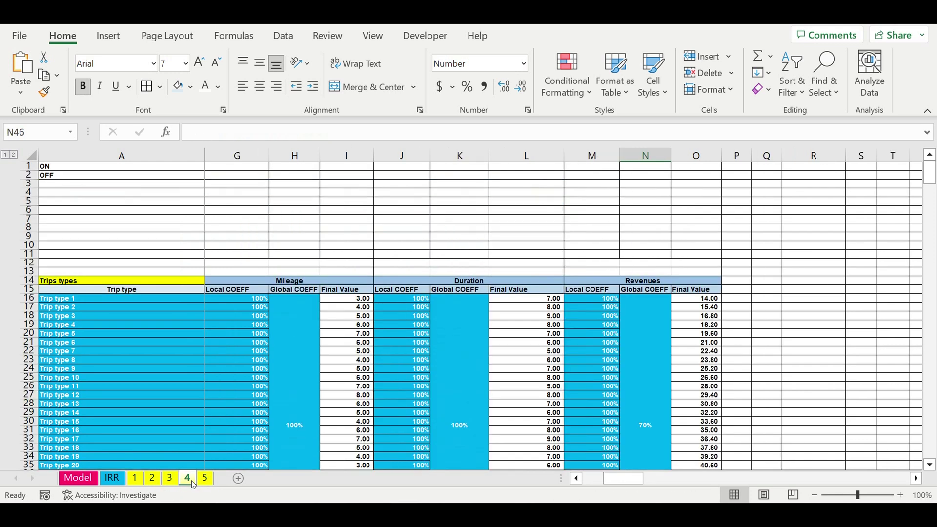
click(716, 300)
click(331, 139)
key(ctrl+v)
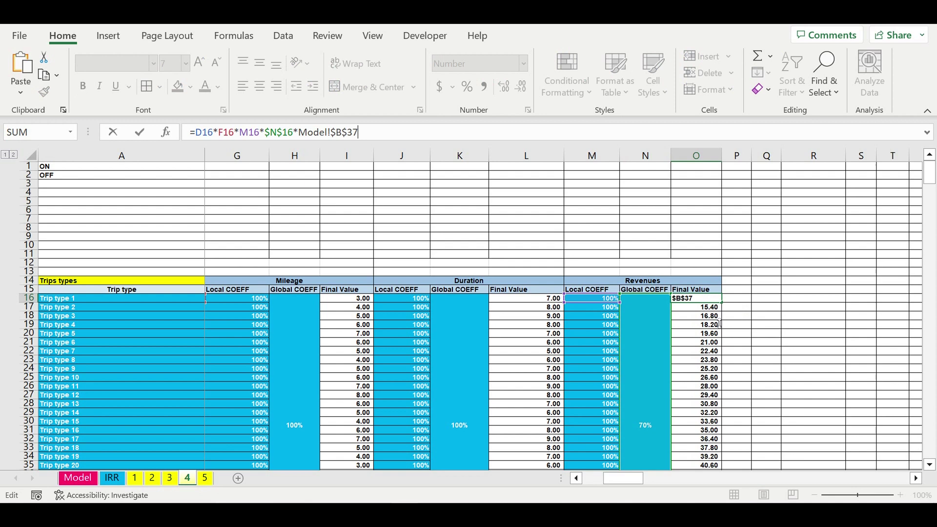
key(ctrl+Return)
drag(725, 308, 751, 446)
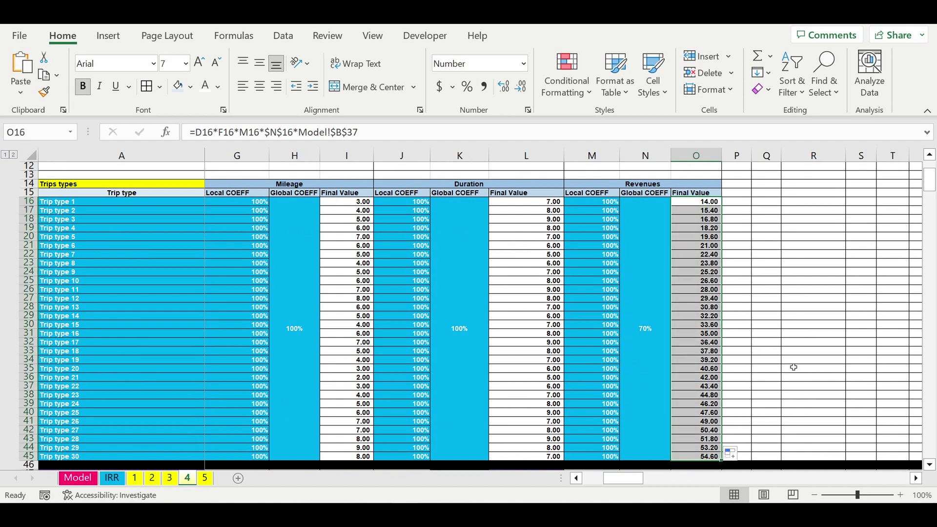
click(810, 361)
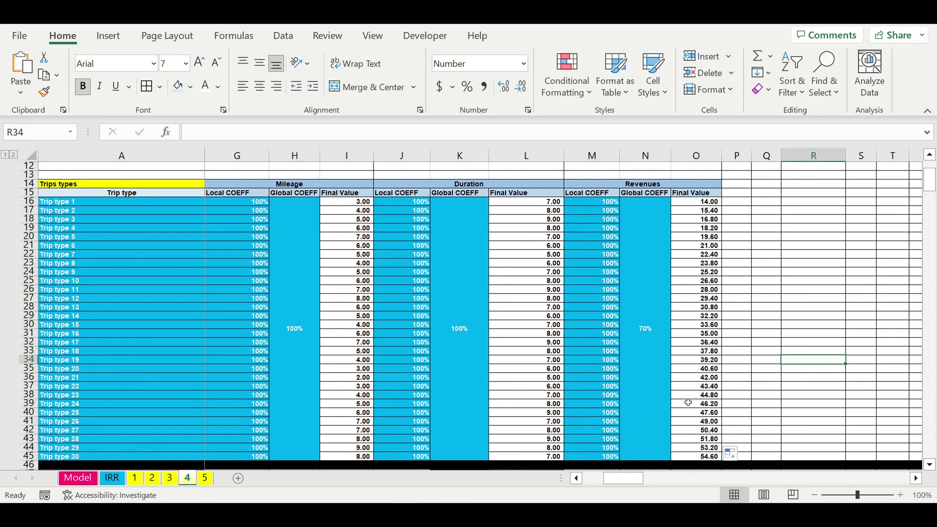
Append *Model!$B$37 to the Revenues Final Value formula in O16 on sheet 5 and fill it down to O45
click(206, 480)
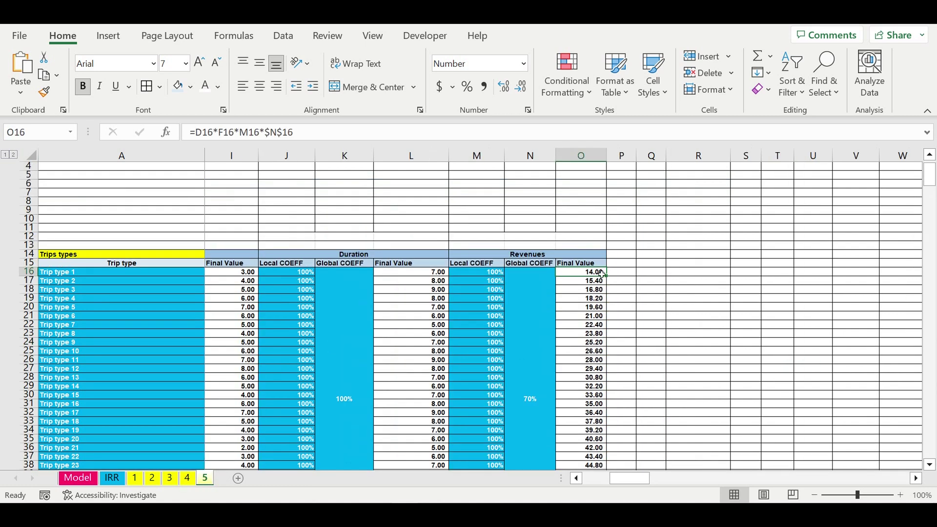
click(313, 138)
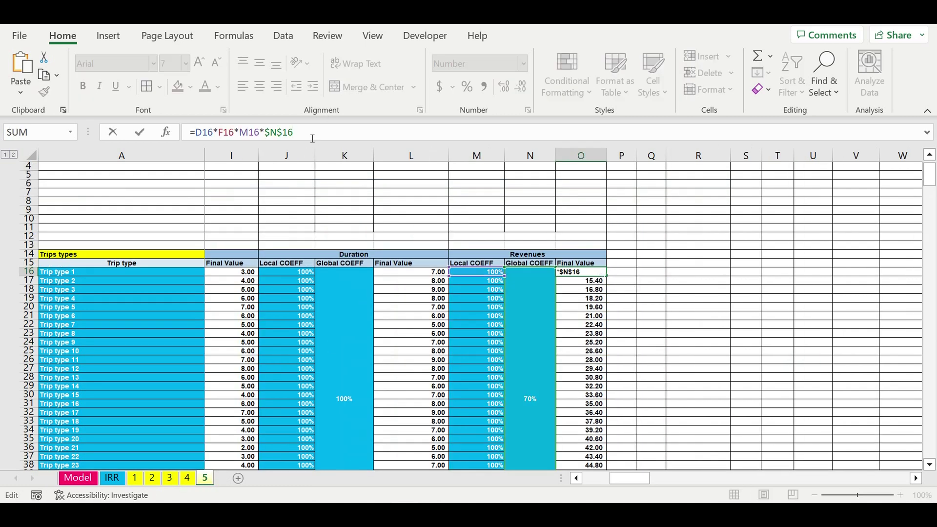
key(ctrl+v)
key(Return)
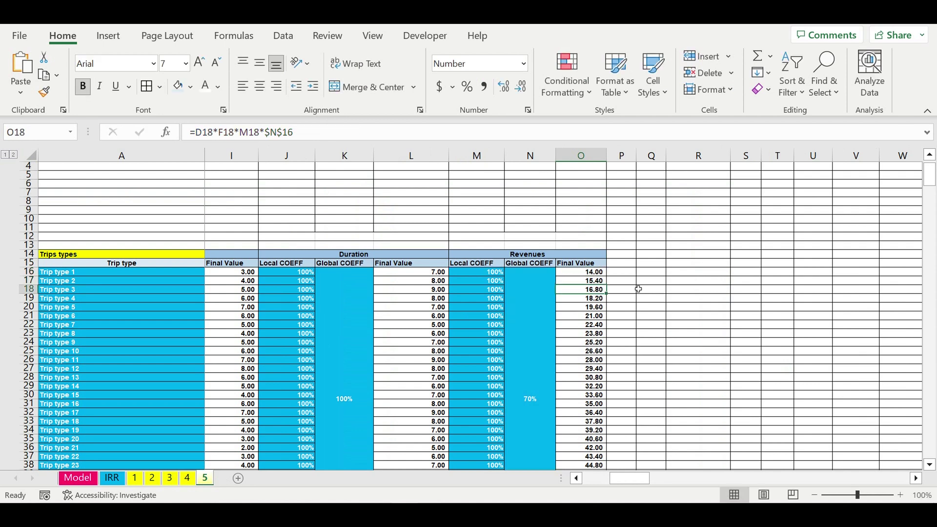
click(578, 275)
drag(618, 318, 621, 459)
click(658, 406)
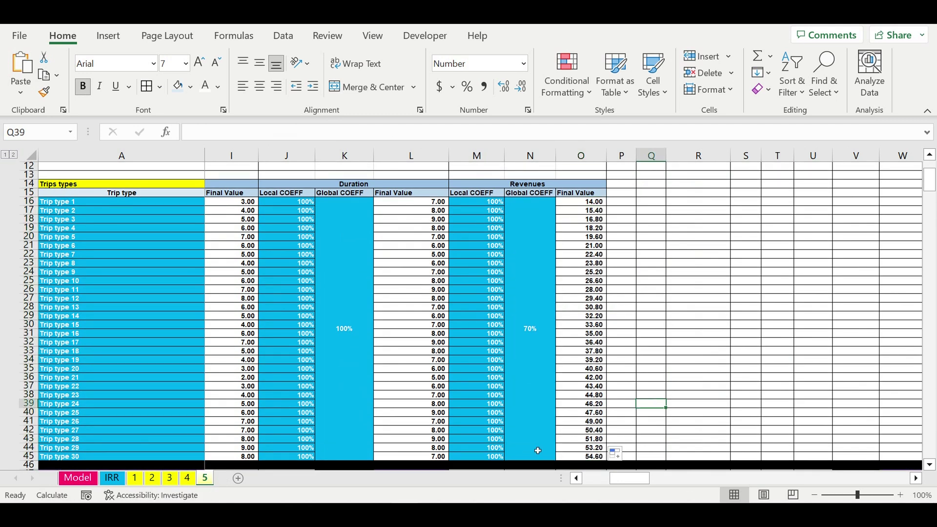
Check the Revenues Final Value formula in O37 on sheet 4, and return to the Model sheet
click(187, 478)
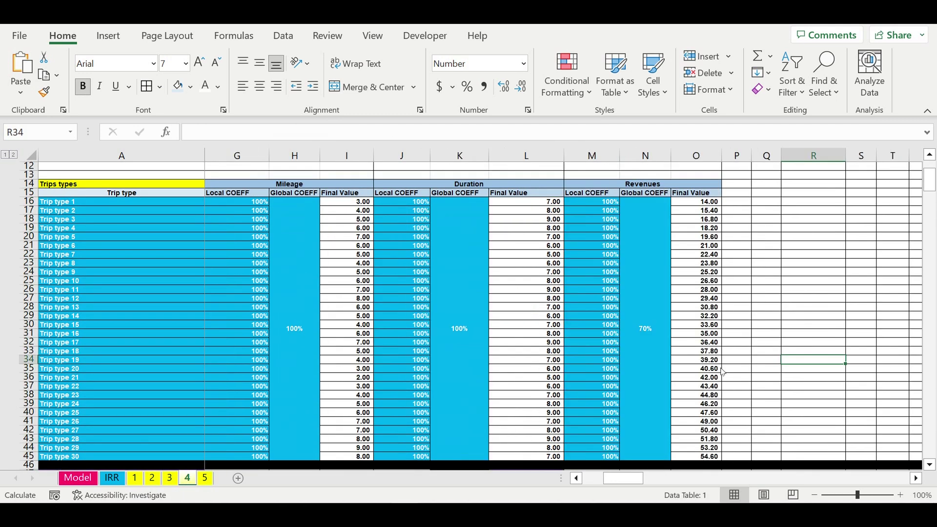
click(711, 352)
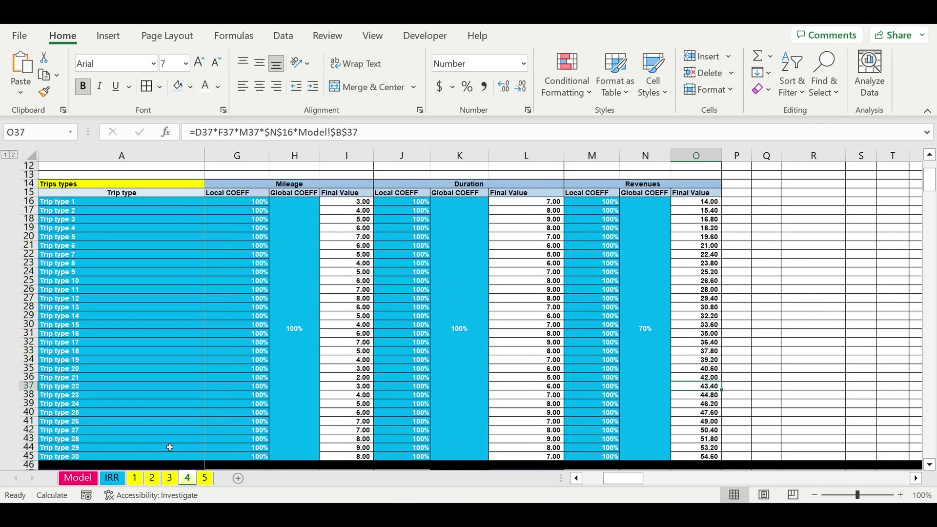
click(78, 479)
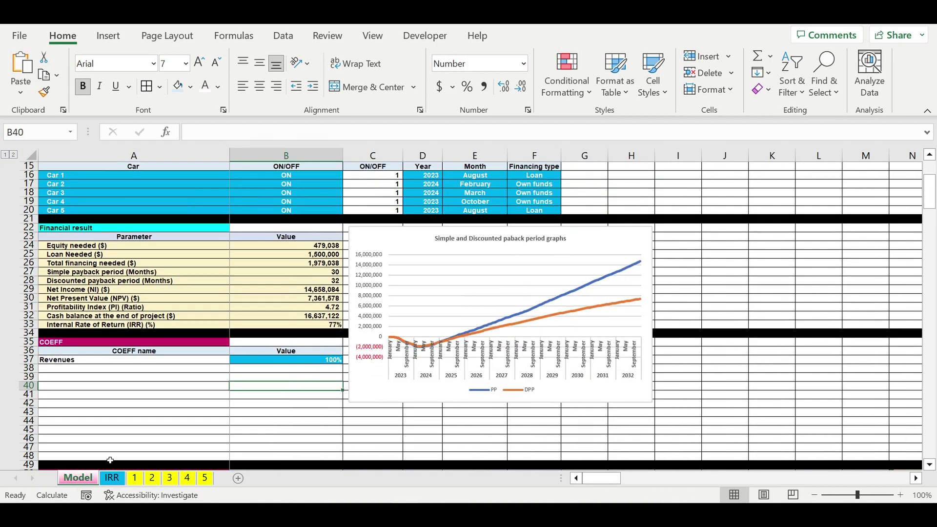
Set the Revenues coefficient in B37 on the Model sheet to 80% to test its effect on the Financial result
click(774, 377)
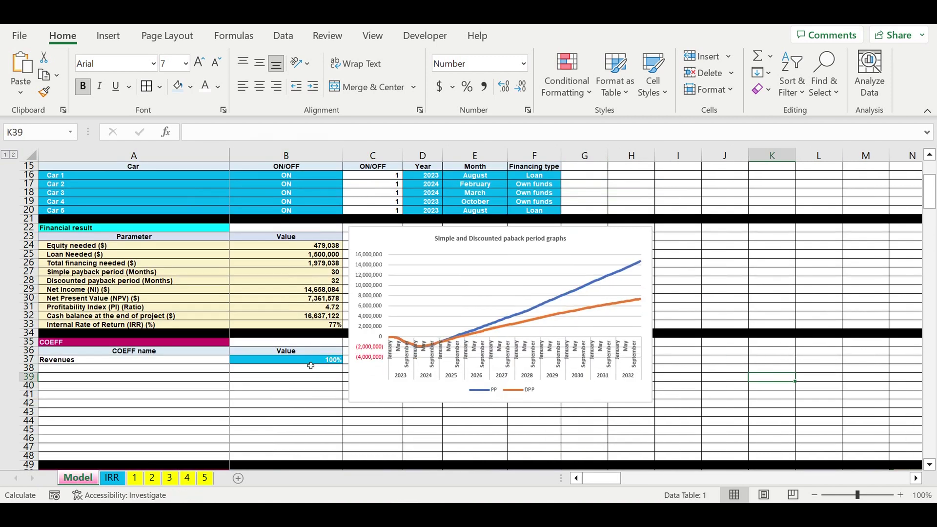
click(300, 361)
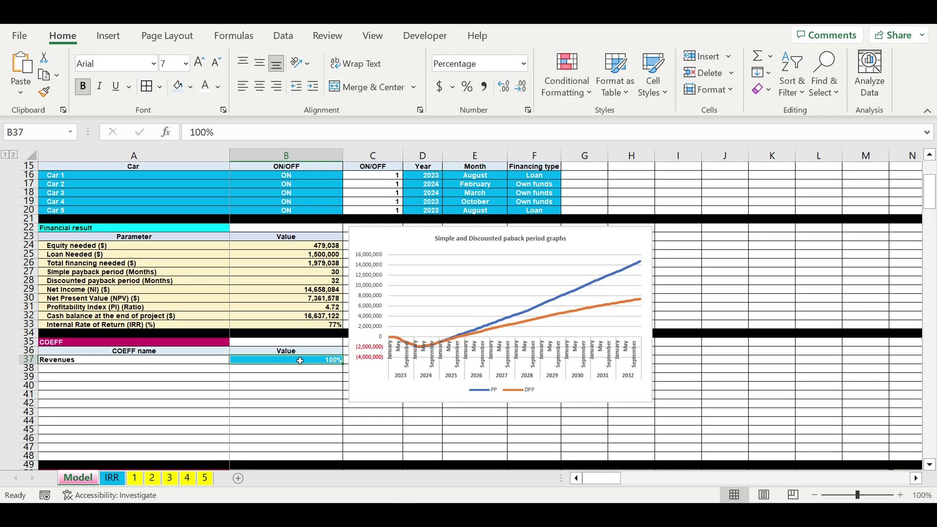
text(80)
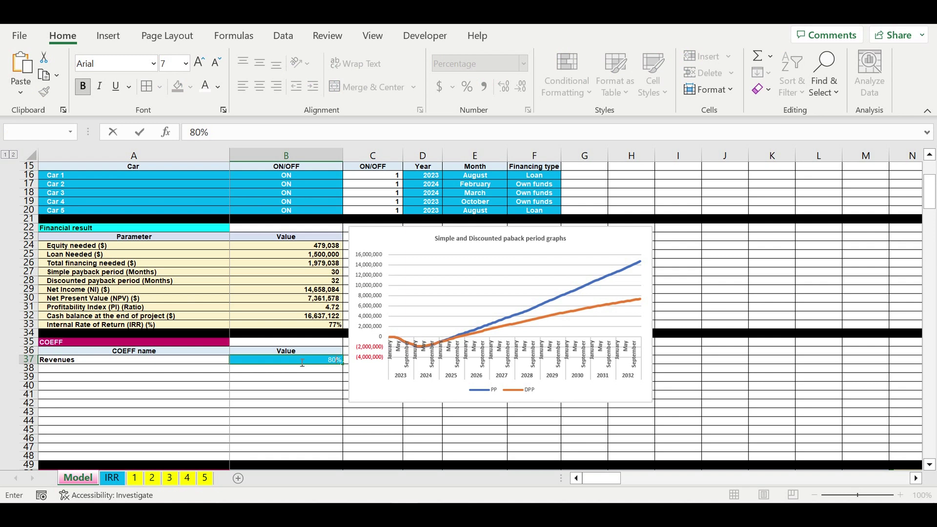
key(Return)
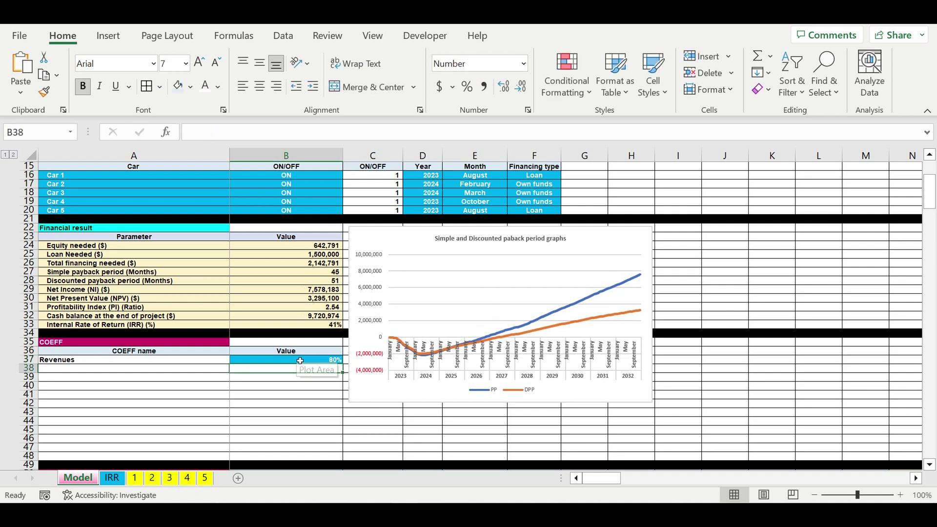
Set the Revenues coefficient in B37 back to 100%
click(318, 361)
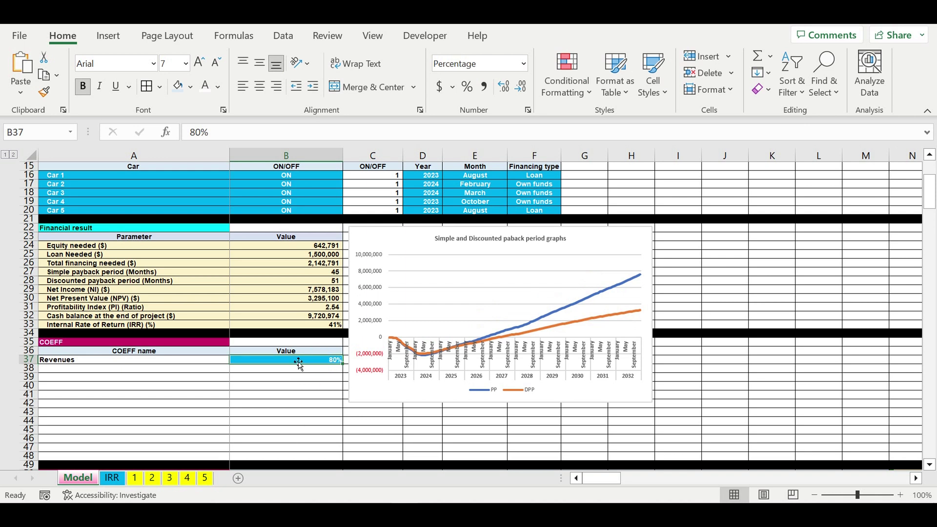
text(100)
click(308, 404)
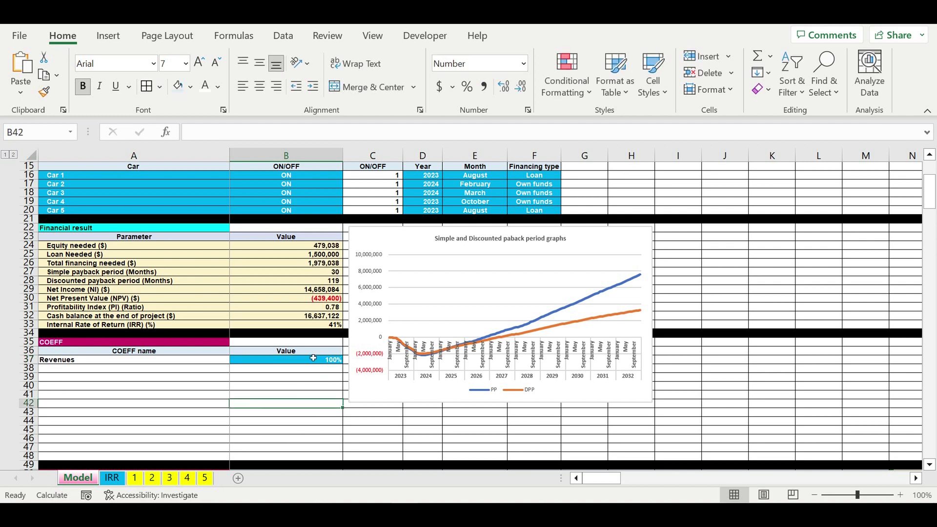
click(323, 362)
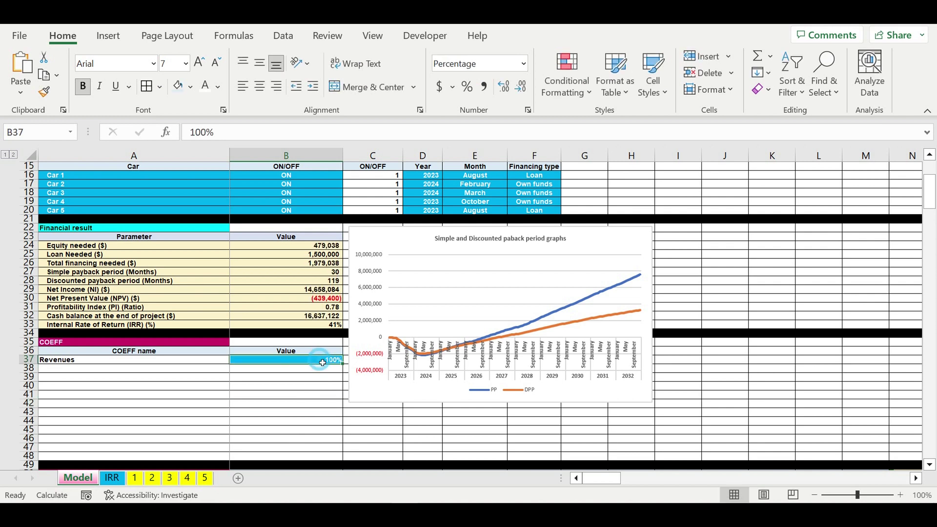
Set the Revenues Global COEFF in N16 on sheet 4 to 100% and return to the Model sheet
click(188, 478)
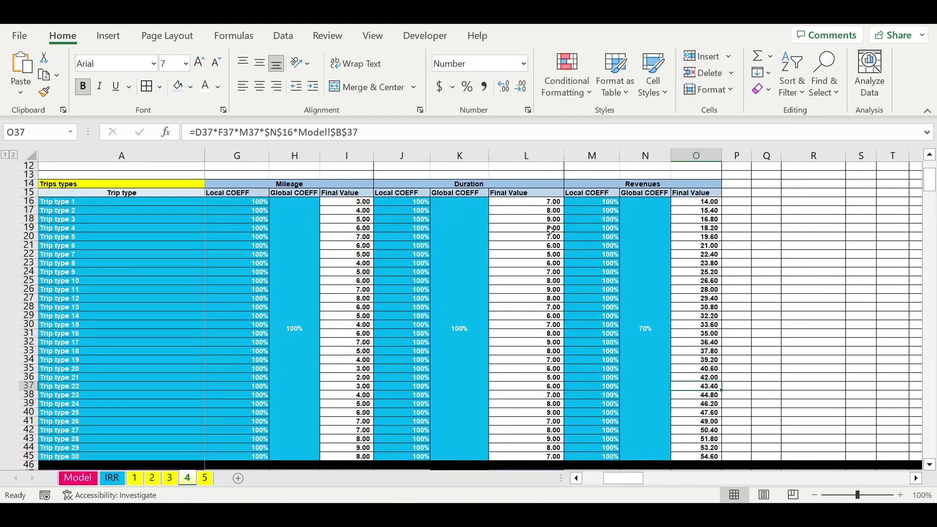
click(657, 314)
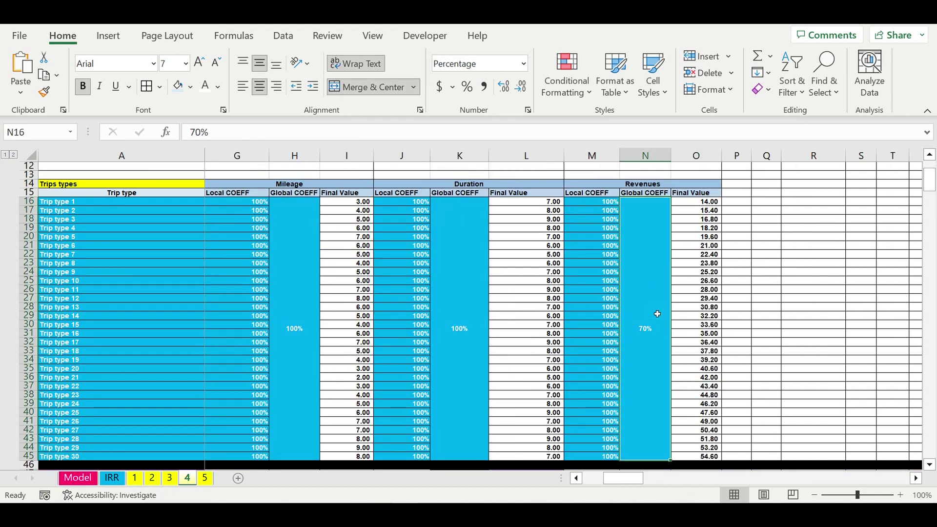
text(100)
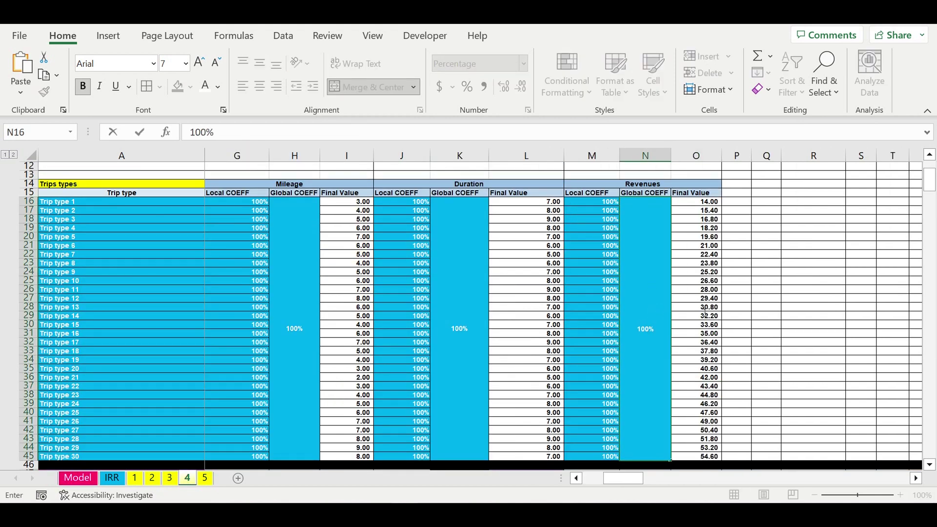
key(Return)
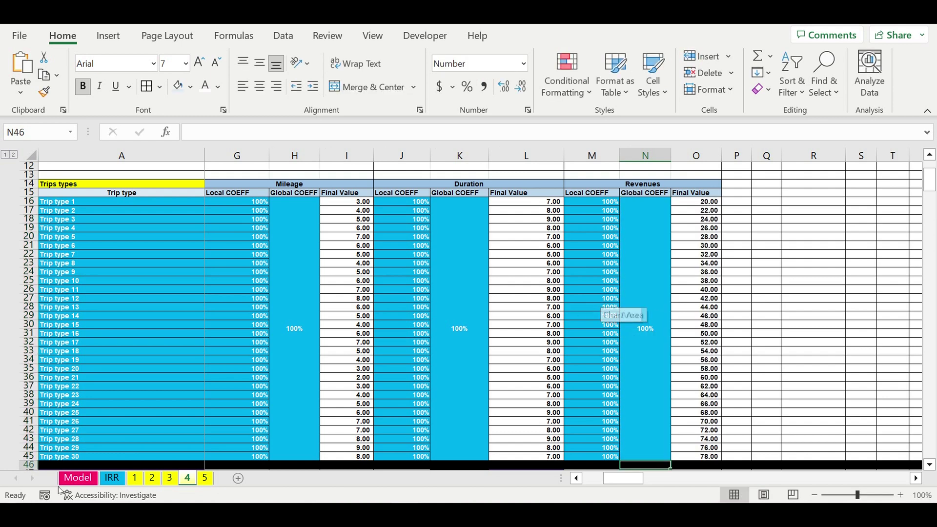
click(74, 480)
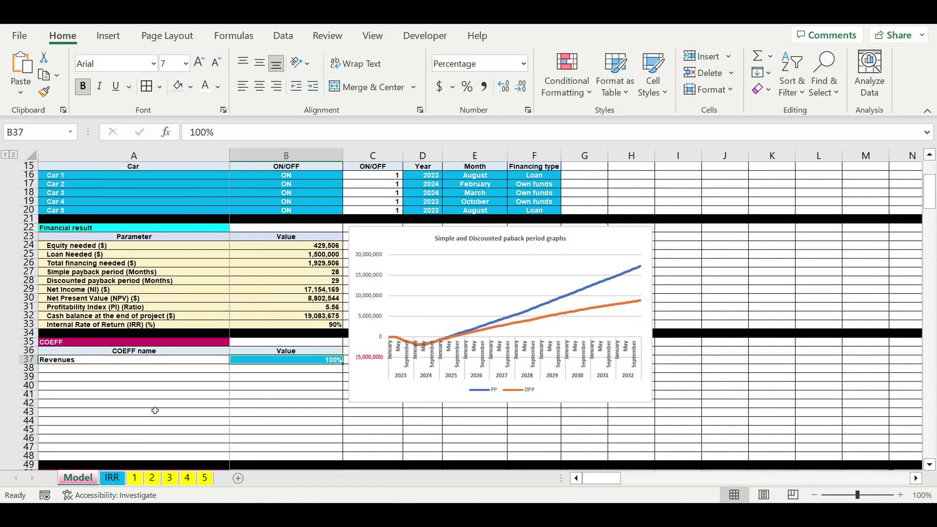
click(287, 394)
click(303, 363)
click(296, 385)
click(318, 362)
click(62, 363)
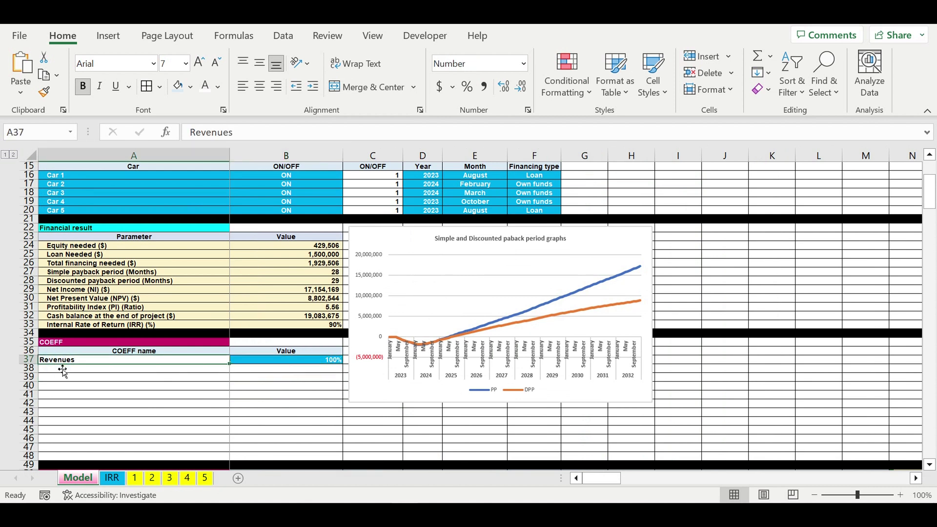
Add an "Amount of trips" coefficient in row 38 of the COEFF table, filling its value down from the Revenues coefficient in B37
click(53, 370)
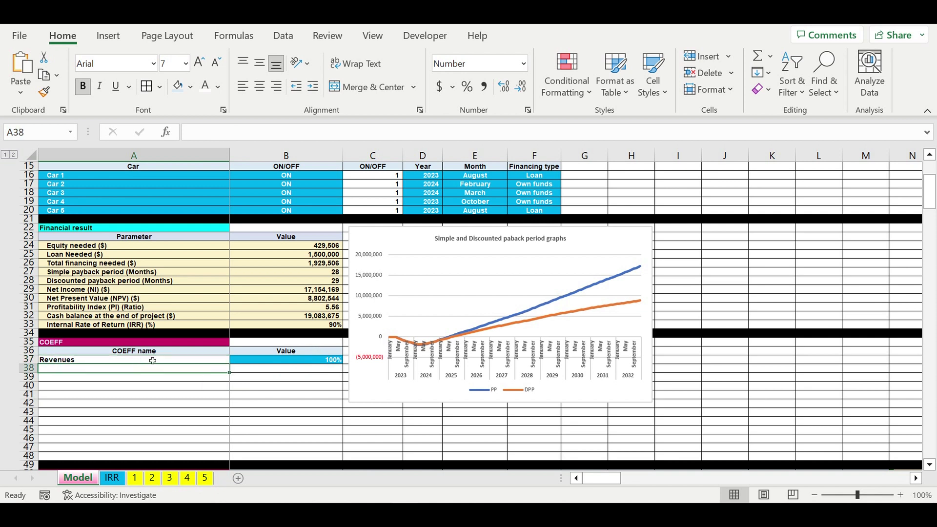
text(Amount of trips)
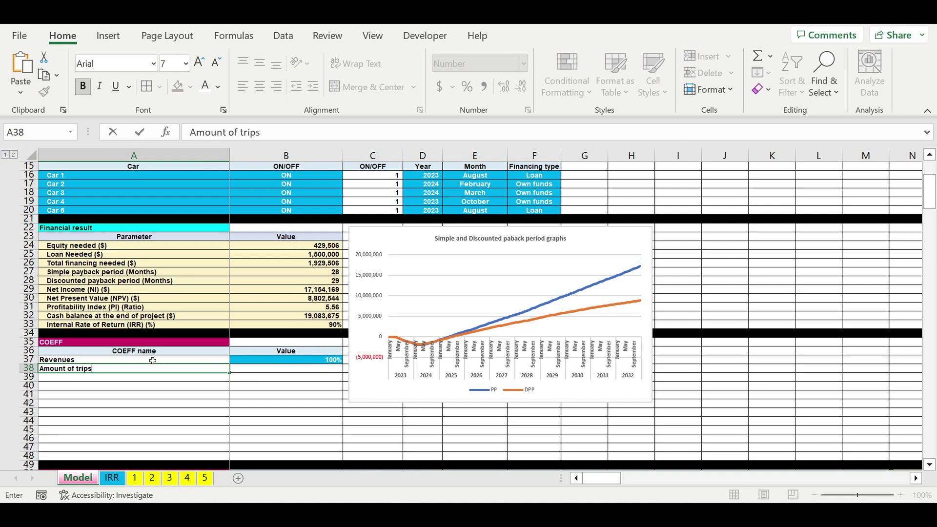
key(Return)
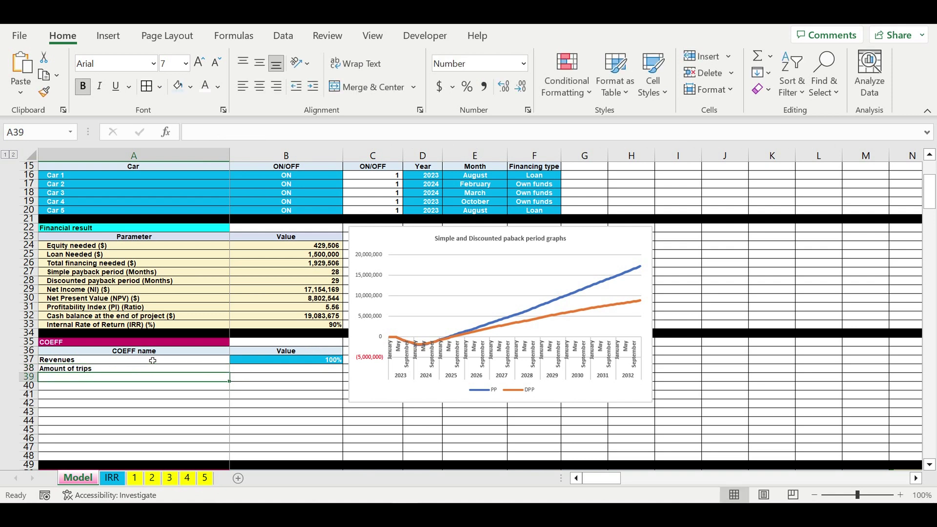
click(293, 369)
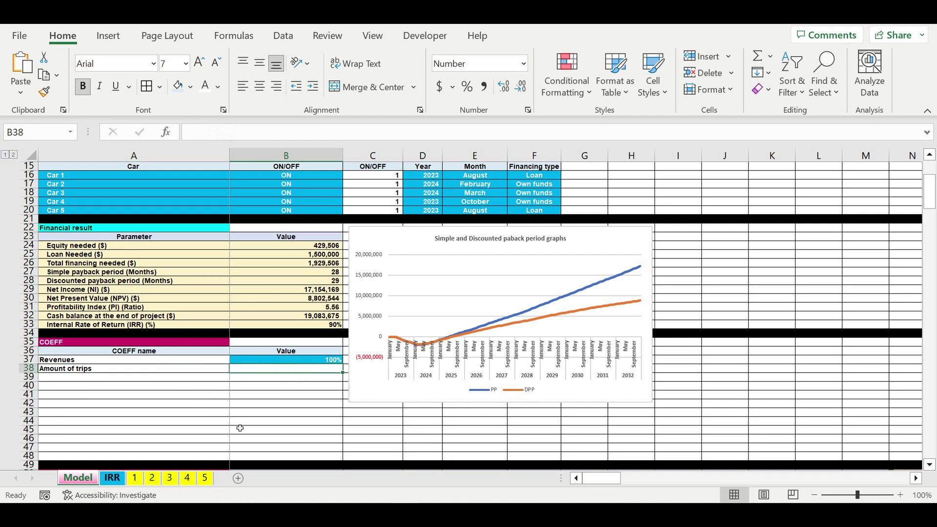
click(320, 363)
mouse_move(343, 364)
mouse_down()
mouse_move(356, 383)
mouse_move(342, 371)
mouse_up()
click(296, 404)
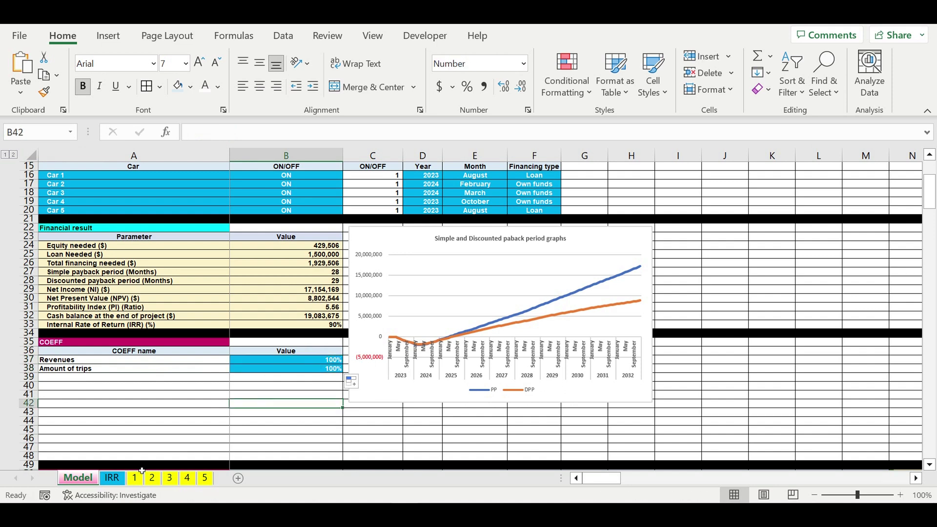
On sheet 1, extend Monday's Global COEFF formula in D49 to =F84*Model!B38, copying the added *Model!B38 part for reuse
click(136, 480)
drag(644, 478, 605, 477)
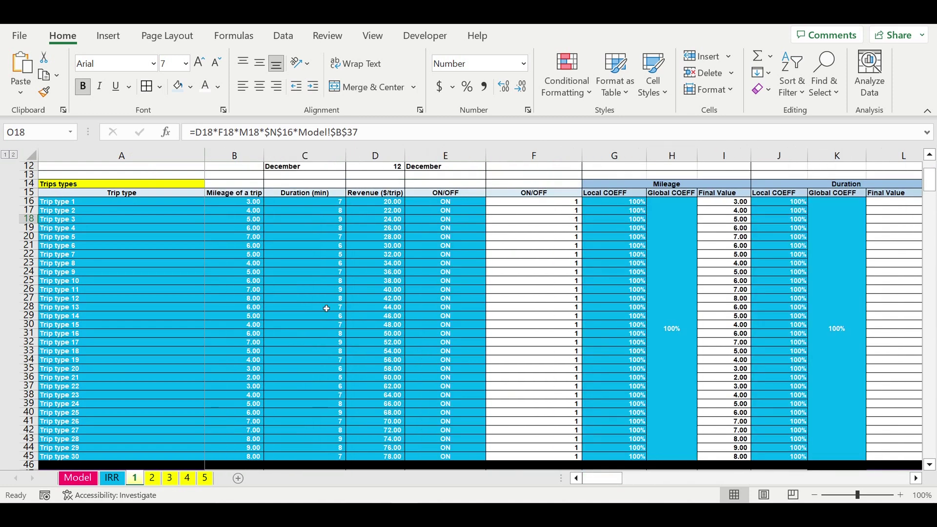
scroll(327, 309, down, 8)
scroll(326, 312, down, 1)
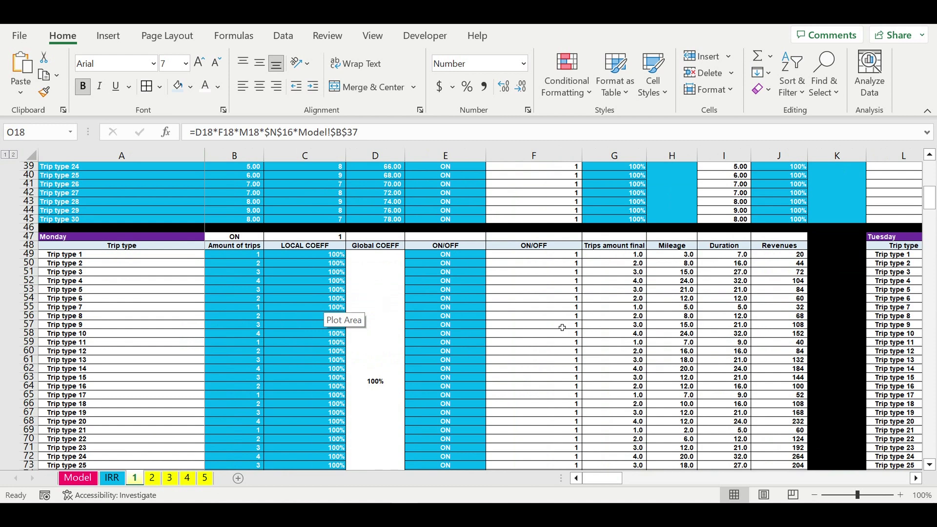
click(377, 295)
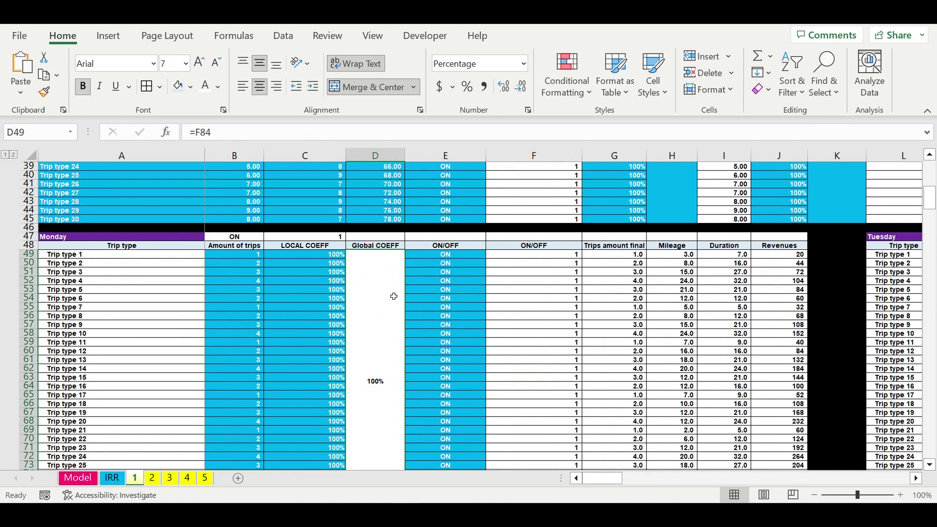
click(241, 137)
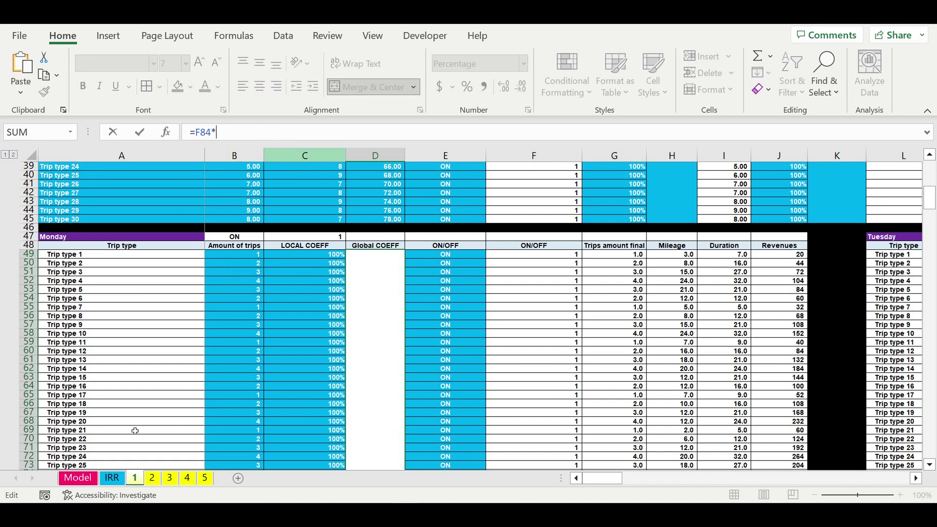
click(79, 478)
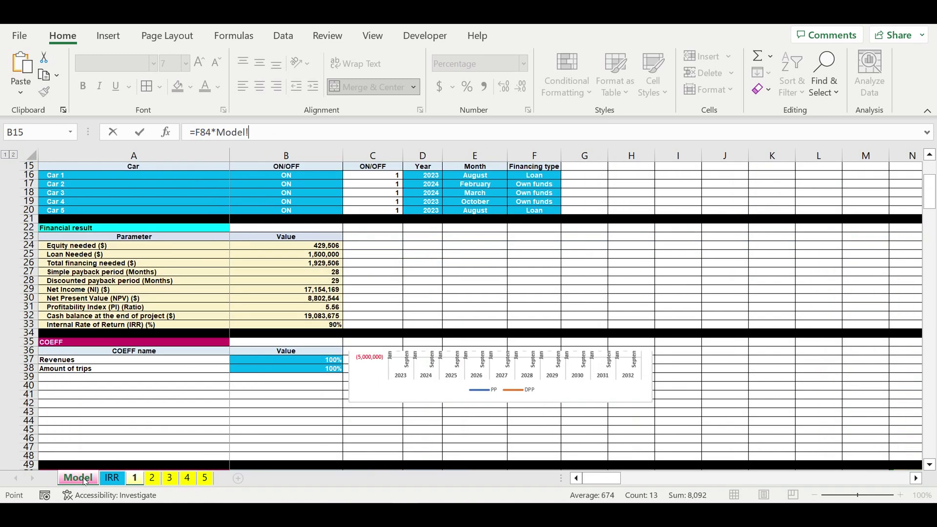
click(311, 373)
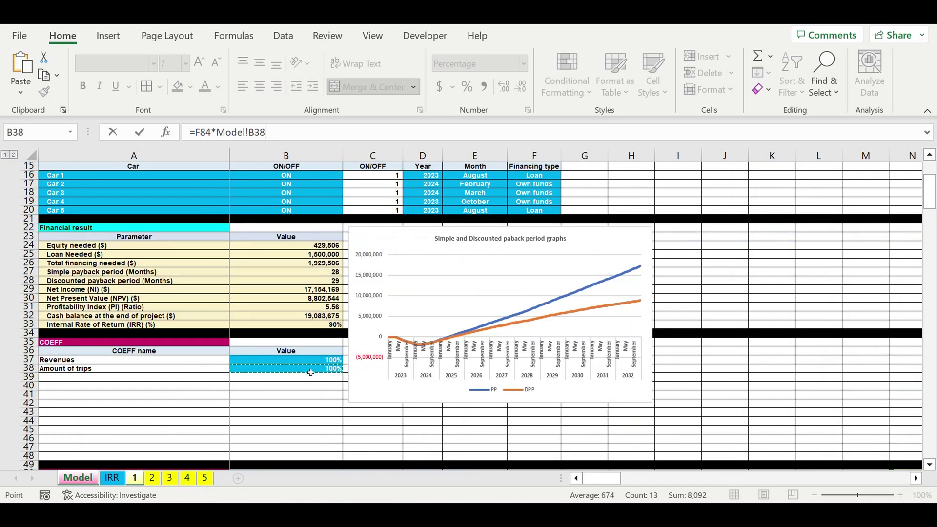
drag(266, 132, 212, 136)
key(ctrl+c)
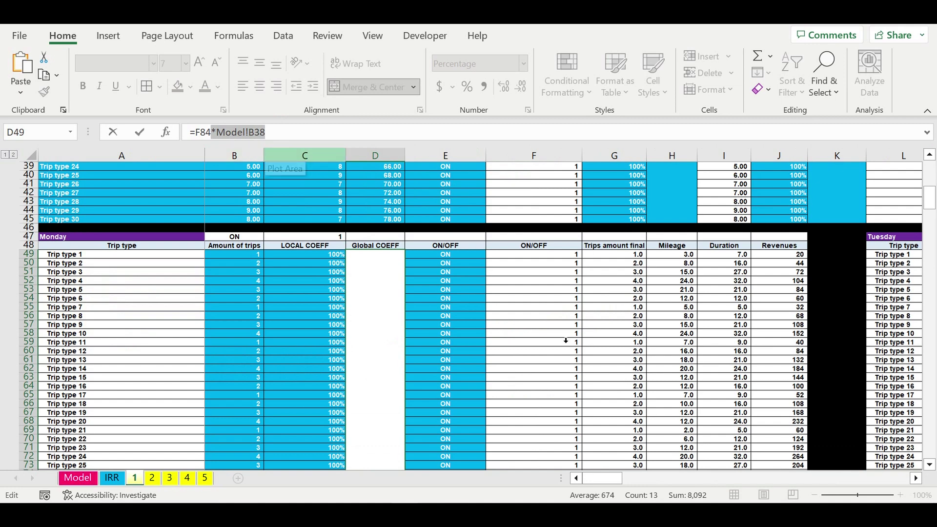
key(Return)
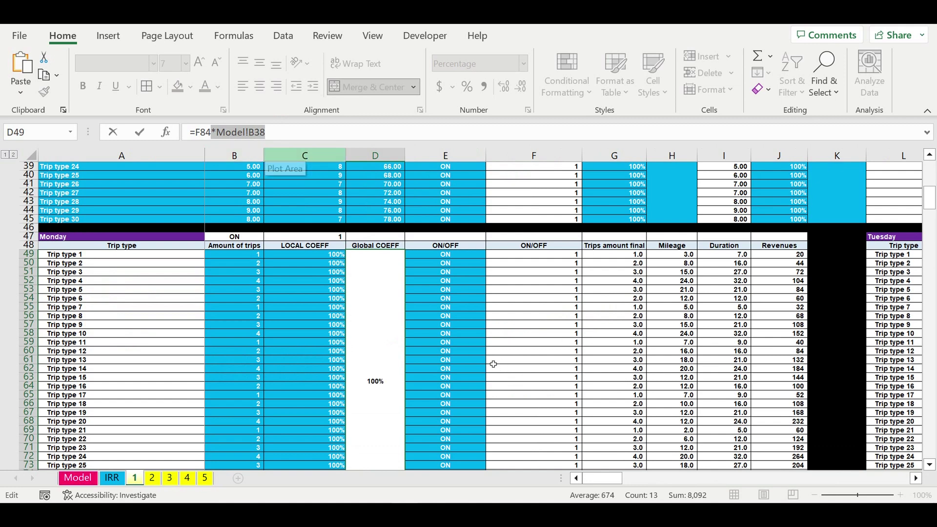
click(374, 314)
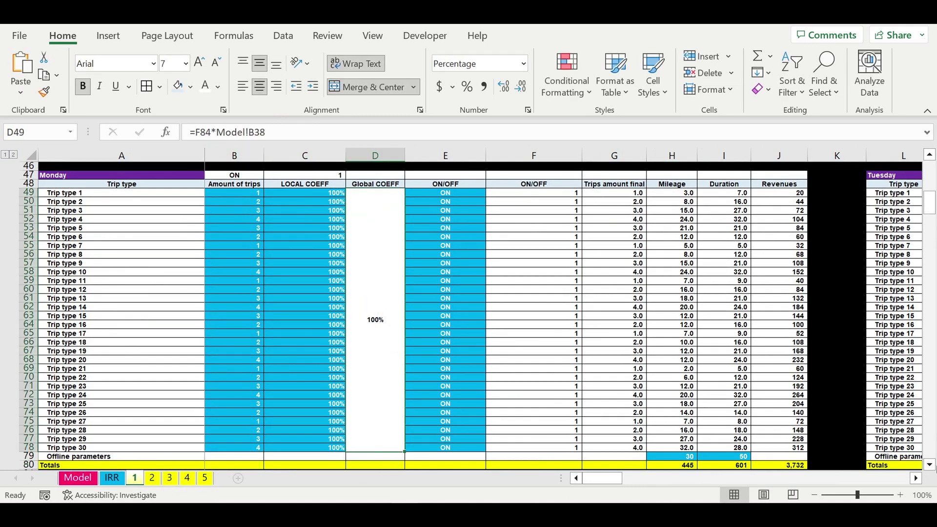
Extend Tuesday's Global COEFF formula in O49 to =F85*Model!B38
click(916, 479)
click(916, 478)
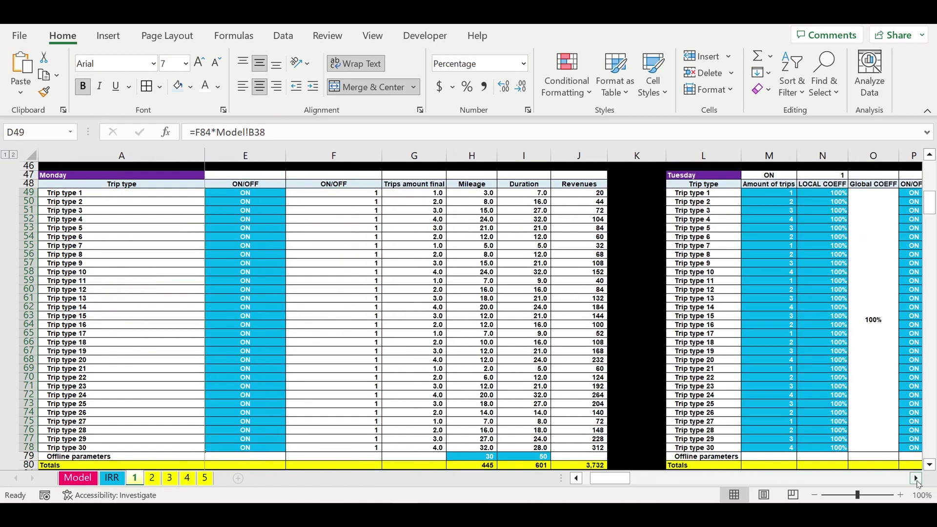
click(586, 329)
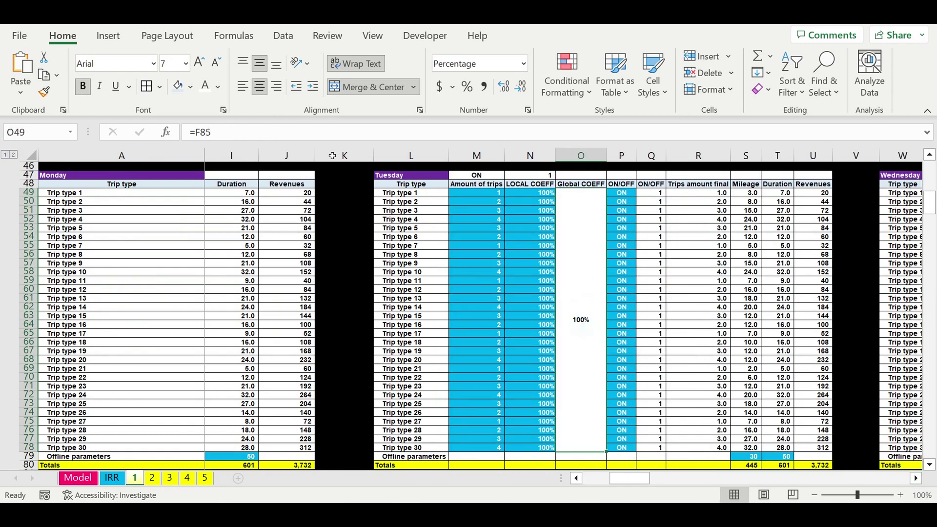
click(228, 139)
text(*Model!B38)
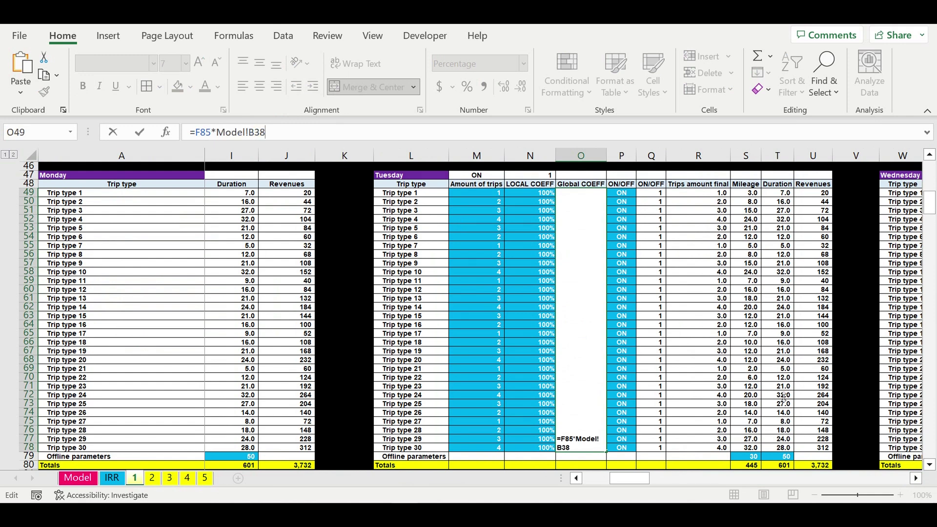
key(Return)
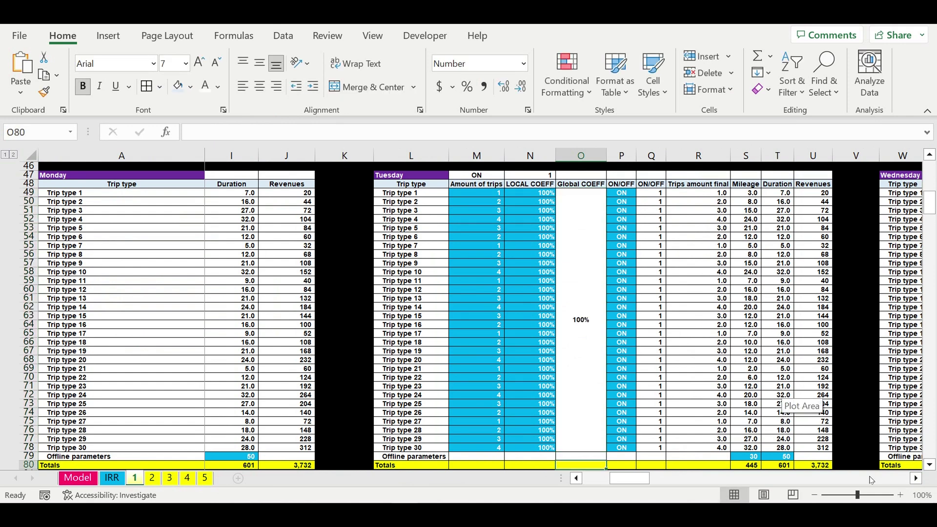
Extend Wednesday's Global COEFF formula in Z49 to =F86*Model!B38
click(917, 478)
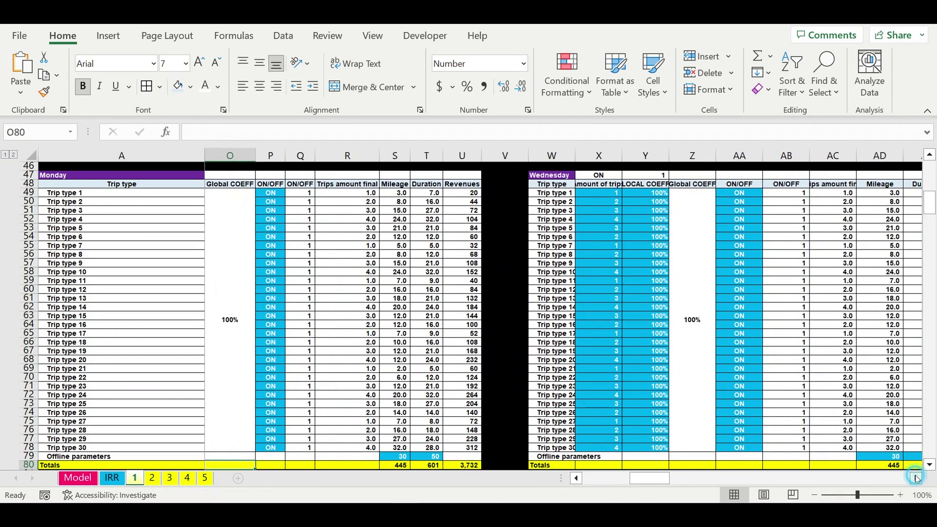
click(650, 316)
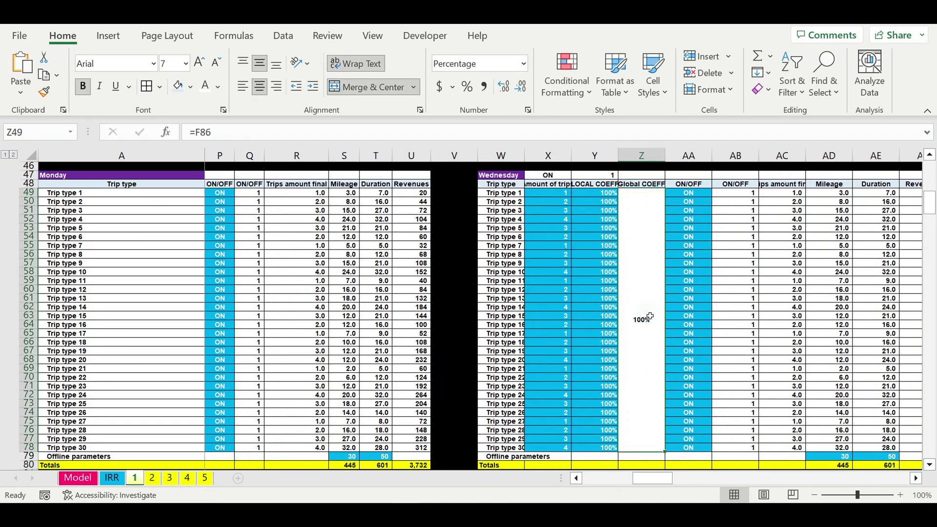
click(239, 141)
text(*Model!B38)
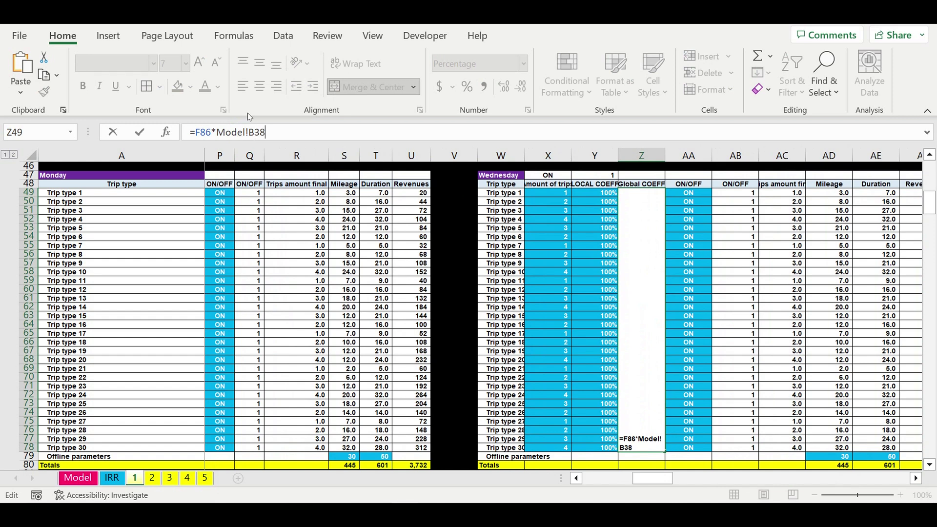
key(Return)
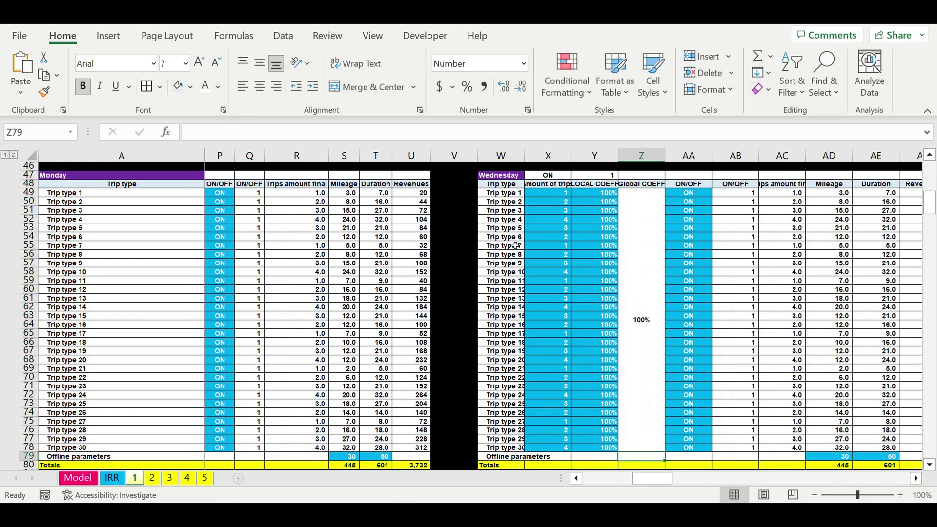
Extend Thursday's Global COEFF formula in AK49 to =F87*Model!B38
drag(661, 479, 686, 484)
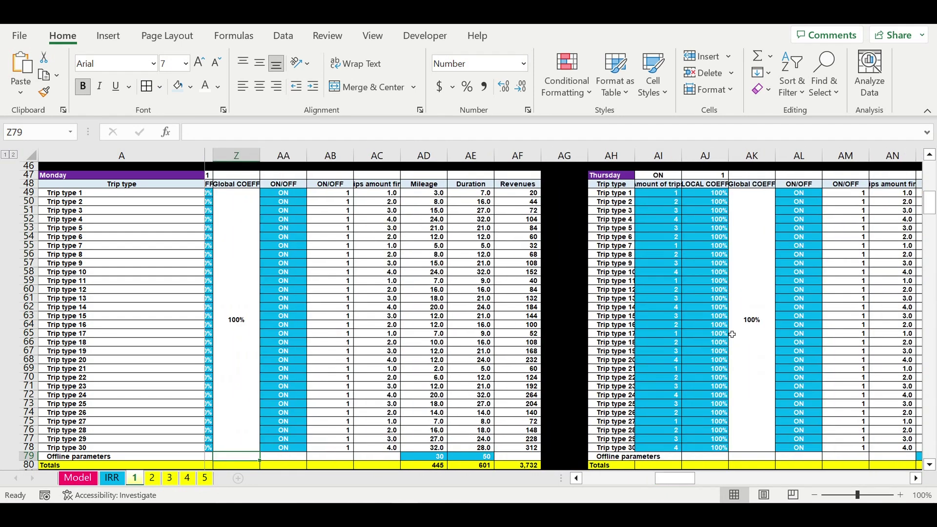
click(750, 321)
click(232, 132)
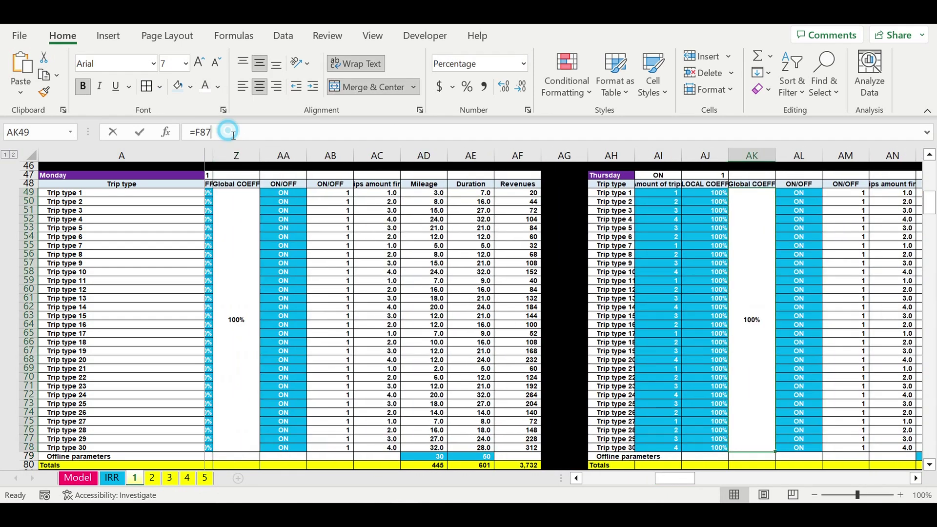
key(ctrl+v)
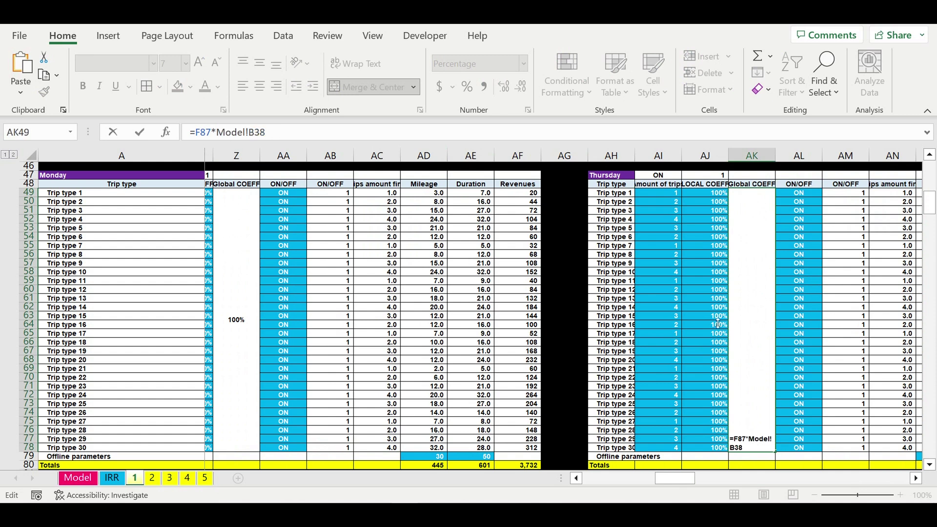
key(Return)
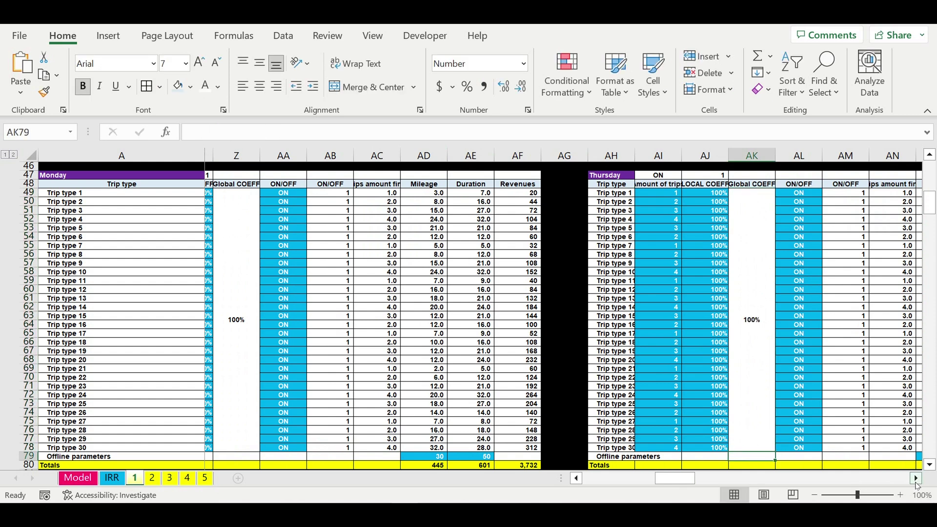
Extend Friday's Global COEFF formula in AV49 to =F88*Model!B38
click(916, 481)
click(917, 481)
click(917, 480)
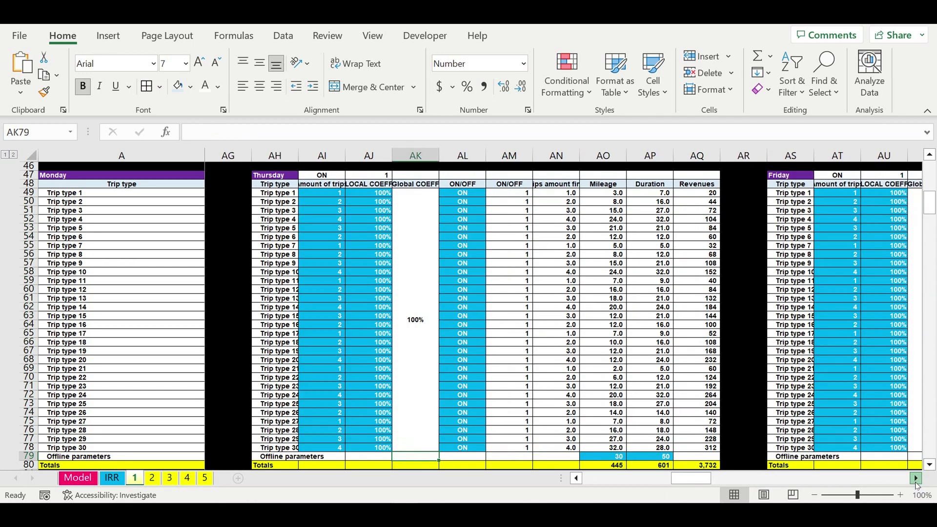
click(917, 480)
click(916, 480)
click(798, 339)
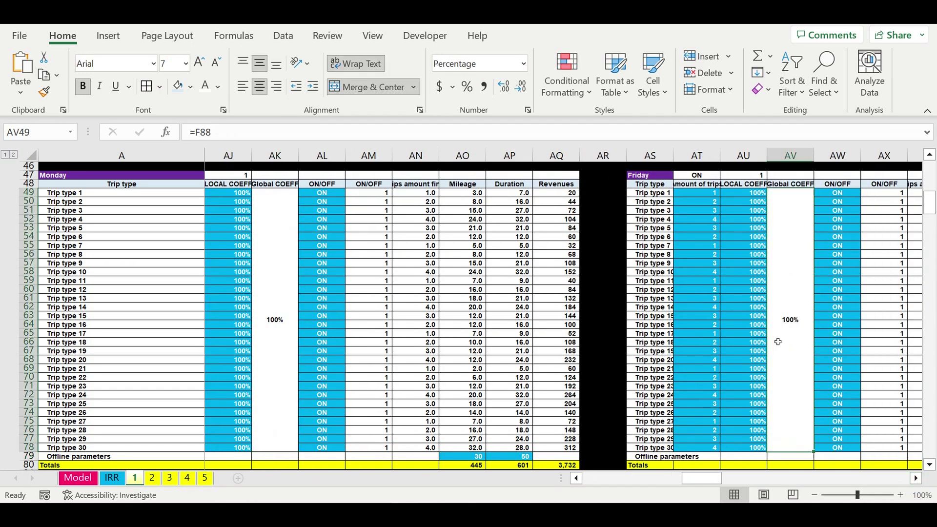
click(243, 133)
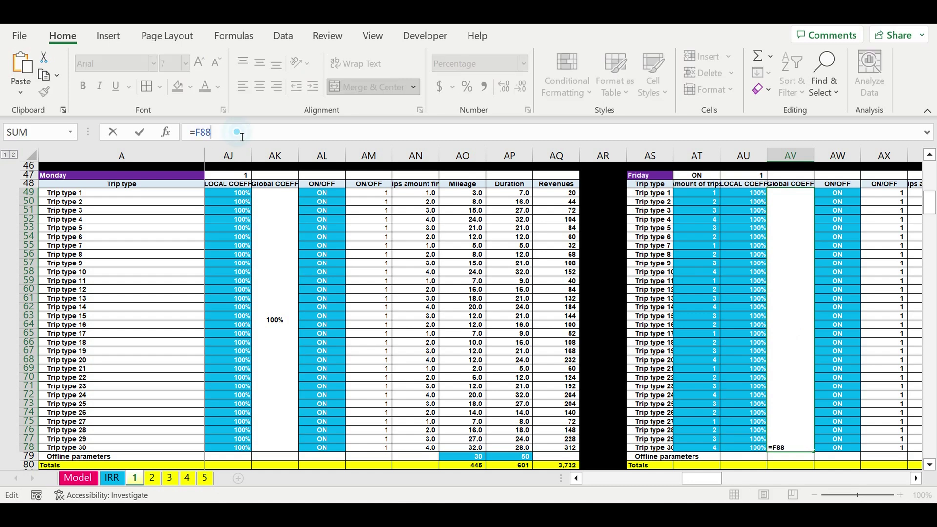
text(*Model!B38)
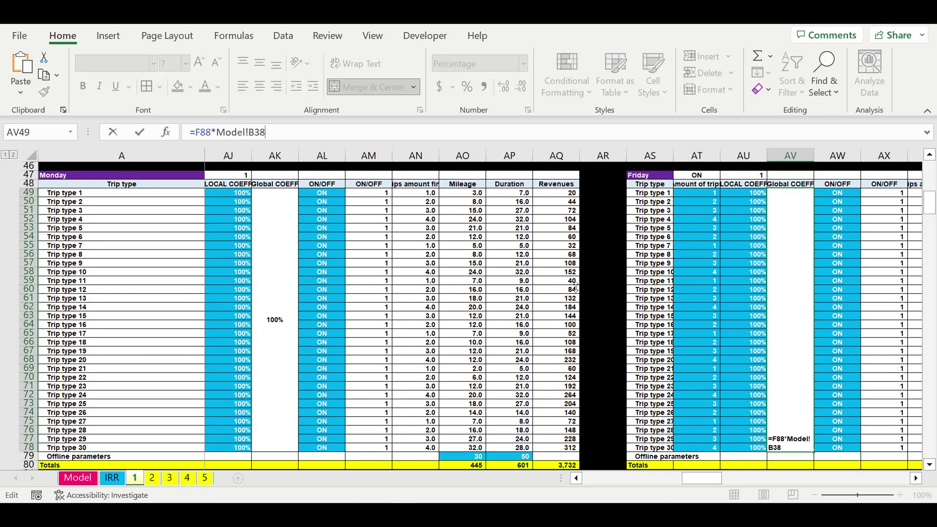
key(ctrl+Return)
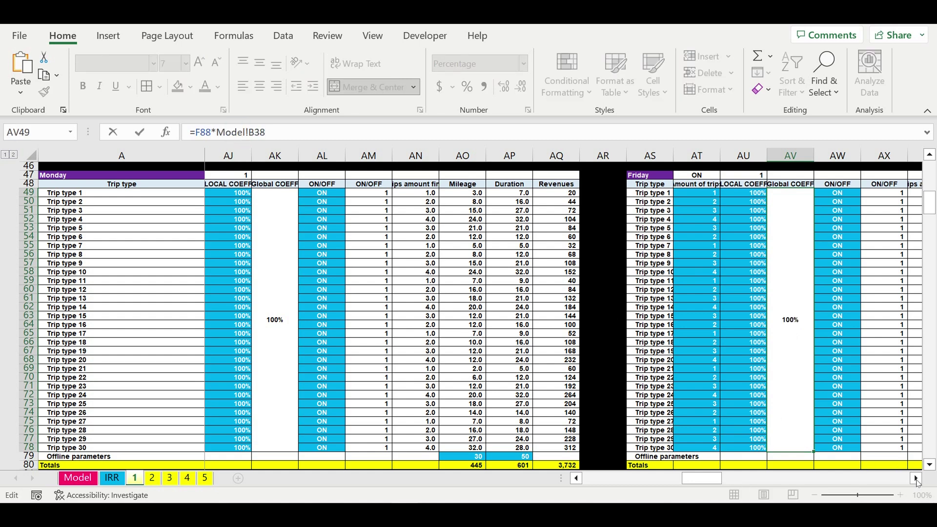
key(Return)
Extend Saturday's Global COEFF formula in BG49 to =F89*Model!B38
drag(917, 479, 916, 480)
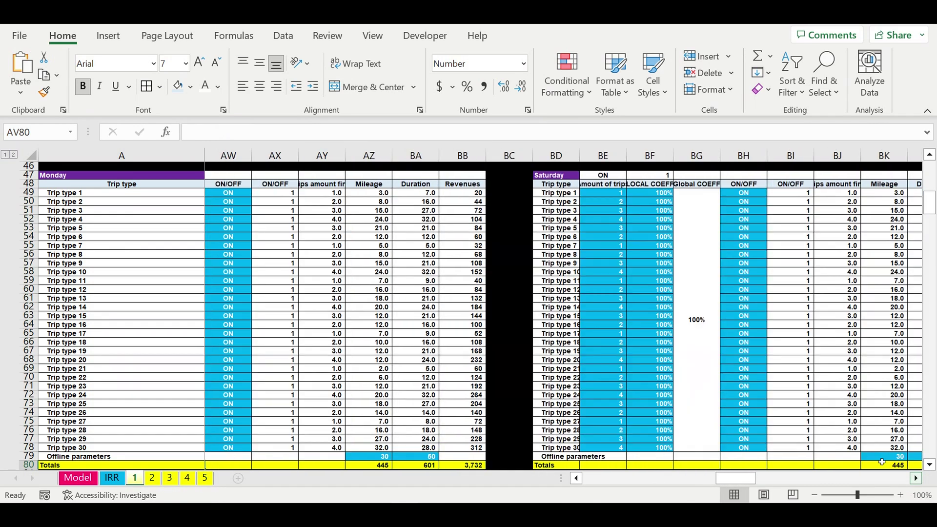
click(699, 342)
click(223, 142)
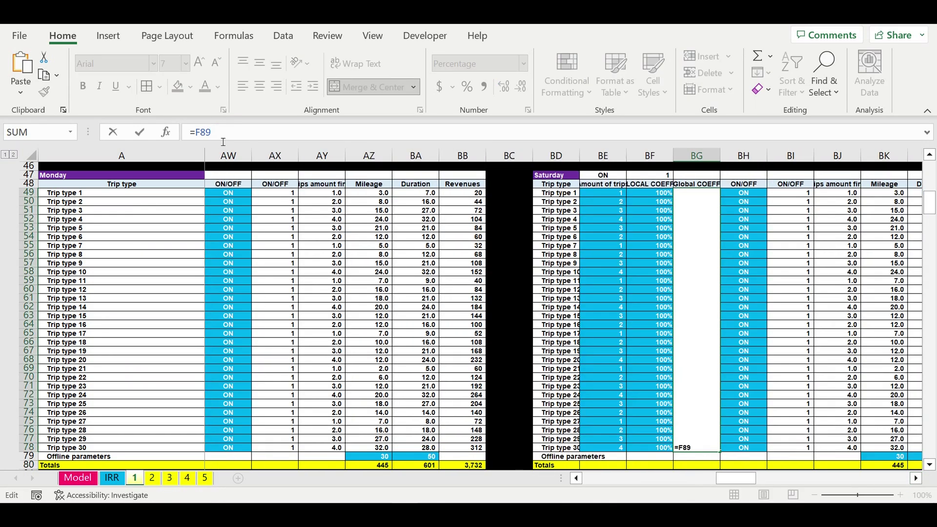
key(ctrl+v)
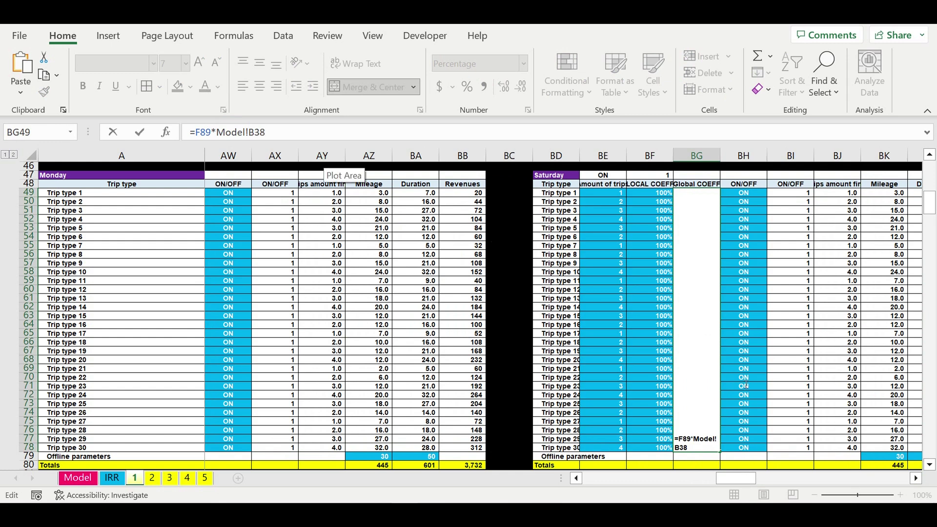
key(Return)
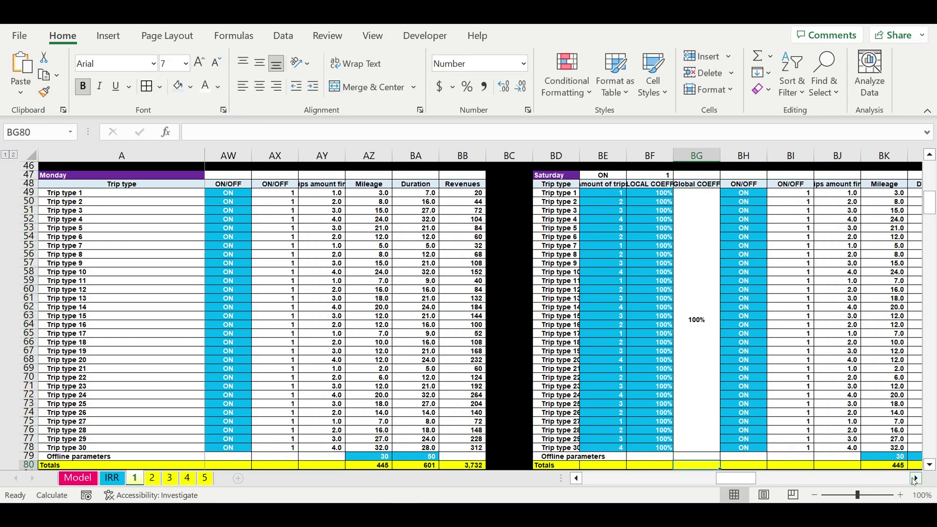
Extend Sunday's Global COEFF formula in BR49 to =F90*Model!B38
click(916, 479)
click(915, 479)
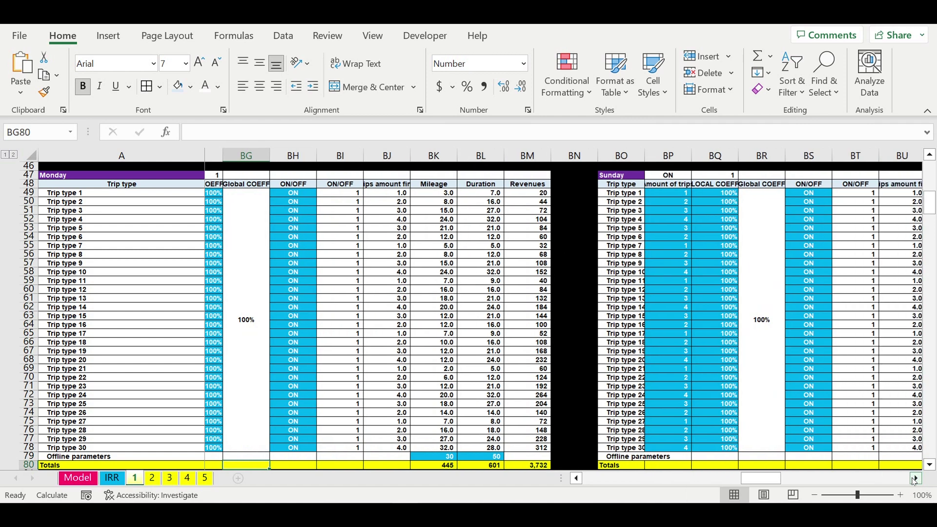
click(708, 320)
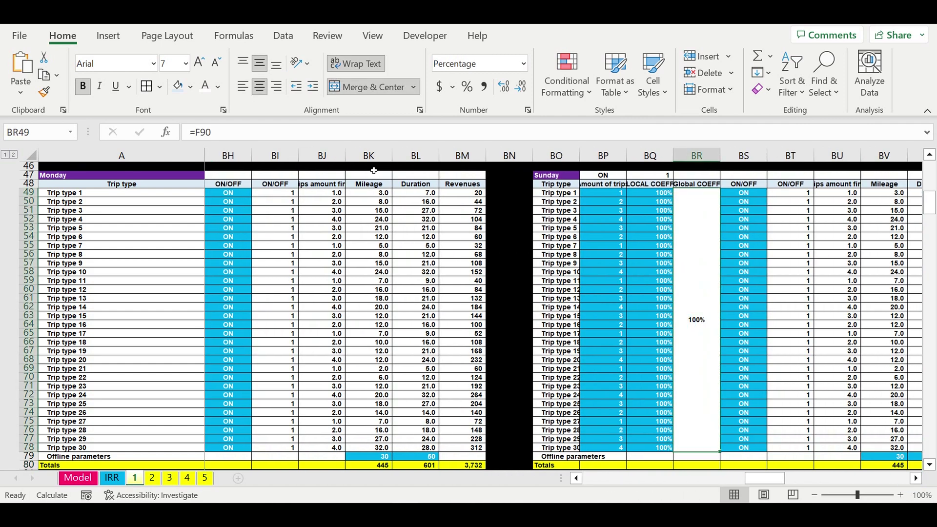
click(228, 135)
text(*Model!B38)
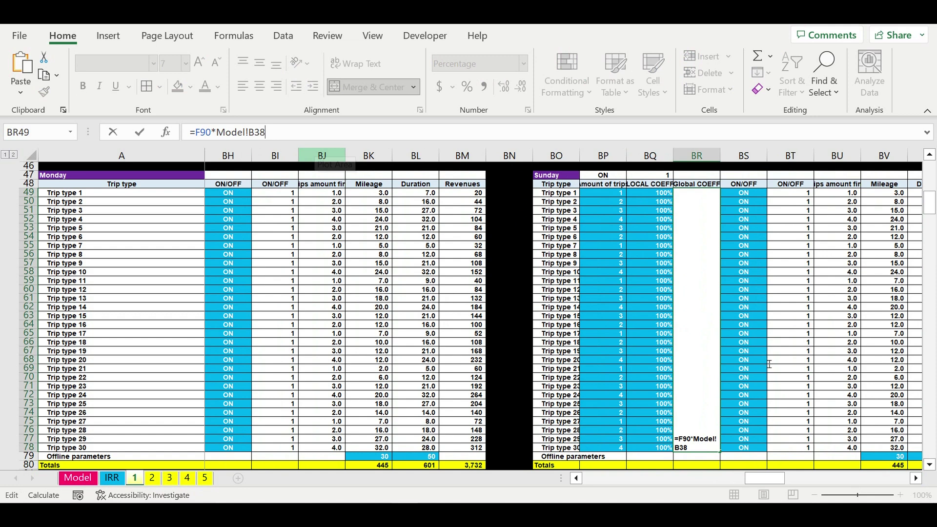
key(Return)
click(683, 333)
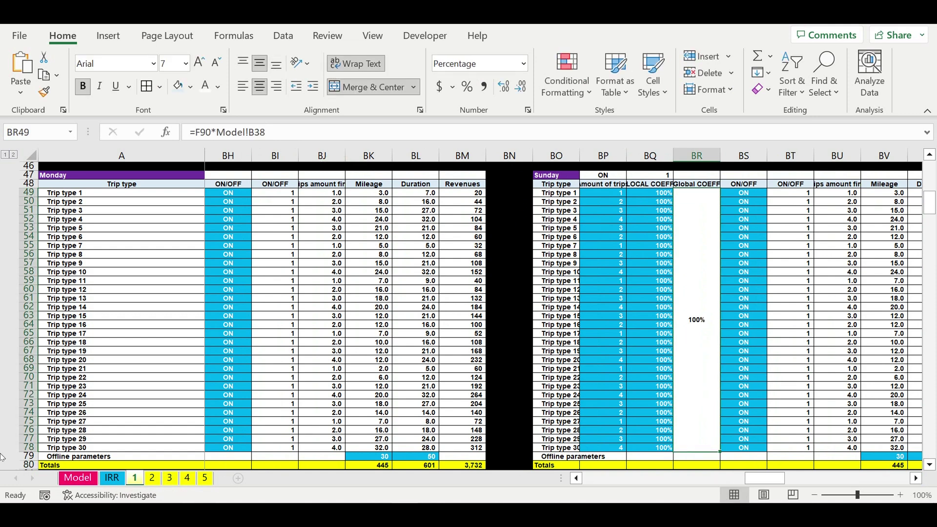
Test the new coefficient by setting Amount of trips in B38 of the Model sheet to 50%
click(78, 478)
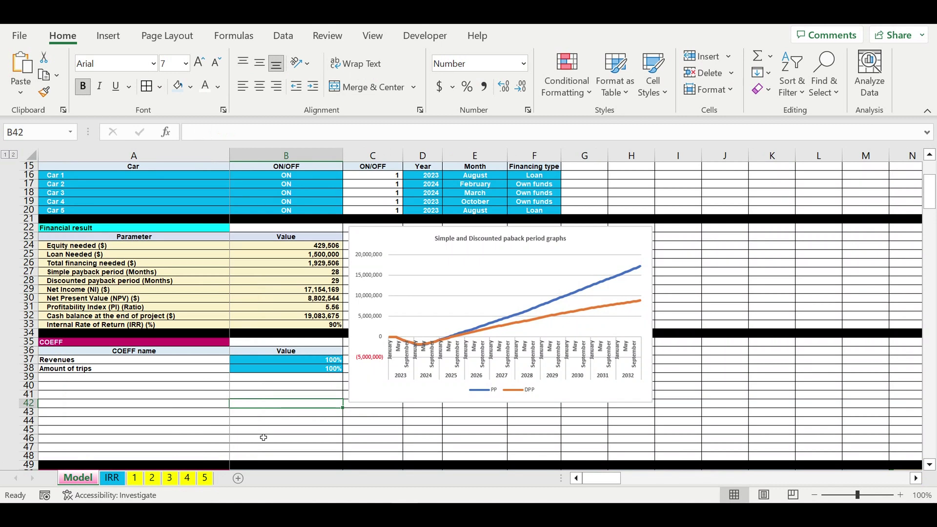
click(321, 373)
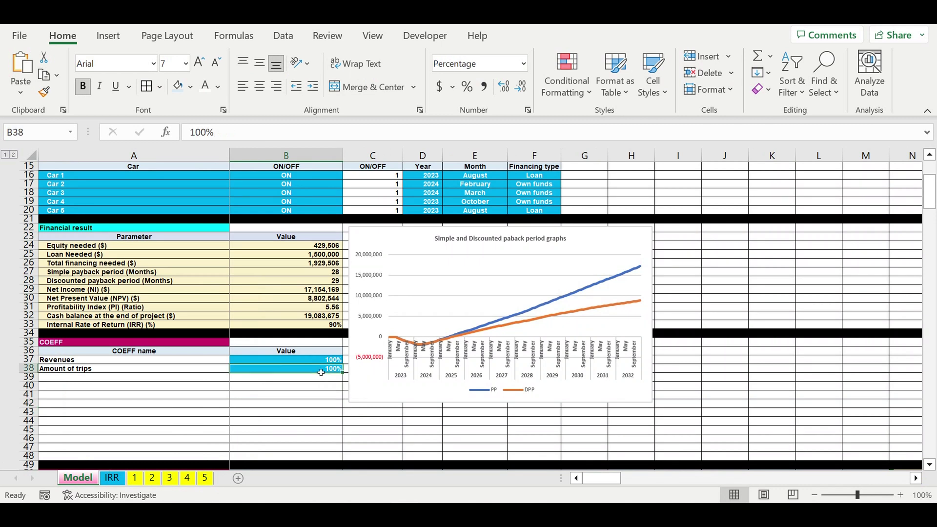
text(50)
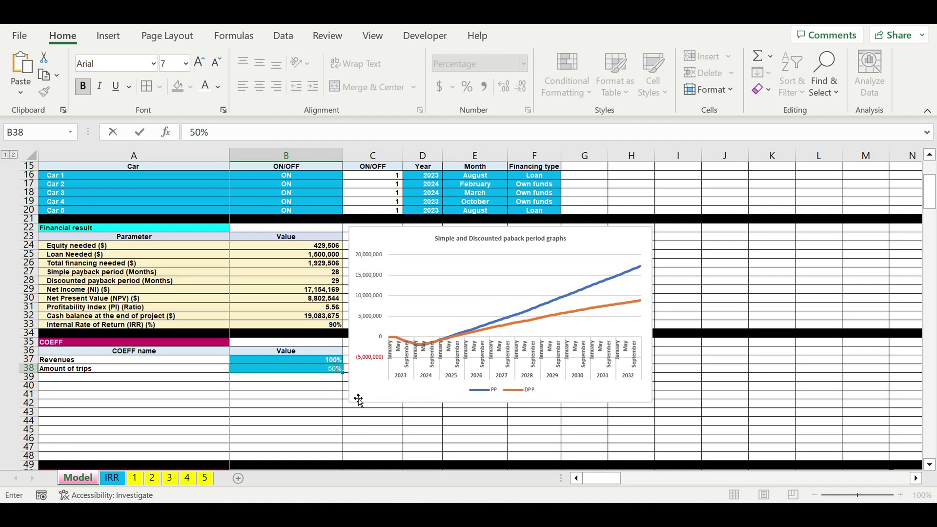
key(Return)
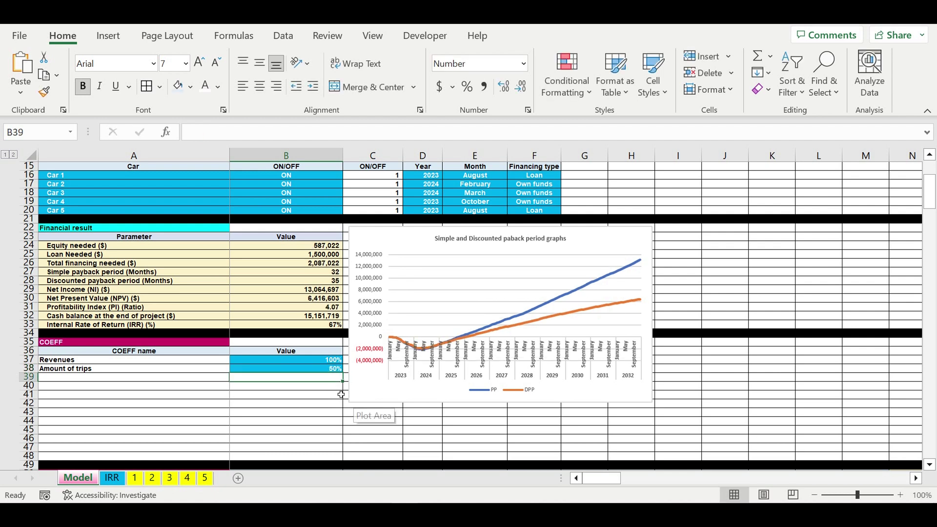
Lower the Amount of trips coefficient in B38 to 10% as a second test
click(321, 368)
text(10)
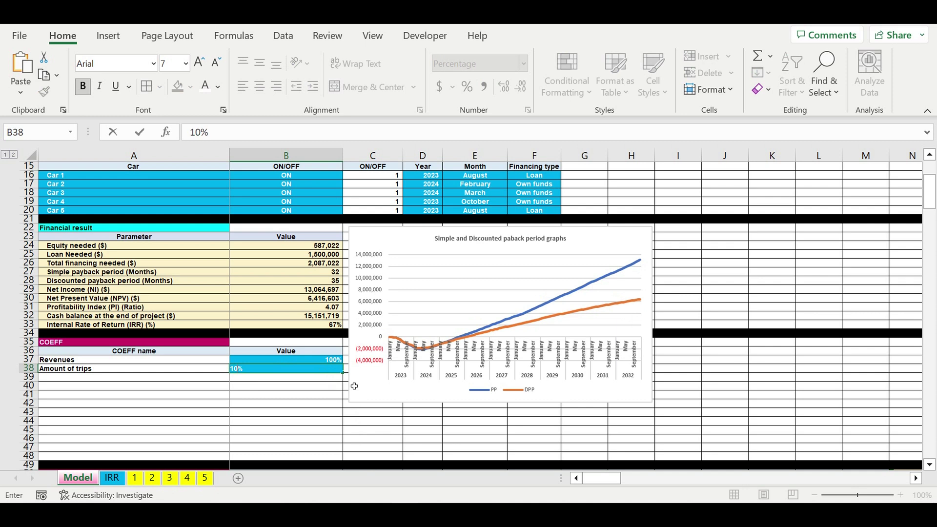
key(Return)
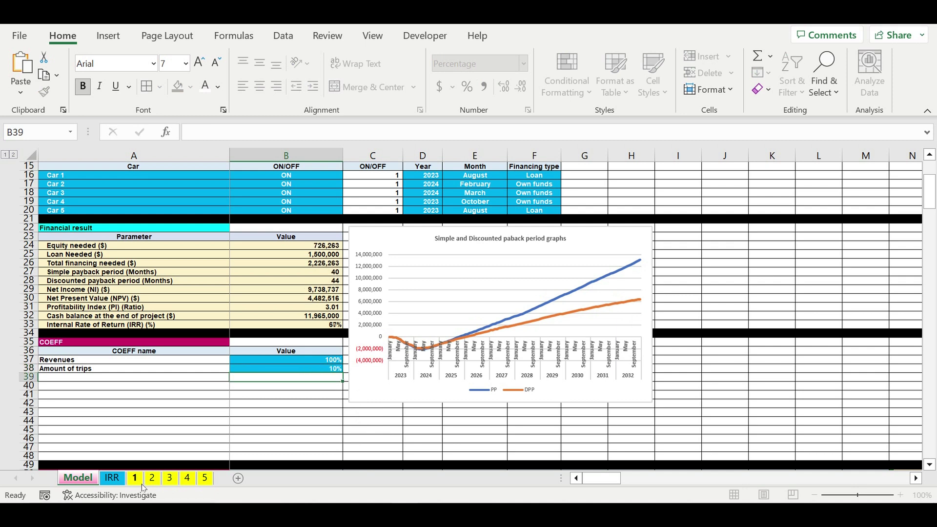
Set the Amount of trips coefficient in B38 back to 100% and let the model recalculate
click(324, 371)
text(100)
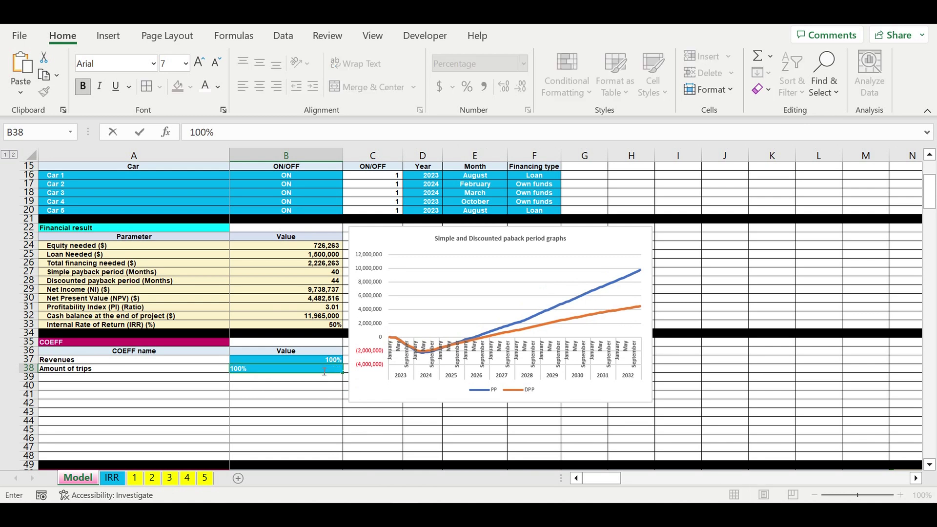
click(303, 410)
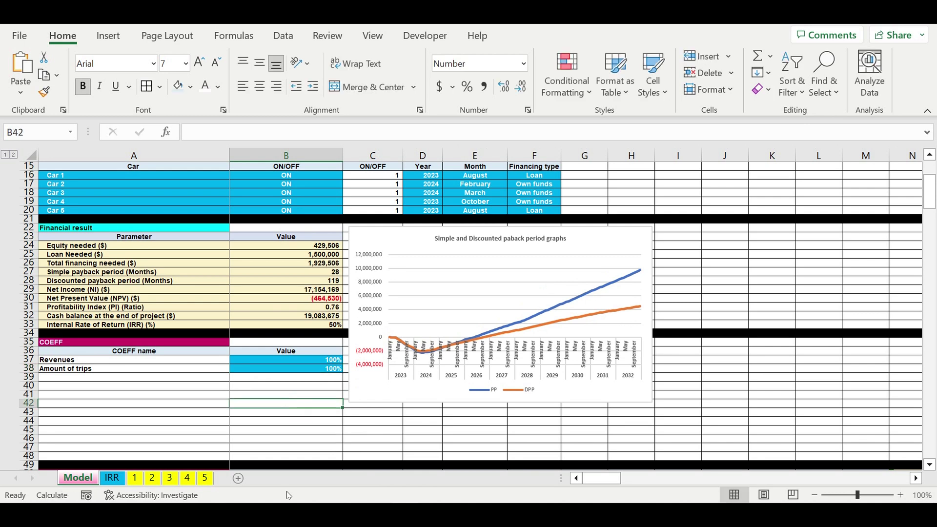
click(261, 449)
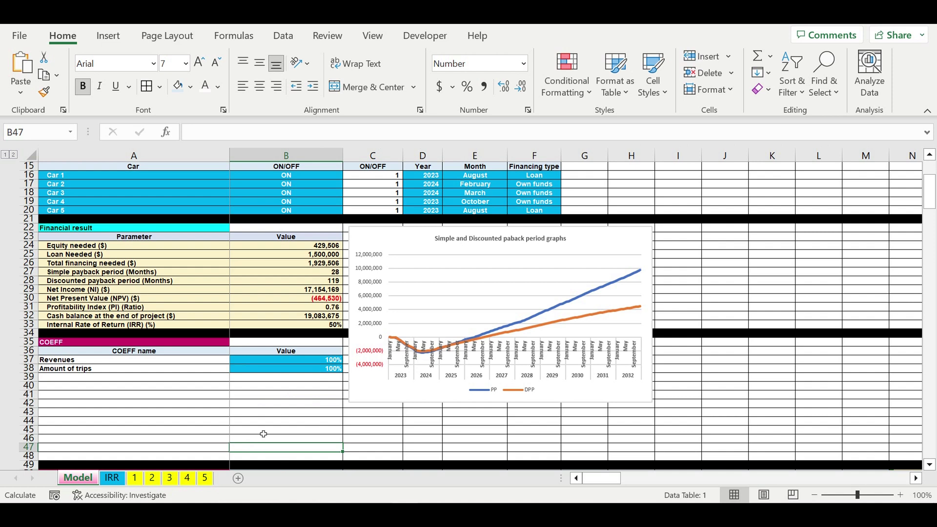
click(122, 421)
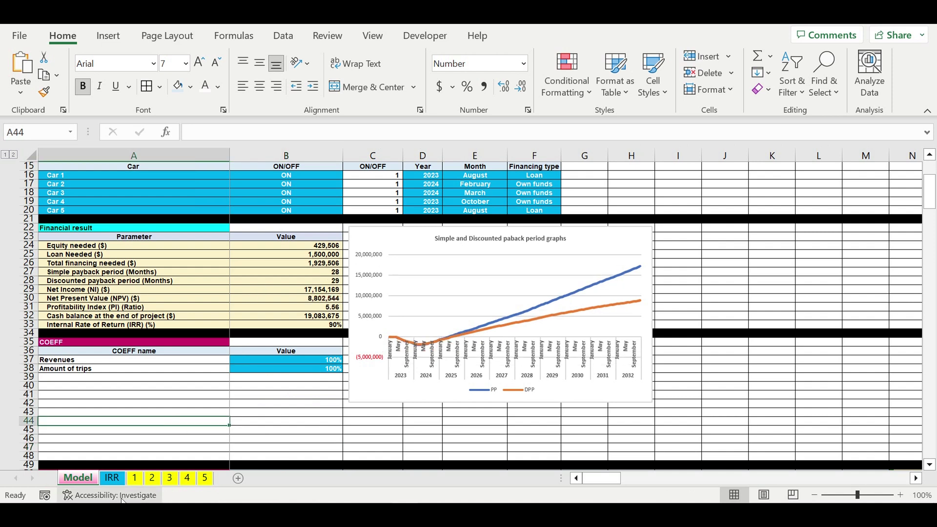
Copy the *Model!B38 term from sheet 1 and extend Monday's Global COEFF formula in D49 of sheet 2 to =F84*Model!B38
click(135, 478)
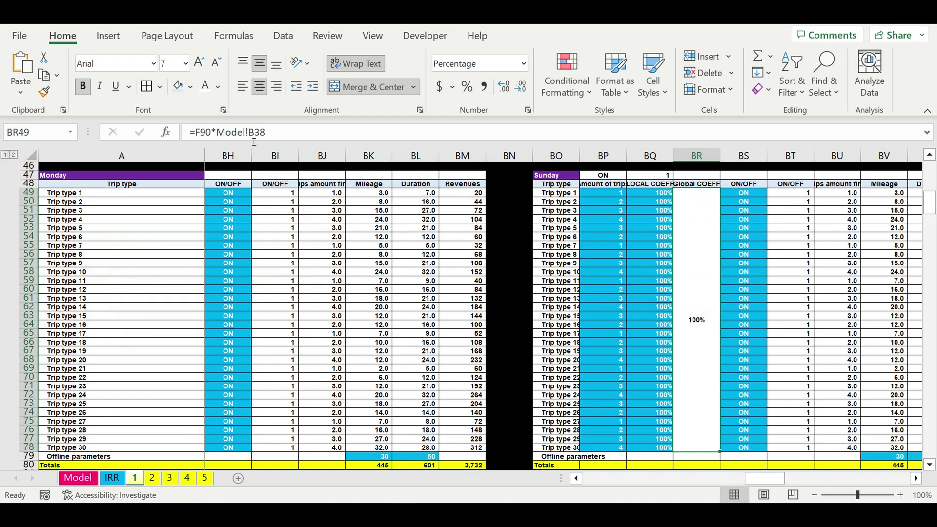
drag(218, 135, 345, 138)
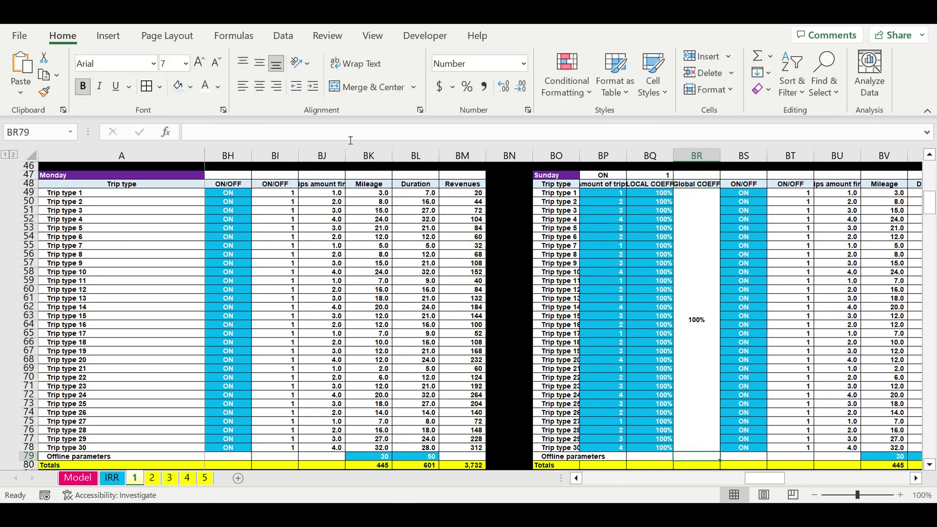
click(153, 478)
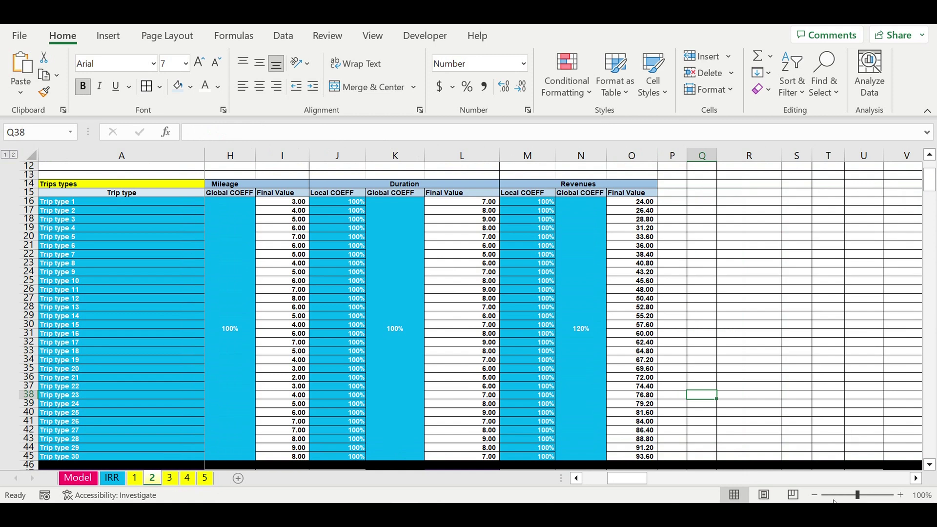
drag(630, 480, 608, 481)
scroll(321, 372, down, 5)
scroll(321, 372, down, 4)
click(385, 324)
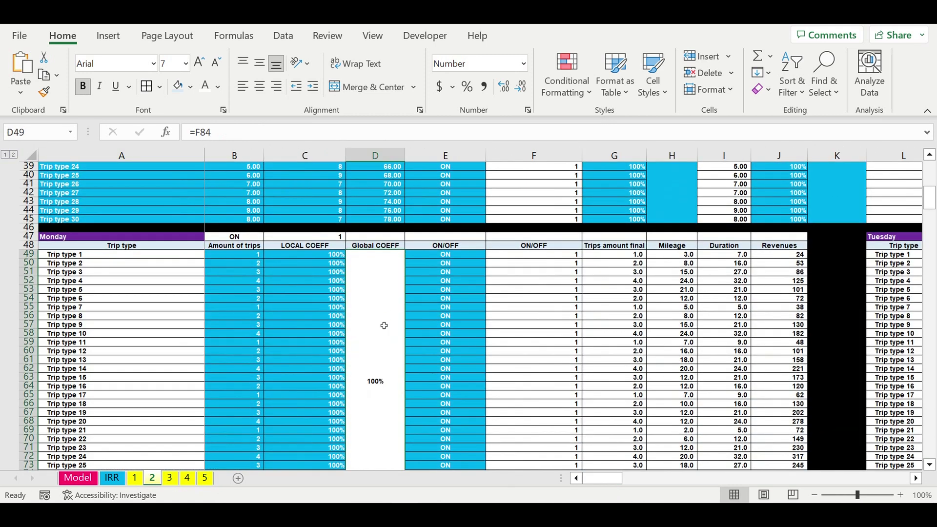
click(234, 141)
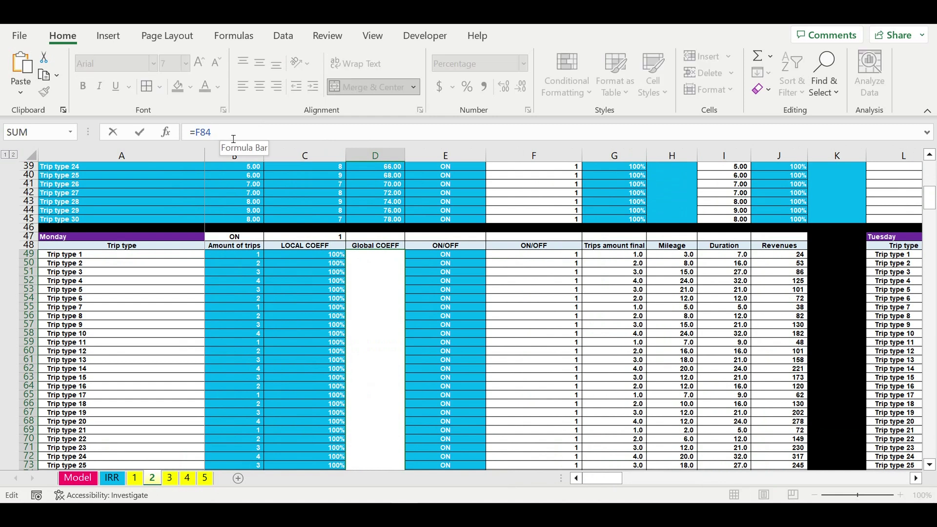
text(*Model!B38)
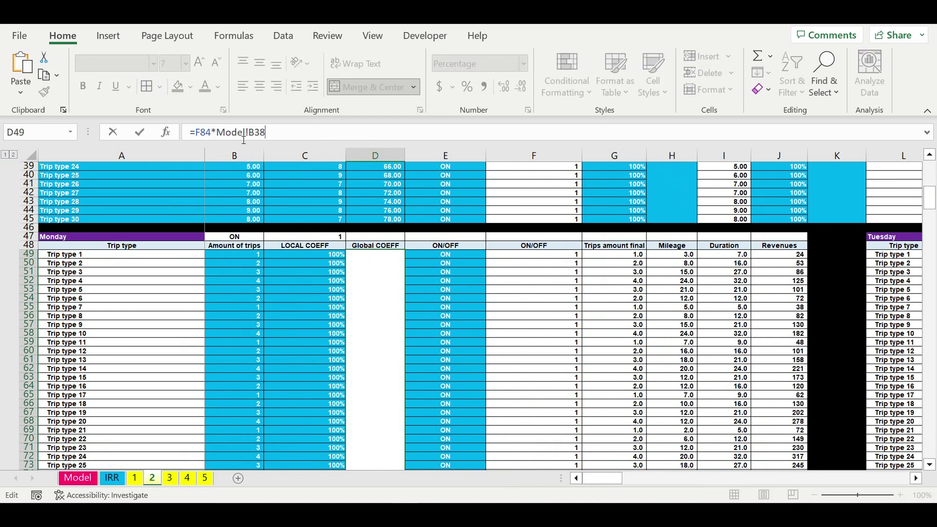
key(Return)
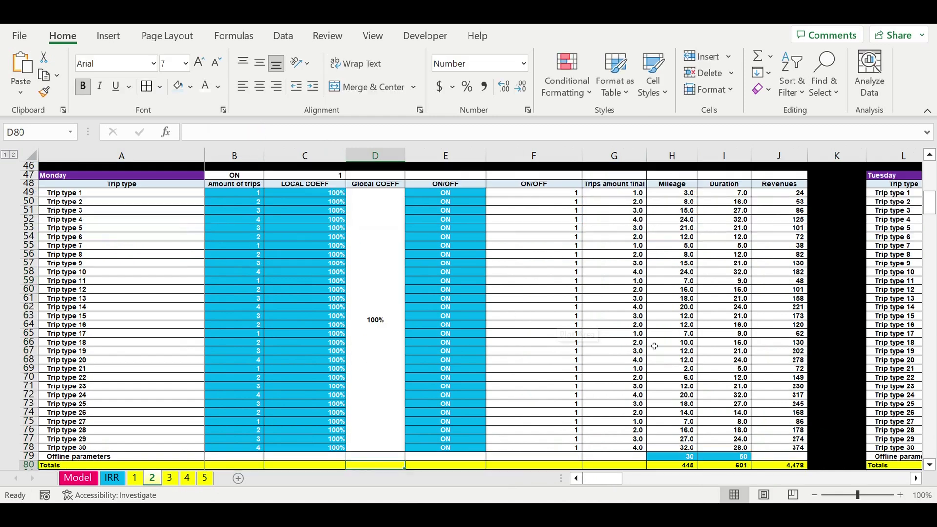
Extend Tuesday's Global COEFF formula in O49 of sheet 2 to =F85*Model!B38
click(917, 479)
click(916, 479)
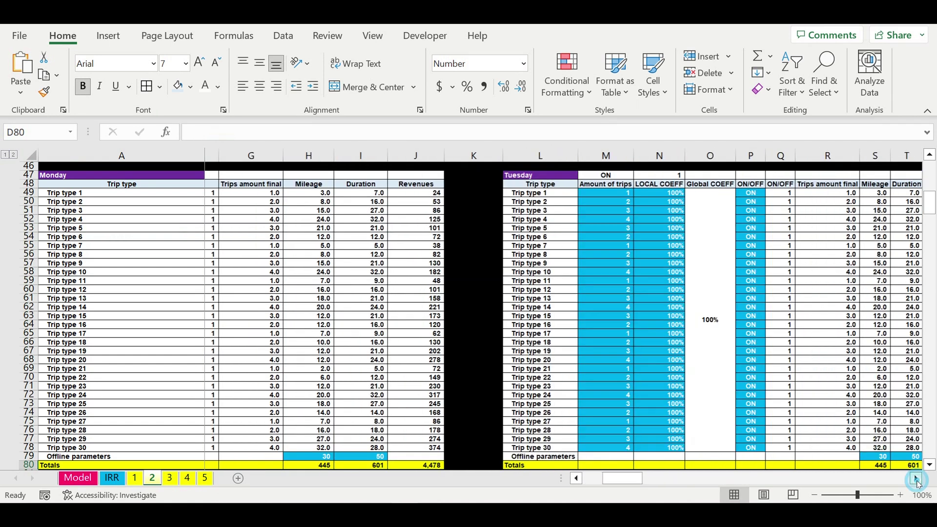
click(916, 478)
click(634, 324)
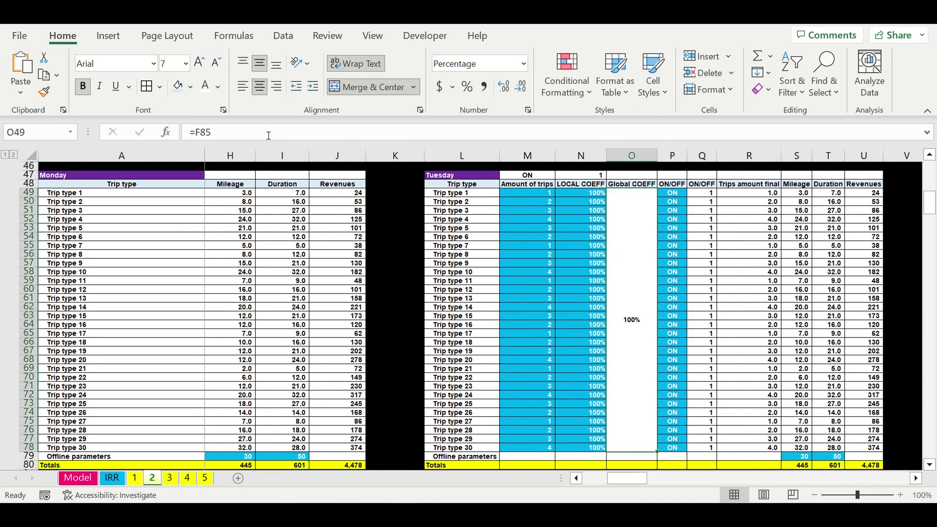
click(249, 139)
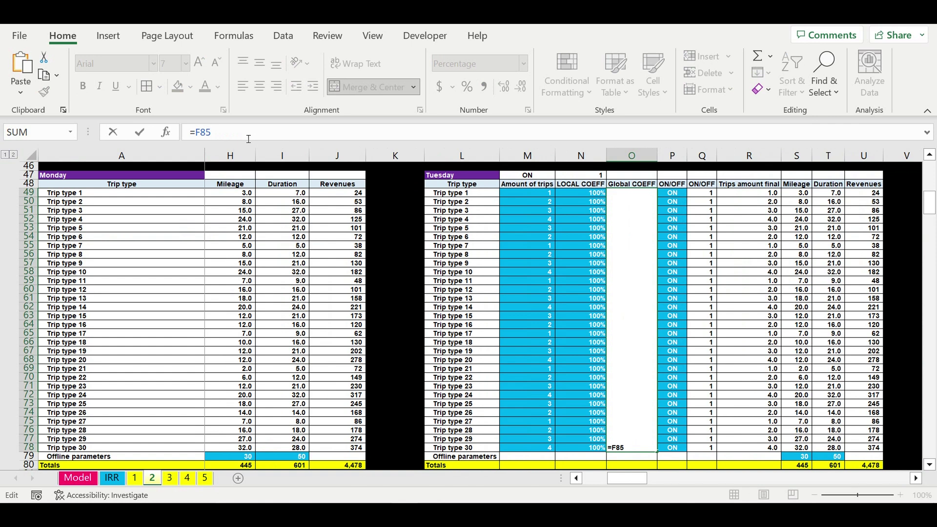
text(*Model!B38)
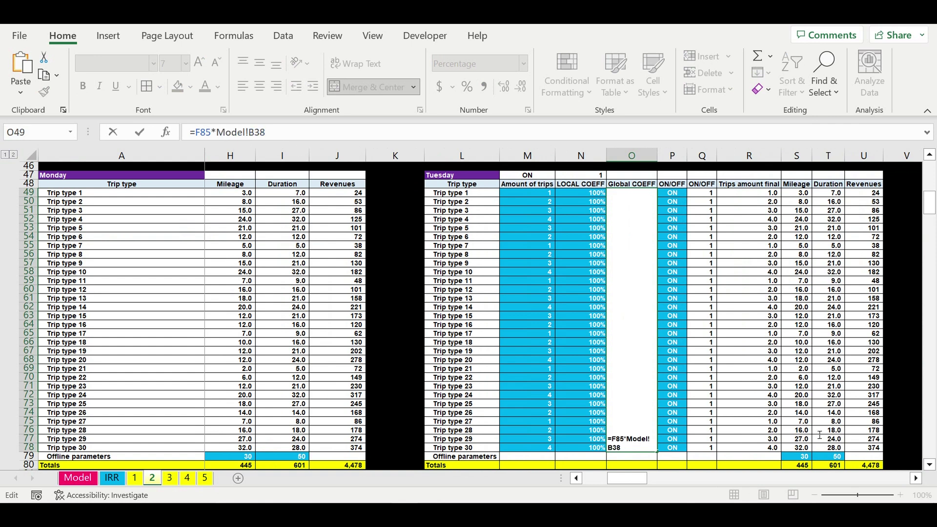
key(Return)
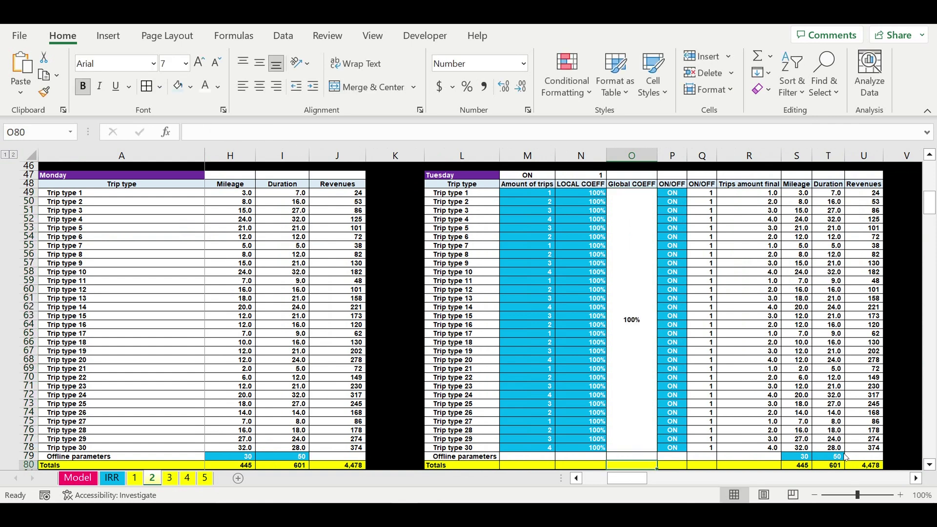
Extend Wednesday's Global COEFF formula in Z49 of sheet 2 to =F86*Model!B38
click(917, 479)
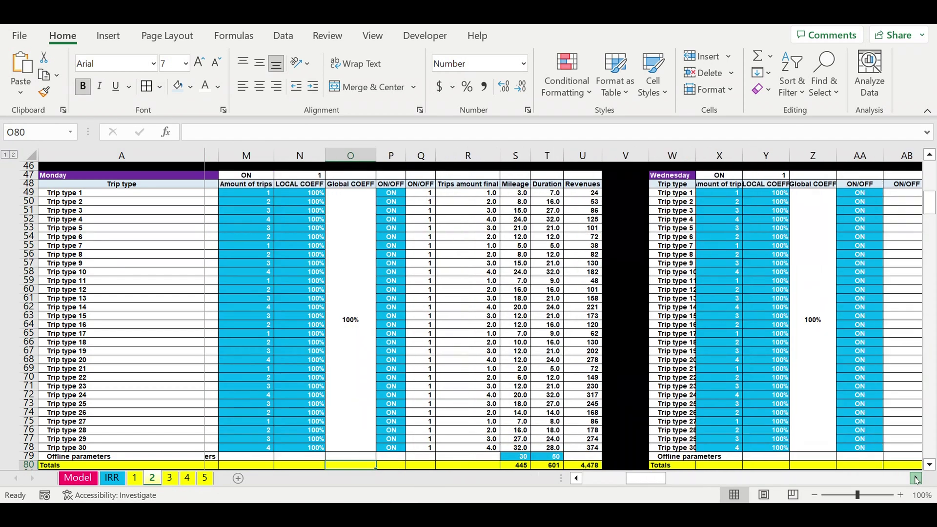
click(699, 327)
click(221, 131)
text(*Model!B38)
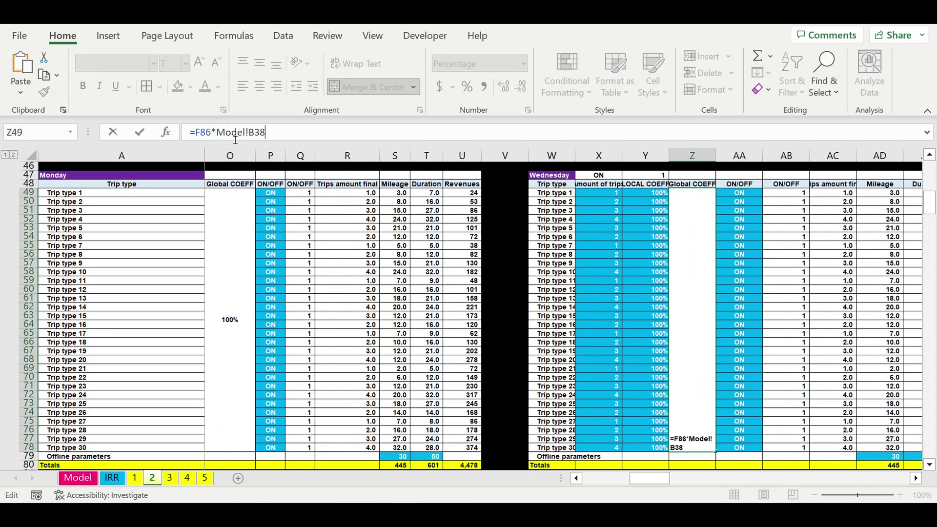
key(Return)
Extend Thursday's Global COEFF formula in AK49 of sheet 2 to =F87*Model!B38
click(917, 478)
click(917, 478)
click(917, 478)
click(917, 479)
click(917, 478)
click(917, 478)
click(917, 478)
click(917, 478)
click(917, 478)
click(916, 478)
click(917, 478)
click(917, 479)
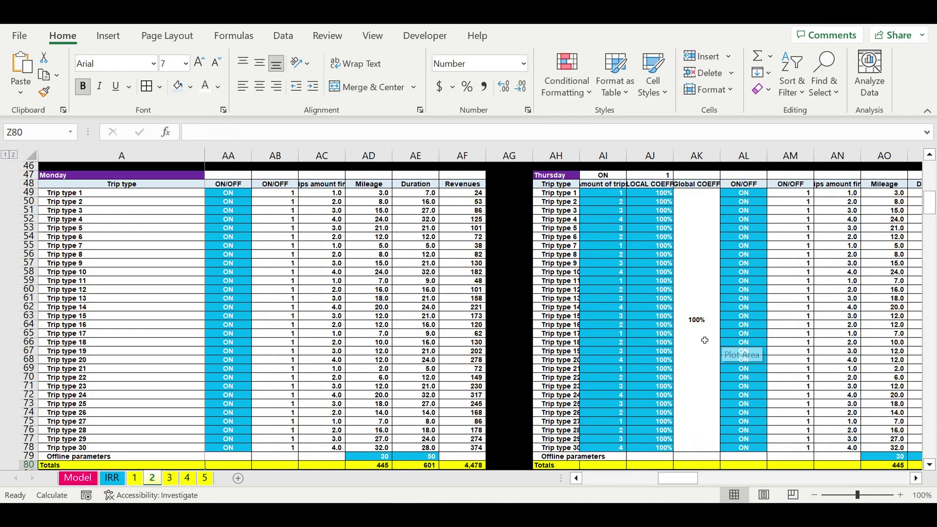
click(705, 340)
click(235, 138)
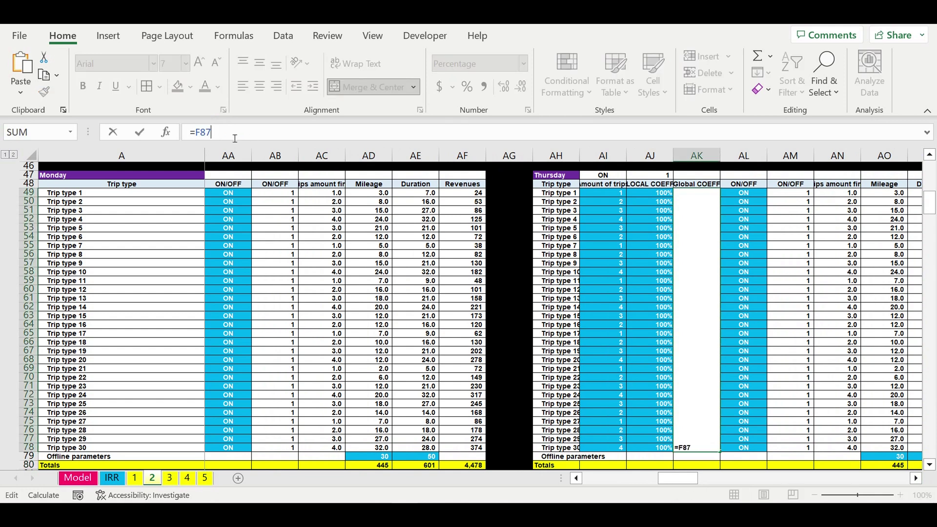
text(*Model!B38)
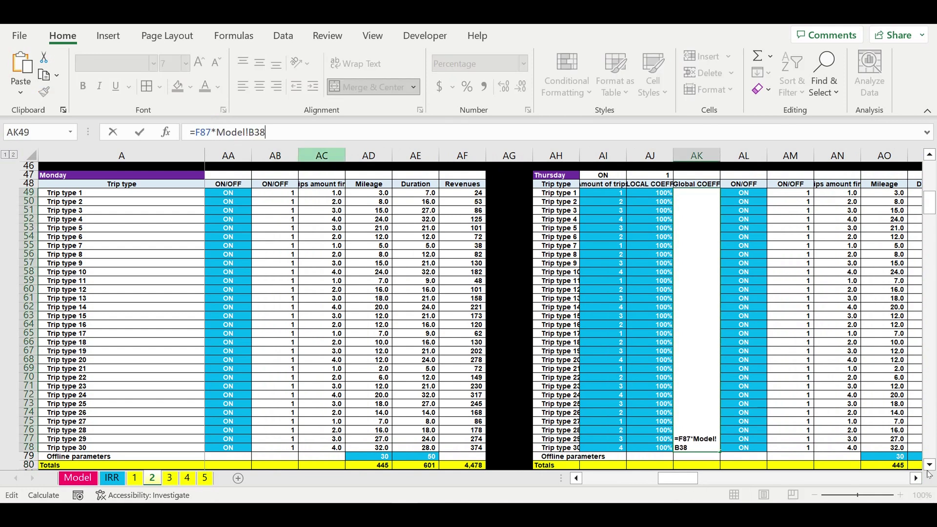
key(Return)
Extend Friday's Global COEFF formula in AV49 of sheet 2 to =F88*Model!B38
click(917, 479)
click(917, 479)
click(917, 479)
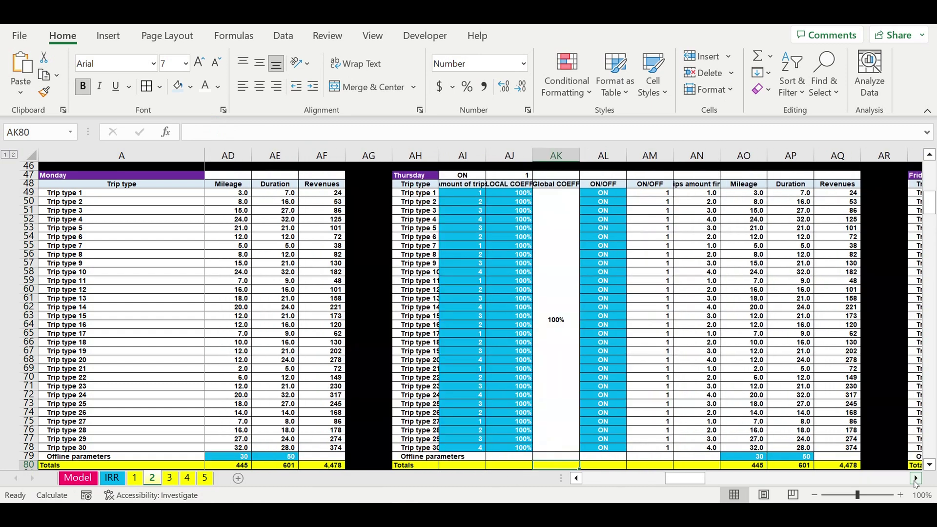
click(917, 479)
click(917, 479)
click(917, 478)
click(917, 478)
click(916, 481)
click(916, 480)
click(916, 480)
click(916, 481)
click(916, 480)
click(916, 480)
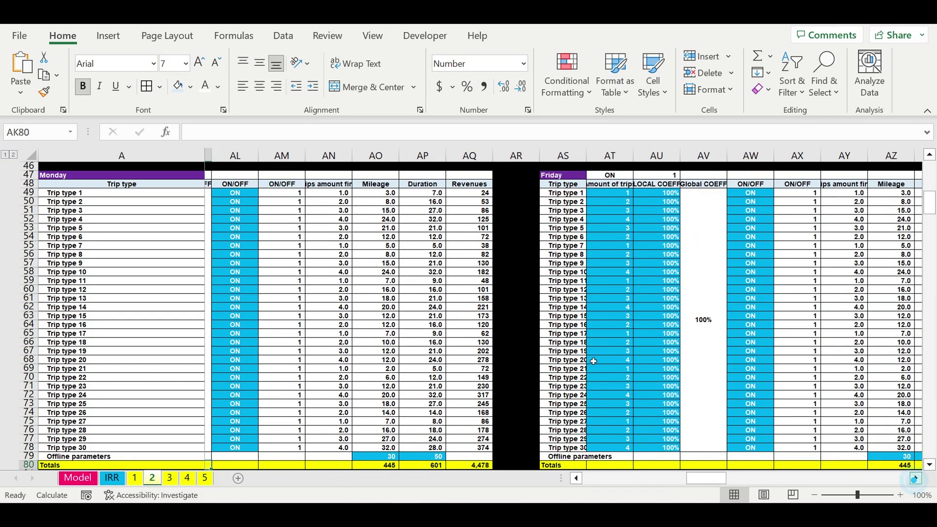
click(661, 343)
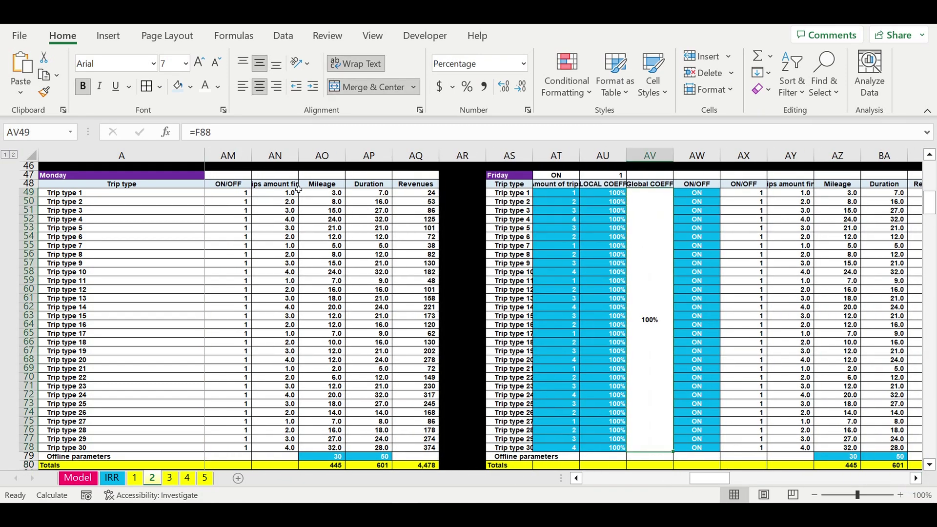
click(228, 134)
text(*Model!B38)
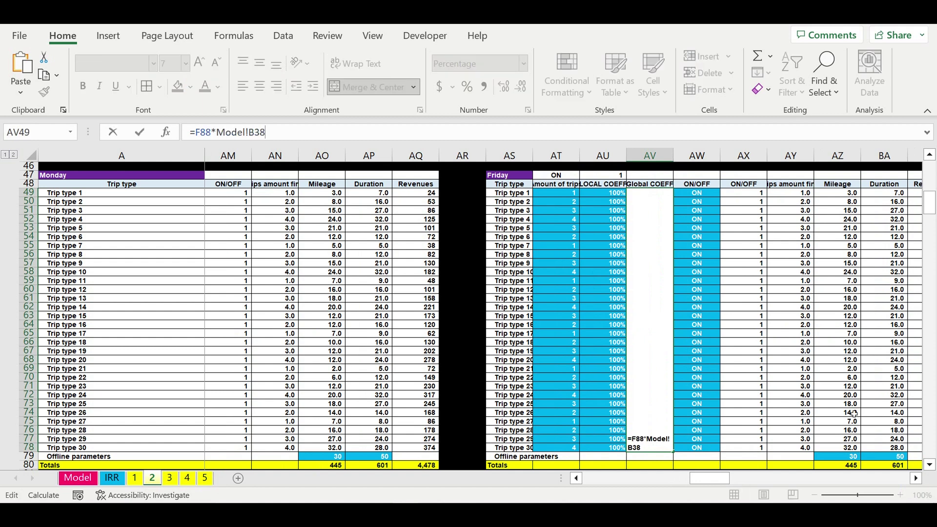
key(Return)
Extend Saturday's Global COEFF formula in BG49 of sheet 2 to =F89*Model!B38
click(916, 478)
click(916, 478)
click(917, 480)
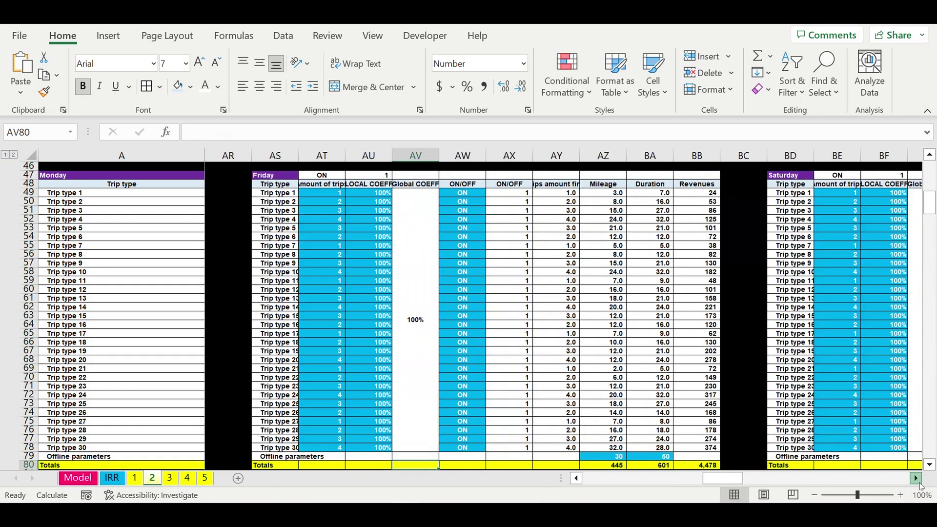
click(685, 342)
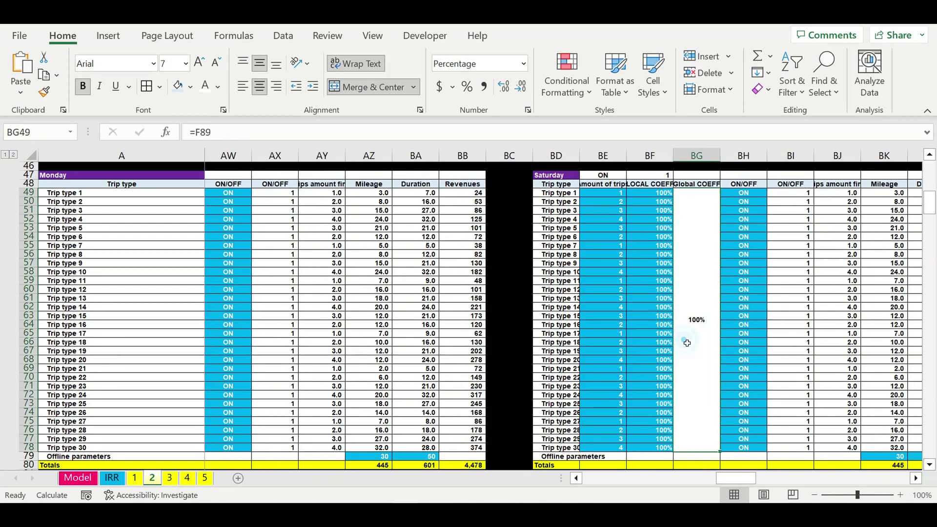
click(240, 133)
text(*Model!B38)
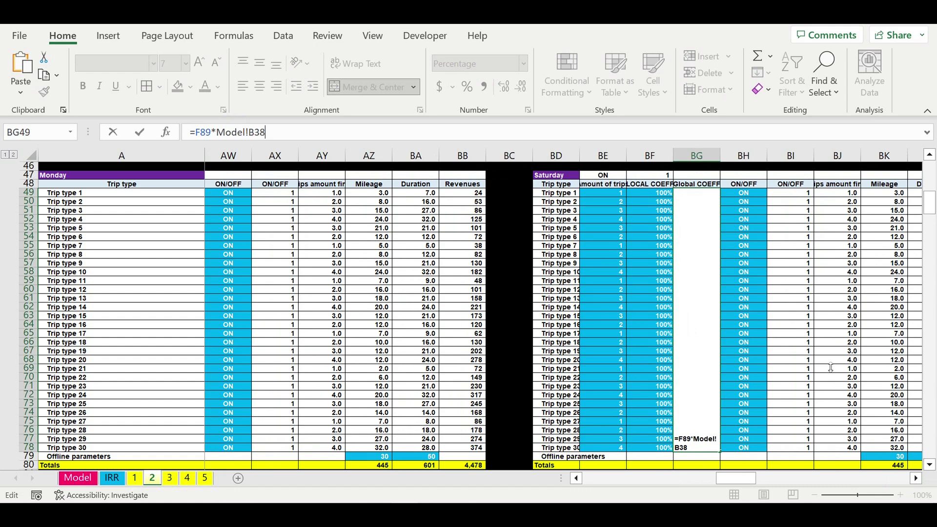
key(Return)
Extend Sunday's Global COEFF formula in BR49 of sheet 2 to =F90*Model!B38 and check the entered formula
click(916, 479)
click(917, 480)
click(917, 479)
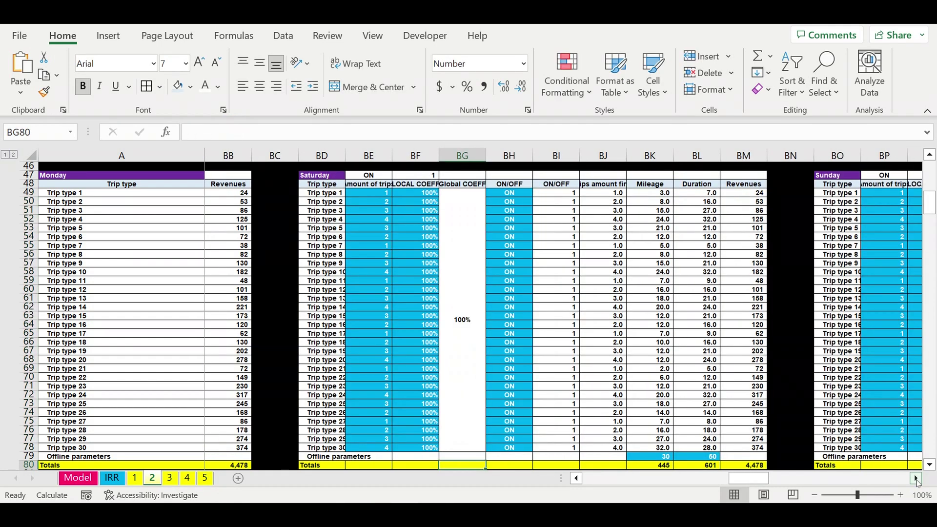
click(917, 480)
click(744, 335)
click(233, 133)
text(*Model!B38)
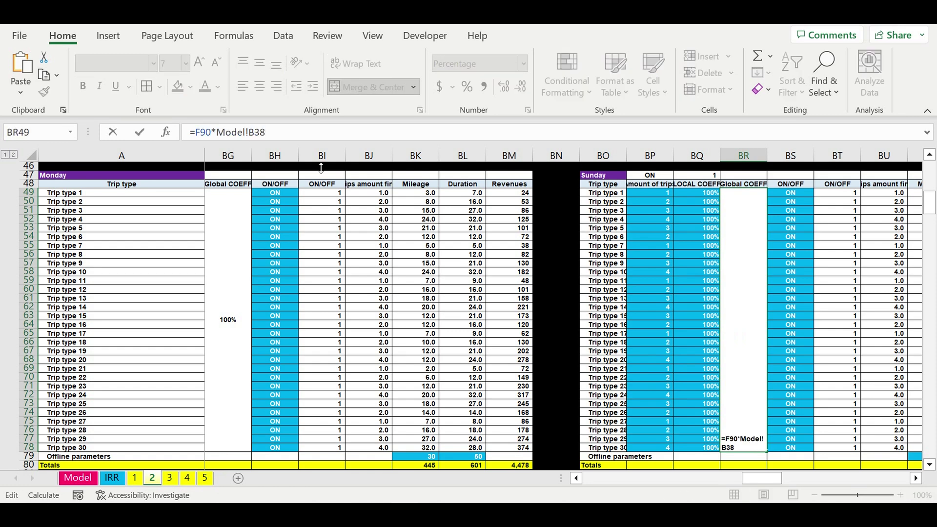
click(744, 465)
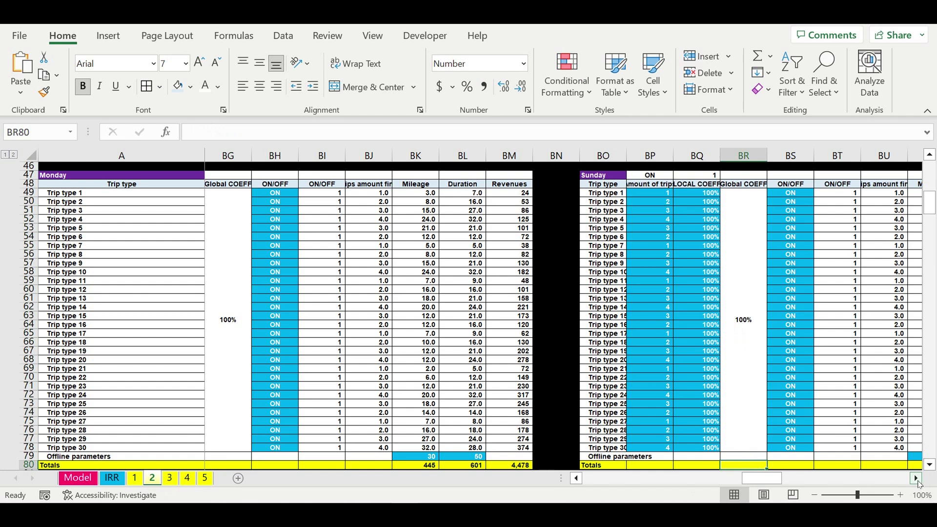
click(918, 481)
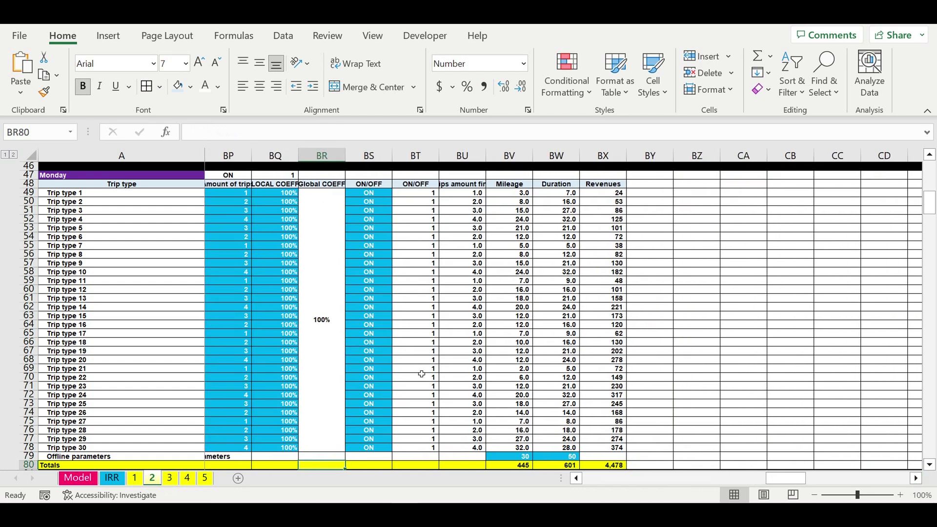
click(315, 337)
Extend Monday's Global COEFF formula in D49 of sheet 3 to =F84*Model!B38
drag(800, 480, 581, 482)
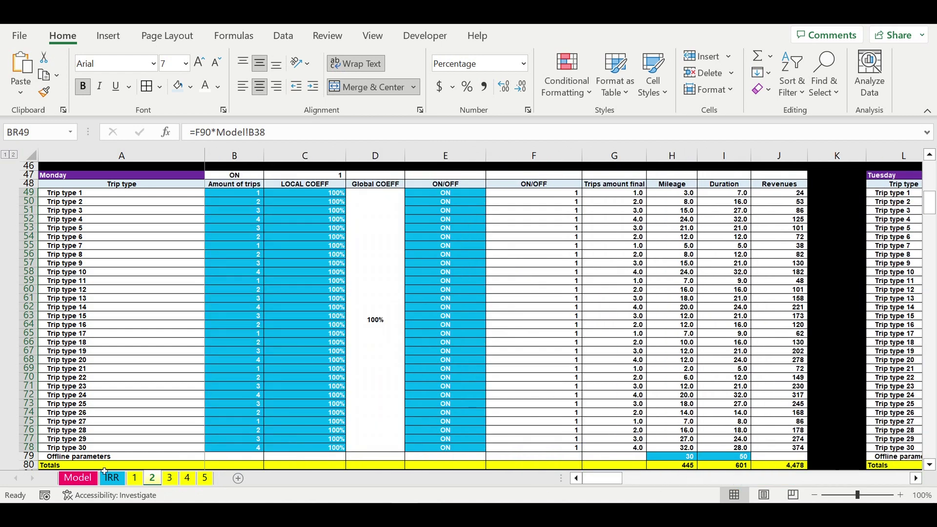
click(171, 478)
drag(634, 478, 532, 476)
scroll(532, 400, down, 10)
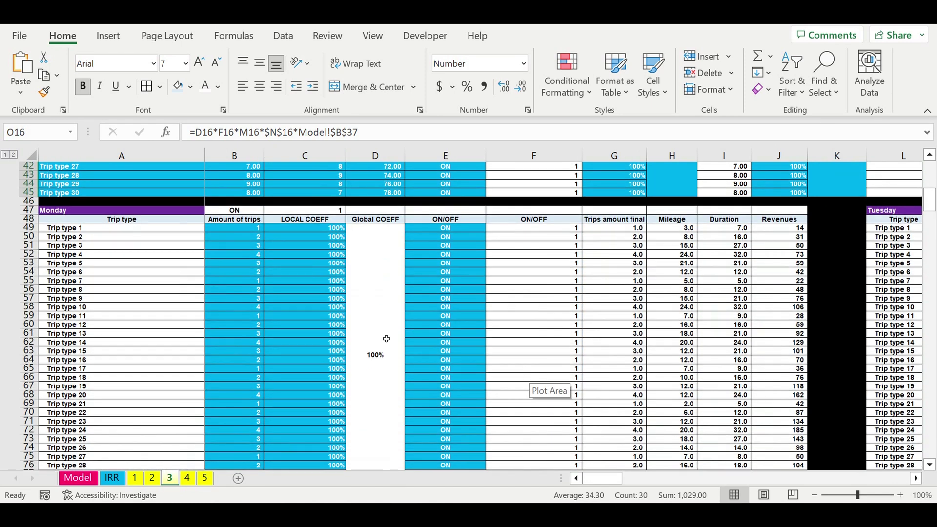
click(387, 339)
click(231, 132)
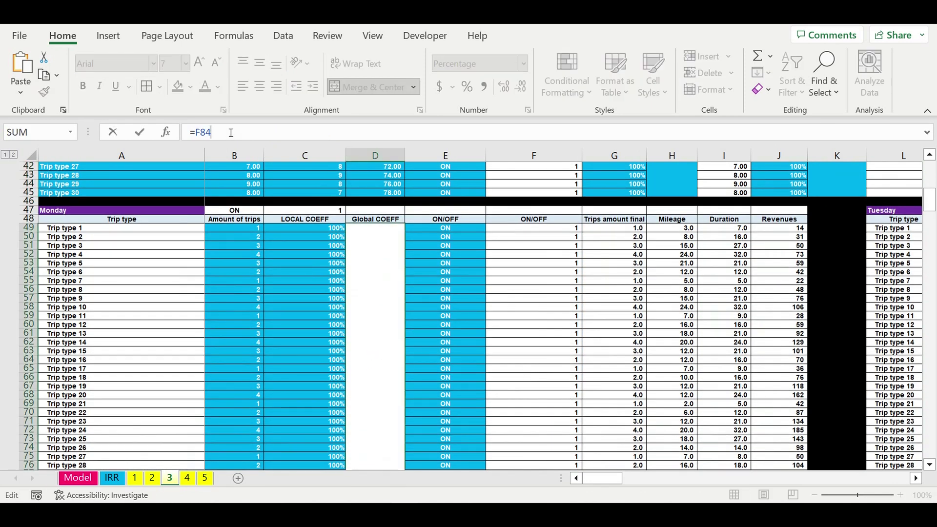
text(*Model!B38)
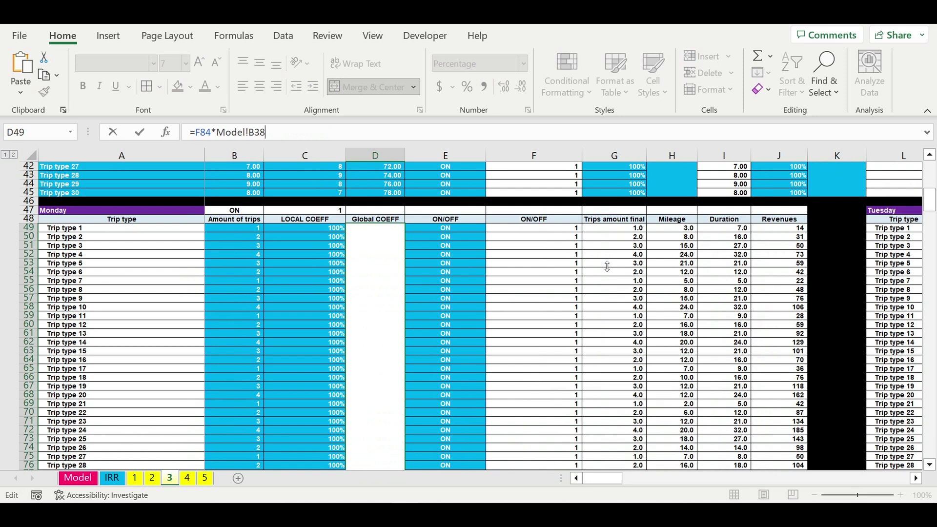
key(Return)
Extend Tuesday's Global COEFF formula in O49 of sheet 3 to =F85*Model!B38
click(916, 479)
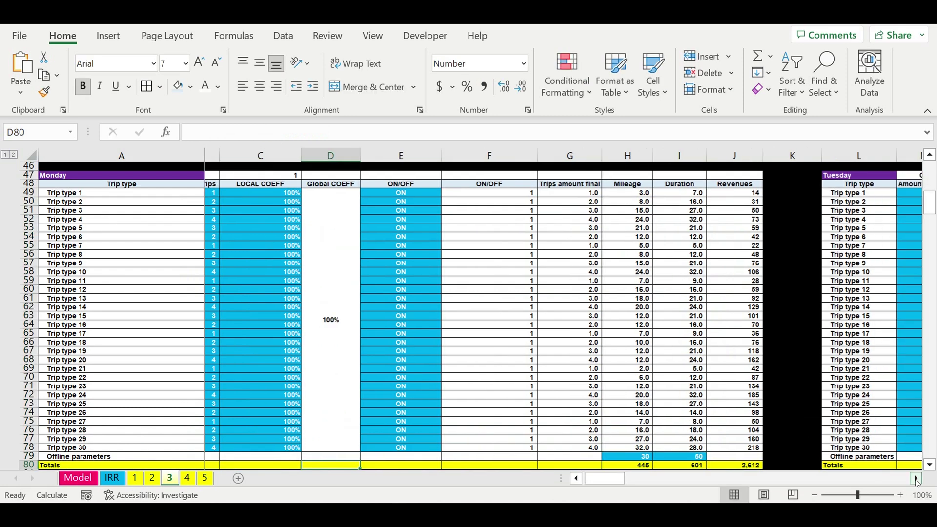
click(638, 344)
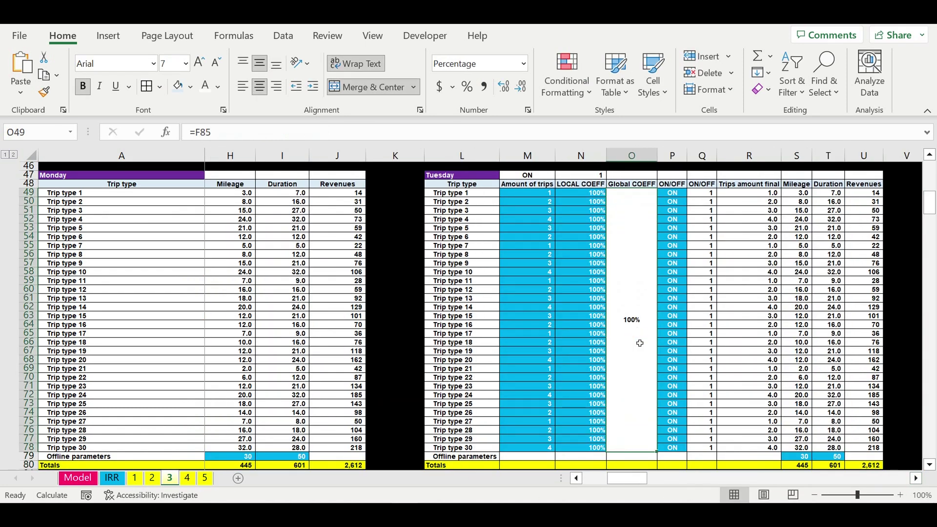
click(220, 143)
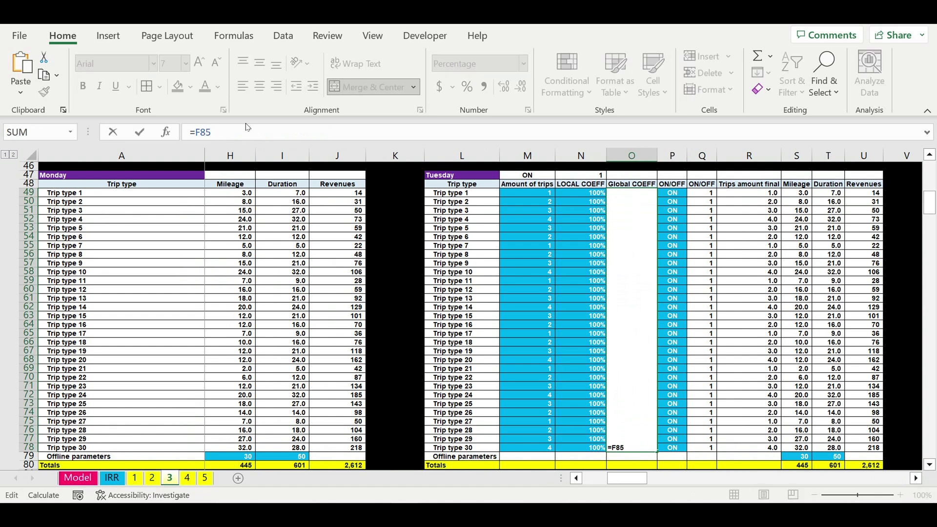
text(*Model!B38)
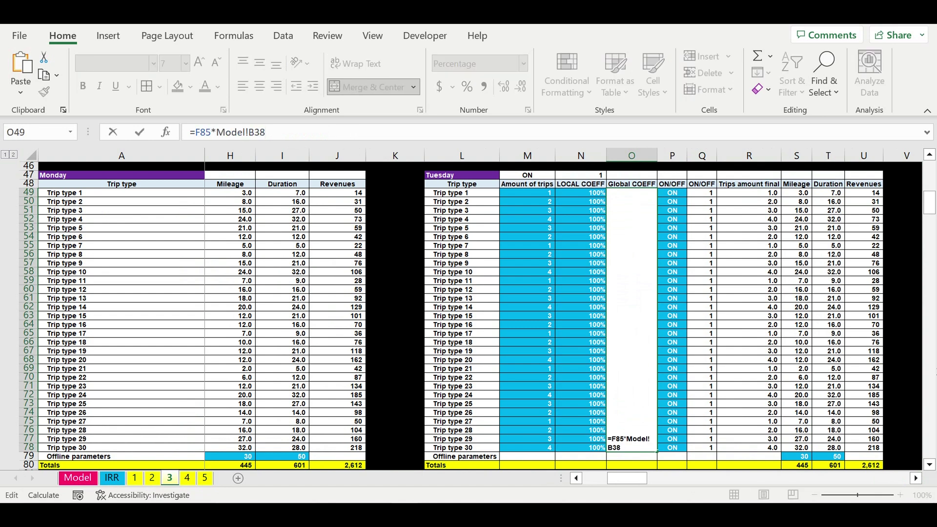
key(Return)
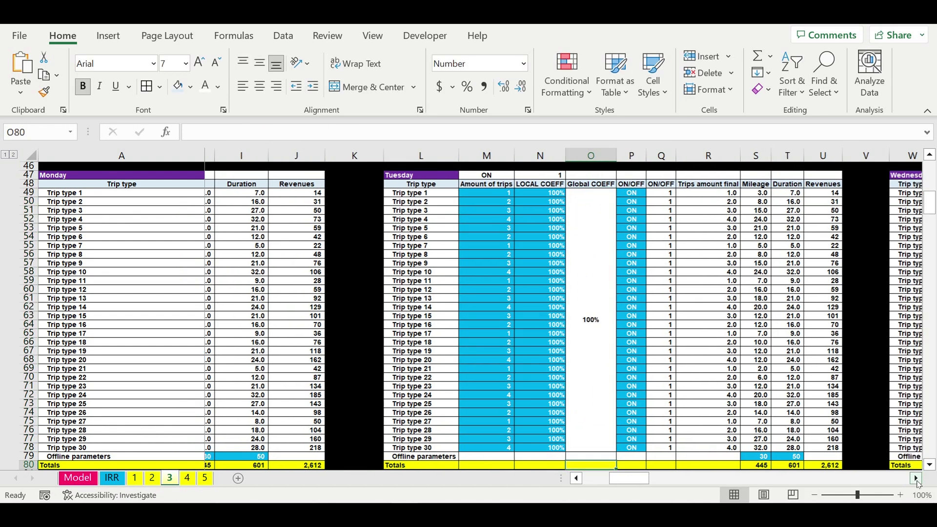
Extend Wednesday's Global COEFF formula in Z49 of sheet 3 to =F86*Model!B38
scroll(648, 322, right, 8)
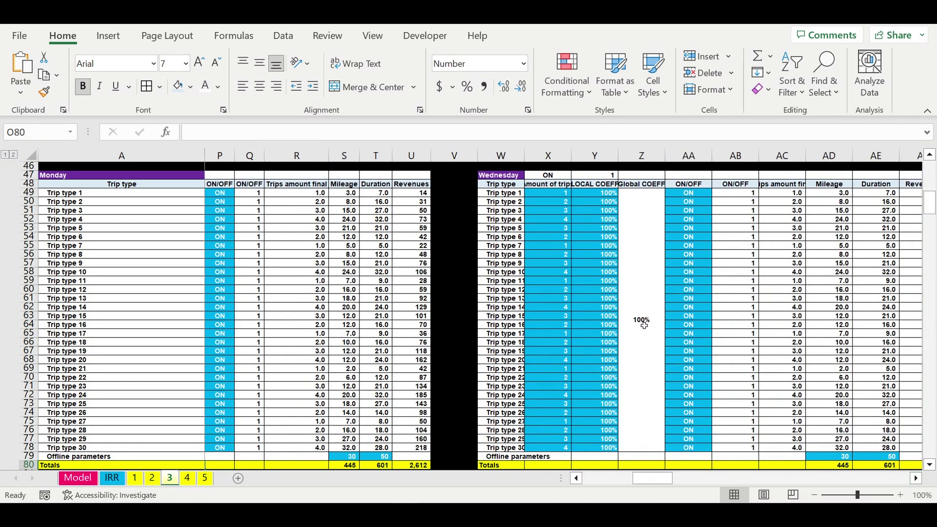
click(648, 322)
click(221, 137)
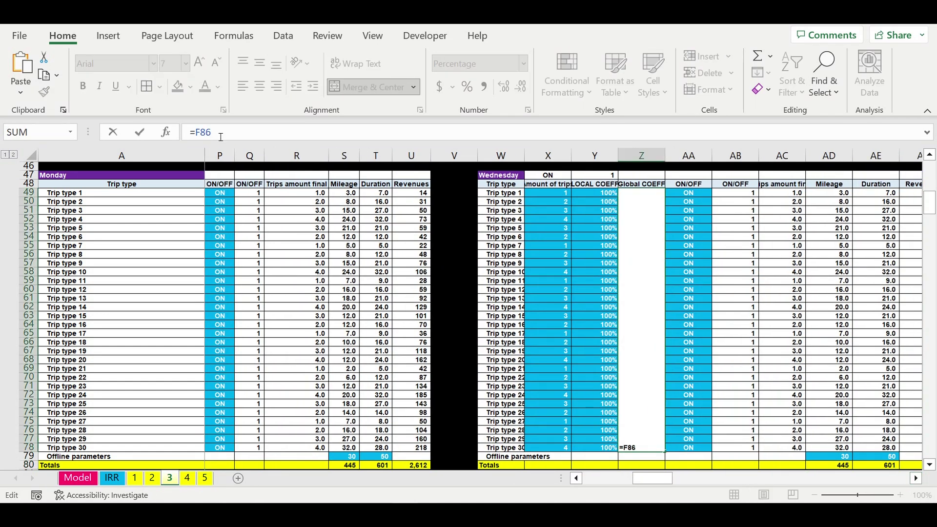
text(*Model!B38)
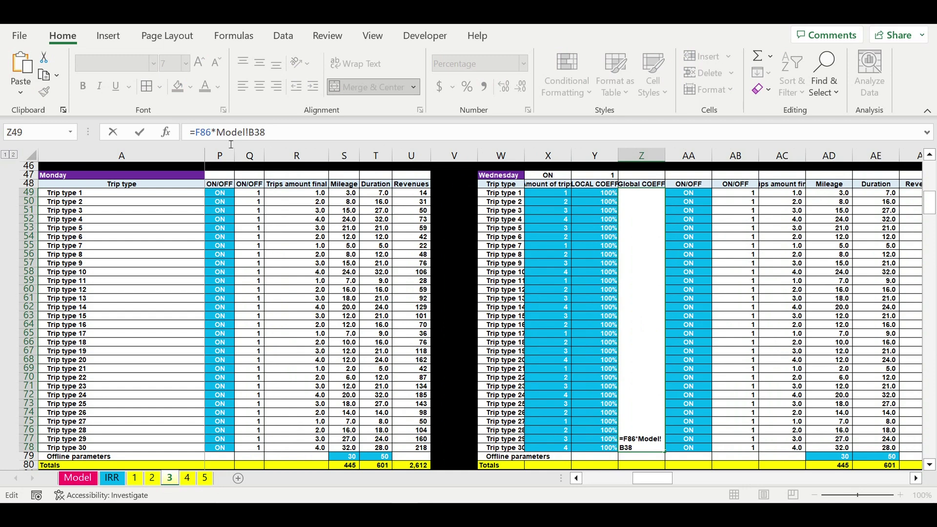
key(Return)
key(Return)
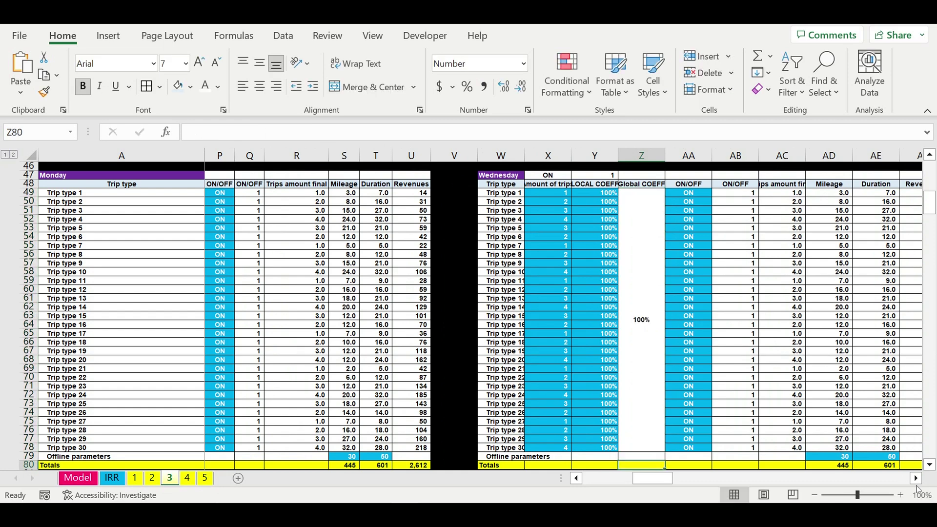
Extend Thursday's Global COEFF formula in AK49 of sheet 3 to =F87*Model!B38
scroll(916, 480, right, 11)
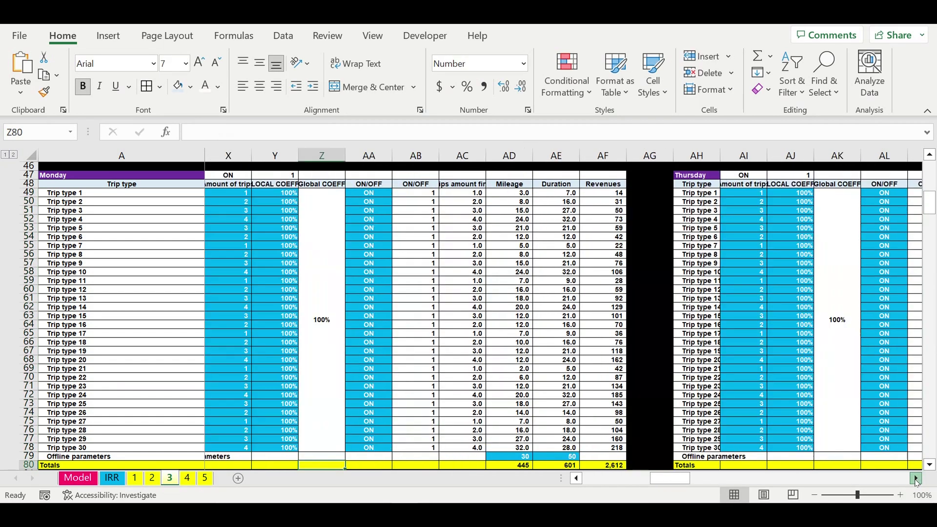
click(696, 341)
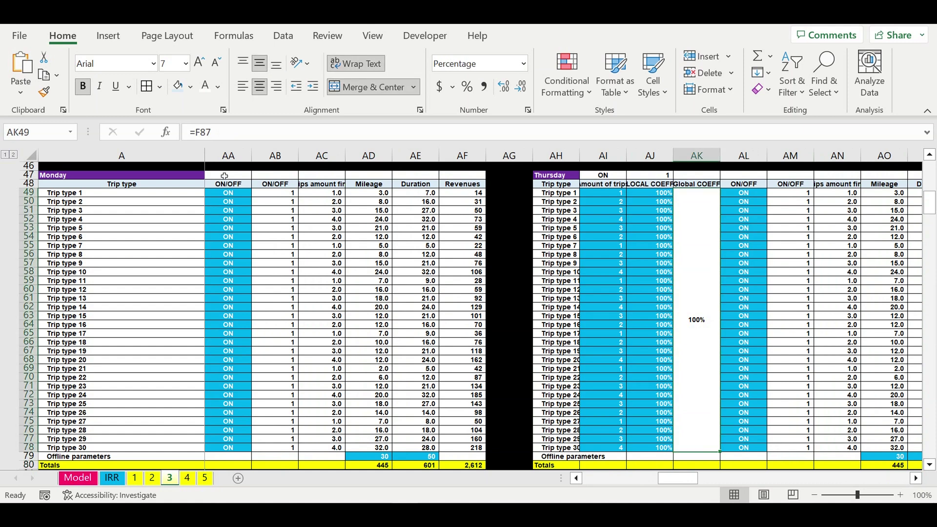
click(223, 142)
text(*Model!B38)
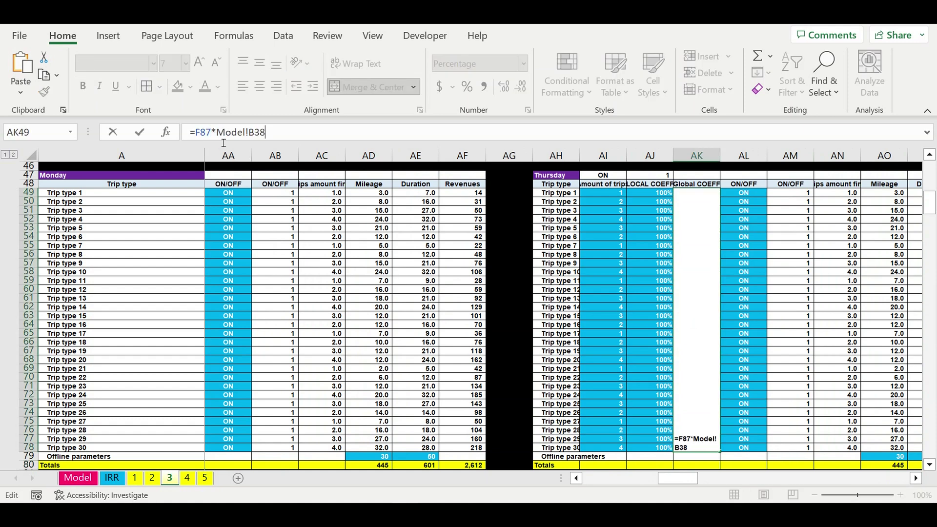
key(Return)
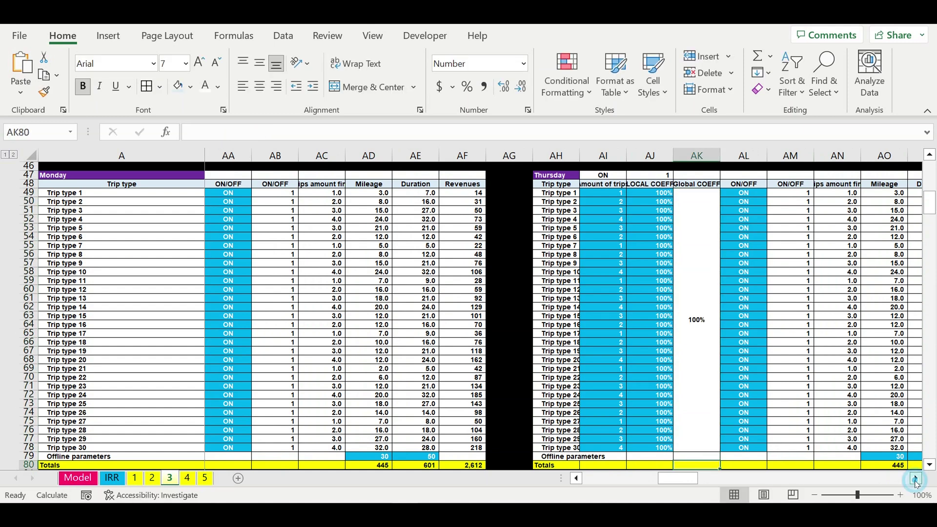
Extend Friday's Global COEFF formula in AV49 of sheet 3 to =F88*Model!B38
click(917, 478)
click(916, 478)
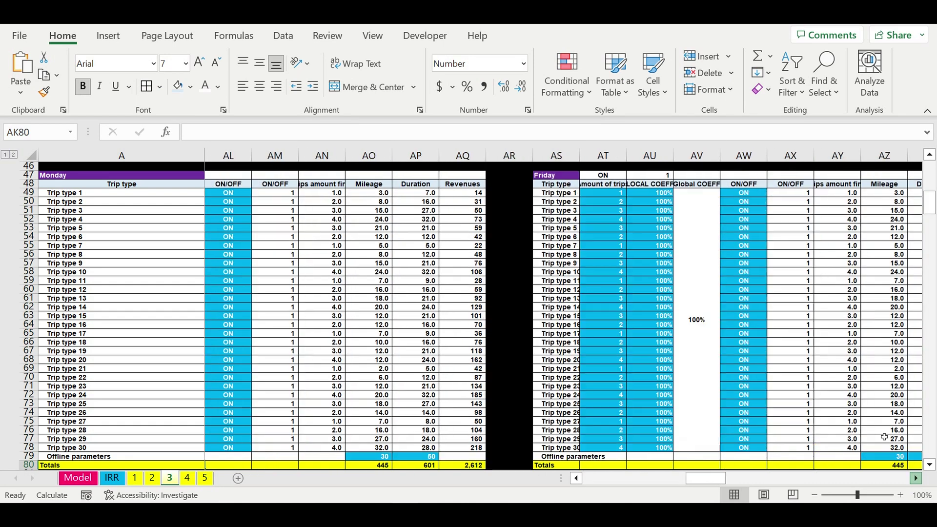
click(699, 350)
click(227, 132)
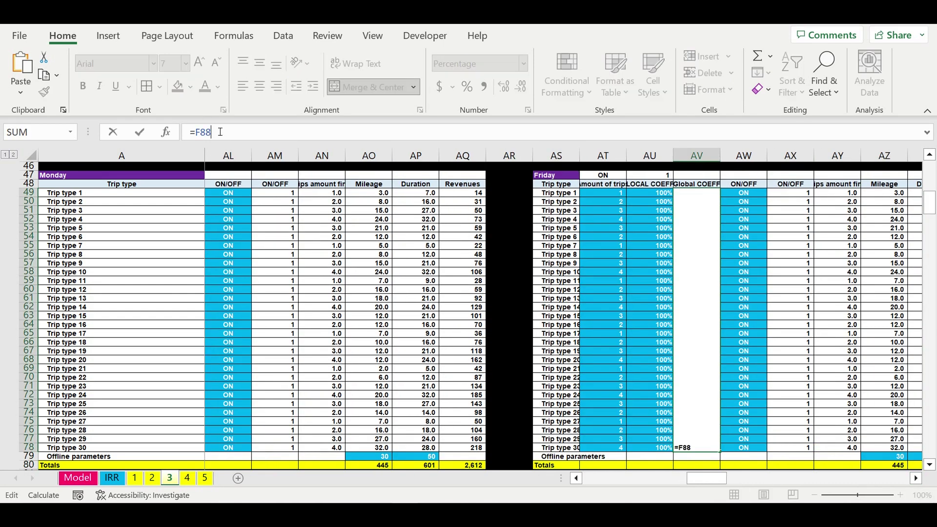
text(*Model!B38)
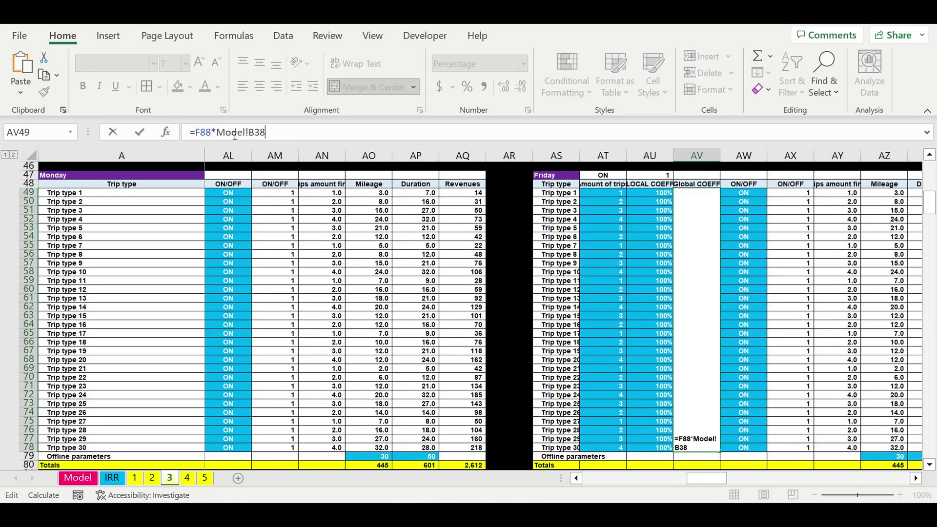
key(Return)
Extend Saturday's Global COEFF formula in BG49 of sheet 3 to =F89*Model!B38
click(917, 478)
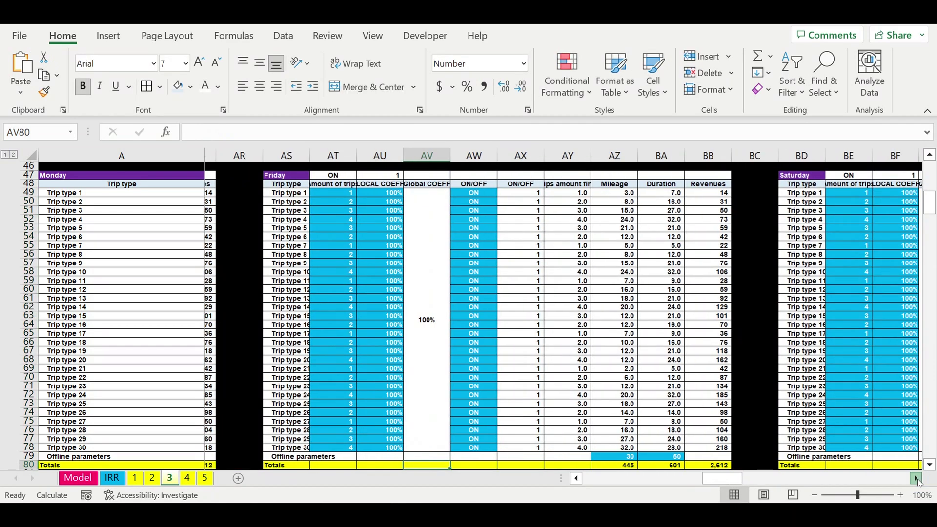
click(916, 479)
click(696, 340)
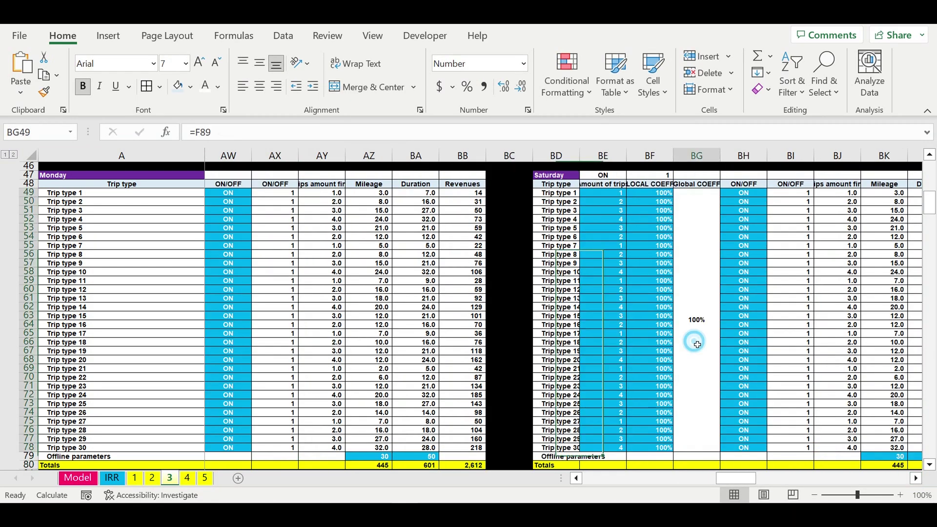
click(236, 133)
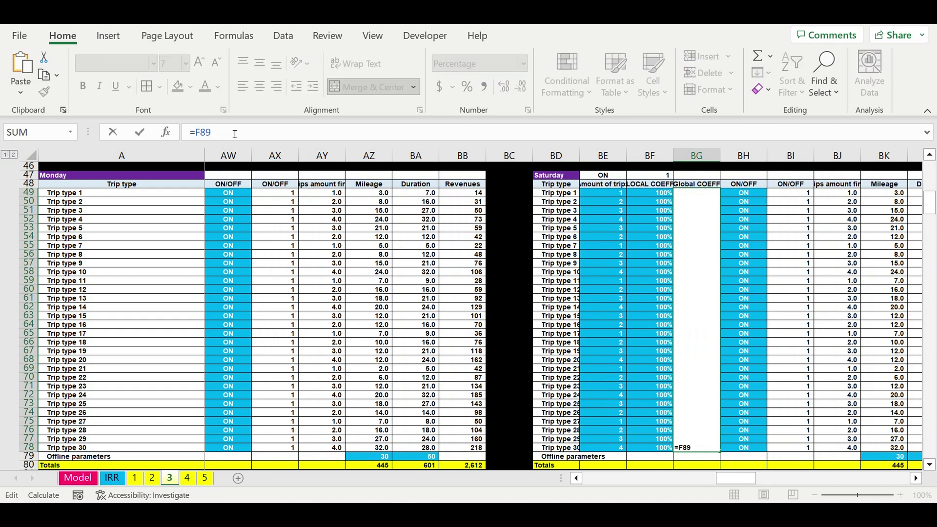
text(*Model!B38)
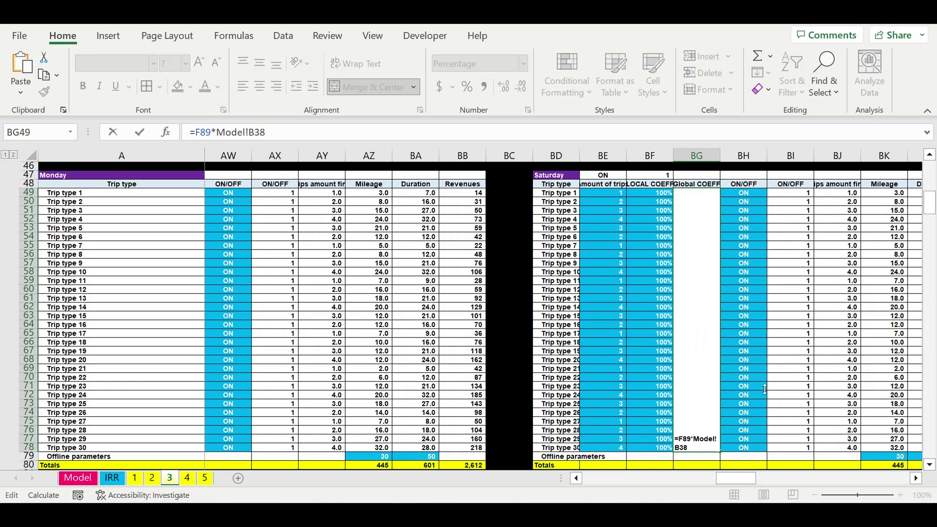
key(Return)
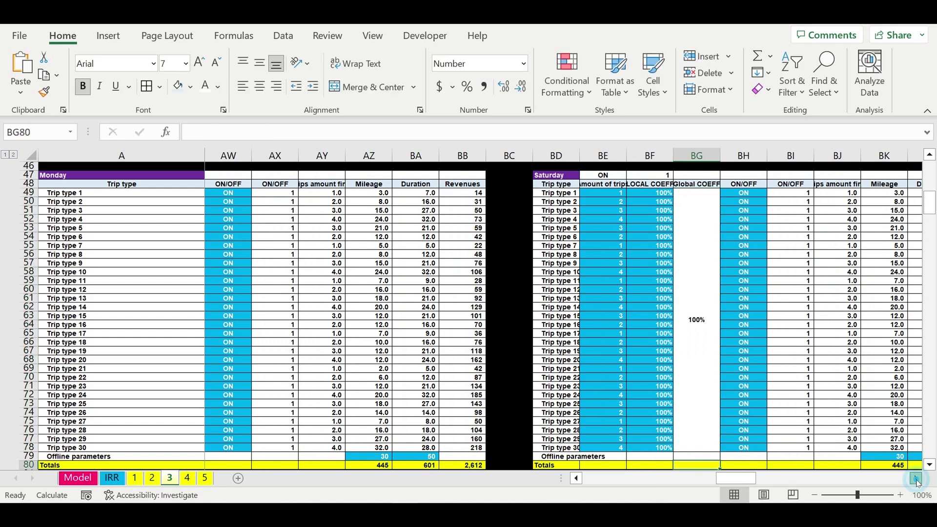
Extend Sunday's Global COEFF formula in BR49 of sheet 3 to =F90*Model!B38
click(916, 479)
click(916, 479)
click(917, 479)
click(917, 479)
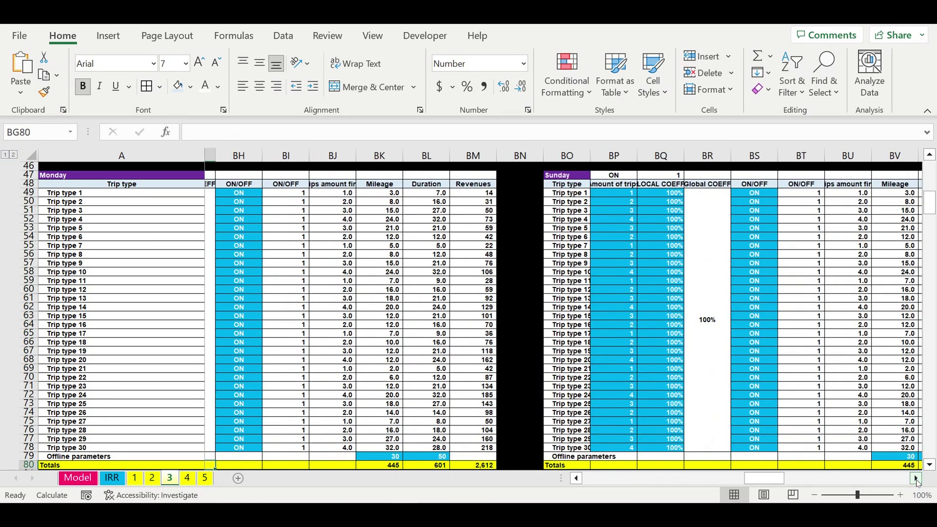
click(916, 478)
click(698, 337)
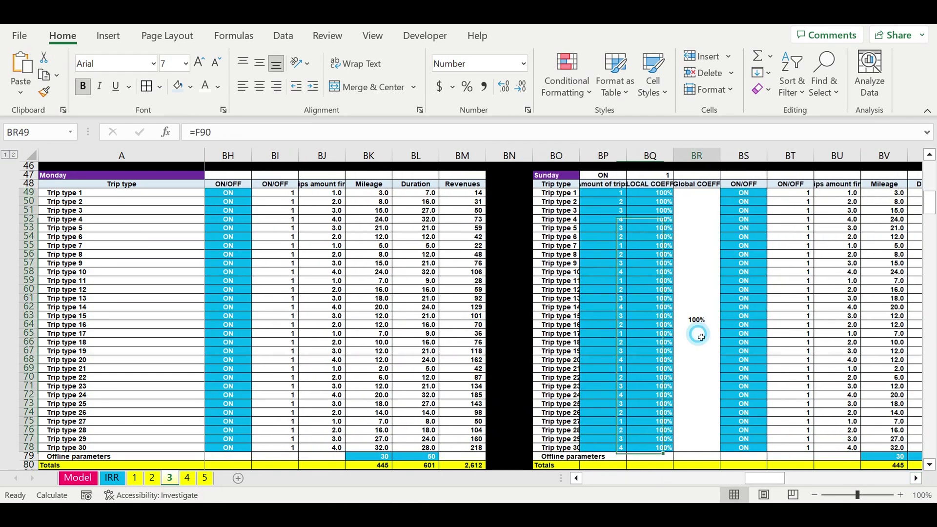
click(223, 132)
text(*Model!B38)
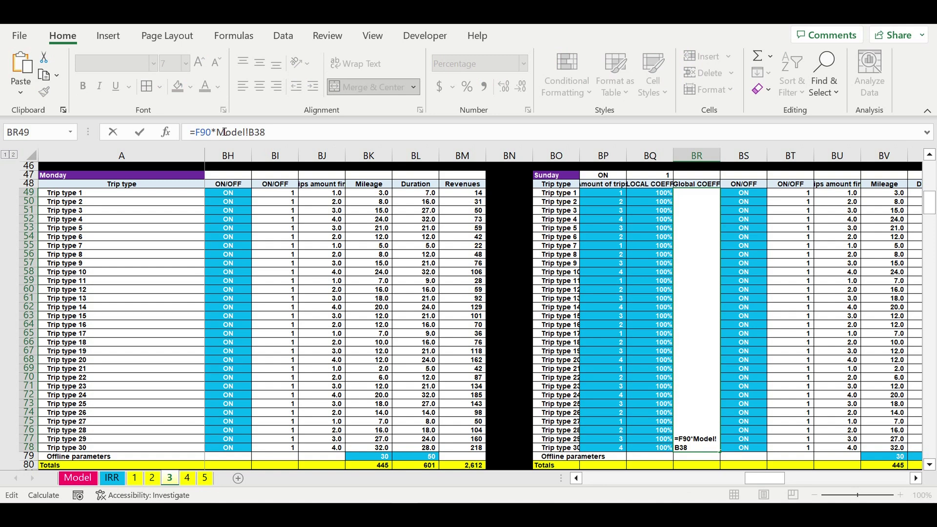
key(Return)
click(918, 479)
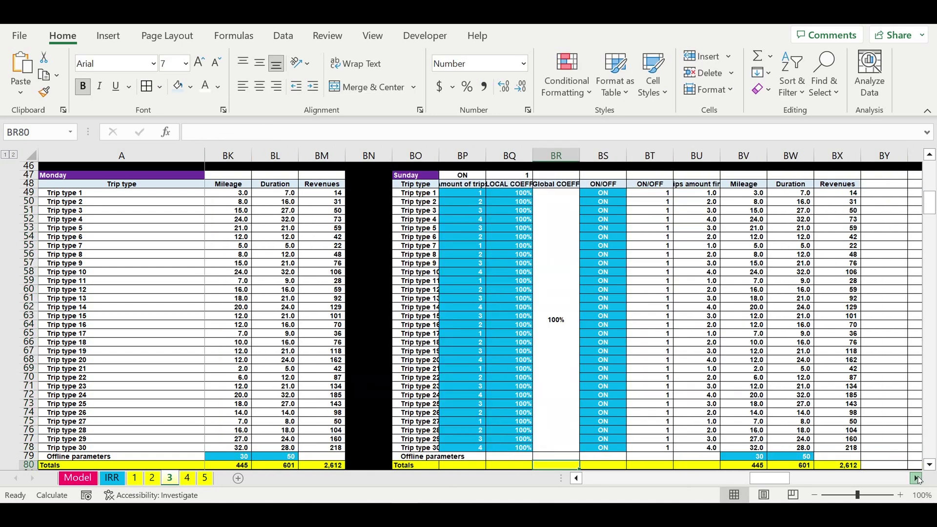
click(917, 479)
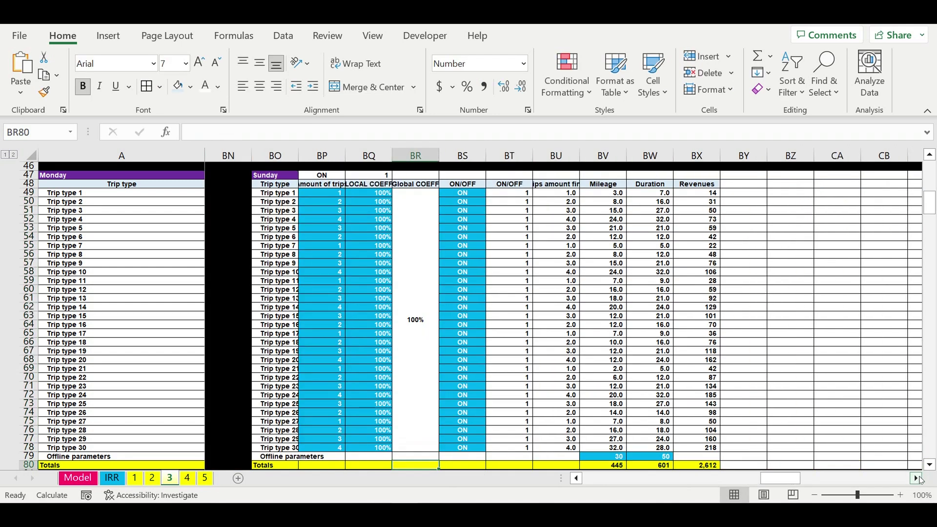
Switch to sheet 4 and extend Monday's Global COEFF formula in D49 to =F84*Model!B38
click(189, 479)
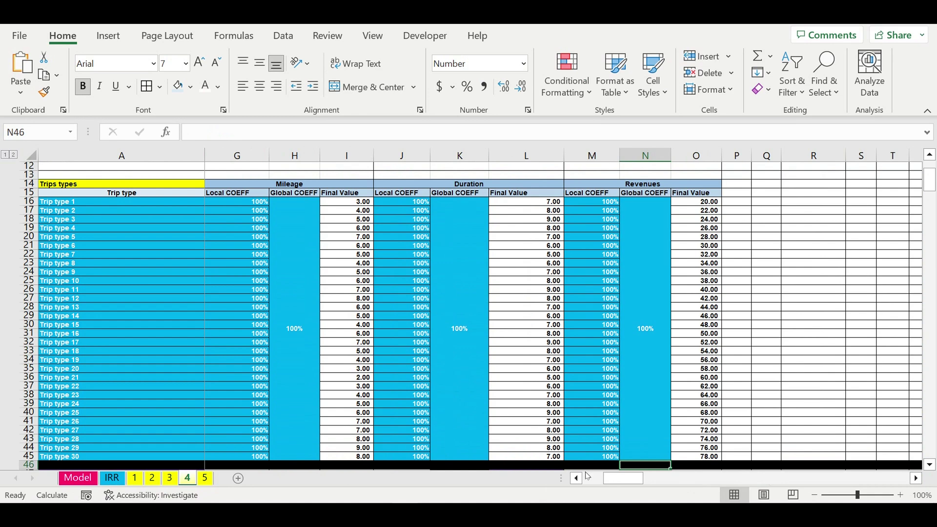
drag(623, 479, 535, 479)
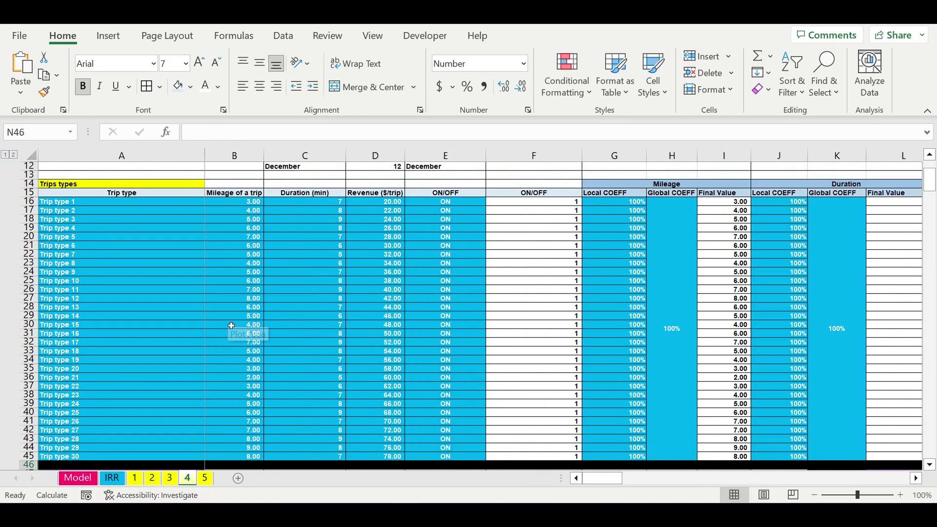
scroll(232, 326, down, 9)
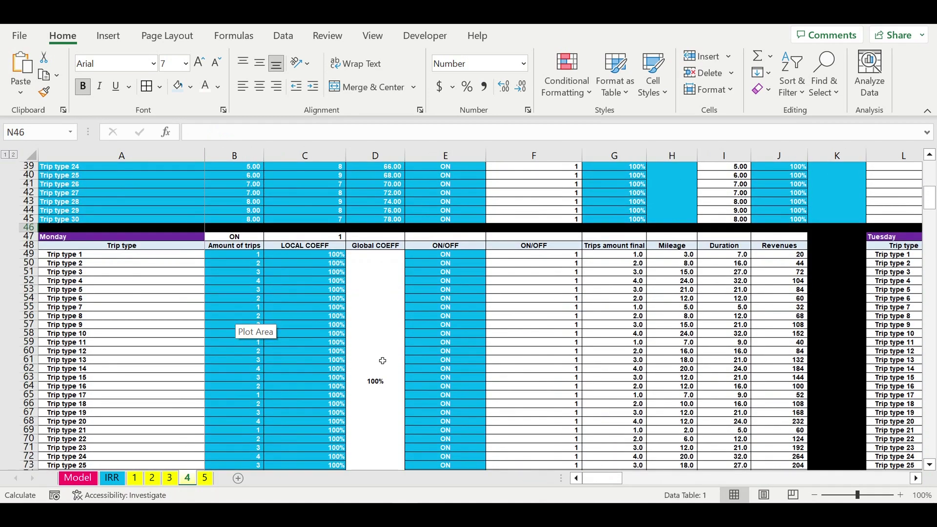
click(383, 361)
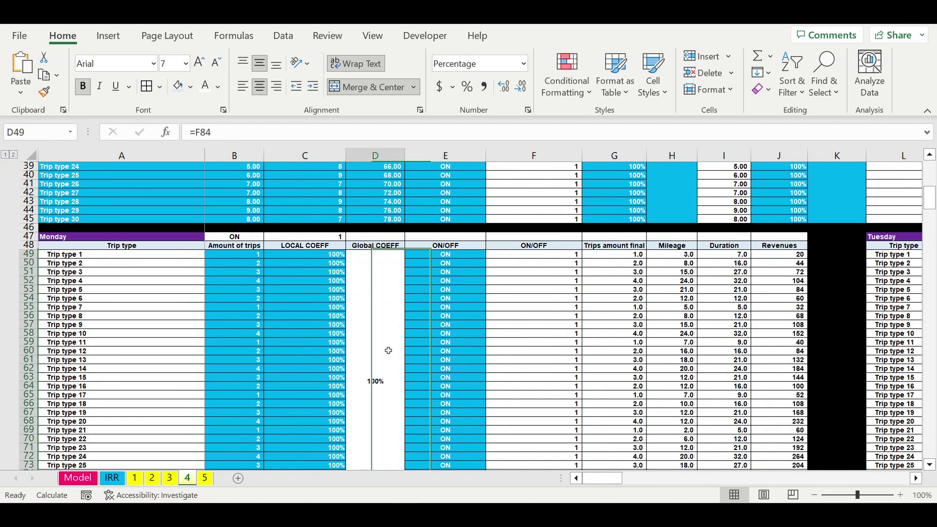
click(229, 138)
text(*Model!B38)
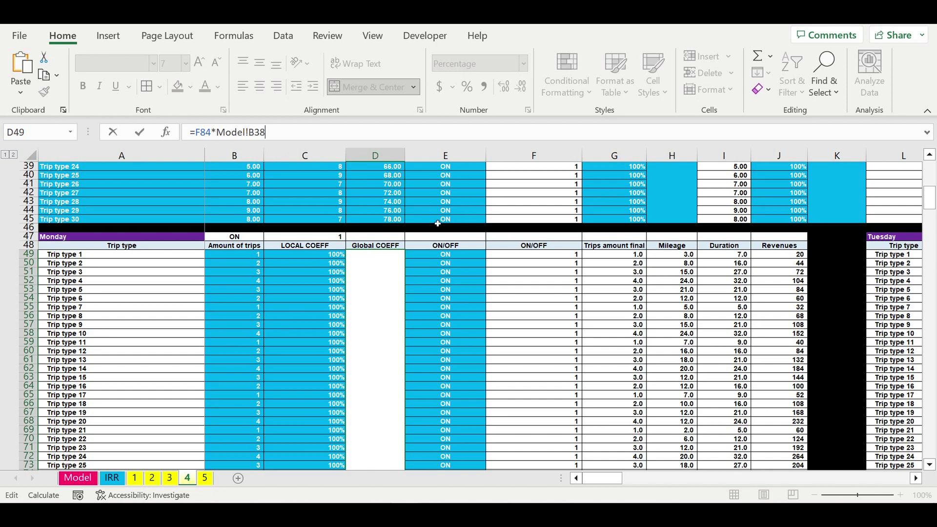
key(Return)
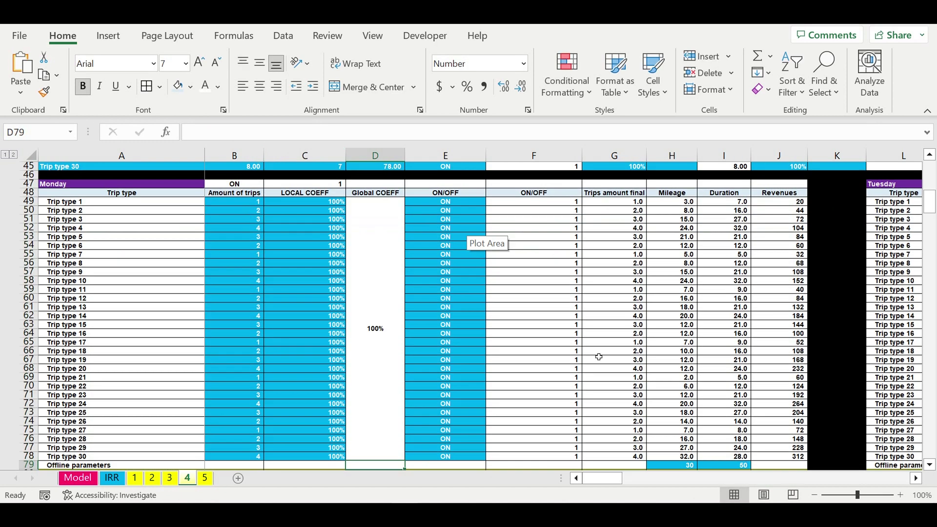
Extend Tuesday's Global COEFF formula in O49 of sheet 4 to =F85*Model!B38
click(916, 479)
click(916, 478)
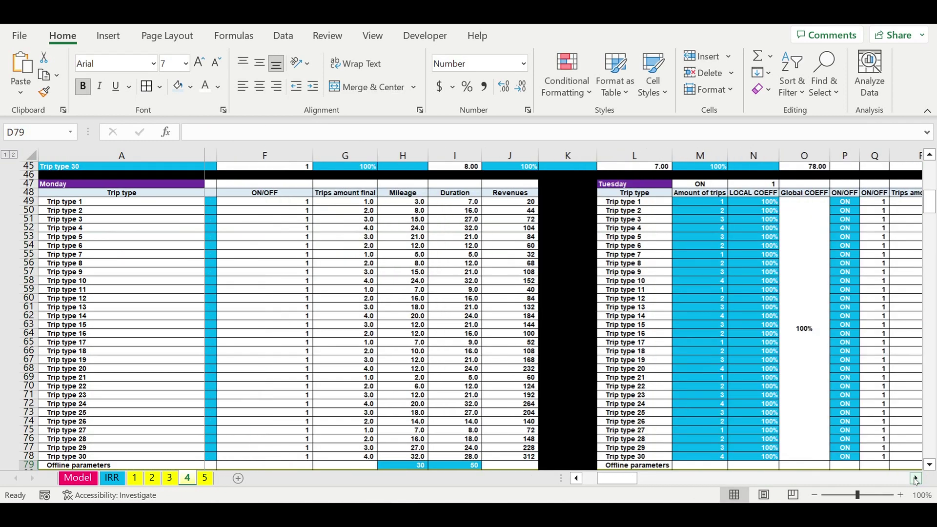
click(916, 479)
click(703, 329)
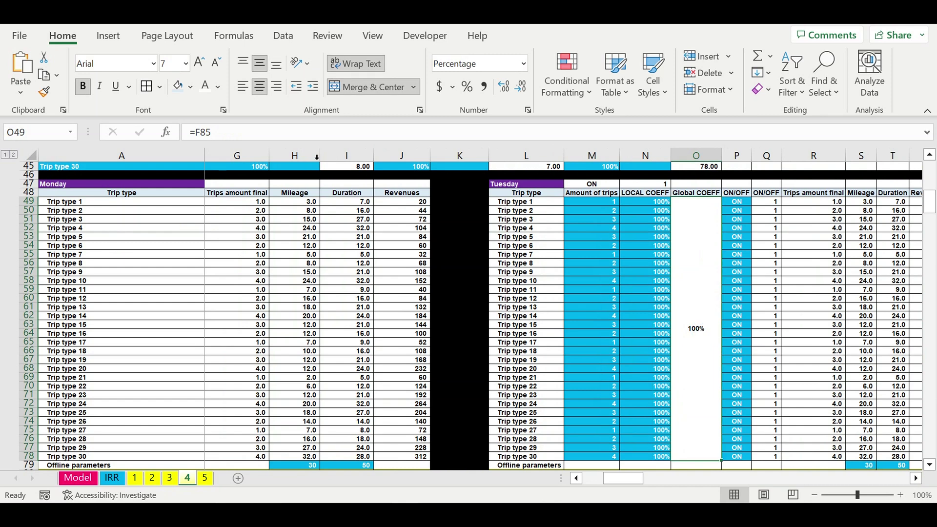
click(231, 140)
text(*Model!B38)
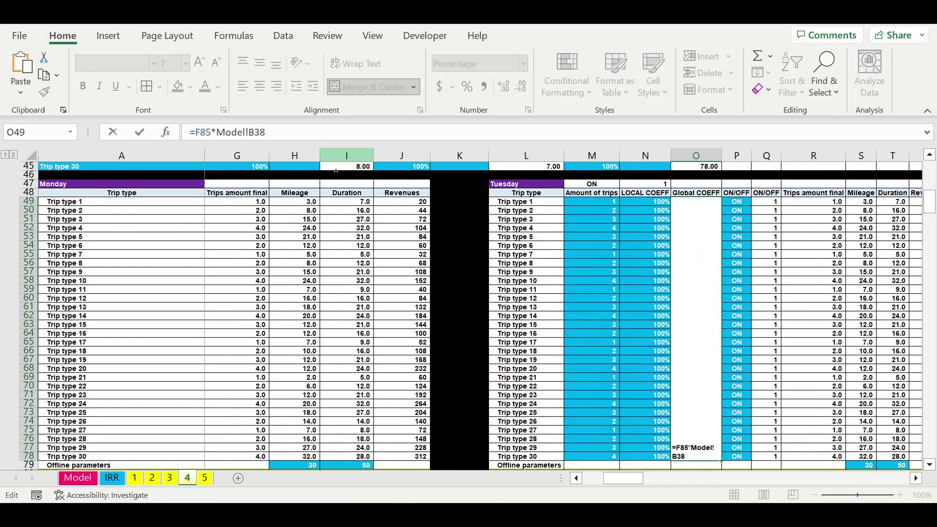
key(Return)
Extend Wednesday's Global COEFF formula in Z49 of sheet 4 to =F86*Model!B38
click(917, 479)
click(916, 479)
click(917, 478)
click(916, 478)
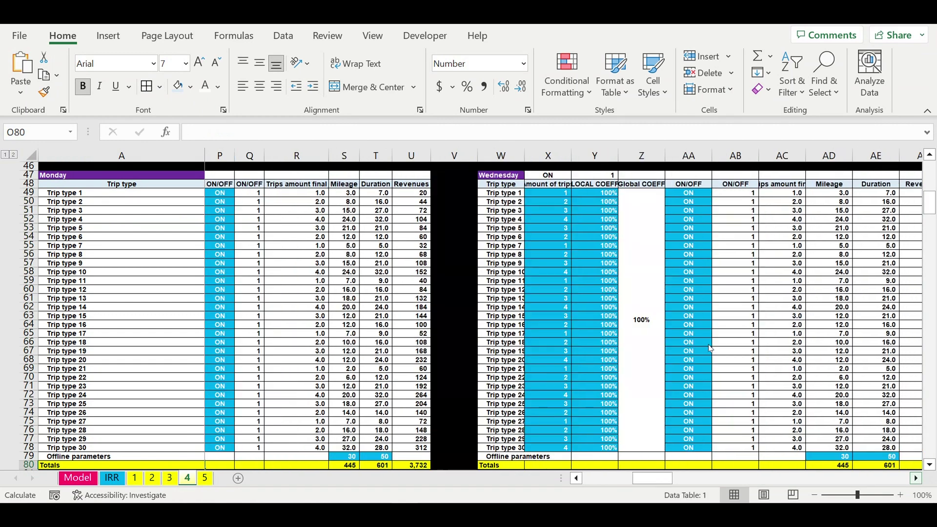
click(636, 331)
click(228, 136)
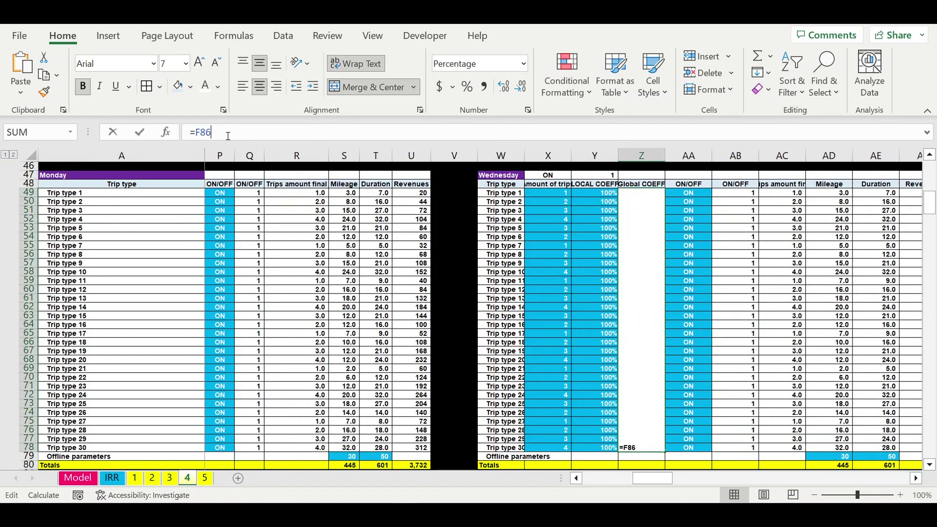
text(*Model!B38)
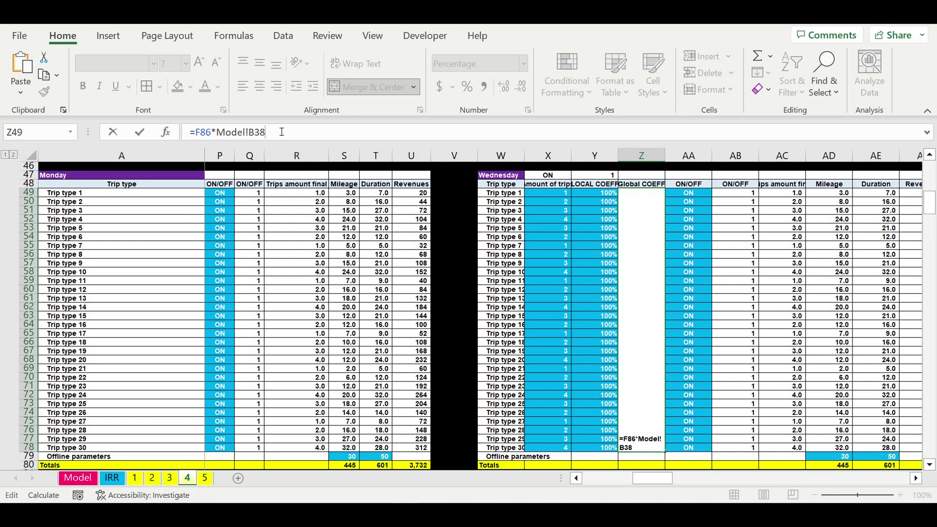
key(Return)
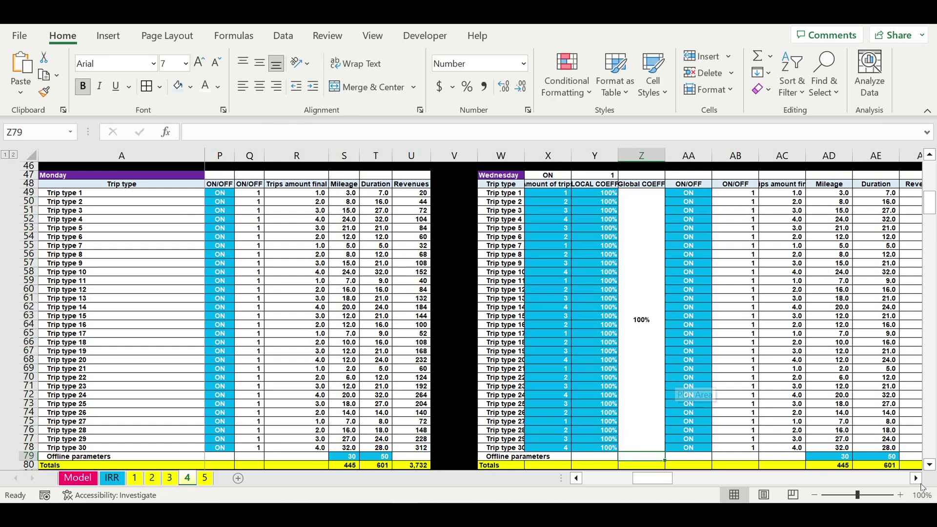
Extend Thursday's Global COEFF formula in AK49 of sheet 4 to =F87*Model!B38
click(917, 478)
click(917, 478)
click(918, 479)
click(918, 478)
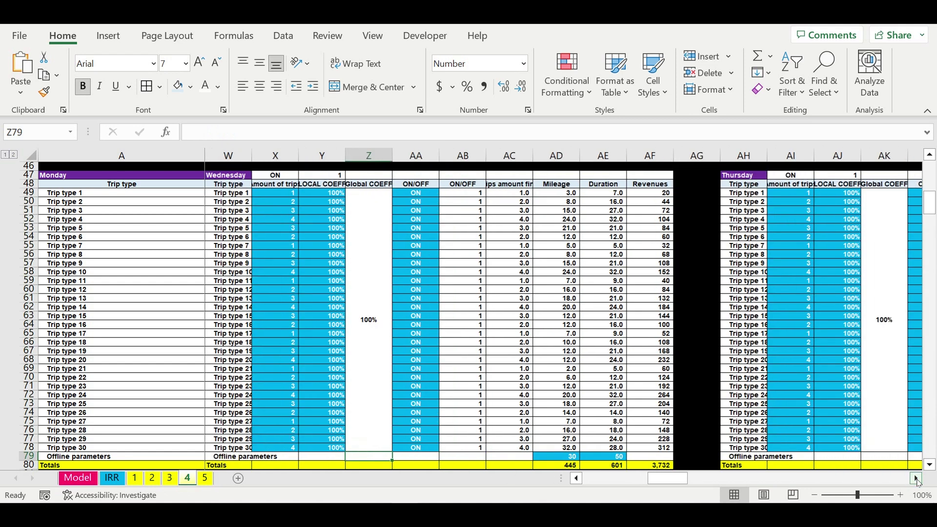
click(917, 479)
click(791, 337)
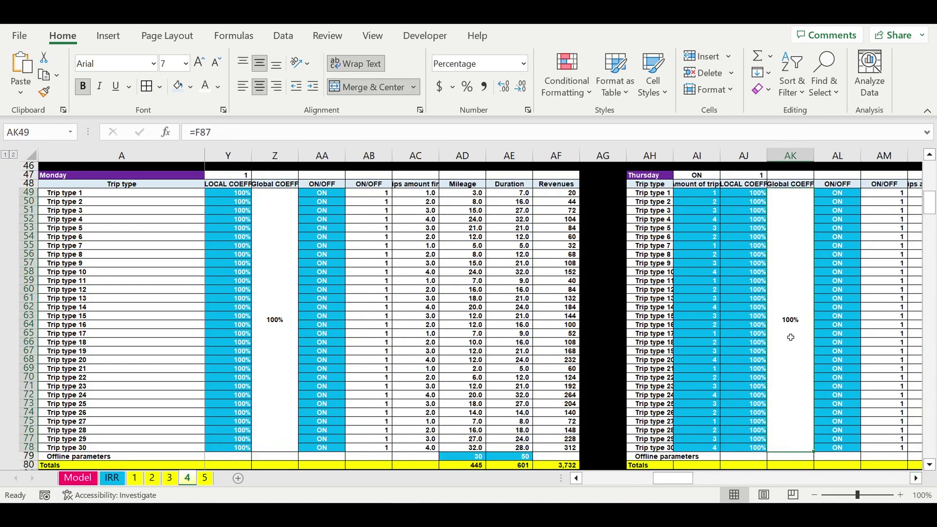
click(225, 132)
text(*Model!B38)
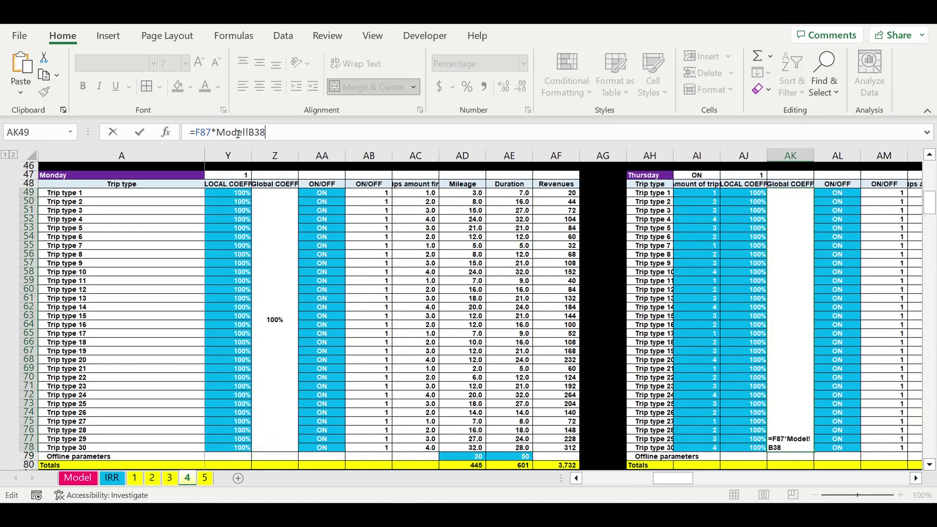
key(Return)
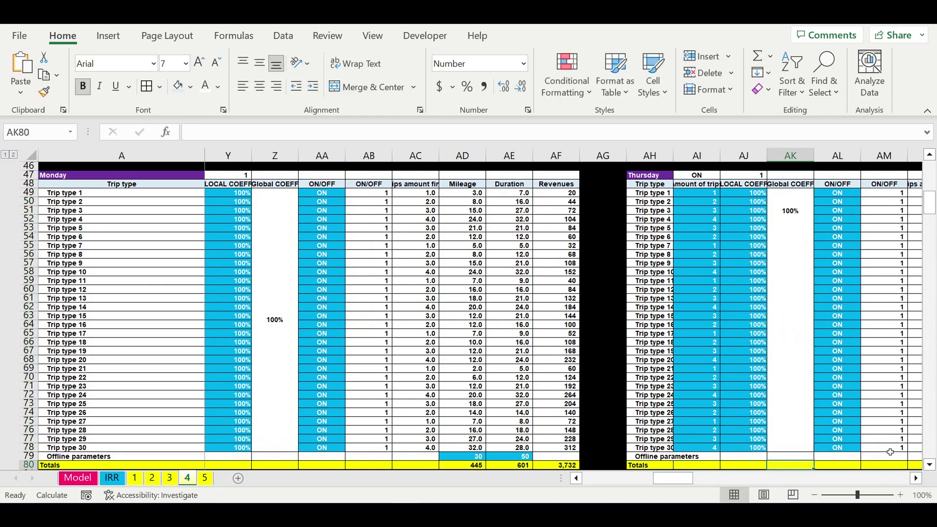
Extend Friday's Global COEFF formula in AV49 of sheet 4 to =F88*Model!B38
click(916, 479)
drag(916, 479, 917, 479)
scroll(848, 365, right, 1)
click(754, 325)
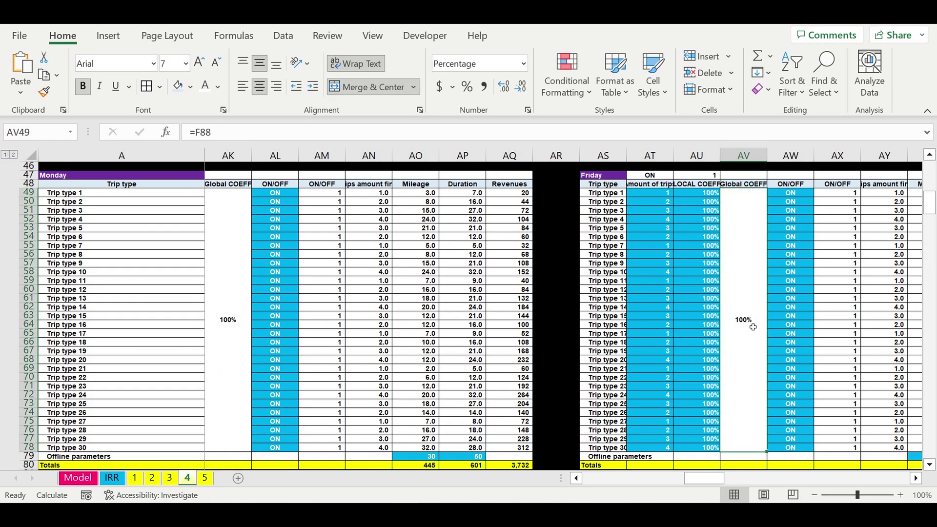
click(229, 133)
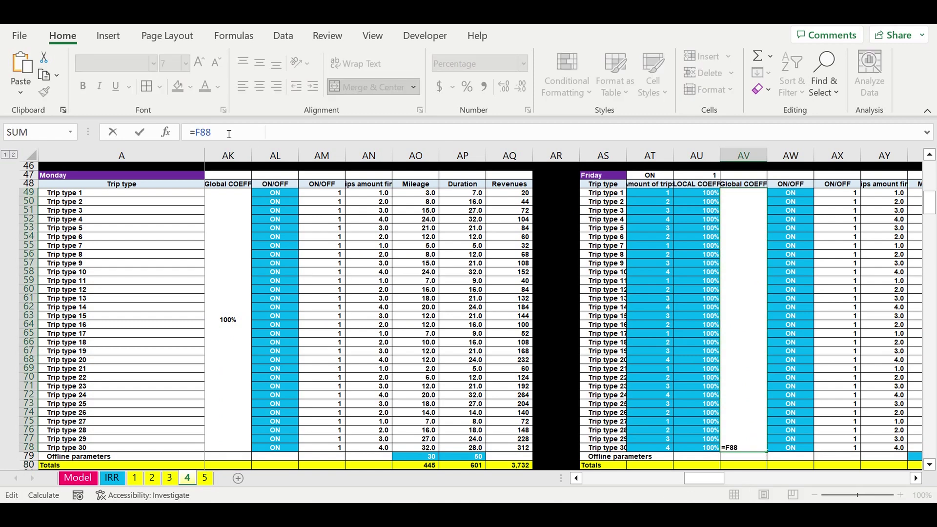
text(*Model!B38)
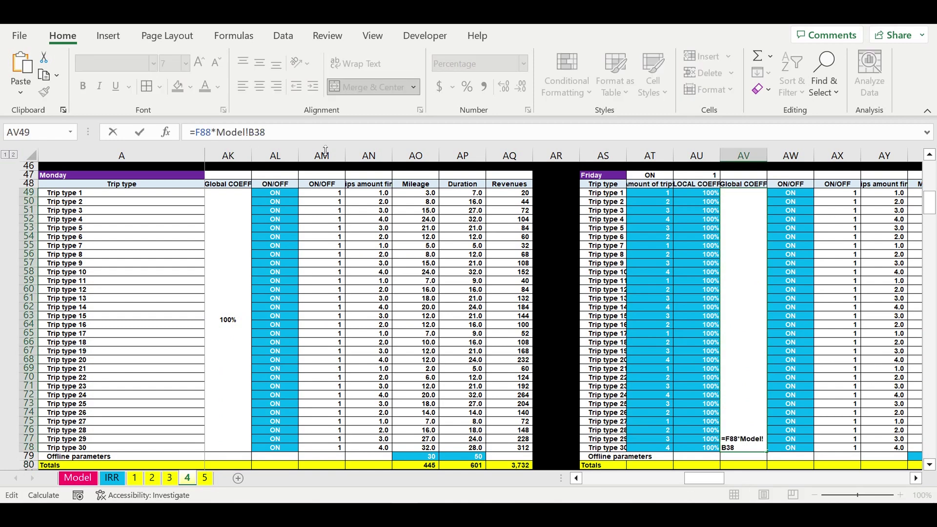
key(Return)
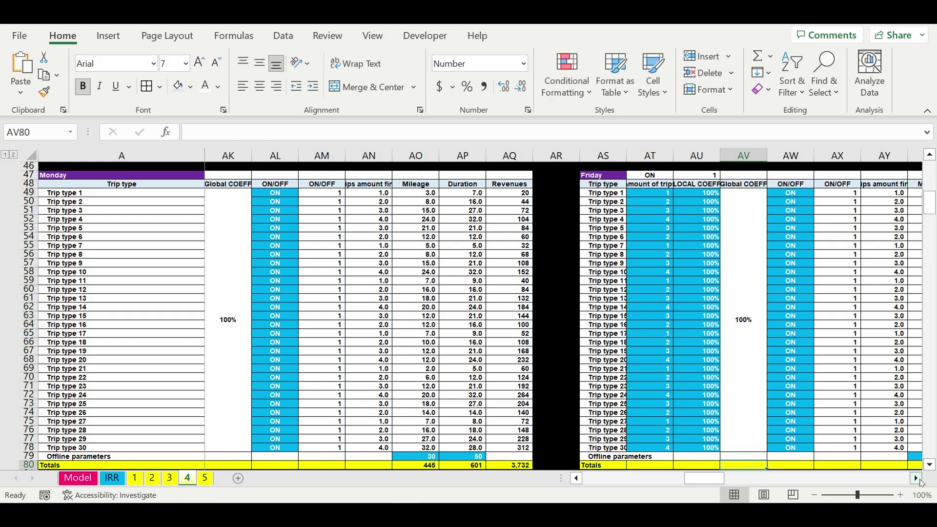
Extend Saturday's Global COEFF formula in BG49 of sheet 4 to =F89*Model!B38
click(917, 478)
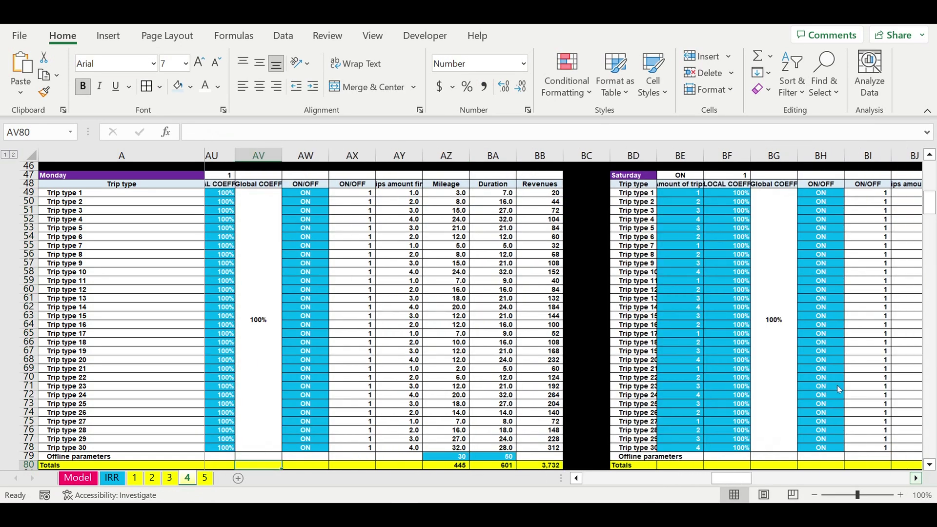
click(734, 335)
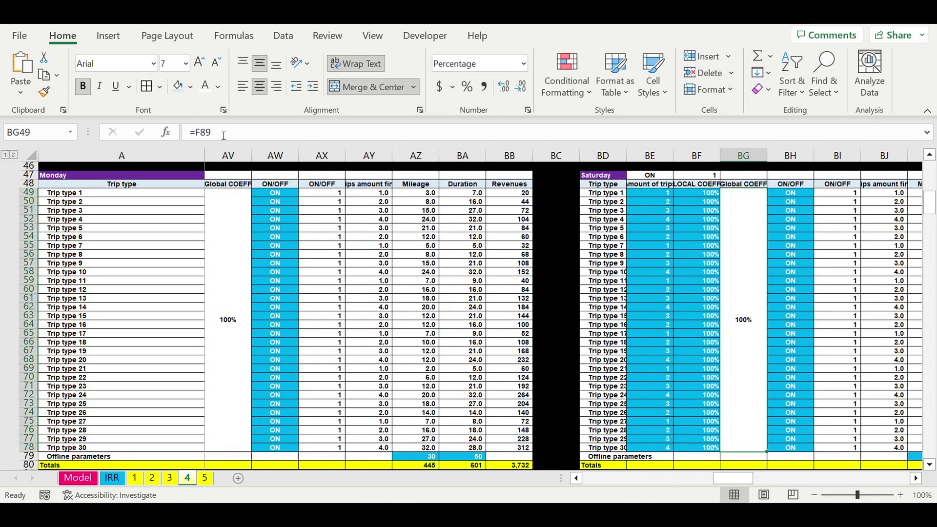
click(223, 136)
text(*Model!B38)
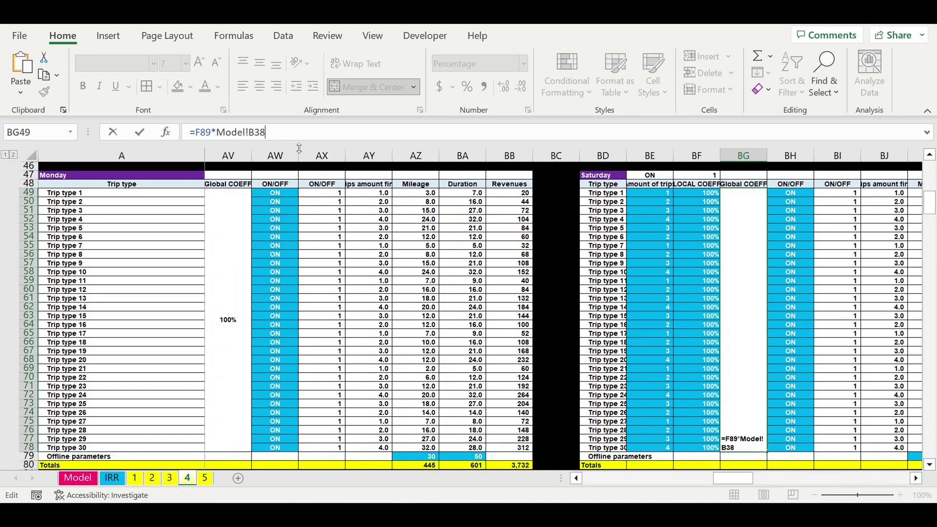
key(Return)
Extend Sunday's Global COEFF formula in BR49 of sheet 4 to =F90*Model!B38
click(916, 478)
click(917, 478)
click(917, 478)
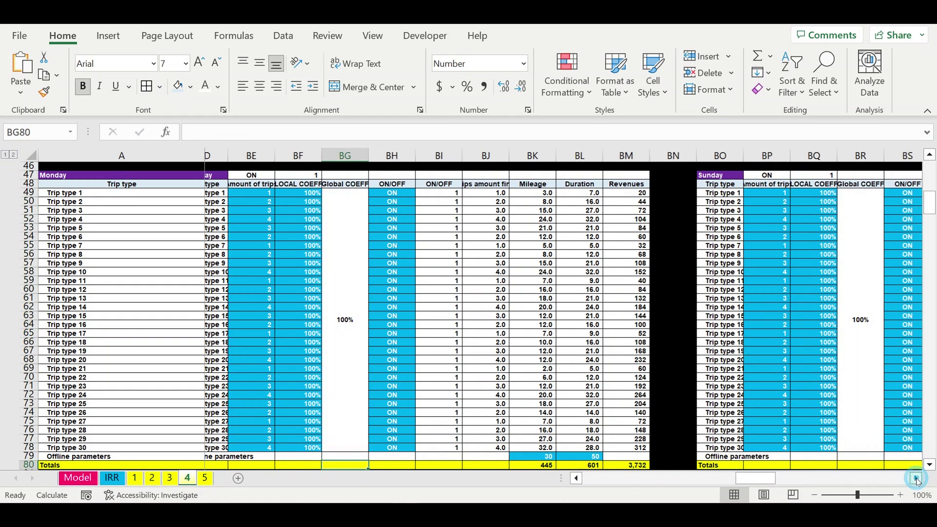
click(917, 479)
click(916, 479)
click(741, 345)
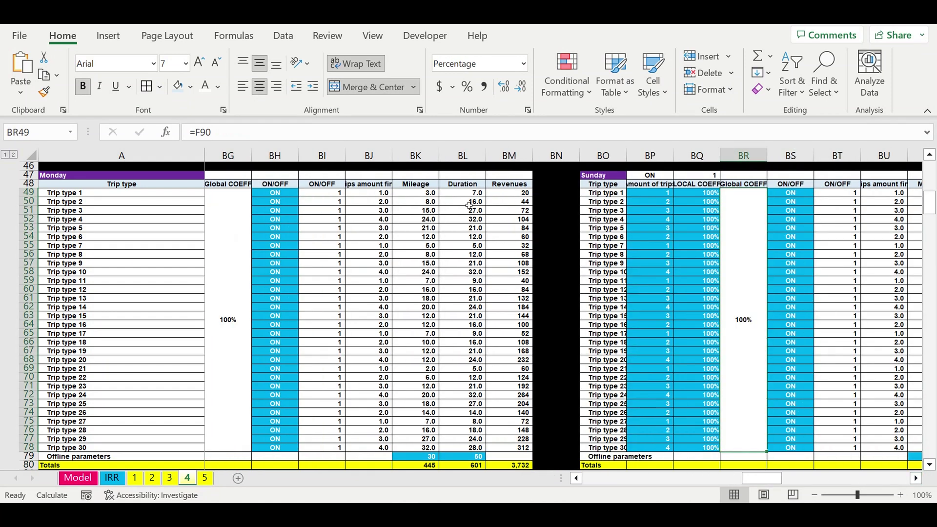
click(233, 141)
text(*Model!B38)
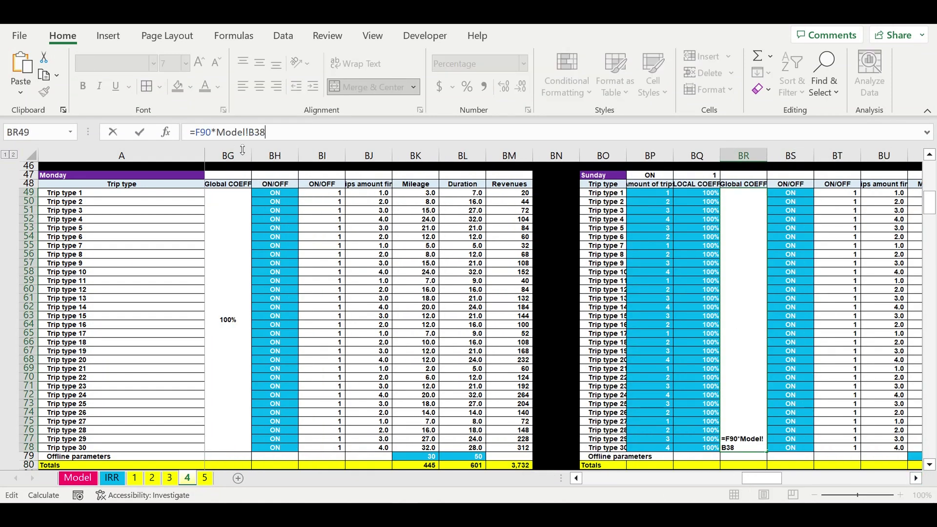
key(Return)
click(916, 479)
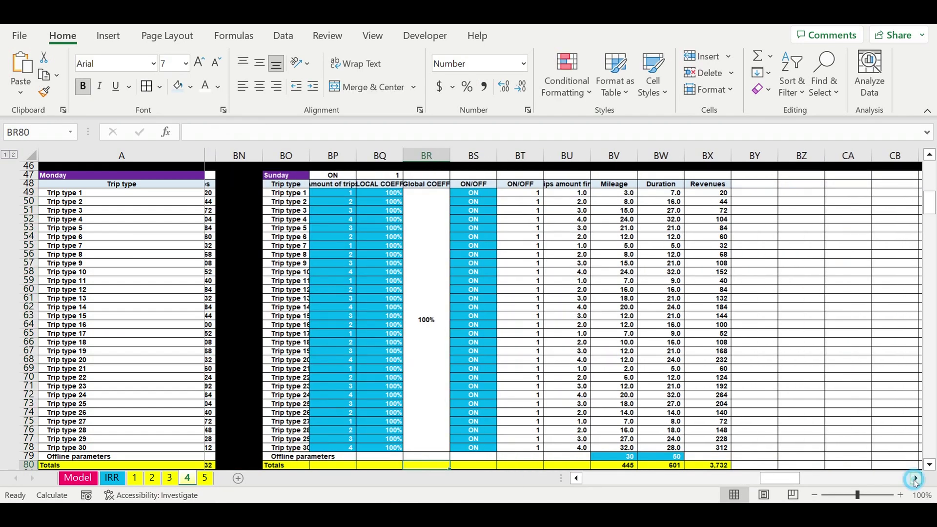
click(916, 478)
click(916, 478)
On sheet 5, extend Monday's Global COEFF formula in D49 to =F84*Model!B38
click(206, 478)
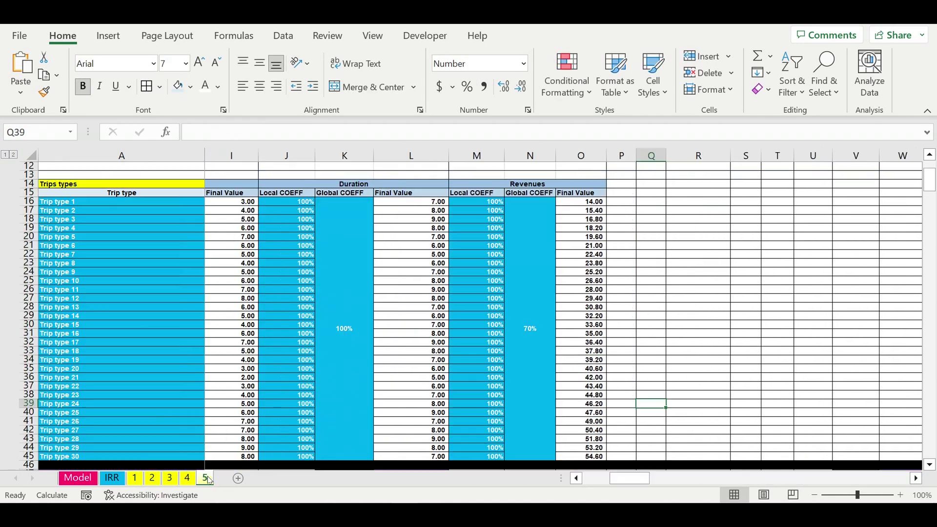
drag(645, 482, 624, 481)
scroll(500, 321, down, 5)
scroll(501, 321, down, 6)
scroll(389, 305, up, 1)
click(389, 305)
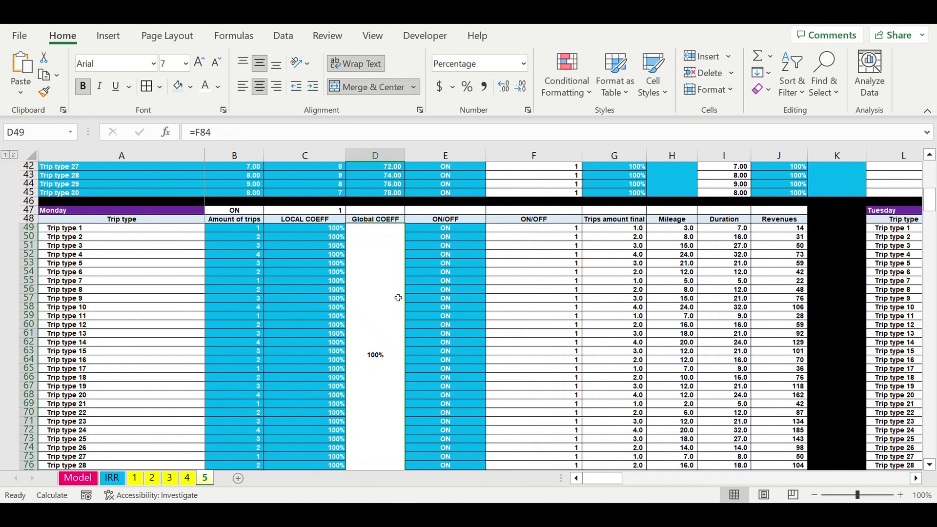
click(225, 136)
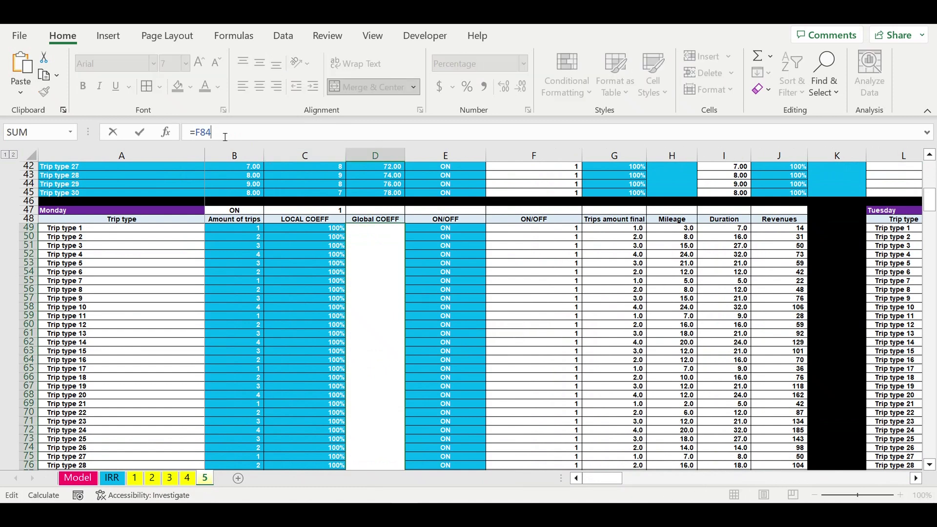
text(*Model!B38)
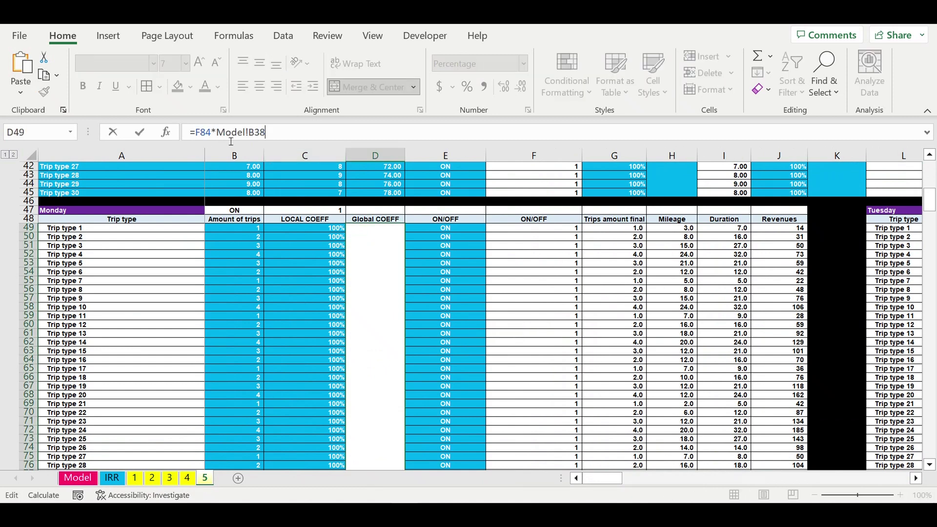
key(Return)
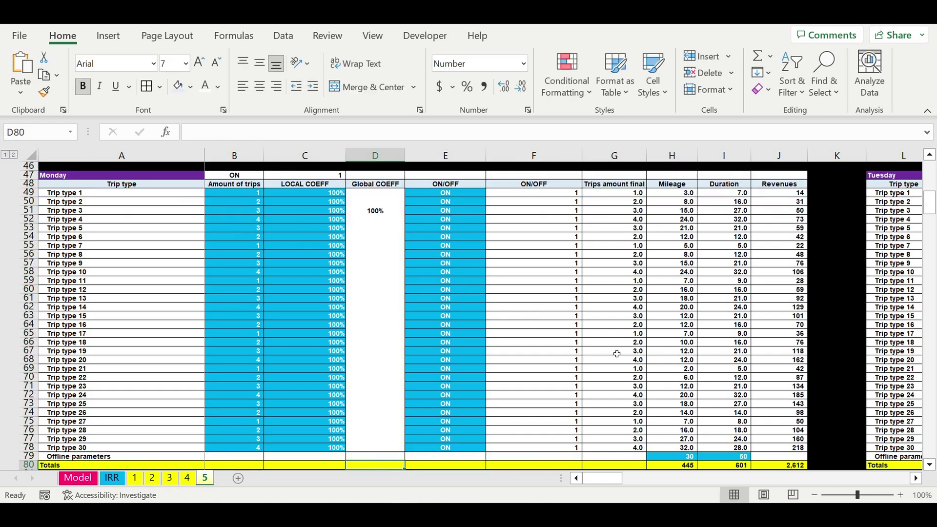
Extend Tuesday's Global COEFF formula in O49 of sheet 5 to =F85*Model!B38
scroll(622, 343, right, 7)
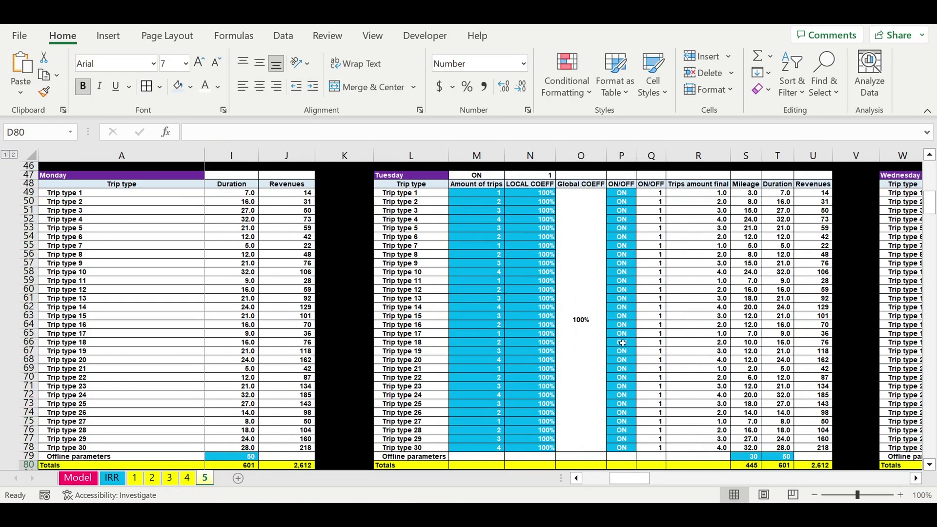
click(586, 352)
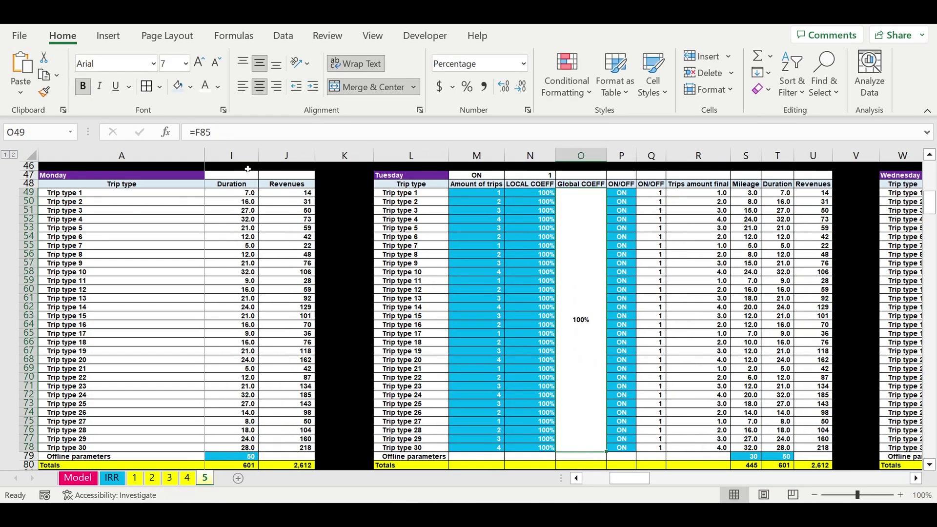
click(230, 132)
text(*Model!B38)
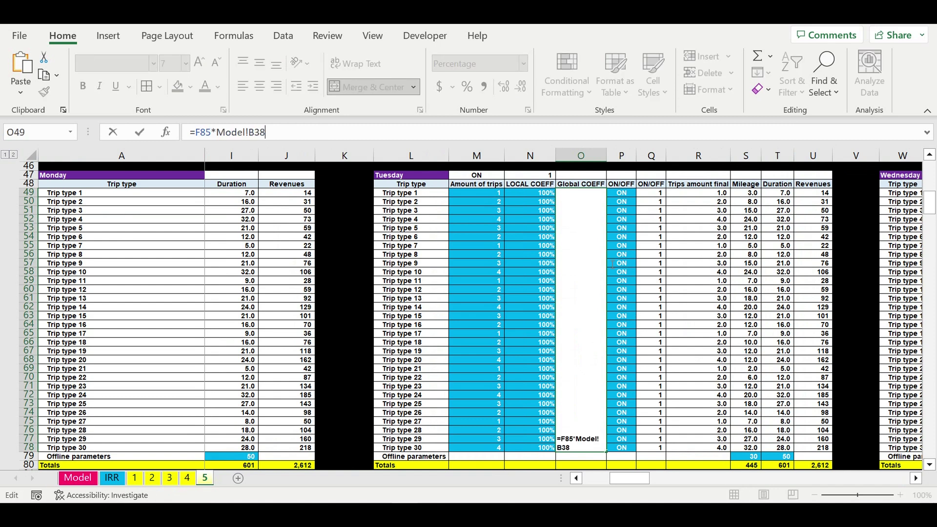
key(Return)
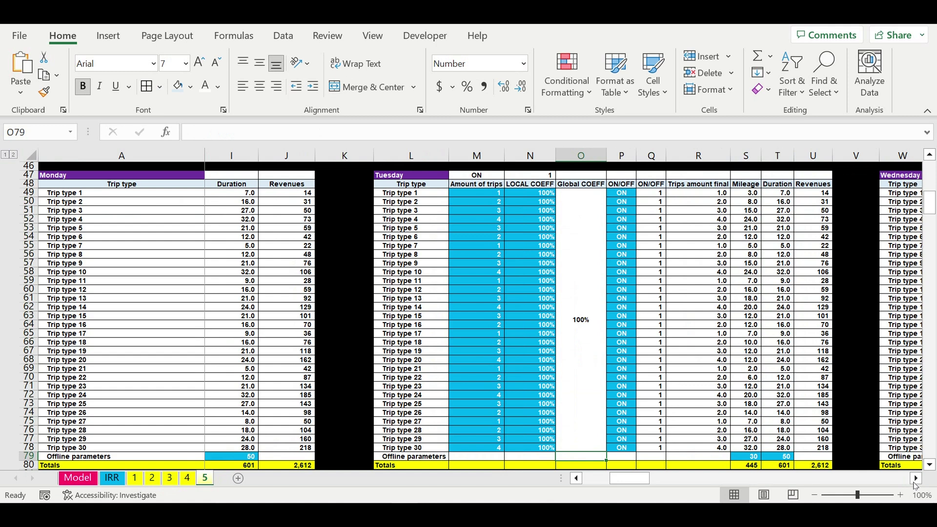
Extend Wednesday's Global COEFF formula in Z49 of sheet 5 to =F86*Model!B38
click(916, 479)
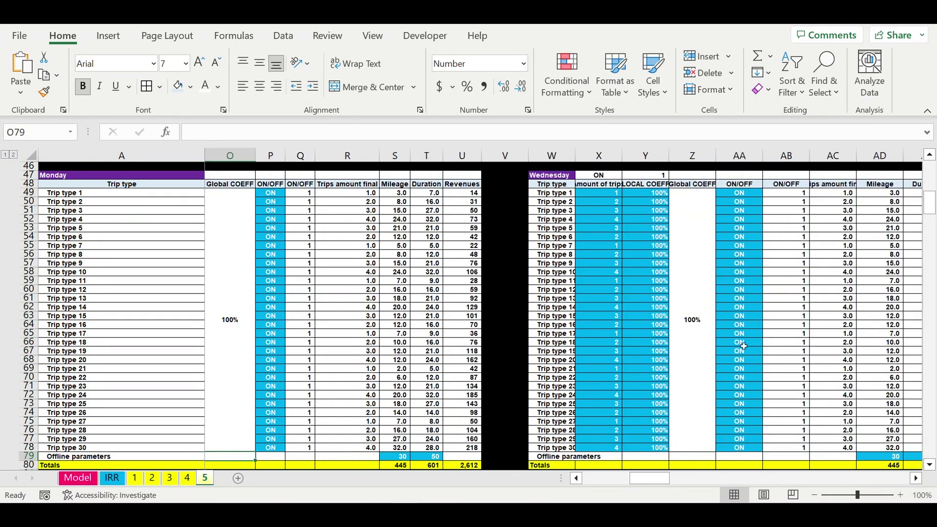
click(694, 337)
click(243, 135)
text(*Model!B38)
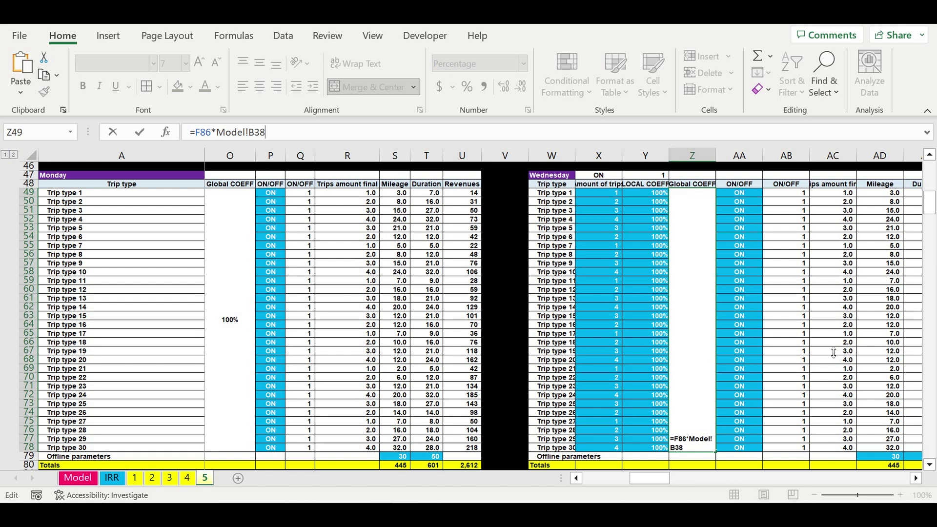
key(ctrl+Return)
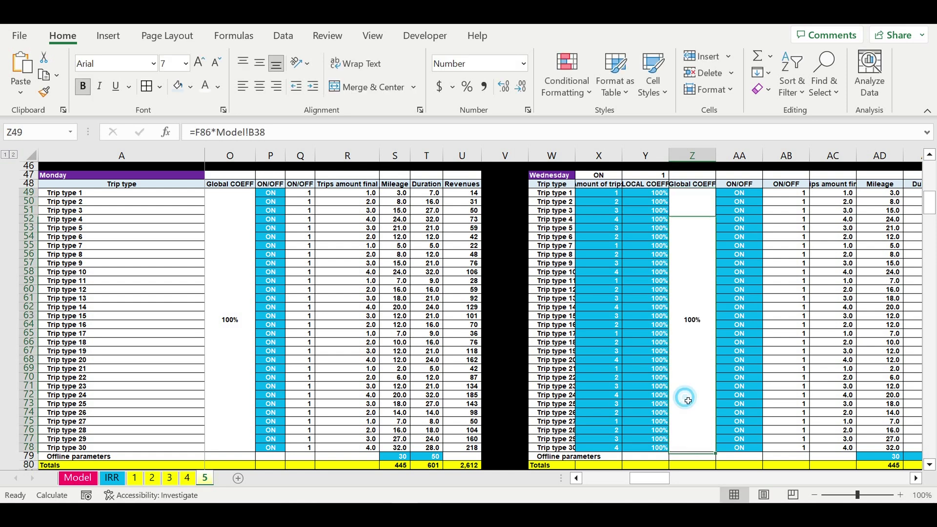
Extend Thursday's Global COEFF formula in AK49 of sheet 5 to =F87*Model!B38
click(916, 479)
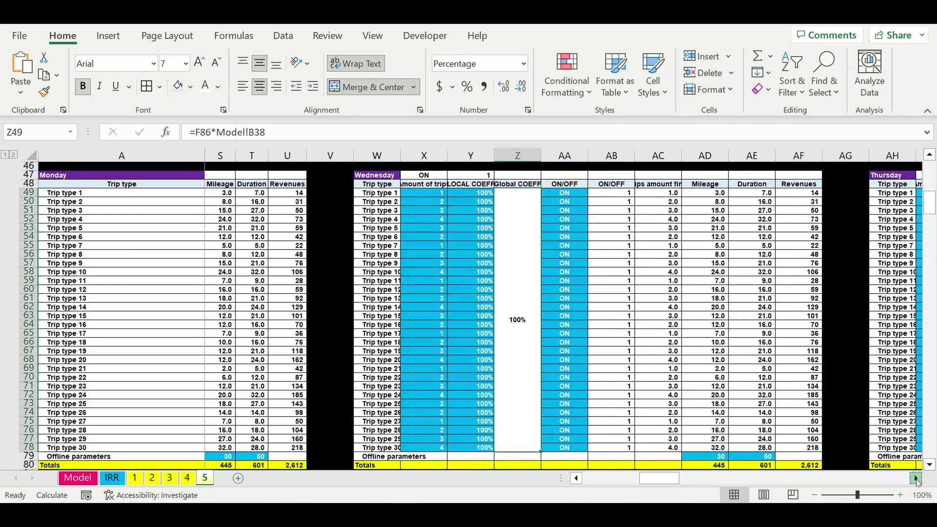
click(916, 478)
click(779, 347)
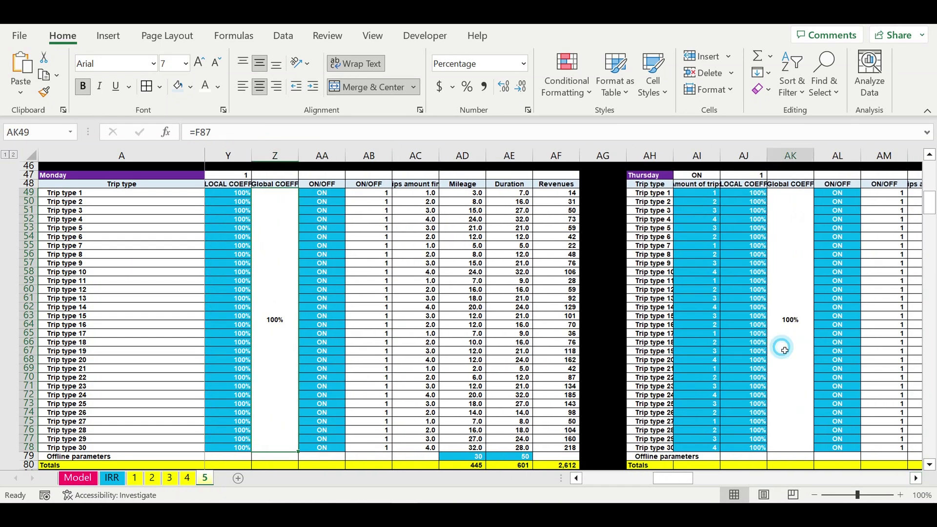
click(226, 137)
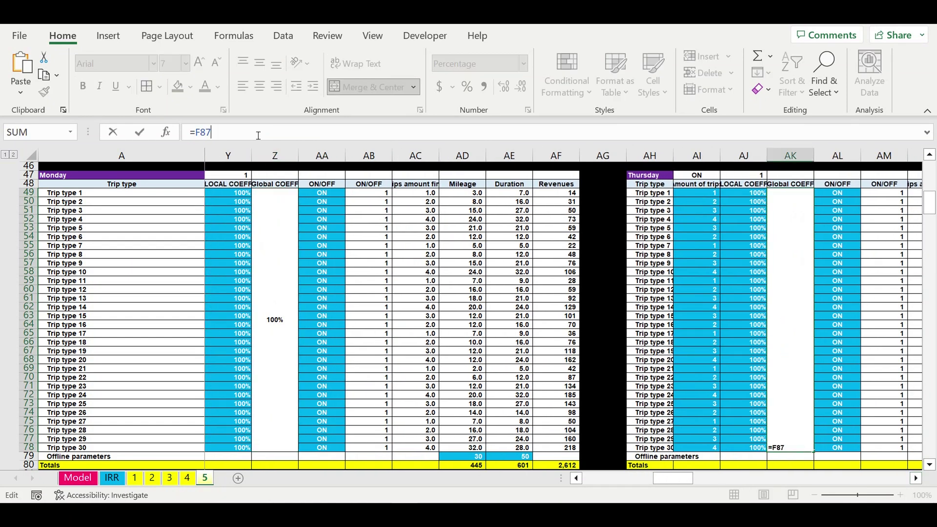
text(*Model!B38)
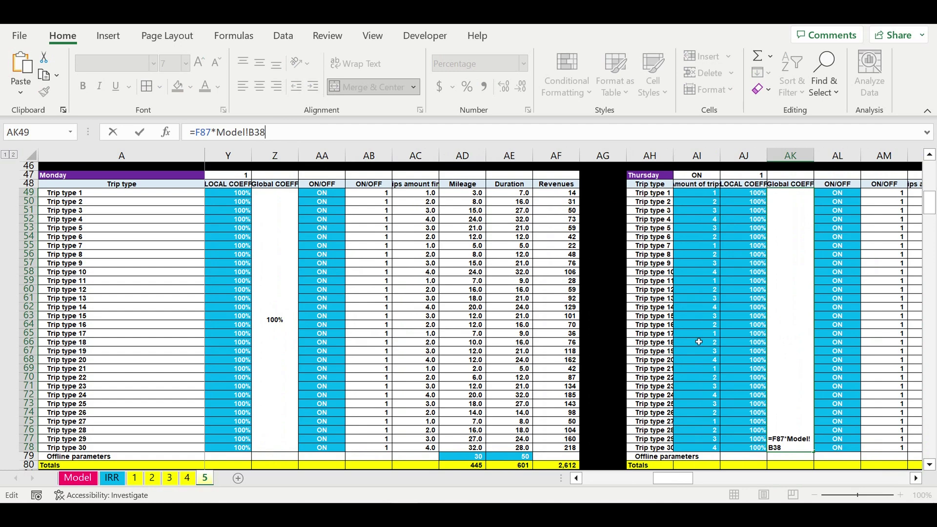
key(Return)
Extend Friday's Global COEFF formula in AV49 of sheet 5 to =F88*Model!B38
click(916, 479)
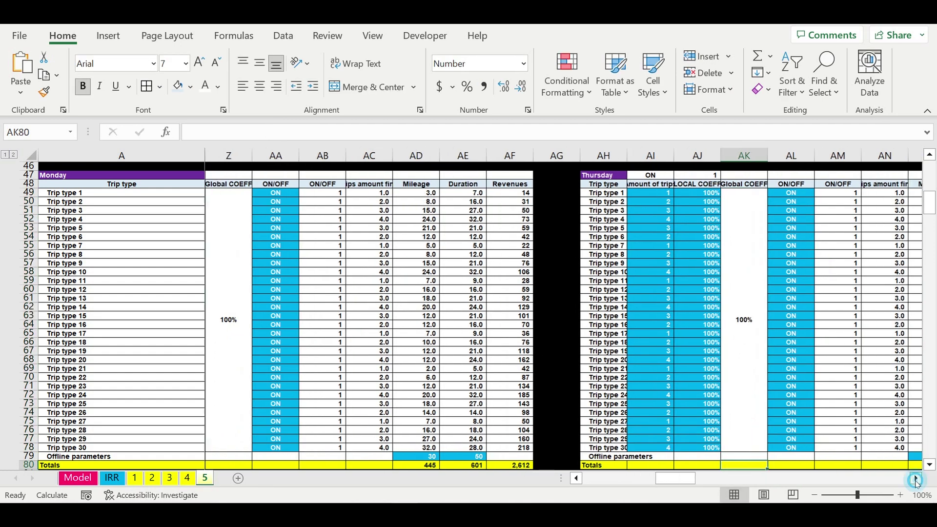
click(916, 481)
click(916, 480)
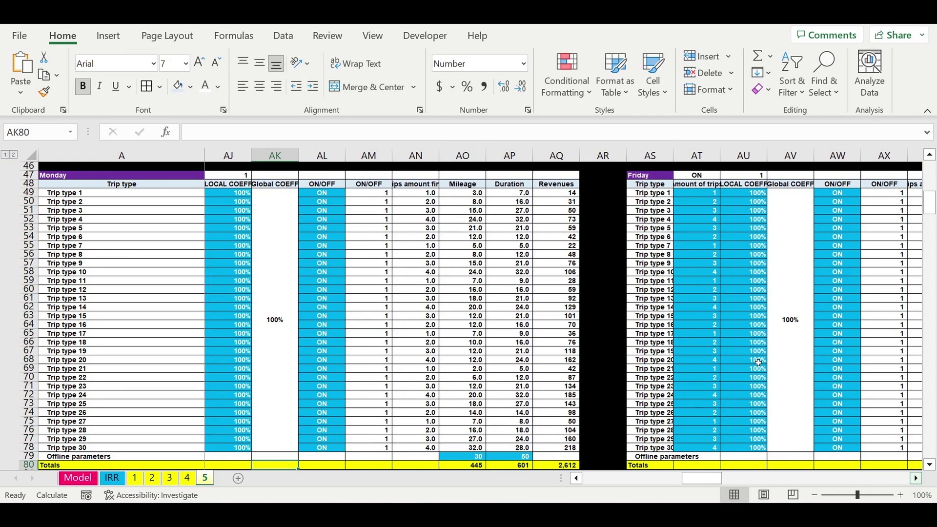
click(744, 323)
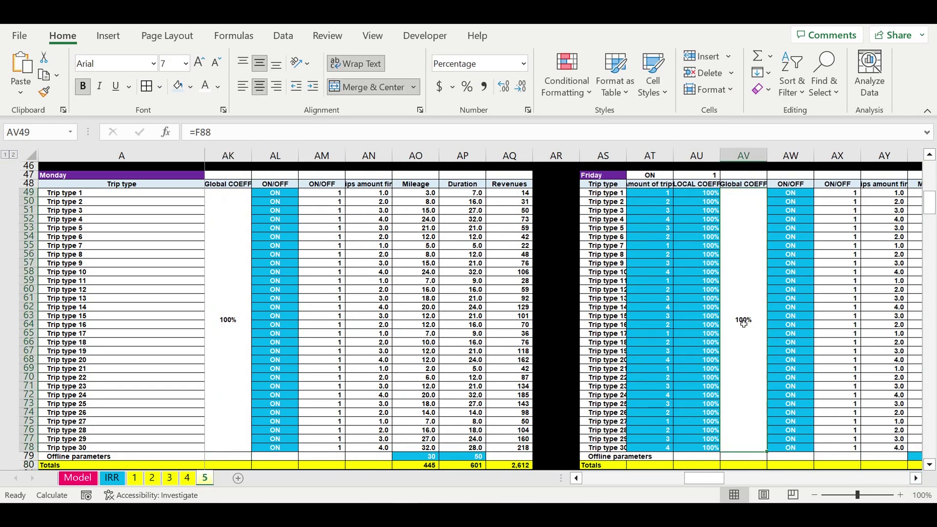
click(233, 132)
text(*Model!B38)
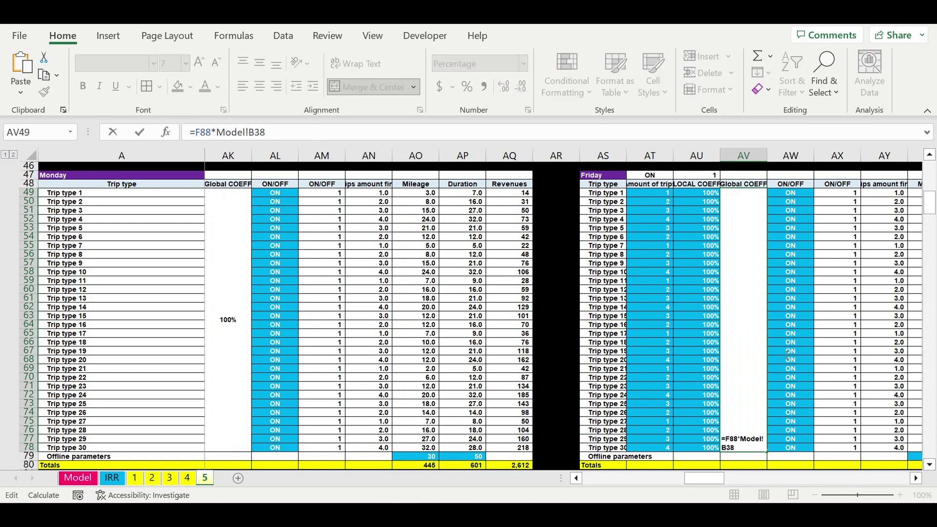
key(Return)
Extend Saturday's Global COEFF formula in BG49 of sheet 5 to =F89*Model!B38
click(917, 479)
drag(916, 481, 917, 481)
click(649, 320)
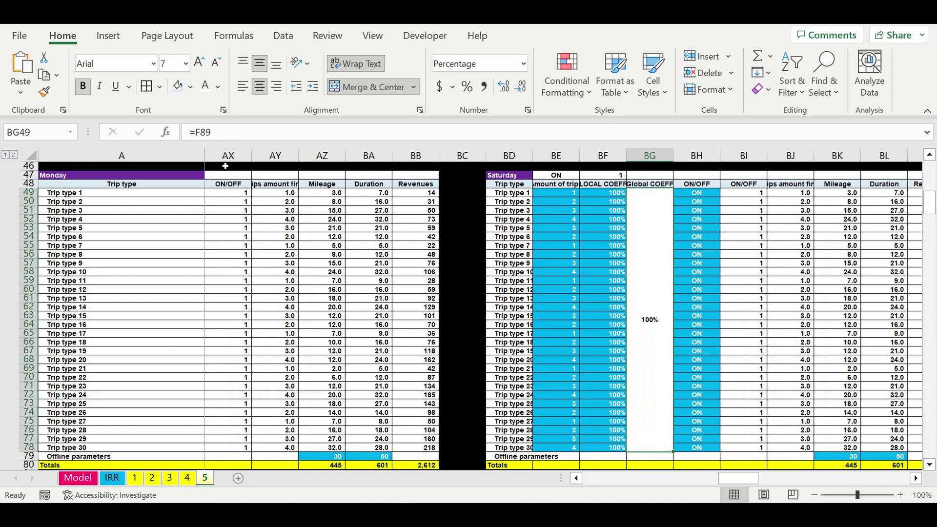
click(228, 138)
text(*Model!B38)
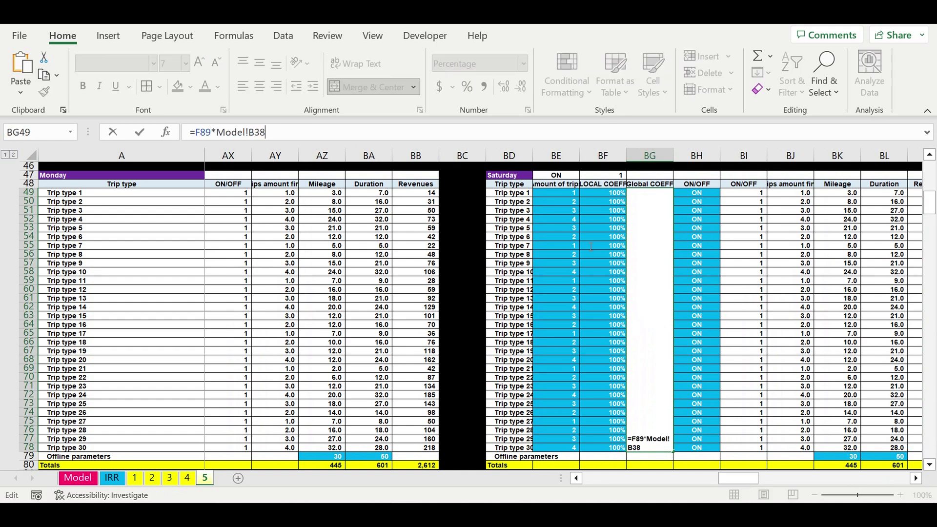
key(Return)
Extend Sunday's Global COEFF formula in BR49 of sheet 5 to =F90*Model!B38
drag(918, 478, 918, 478)
click(743, 332)
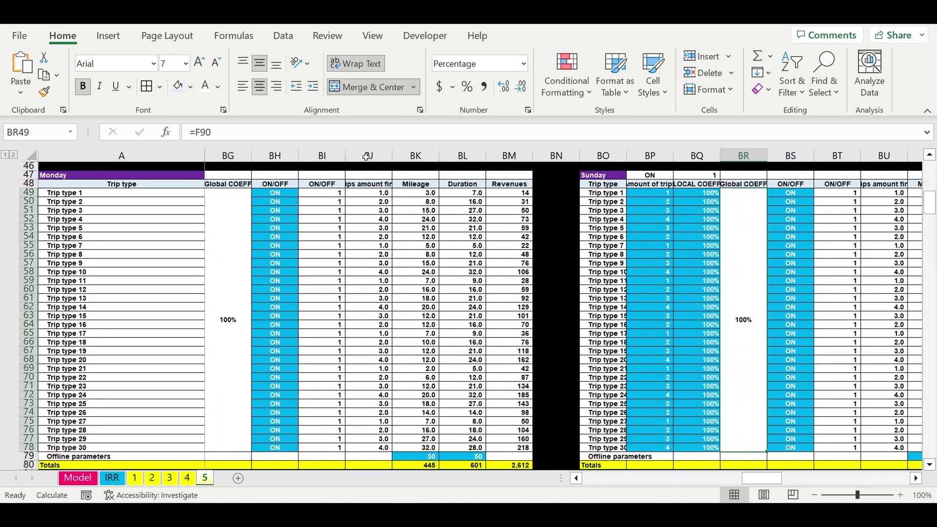
click(226, 137)
text(*Model!B38)
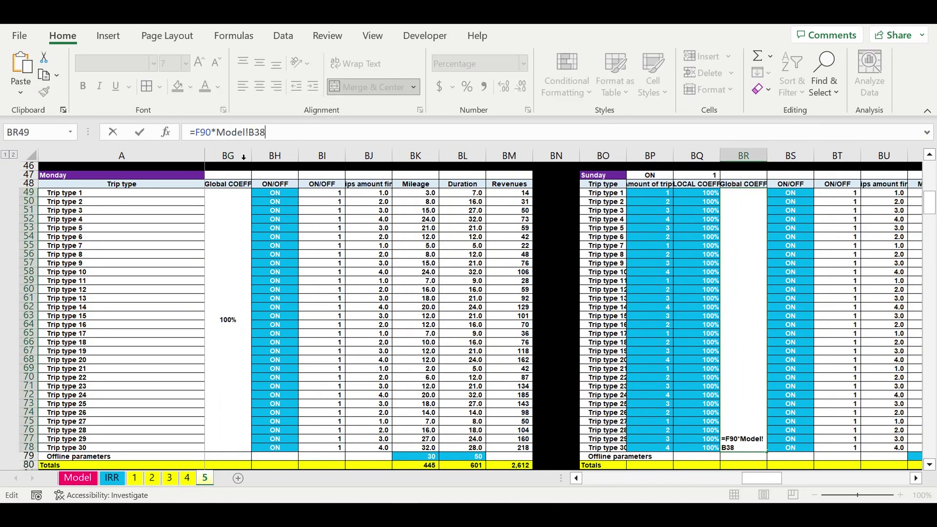
key(Return)
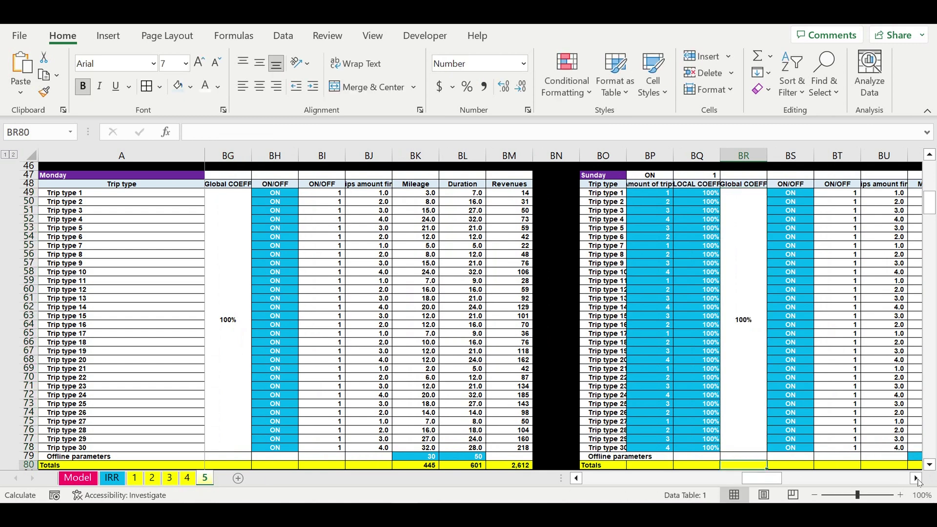
click(917, 478)
click(917, 479)
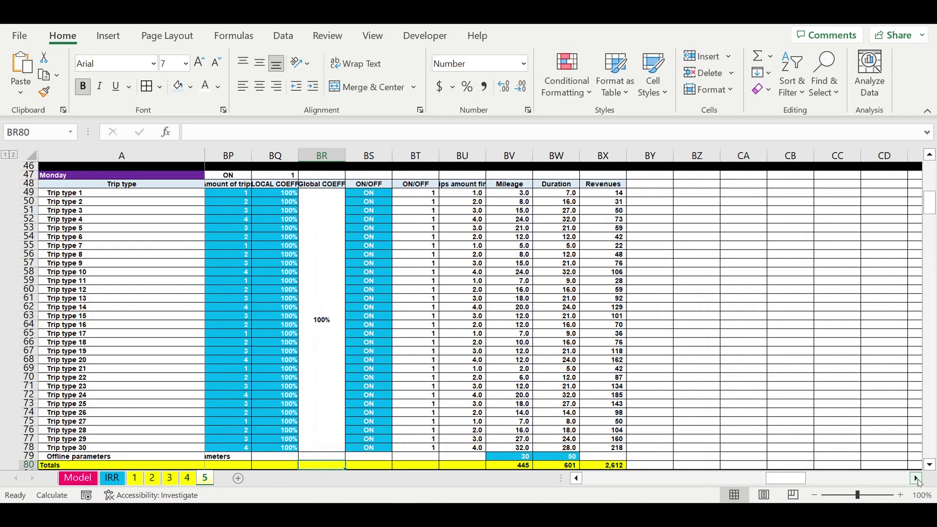
drag(784, 482, 757, 483)
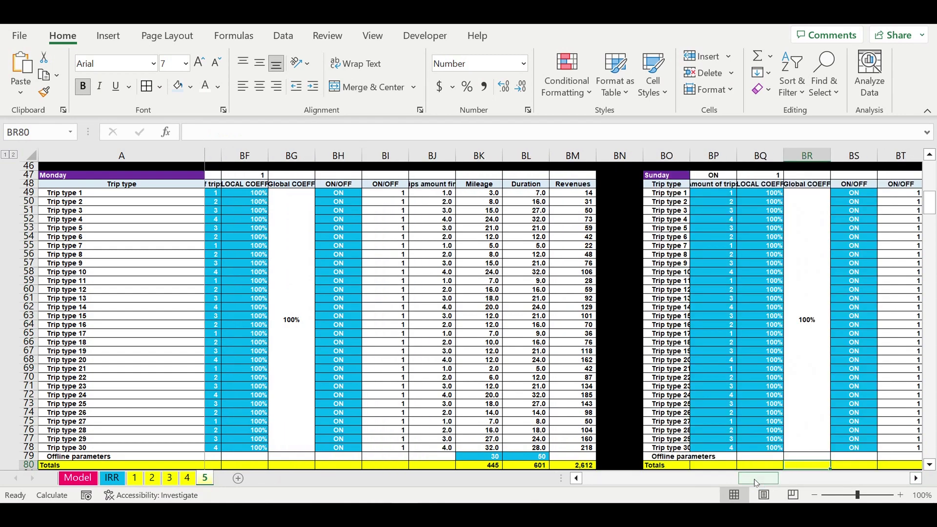
On the Model sheet, set the Amount of trips coefficient in B38 to 80%
click(77, 478)
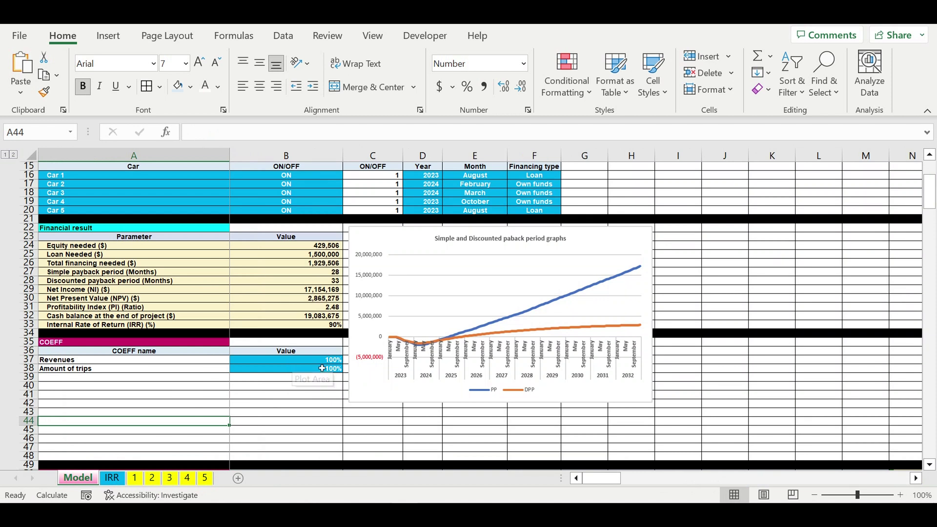
click(321, 371)
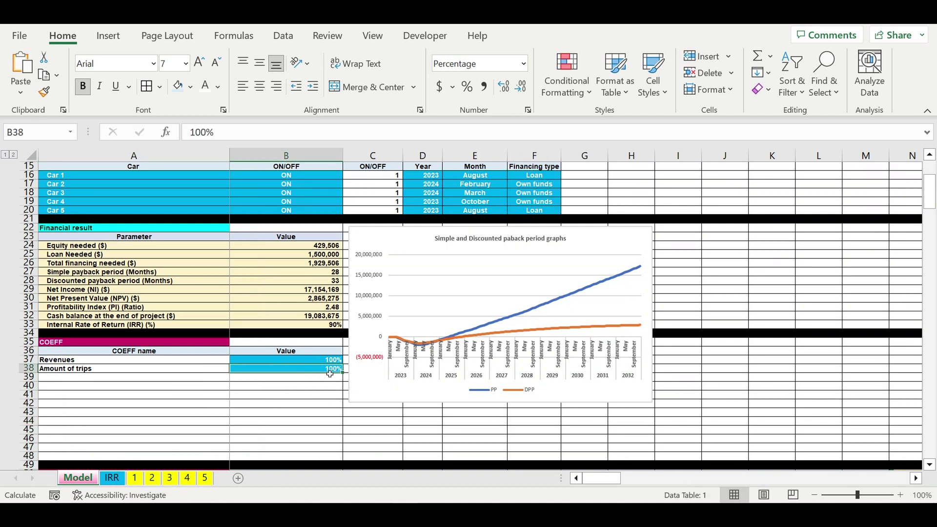
text(80)
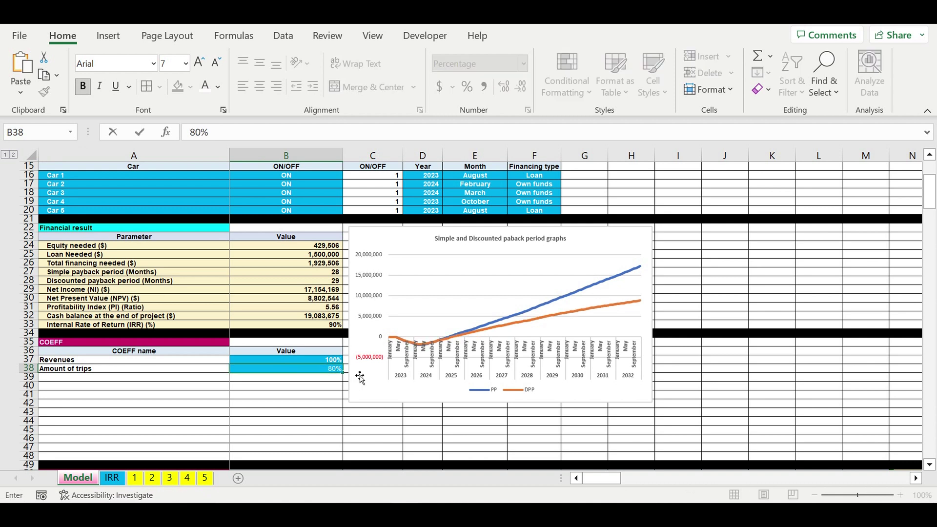
click(320, 397)
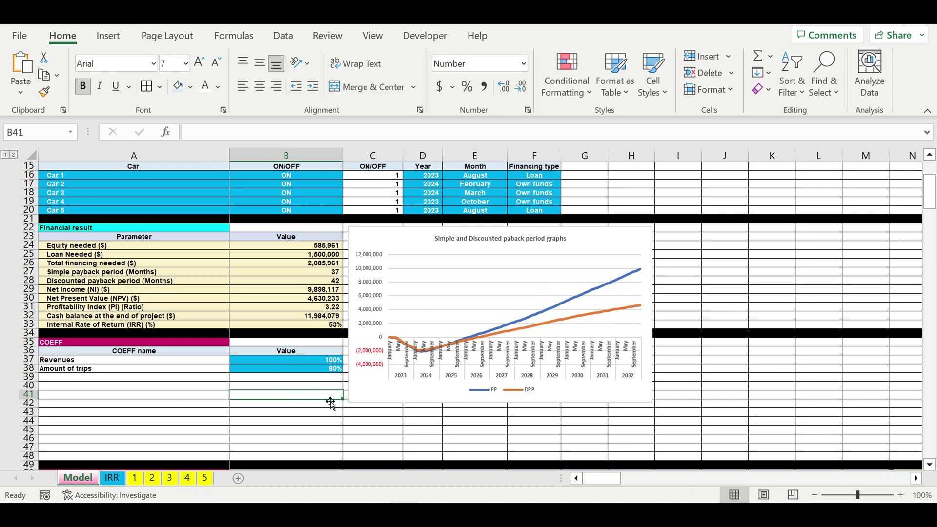
Test the model with the Amount of trips coefficient in B38 set to 60%
click(317, 371)
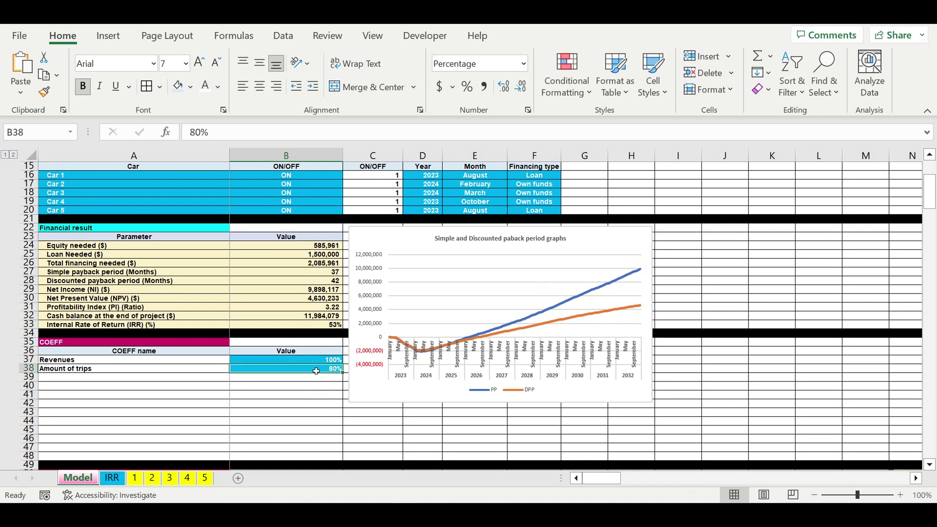
text(60)
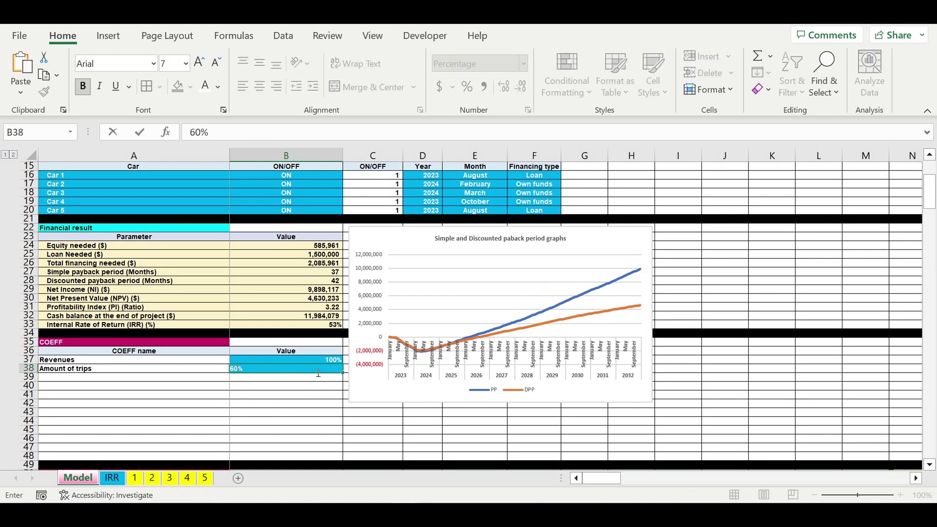
key(Return)
click(317, 386)
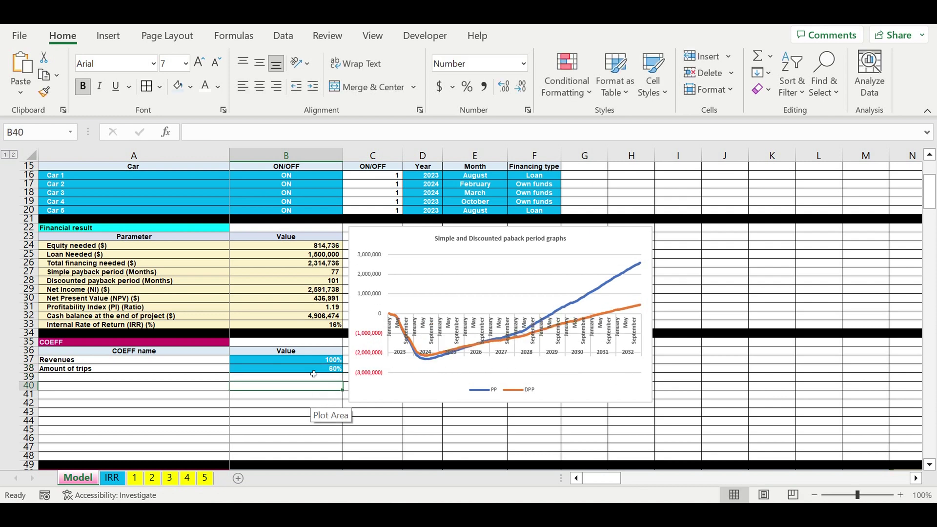
Lower the Amount of trips coefficient in B38 to 50% as a second test
click(314, 373)
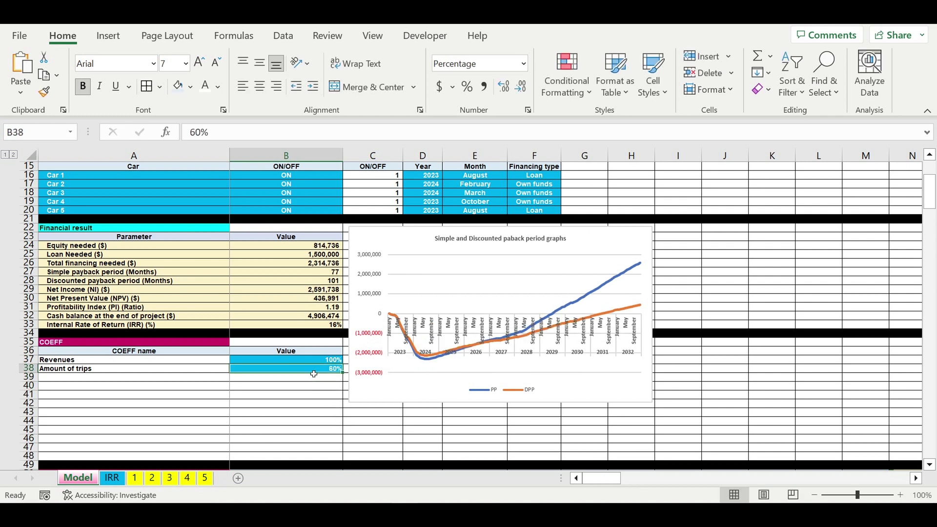
text(50)
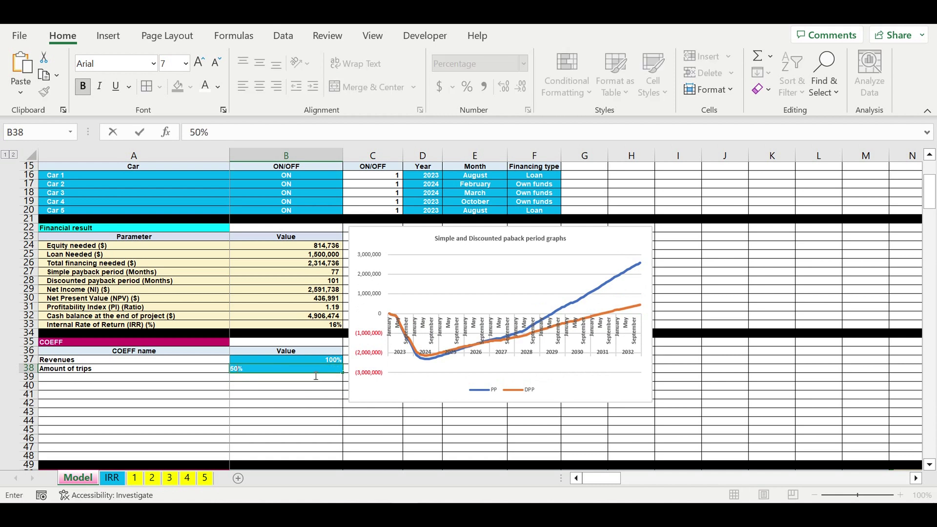
key(Return)
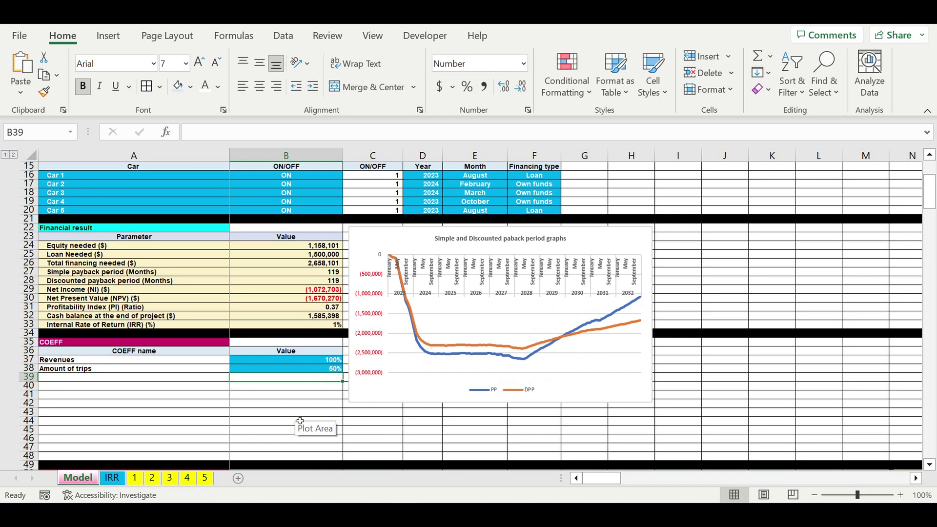
Raise the Amount of trips coefficient in B38 to 120% to test an increase
click(325, 369)
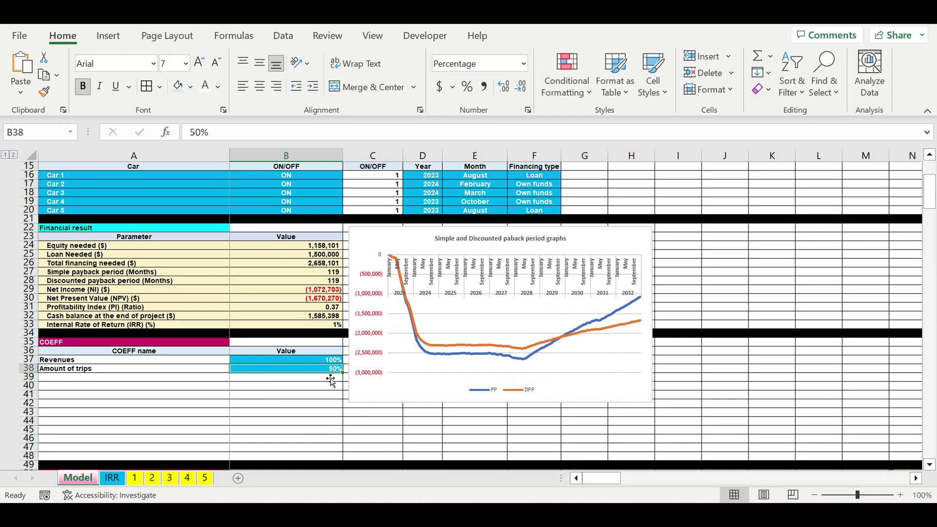
text(120)
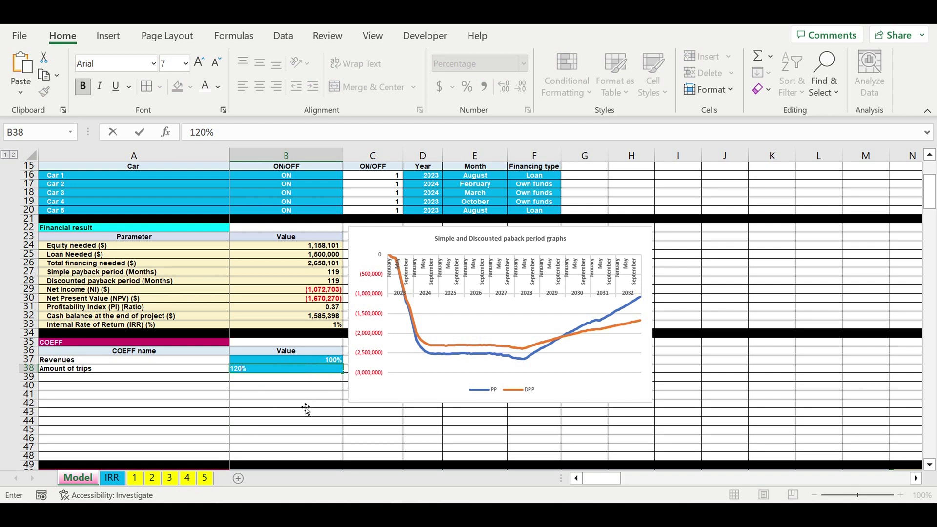
key(Return)
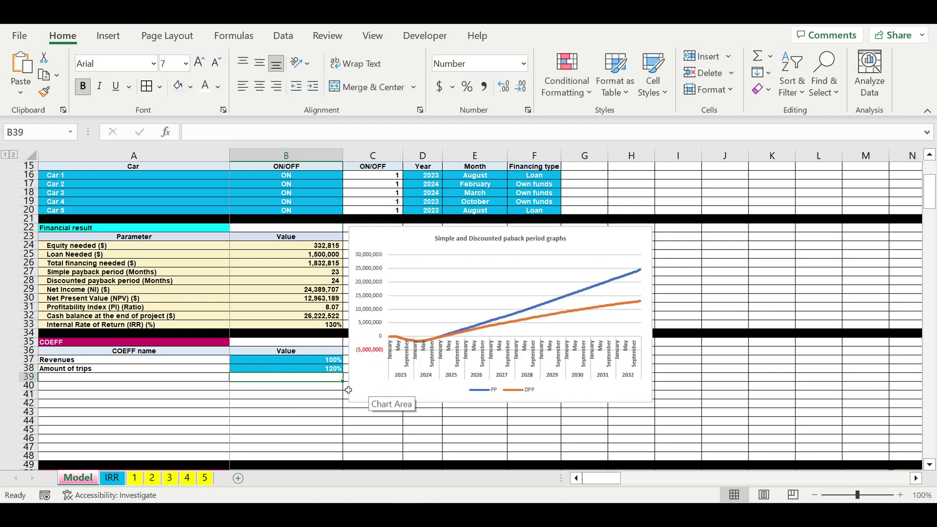
Shift the simple and discounted payback period chart slightly to the right on the Model sheet
click(321, 370)
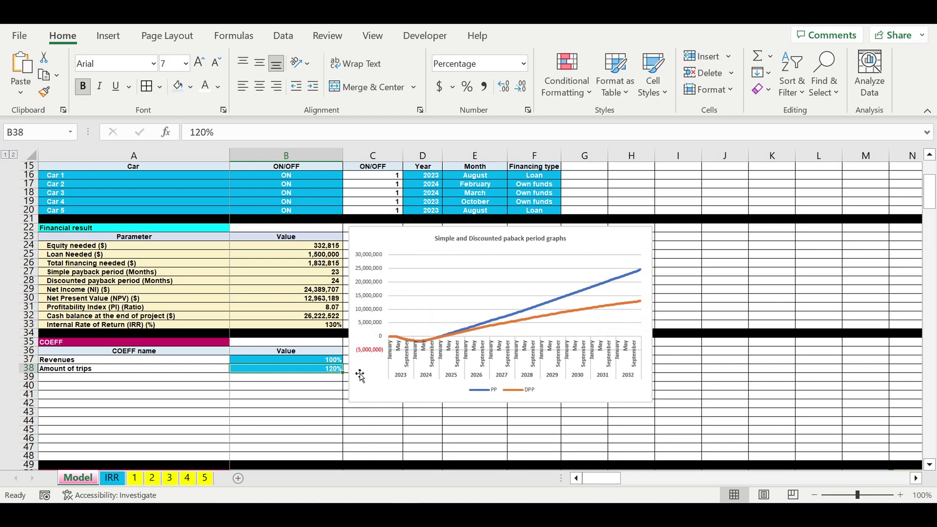
drag(366, 376, 372, 375)
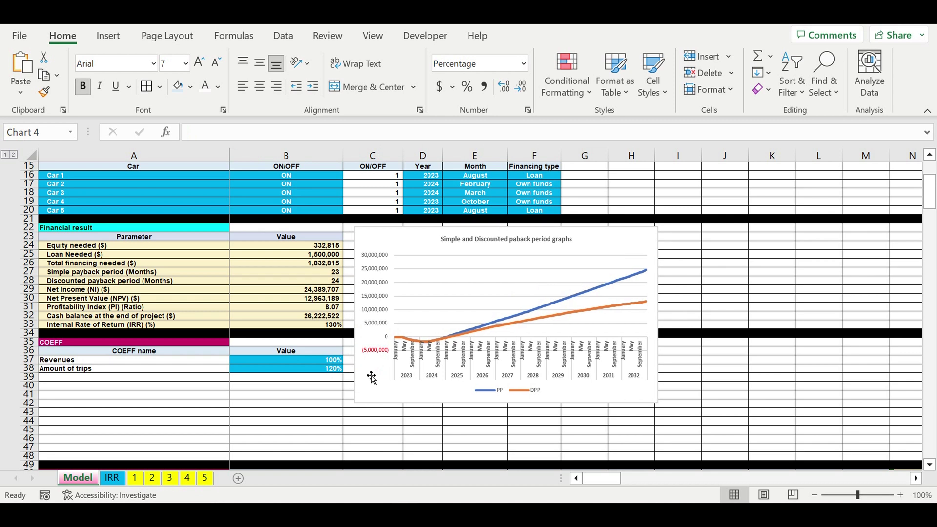
click(372, 376)
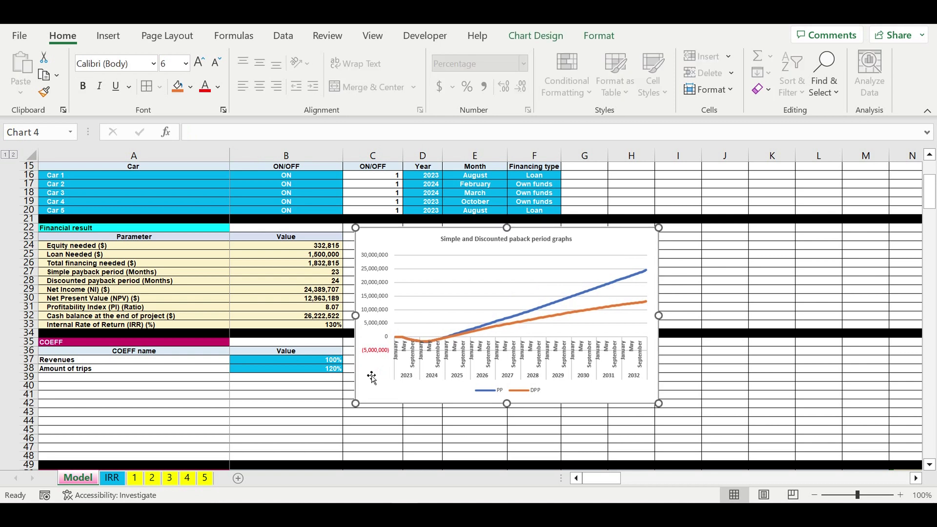
Examine the mileage and duration limits and their utilisation percentages in sheet 1's Revenues consolidation table, and return to B38 on the Model sheet
click(136, 479)
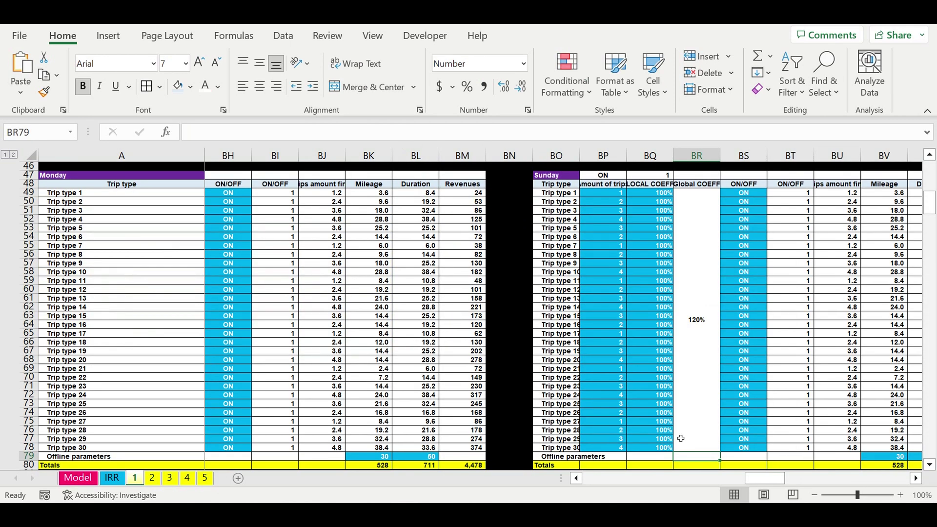
drag(765, 483, 539, 497)
scroll(435, 388, down, 4)
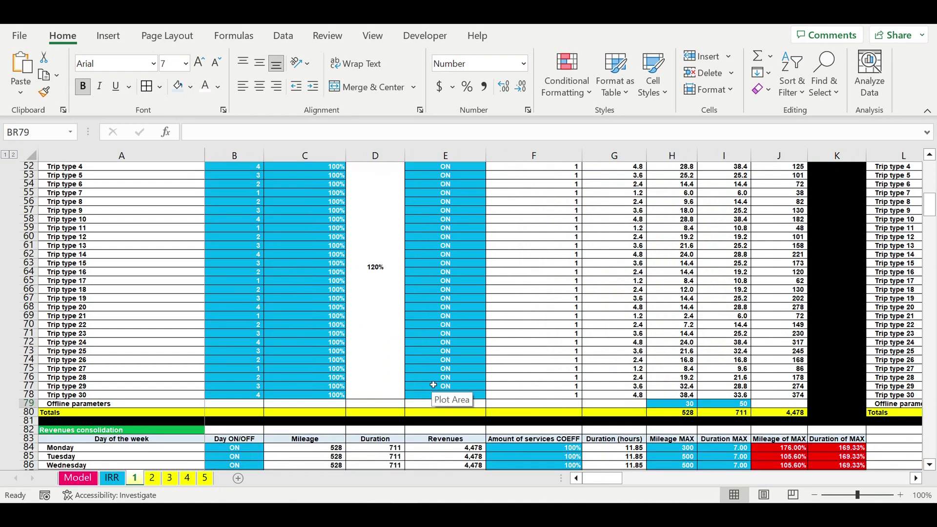
scroll(433, 384, down, 3)
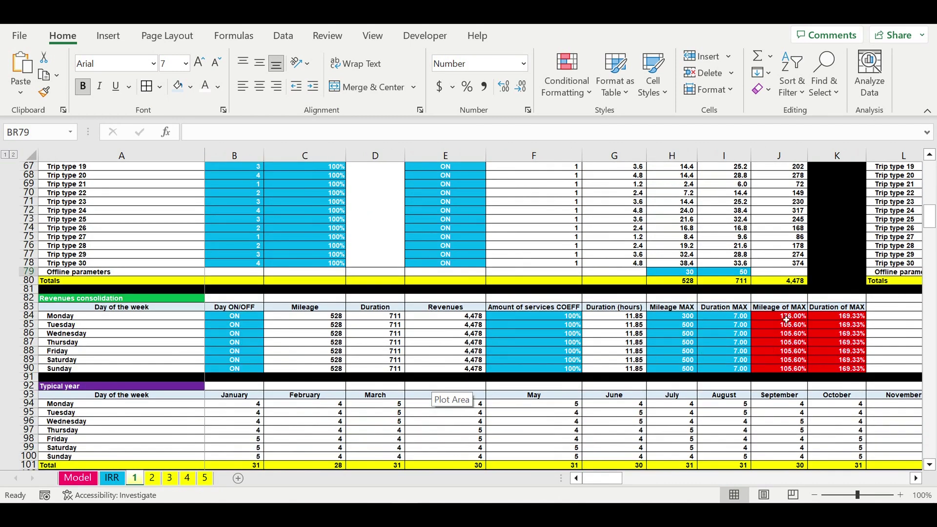
drag(675, 320, 728, 369)
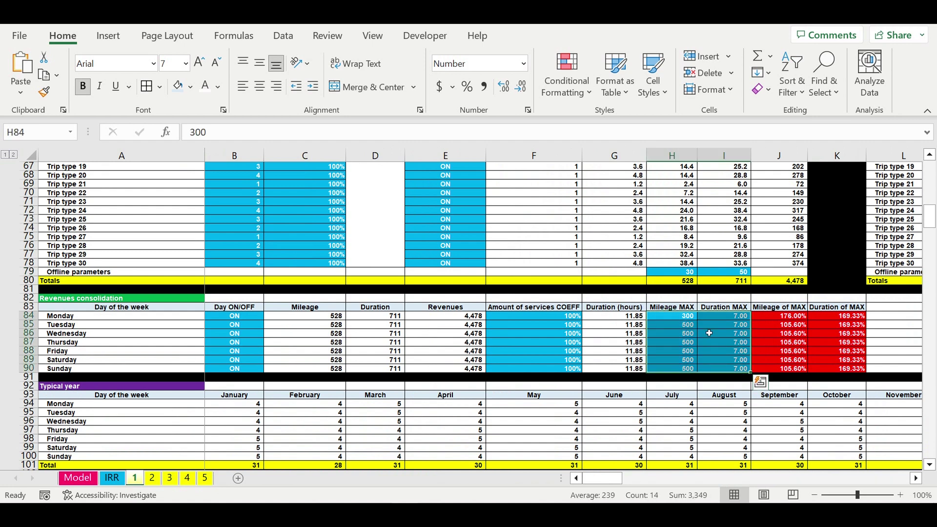
click(721, 309)
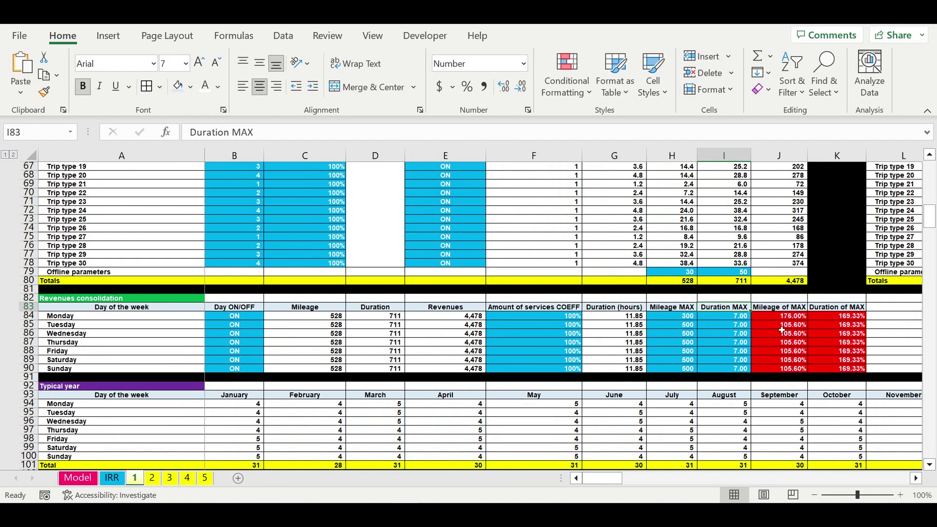
drag(784, 318, 837, 362)
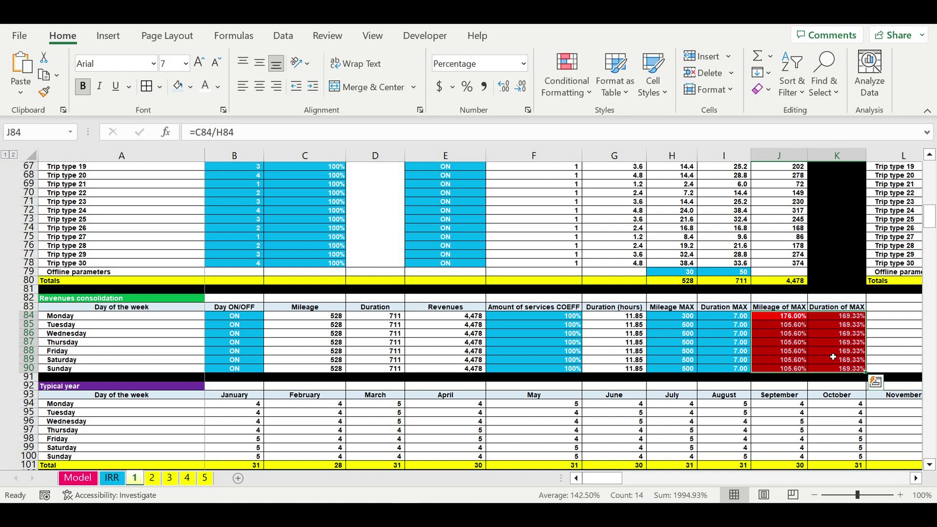
click(829, 320)
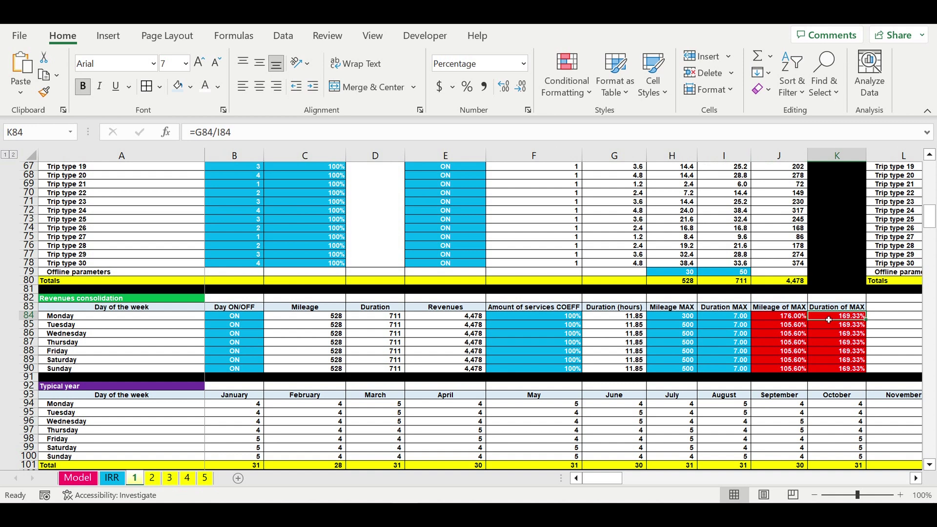
click(734, 318)
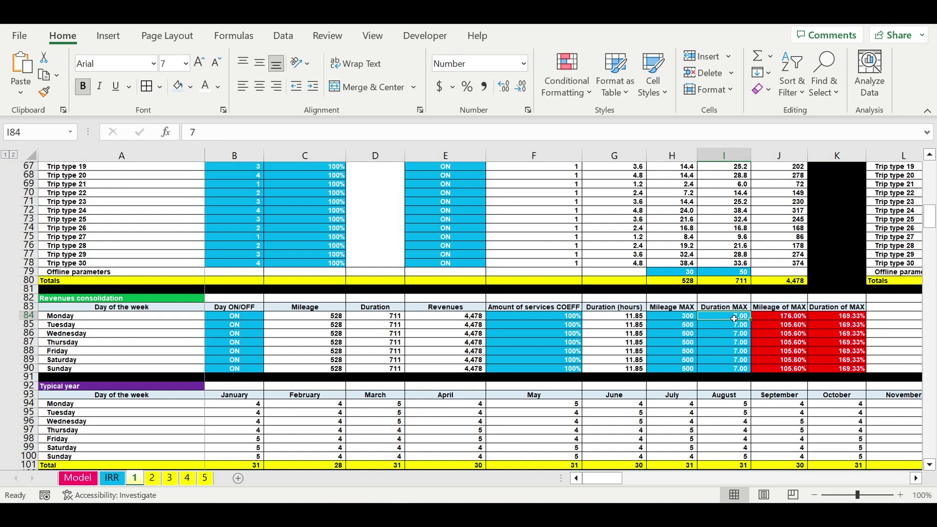
click(103, 476)
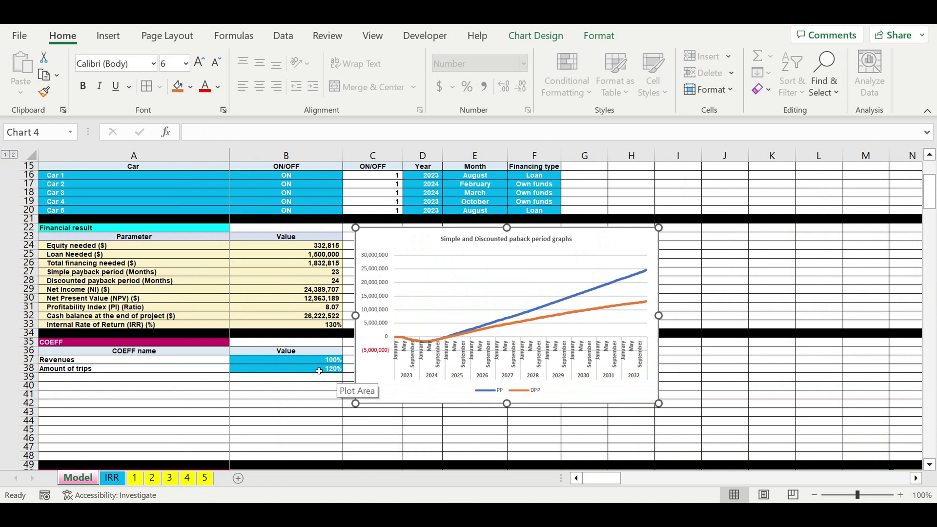
click(320, 371)
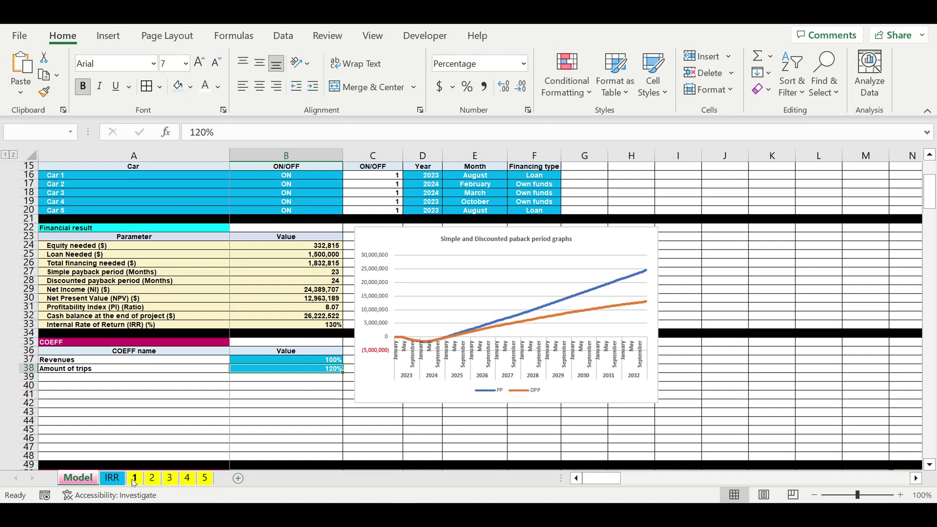
On sheet 1, fill the Duration of MAX header from K83 across L83:M83 of the Revenues consolidation table
click(134, 480)
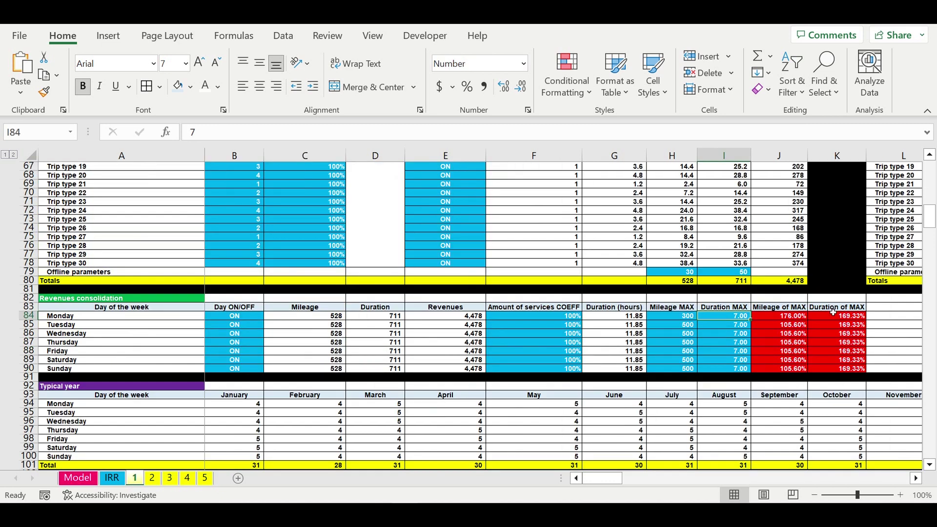
click(916, 478)
click(917, 479)
click(917, 479)
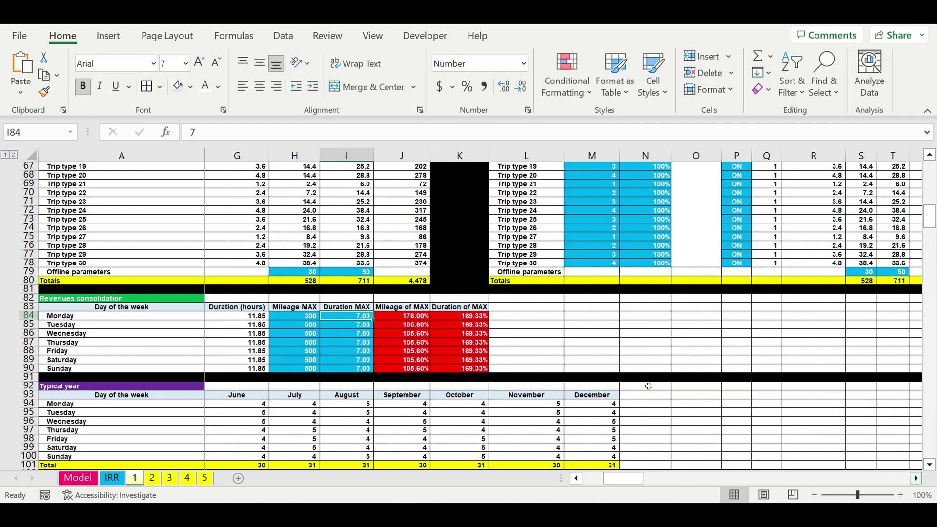
click(526, 351)
click(482, 308)
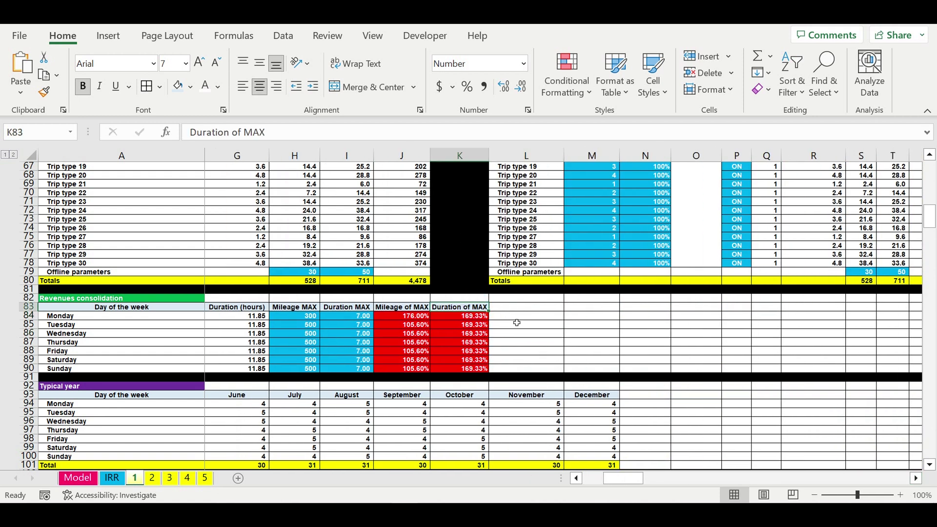
drag(494, 315, 611, 317)
click(542, 334)
Link header L83 to the Mileage of MAX header with =J83 and fill the formula across to M83
click(534, 311)
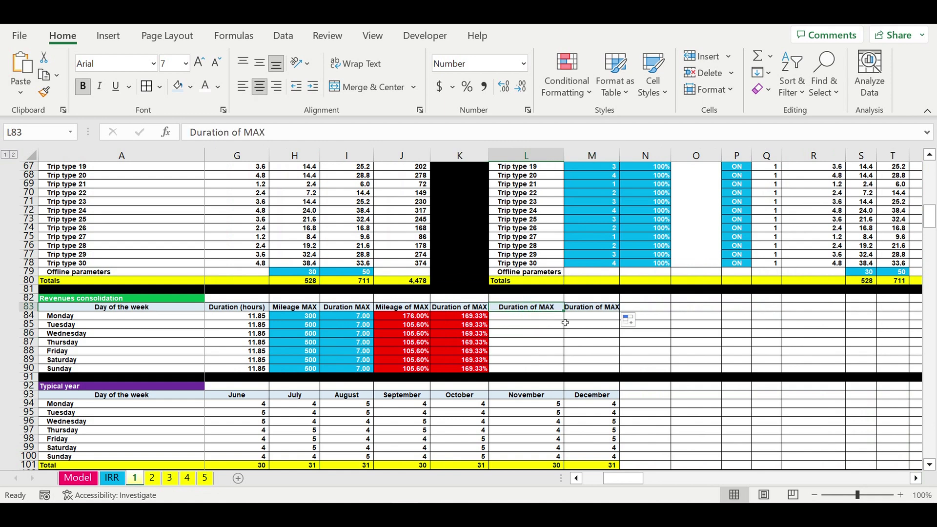
text(=)
click(399, 311)
key(Return)
click(523, 308)
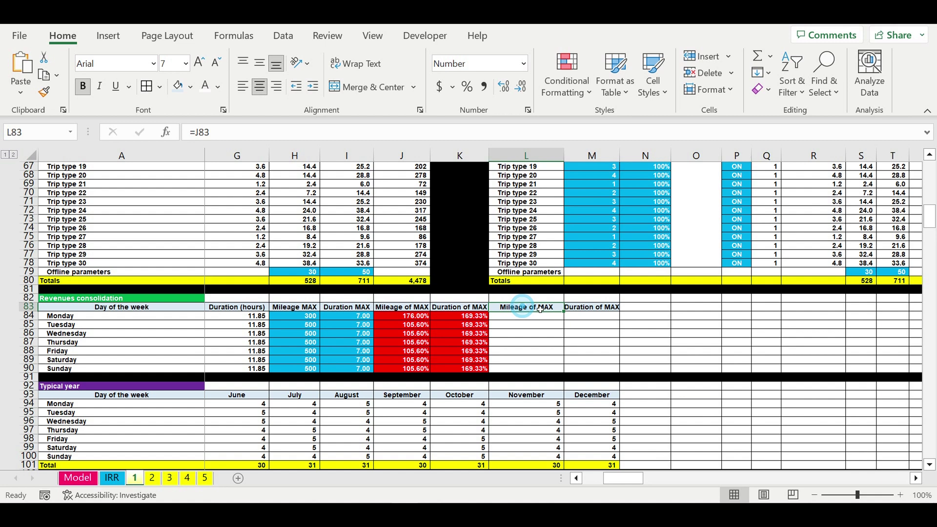
drag(565, 312, 613, 312)
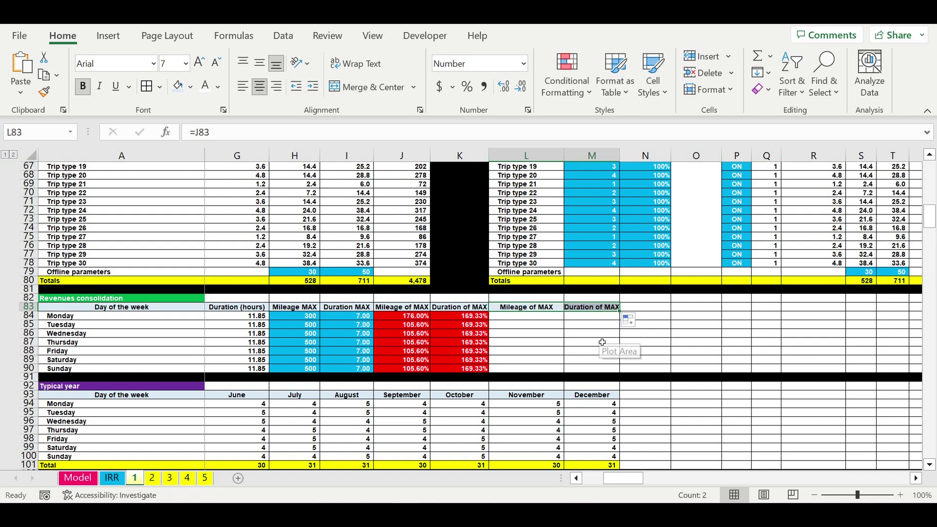
Enter the over-limit check =IF(J84>1,1,0) in L84 and fill it through M90 for all weekdays
click(559, 319)
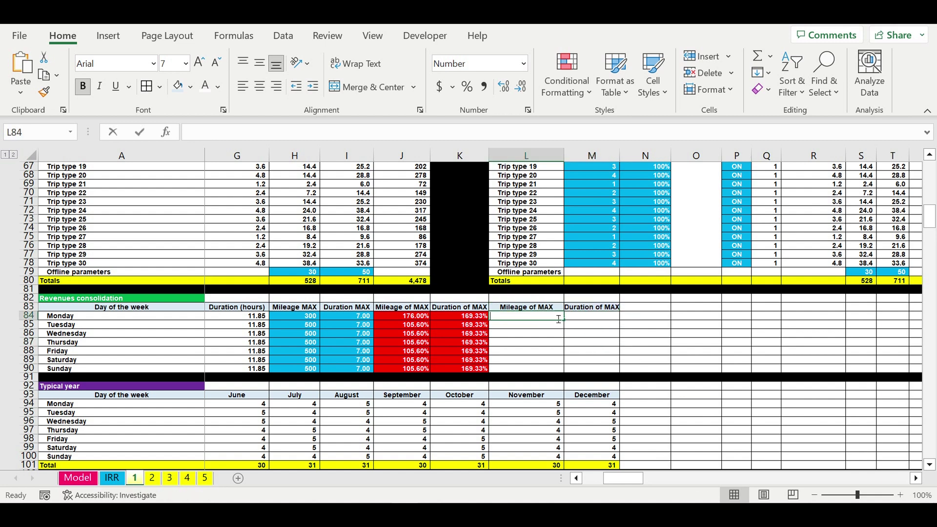
text(=if()
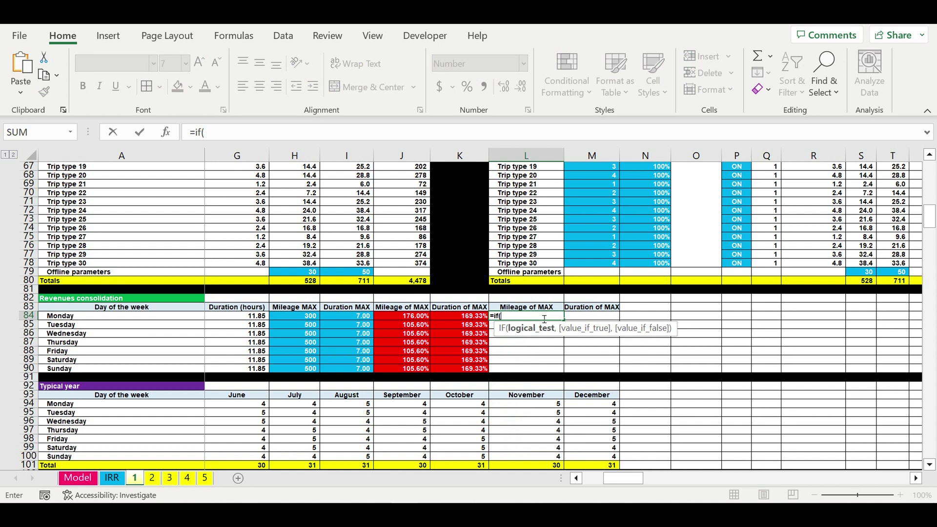
click(409, 318)
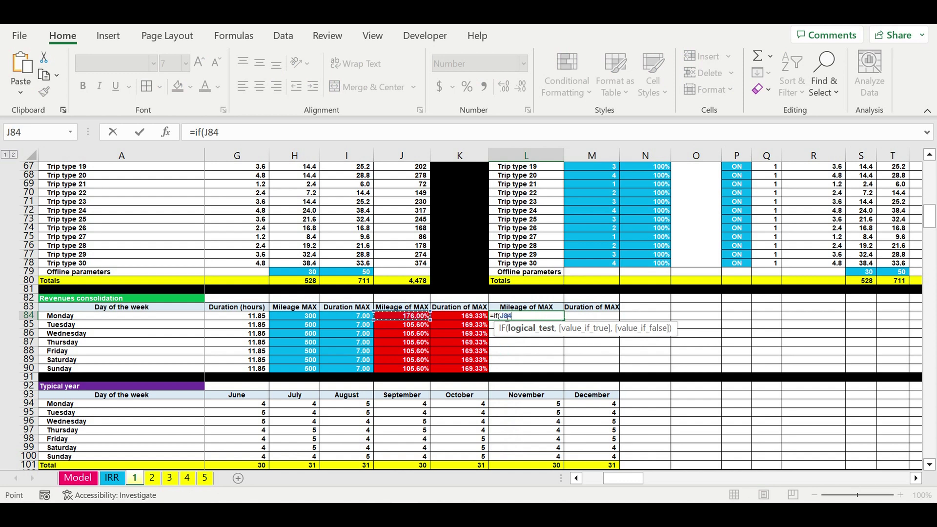
text(>1,1,)
key(Return)
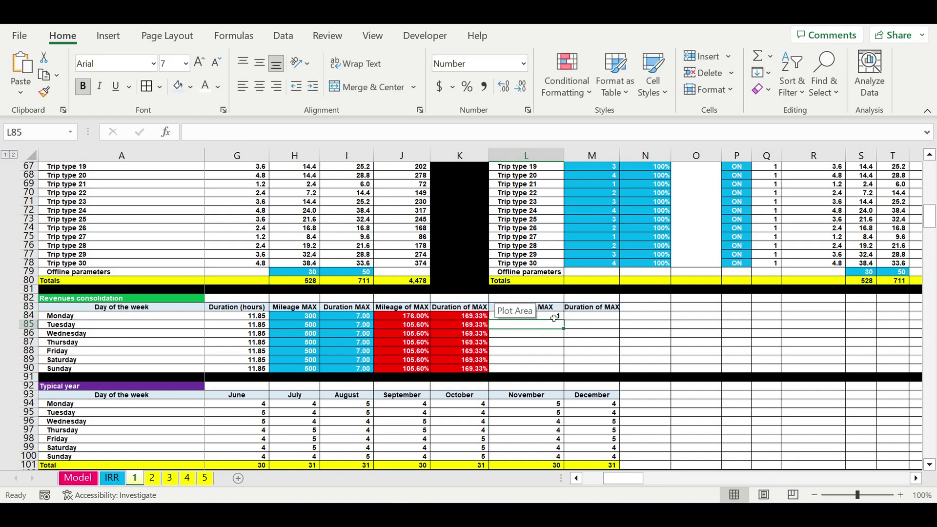
click(554, 318)
drag(564, 320, 629, 368)
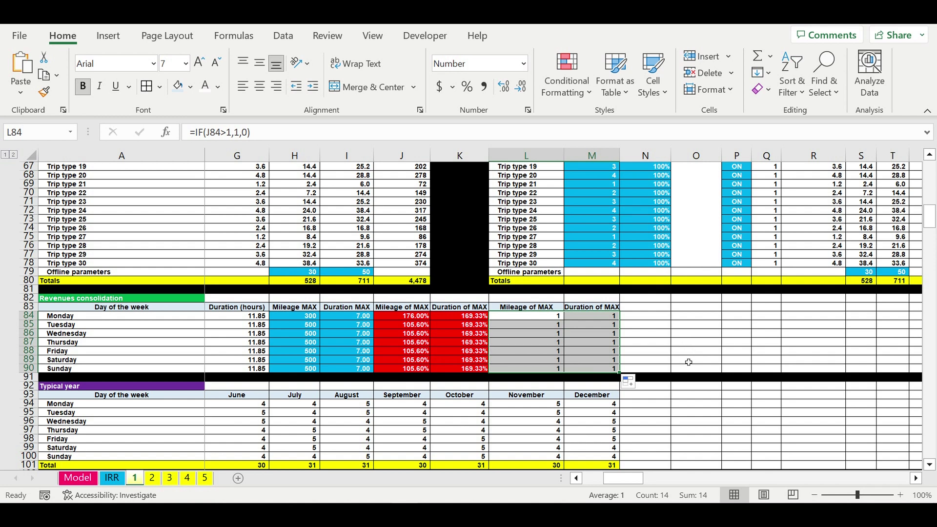
On the Model sheet, set the Amount of trips coefficient in B38 to 100%
click(77, 478)
text(100)
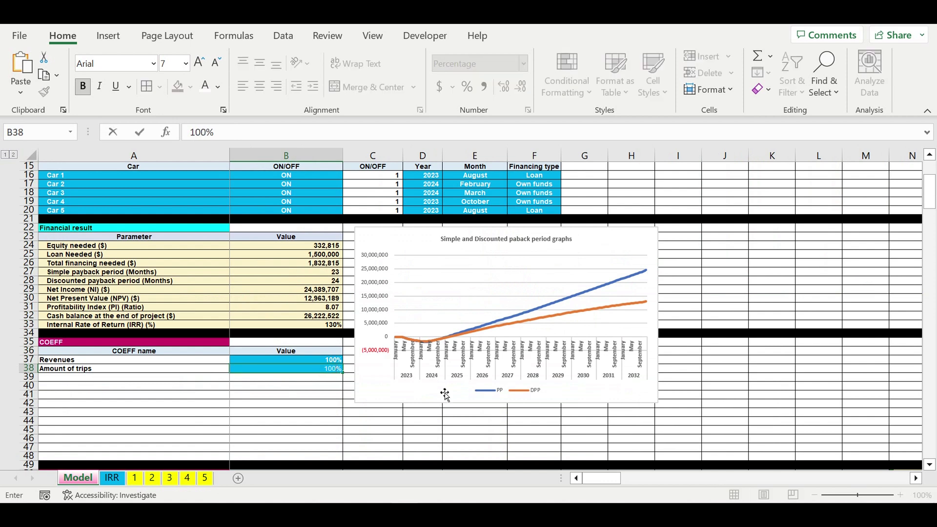
click(312, 403)
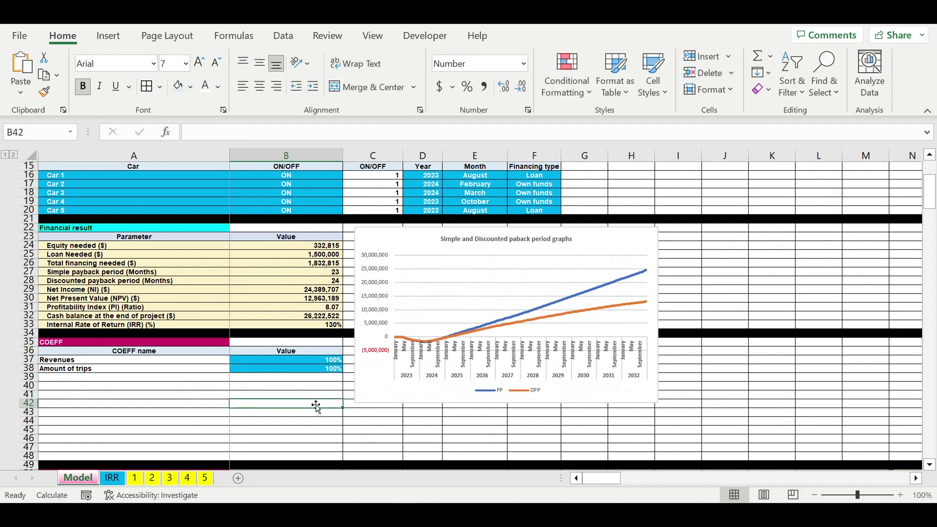
On sheet 1, examine Monday's over-limit check, its Mileage of MAX formula, and the Monday trip table with the global coefficient
click(135, 478)
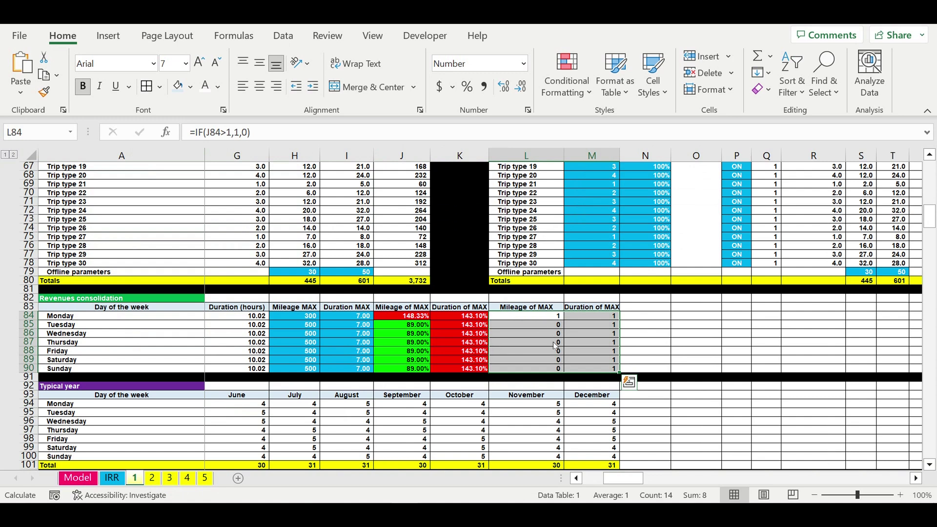
click(546, 352)
click(543, 317)
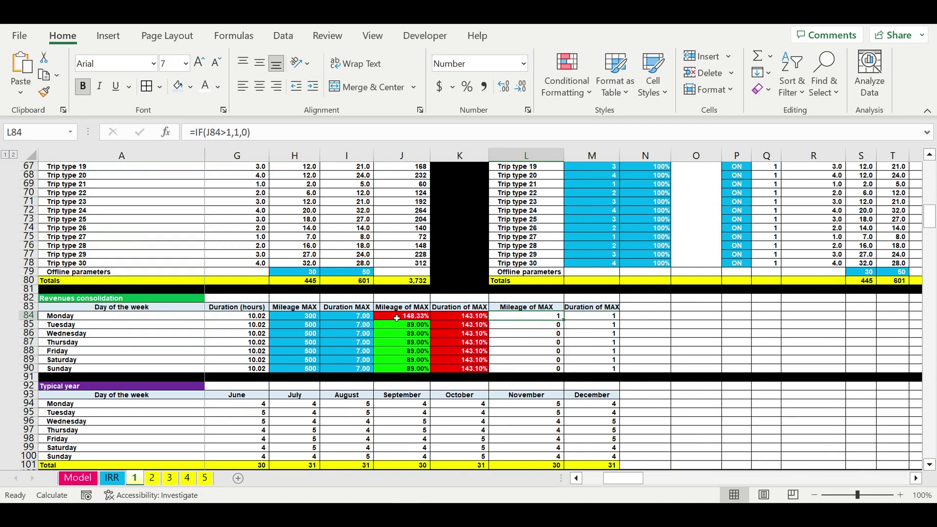
click(402, 318)
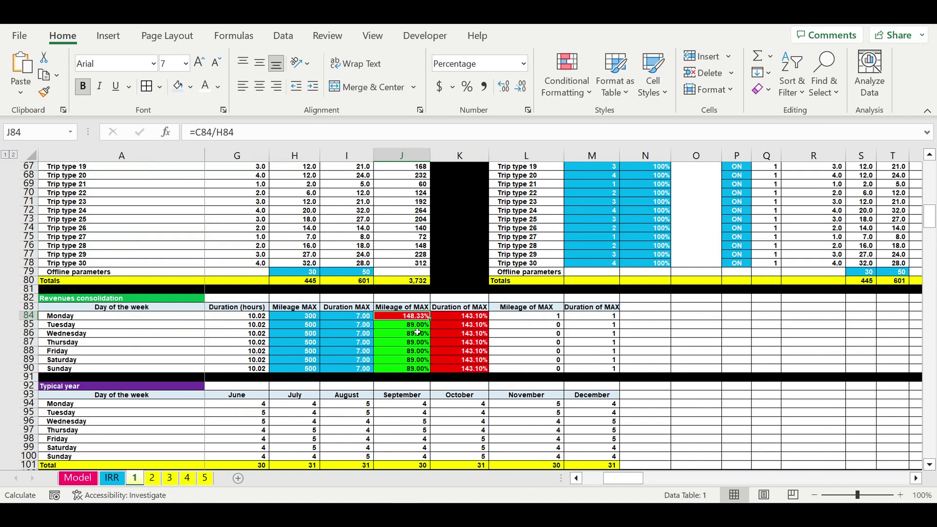
scroll(419, 332, up, 7)
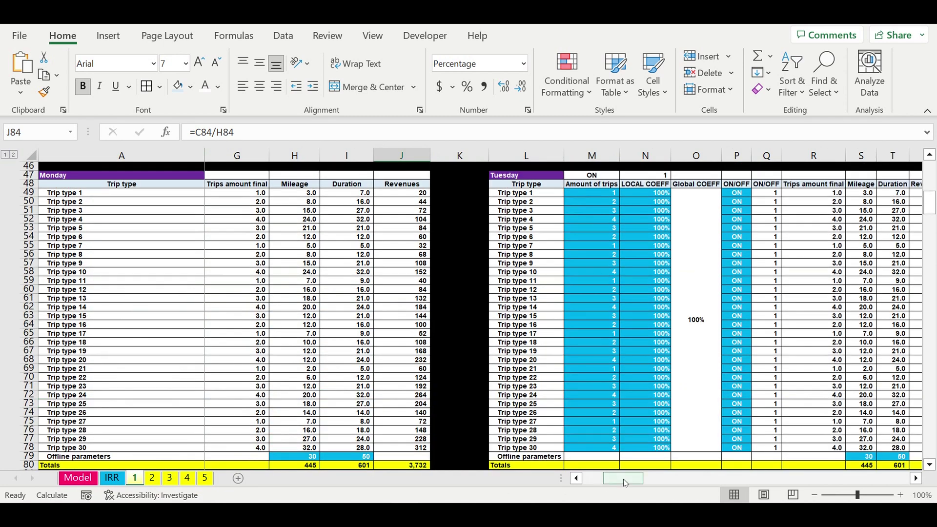
scroll(625, 483, left, 3)
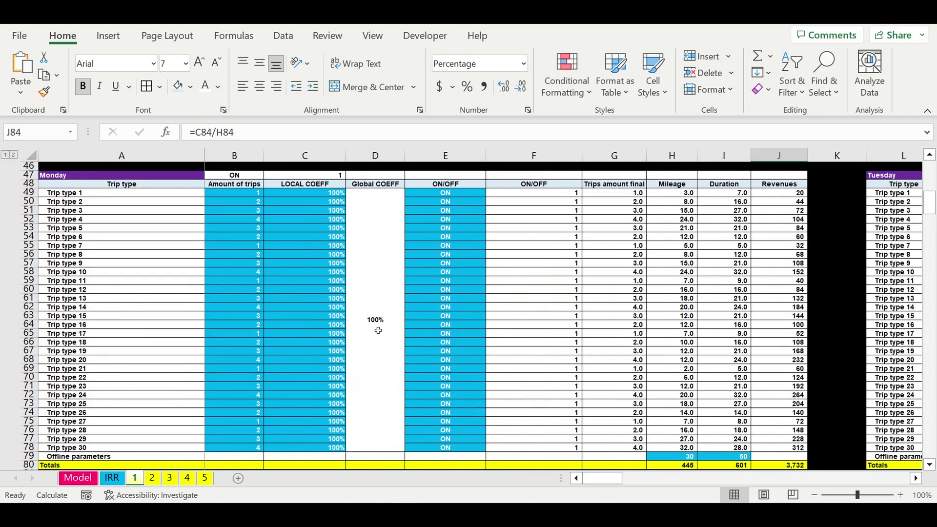
scroll(398, 391, down, 5)
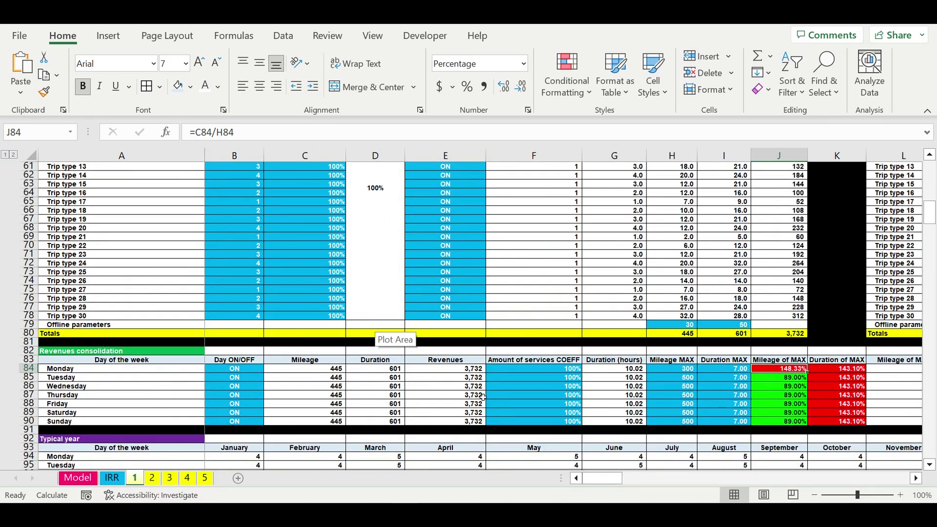
Test Monday's Amount of services COEFF in F84 at 90% and 50%, and reset it to 100%
click(547, 372)
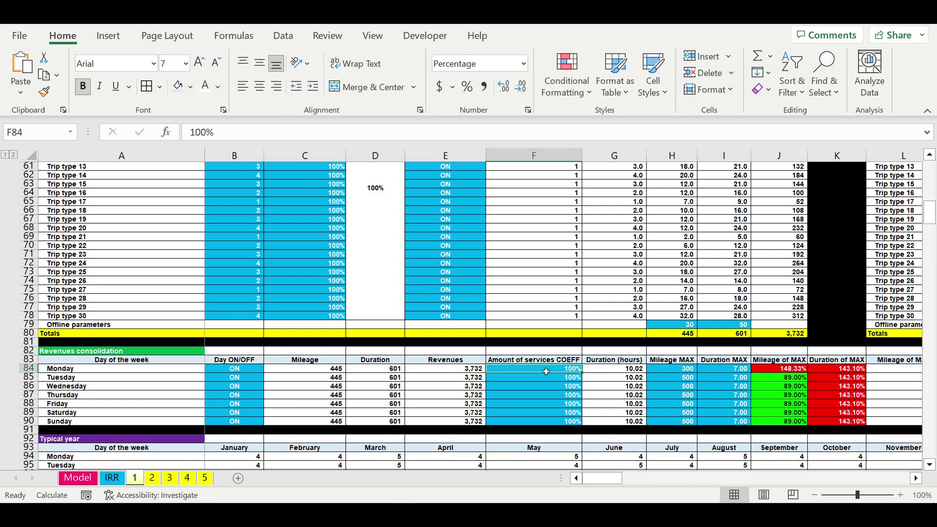
text(90)
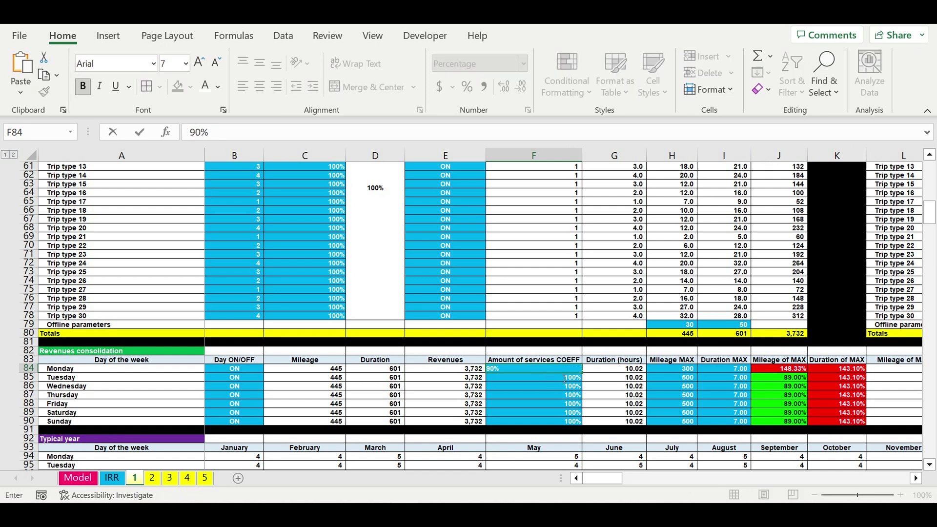
key(Return)
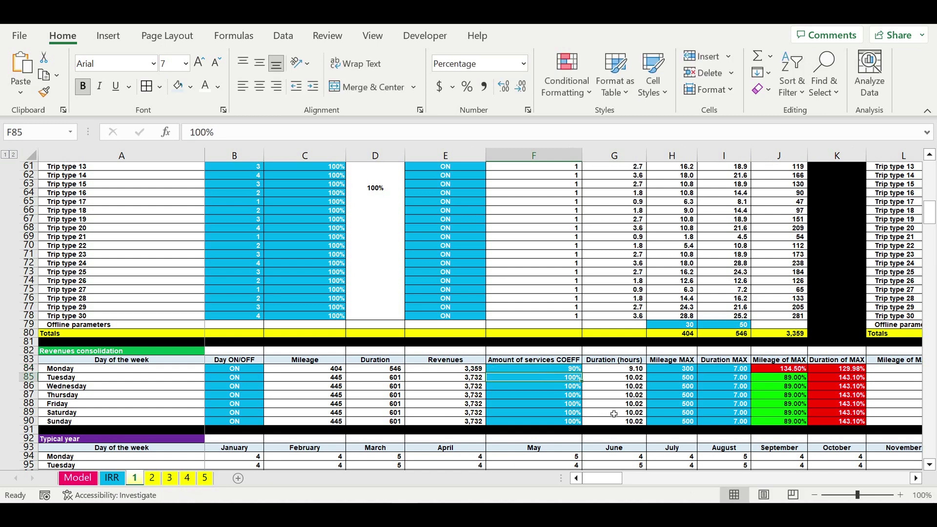
click(562, 371)
text(50)
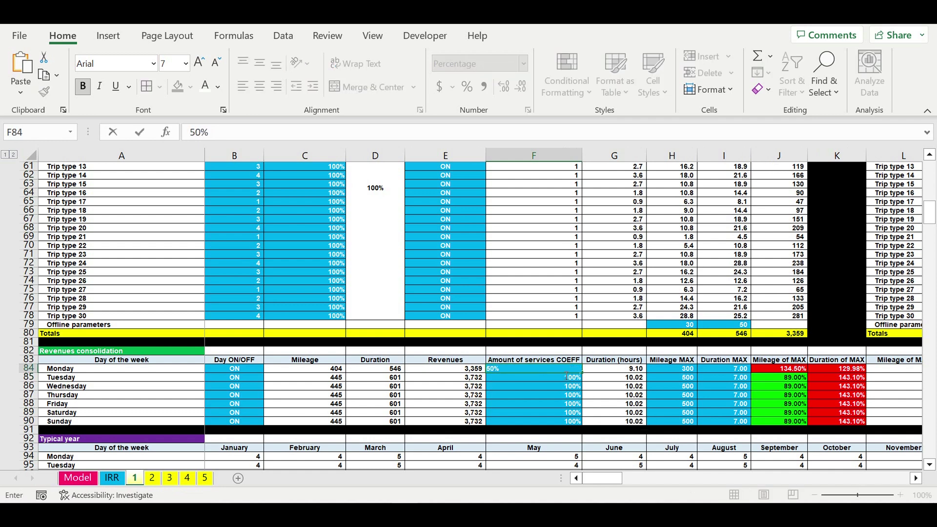
key(Return)
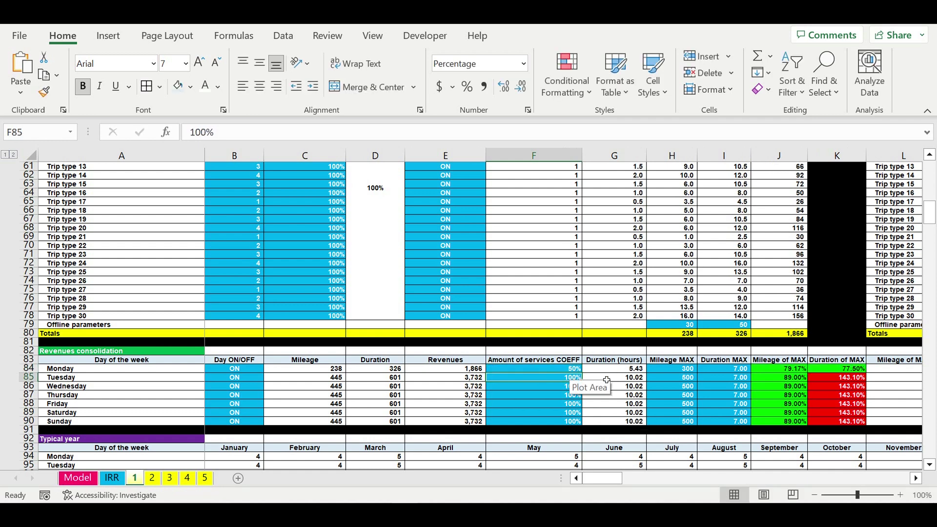
click(567, 370)
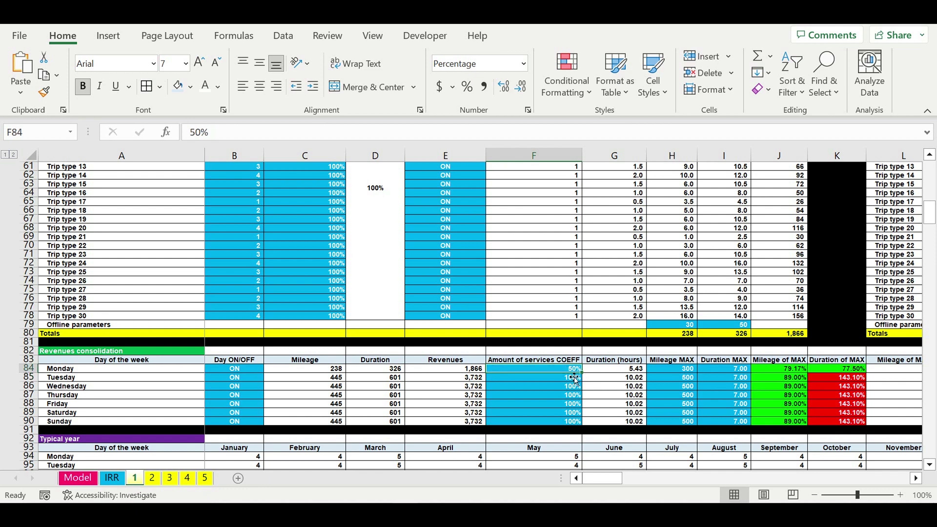
text(100)
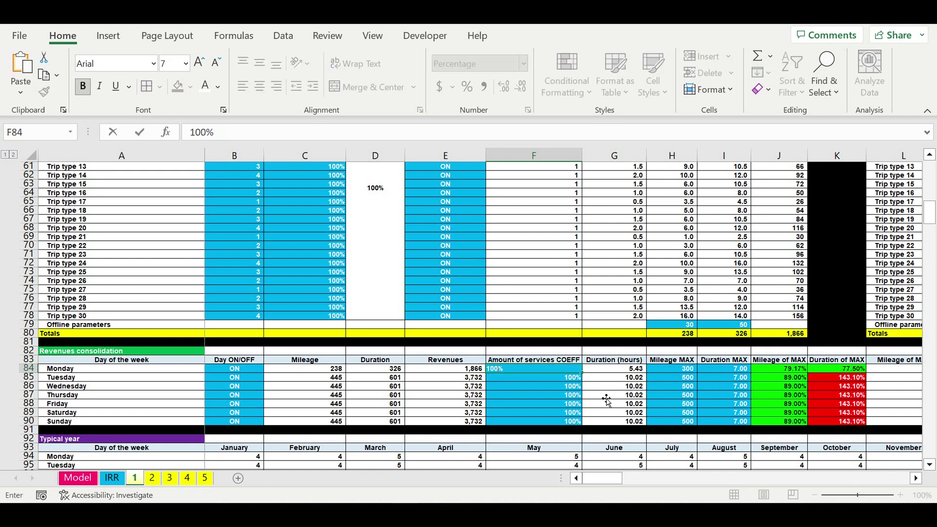
click(546, 408)
click(788, 388)
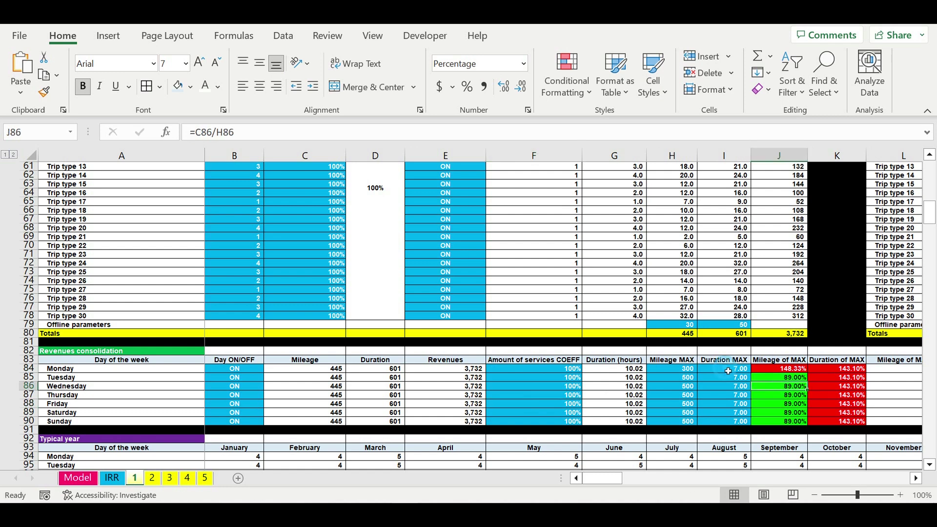
click(728, 371)
click(916, 478)
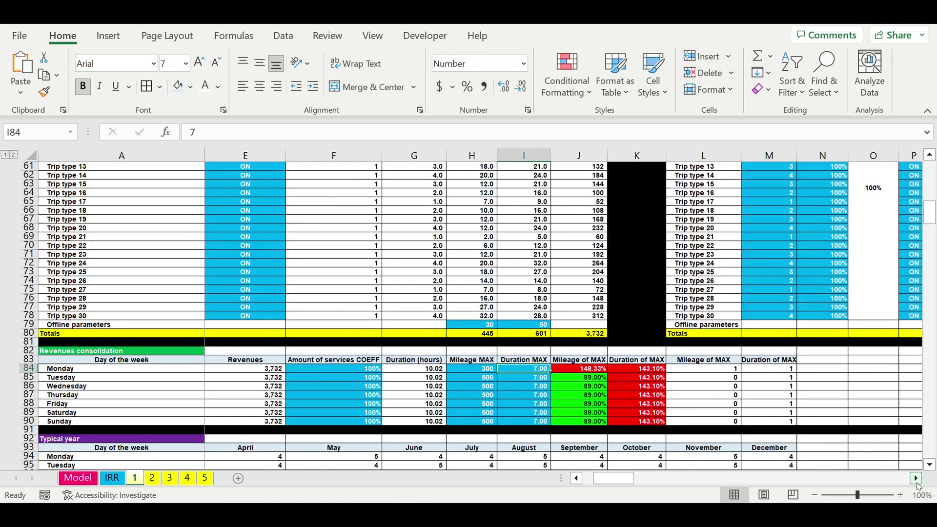
click(917, 478)
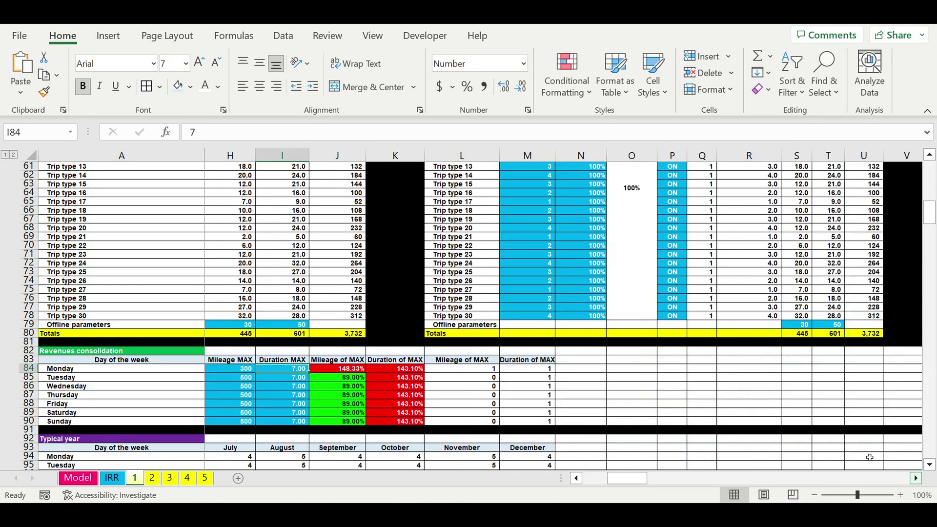
On the Model sheet, set the Amount of trips coefficient in B38 to 120%
click(77, 482)
click(316, 370)
text(120)
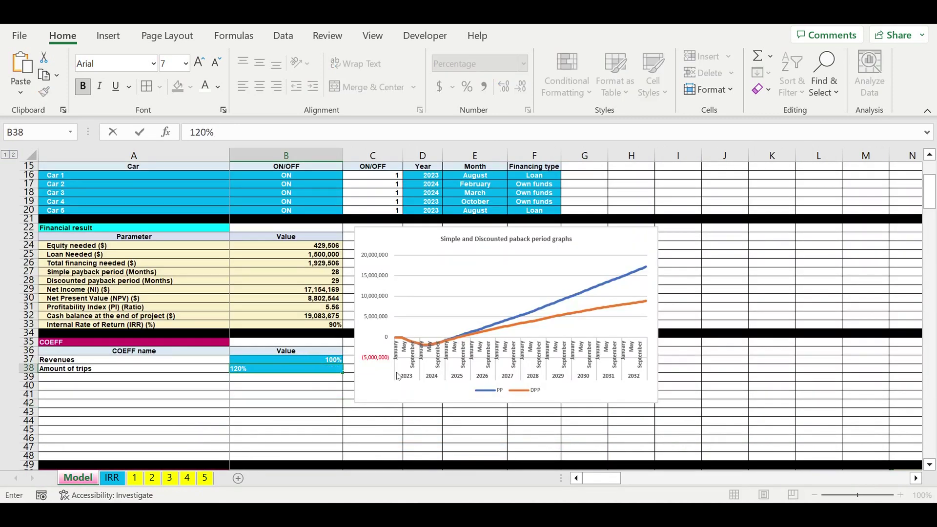
click(307, 413)
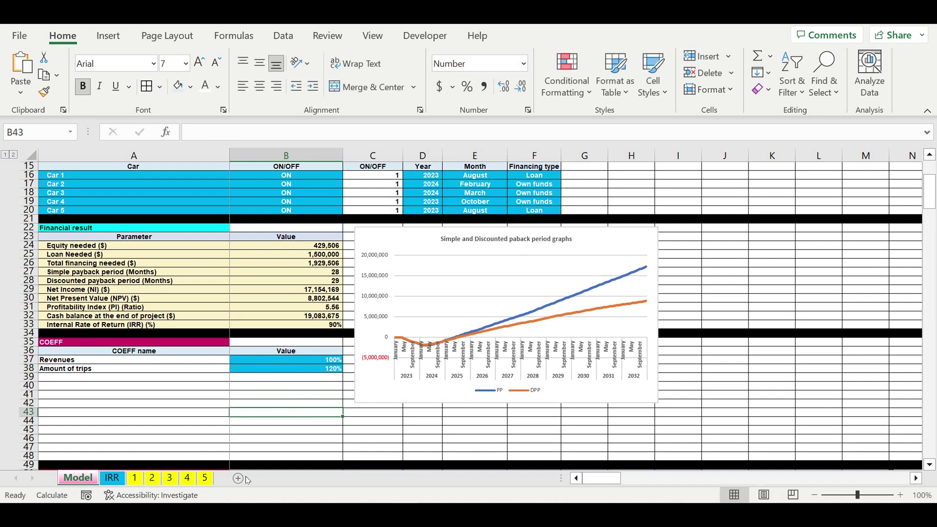
On sheet 1, fill cells L91:M91 below the over-limit checks with yellow
click(136, 478)
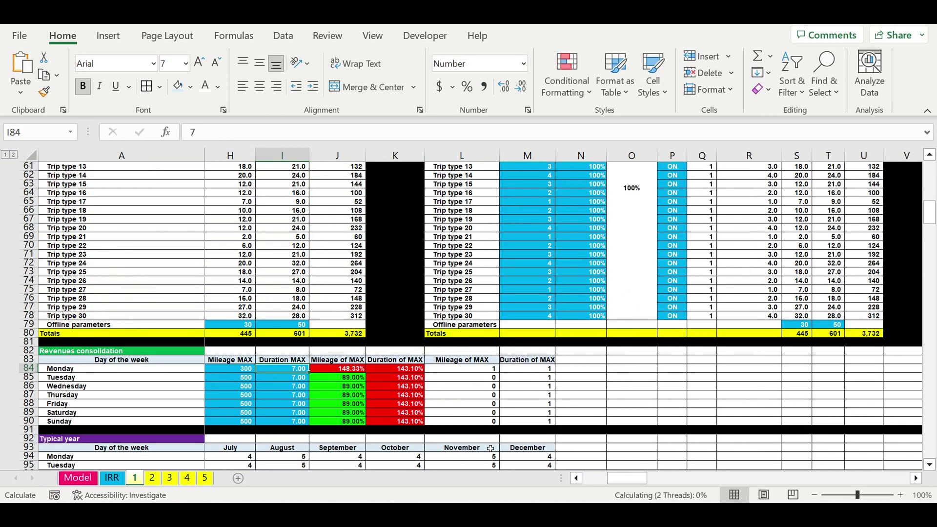
click(475, 431)
drag(527, 432, 439, 431)
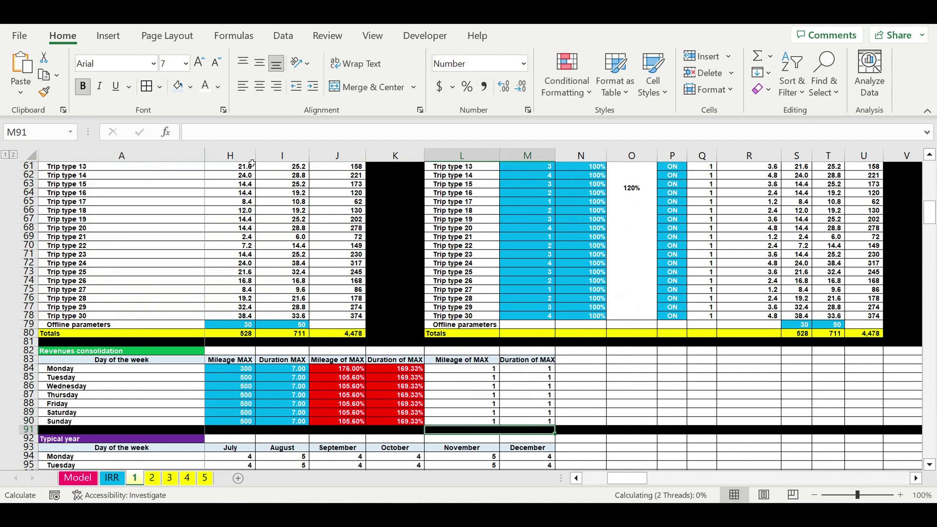
click(191, 89)
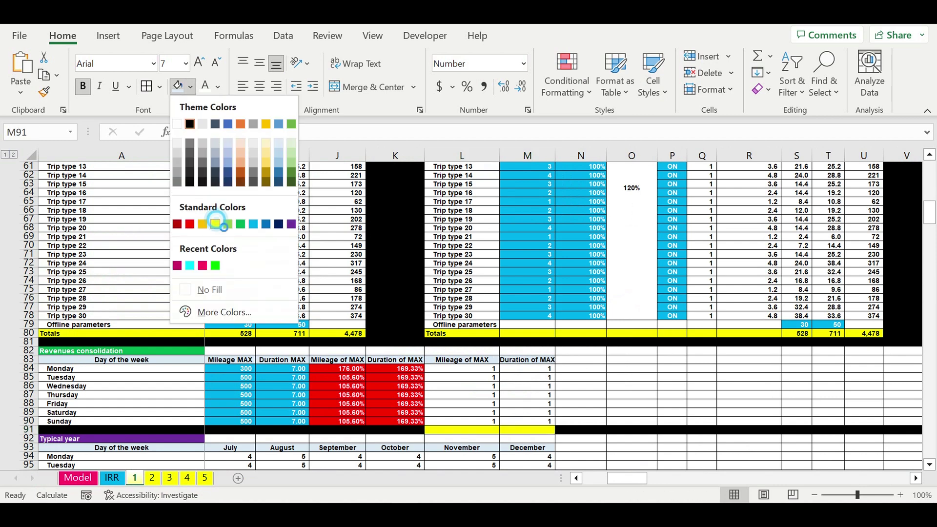
click(215, 223)
Total the mileage checks in L91 with =SUM(L84:L90) and fill the formula across to M91 for the duration checks
click(485, 432)
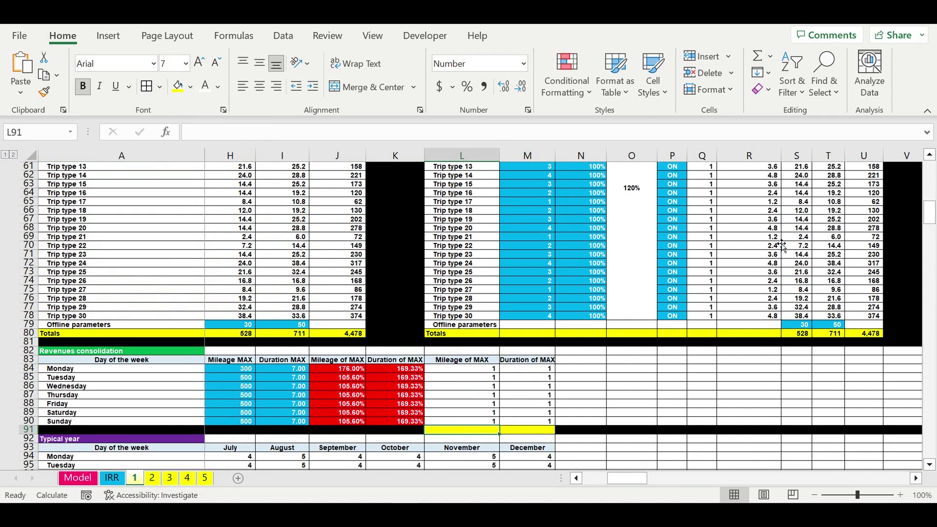
click(761, 60)
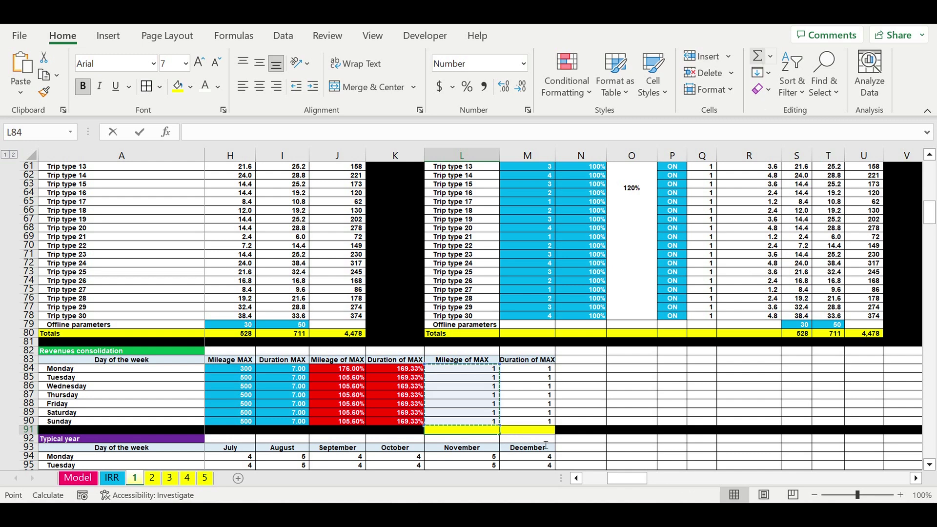
key(Return)
key(Return)
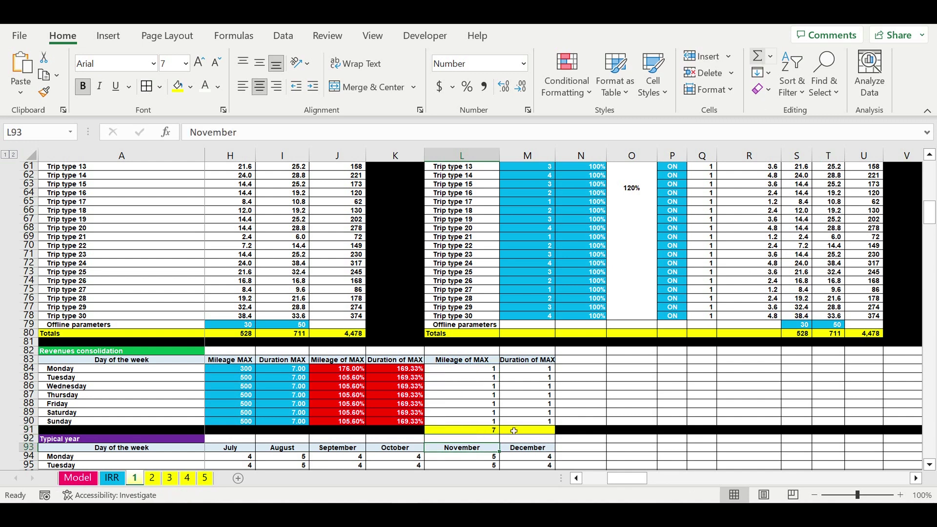
click(482, 433)
drag(498, 434, 551, 434)
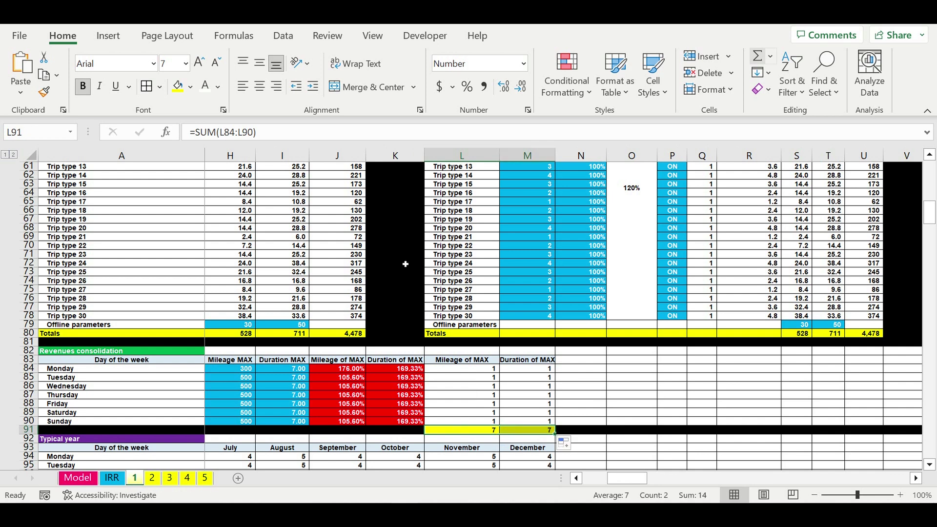
On the Model sheet, link A39 below Amount of trips to the first car's name with =A16
click(78, 478)
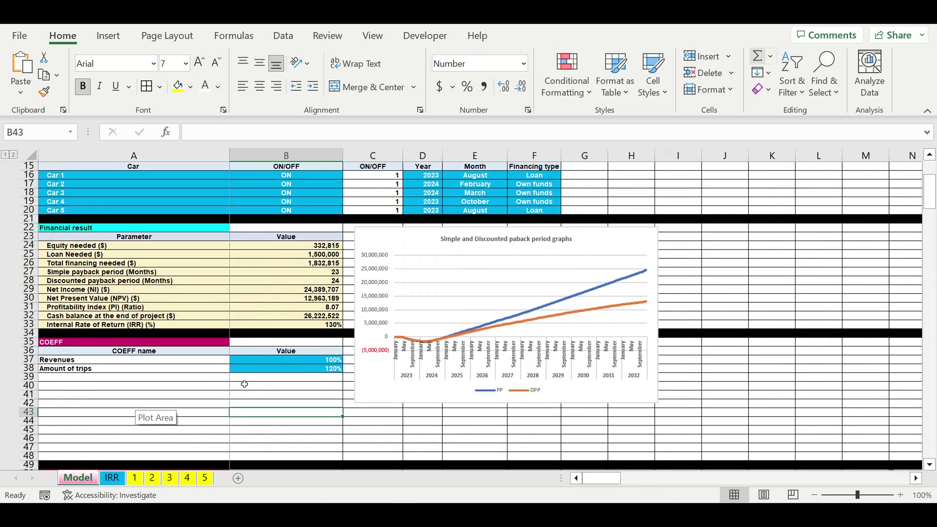
click(226, 380)
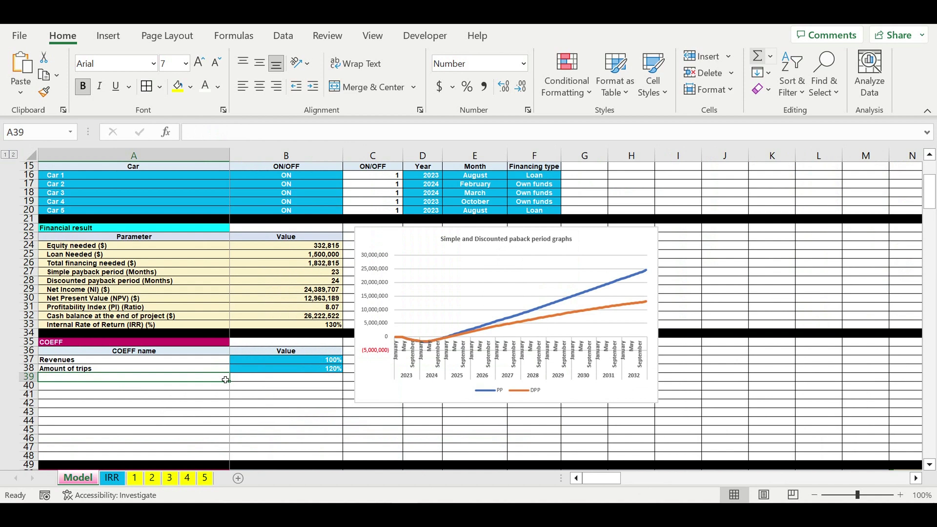
text(=)
scroll(228, 381, up, 3)
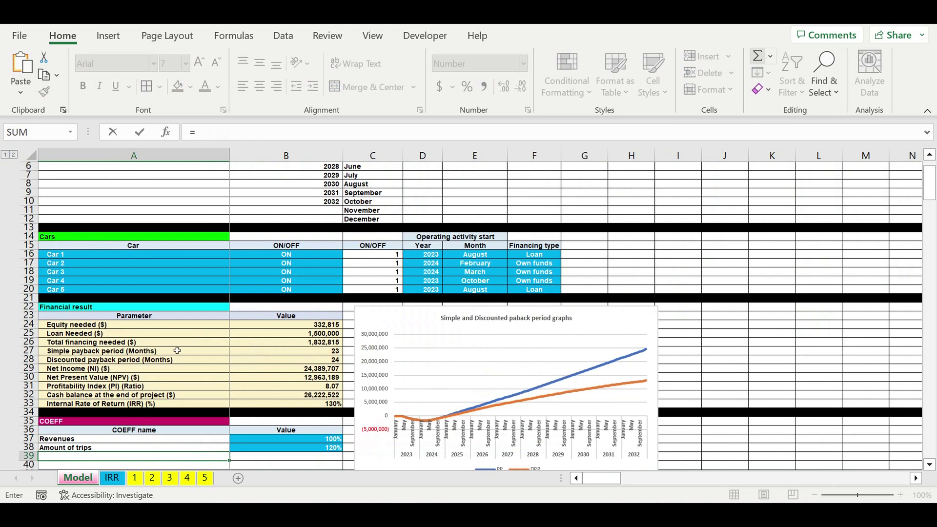
click(66, 256)
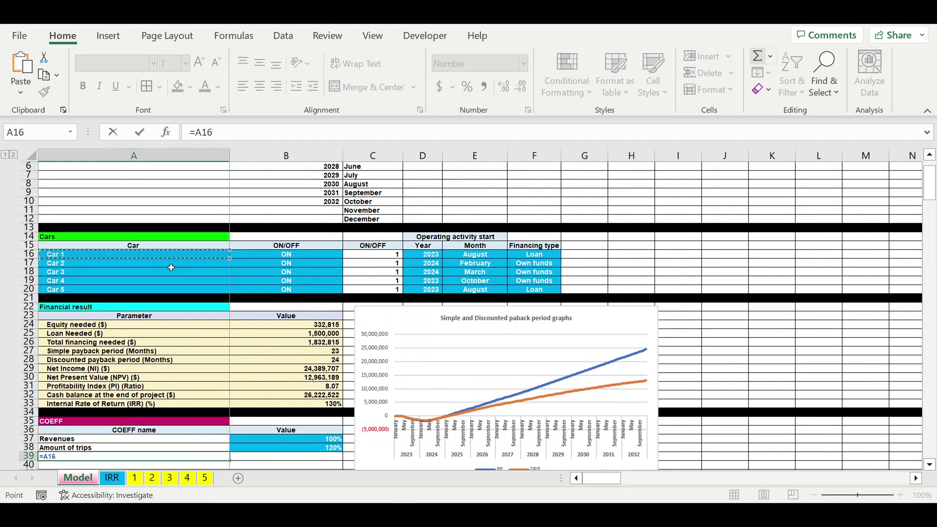
key(Return)
scroll(196, 376, down, 3)
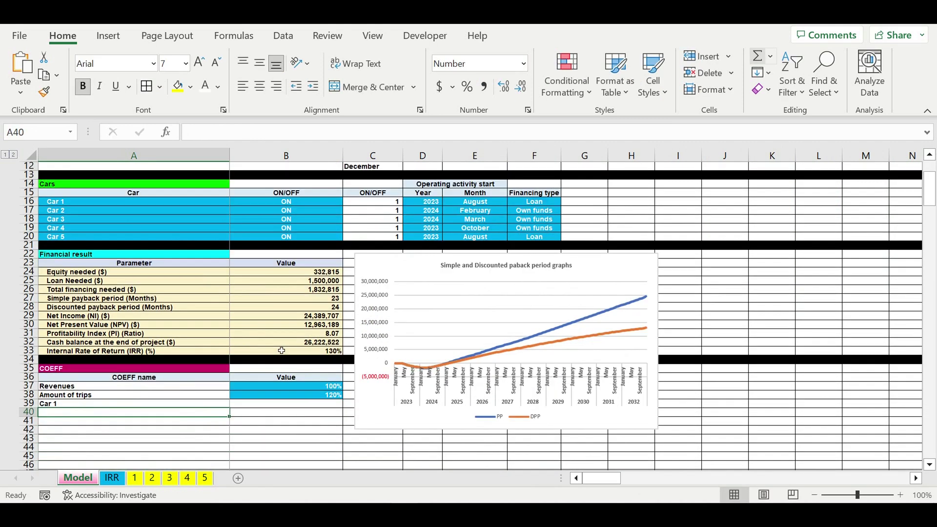
Fill the car name link from A39 down through A43 and indent the five names
click(91, 379)
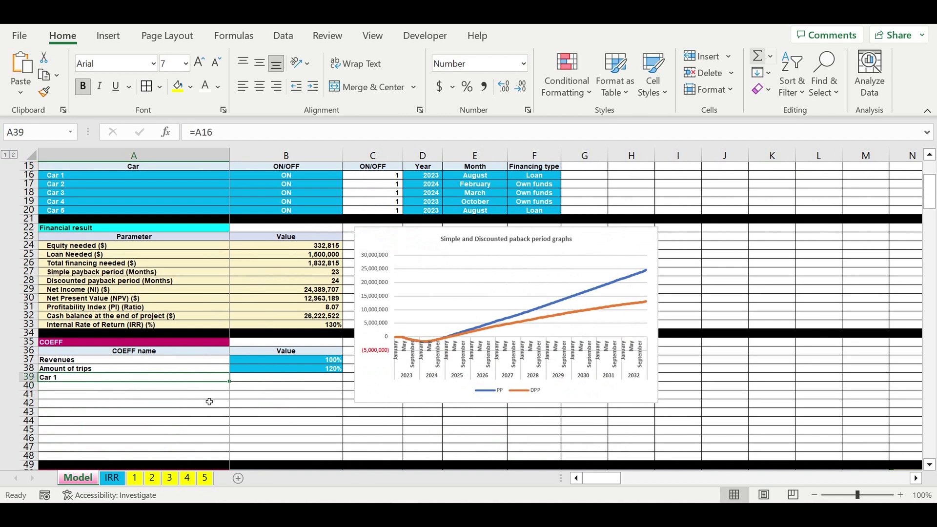
drag(232, 384, 241, 410)
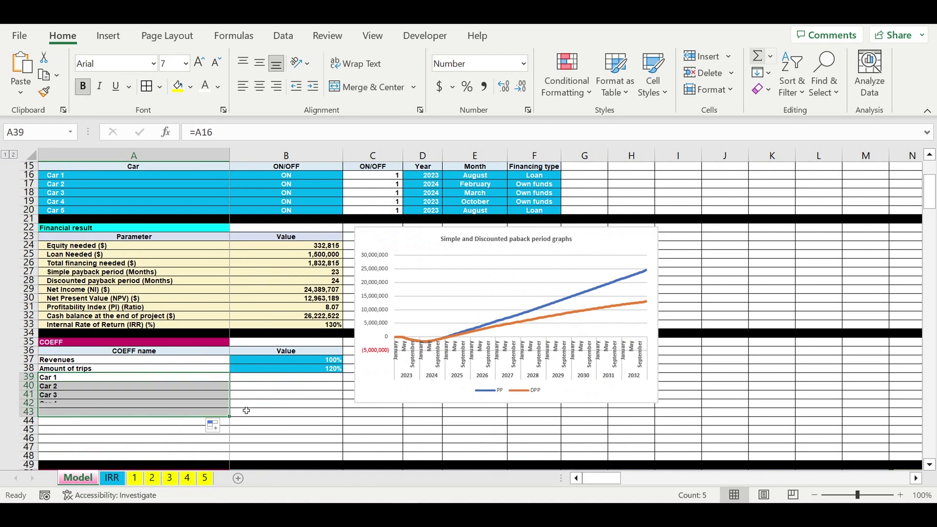
click(313, 87)
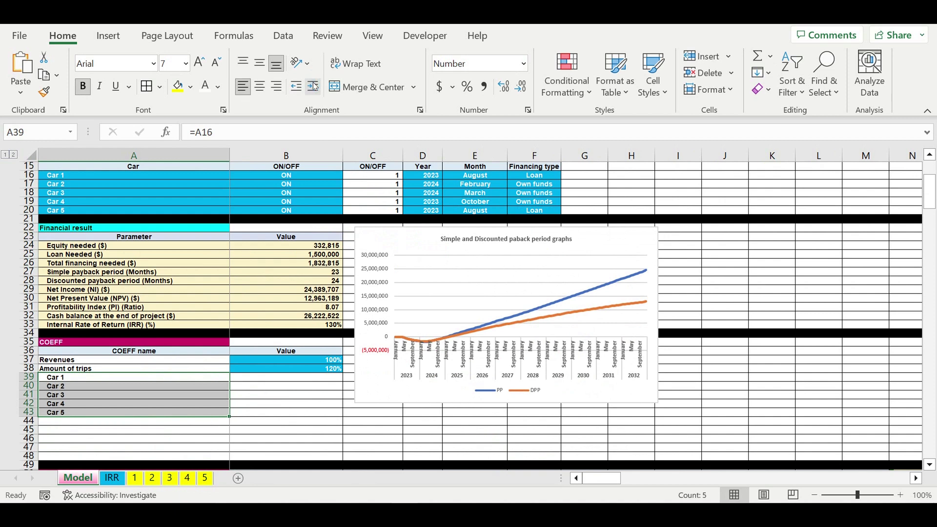
Insert a blank row 39 above the linked car names on the Model sheet
right_click(26, 378)
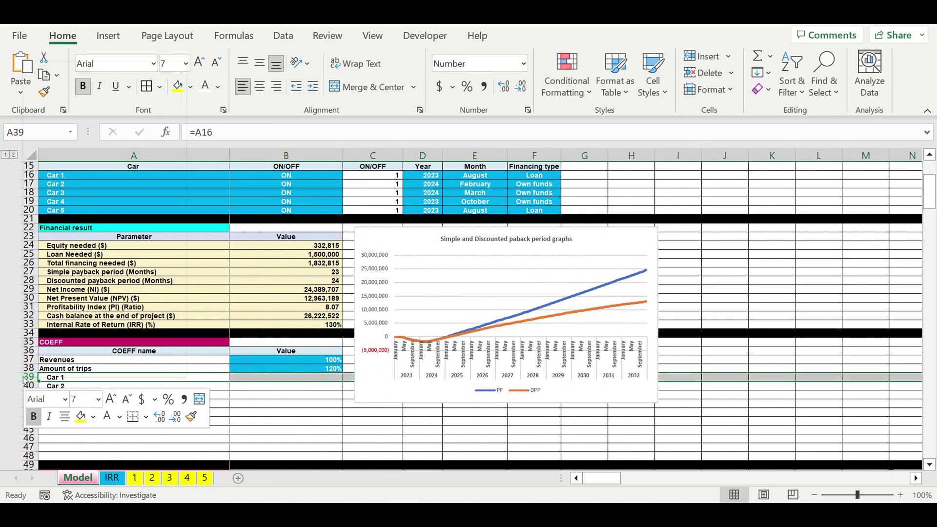
key(Escape)
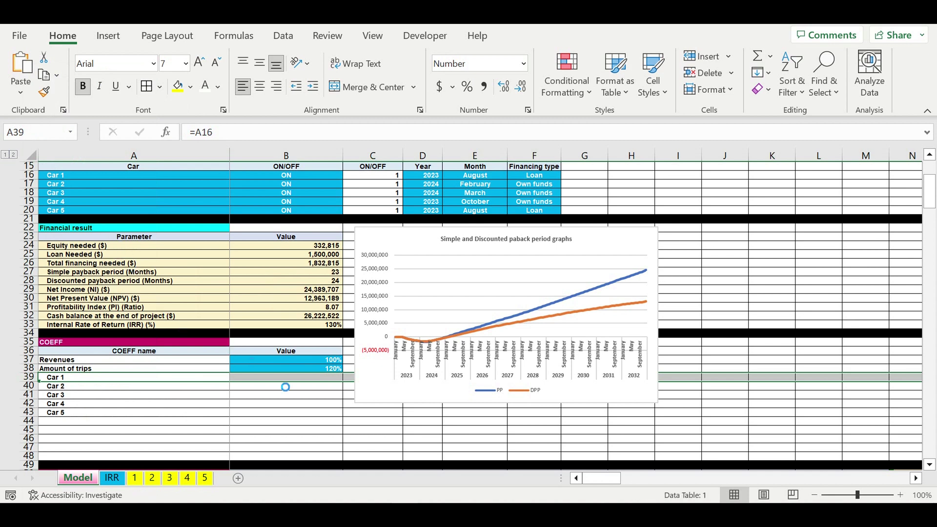
click(305, 417)
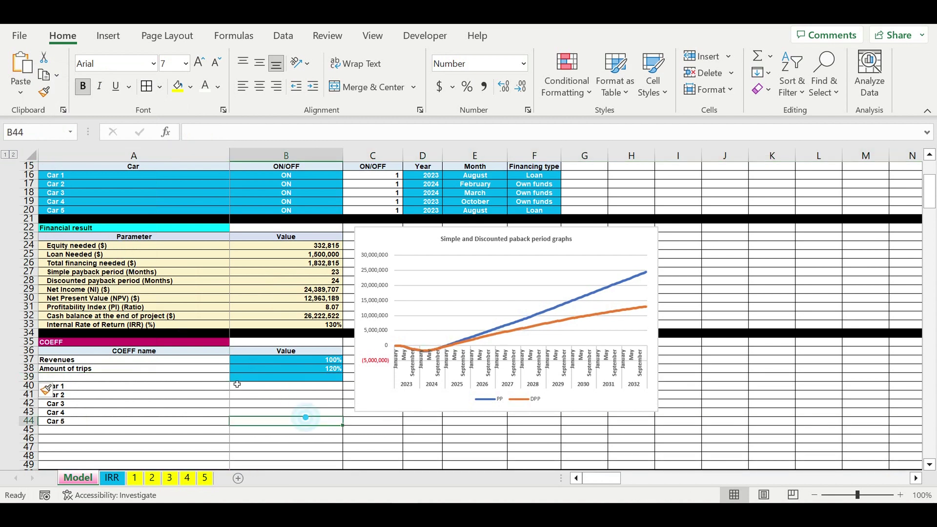
click(211, 380)
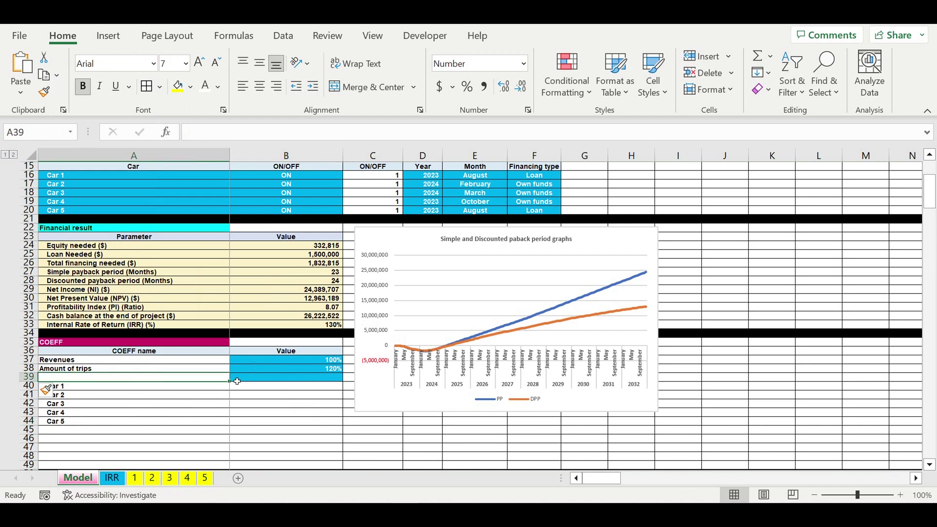
click(271, 383)
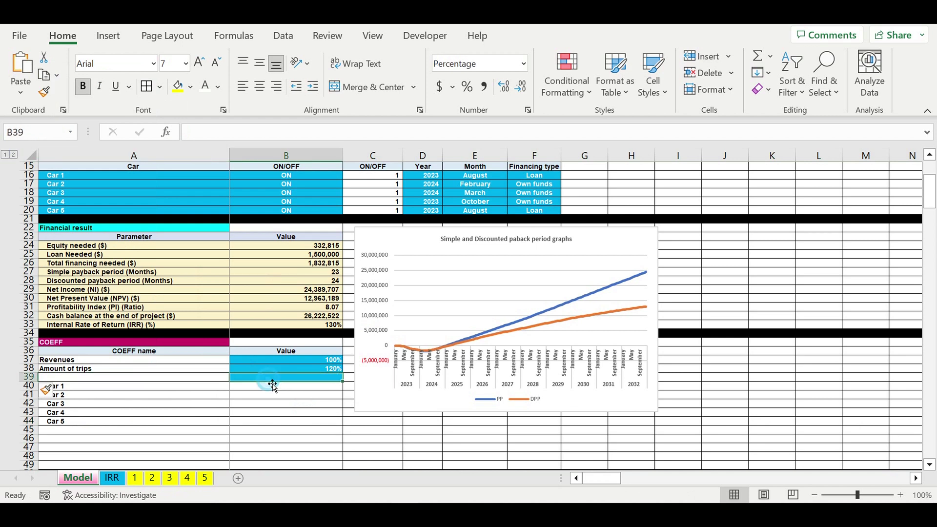
Move the payback period chart to start at column E beside the financial results and widen it to about column N
click(413, 228)
drag(412, 228, 438, 211)
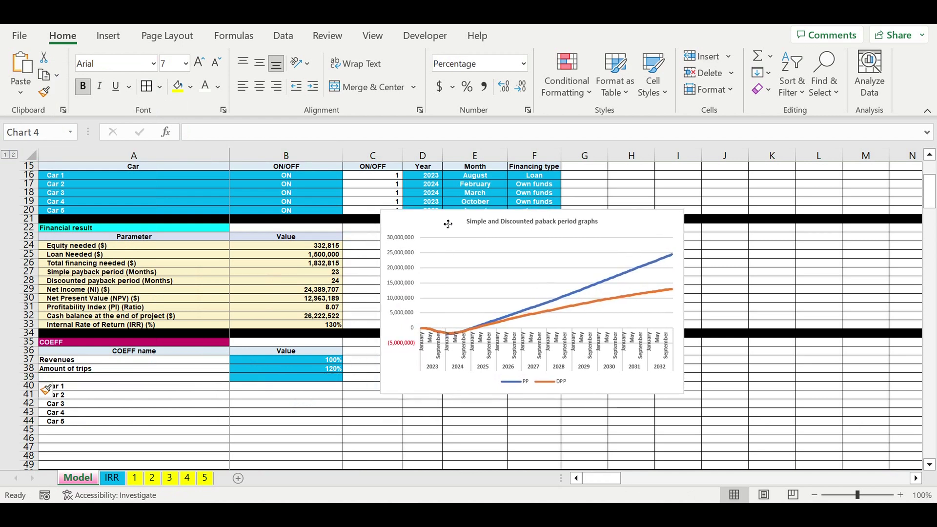
drag(446, 224, 511, 246)
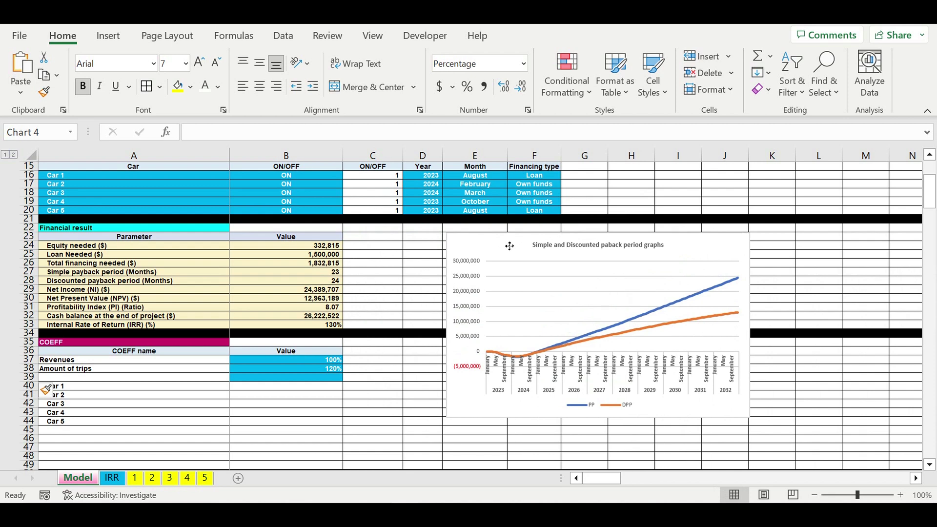
click(656, 277)
drag(750, 326, 926, 337)
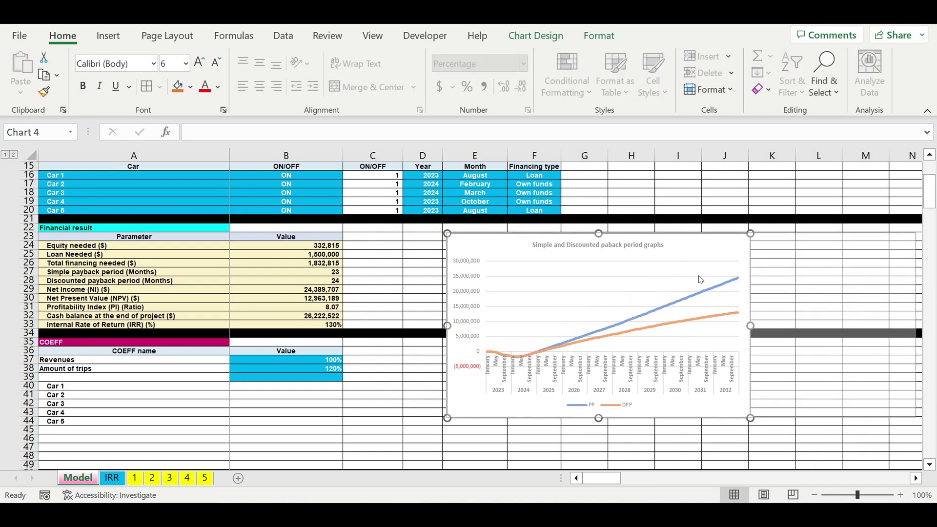
drag(682, 234, 689, 228)
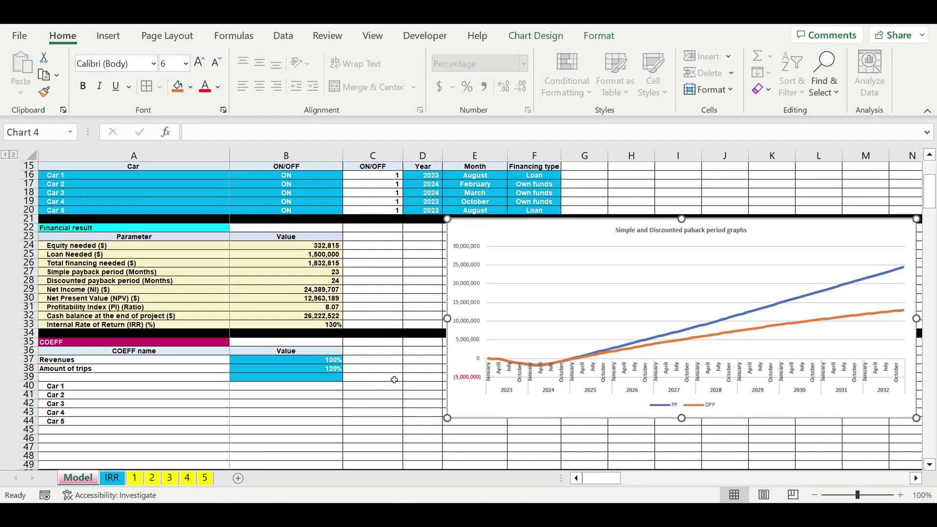
Remove the blue input fill from B39 by filling the blank cell C39 back over it
click(373, 377)
key(Left)
click(369, 384)
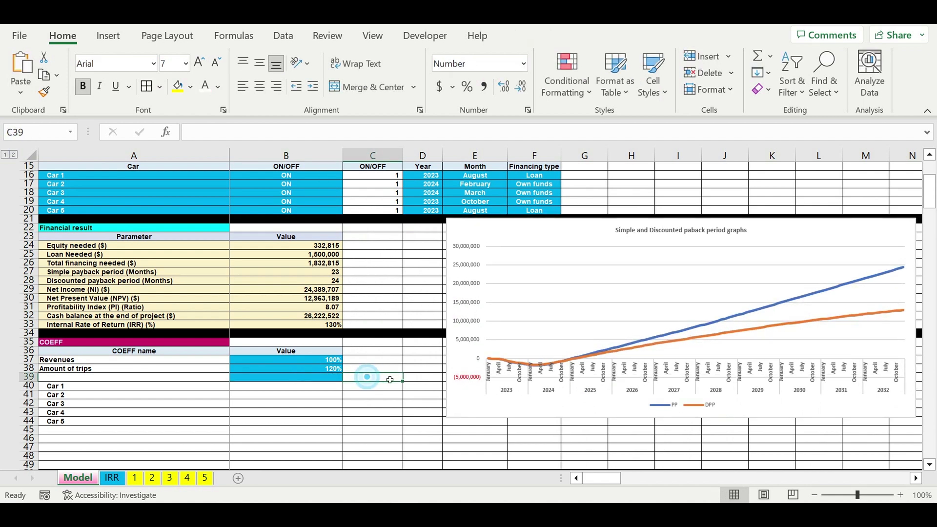
drag(403, 382, 276, 383)
key(Left)
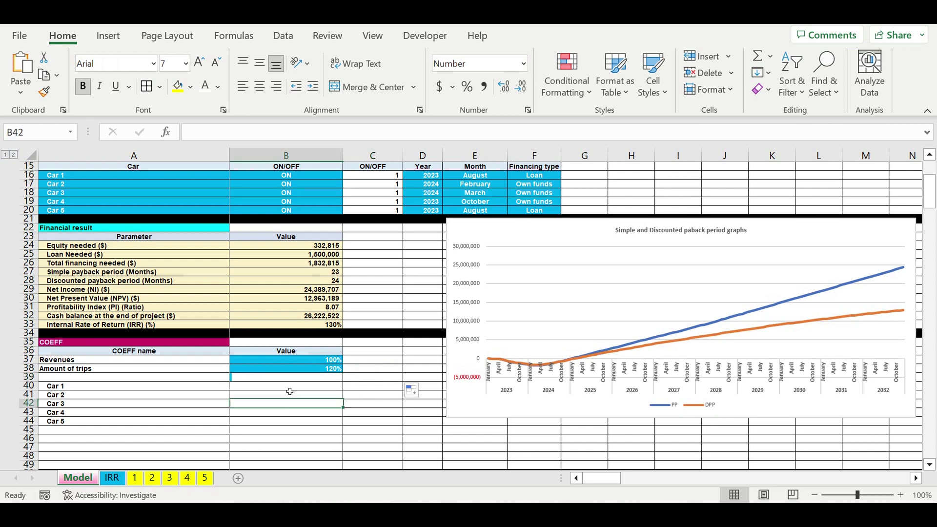
Enter the column headings Mileage limit in B39 and Working hours limit in C39 above the car rows
click(133, 478)
click(470, 387)
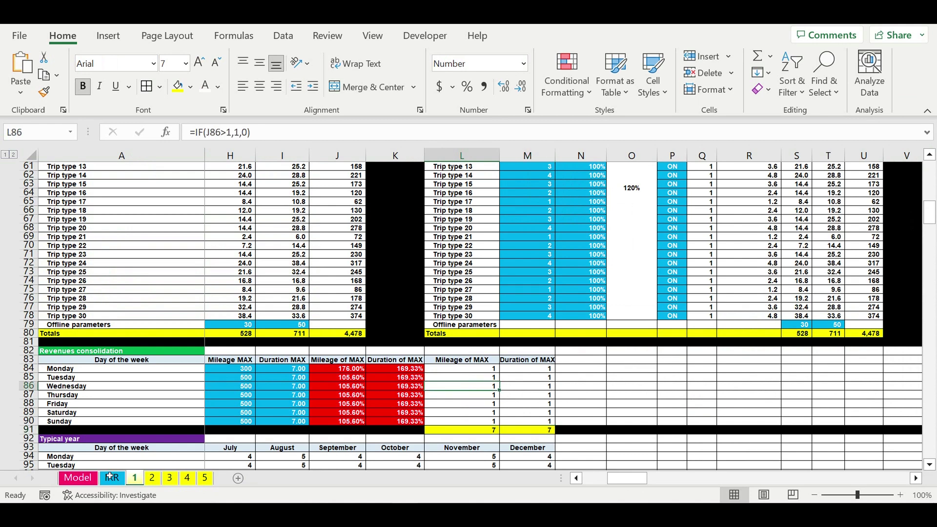
click(77, 478)
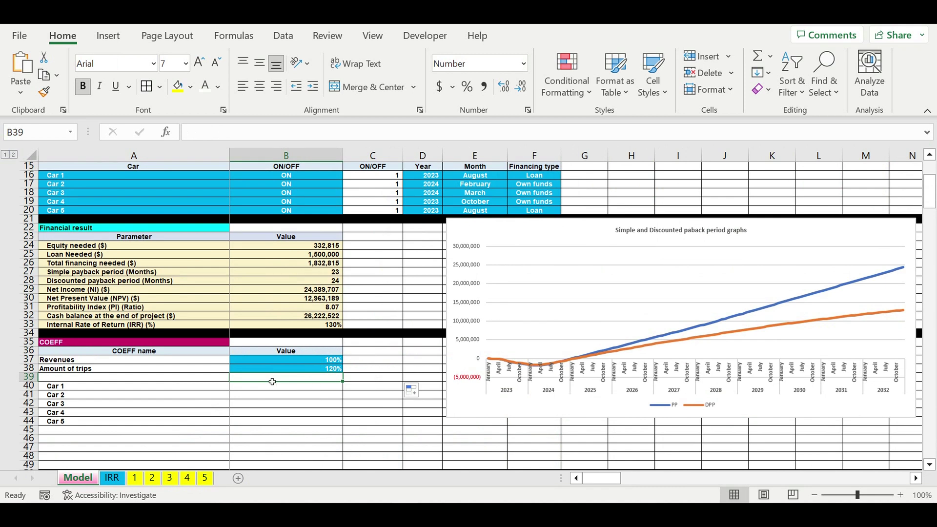
text(Mileage limit)
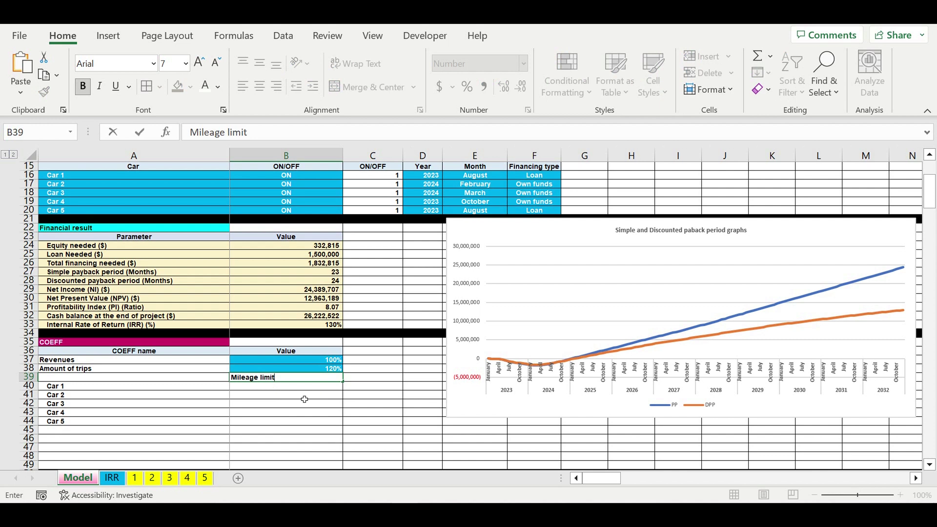
click(381, 379)
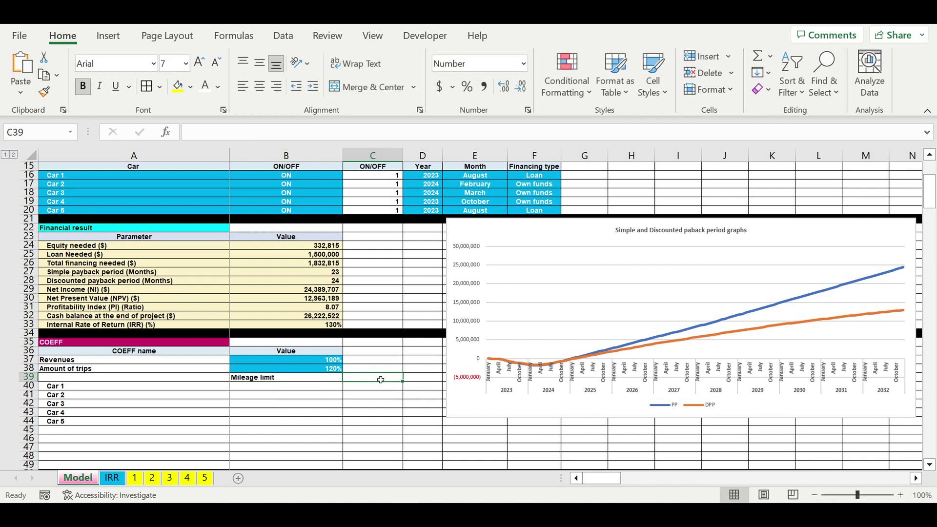
text(Ti)
key(BackSpace)
key(BackSpace)
text(Working hour)
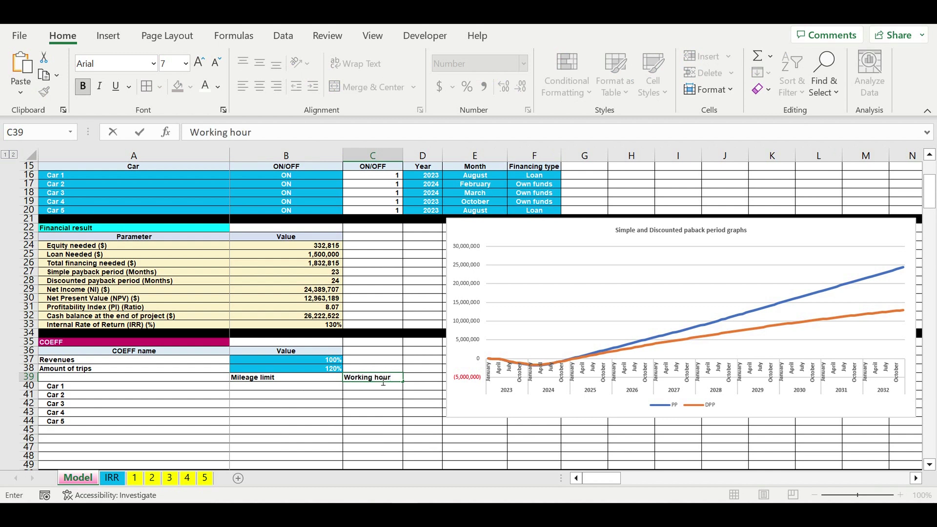
text(s limit)
key(Return)
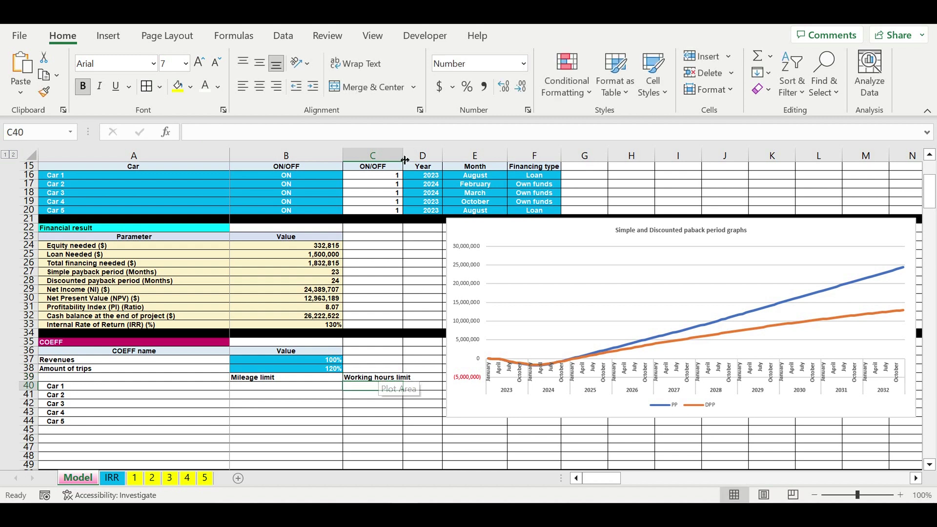
Widen column C to fit the Working hours limit heading and narrow column B
drag(404, 162, 442, 163)
click(432, 155)
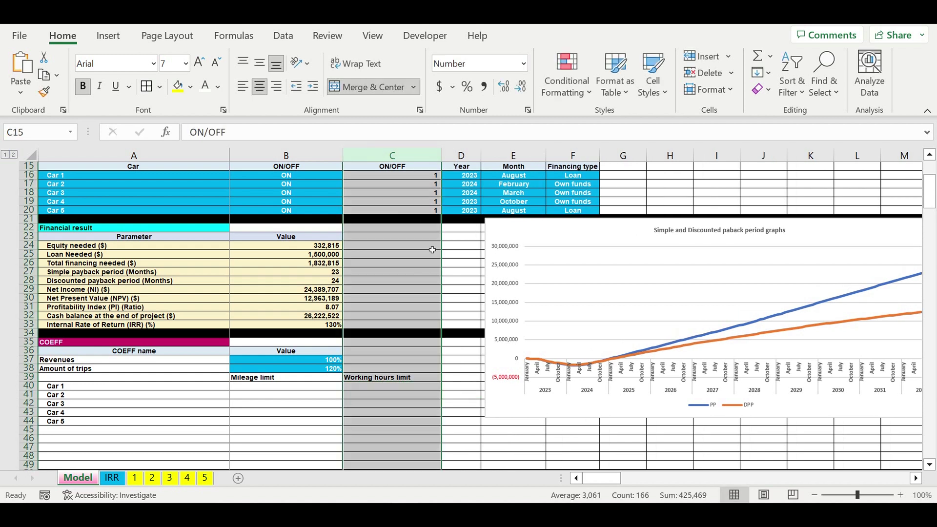
click(420, 390)
drag(444, 165, 417, 164)
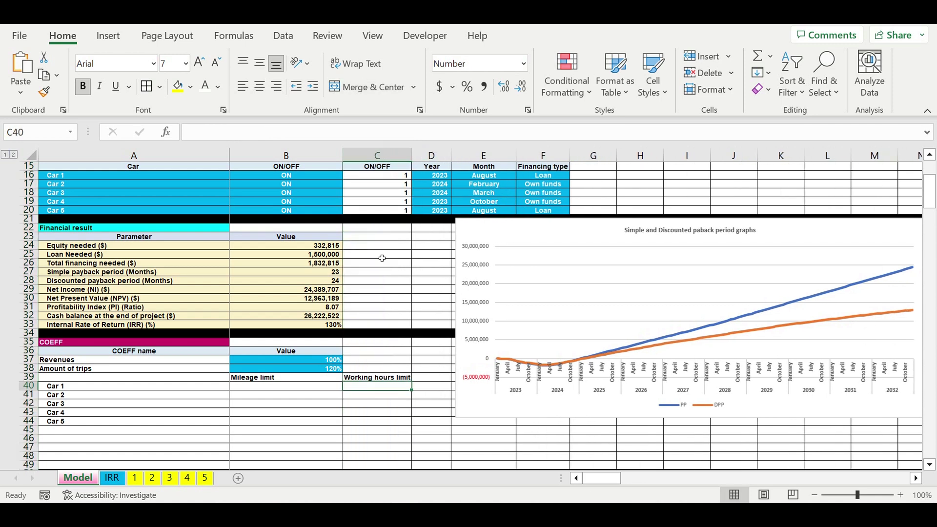
scroll(356, 220, up, 4)
scroll(355, 219, up, 1)
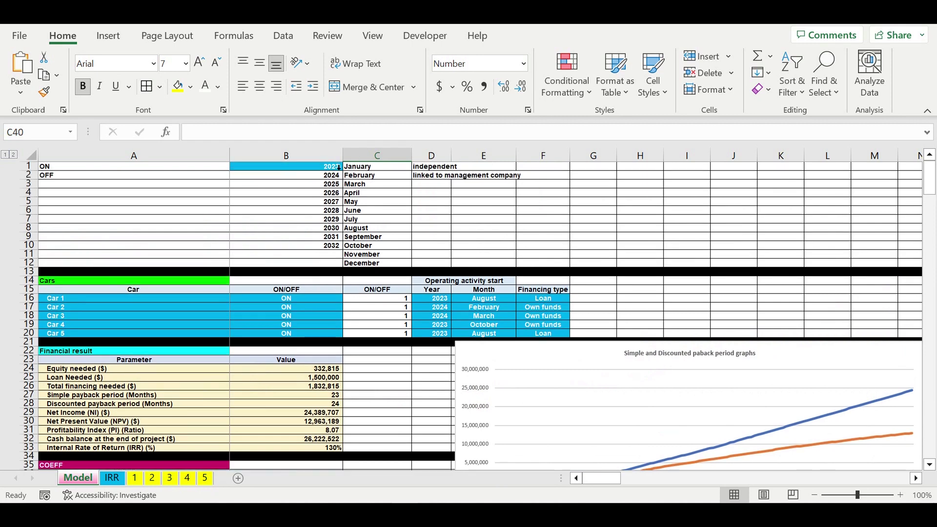
drag(342, 157, 311, 160)
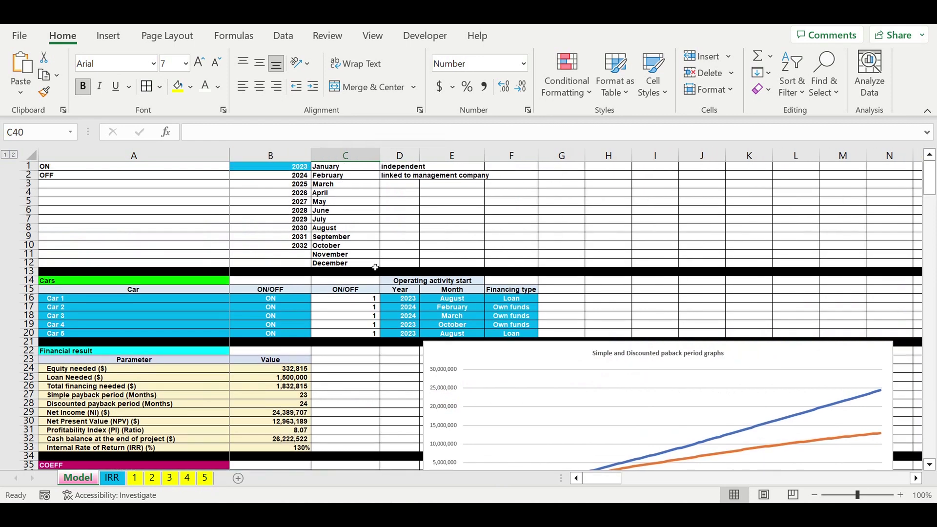
Enter the heading Car in A39 above the car names
scroll(376, 279, down, 3)
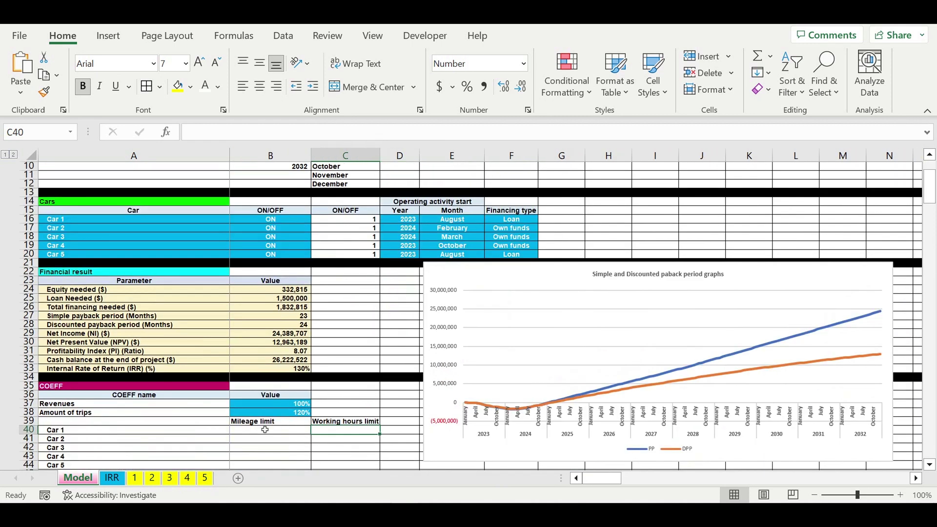
click(169, 424)
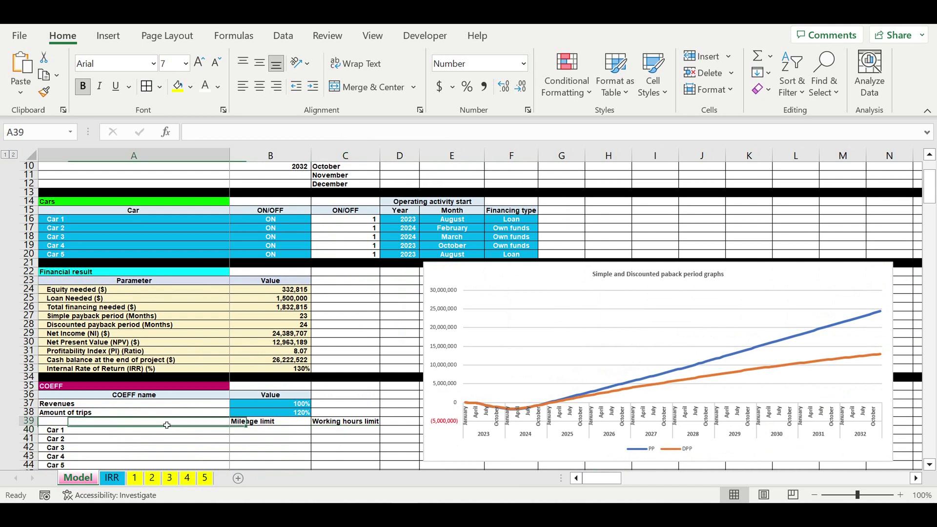
text(Car)
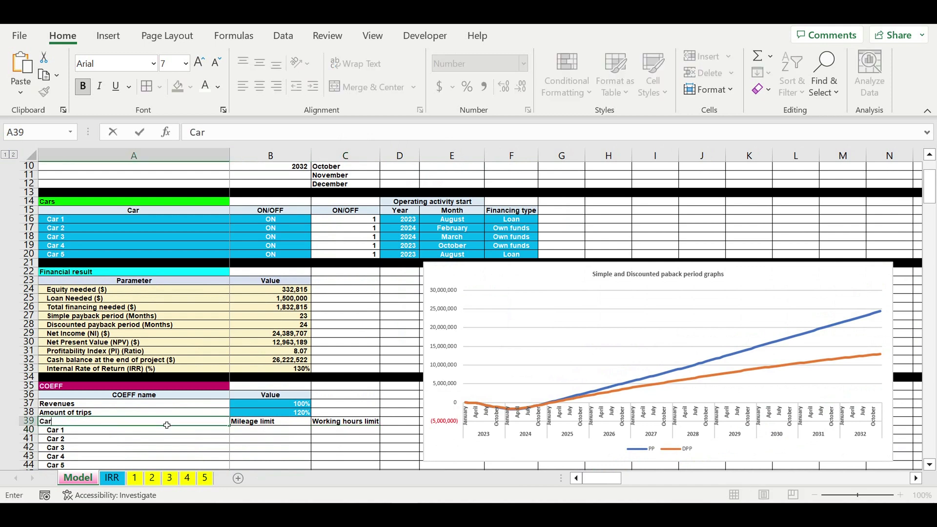
key(Return)
Center the headings in A39:C39 and fill them with light blue to match the other table headers
scroll(166, 425, down, 3)
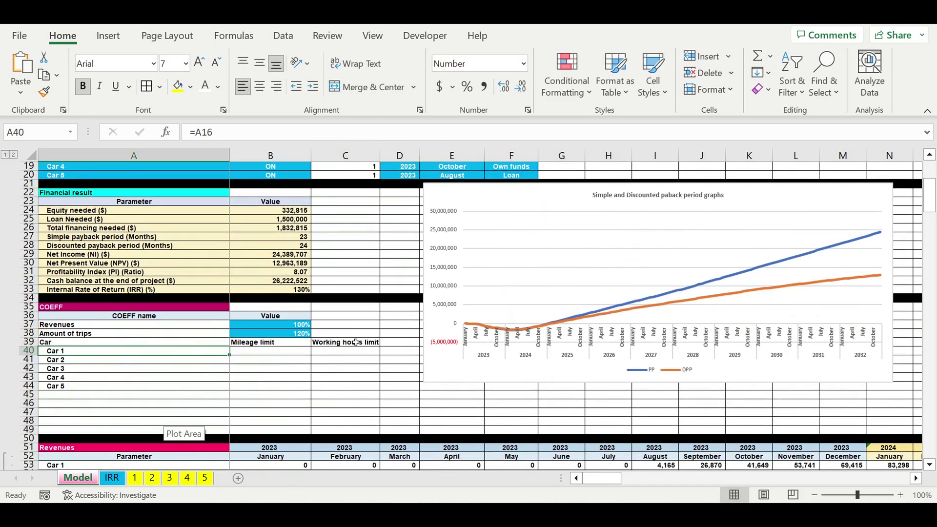
drag(349, 344, 210, 344)
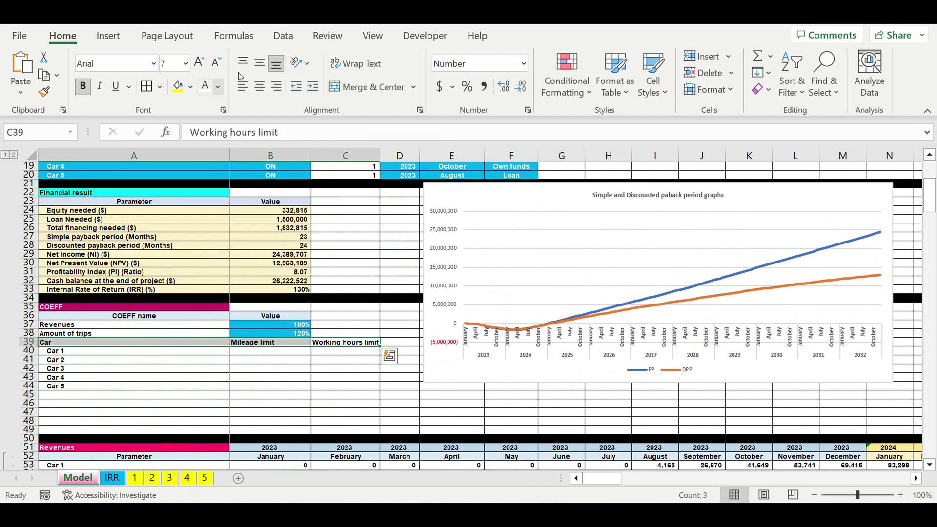
click(260, 86)
key(Tab)
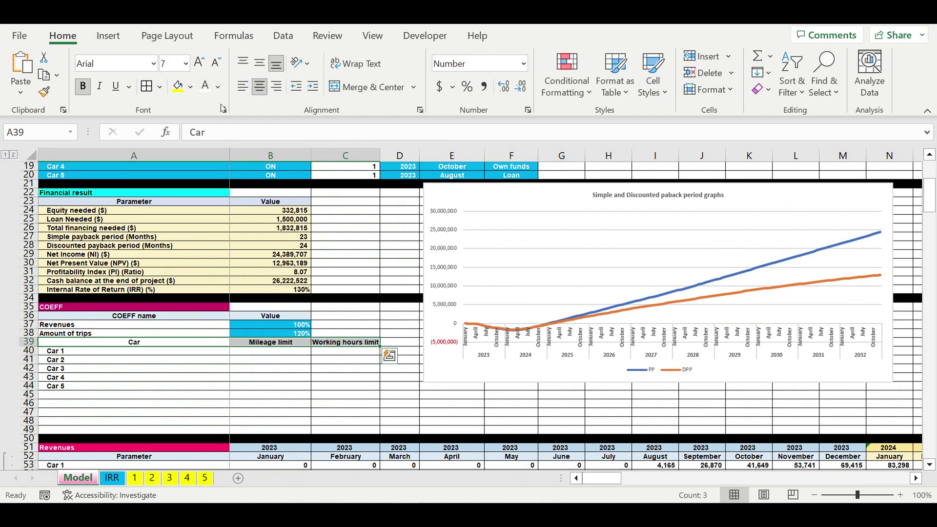
click(190, 87)
click(277, 145)
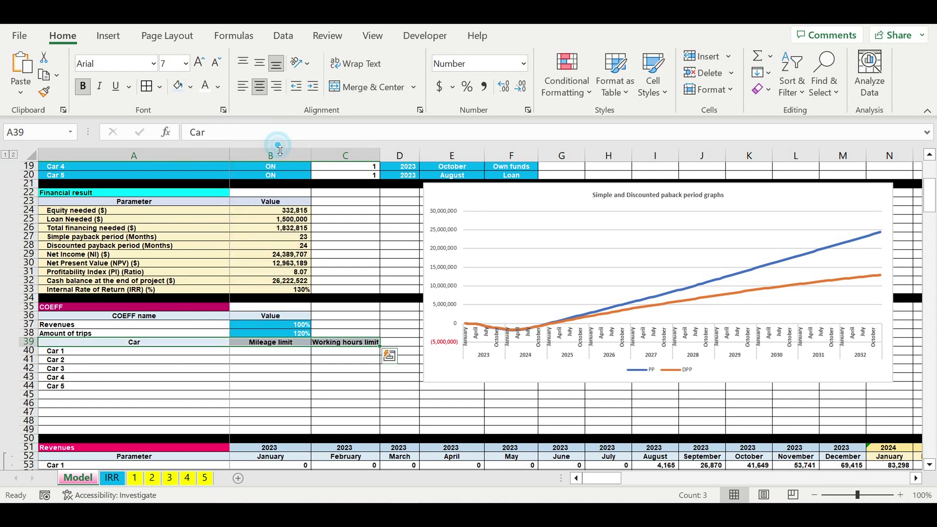
click(270, 377)
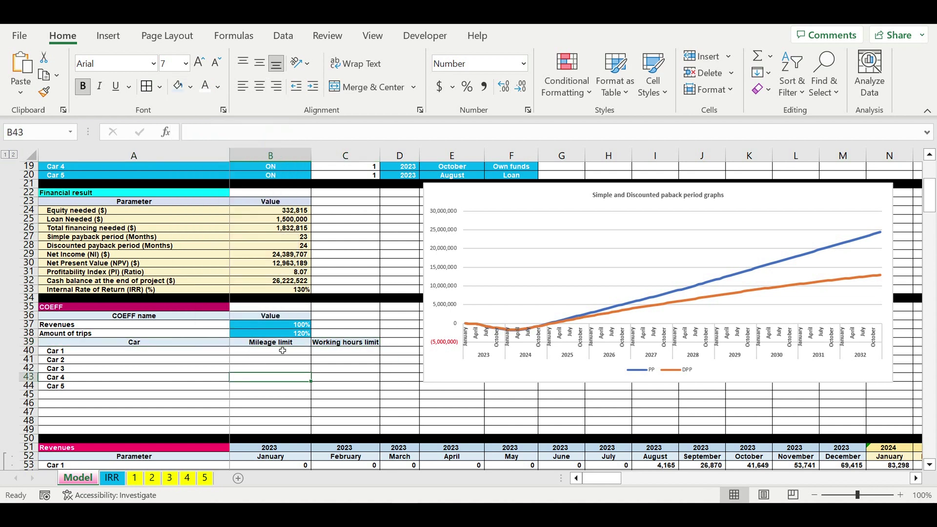
On sheet 1, fill N91:O91 with yellow beside the totals of days over the mileage and duration limits
click(288, 334)
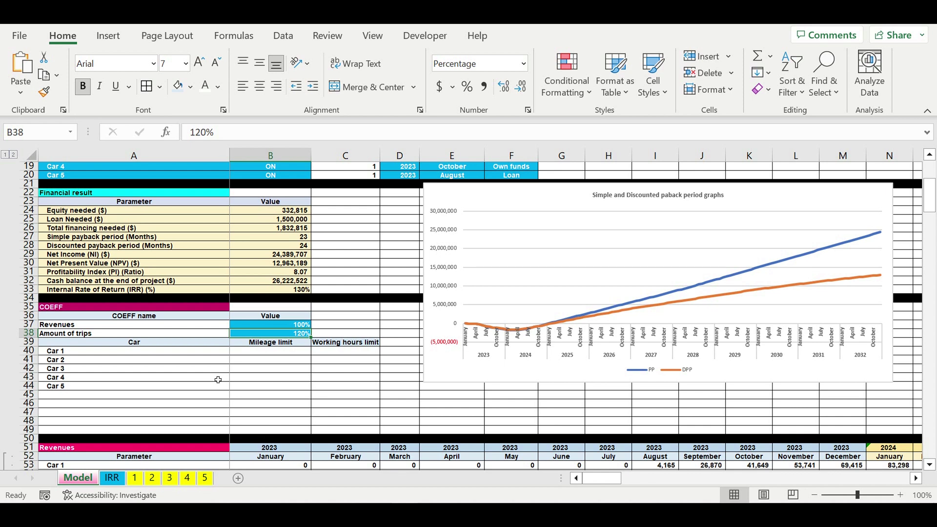
click(285, 389)
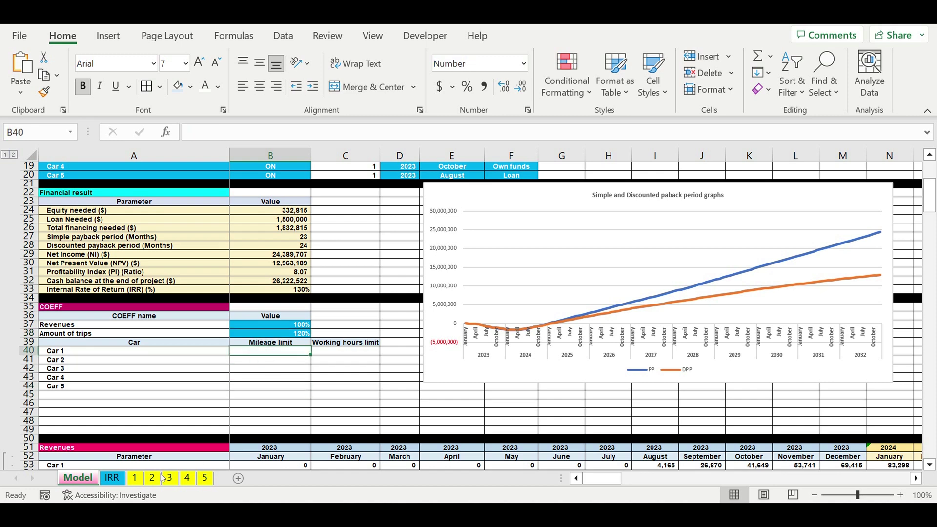
click(137, 479)
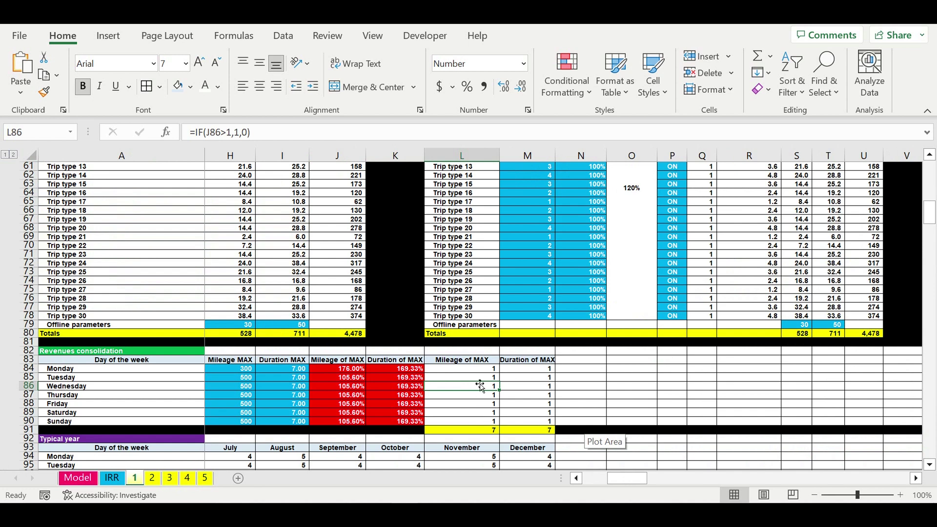
drag(483, 432, 526, 433)
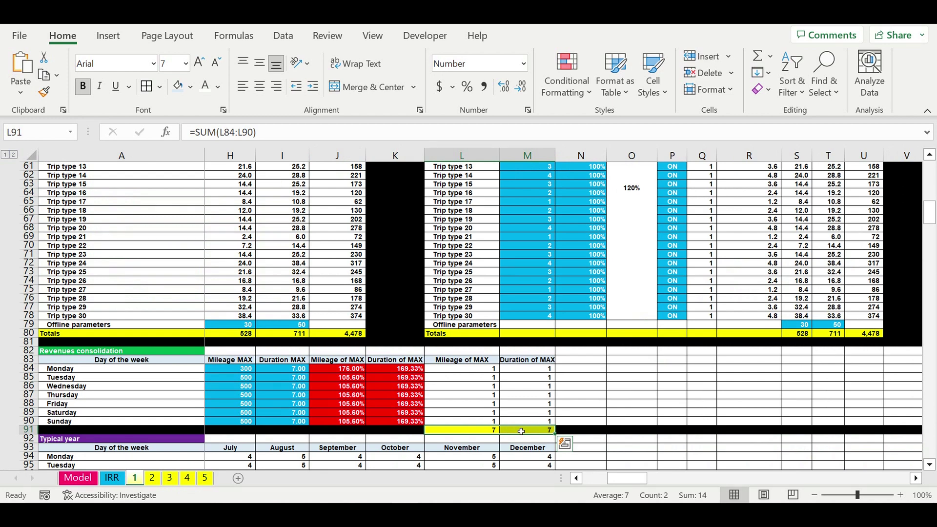
click(593, 433)
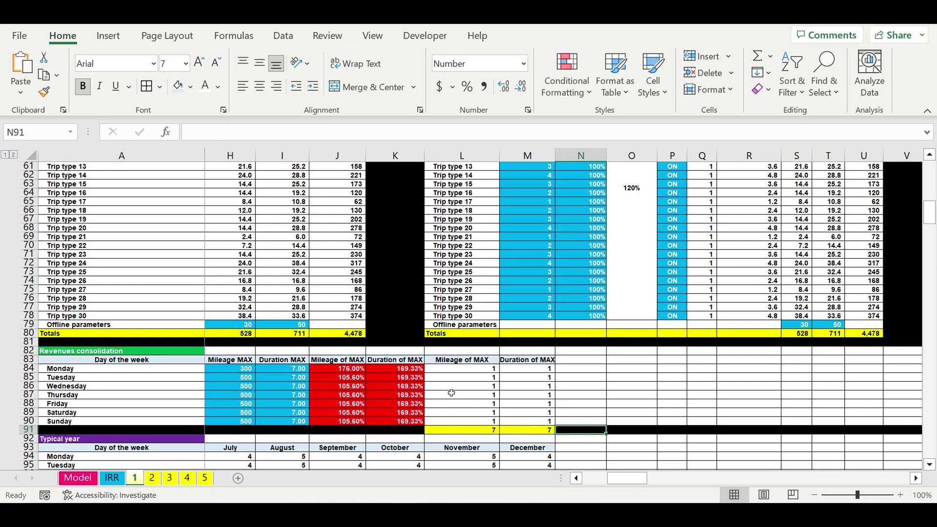
click(590, 432)
drag(590, 432, 635, 432)
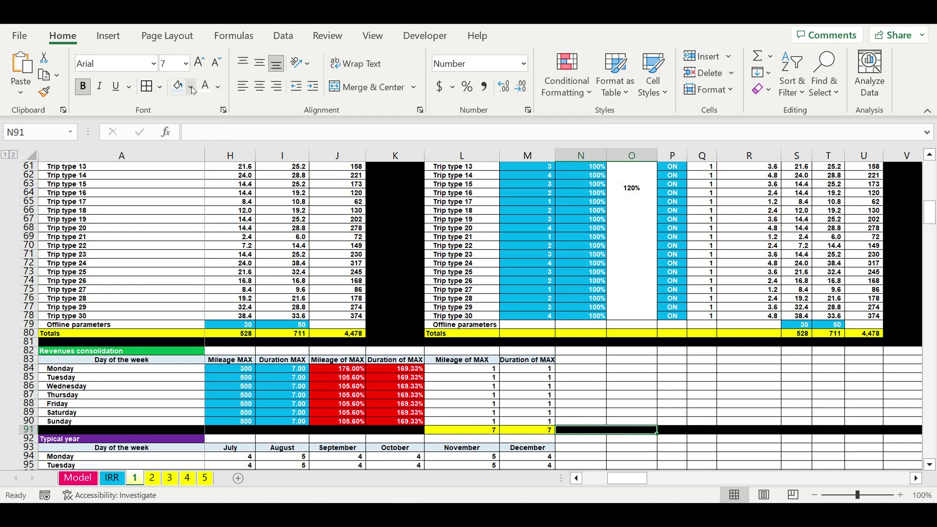
click(191, 87)
click(215, 224)
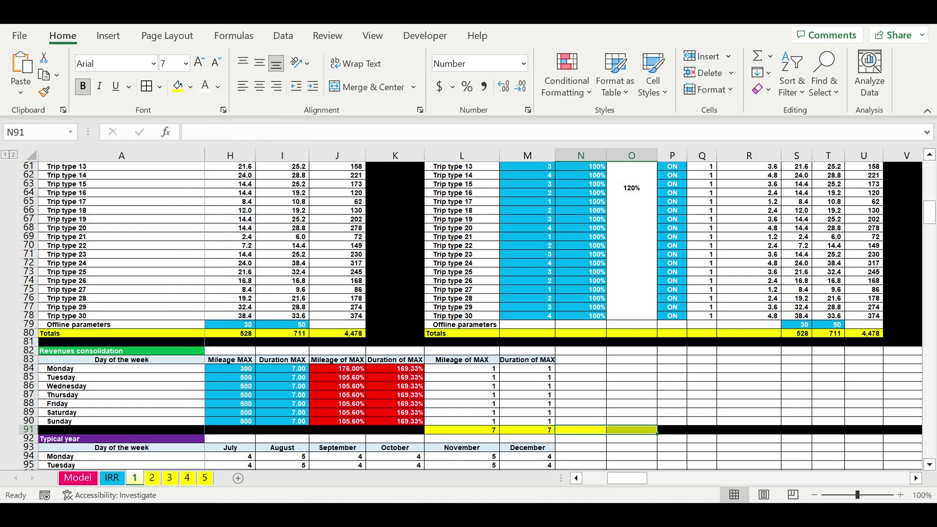
Enter =IF(L91>0,"Mistake","OK") in N91 to flag any weekday exceeding the maximum mileage
click(592, 432)
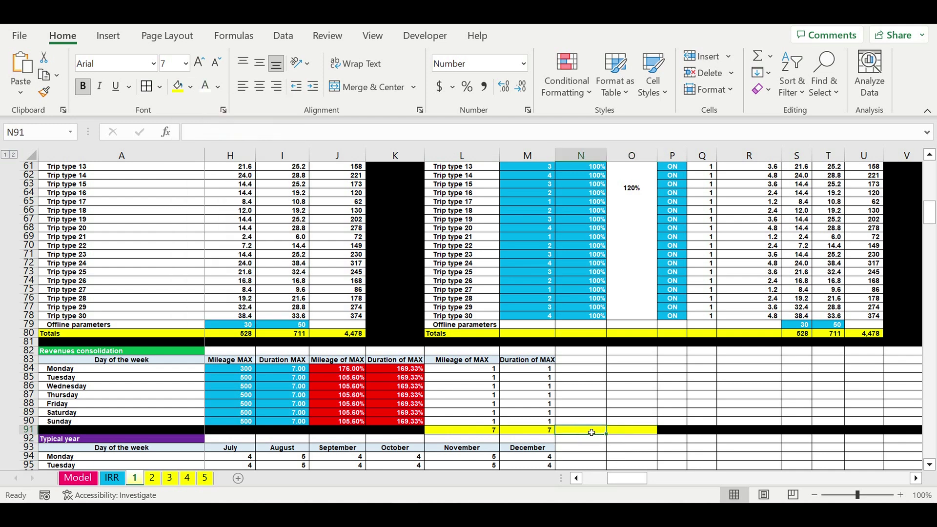
text(=if)
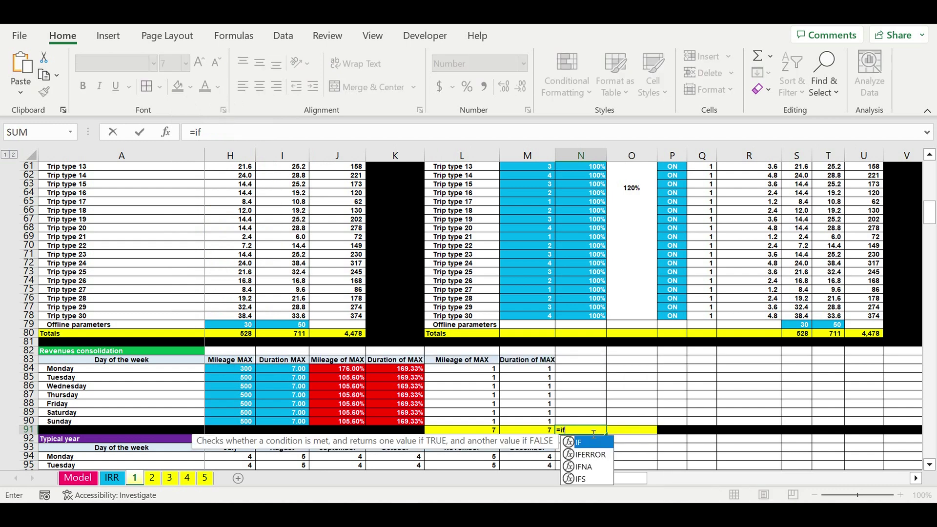
text(()
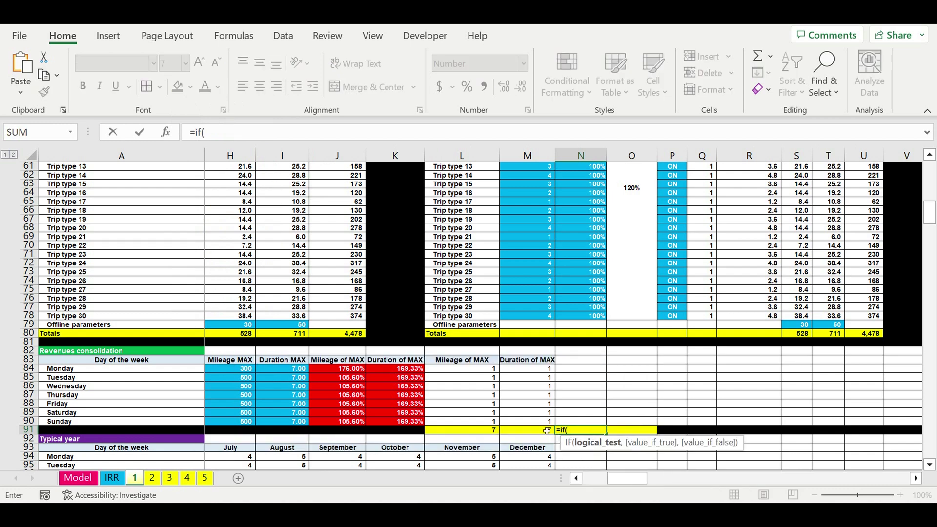
click(475, 433)
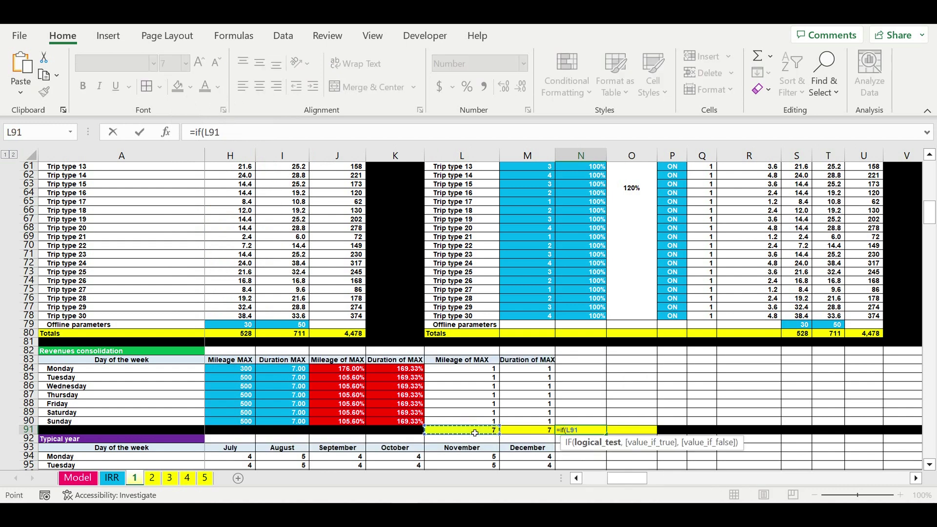
text(>0,)
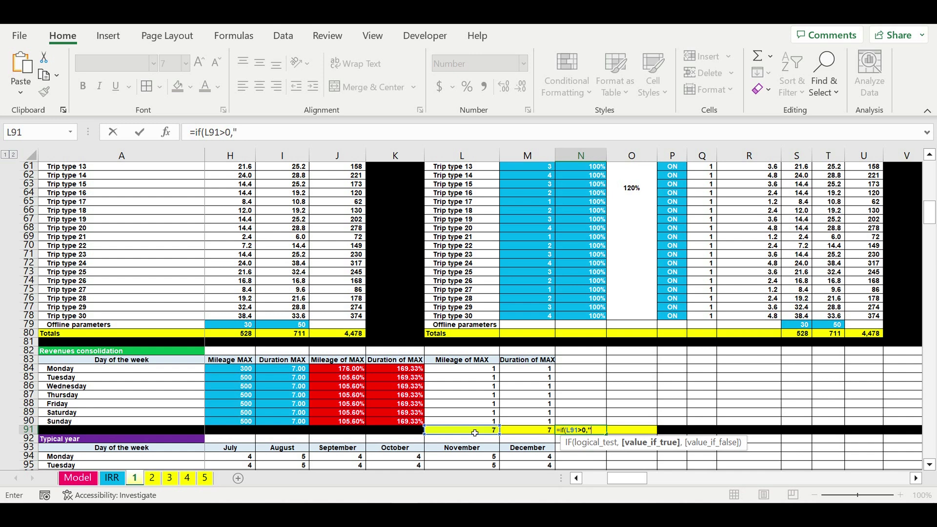
text("Mistake",)
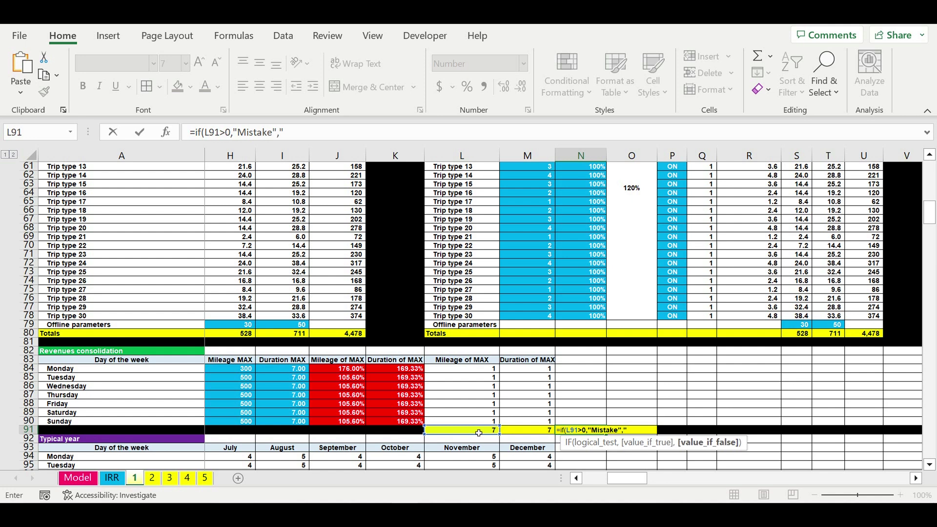
text("OK"))
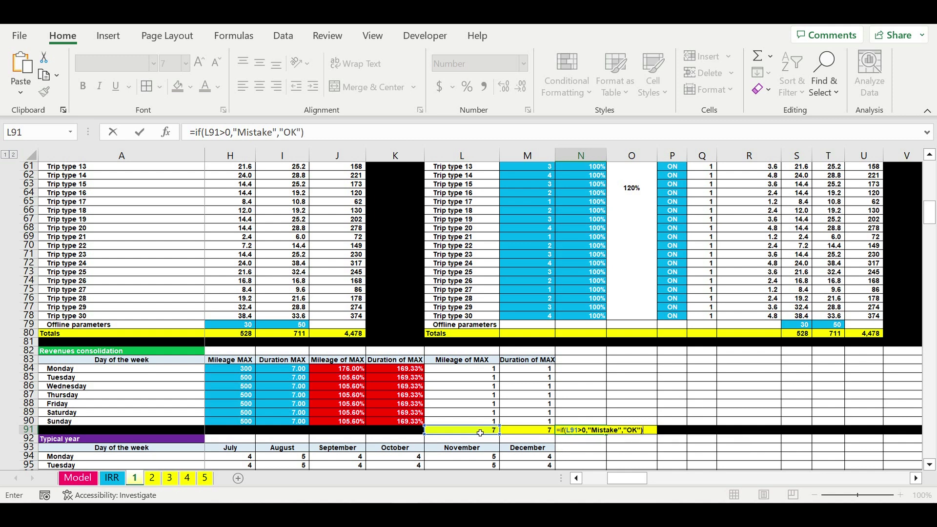
key(ctrl+Return)
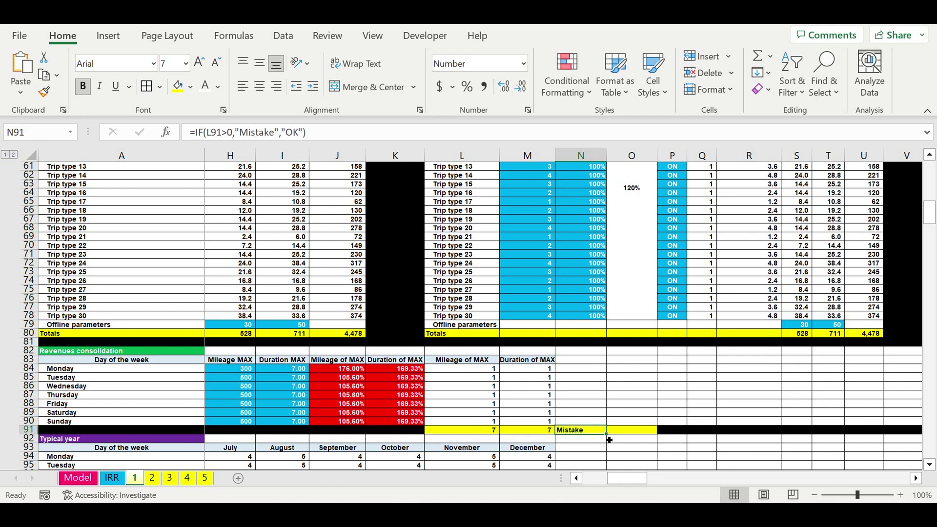
Copy the mileage check formula from N91 into O91 for duration and center both cells
drag(611, 439, 654, 434)
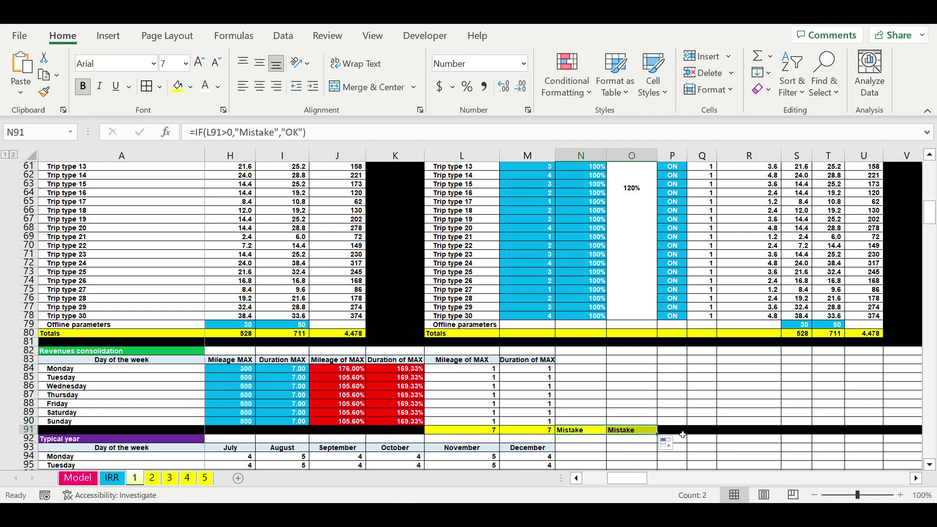
click(259, 86)
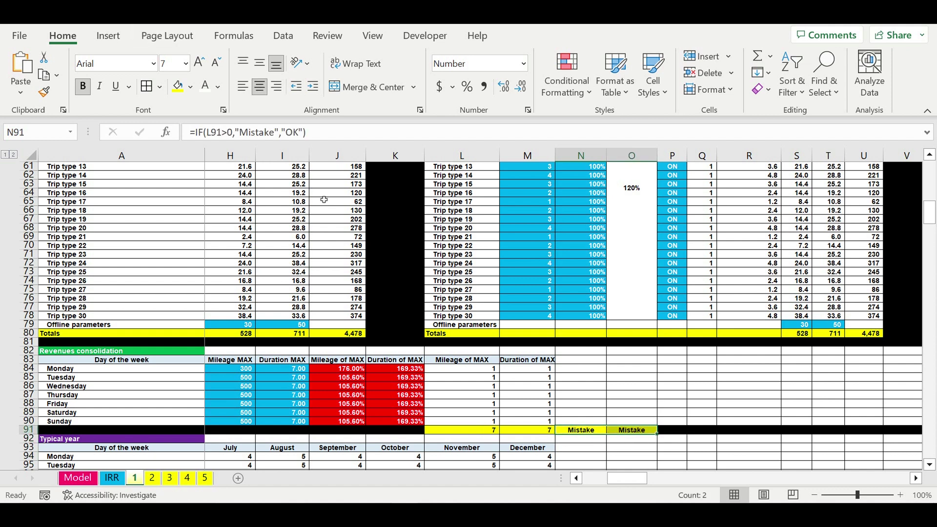
click(351, 388)
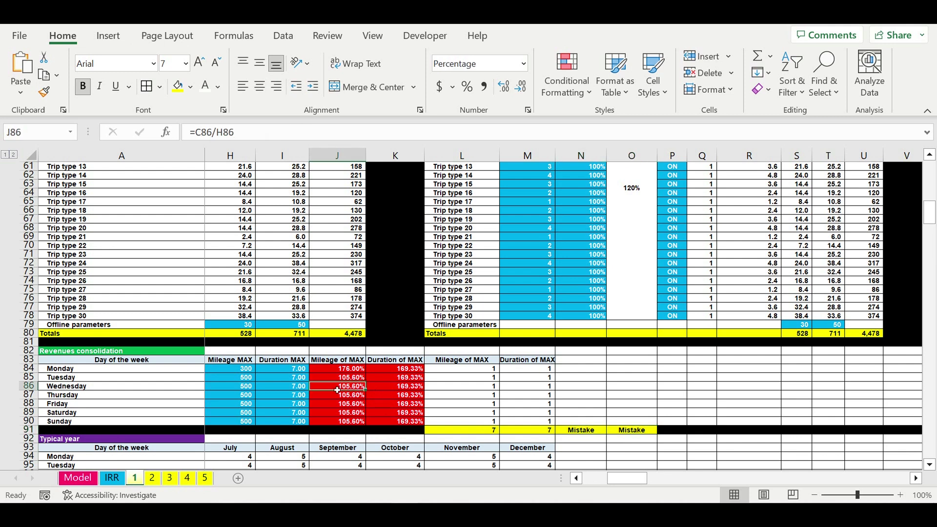
Set Monday's Duration MAX in I84 to 12 and copy the value down to Sunday in I90
click(296, 369)
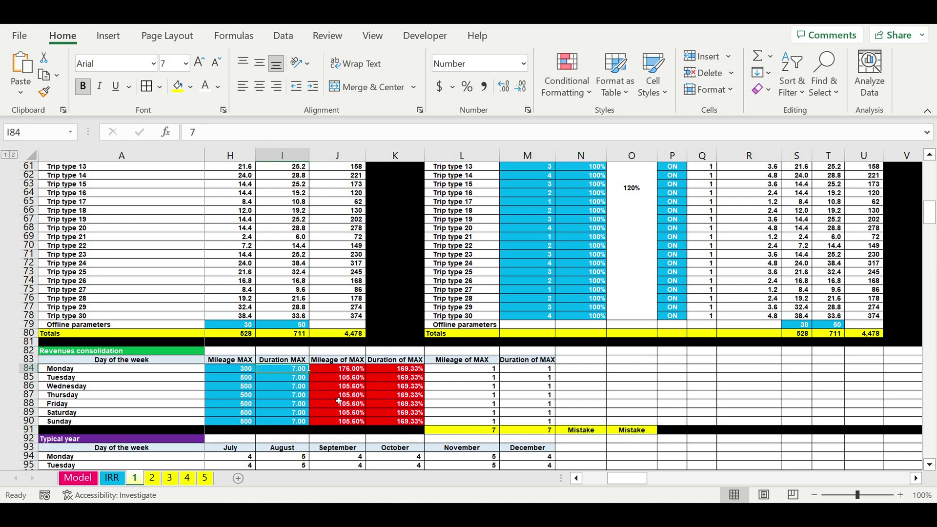
text(120)
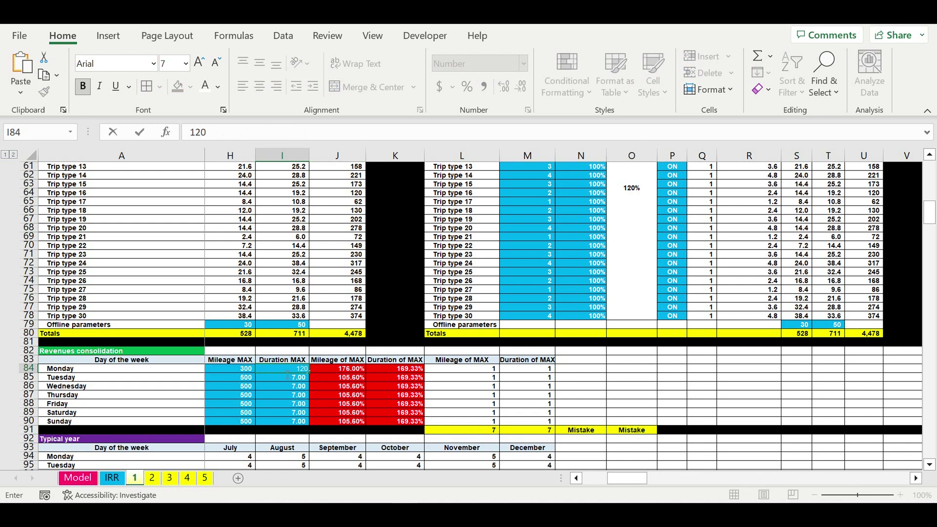
key(Return)
key(Up)
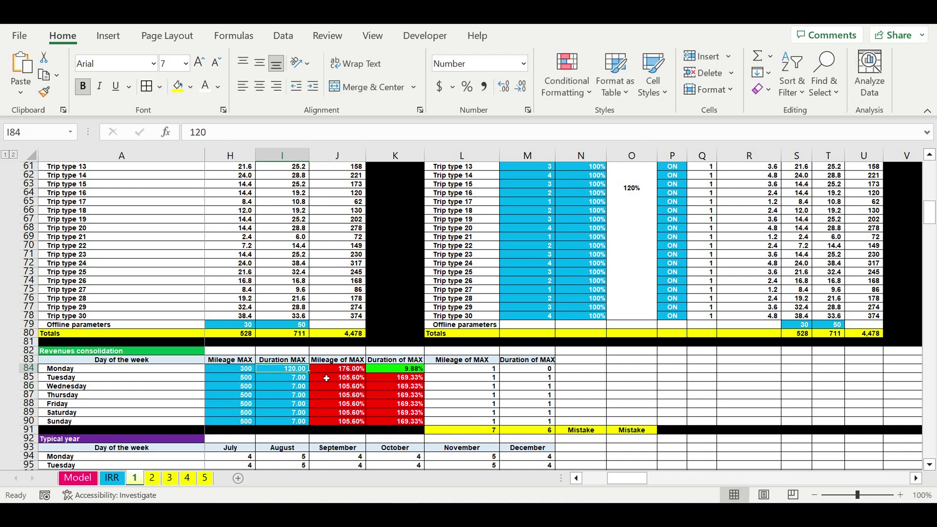
text(12)
key(Return)
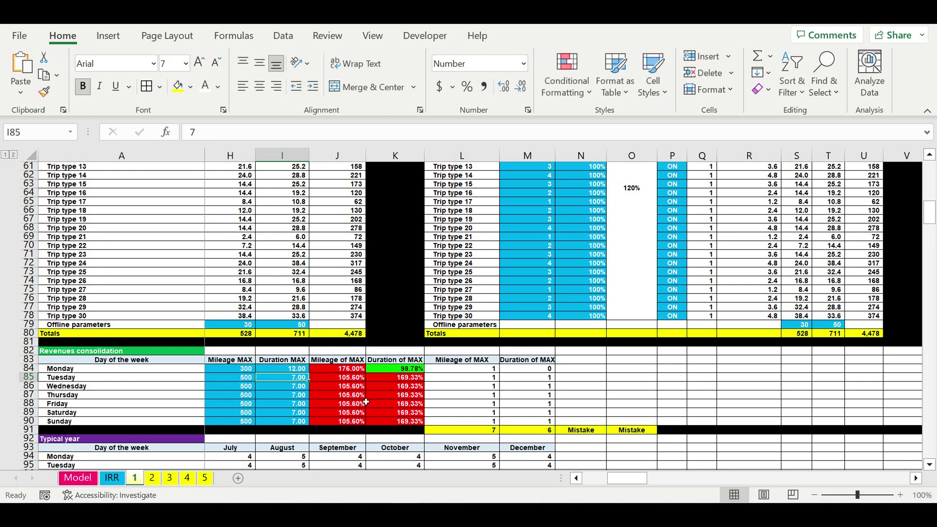
key(Up)
drag(304, 375, 326, 417)
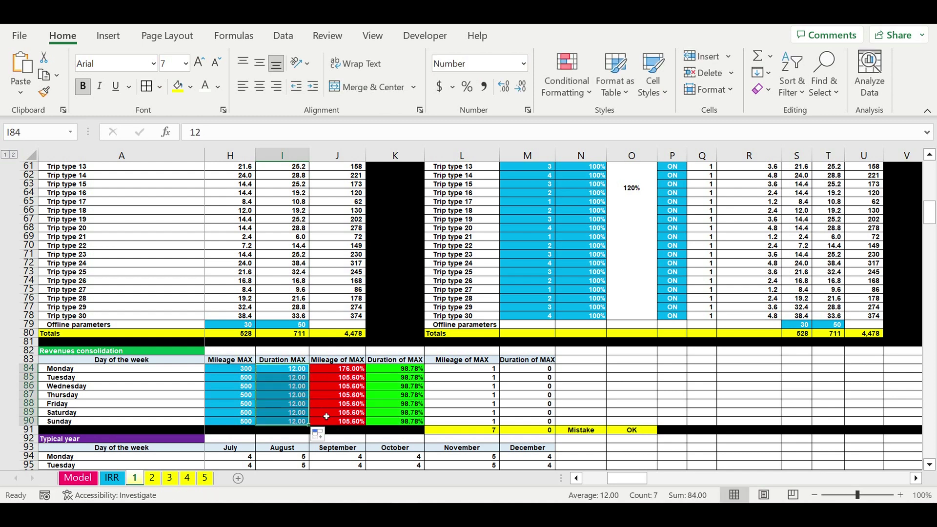
Examine the status formulas in O91 and N91 against the maximum duration and mileage values in the table
click(637, 432)
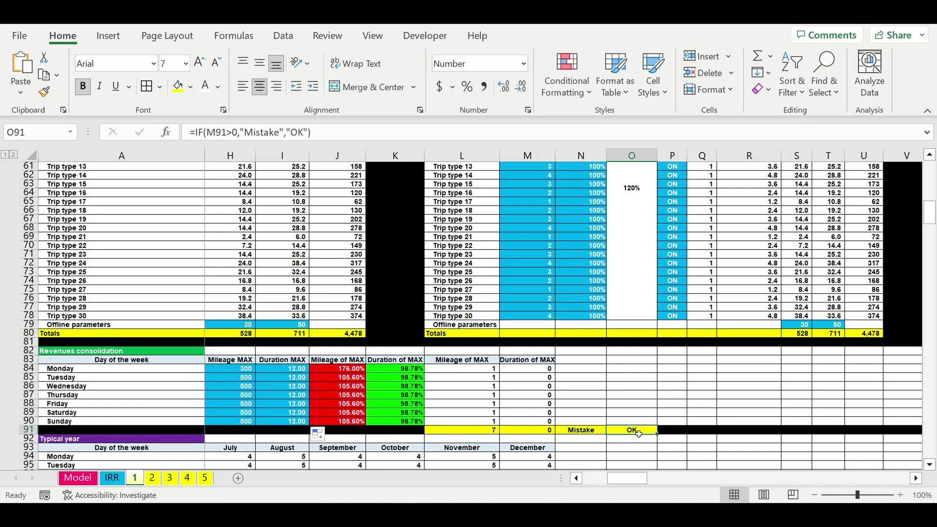
click(281, 376)
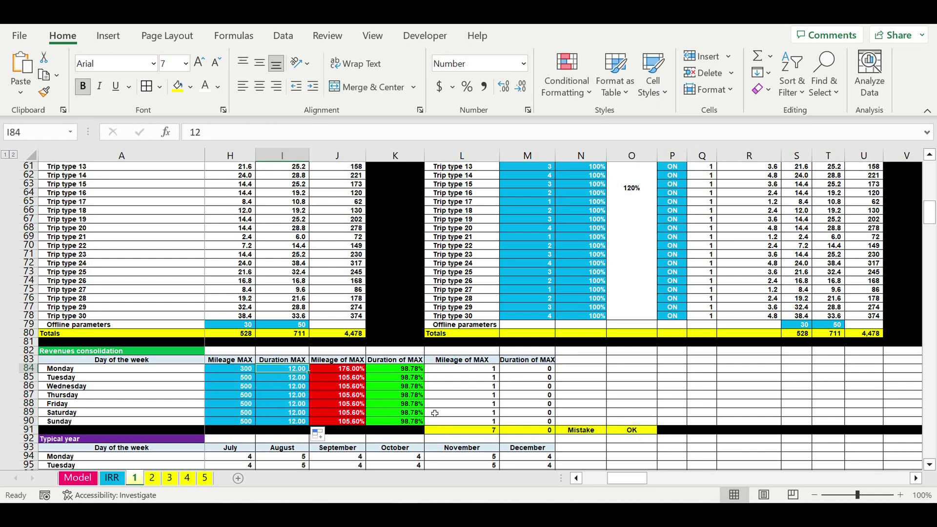
click(240, 371)
drag(240, 388, 240, 421)
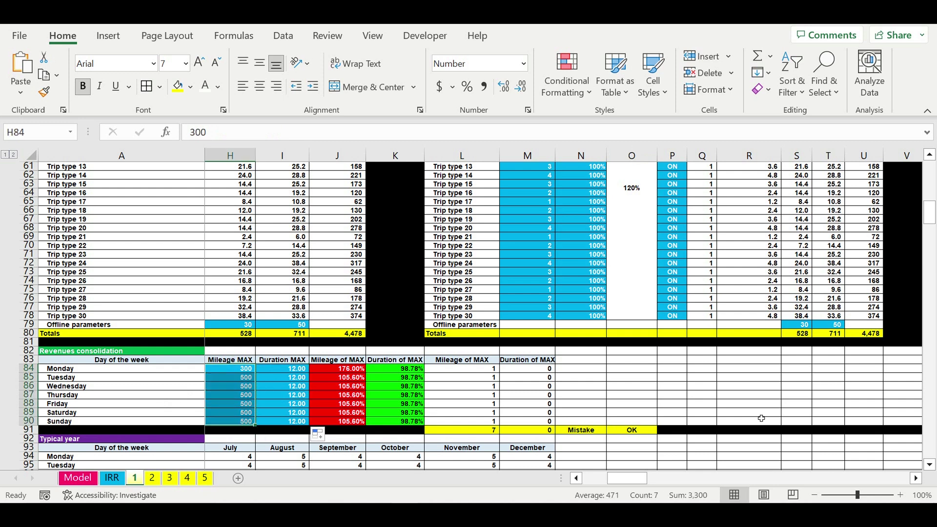
click(726, 408)
click(584, 432)
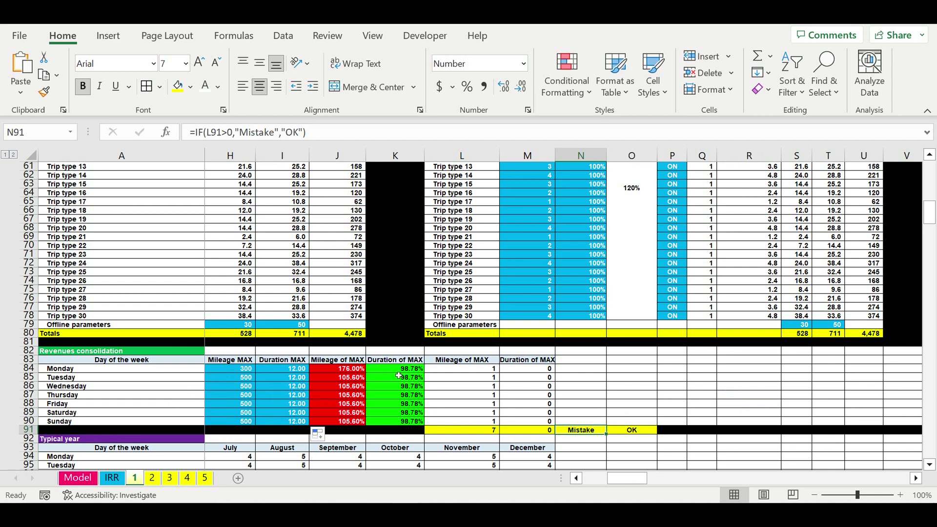
Copy the limit check block L83:O91 from sheet 1 and paste it at L83 on sheet 2
drag(462, 363, 633, 429)
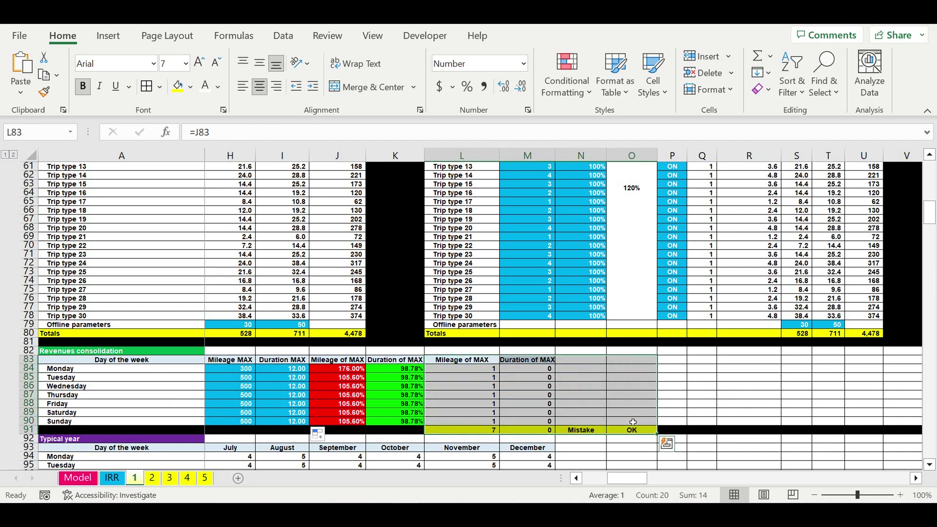
key(ctrl+c)
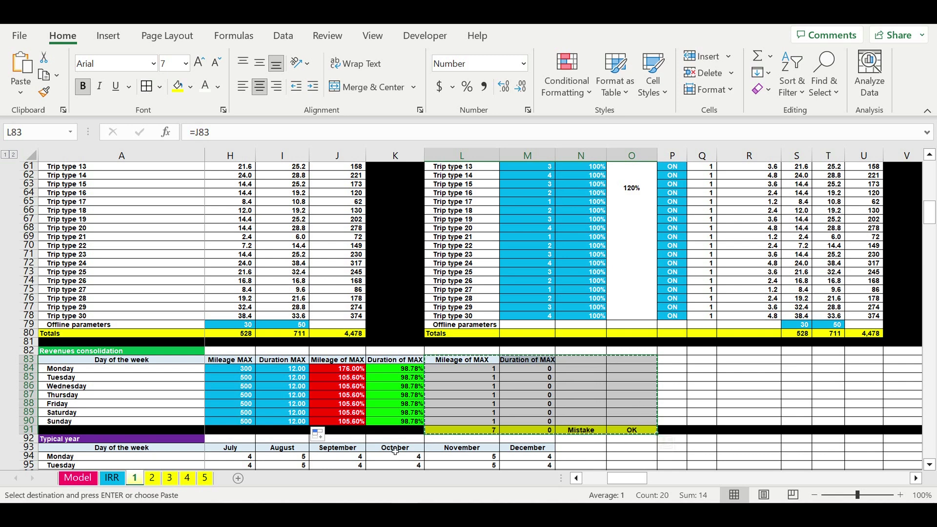
click(153, 478)
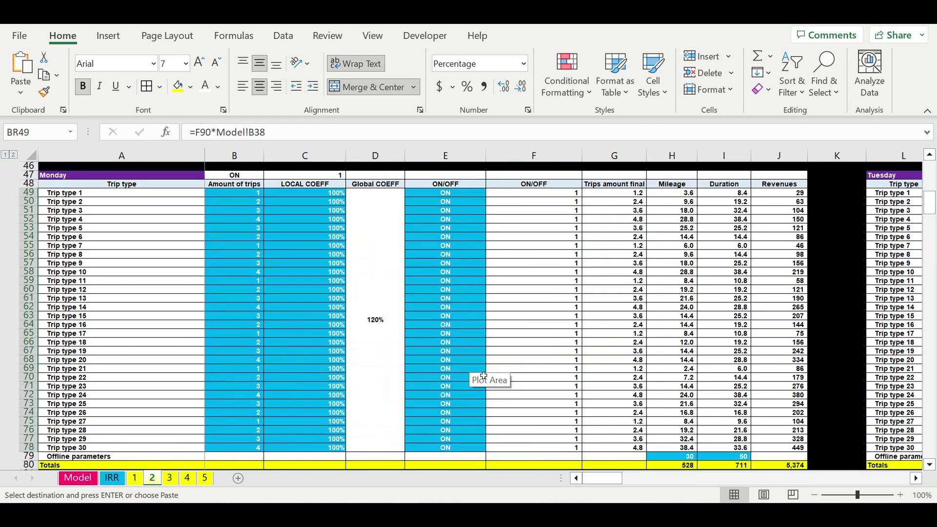
scroll(490, 366, down, 7)
scroll(490, 367, down, 1)
scroll(751, 285, right, 2)
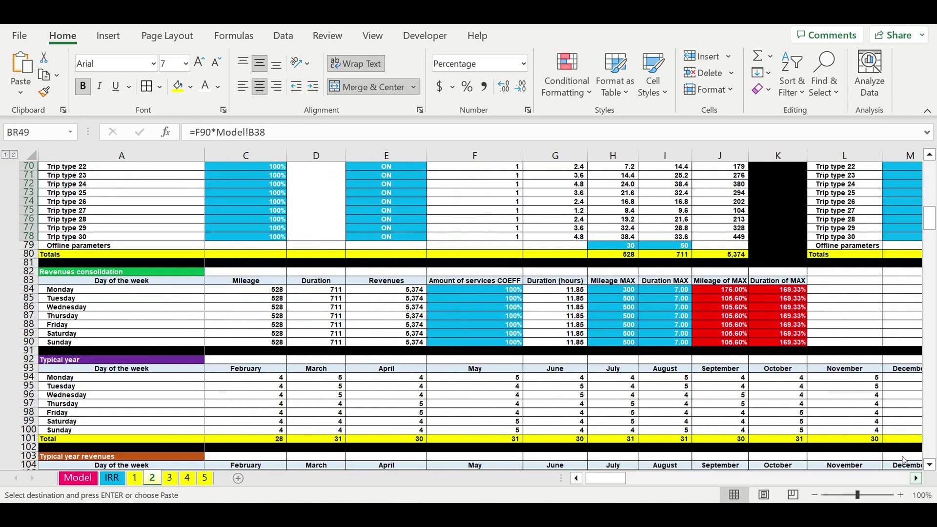
click(752, 285)
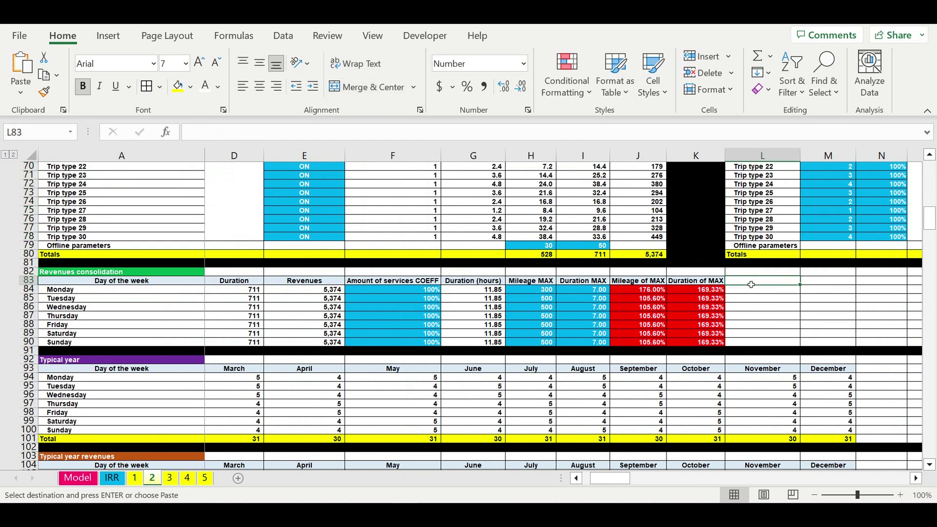
key(ctrl+v)
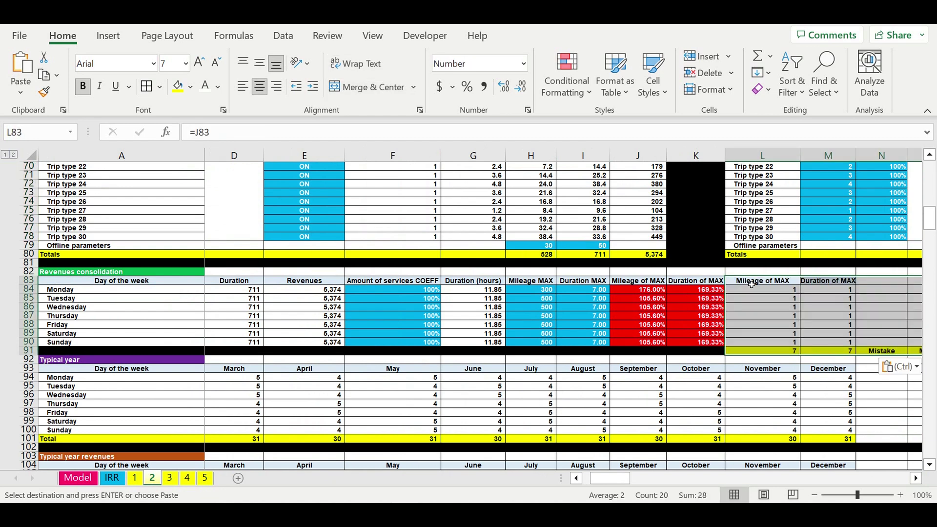
click(916, 479)
click(917, 478)
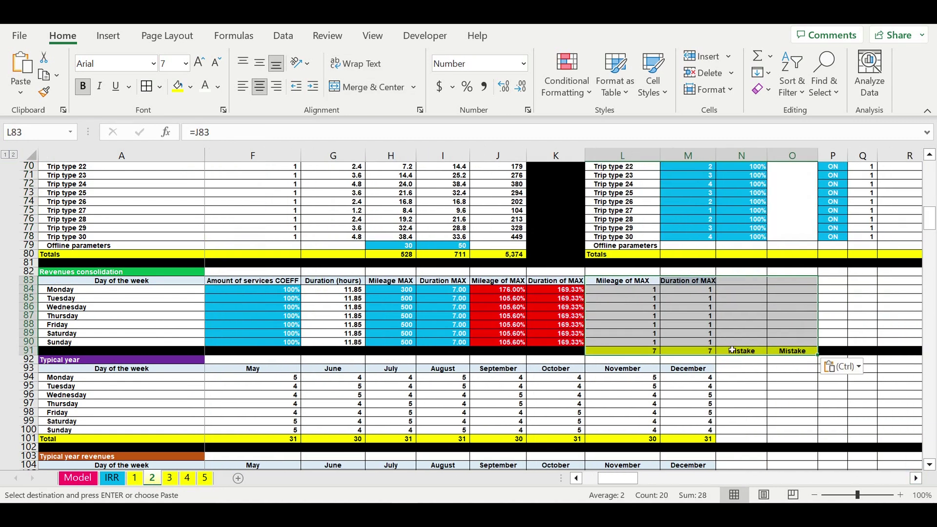
Paste the copied limit check block at L83 on sheet 3
click(171, 480)
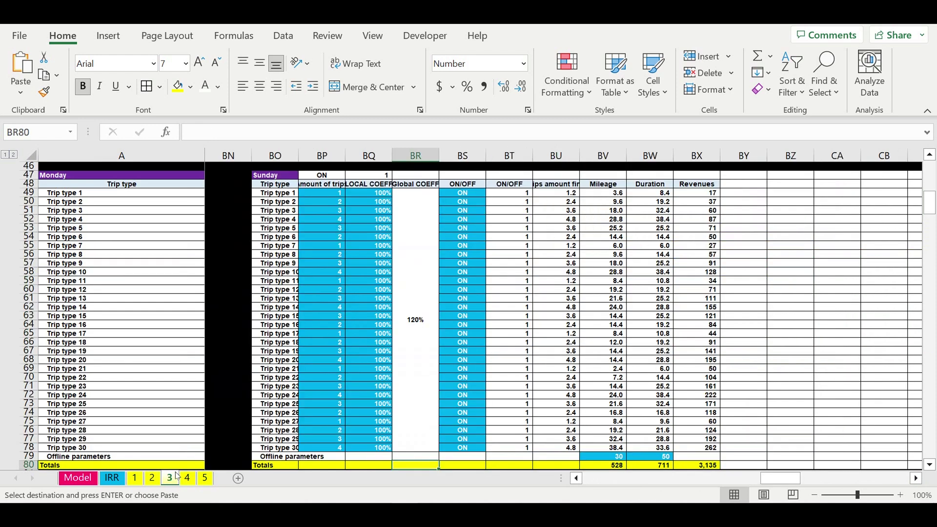
scroll(371, 414, down, 6)
drag(780, 479, 559, 464)
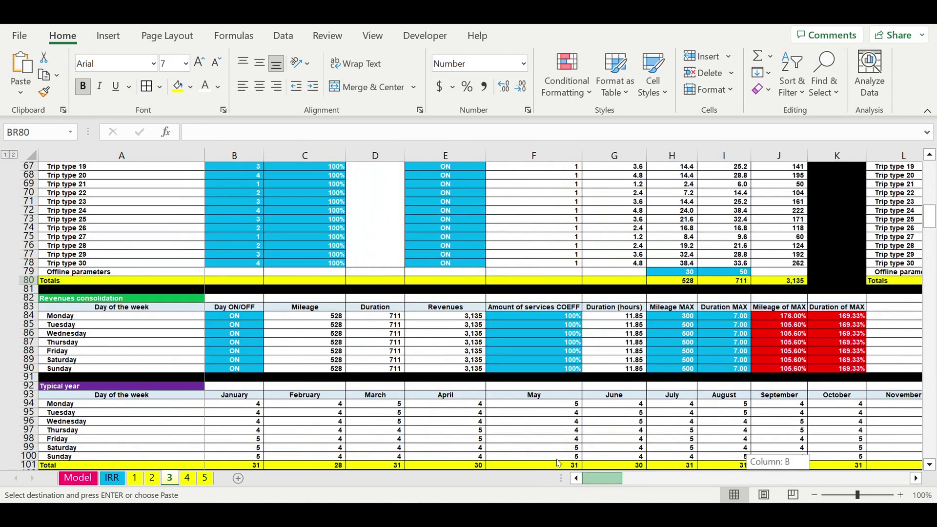
click(880, 308)
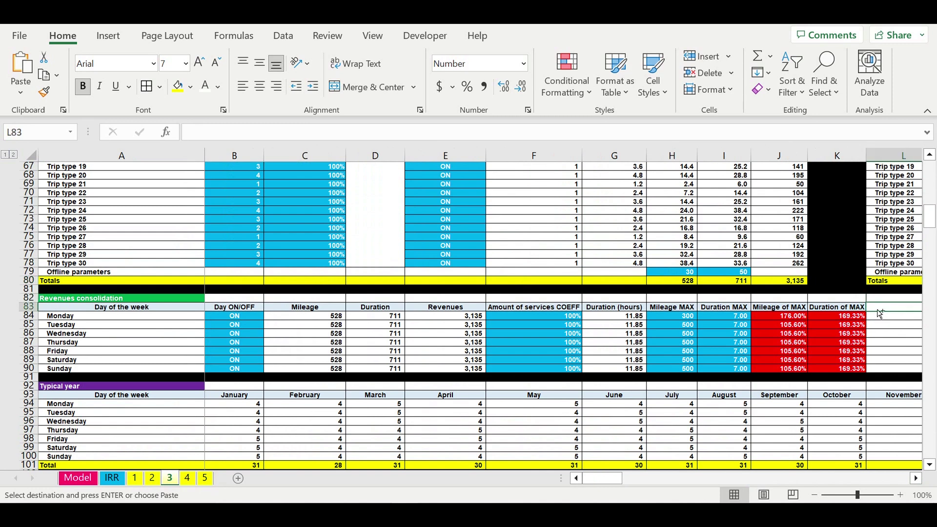
drag(882, 315, 893, 377)
key(ctrl+v)
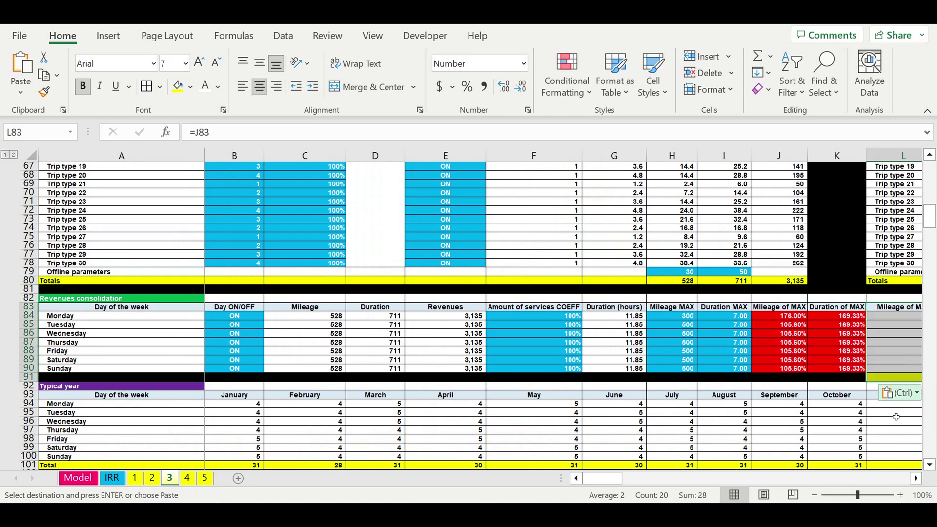
click(916, 479)
click(916, 479)
click(917, 479)
click(916, 479)
click(916, 478)
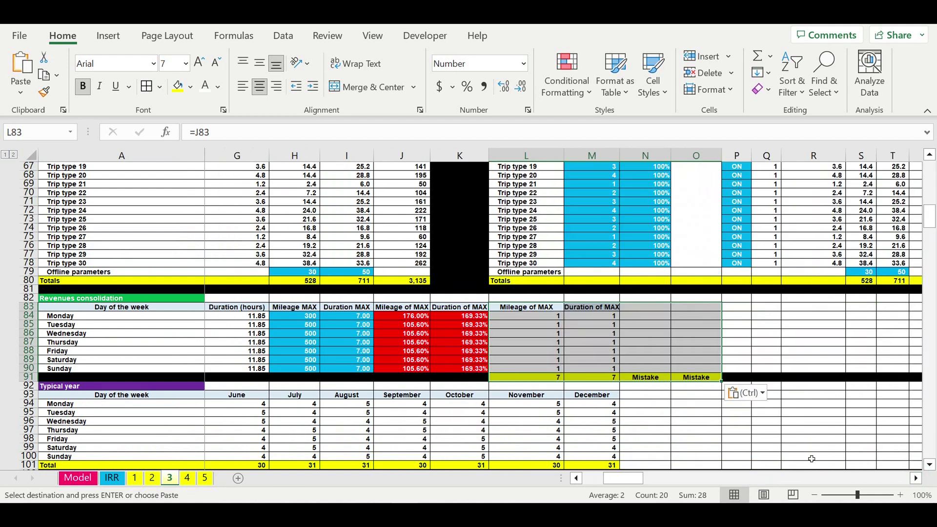
click(766, 432)
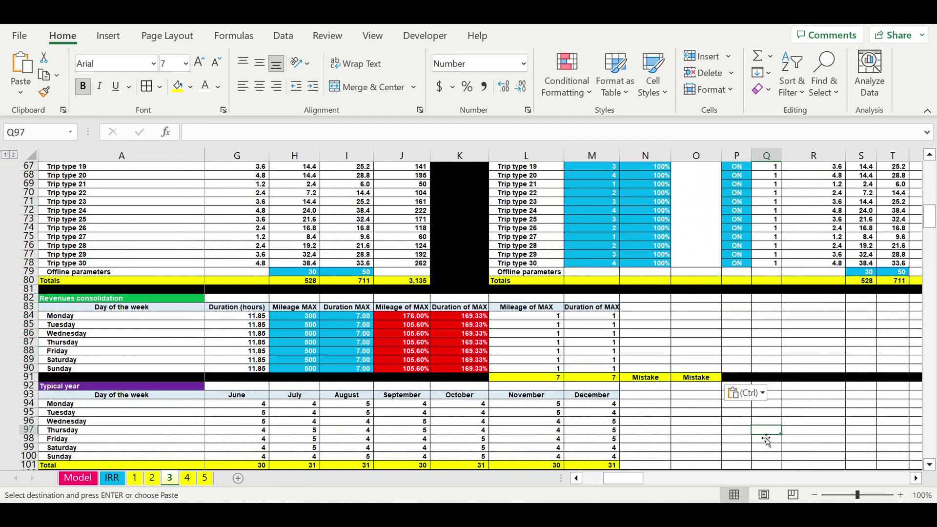
Paste the copied limit check block at L83 on sheet 4
click(187, 478)
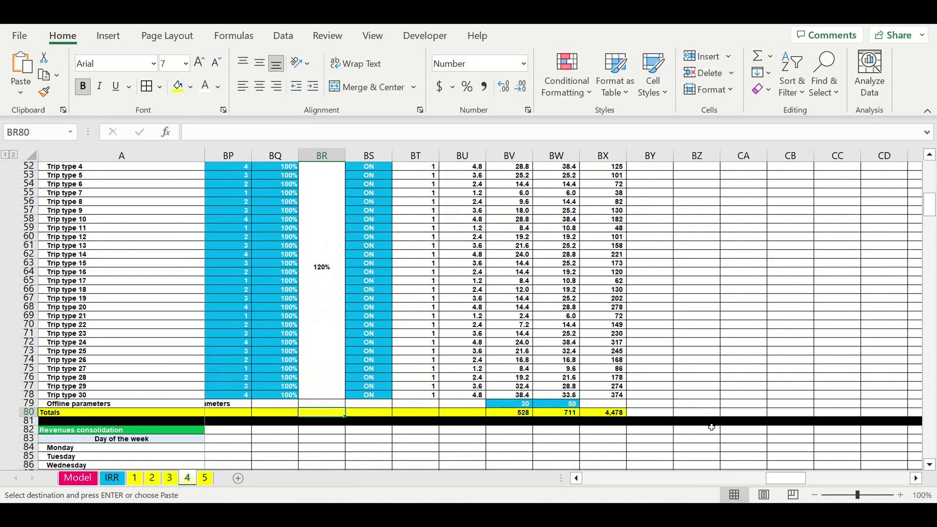
scroll(712, 428, down, 2)
drag(786, 479, 606, 479)
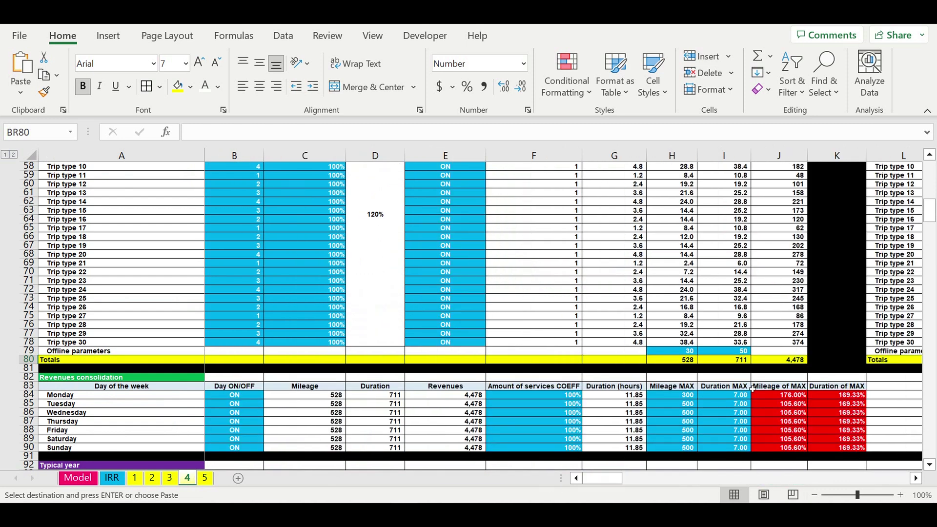
scroll(753, 389, down, 3)
click(894, 308)
key(ctrl+v)
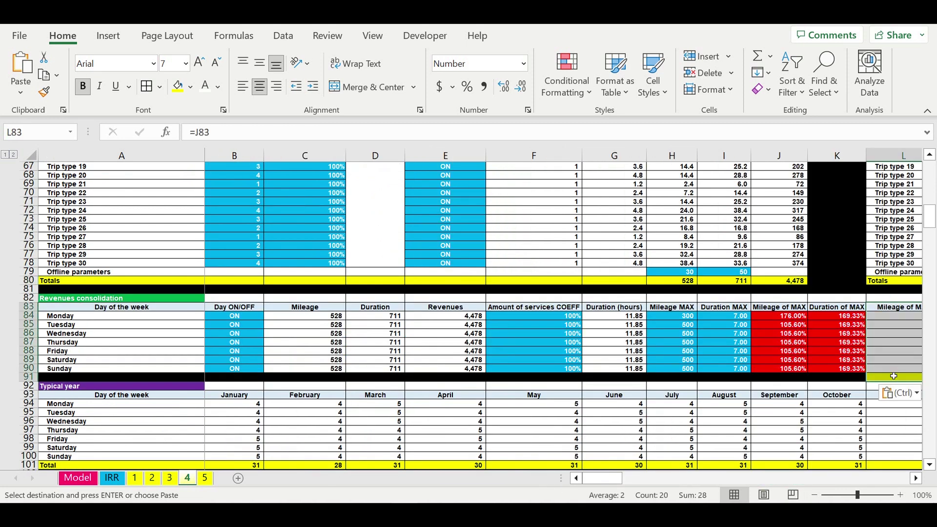
click(916, 478)
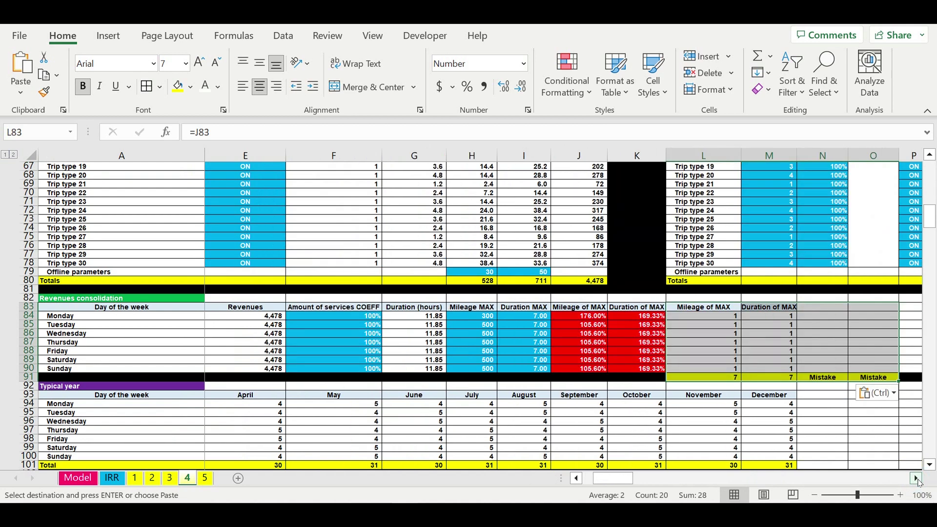
click(917, 478)
click(742, 431)
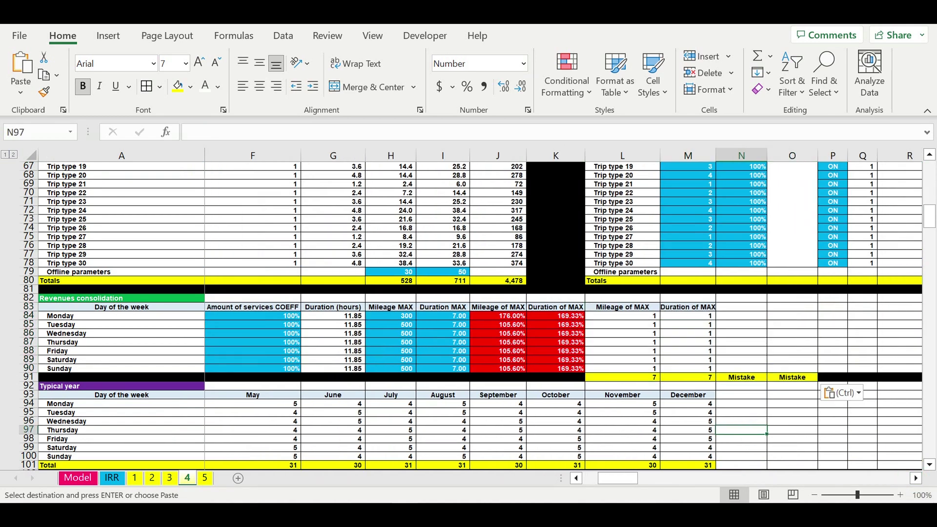
Paste the copied limit check block at L83 on sheet 5
click(205, 478)
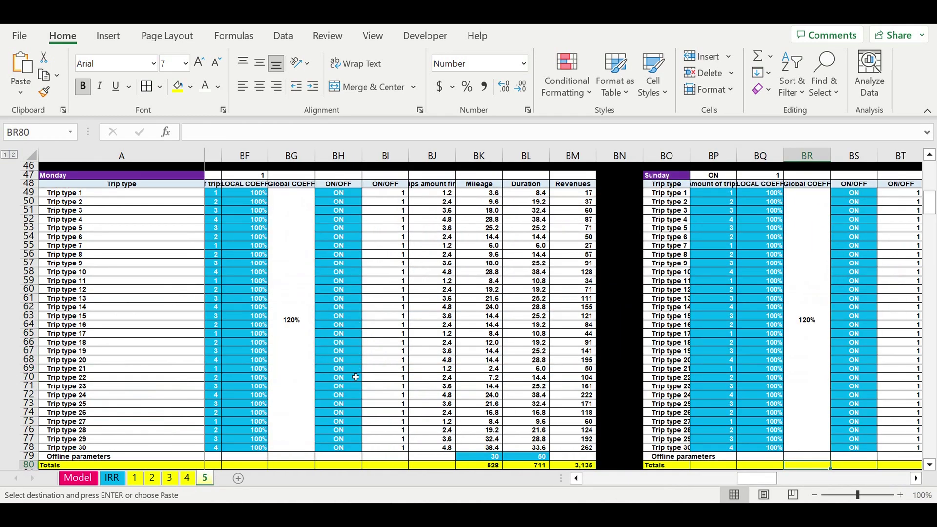
scroll(356, 377, down, 3)
scroll(689, 484, down, 1)
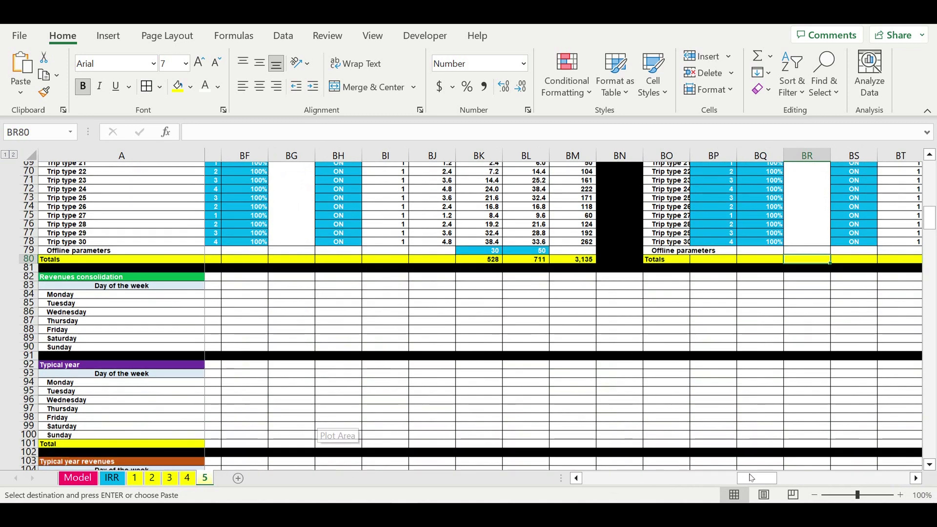
drag(756, 479, 603, 480)
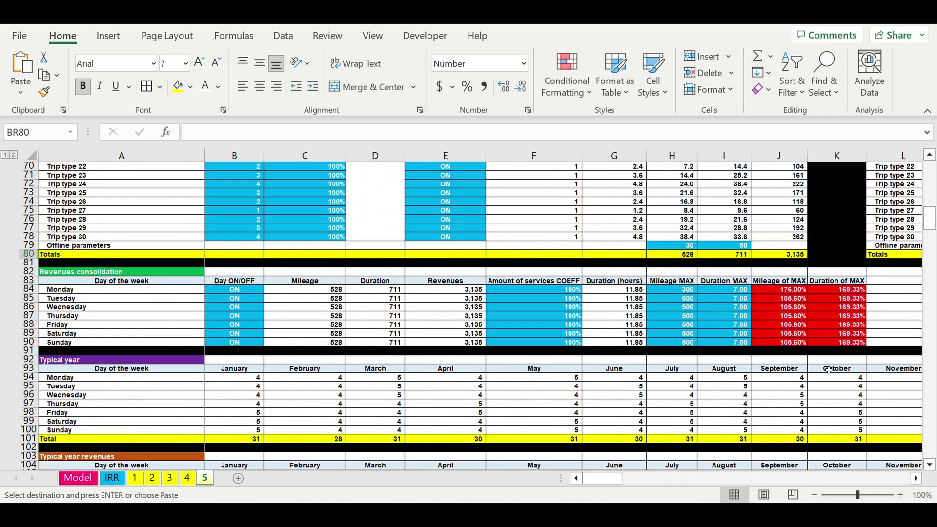
click(883, 282)
key(ctrl+v)
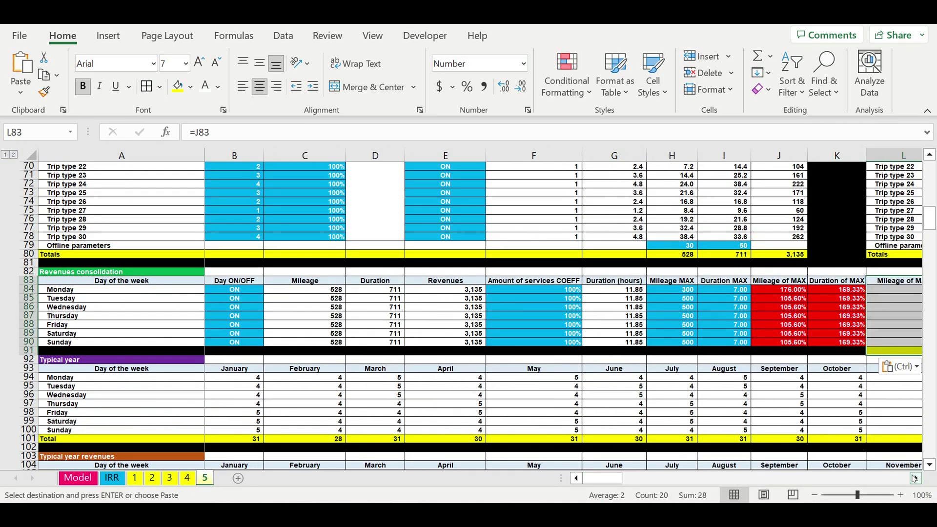
scroll(791, 420, right, 5)
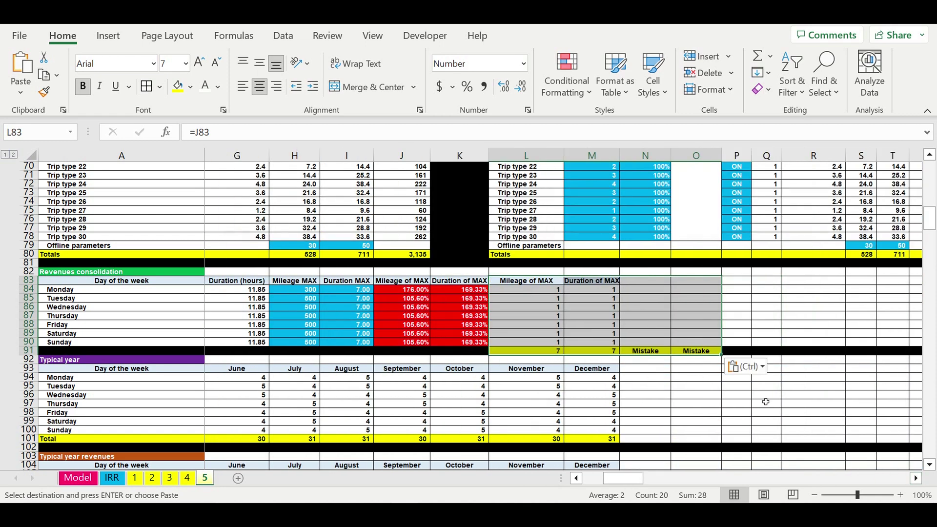
On the Model sheet, link Car 1's Mileage limit in B40 to the mileage status in N91 of sheet 1
click(72, 481)
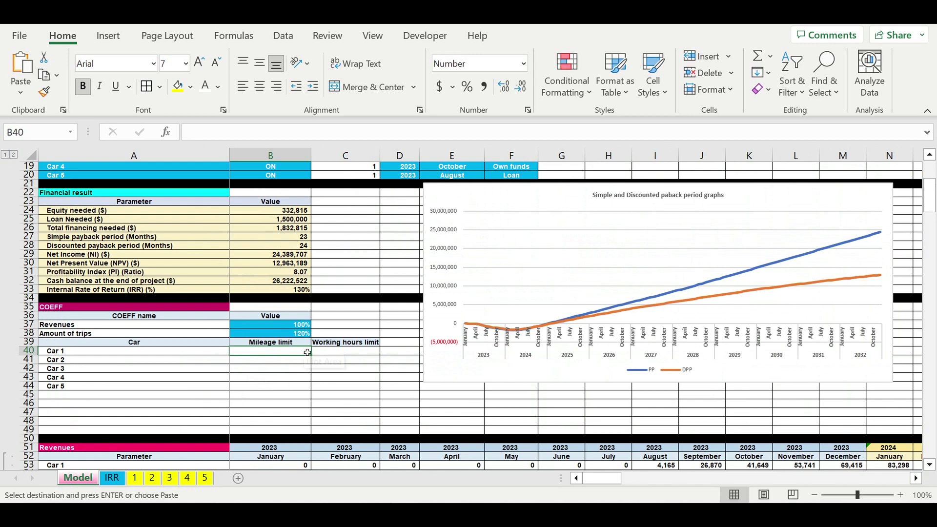
text(=)
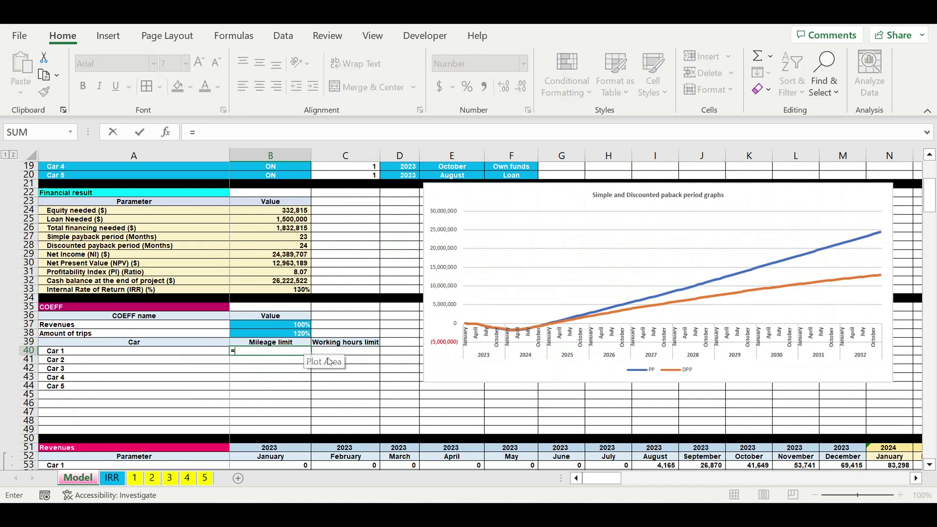
click(134, 479)
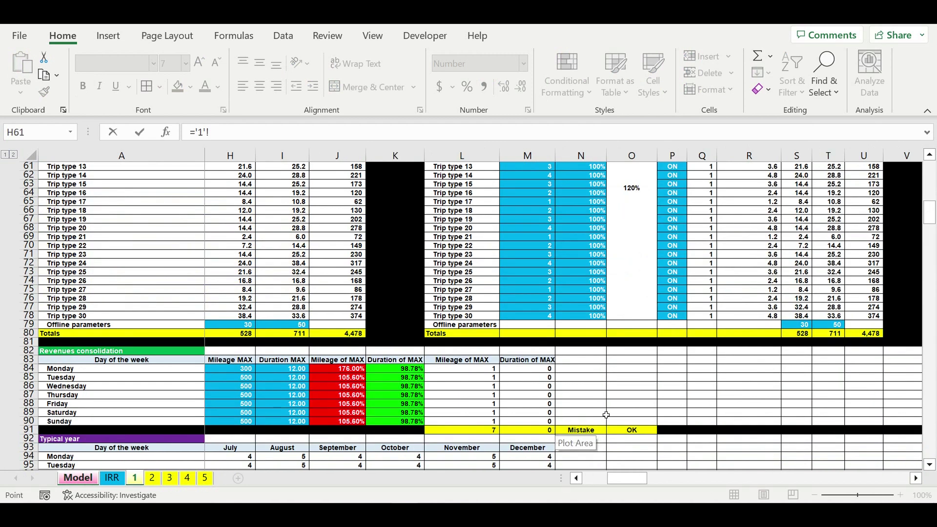
click(573, 435)
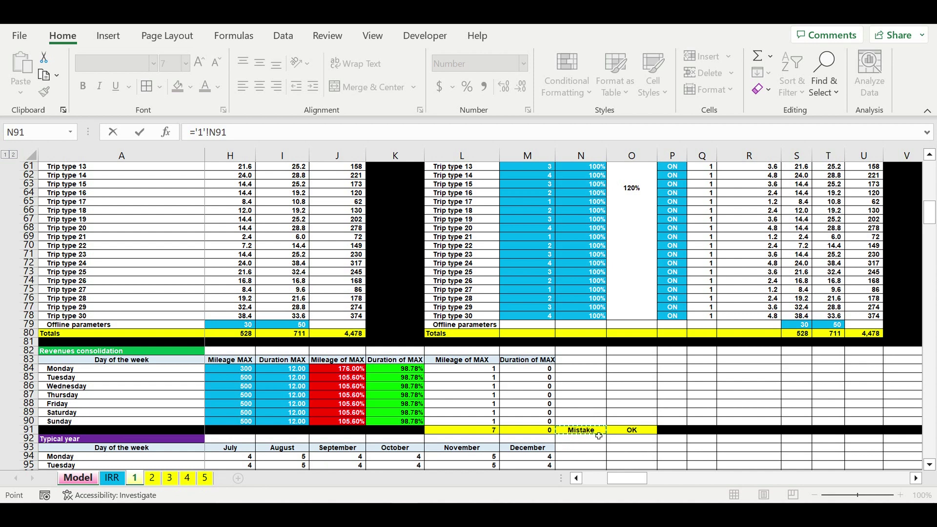
Link Car 1's mileage limit in B40 to N91 on sheet 1 and extend the formula to its working hours limit in C40
key(Return)
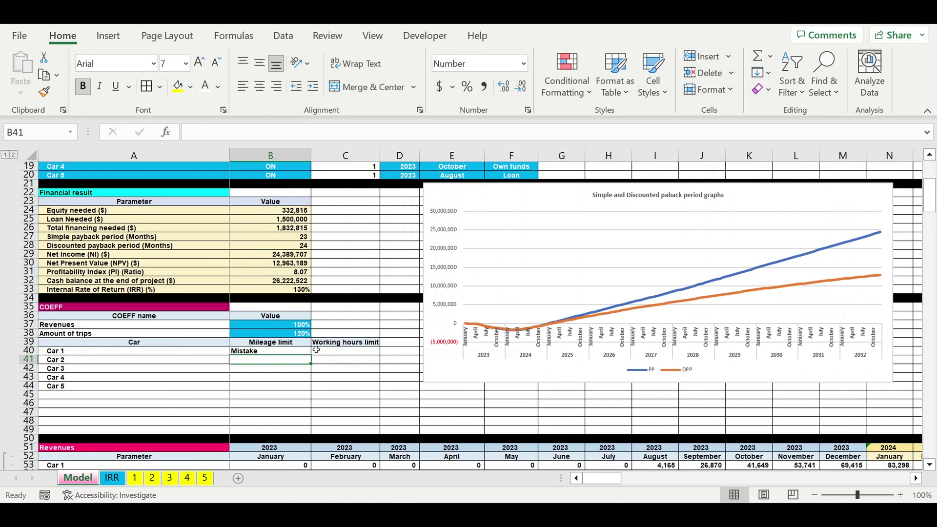
click(289, 351)
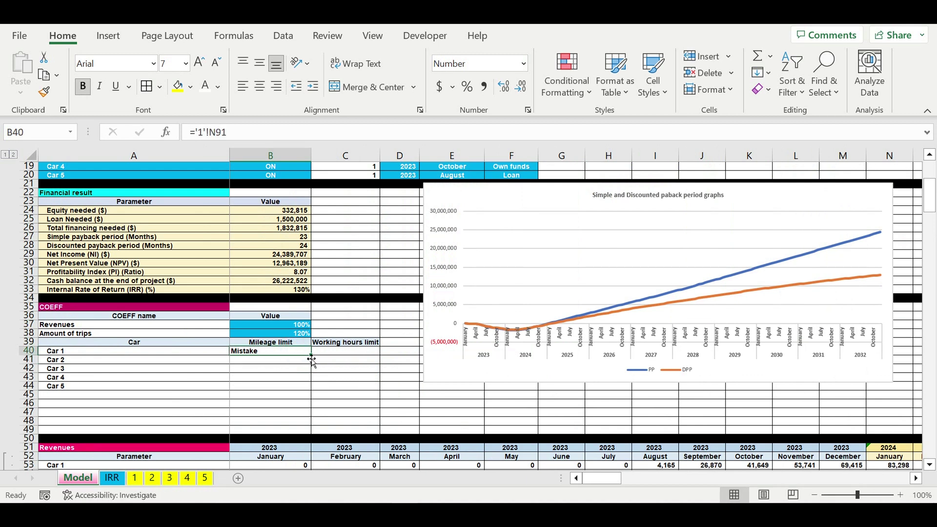
drag(313, 359, 345, 360)
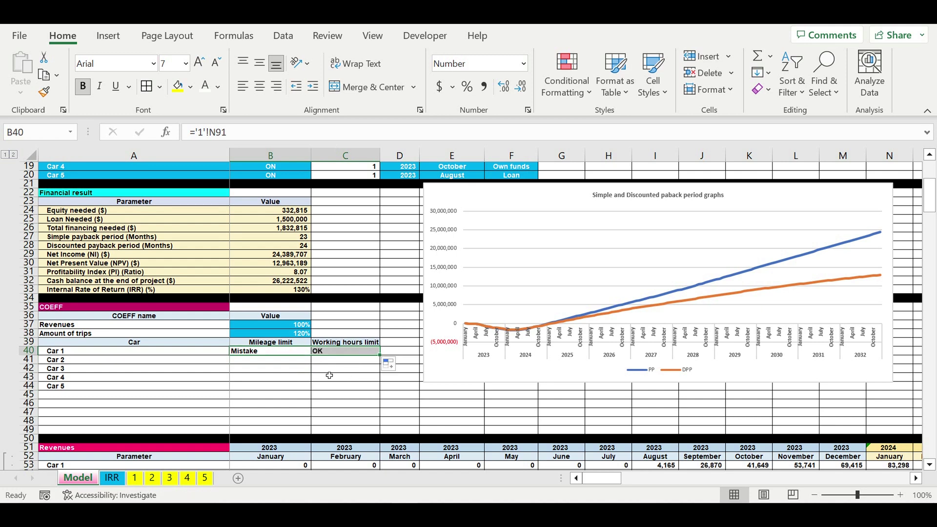
Link Car 2's mileage limit in B41 to N91 on sheet 2 and extend the formula to C41
click(285, 365)
text(=)
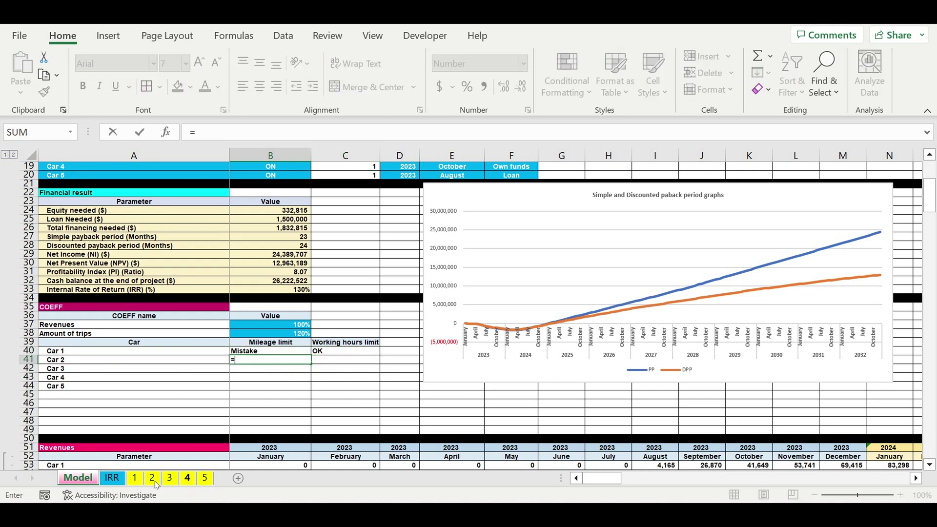
click(152, 478)
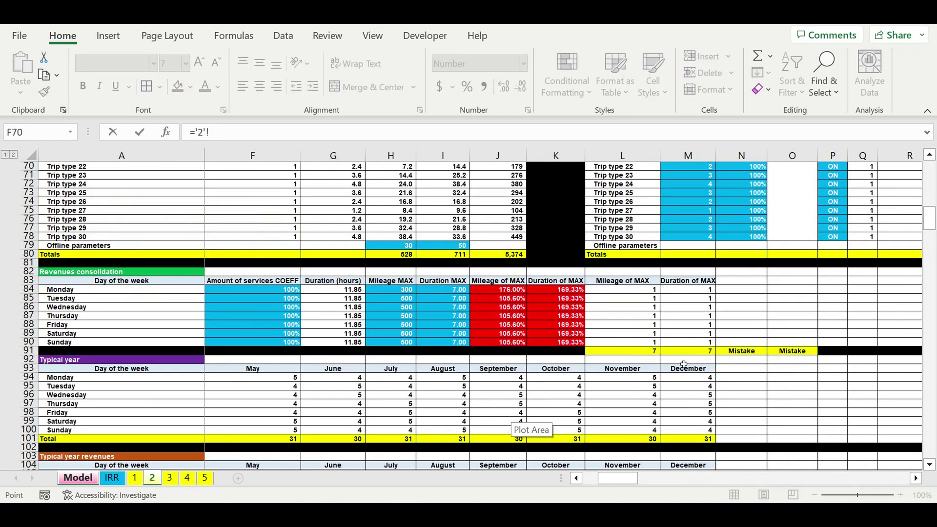
click(733, 354)
key(Return)
click(283, 361)
drag(314, 365, 378, 366)
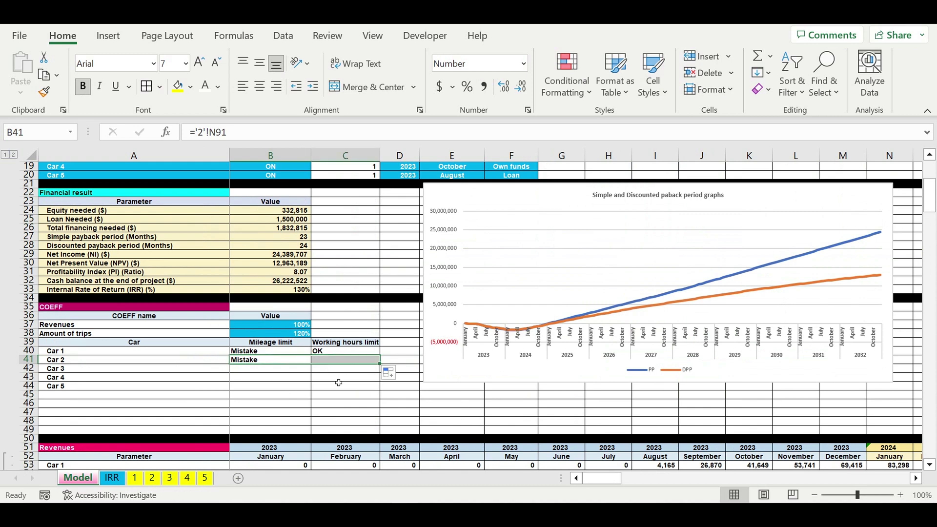
Link Car 3's mileage limit in B42 to N91 on sheet 3 and extend the formula to C42
click(294, 373)
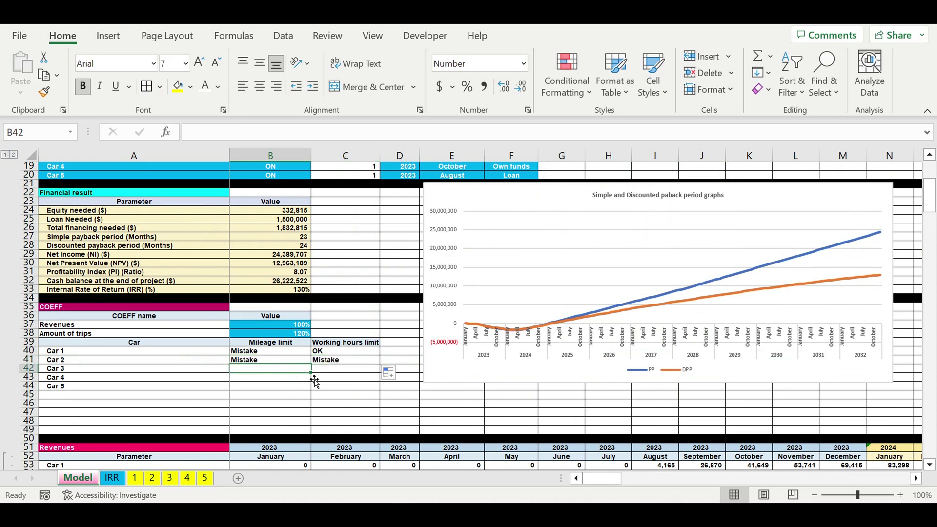
text(=)
click(170, 481)
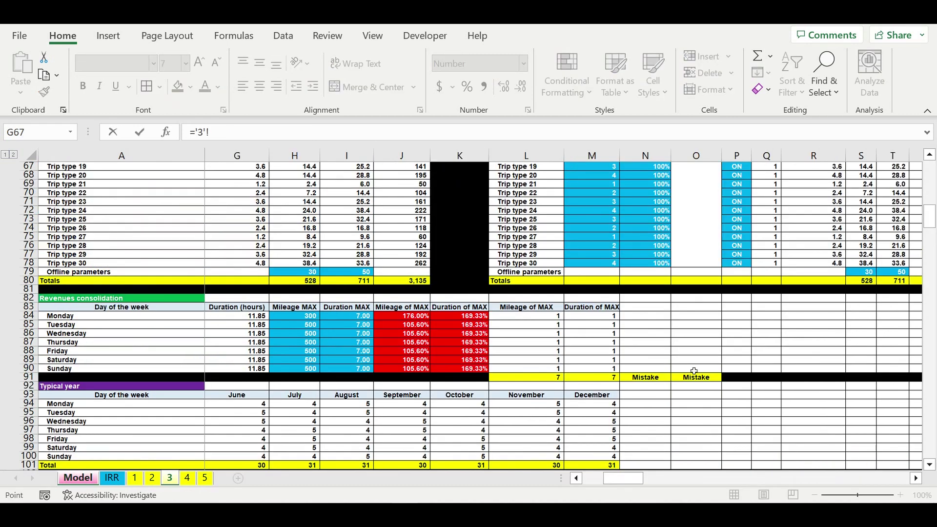
click(647, 378)
key(Return)
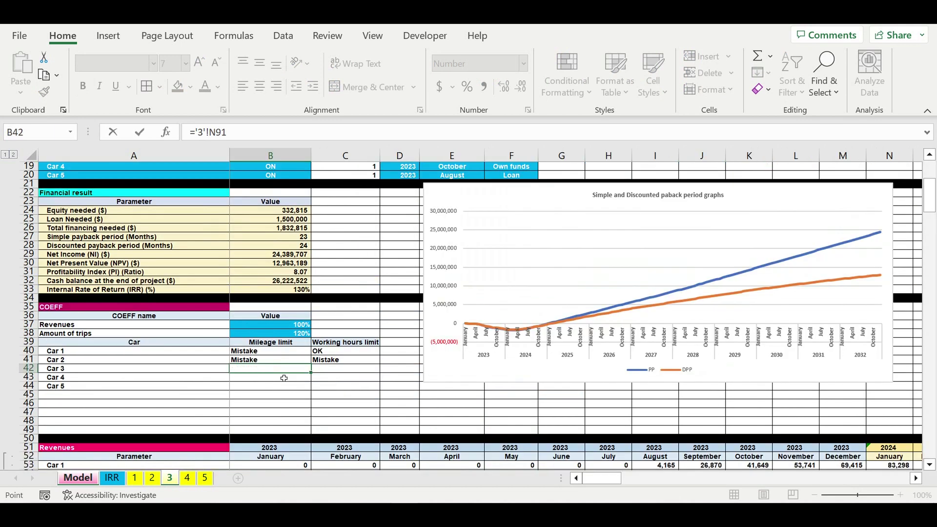
click(269, 371)
drag(312, 379, 360, 377)
Link Car 4's mileage limit in B43 to N91 on sheet 4 and extend the formula to C43
click(258, 380)
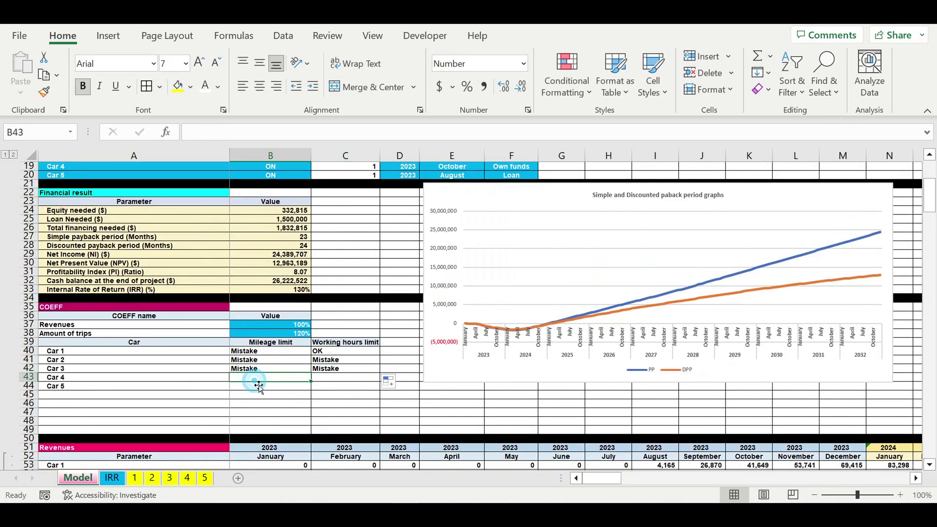
text(=)
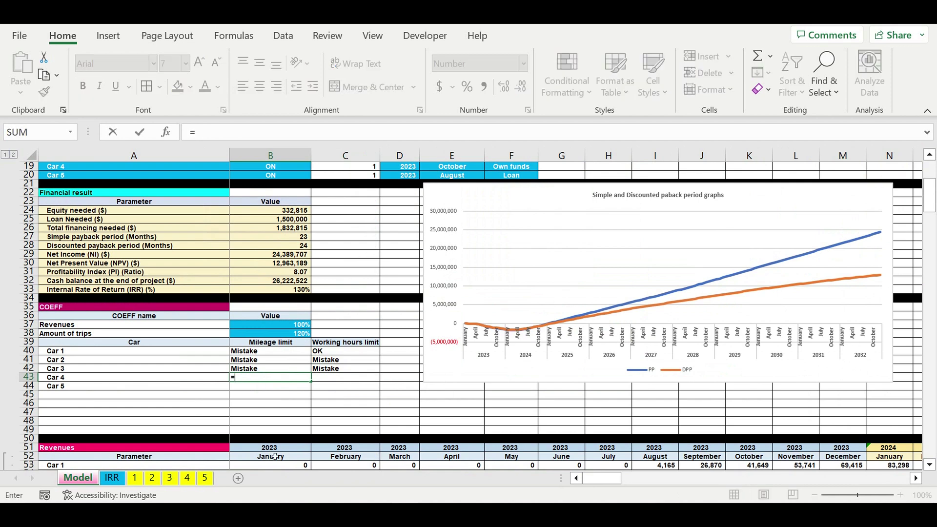
click(187, 478)
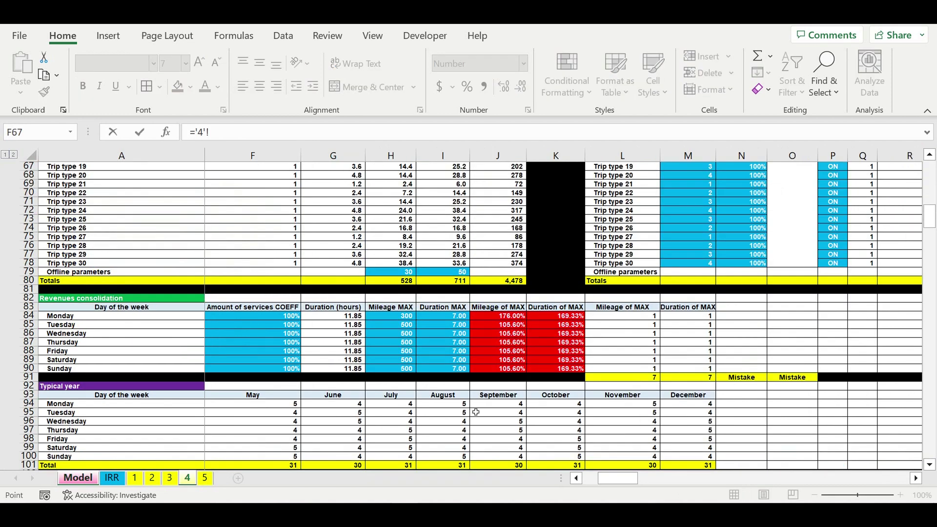
click(743, 379)
key(Return)
click(273, 379)
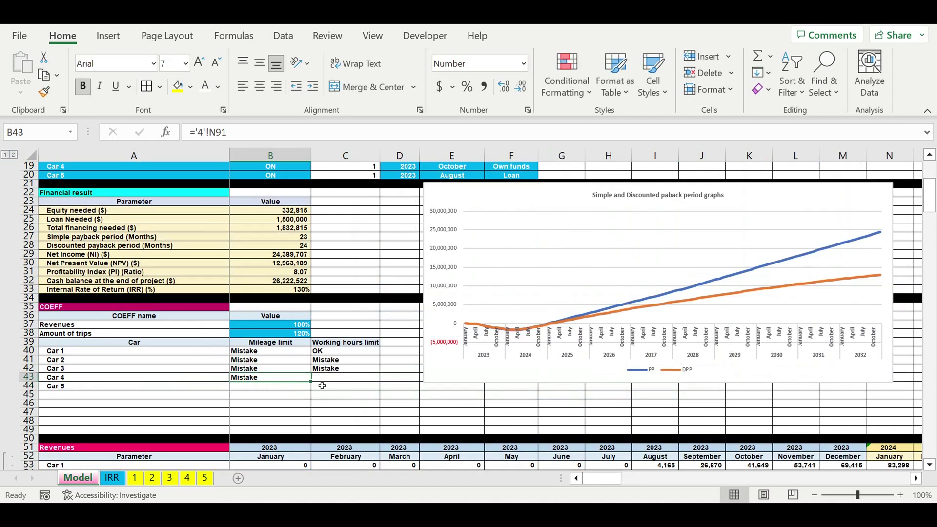
drag(318, 387, 376, 387)
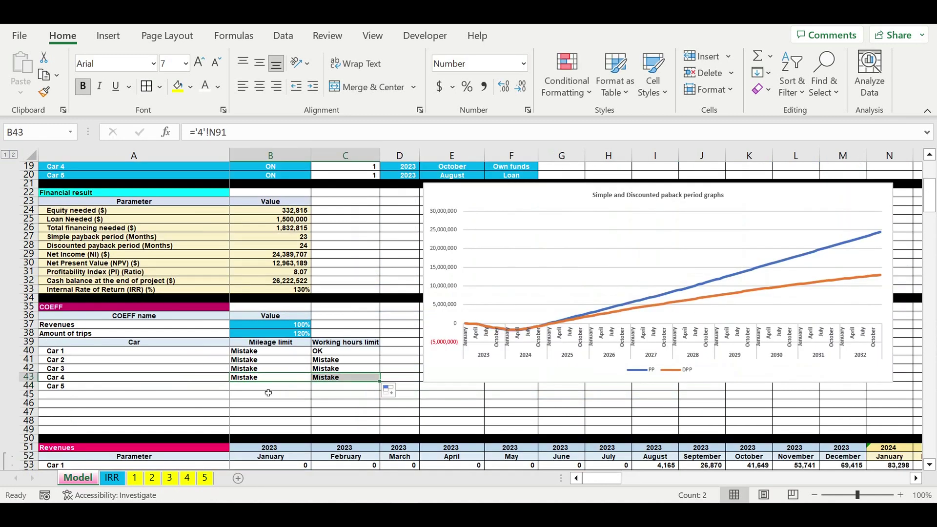
Link Car 5's mileage limit in B44 to N91 on sheet 5 and extend the formula to C44
click(269, 390)
text(=)
click(205, 478)
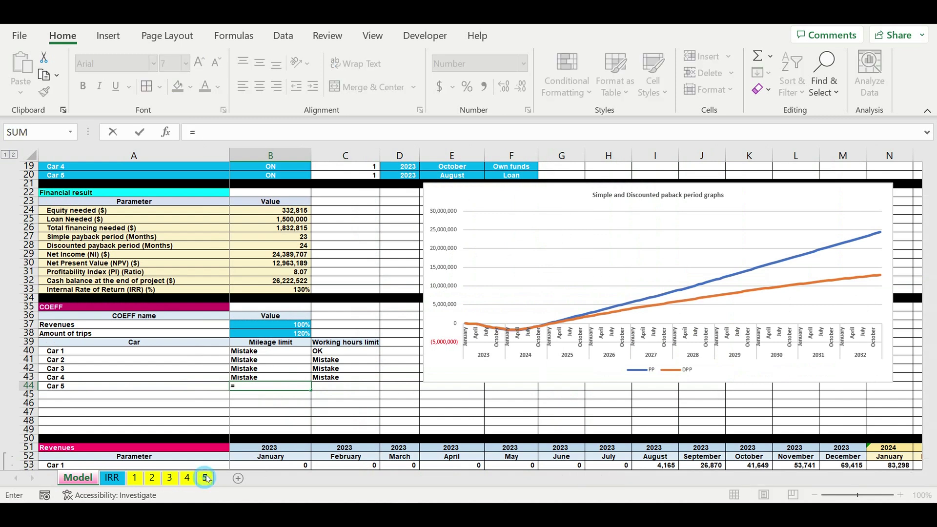
click(643, 353)
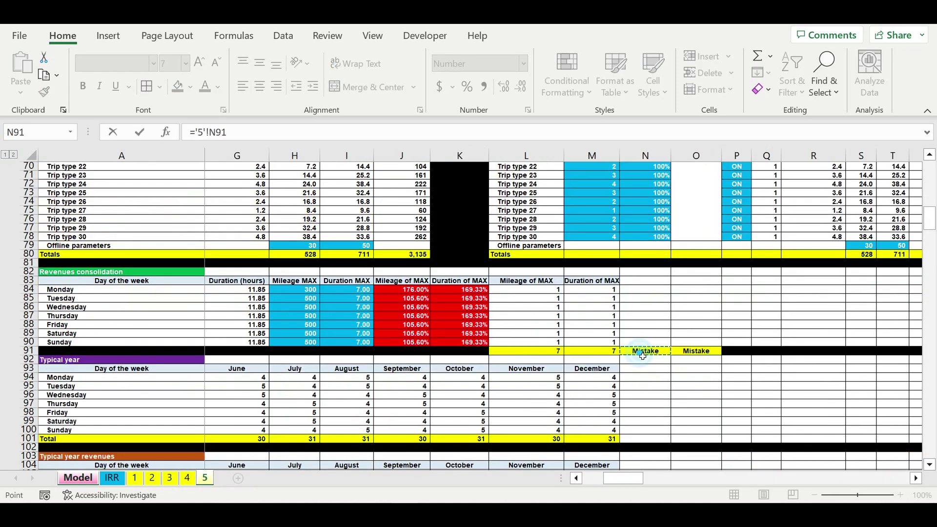
key(Return)
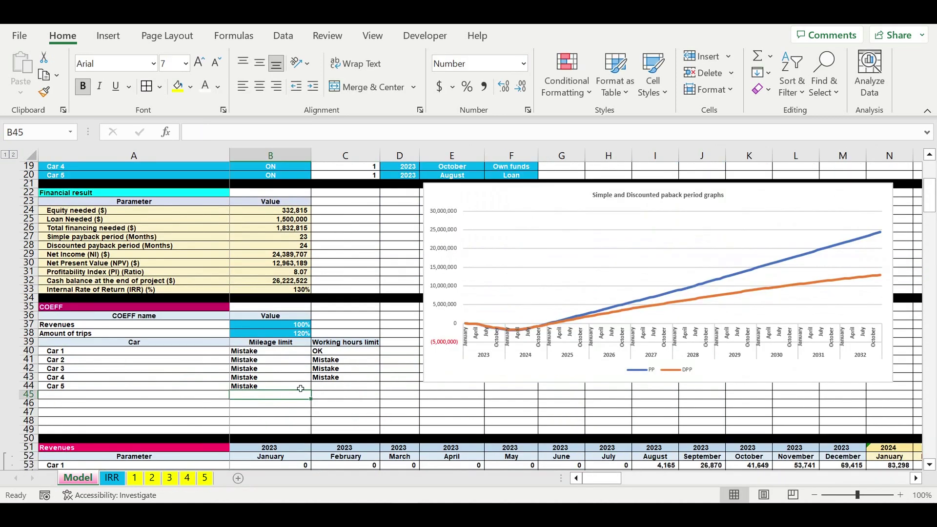
click(305, 388)
drag(311, 392, 361, 391)
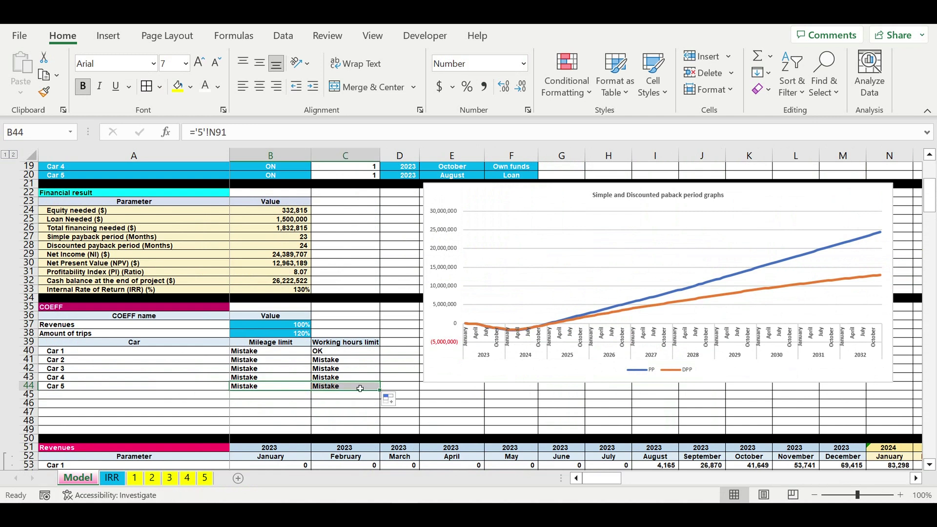
Center the limit check results in B40:C44 horizontally
drag(287, 355, 349, 388)
click(261, 94)
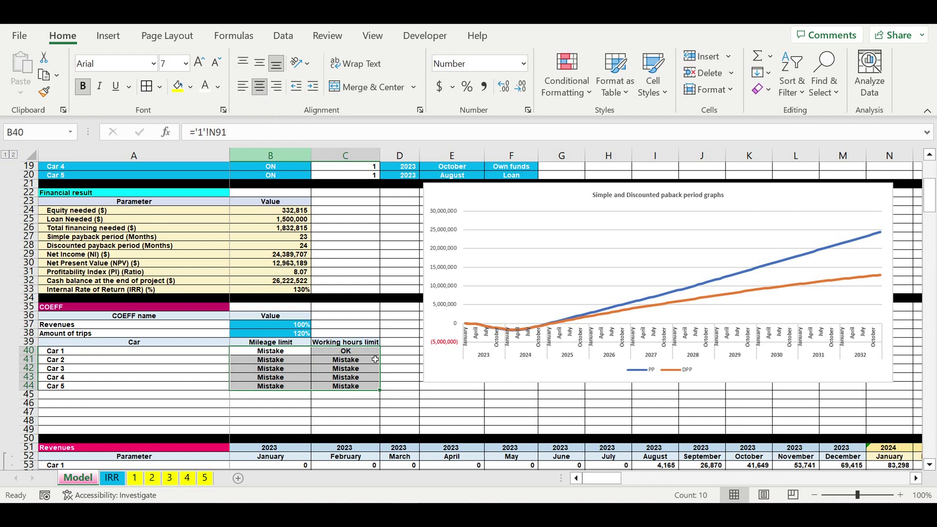
click(326, 412)
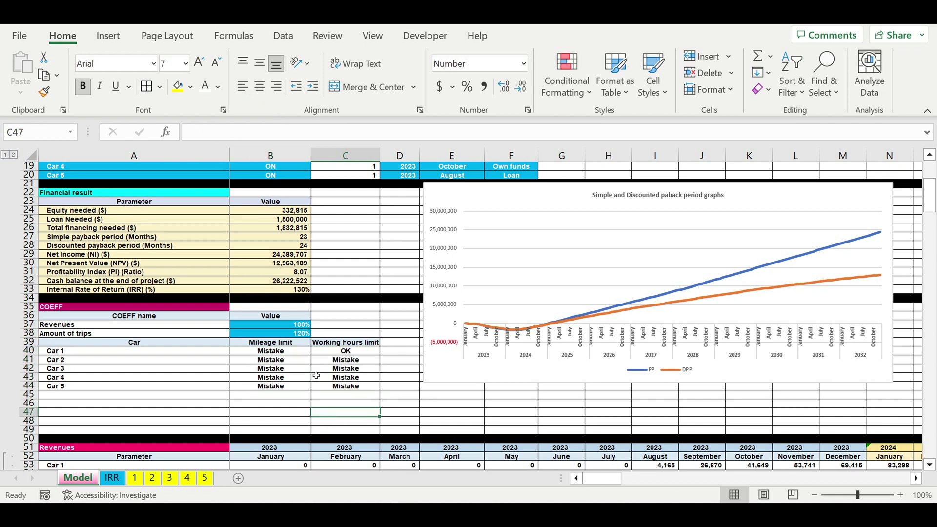
click(275, 351)
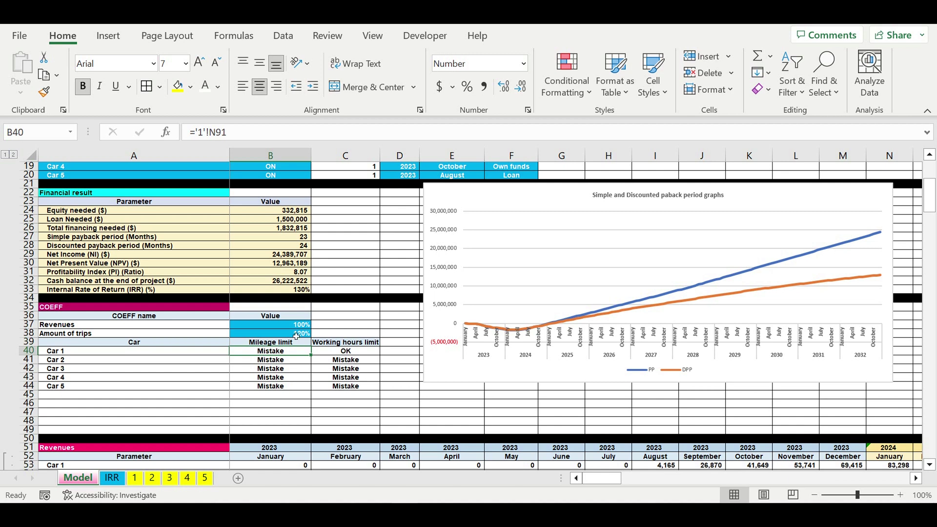
click(566, 84)
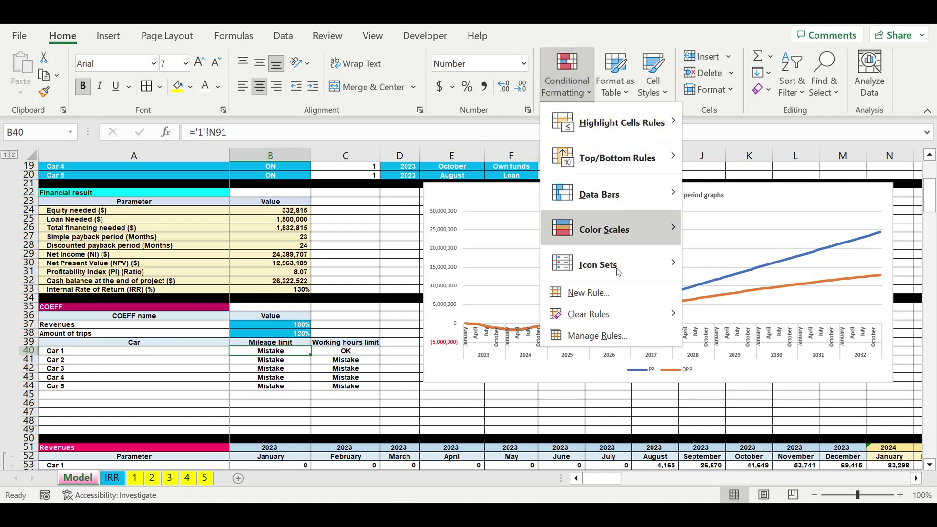
click(602, 302)
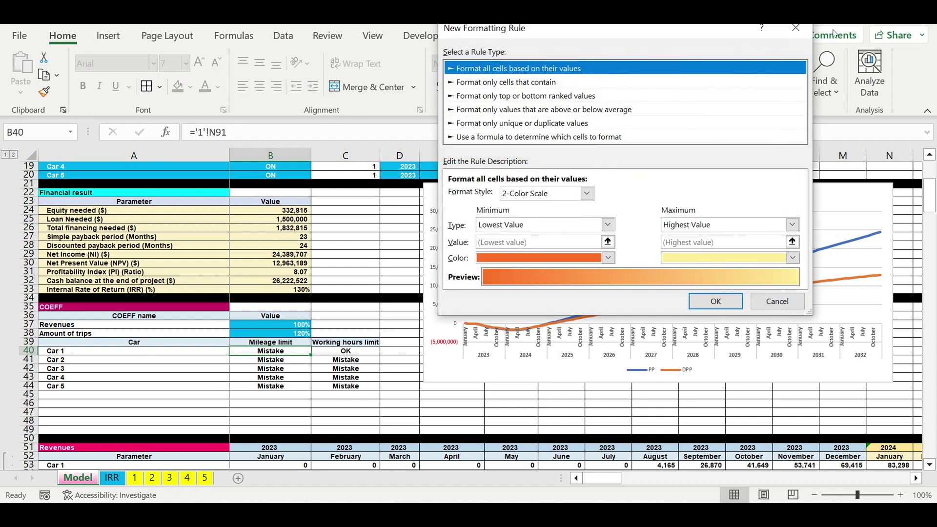
click(795, 29)
Format the limit check results in B40:C44 with a red fill and white text
drag(281, 351, 336, 390)
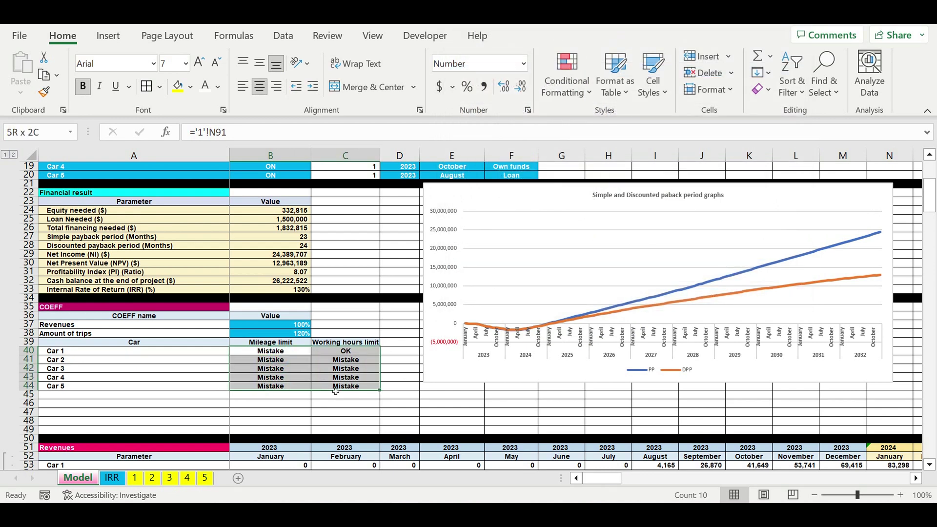
click(190, 87)
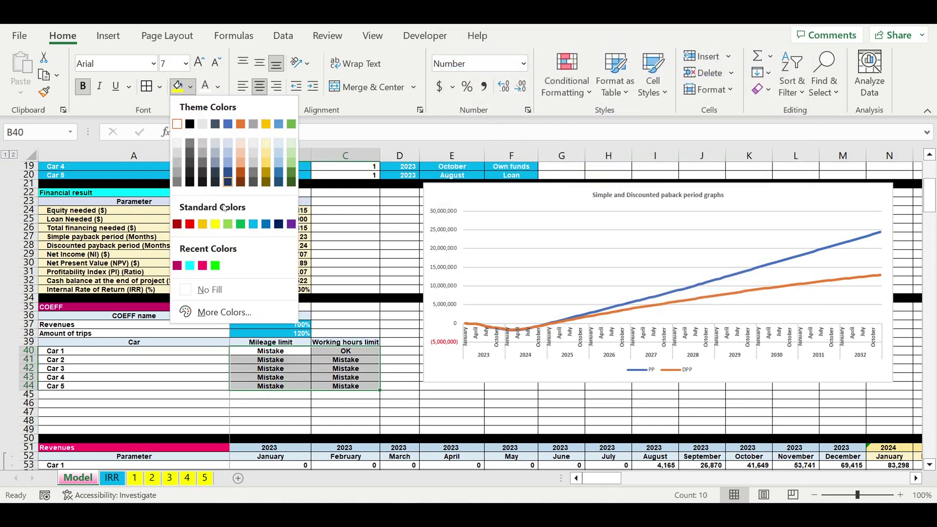
click(194, 226)
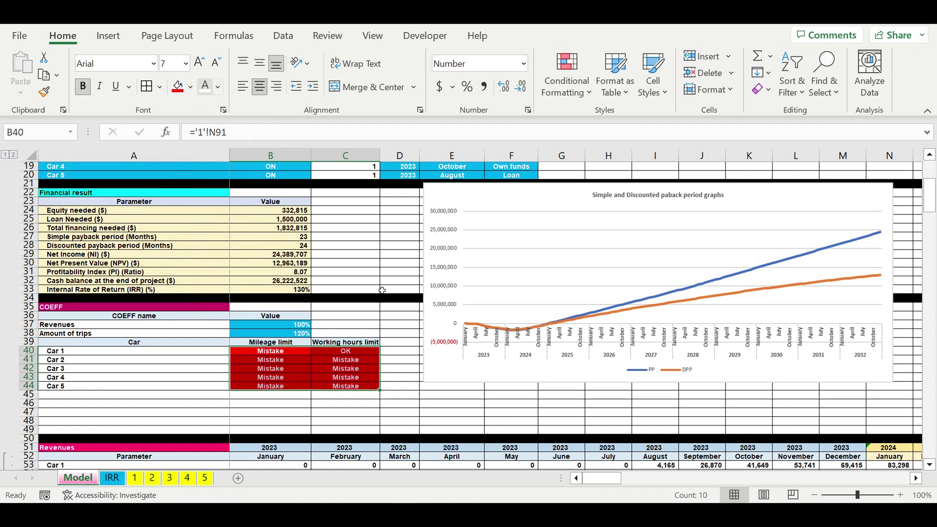
click(349, 404)
click(351, 369)
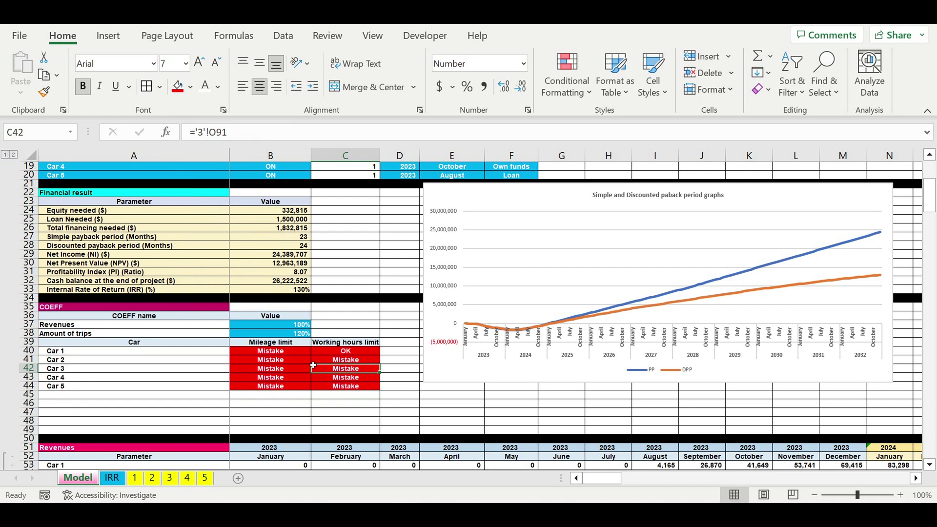
Start a formula-based conditional formatting rule for cell B40 and reference B40 in its formula
click(292, 354)
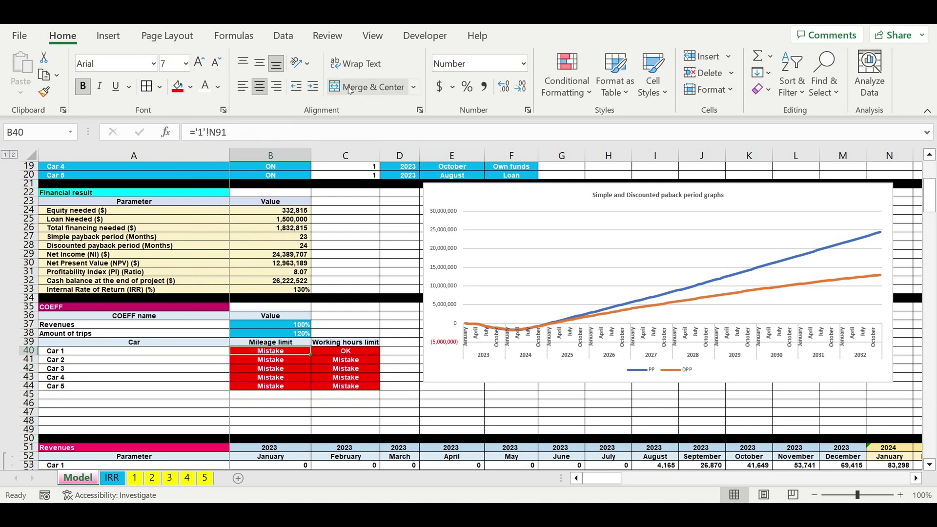
click(570, 67)
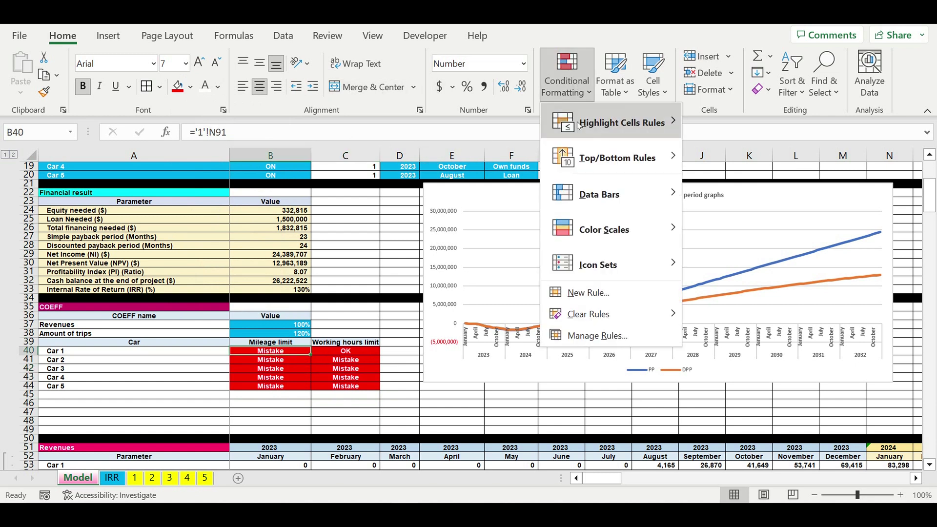
click(599, 296)
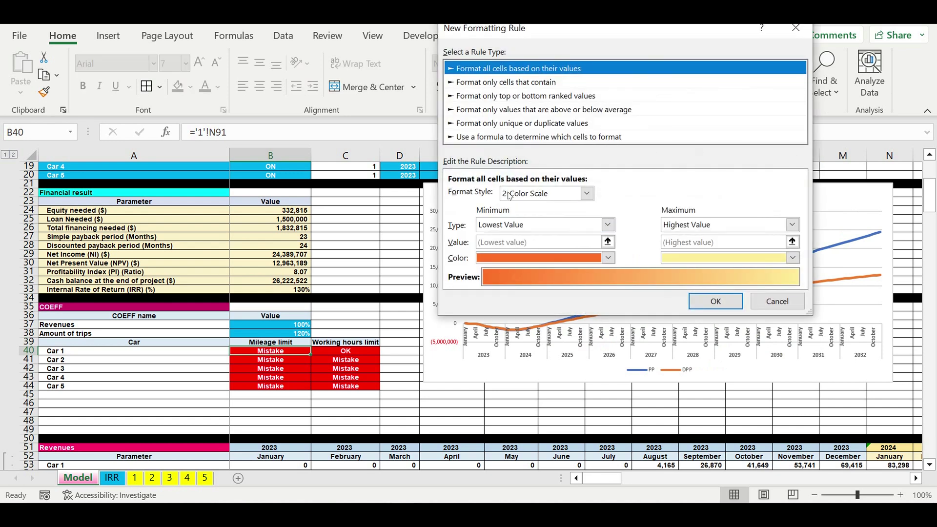
click(501, 140)
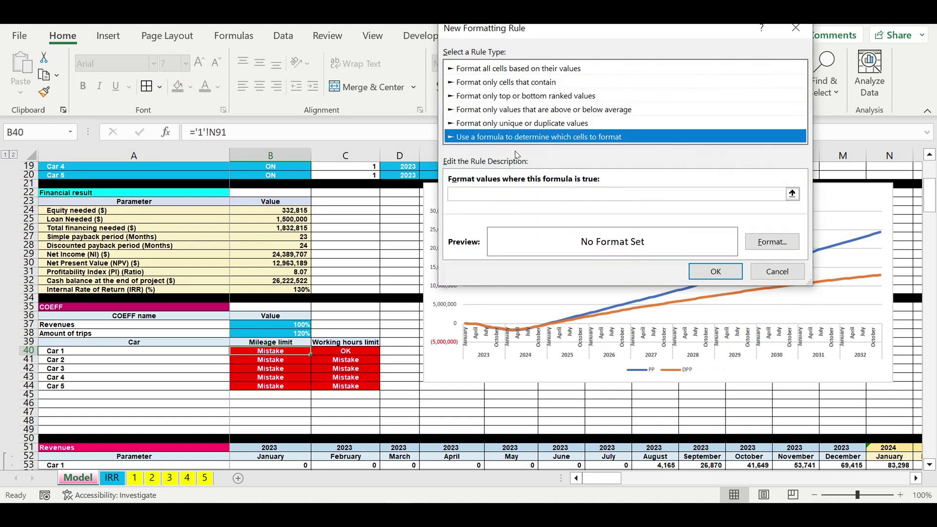
click(472, 195)
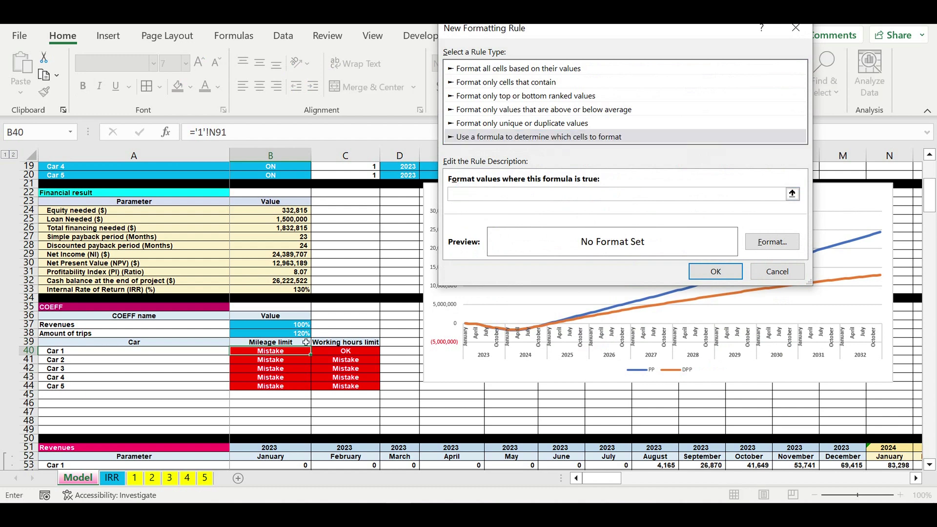
click(278, 352)
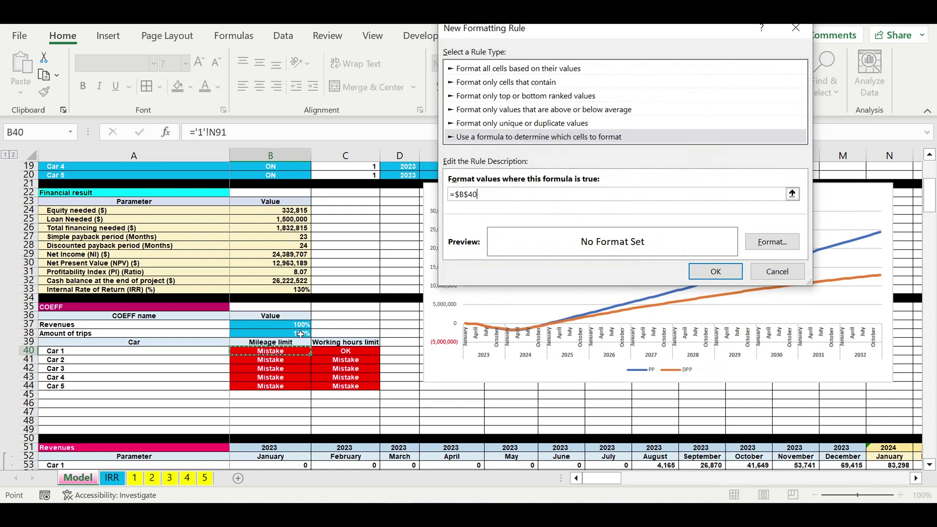
Complete the rule's formula as =B40="OK" with a relative reference to B40
click(459, 194)
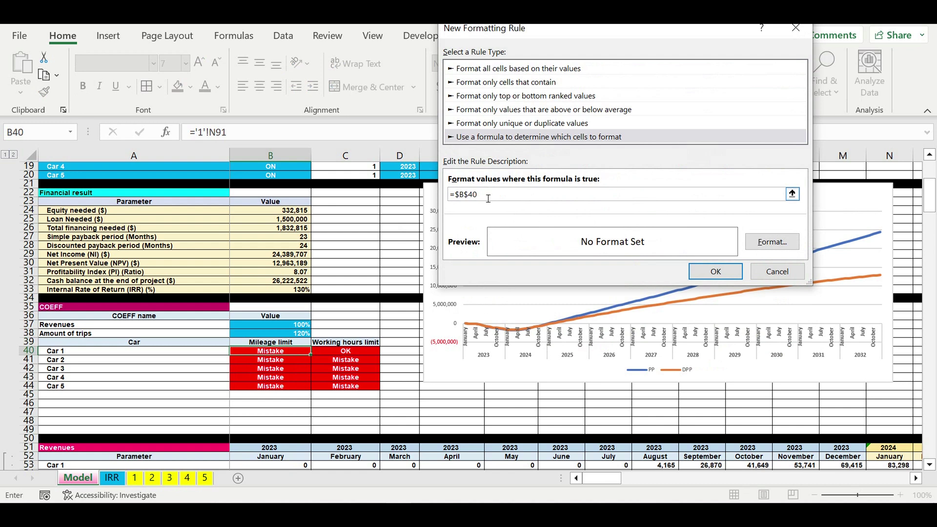
key(BackSpace)
key(Right)
key(Delete)
click(487, 201)
Give the rule's format a bright green background fill picked from the standard colour palette
click(783, 248)
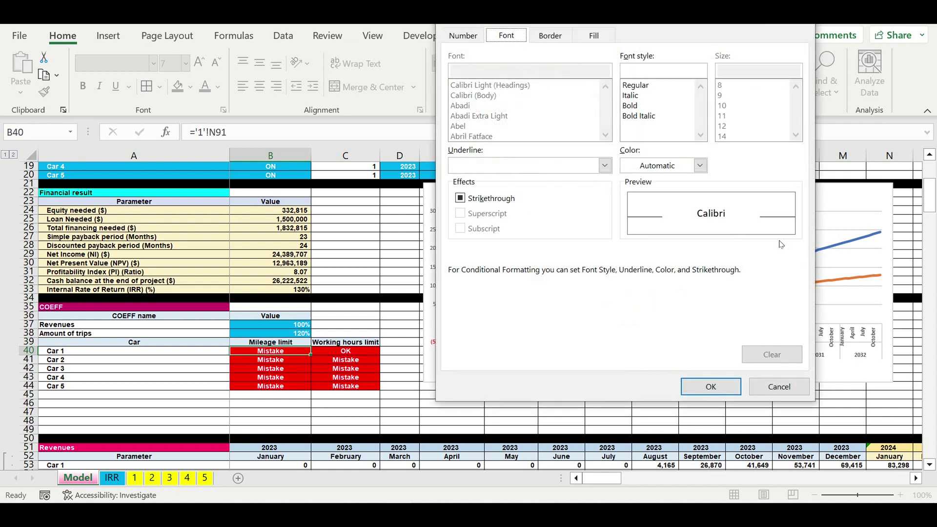
click(594, 39)
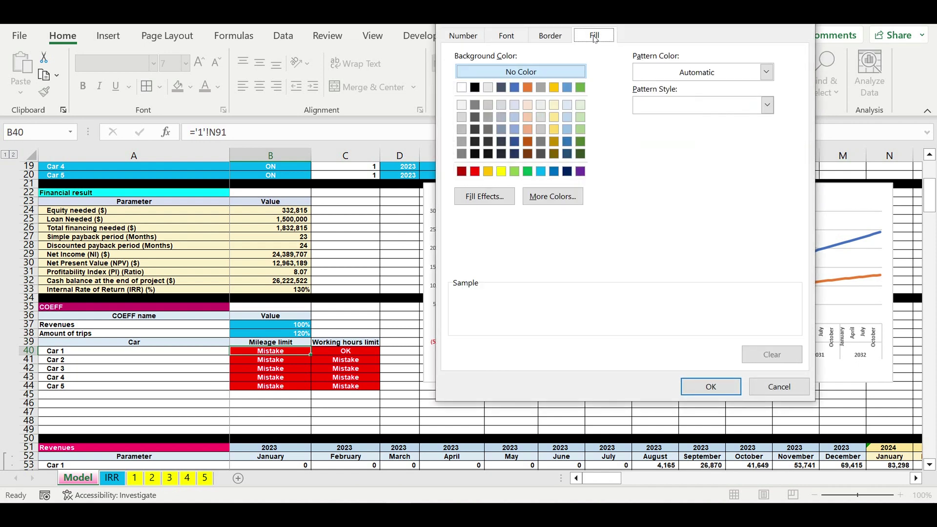
click(559, 203)
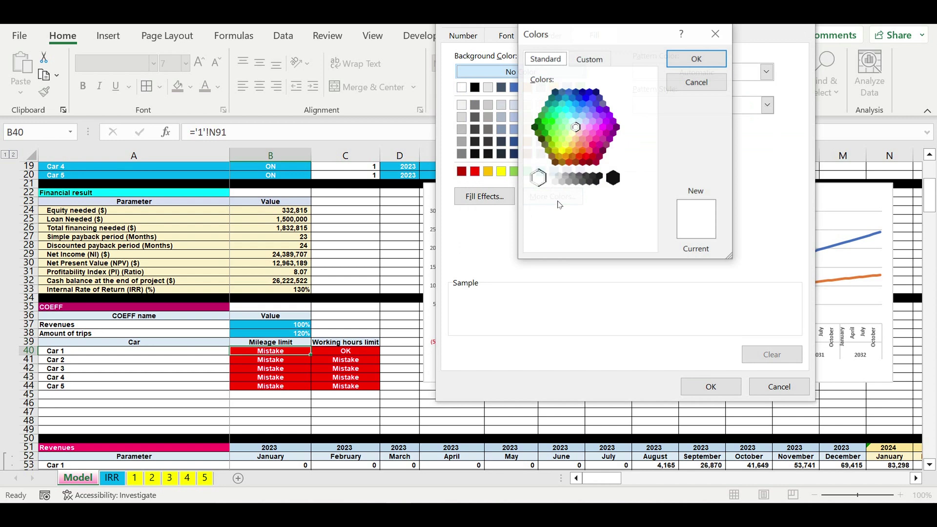
click(555, 126)
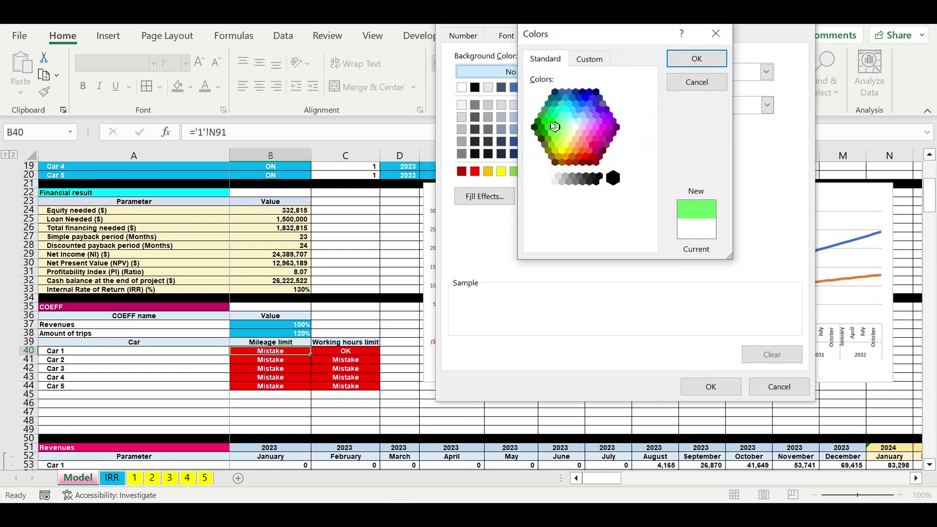
click(551, 123)
click(697, 58)
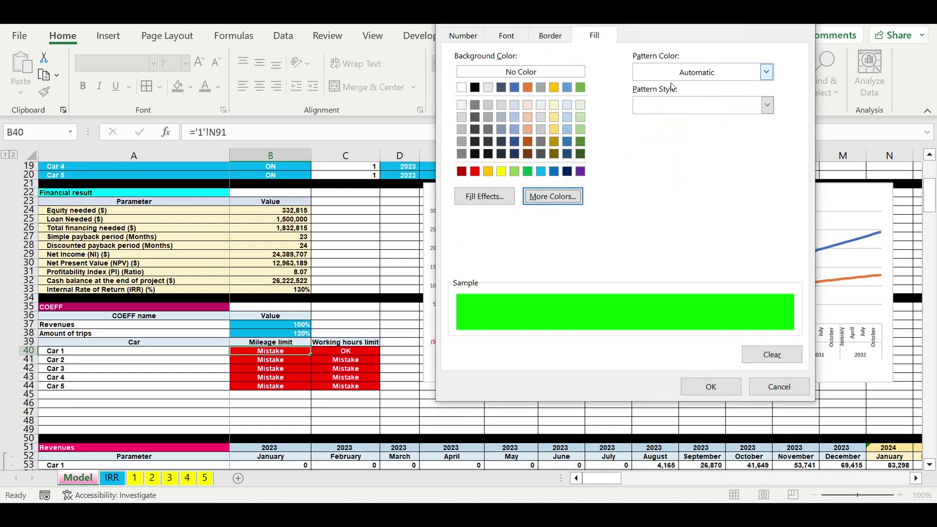
Set the rule's font colour to black and apply the new conditional formatting rule to B40
click(507, 36)
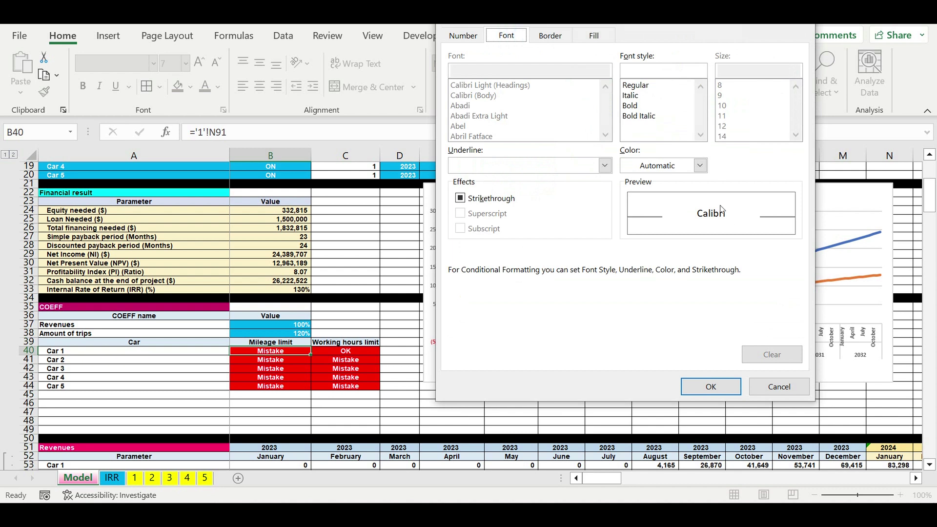
click(700, 165)
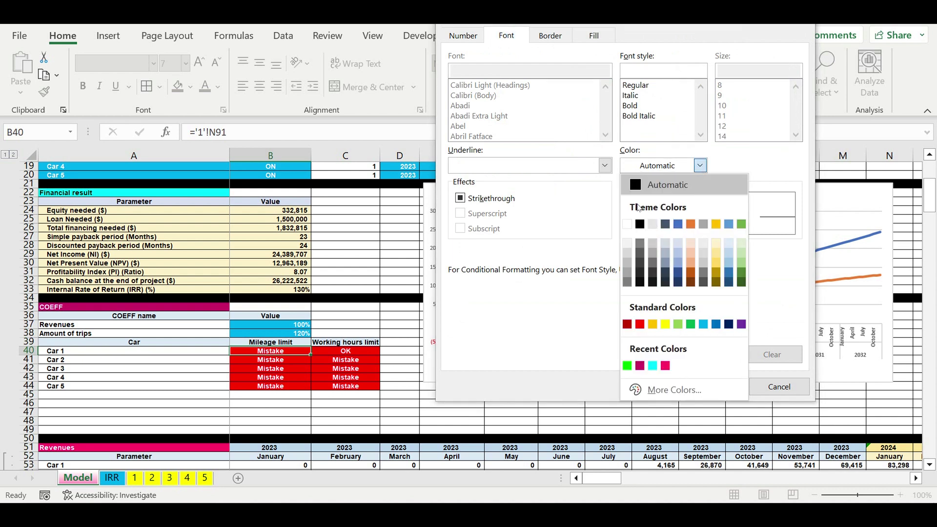
click(640, 224)
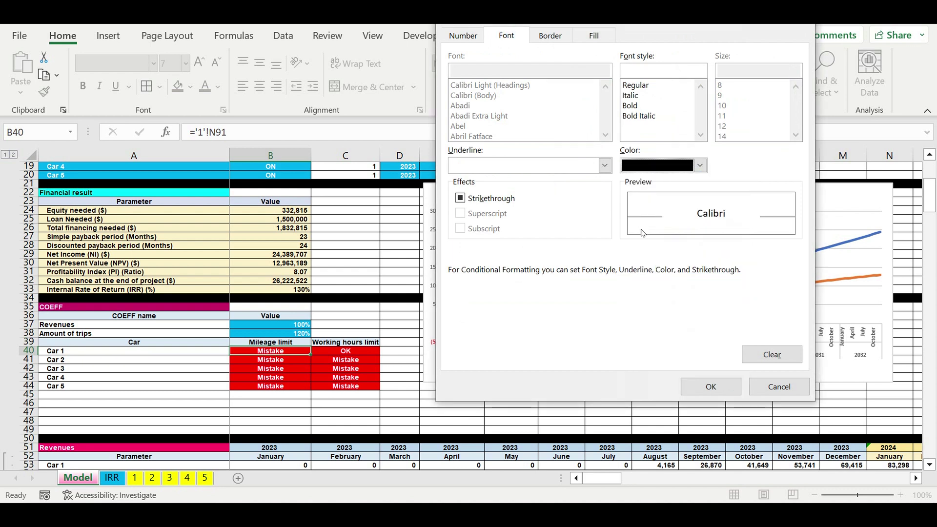
click(714, 385)
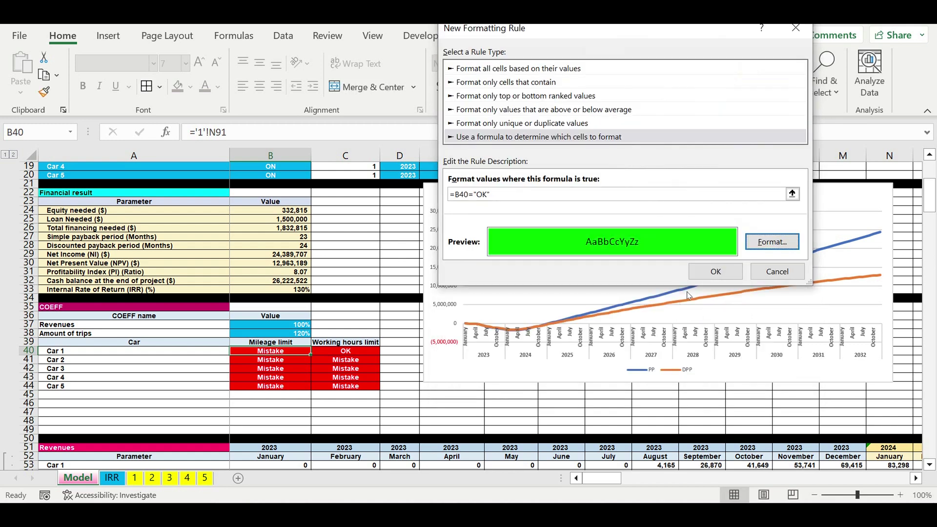
click(717, 272)
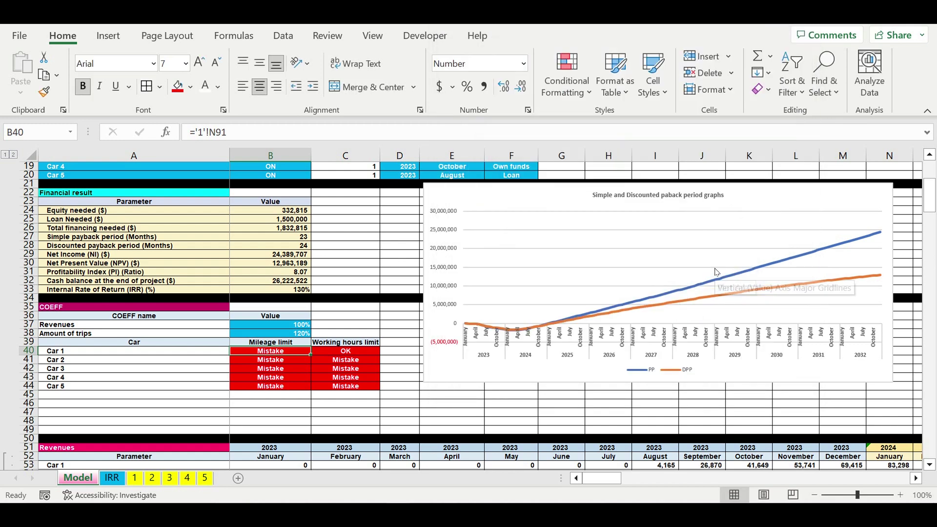
Copy B40 and paste only its formatting onto the limit check results in B40:C44
click(290, 369)
click(286, 352)
right_click(284, 351)
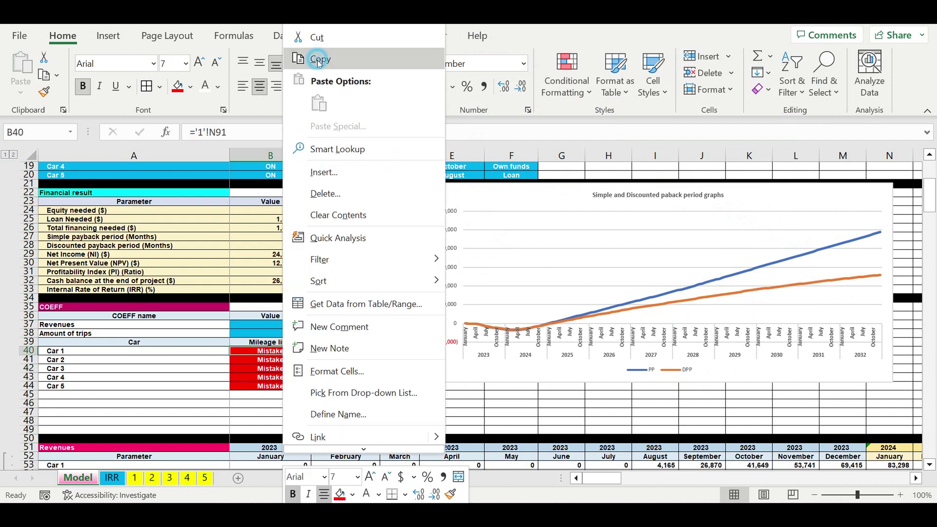
click(318, 60)
drag(273, 351, 352, 388)
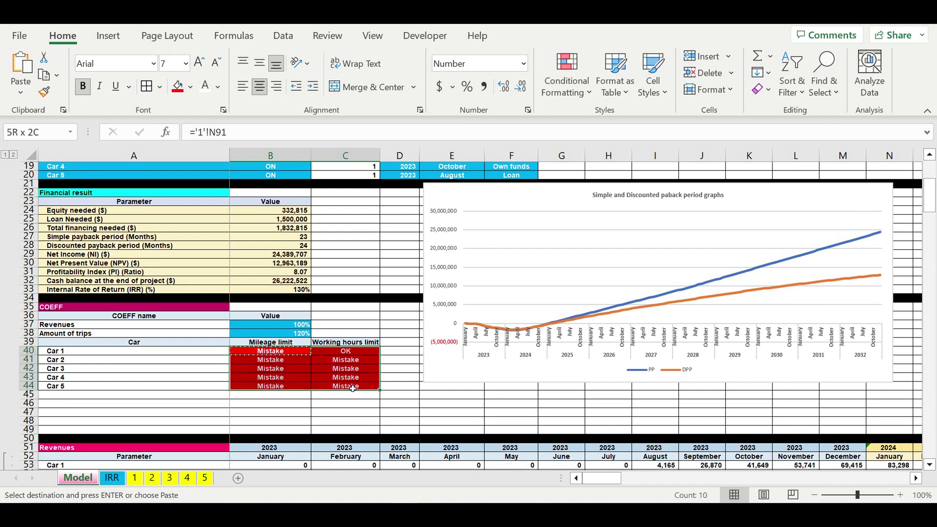
right_click(353, 388)
click(470, 104)
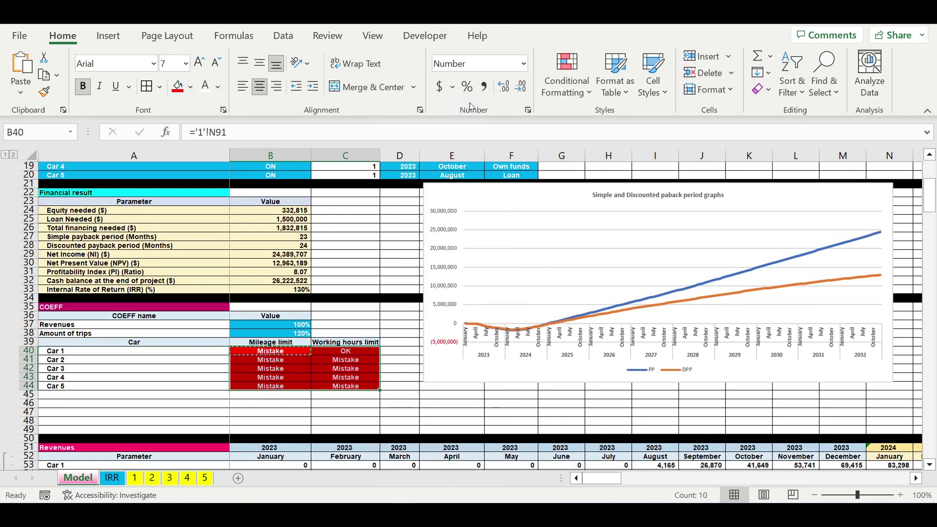
key(ctrl+v)
click(342, 378)
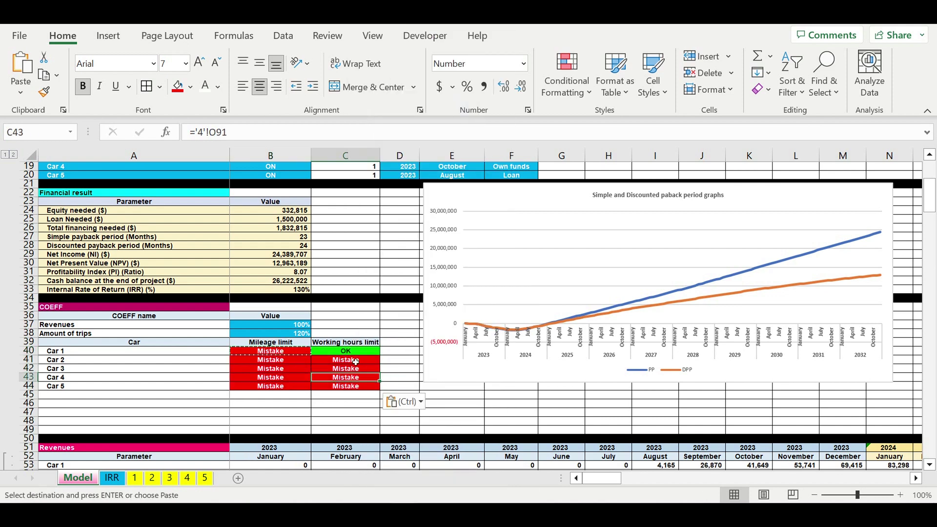
click(353, 352)
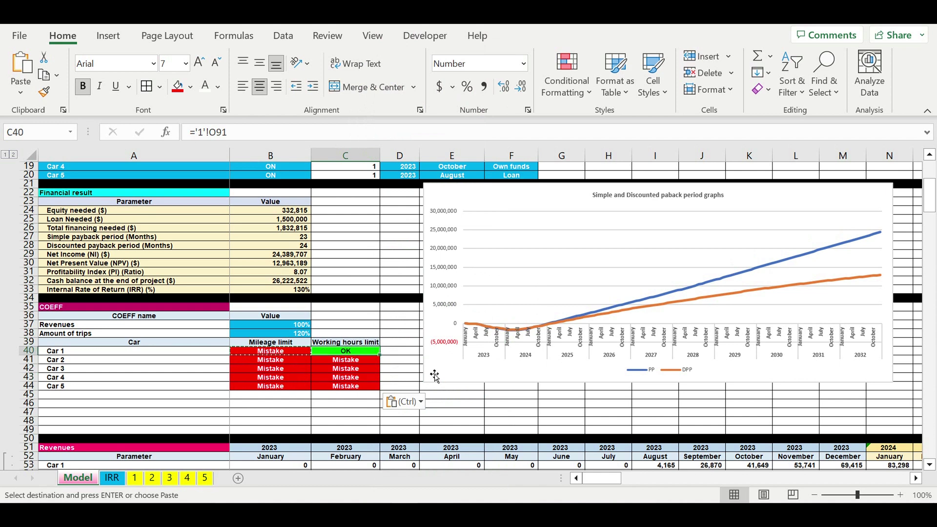
Set the Amount of trips coefficient in B38 to 100%
click(282, 335)
text(100)
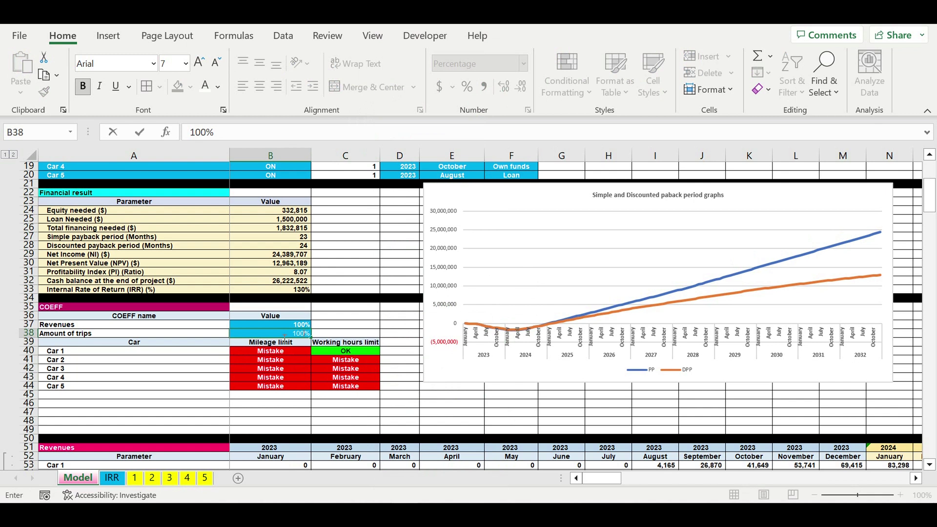
click(358, 406)
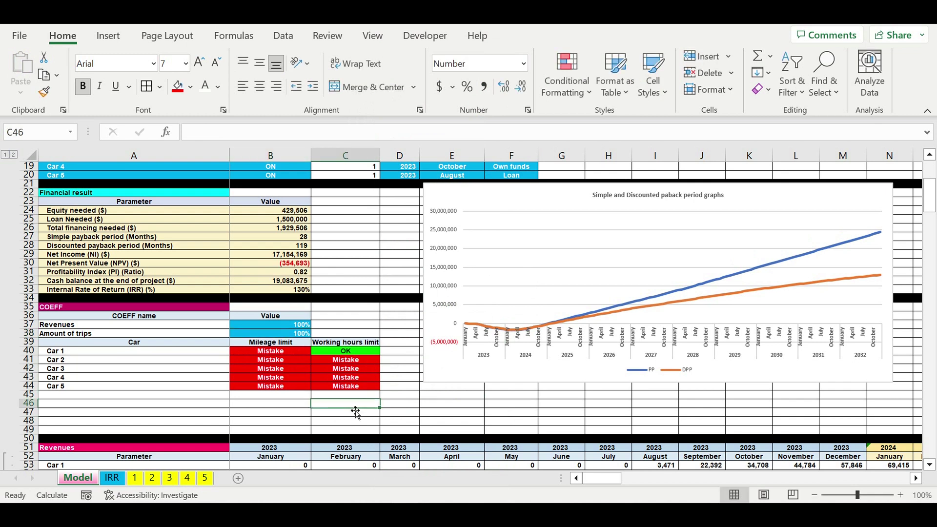
Examine the limit check results and the daily mileage and duration limits behind them on sheets 1 and 2
click(295, 414)
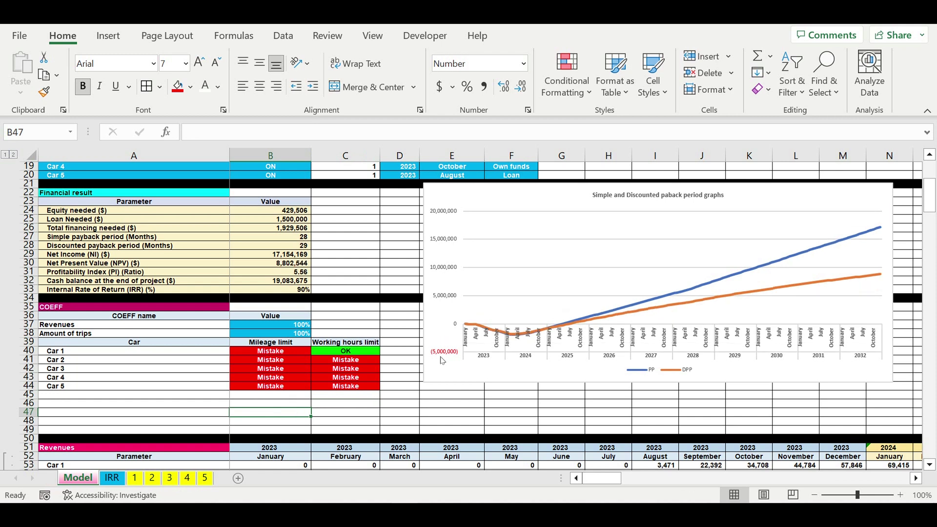
click(370, 378)
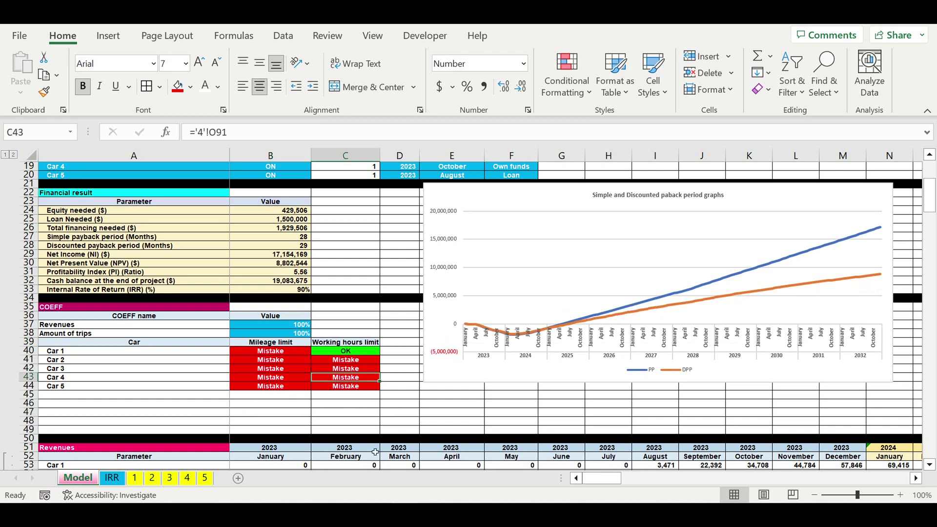
click(136, 478)
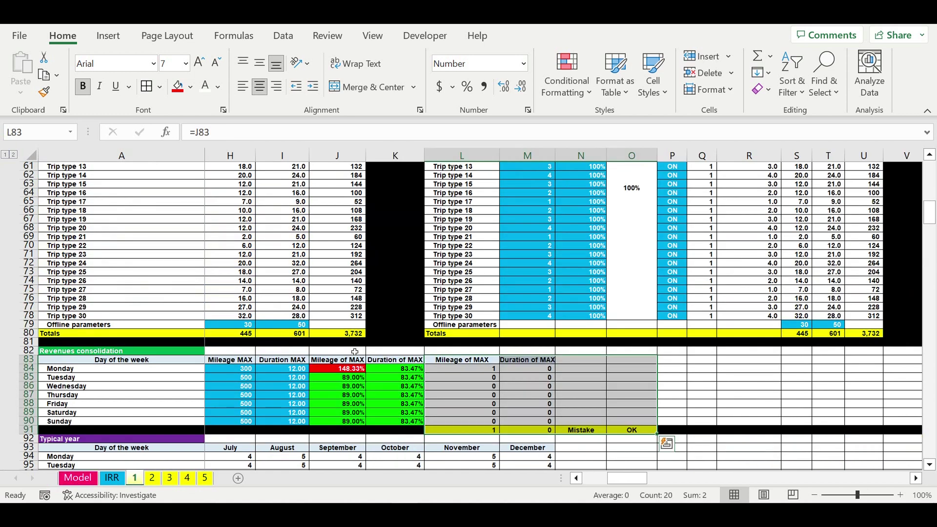
click(347, 406)
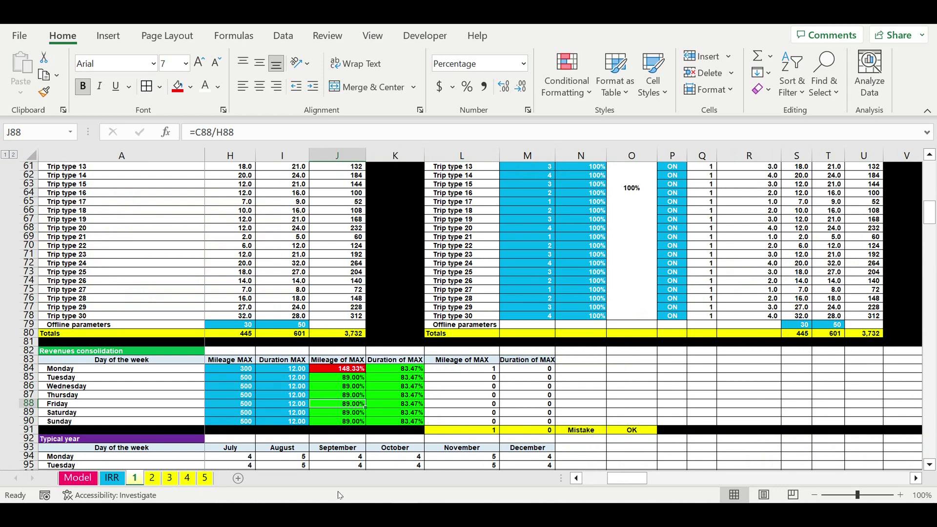
click(152, 477)
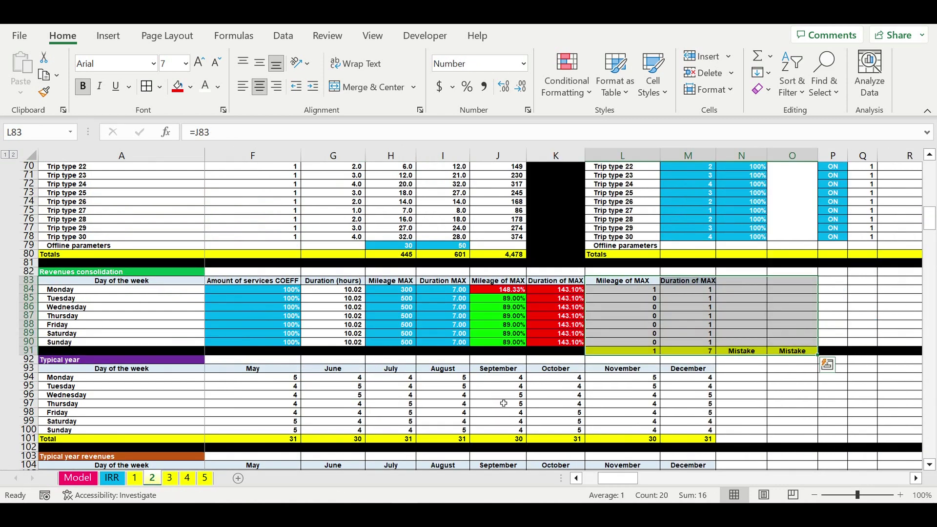
click(508, 292)
click(547, 293)
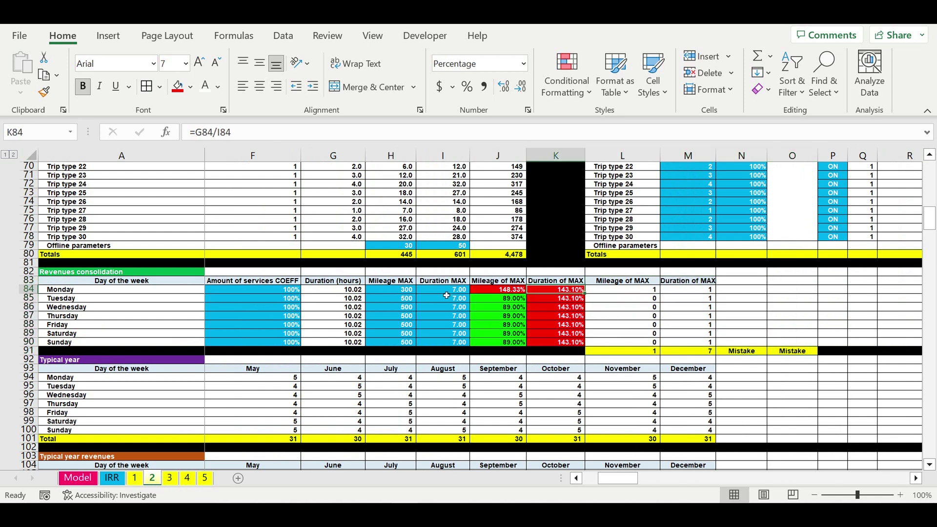
click(392, 291)
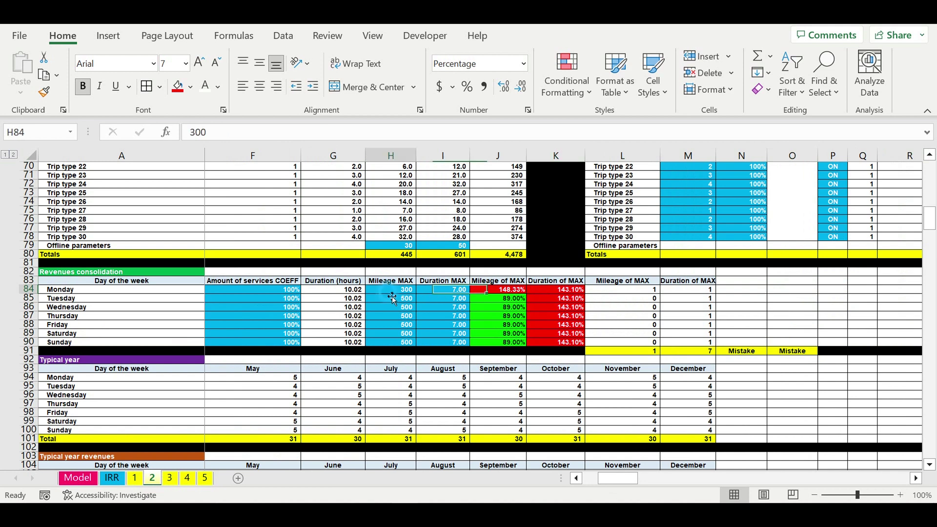
Set Mileage MAX on sheet 1 to 700 for Monday and fill it down through Sunday in H84:H90
click(135, 480)
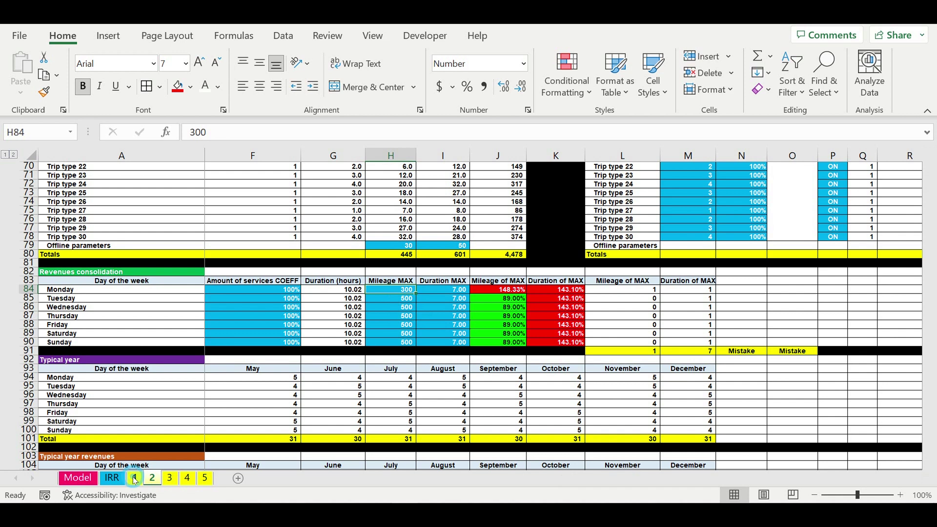
click(235, 371)
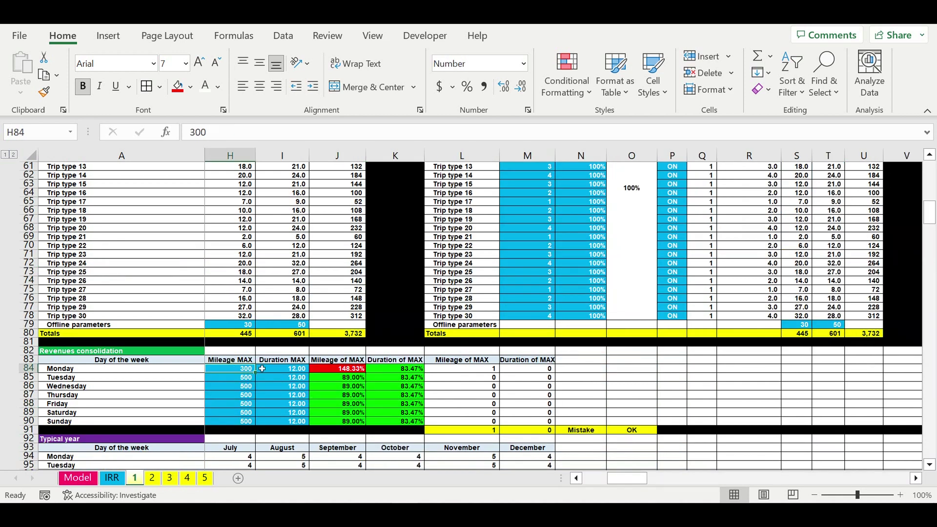
text(700)
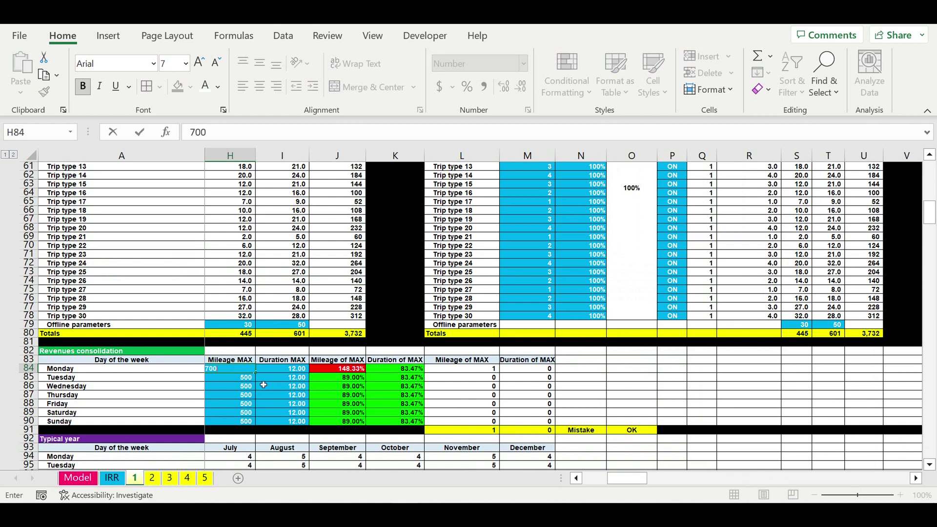
key(ctrl+Return)
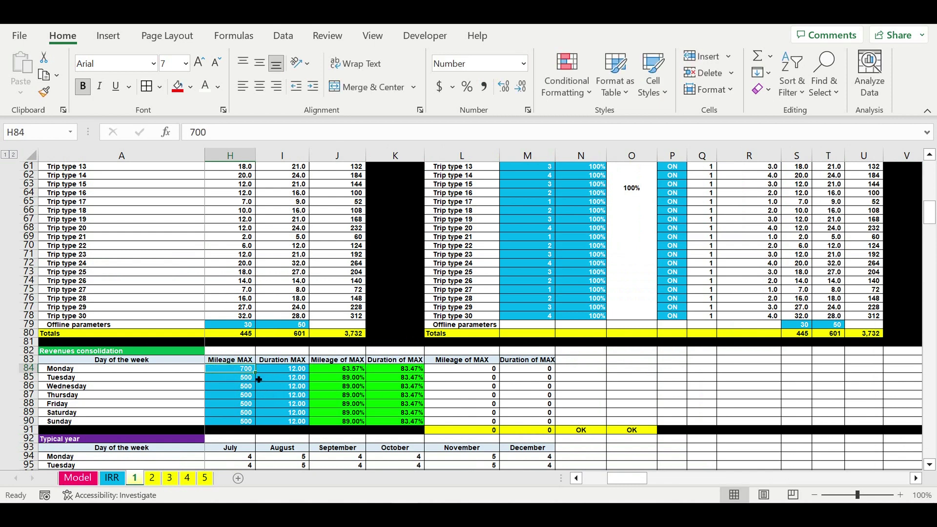
drag(258, 393, 258, 421)
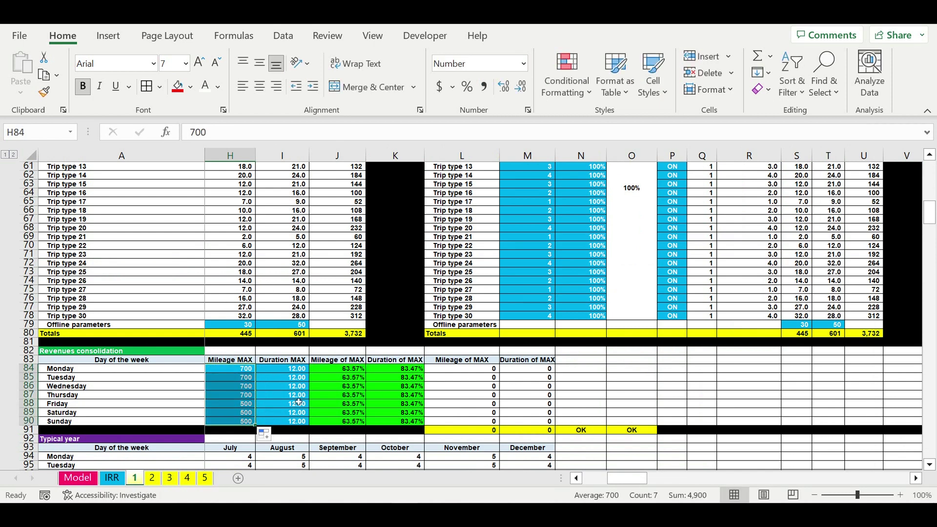
Copy the Mileage MAX values in H84:H90 from sheet 1 and paste them as values at H84 on sheet 2
right_click(237, 382)
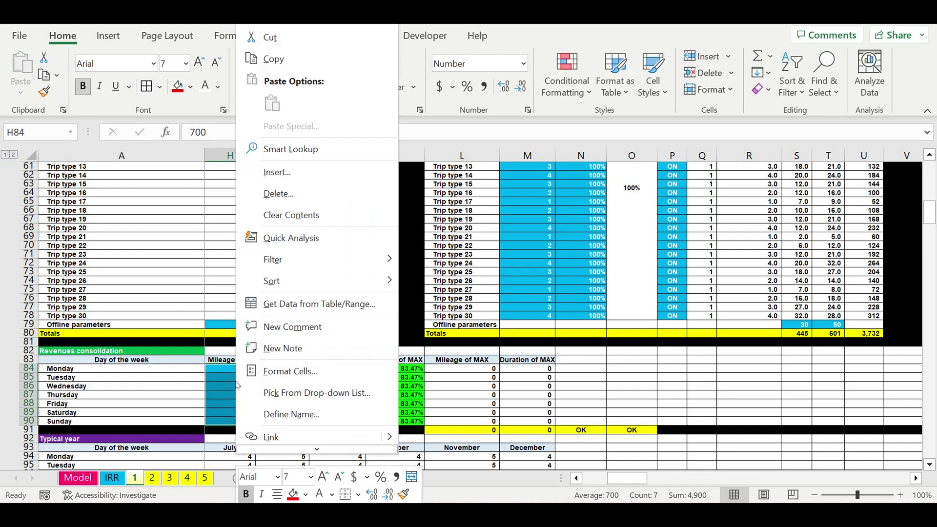
click(272, 62)
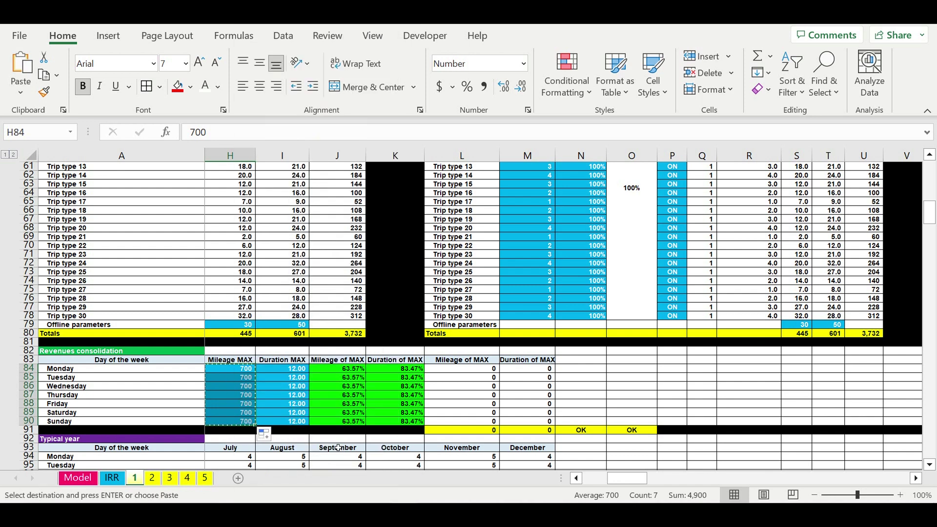
click(152, 478)
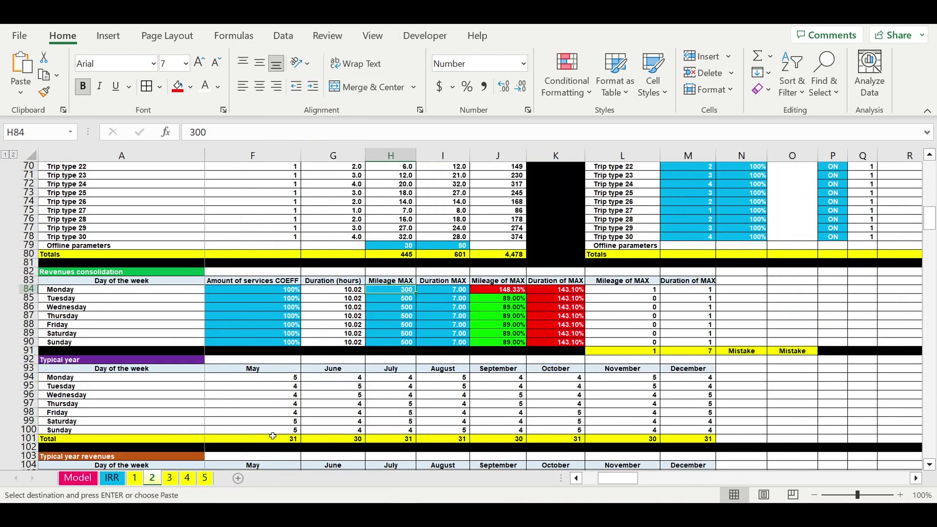
right_click(392, 292)
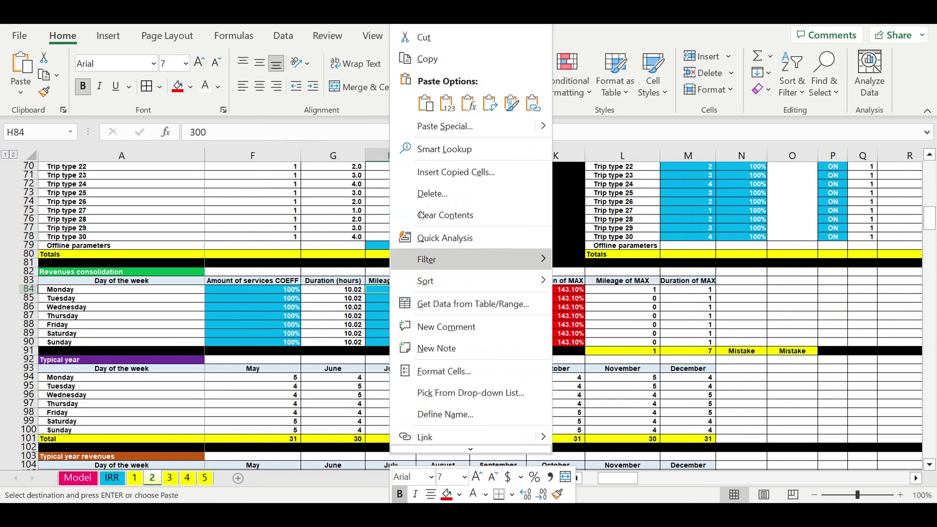
click(445, 101)
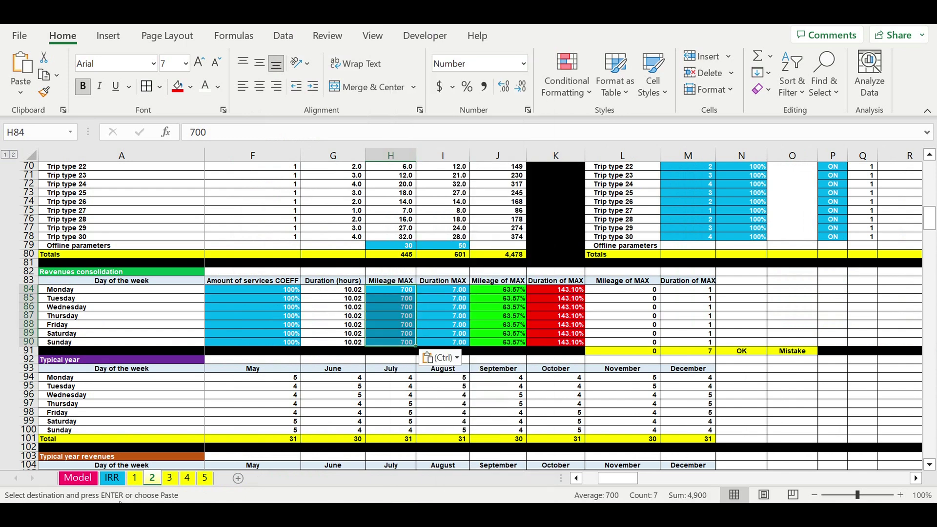
Paste the copied Mileage MAX values of 700 as values into H84:H90 on sheet 3
click(169, 478)
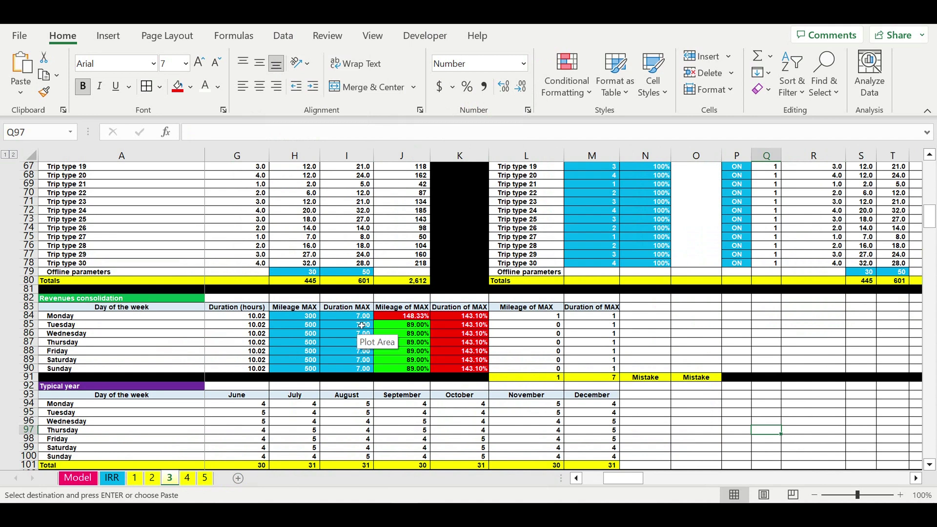
click(297, 318)
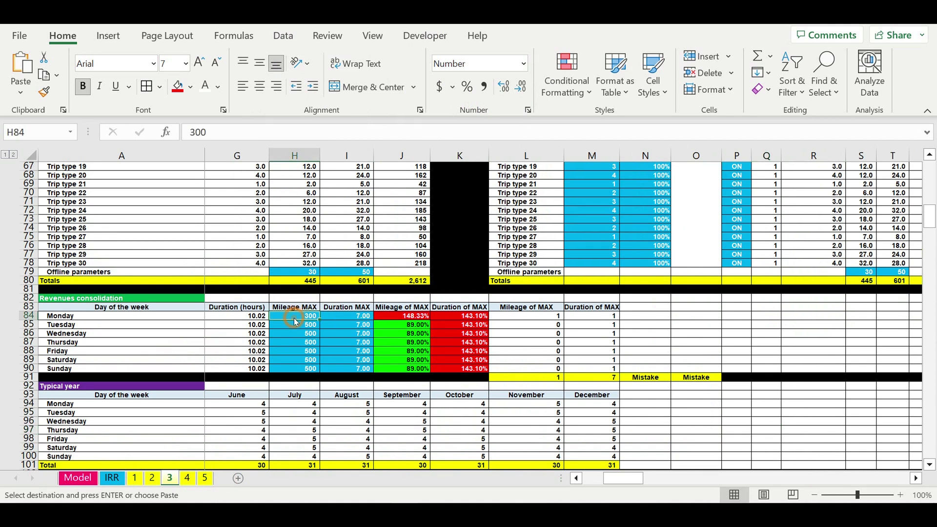
drag(294, 318, 296, 368)
right_click(296, 369)
click(353, 102)
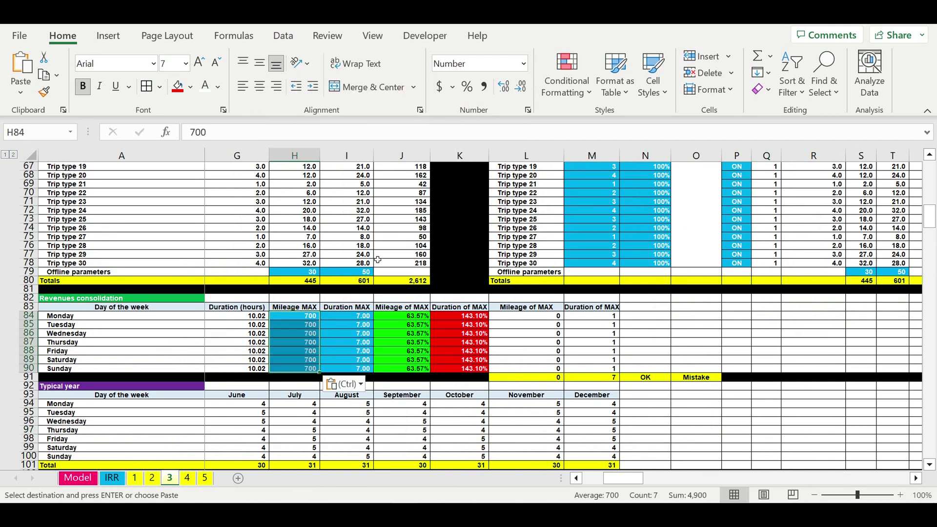
Paste the same Mileage MAX values of 700 as values starting at H84 on sheet 4
click(187, 478)
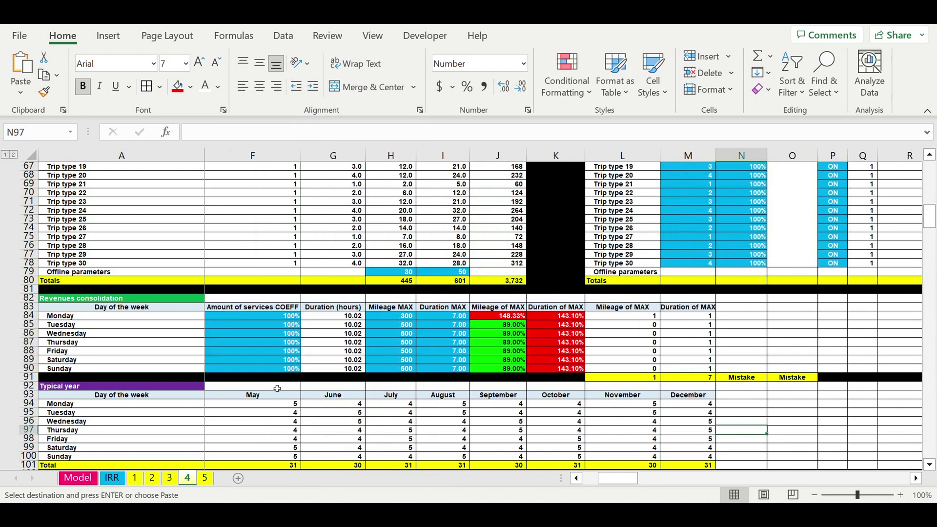
click(391, 317)
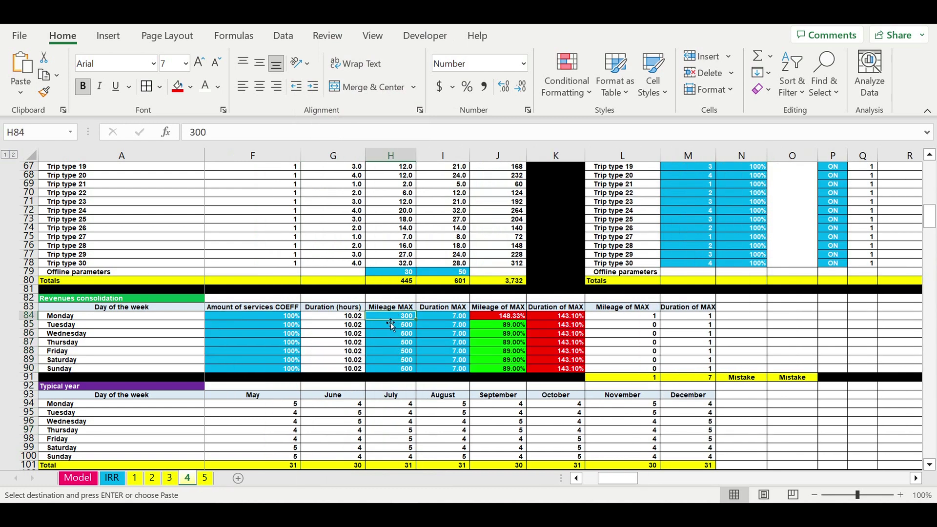
right_click(392, 318)
click(448, 104)
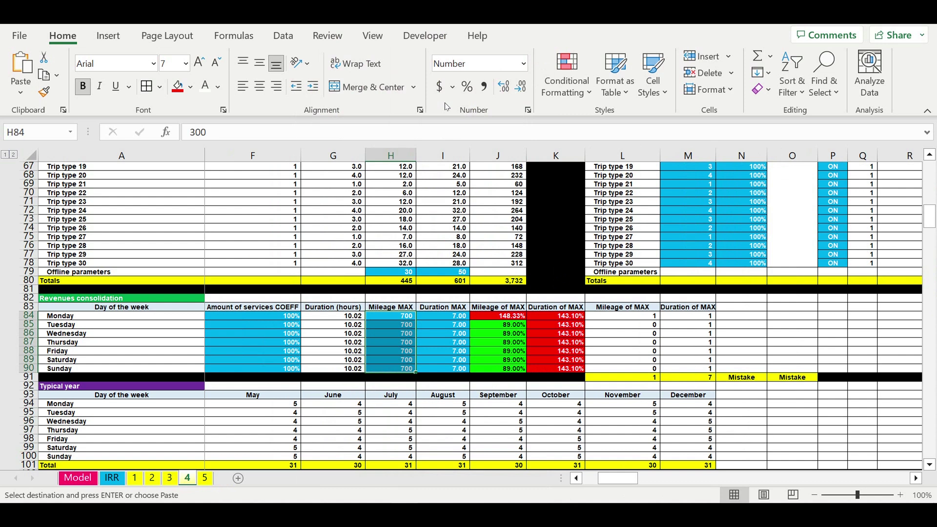
Paste the Mileage MAX values of 700 as values at H84 on sheet 5, and check B40:C44 on the Model sheet
click(205, 478)
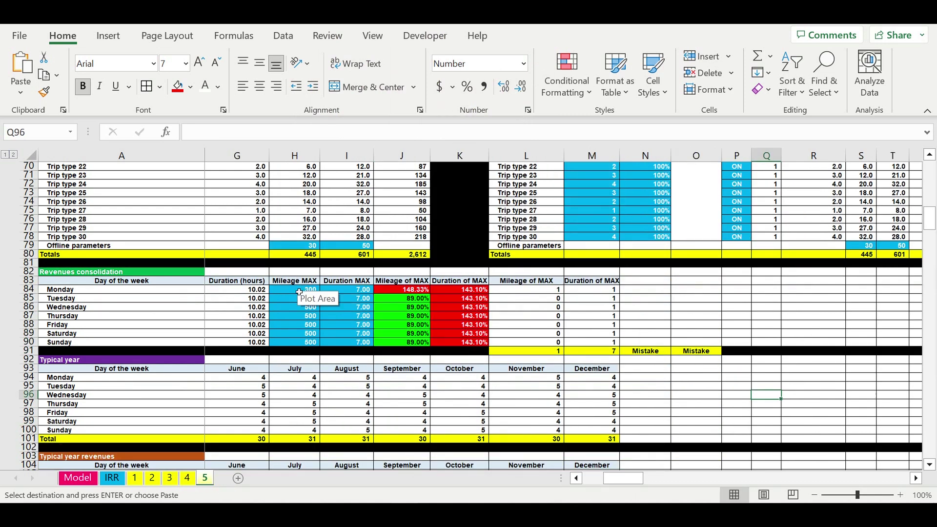
click(298, 291)
right_click(289, 292)
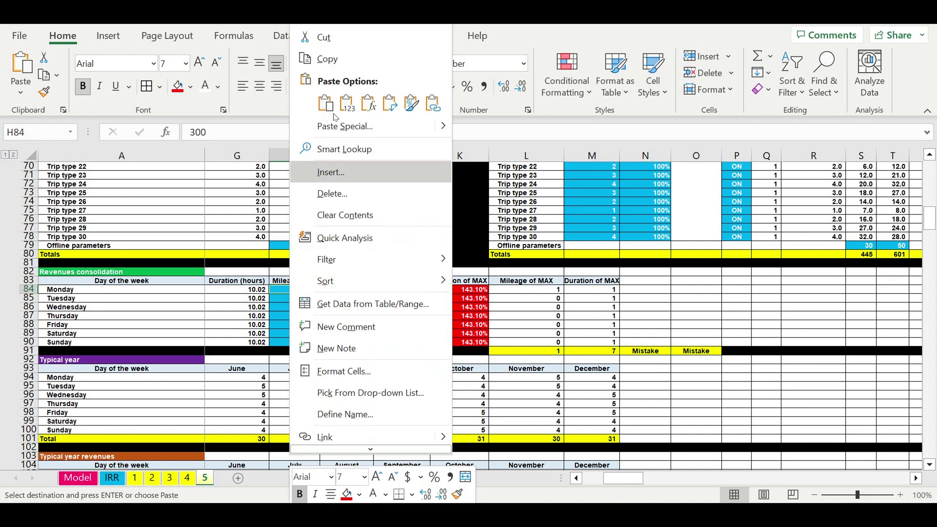
click(346, 103)
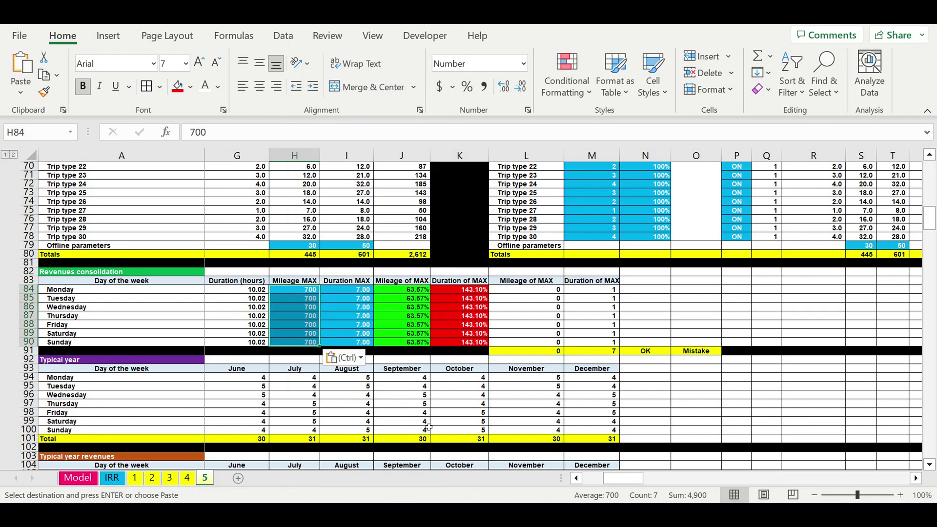
click(418, 414)
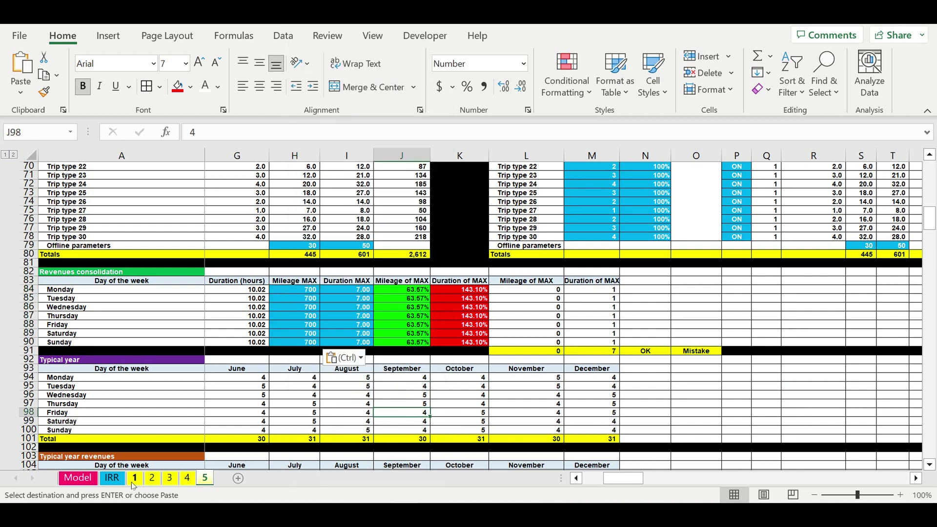
click(75, 478)
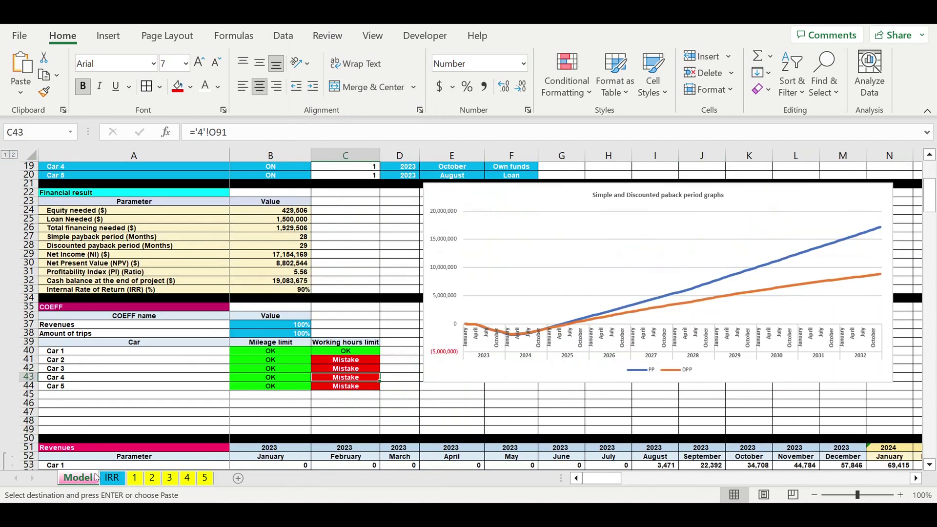
click(284, 404)
drag(284, 351, 336, 386)
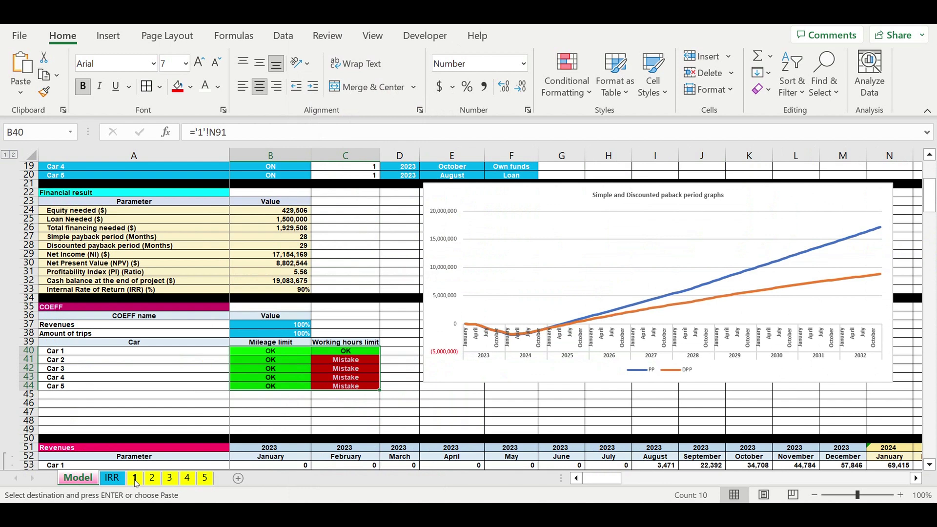
Copy the Duration MAX values of 12 in I84:I90 from sheet 1 and paste them as values at I84 on sheet 2
click(135, 481)
click(370, 406)
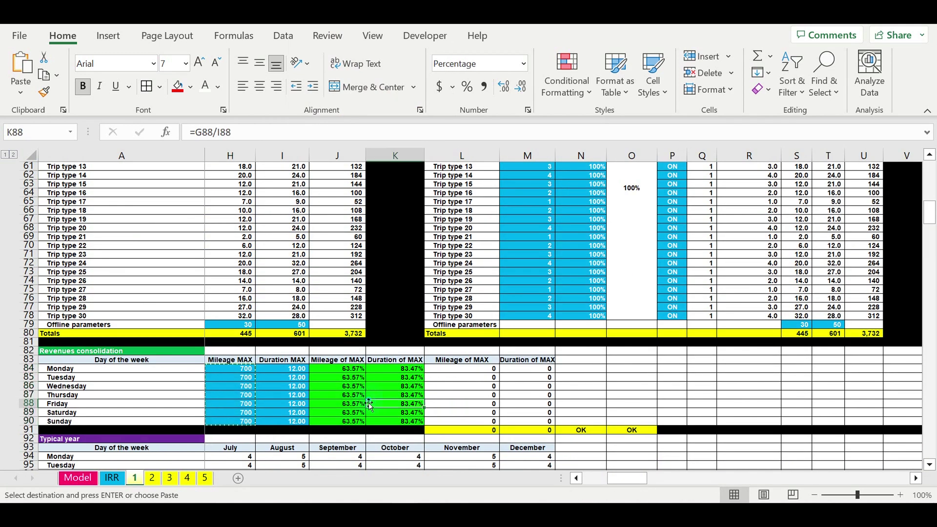
drag(295, 369, 295, 422)
right_click(285, 396)
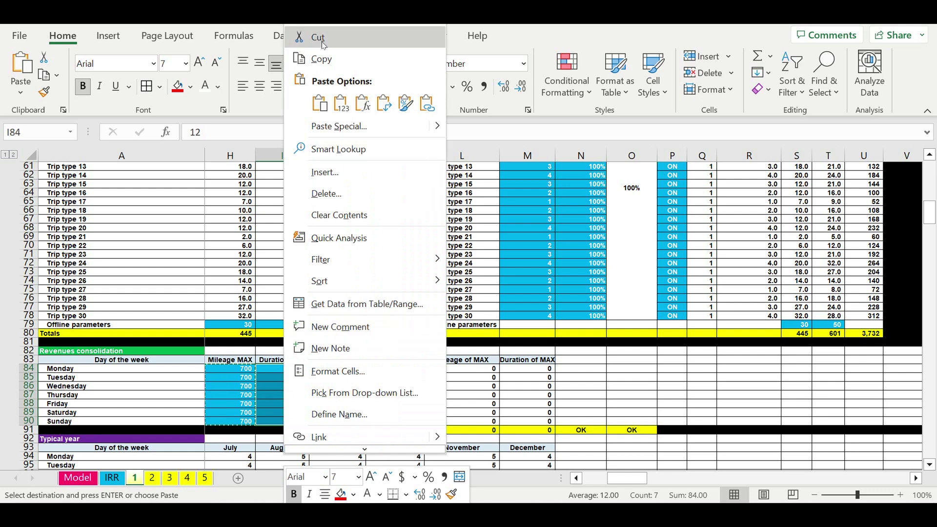
click(322, 60)
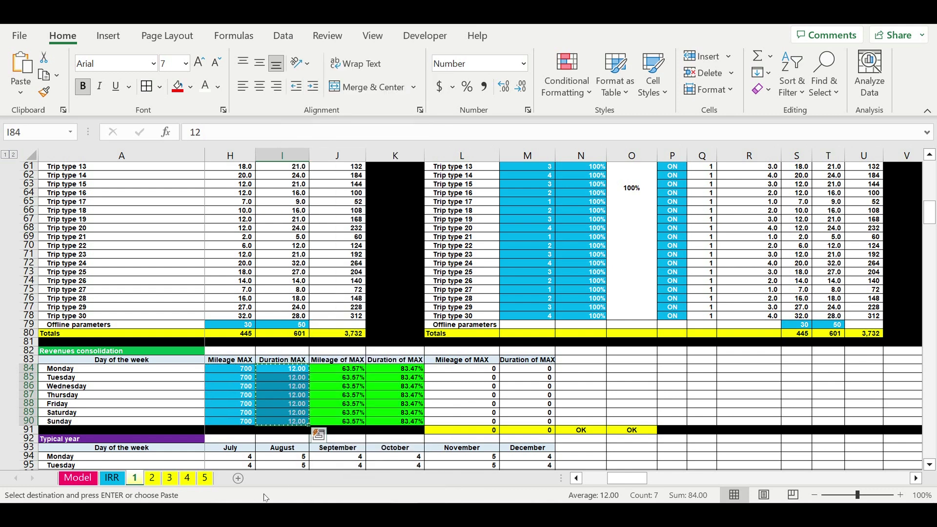
click(153, 481)
click(459, 290)
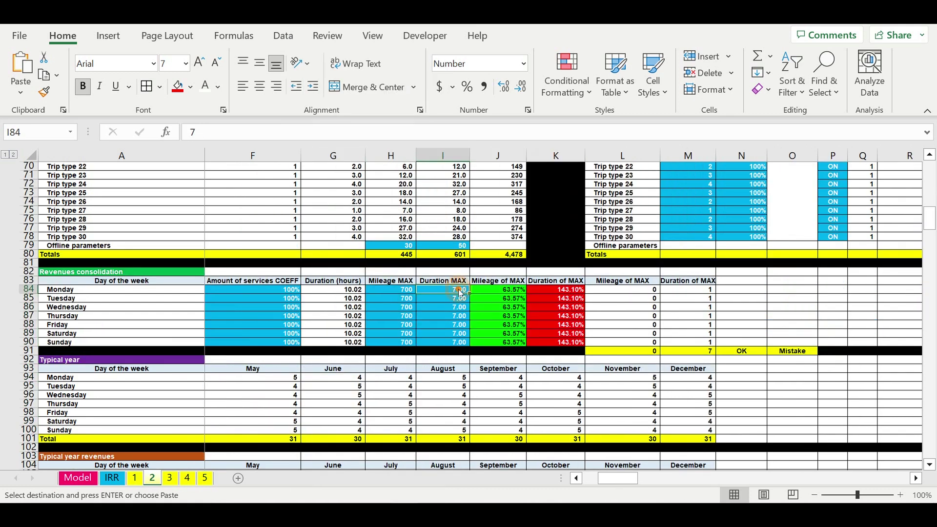
right_click(460, 292)
click(516, 98)
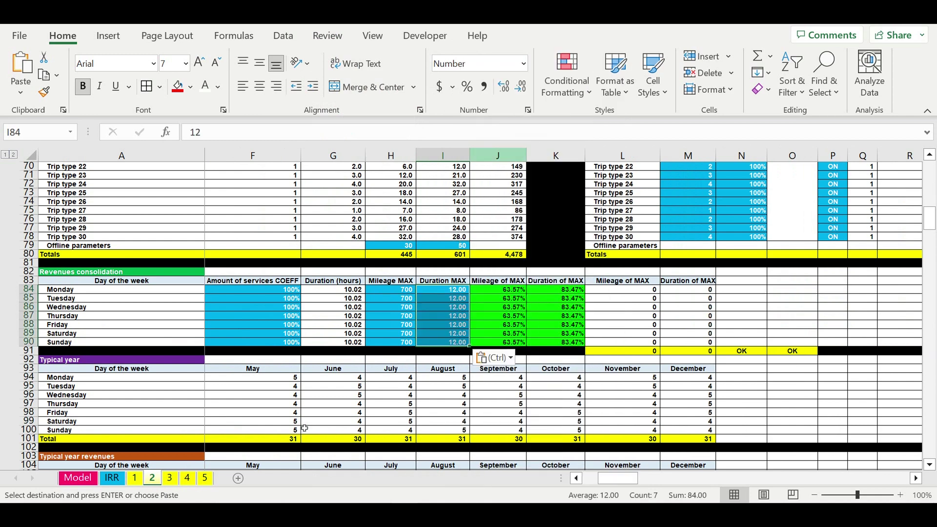
Paste the copied Duration MAX values of 12 as values starting at I84 on sheet 3
click(170, 479)
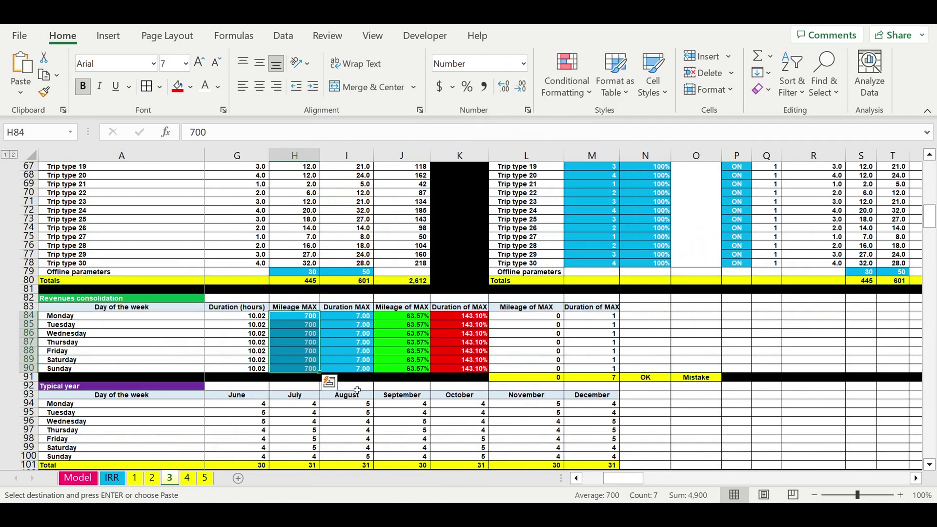
click(363, 317)
right_click(362, 316)
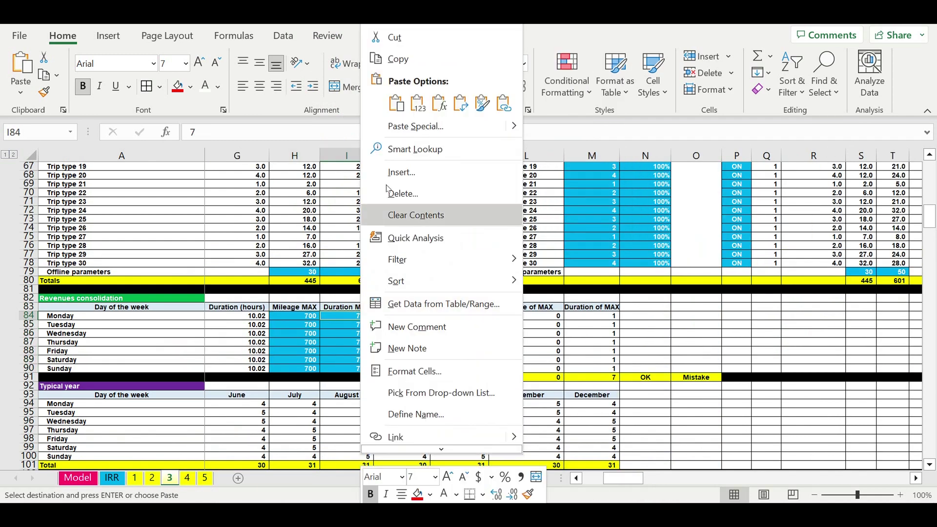
click(417, 103)
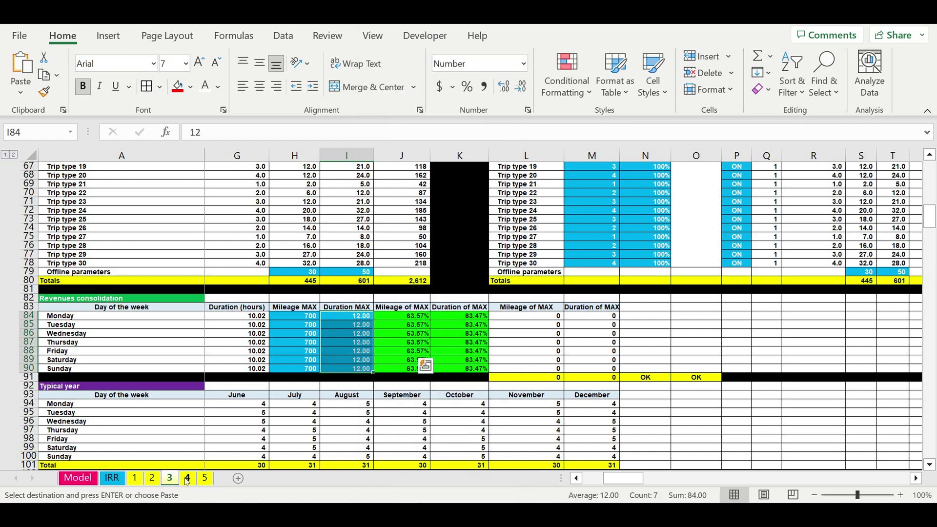
Paste the same Duration MAX values of 12 as values starting at I84 on sheet 4
click(186, 480)
click(444, 318)
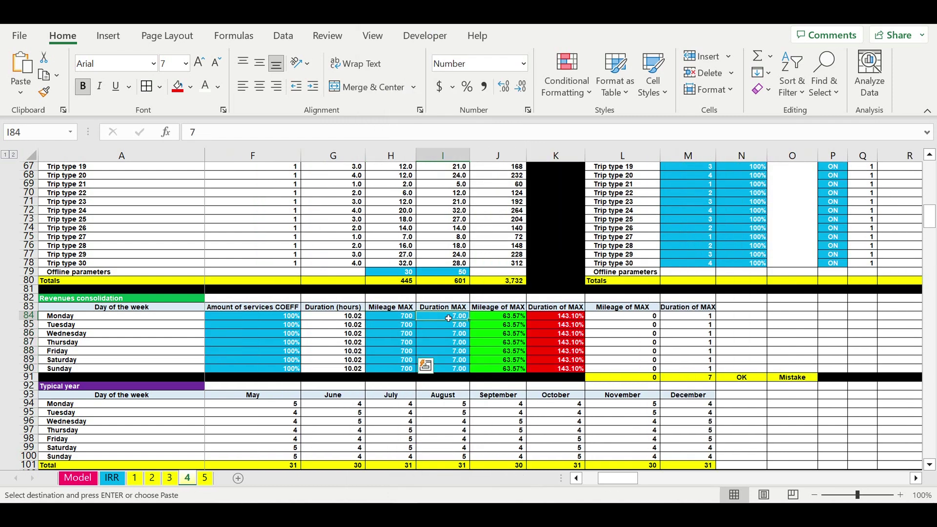
right_click(447, 317)
click(503, 103)
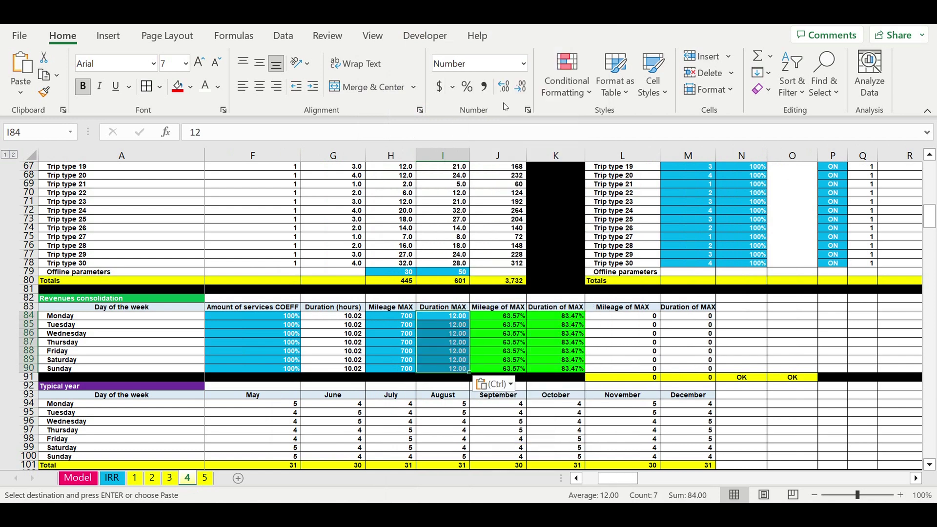
Paste the Duration MAX values of 12 as values starting at I84 on sheet 5
click(206, 478)
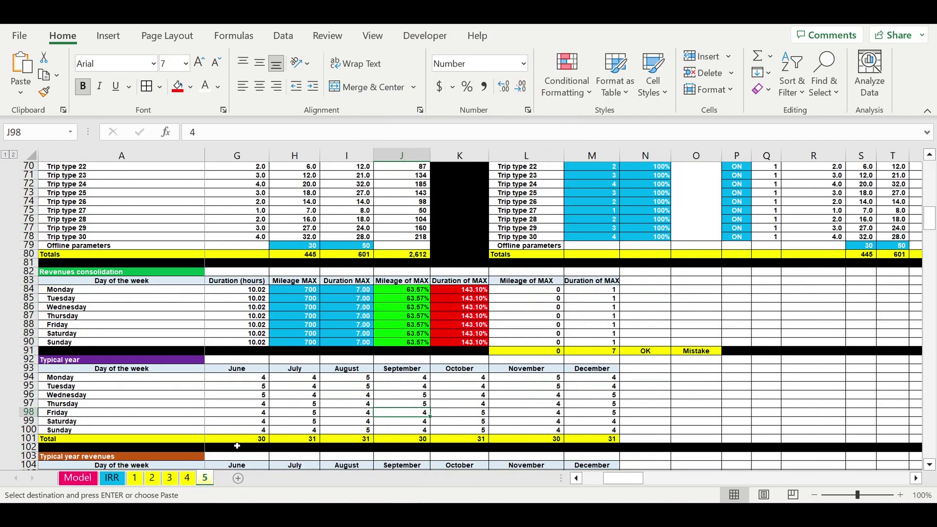
click(359, 293)
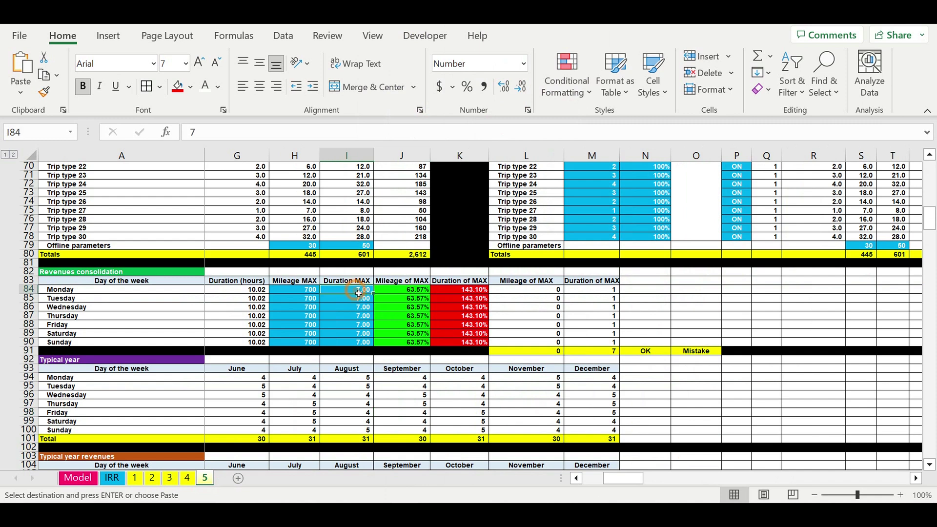
right_click(359, 293)
click(412, 102)
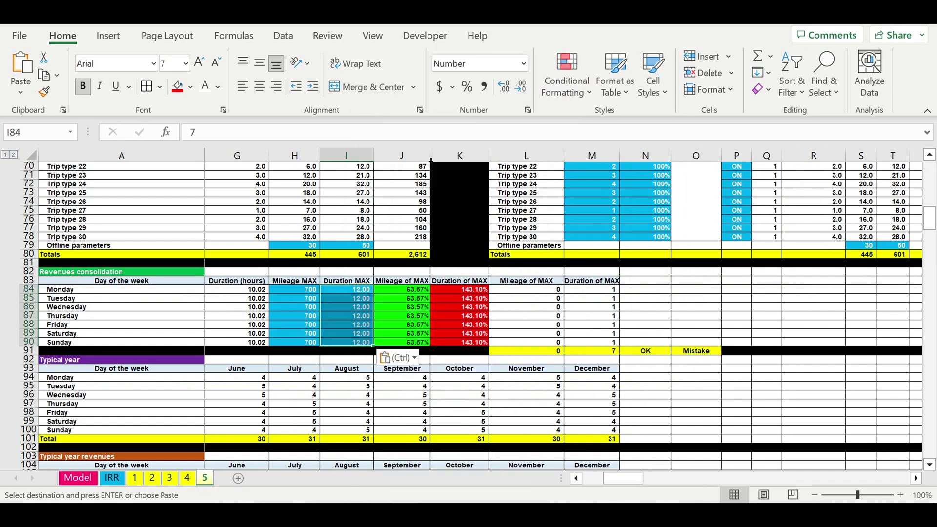
click(550, 404)
Set the Amount of trips coefficient in B38 on the Model sheet to 130%
click(94, 478)
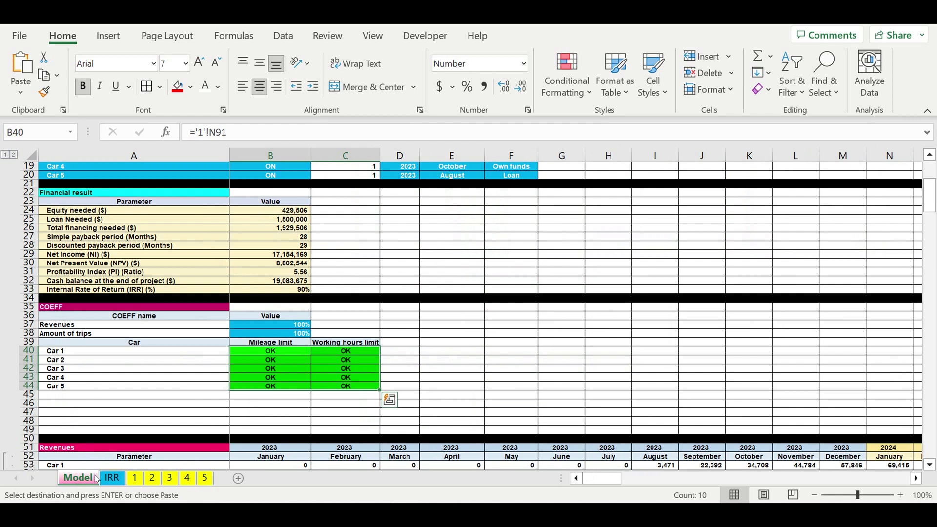
click(320, 422)
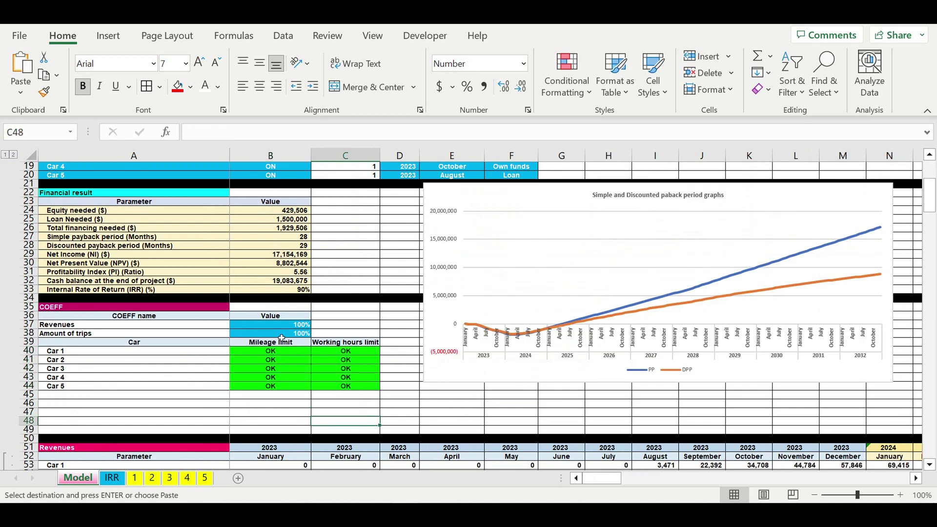
click(291, 326)
click(301, 336)
text(130)
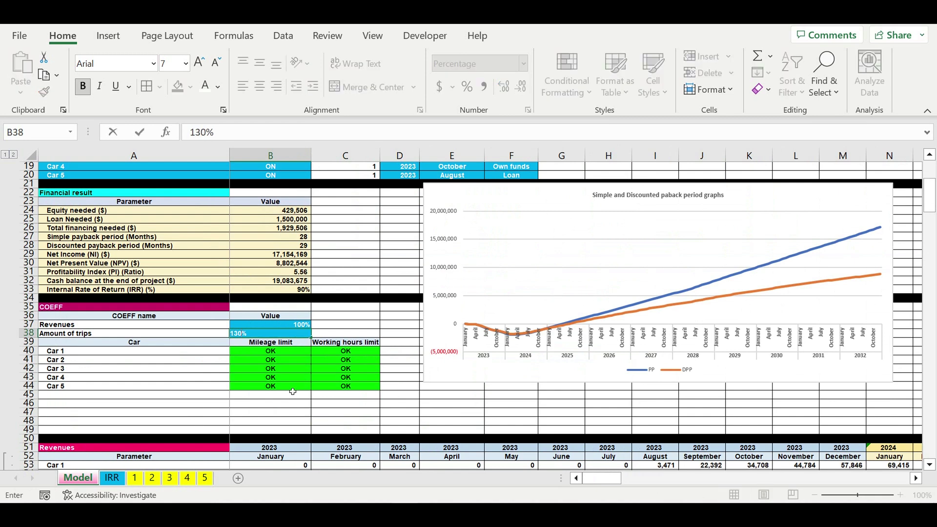
click(271, 342)
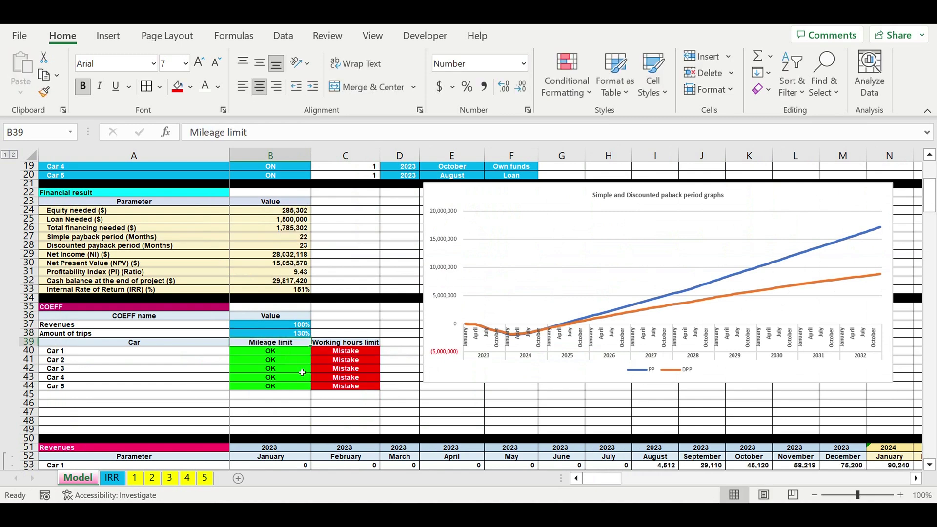
Examine the mileage and working hours limit checks on the Model sheet and the limits and usage percentages behind them on sheet 1
click(309, 421)
drag(267, 346, 272, 385)
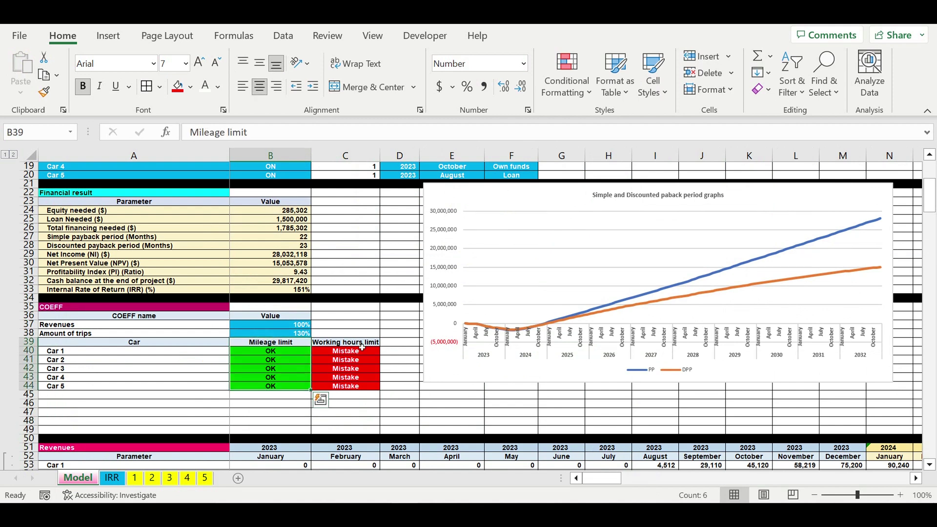
drag(356, 345, 366, 379)
click(135, 480)
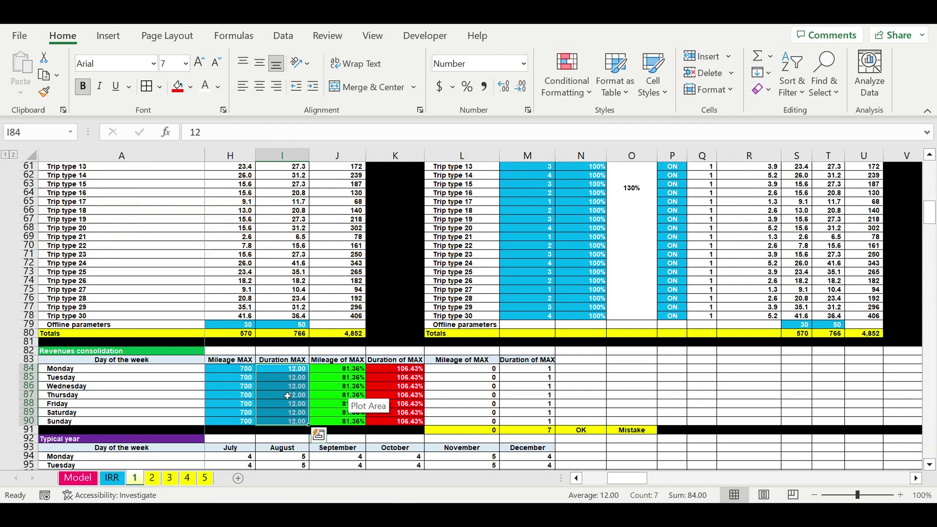
click(345, 371)
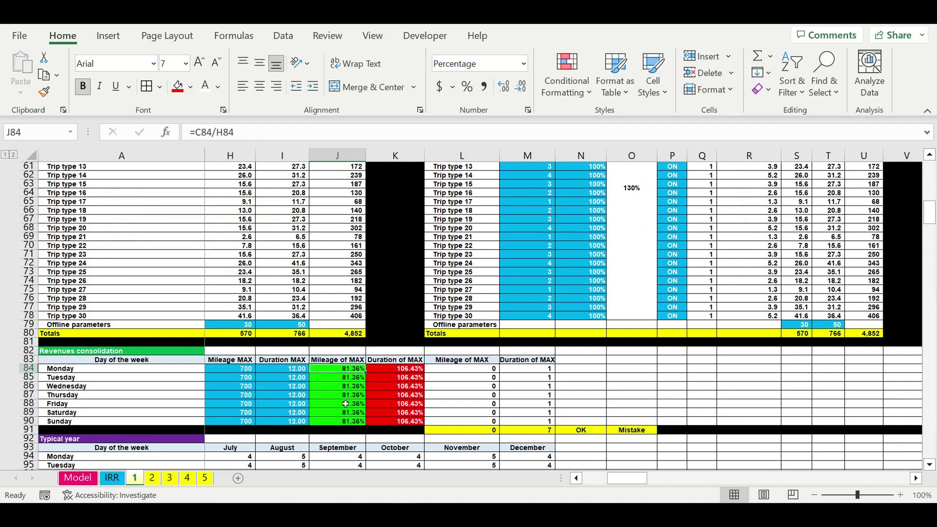
click(290, 377)
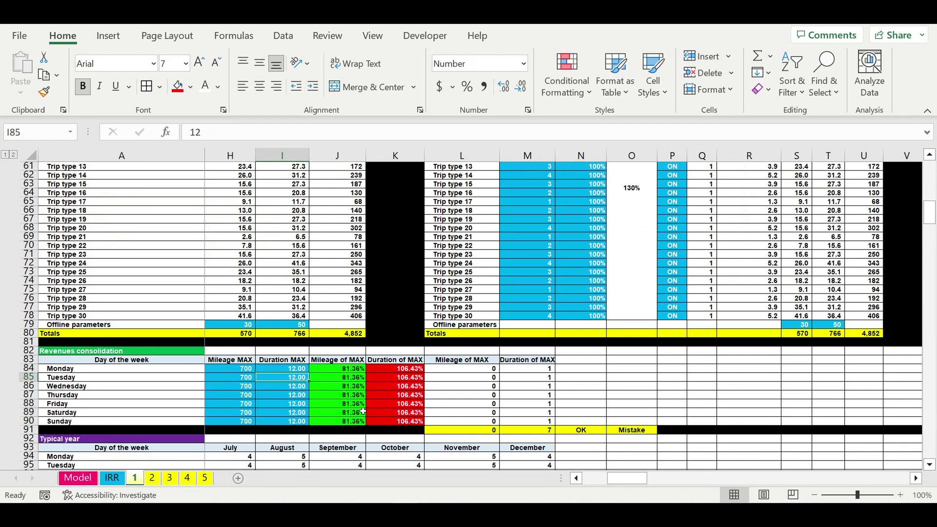
click(402, 370)
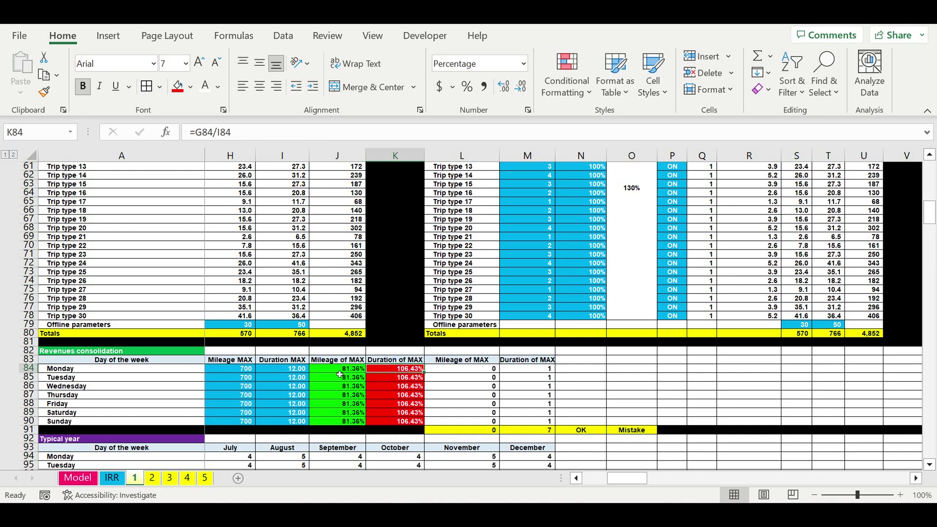
click(291, 370)
click(389, 370)
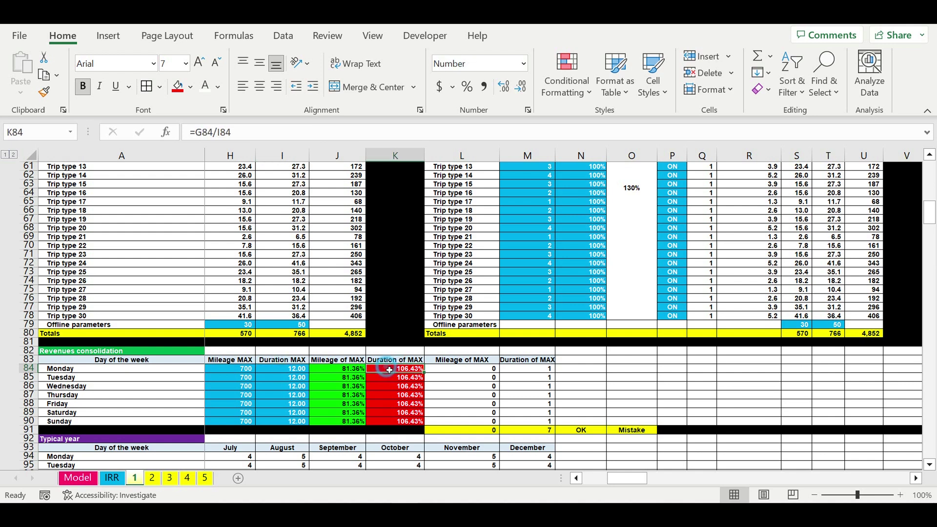
Set the Amount of trips coefficient on the Model sheet to 125% and check the mileage and duration usage percentages on sheet 1
click(80, 478)
click(280, 336)
text(125)
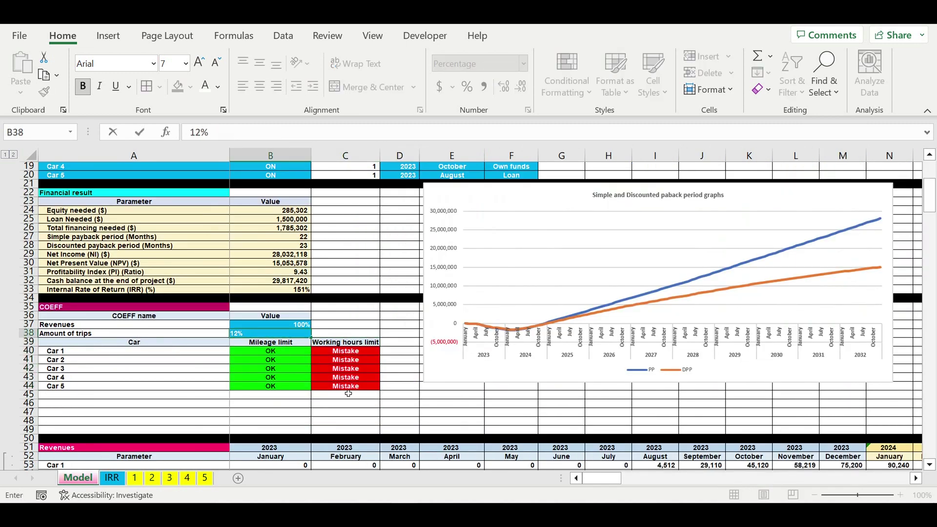
click(294, 417)
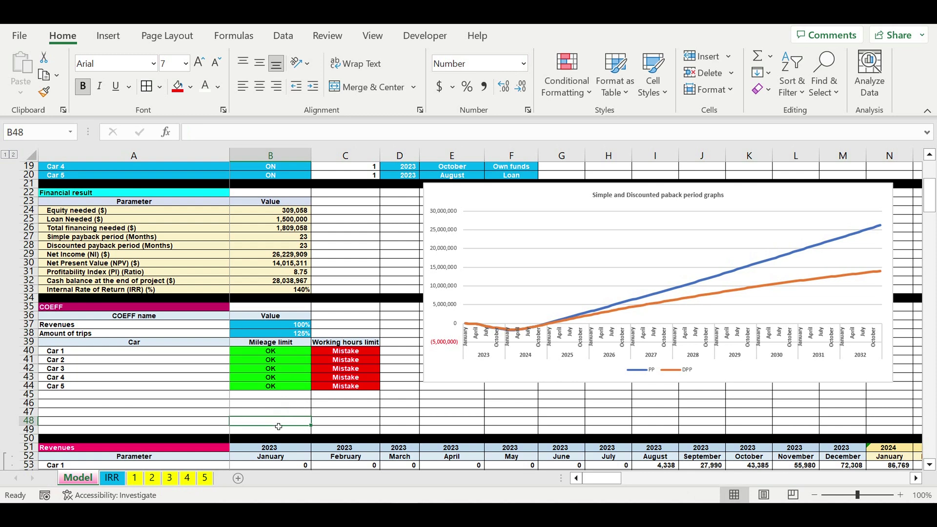
click(135, 478)
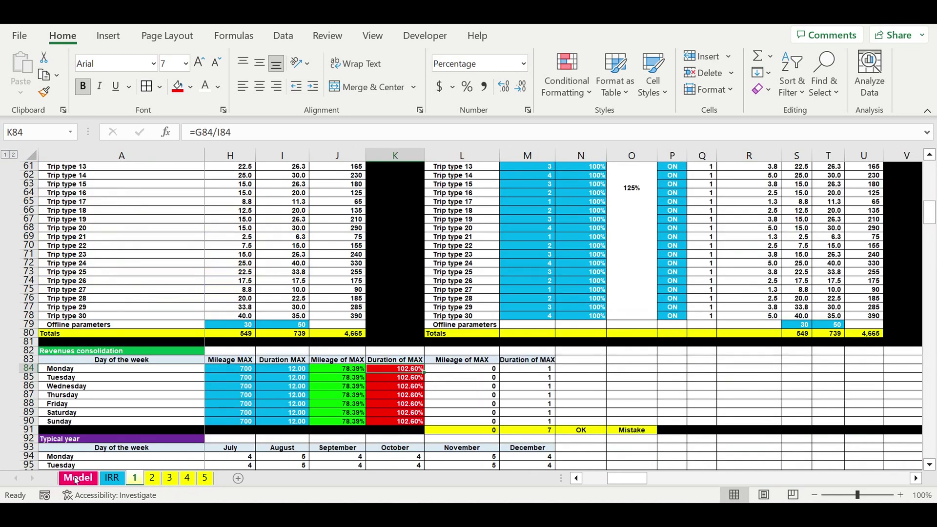
key(ctrl+Page_Up)
key(ctrl+Page_Up)
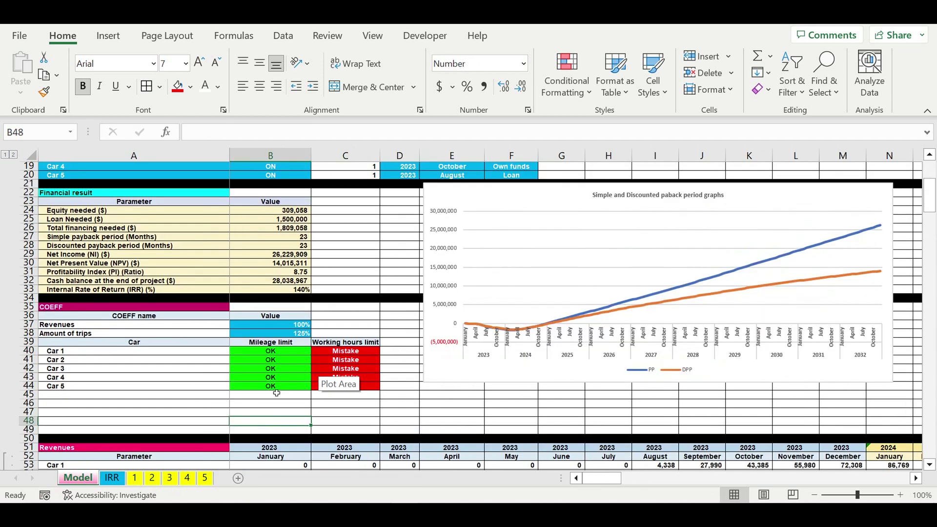
Set the Amount of trips coefficient in B38 to 110% and review the mileage and working hours limit checks for all five cars
click(283, 336)
text(11)
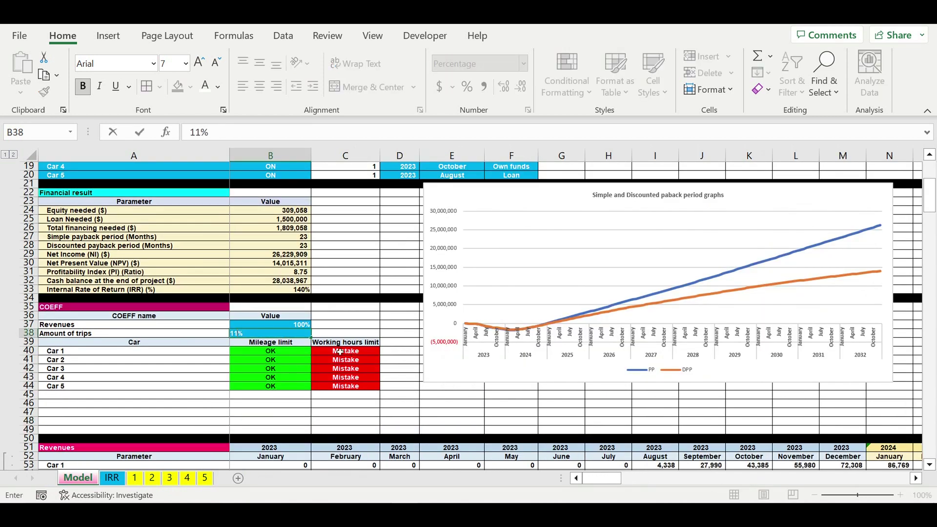
text(0)
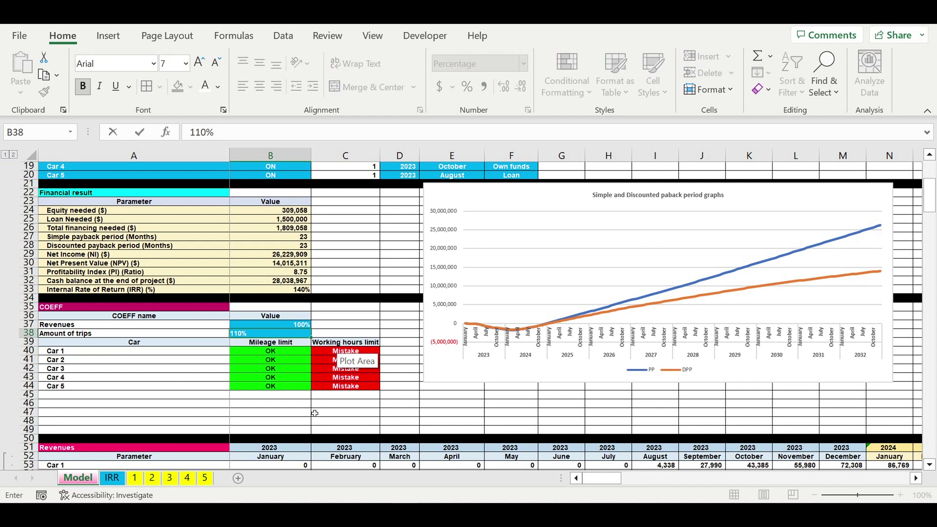
click(333, 414)
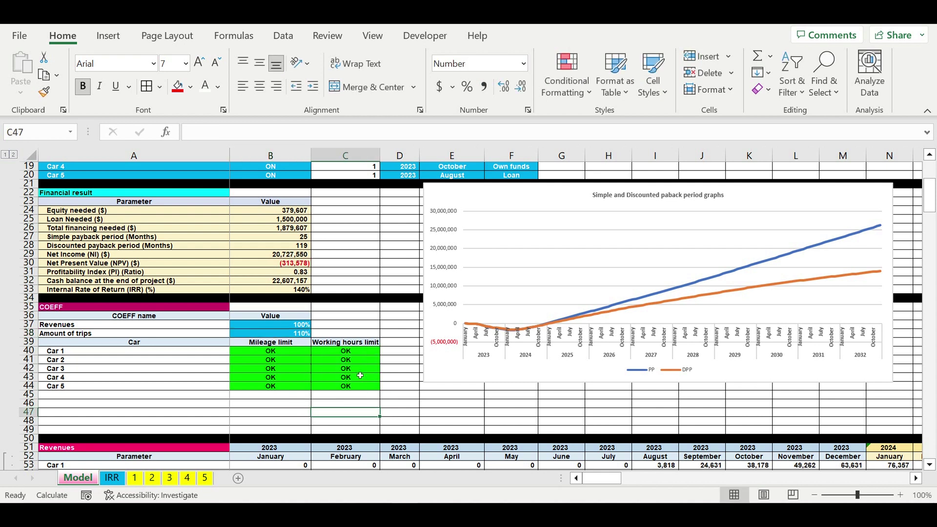
click(392, 361)
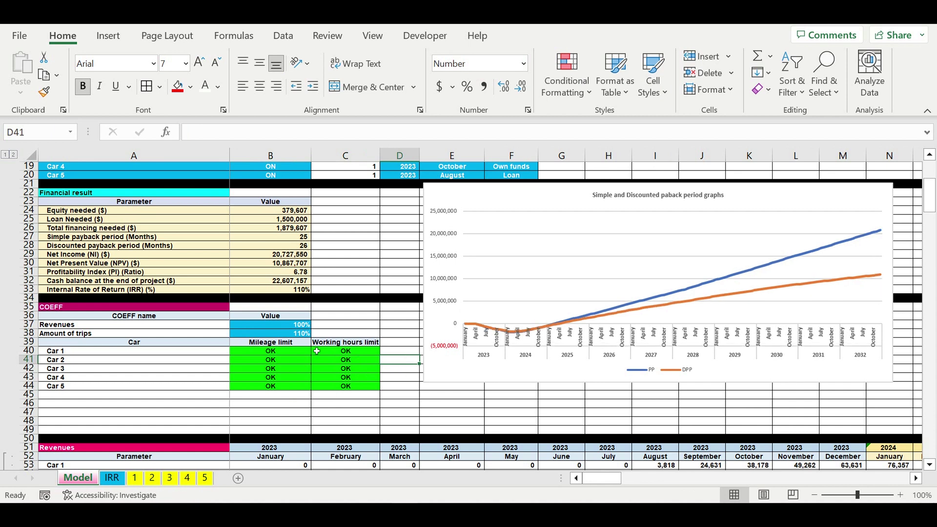
drag(270, 354, 348, 387)
click(360, 406)
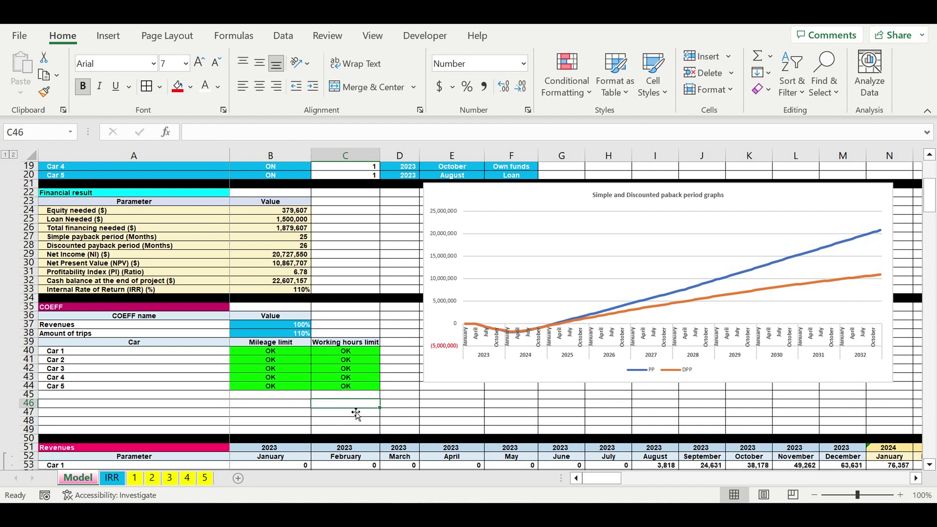
Indent the Revenues and Amount of trips labels in A37:A38 of the COEFF section by one level
click(291, 337)
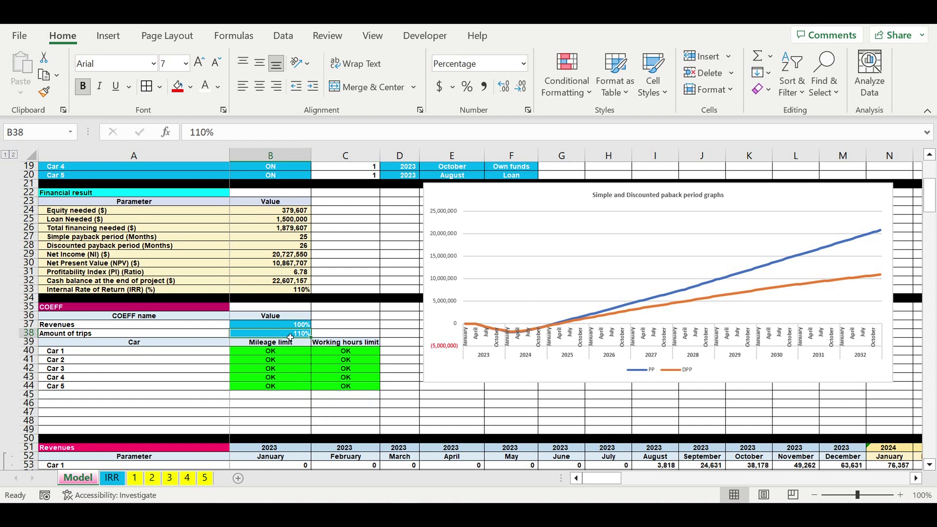
drag(218, 325, 218, 333)
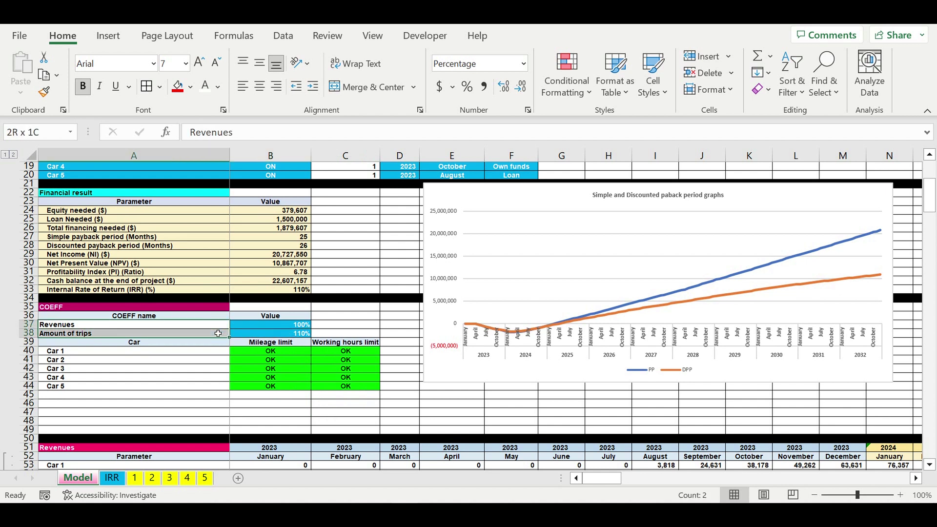
click(313, 86)
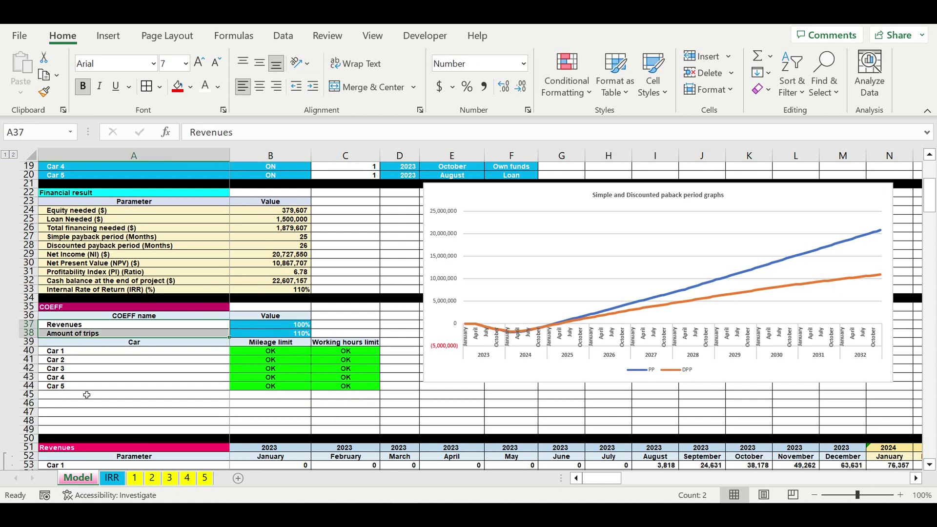
click(203, 397)
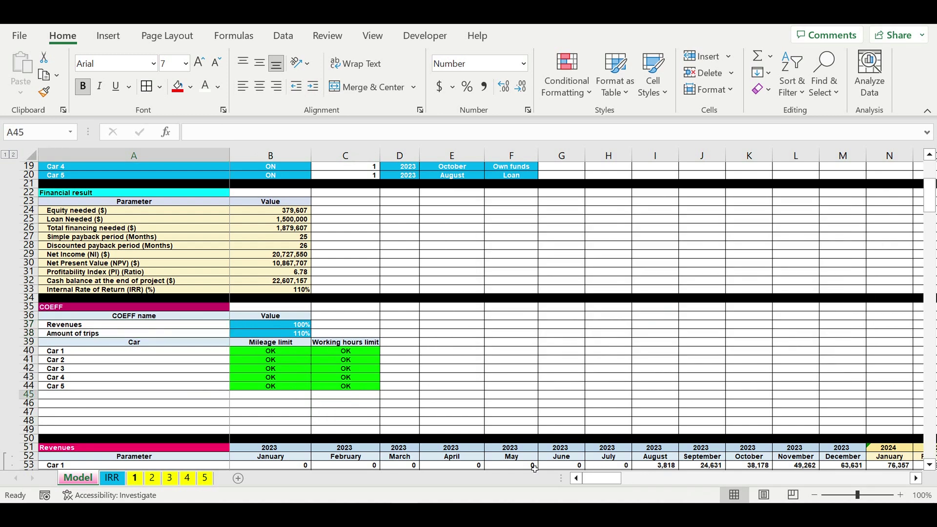
Locate the Periodic dealership maintenance COEFF and Parts costs COEFF rows on sheet 1, and return to the Model sheet
click(135, 480)
drag(644, 479, 479, 483)
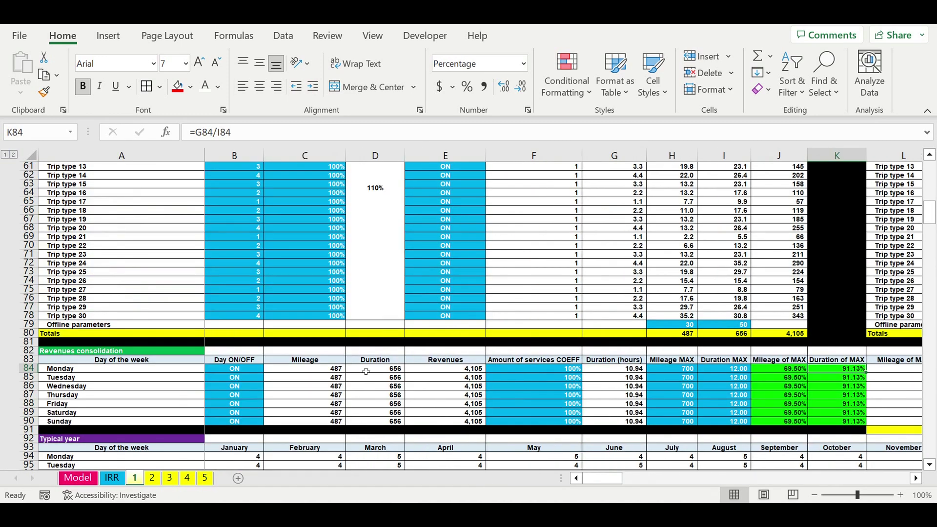
scroll(421, 313, down, 20)
scroll(422, 312, down, 4)
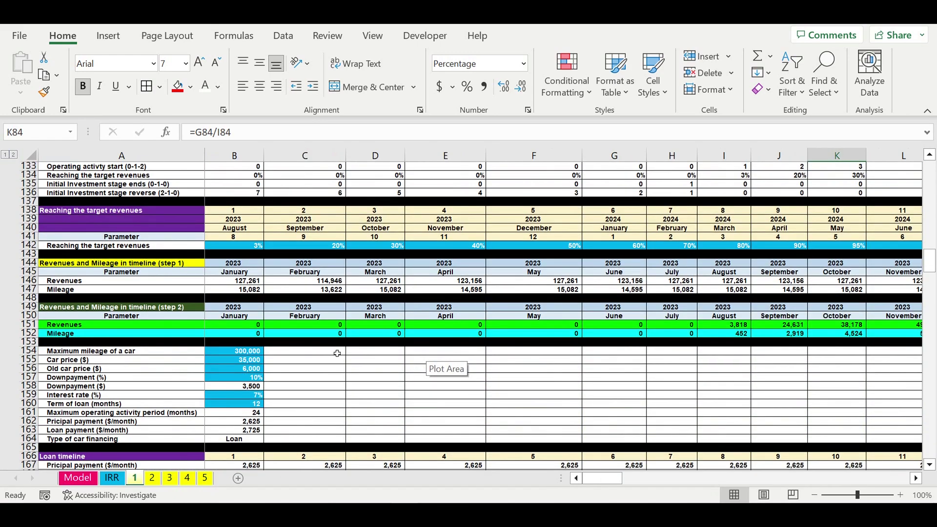
scroll(337, 353, down, 12)
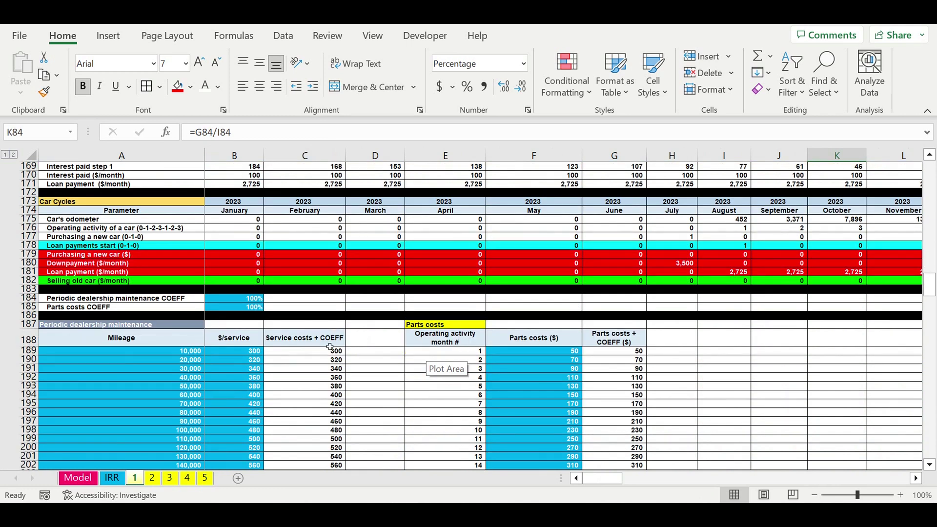
click(118, 301)
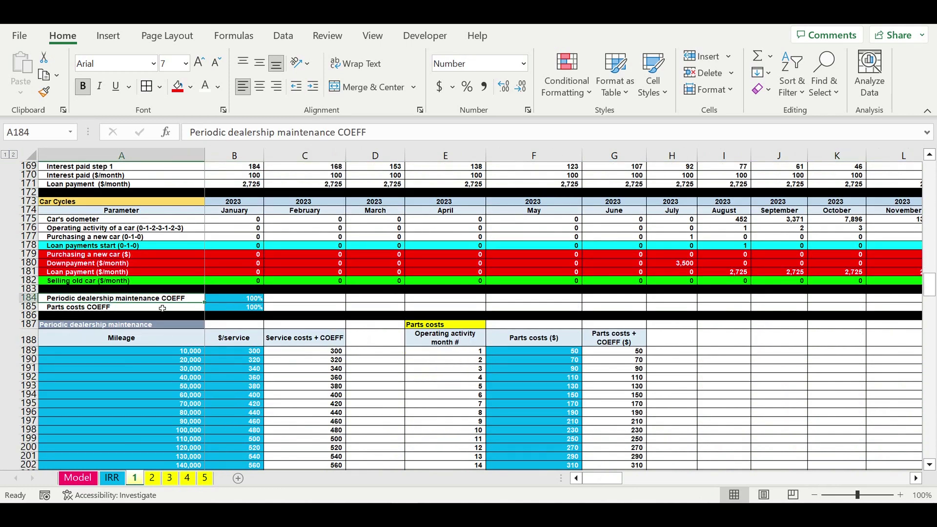
drag(184, 299, 217, 308)
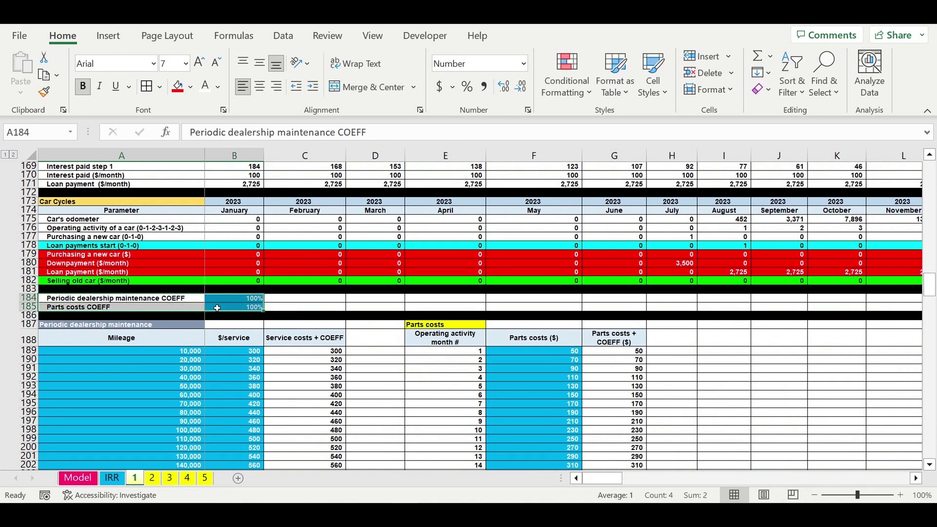
key(ctrl+q)
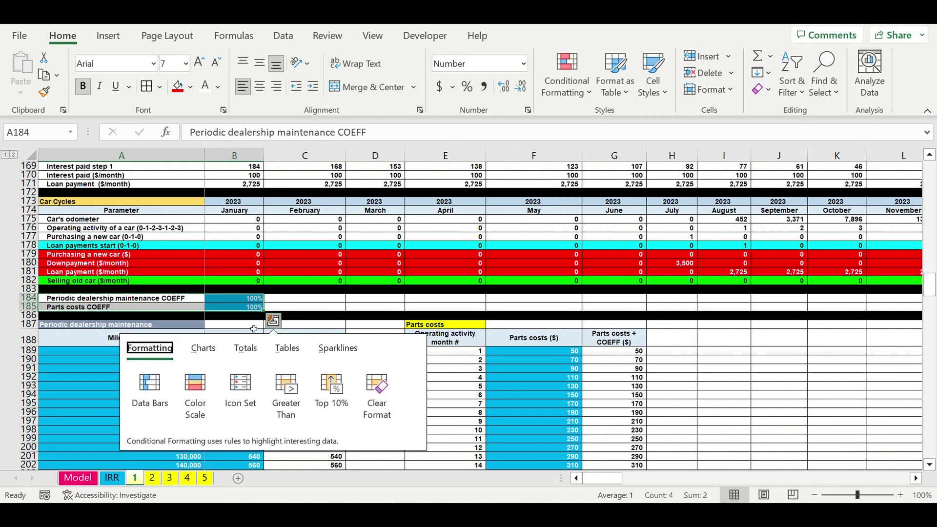
click(430, 324)
click(73, 478)
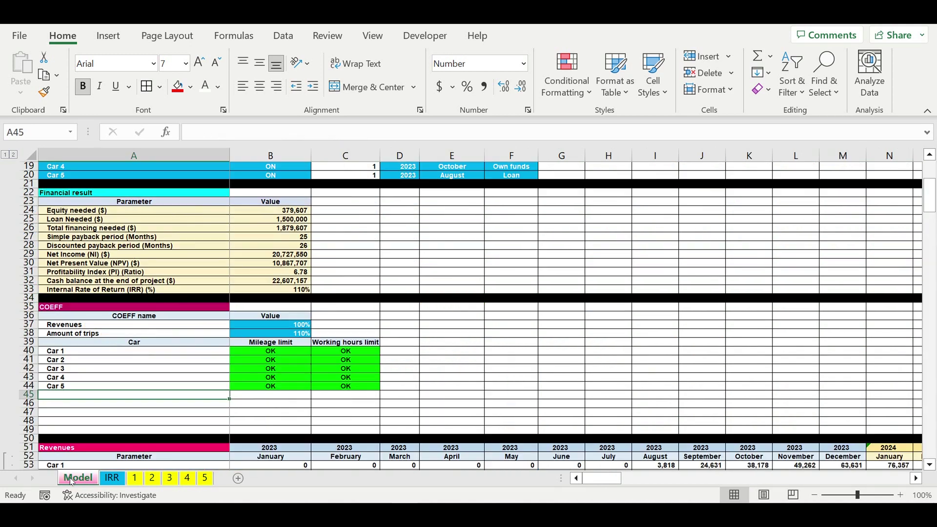
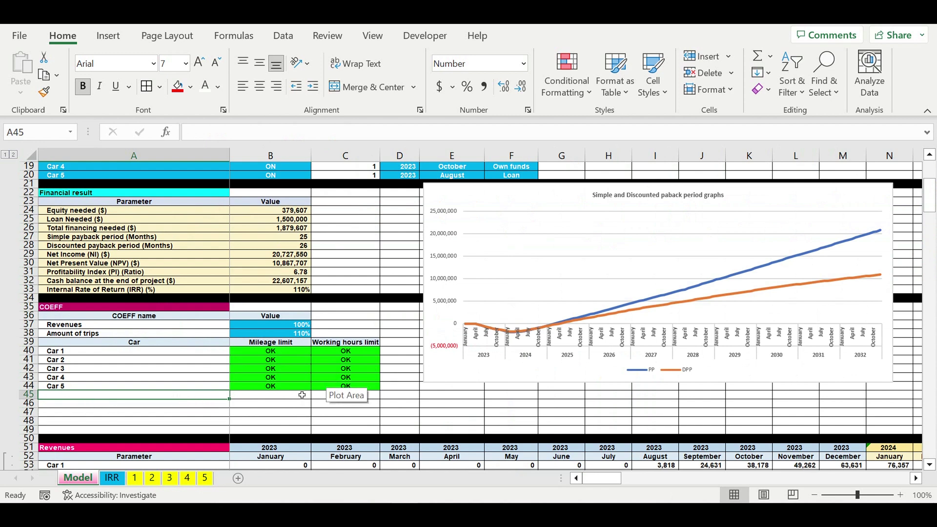
Copy the Periodic dealership maintenance COEFF and Parts costs COEFF rows (A184:B185) from sheet 1 to A45 on the Model sheet
click(136, 479)
click(228, 378)
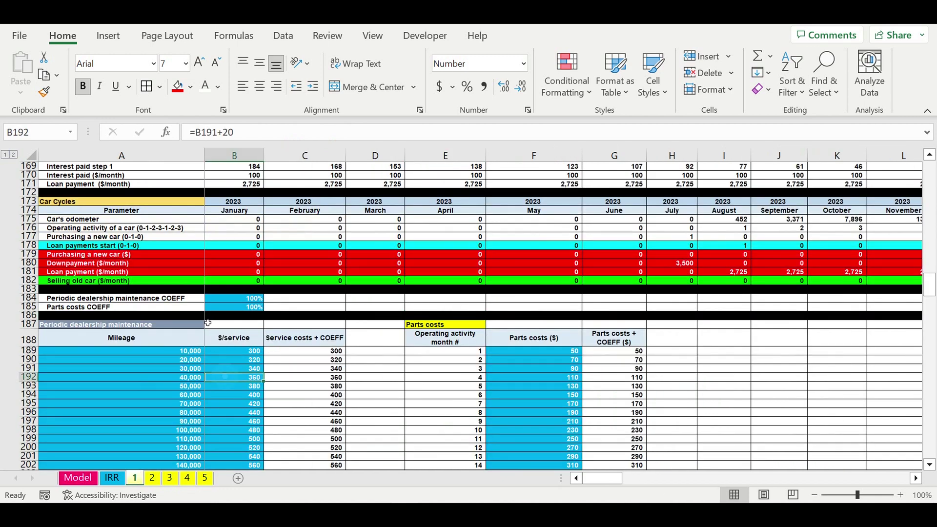
drag(200, 300, 223, 308)
key(ctrl+c)
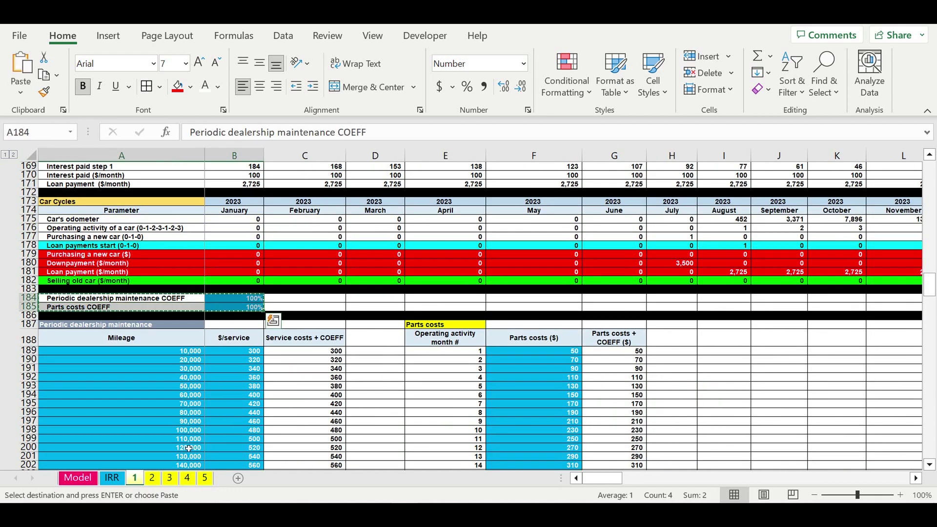
click(79, 477)
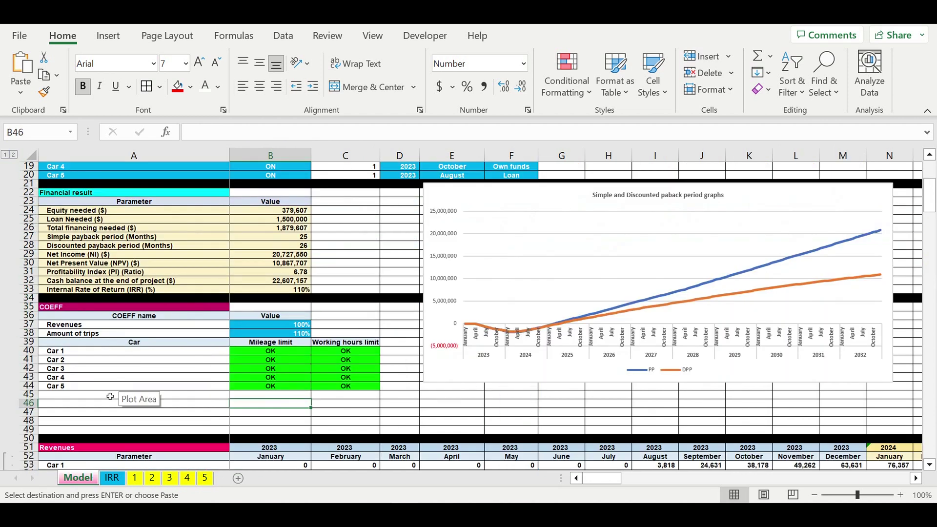
click(93, 399)
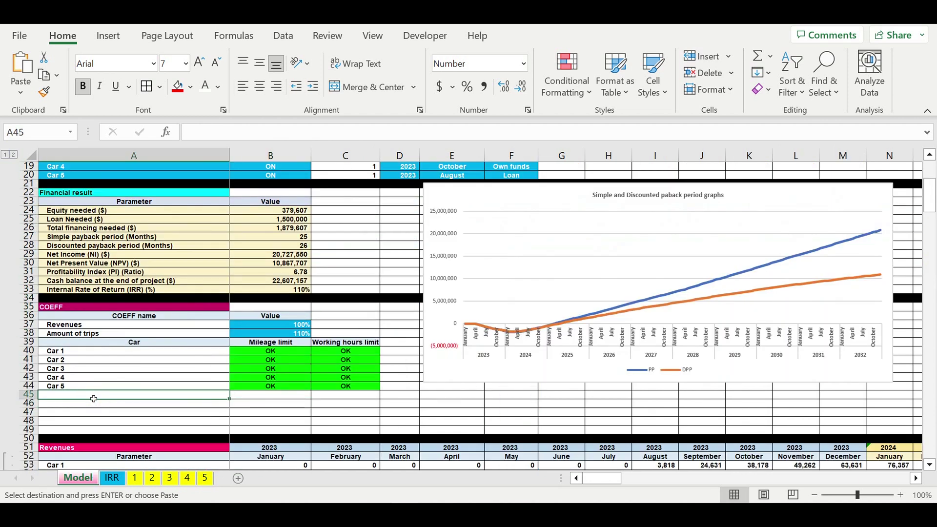
key(ctrl+v)
click(360, 415)
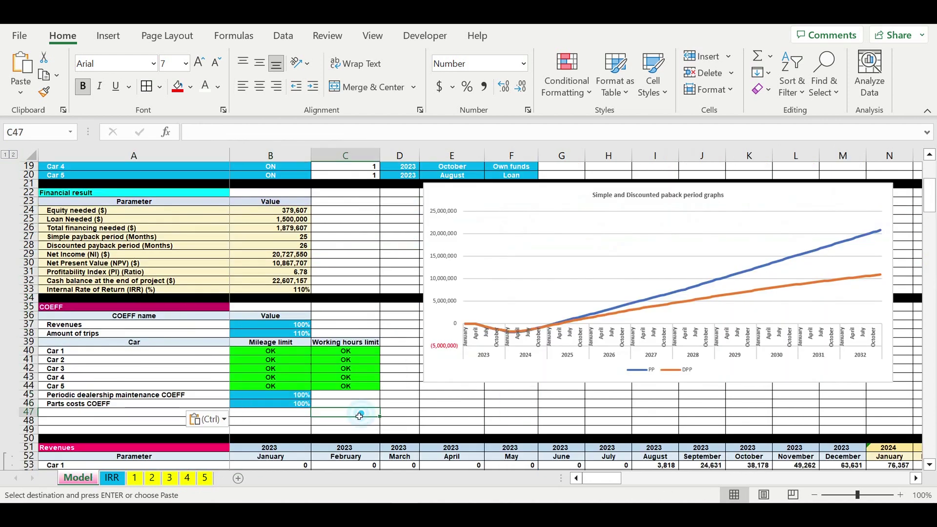
Set the Amount of trips coefficient in B38 on the Model sheet to 100%
click(288, 335)
text(110)
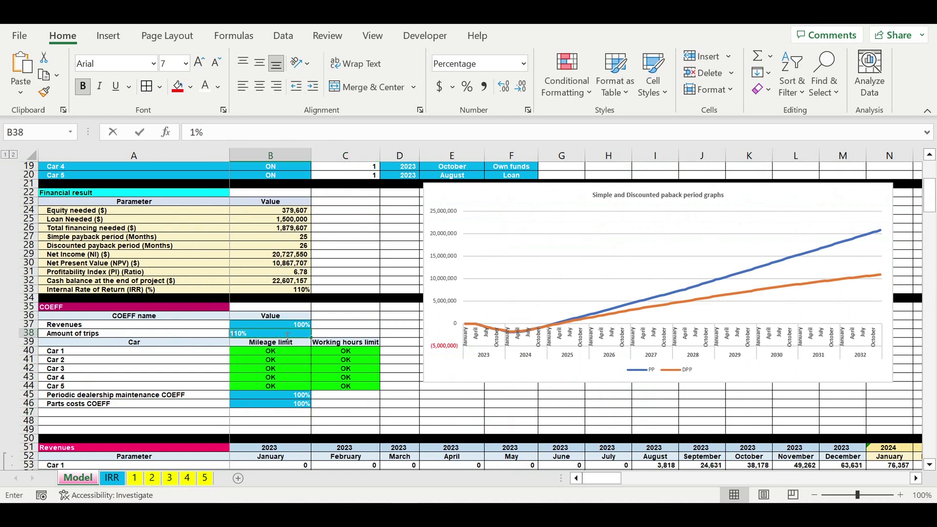
text(00)
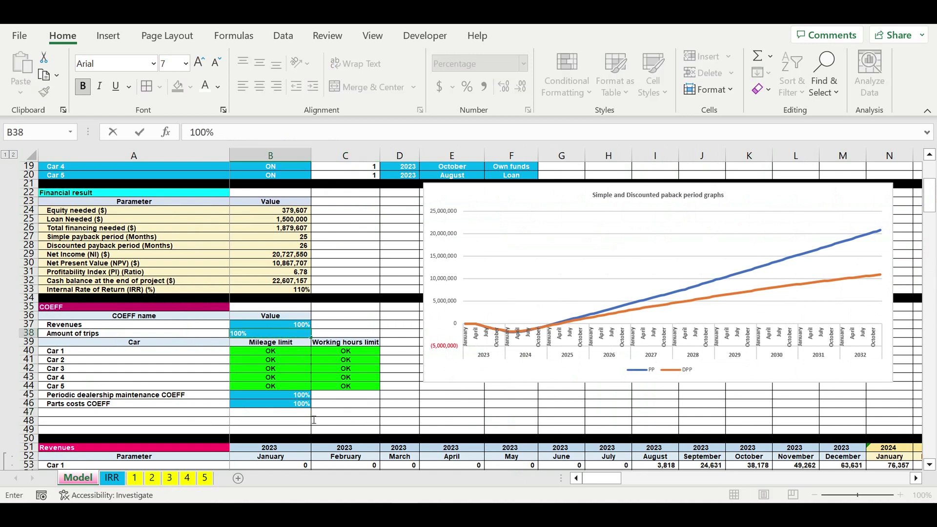
key(Return)
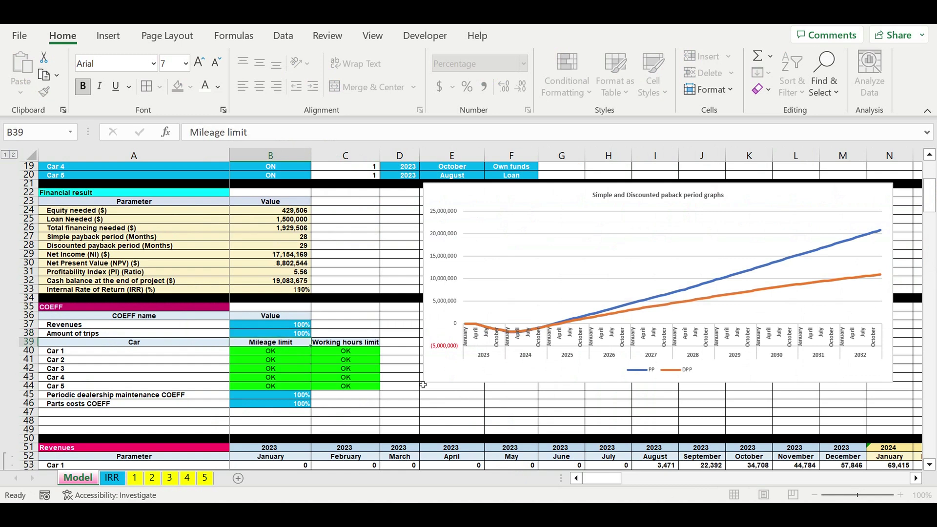
click(400, 415)
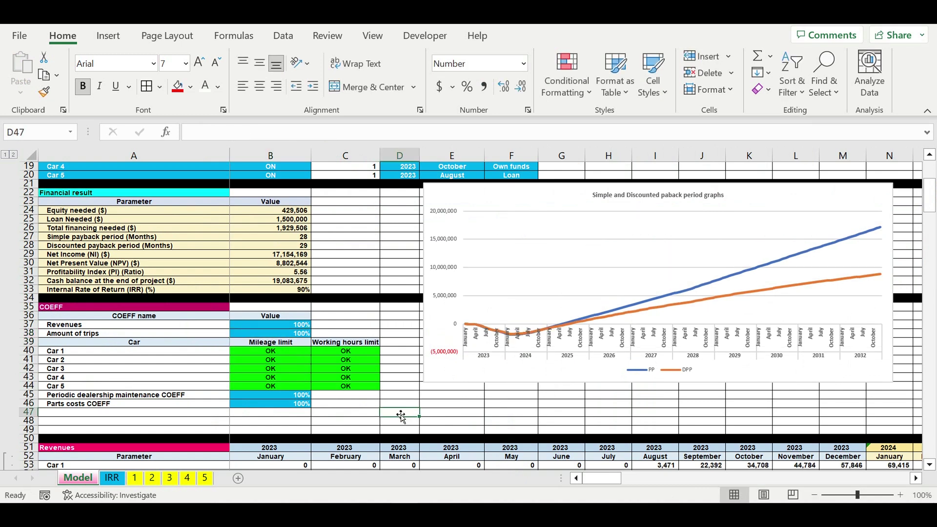
Examine the Periodic dealership maintenance and Parts costs tables and the Service costs + COEFF formula on sheets 1 and 2
click(107, 419)
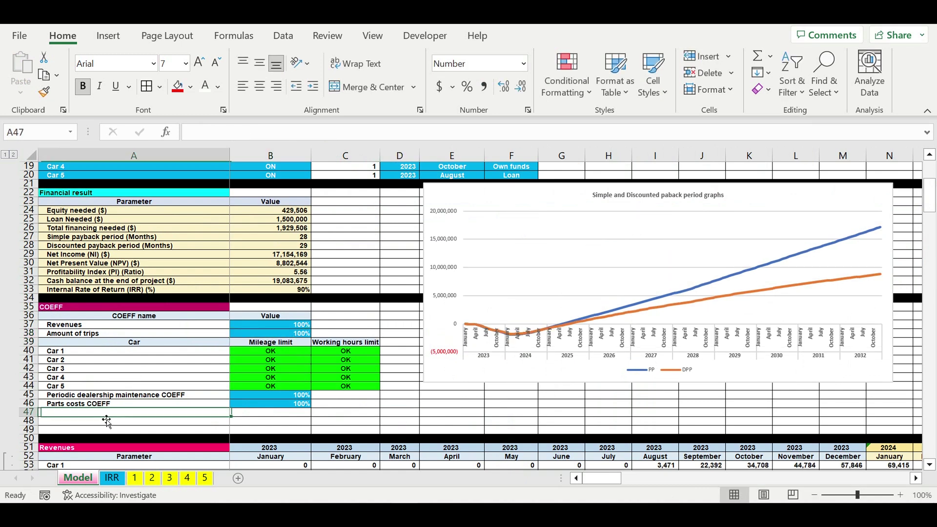
click(137, 479)
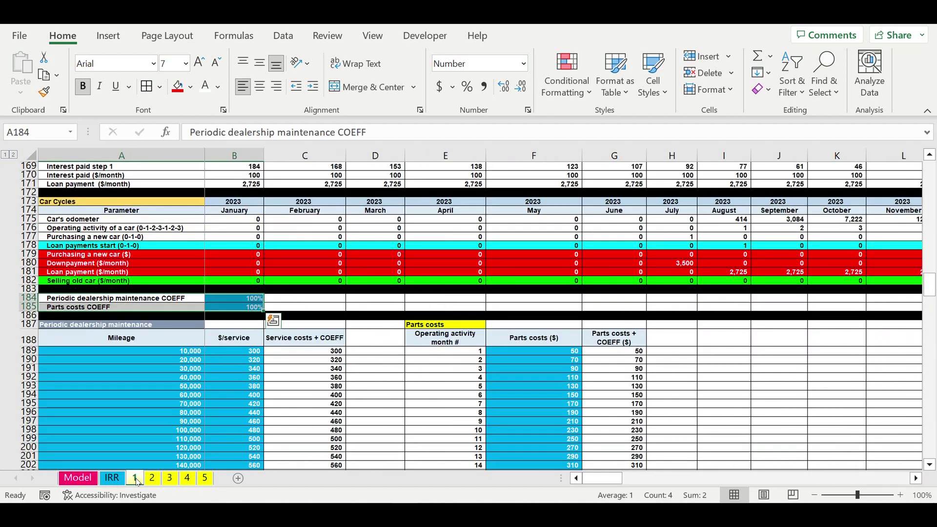
scroll(426, 377, down, 2)
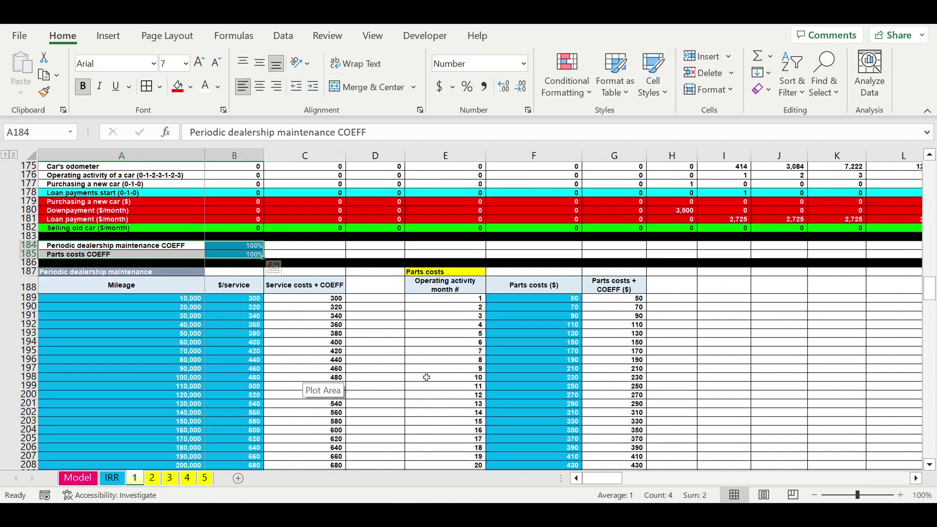
click(419, 360)
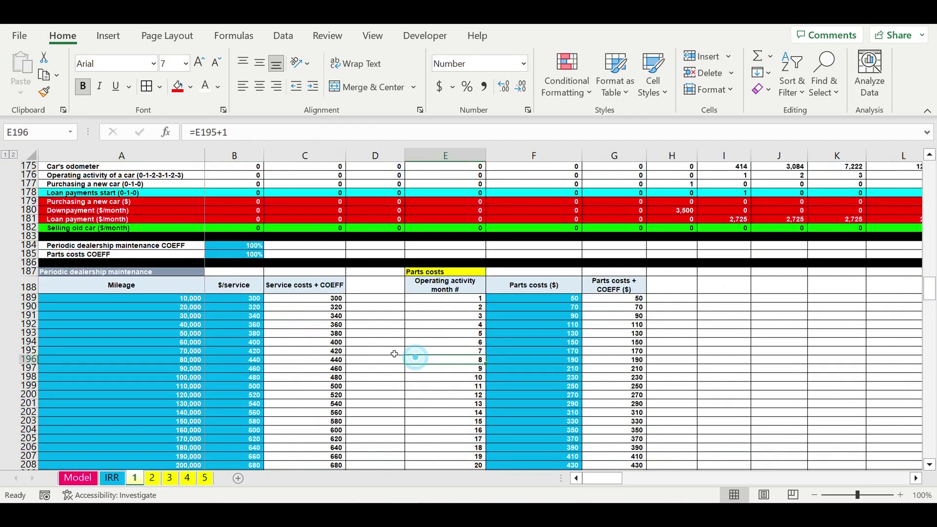
click(324, 299)
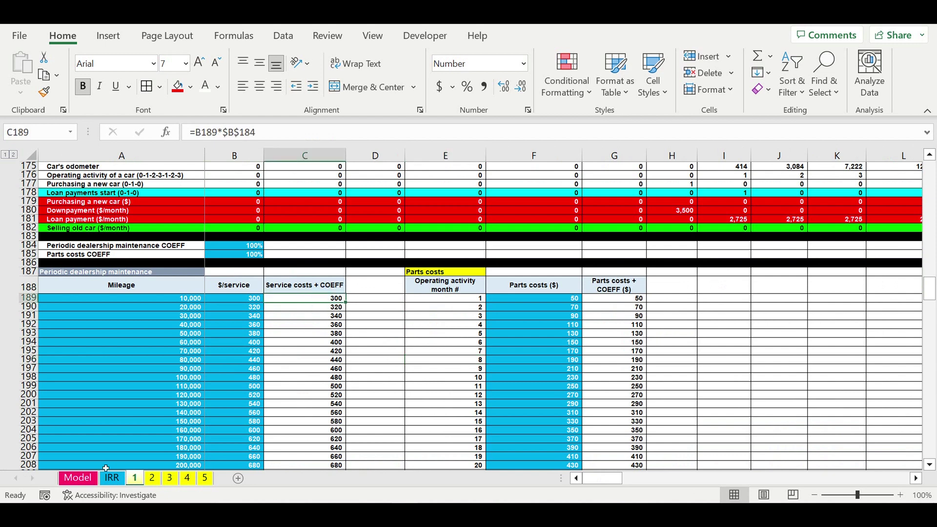
click(153, 477)
scroll(191, 430, down, 1)
scroll(191, 430, down, 20)
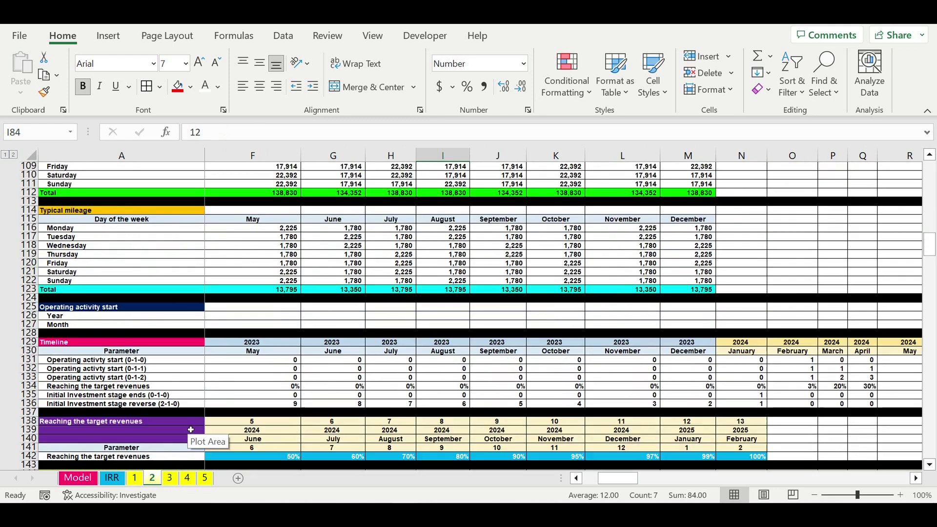
scroll(191, 416, down, 9)
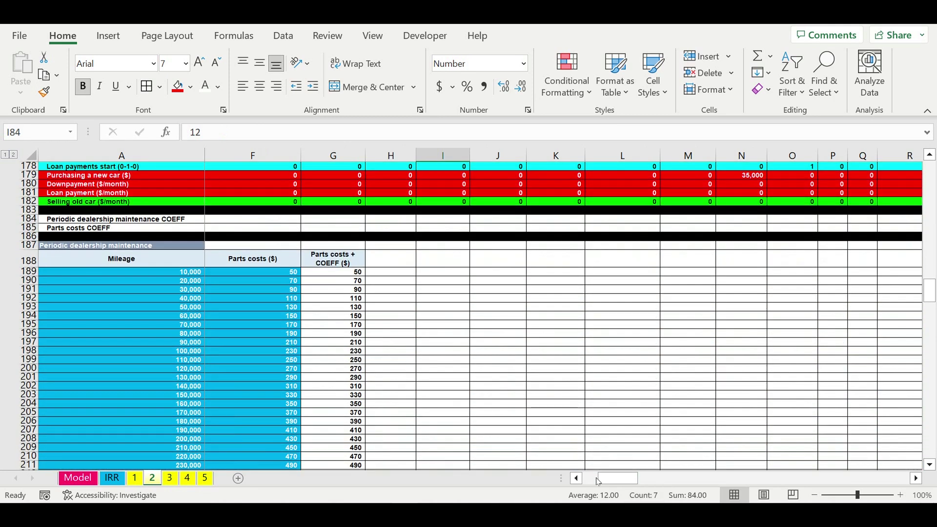
drag(598, 479, 369, 355)
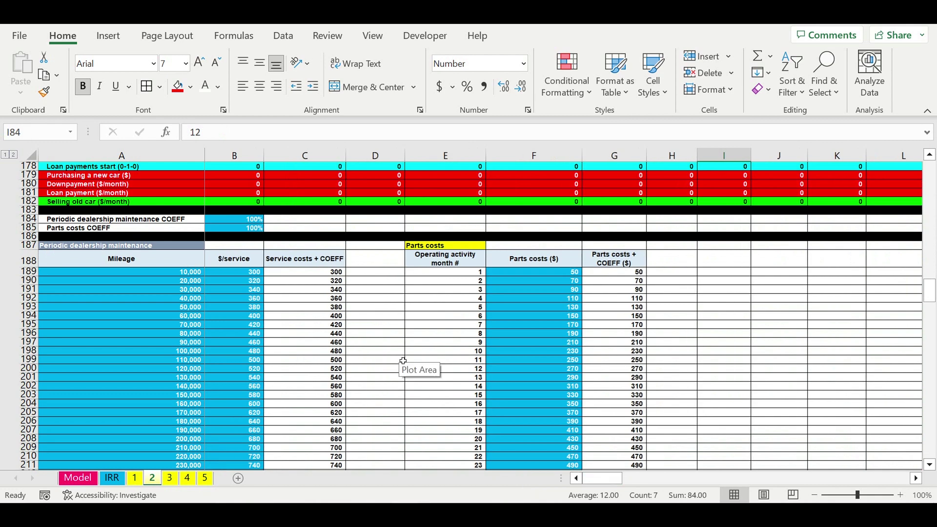
click(383, 360)
Locate the Periodic dealership maintenance and Parts costs tables below rows 184:185 on sheets 3 and 4
click(166, 481)
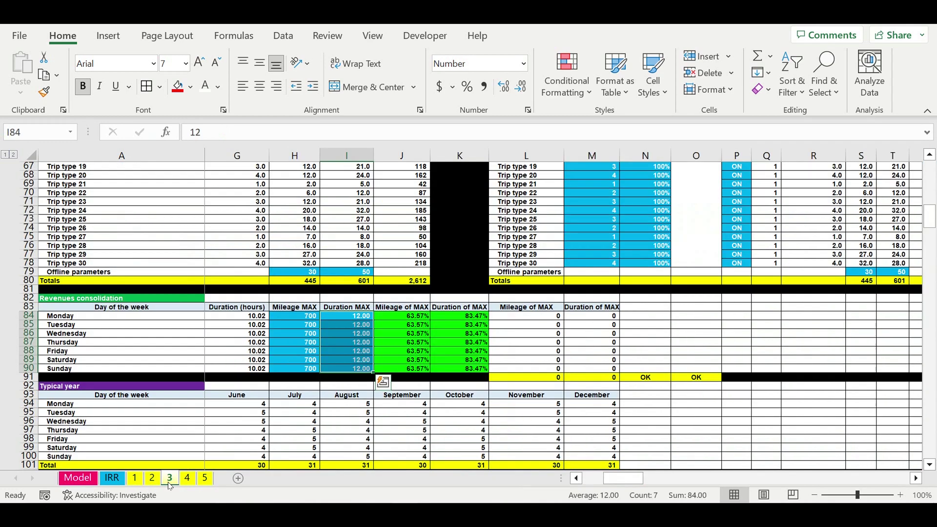
scroll(177, 415, down, 10)
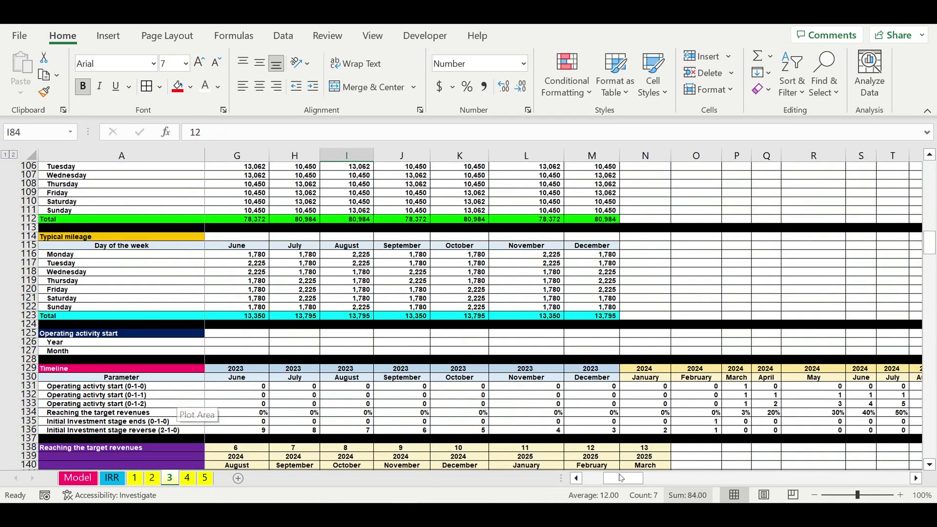
drag(622, 479, 513, 484)
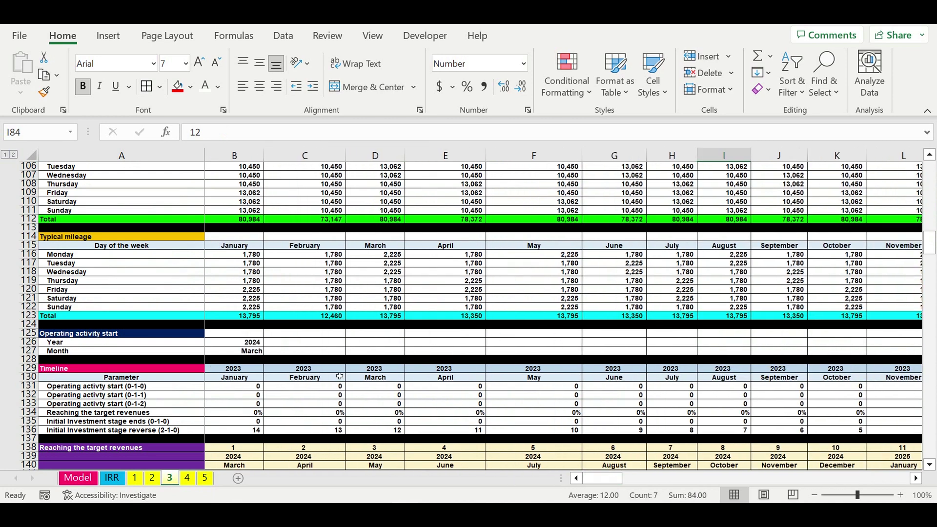
scroll(331, 357, down, 16)
scroll(331, 357, down, 9)
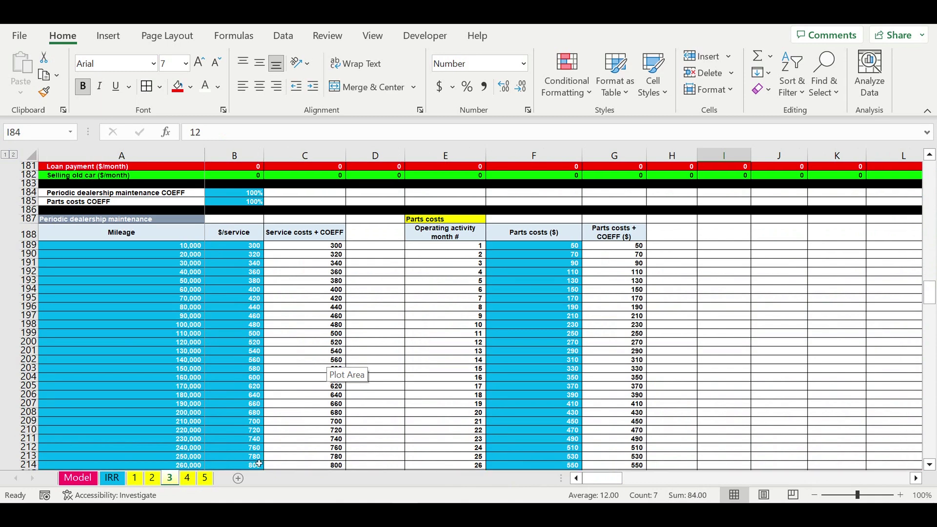
click(188, 478)
drag(630, 481, 586, 481)
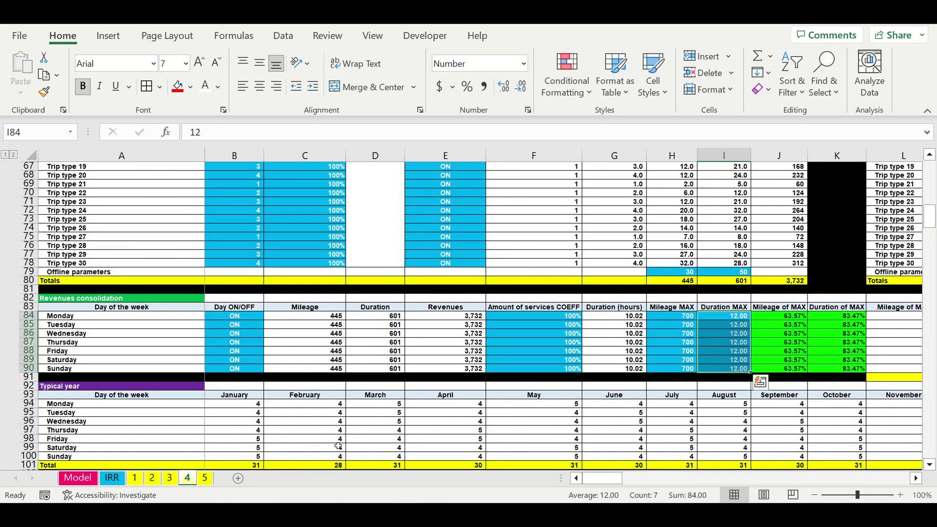
scroll(338, 446, down, 20)
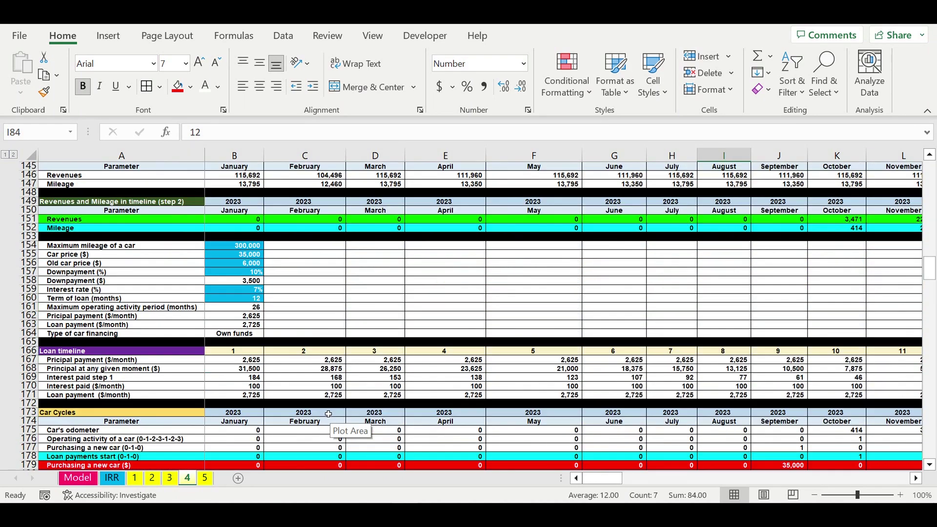
scroll(328, 414, down, 10)
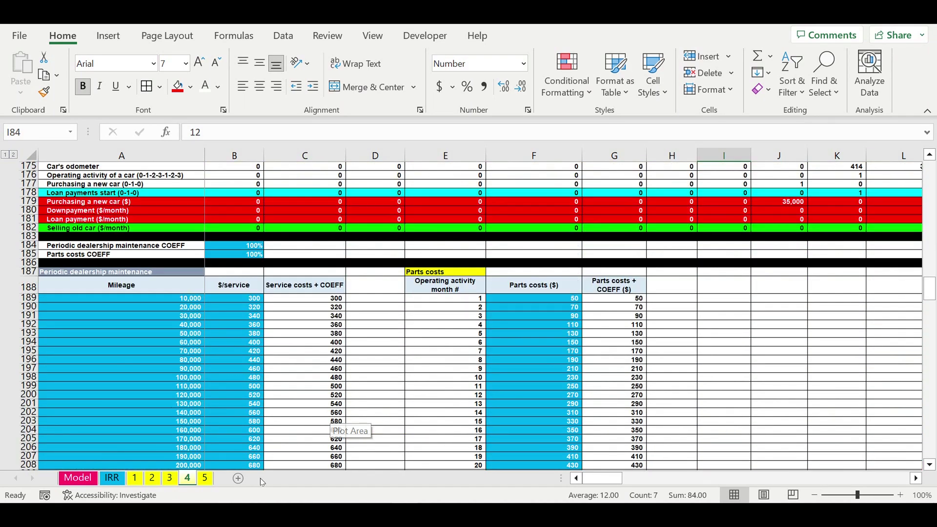
Review the Service costs + COEFF and Parts costs + COEFF columns from row 189 on sheet 5, and return to the Model sheet
click(204, 478)
scroll(274, 412, down, 20)
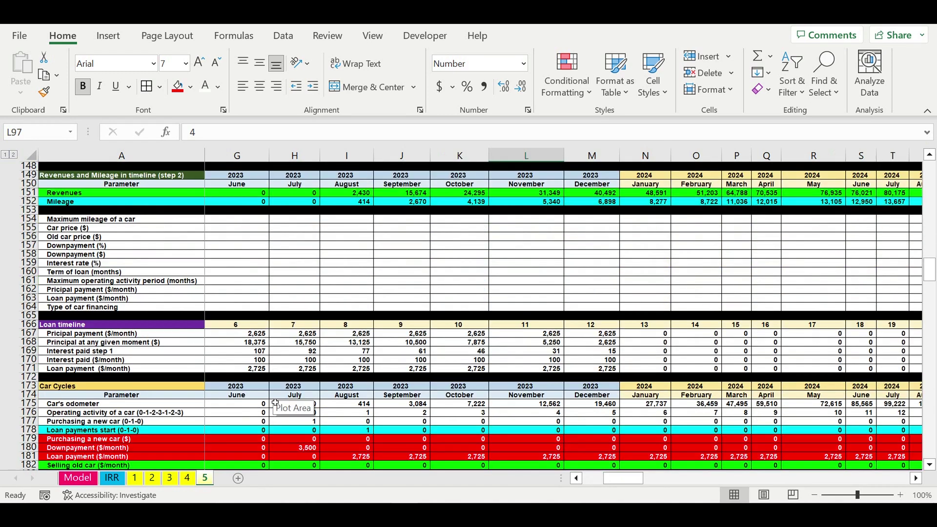
scroll(275, 403, down, 1)
drag(630, 479, 604, 478)
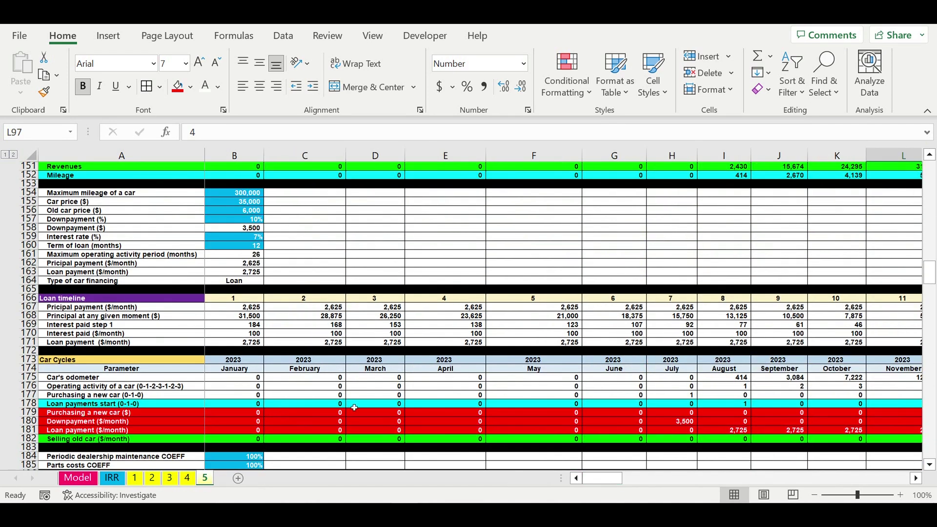
scroll(355, 407, down, 7)
click(365, 372)
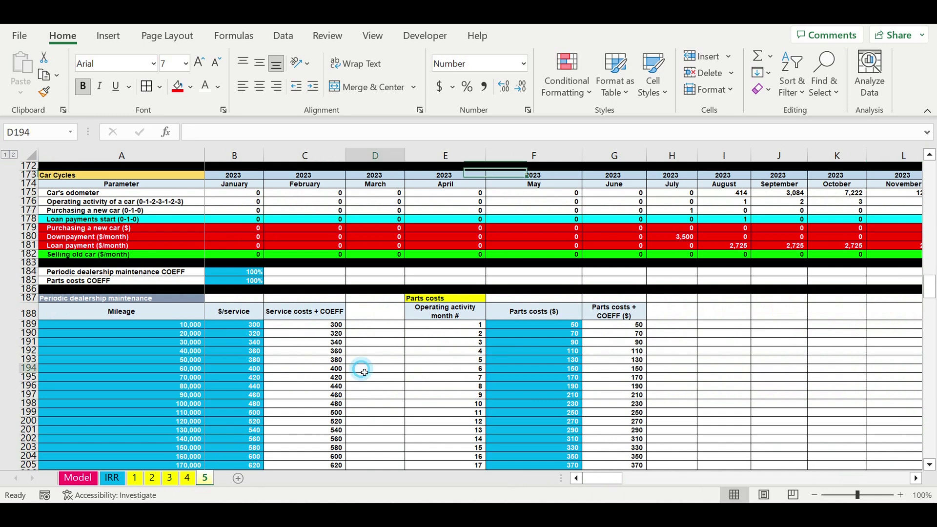
drag(316, 328, 325, 422)
drag(642, 327, 635, 431)
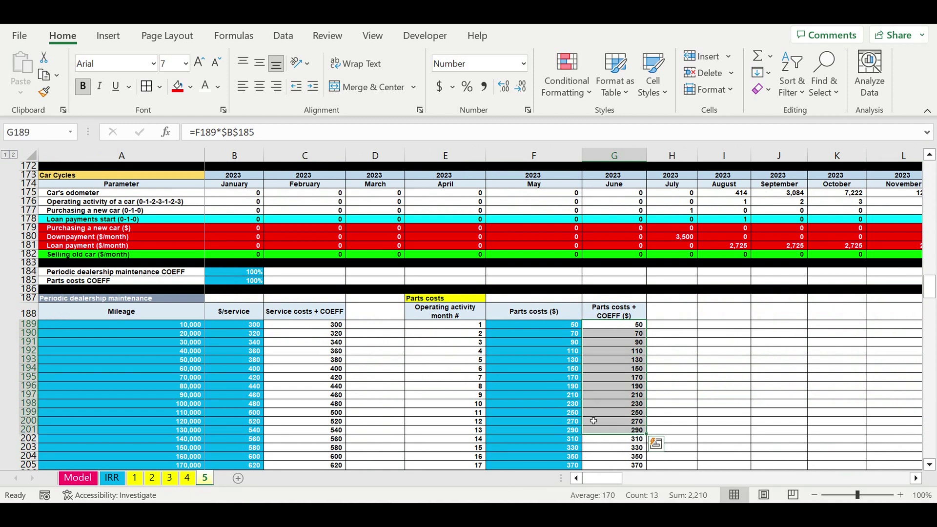
click(84, 479)
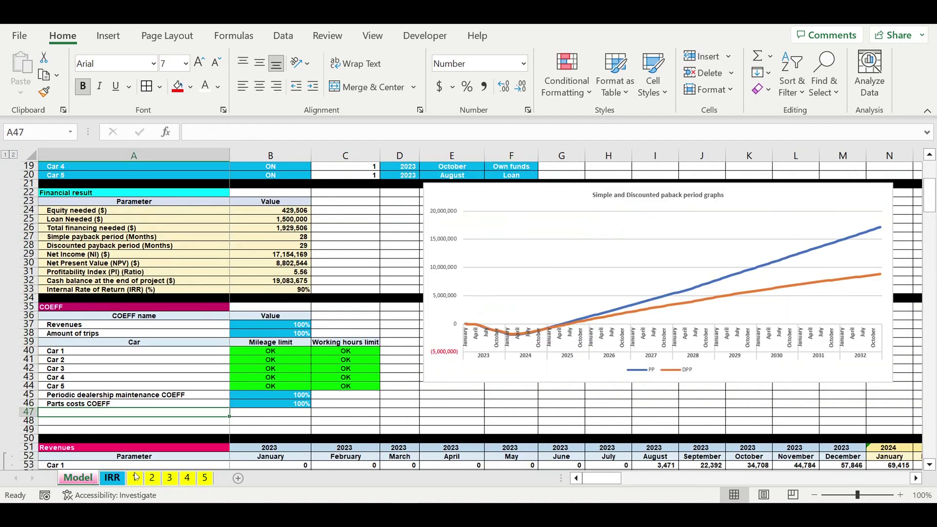
Extend the Service costs + COEFF formula in C189 on sheet 1 to =B189*$B$184*Model!$B$45
click(134, 479)
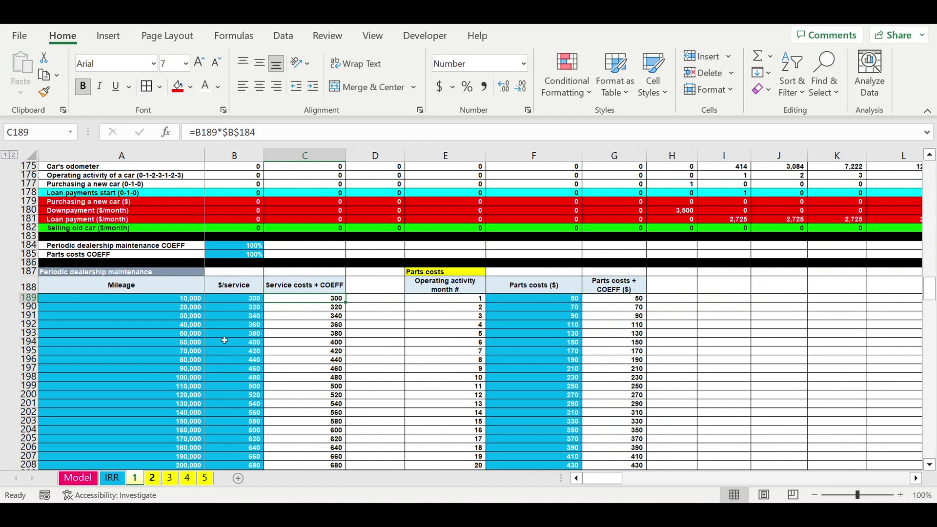
click(291, 136)
text(*)
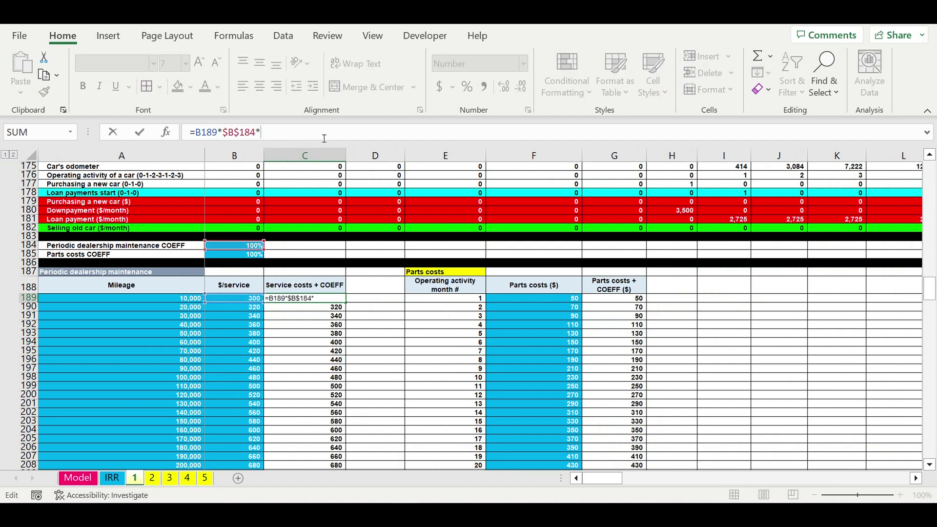
click(81, 484)
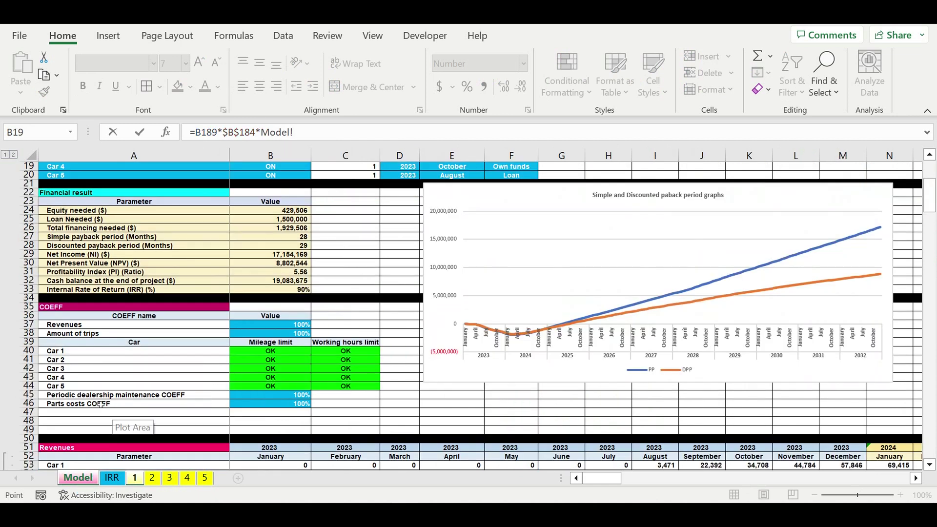
click(284, 398)
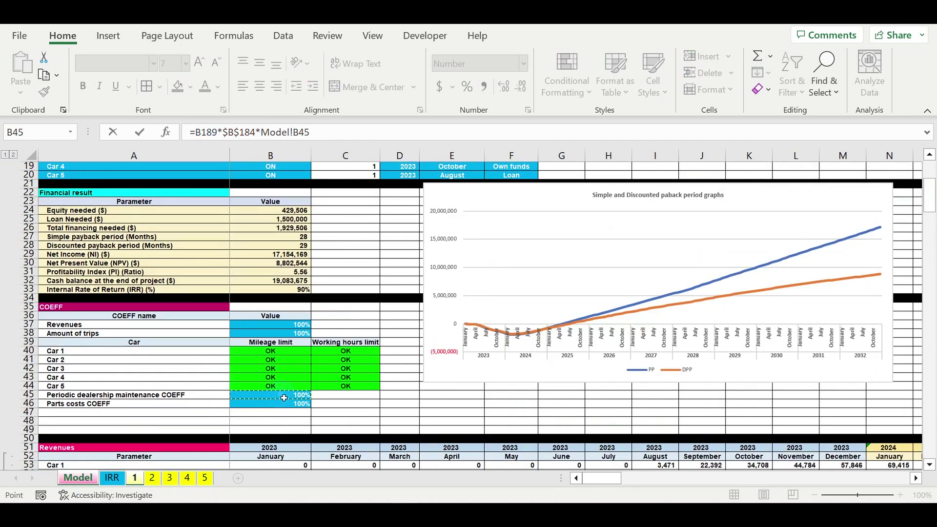
click(294, 132)
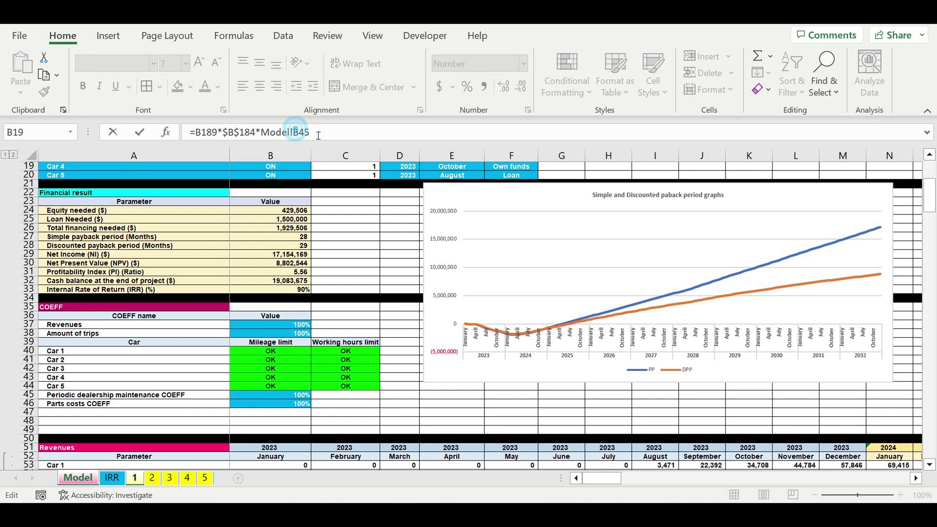
text($B)
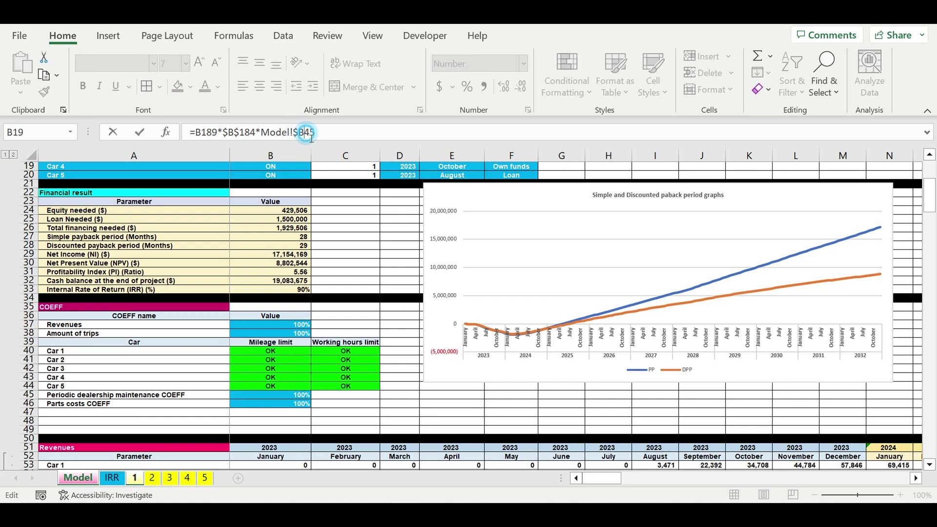
text($)
Copy the *Model!$B$45 part of the C189 formula on sheet 1 for reuse and commit the formula
drag(345, 134, 264, 133)
key(ctrl+c)
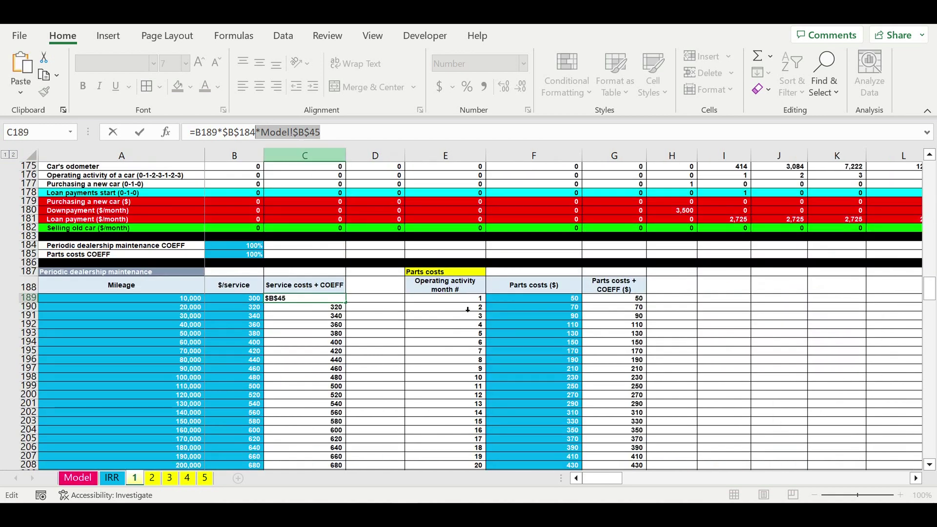
key(Return)
key(Return)
click(324, 301)
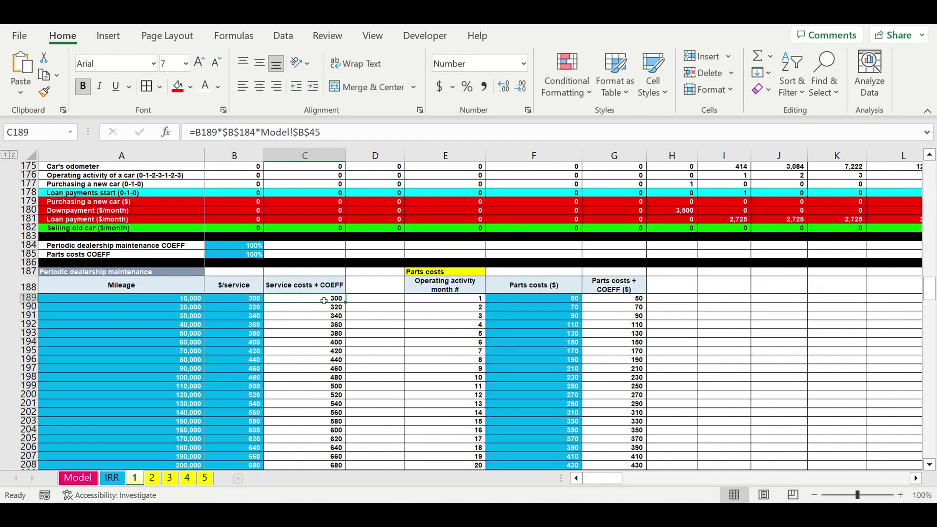
Append the copied *Model!$B$45 multiplier to the Service costs + COEFF formula in C189 on sheet 2
click(154, 481)
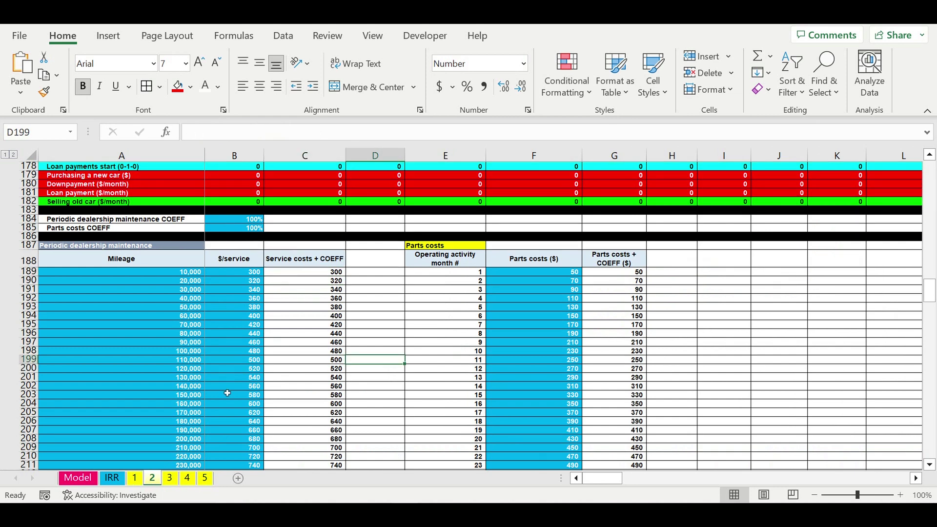
click(323, 274)
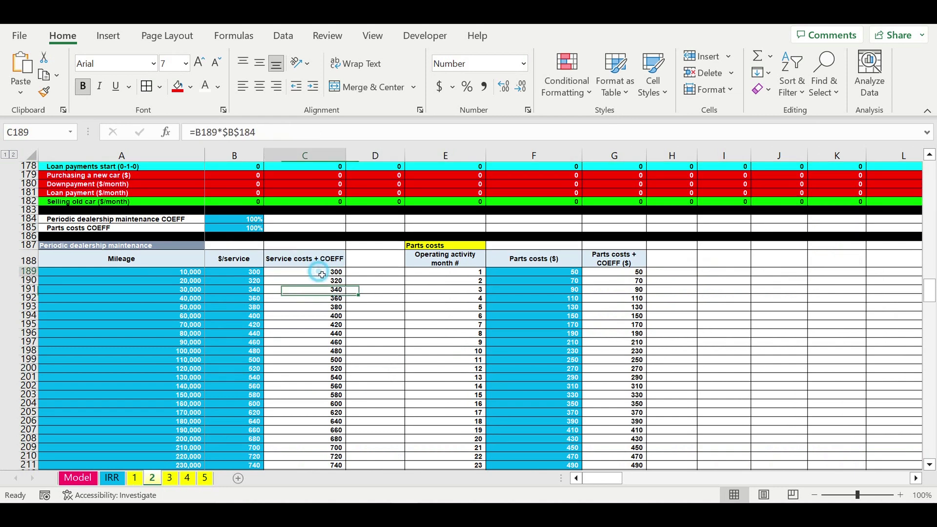
click(271, 136)
key(ctrl+v)
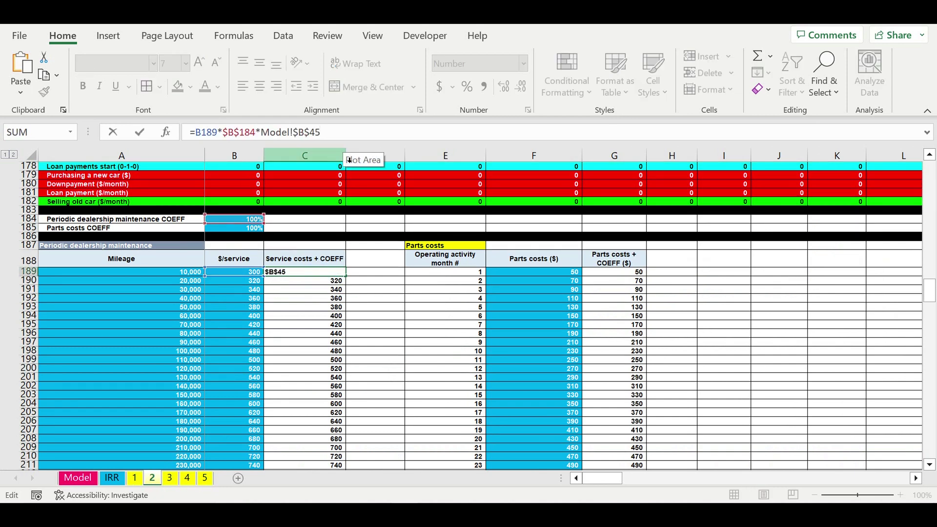
key(Return)
key(Return)
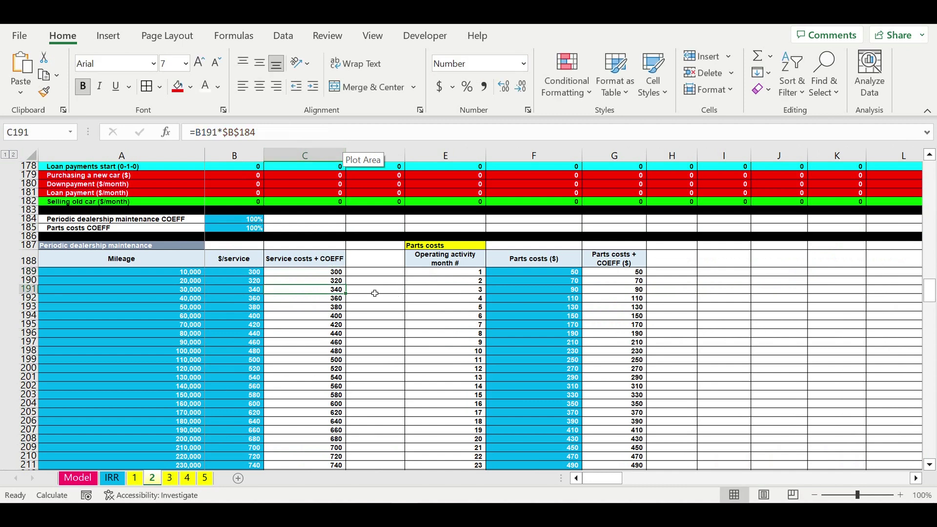
Append the copied *Model!$B$45 multiplier to the Service costs + COEFF formula in C189 on sheet 3
click(171, 478)
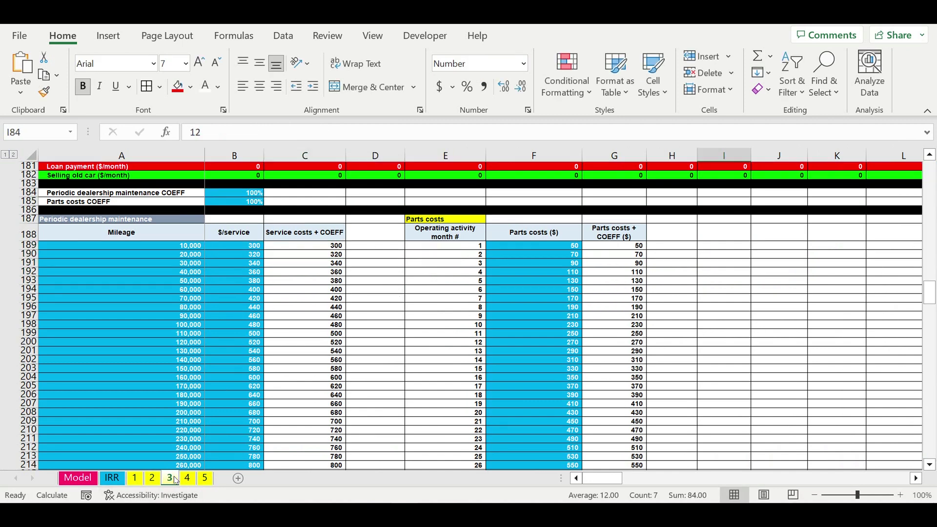
click(313, 246)
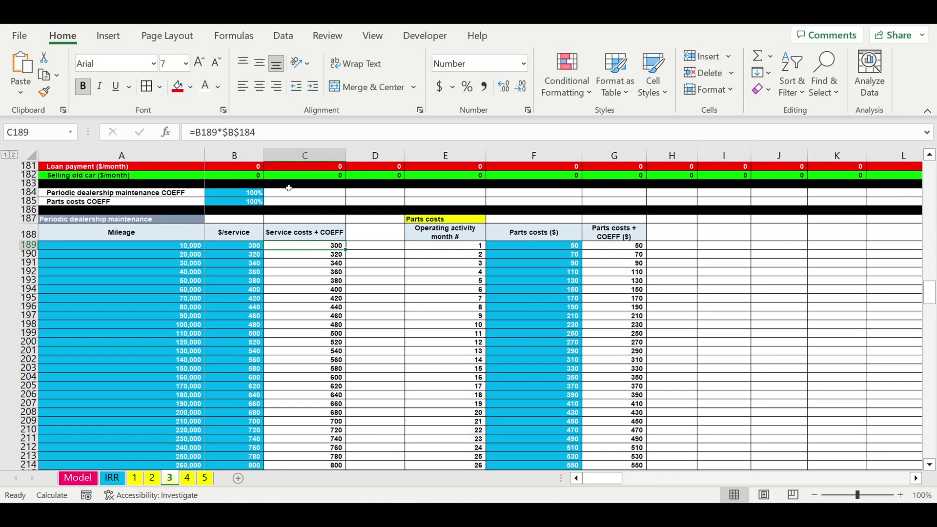
click(277, 136)
key(ctrl+v)
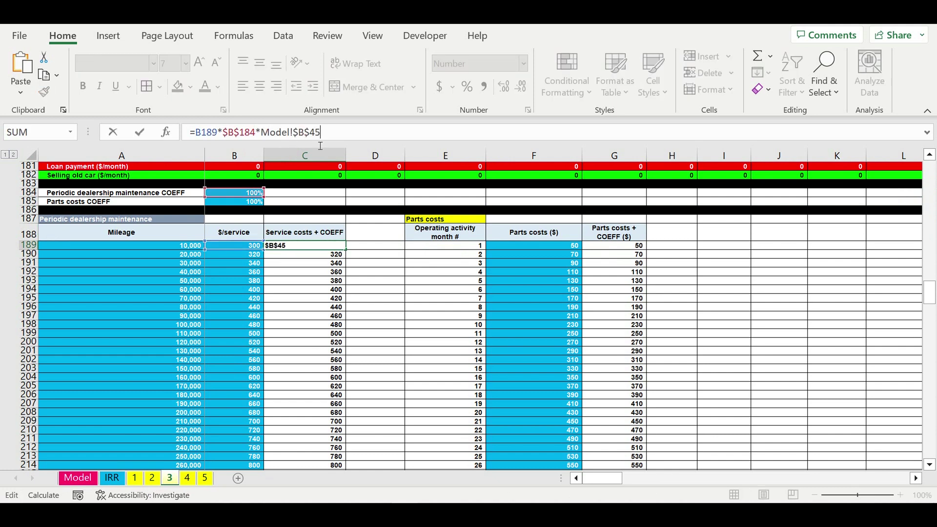
key(Return)
key(Return)
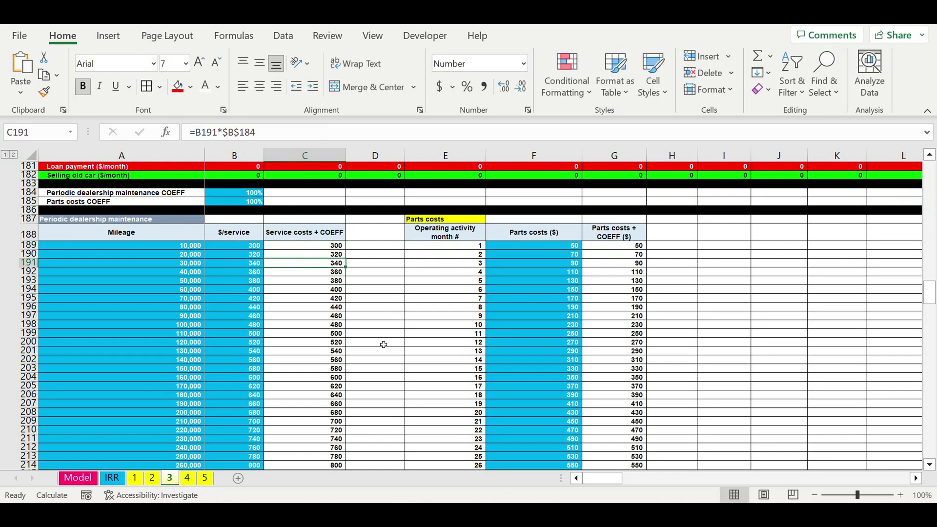
Append the copied *Model!$B$45 multiplier to the Service costs + COEFF formula in C189 on sheet 4
click(192, 481)
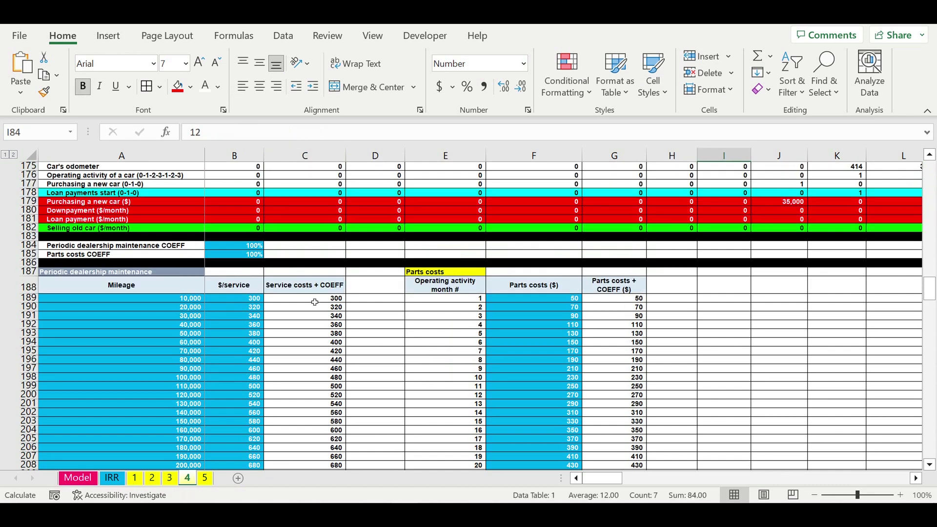
click(313, 298)
click(272, 133)
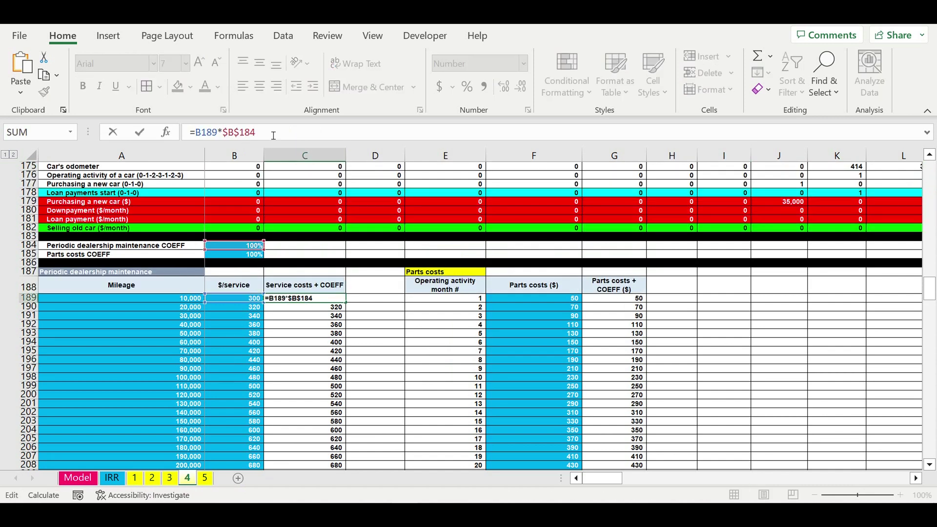
key(ctrl+v)
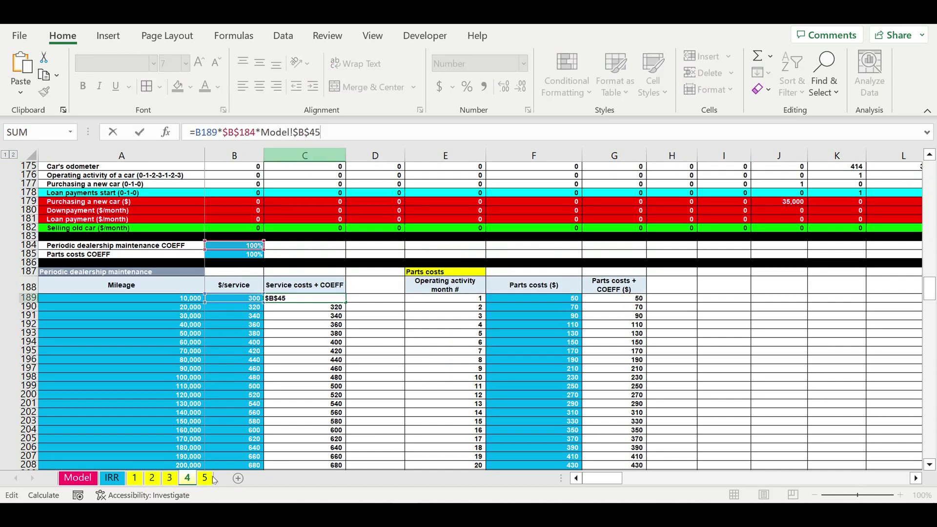
key(Escape)
Append the copied *Model!$B$45 multiplier to the Service costs + COEFF formula in C189 on sheet 5
click(205, 479)
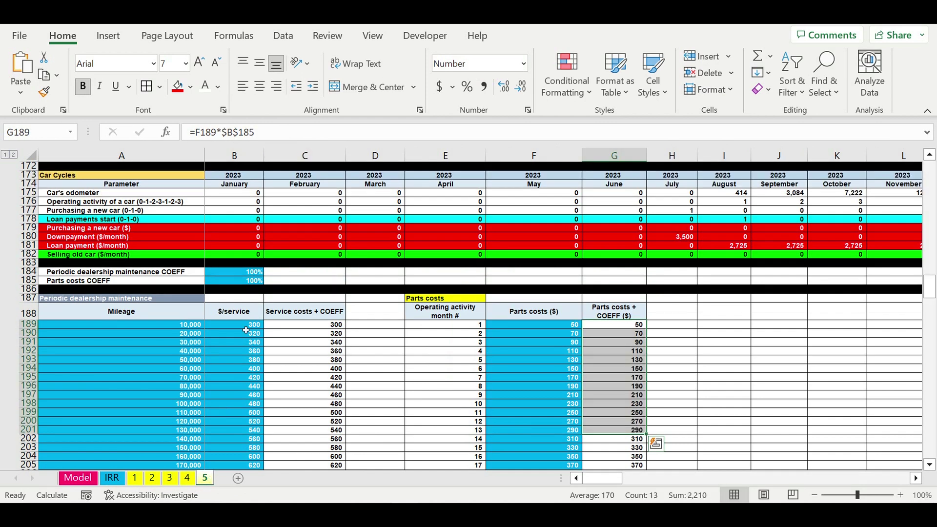
click(329, 327)
click(277, 134)
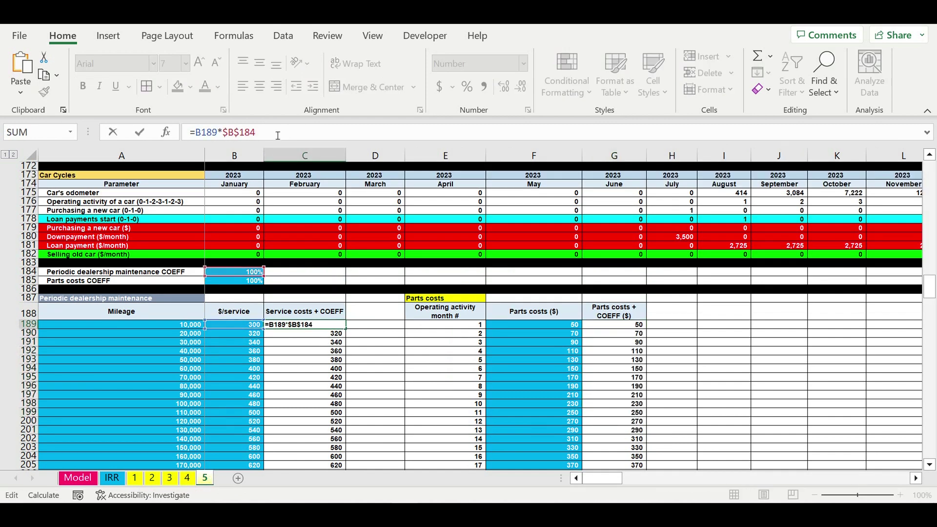
key(ctrl+v)
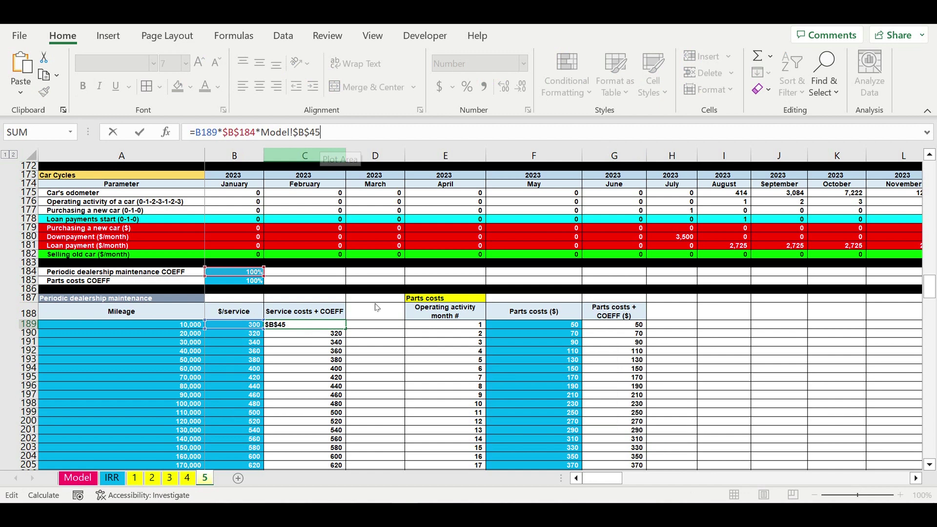
key(Escape)
key(Down)
key(Down)
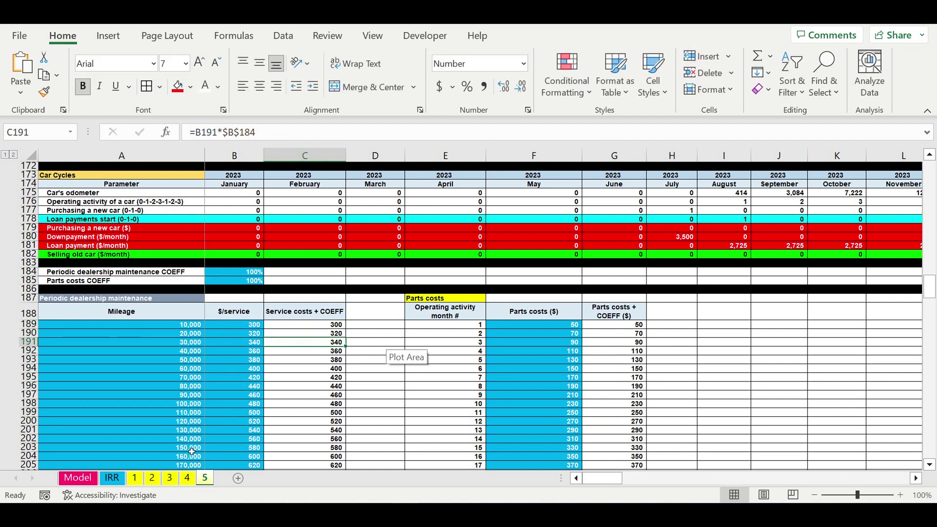
Fill the C189 formula down the Service costs + COEFF column to C288 on sheet 1
click(136, 481)
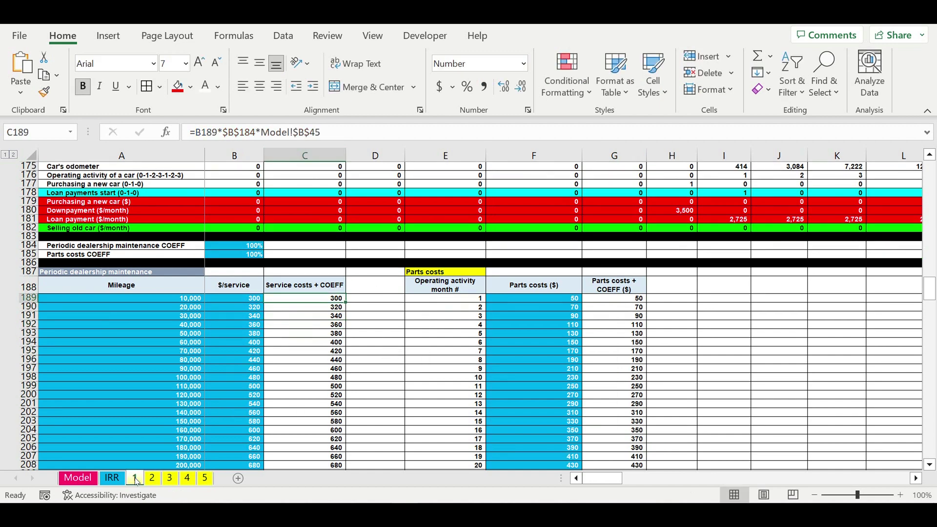
click(322, 371)
click(324, 298)
drag(347, 302, 342, 457)
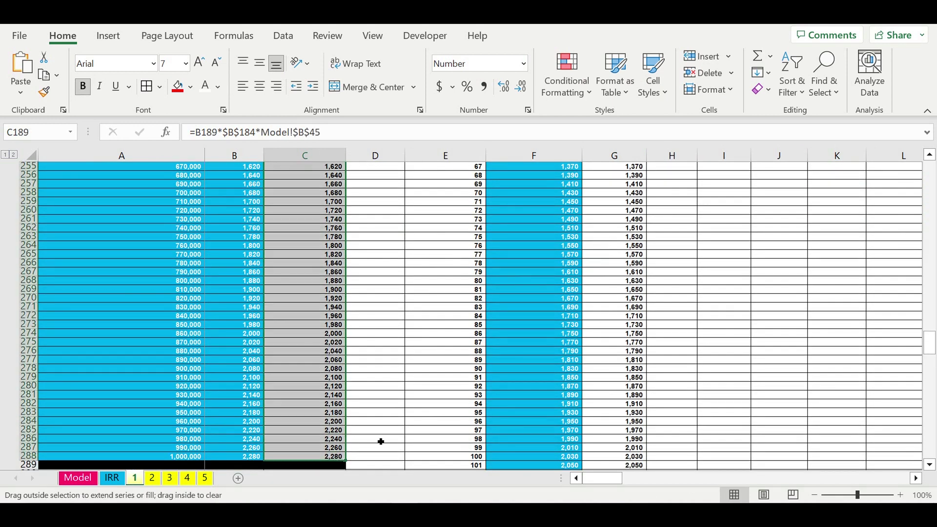
Fill the C189 formula down the Service costs + COEFF column to C288 on sheets 2 and 3
click(153, 481)
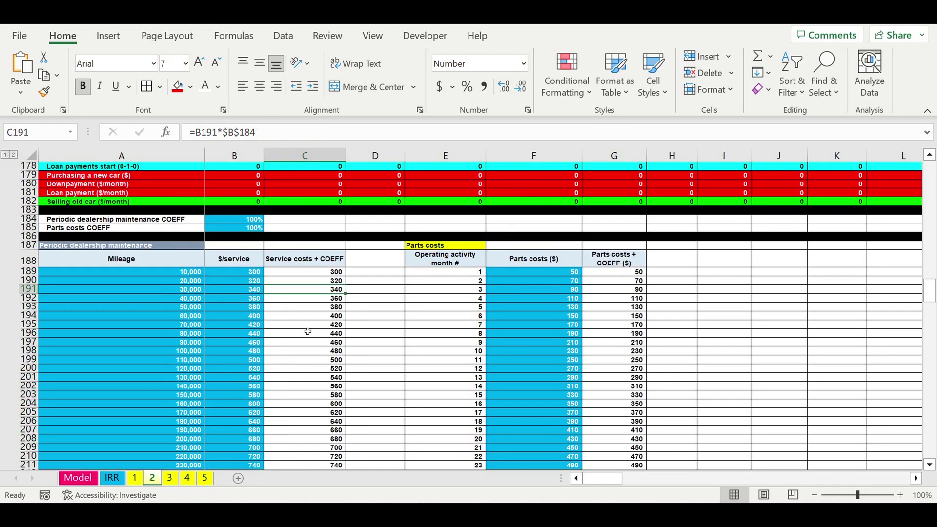
click(324, 273)
drag(350, 281, 348, 450)
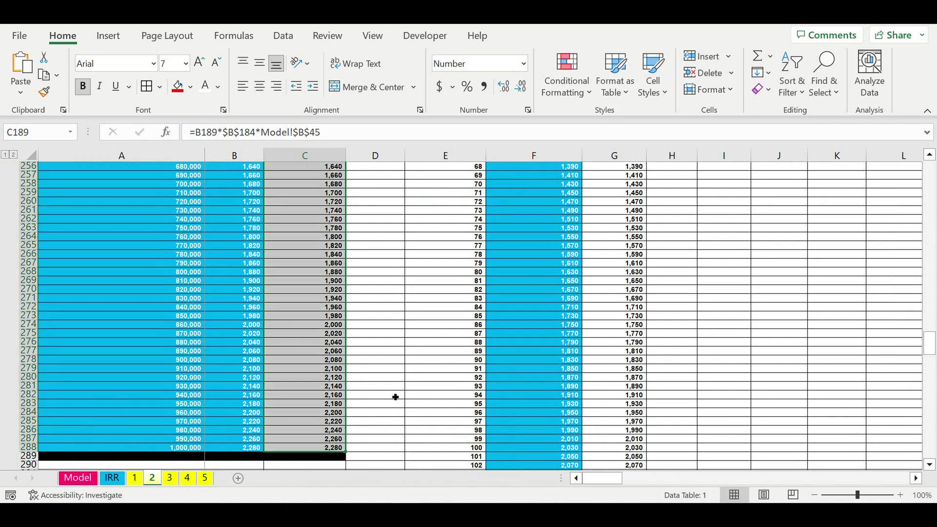
click(396, 398)
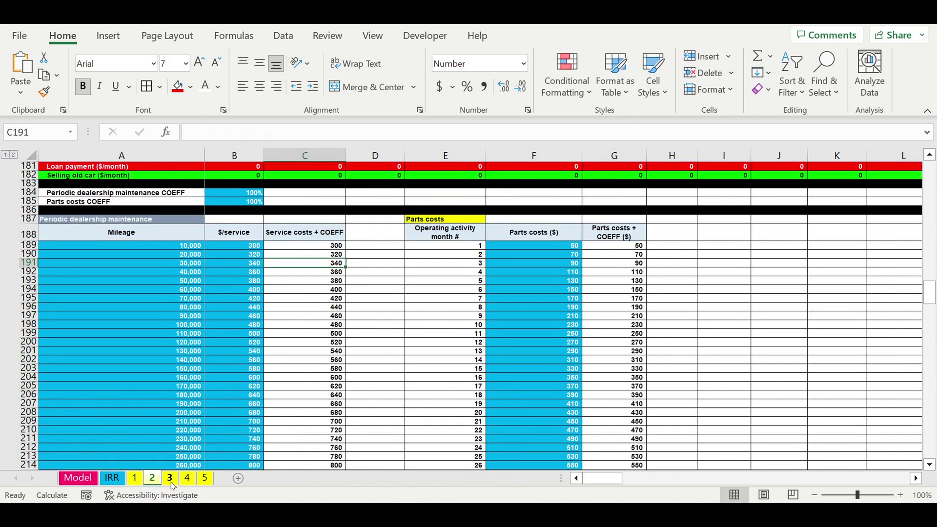
click(324, 246)
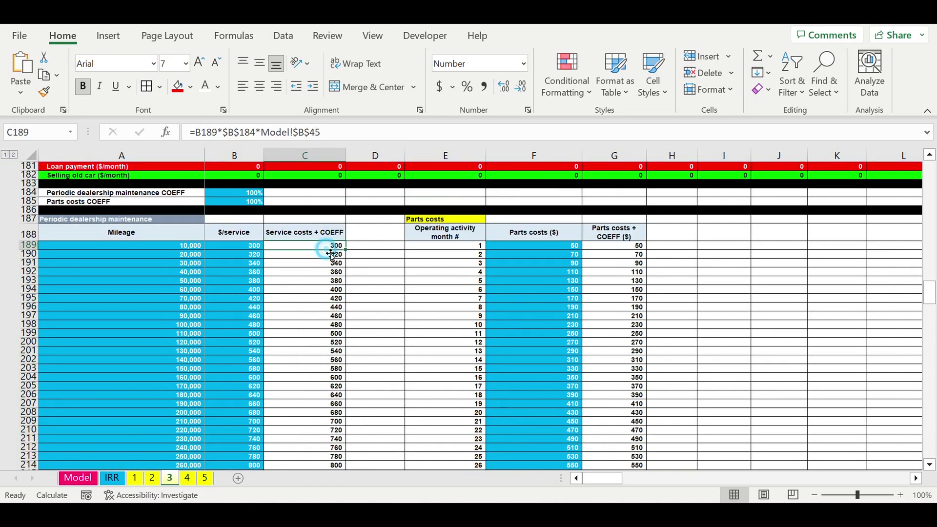
drag(353, 254, 348, 450)
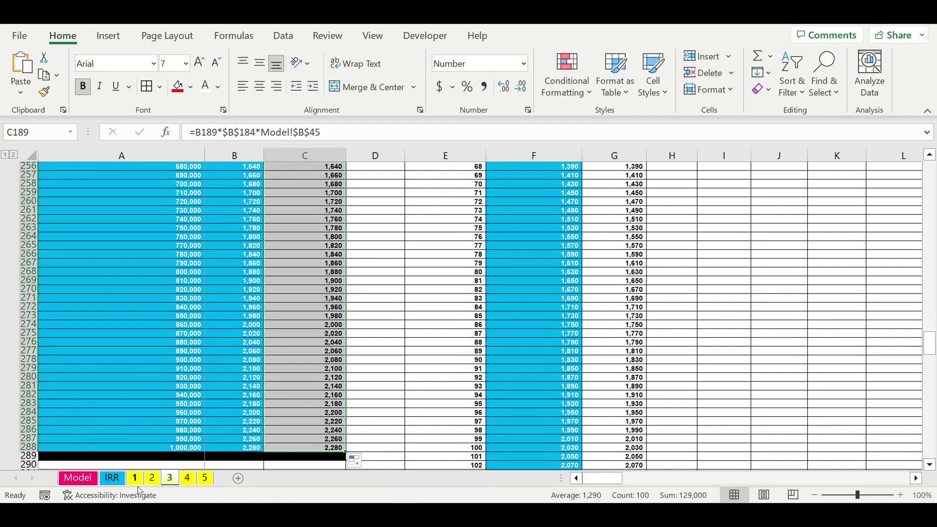
Fill the C189 formula down the Service costs + COEFF column to C288 on sheets 4 and 5
click(189, 479)
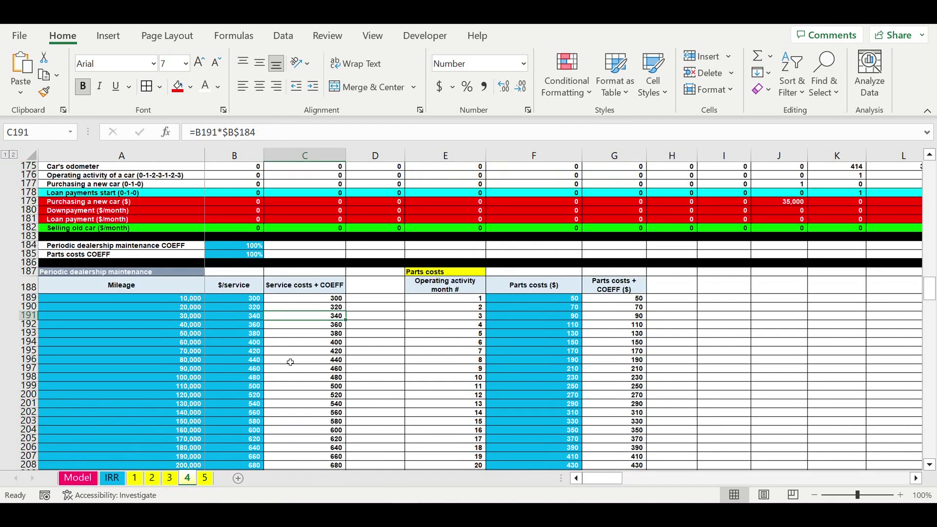
click(332, 300)
drag(345, 302, 352, 461)
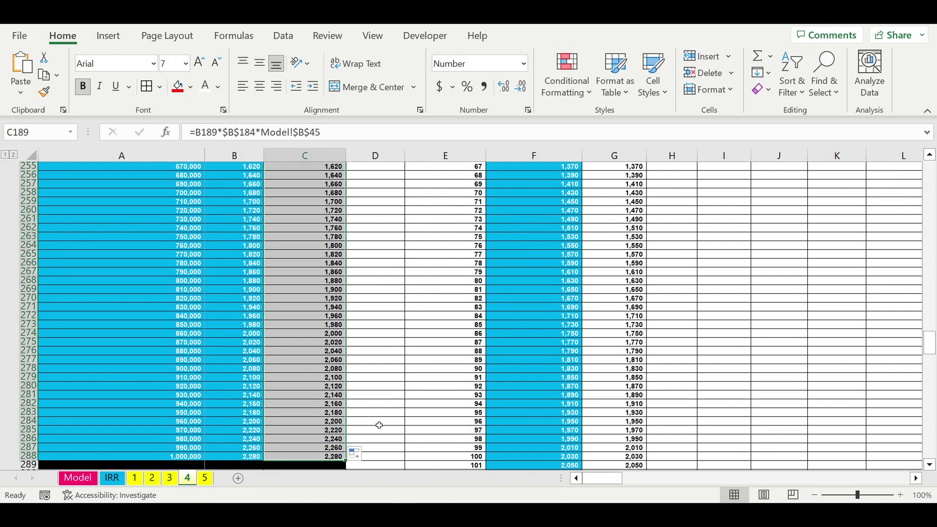
click(379, 426)
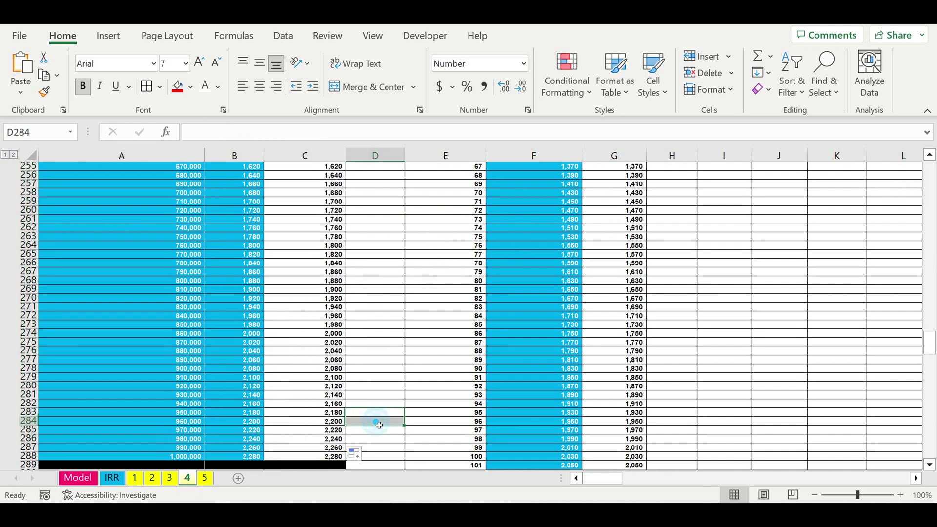
click(205, 478)
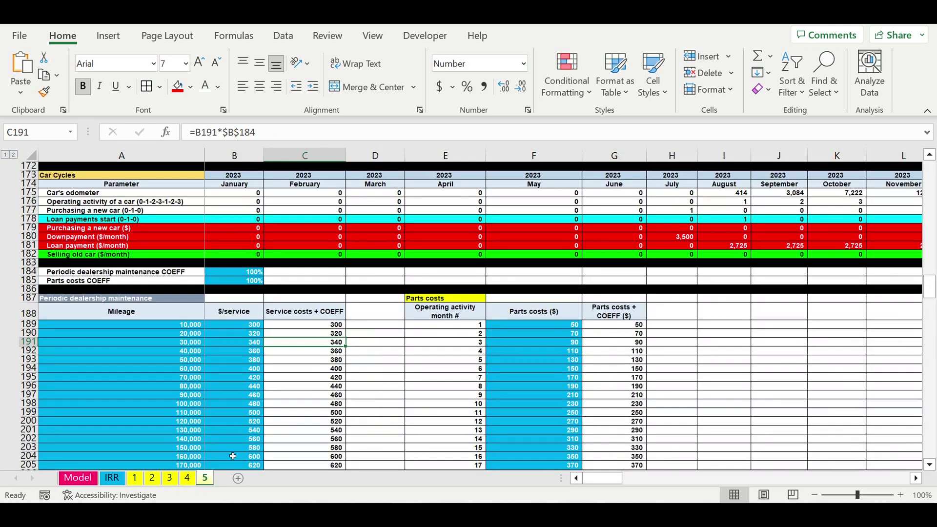
click(336, 326)
drag(350, 333, 356, 460)
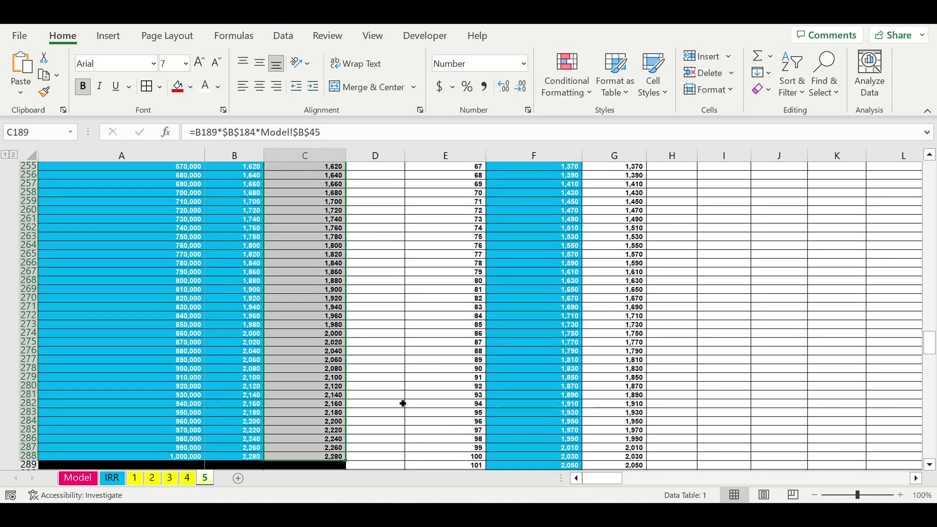
click(401, 402)
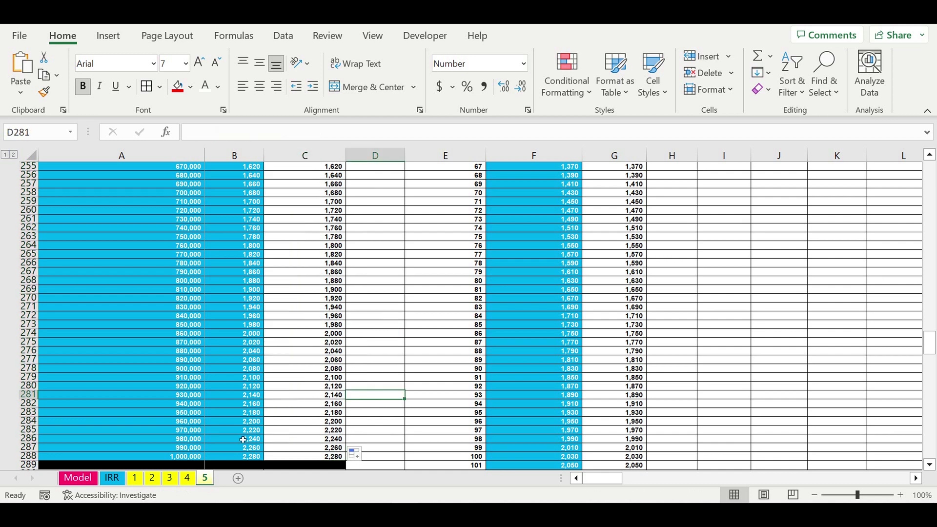
Stretch the payback period chart on the Model sheet downward so its lower edge reaches about row 48
click(78, 478)
click(364, 421)
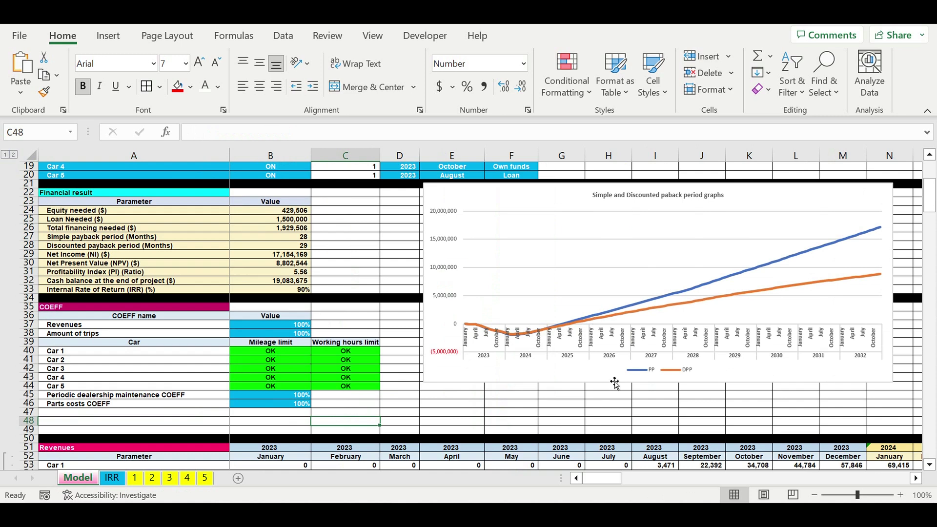
click(656, 386)
drag(659, 383, 655, 438)
drag(358, 422, 358, 424)
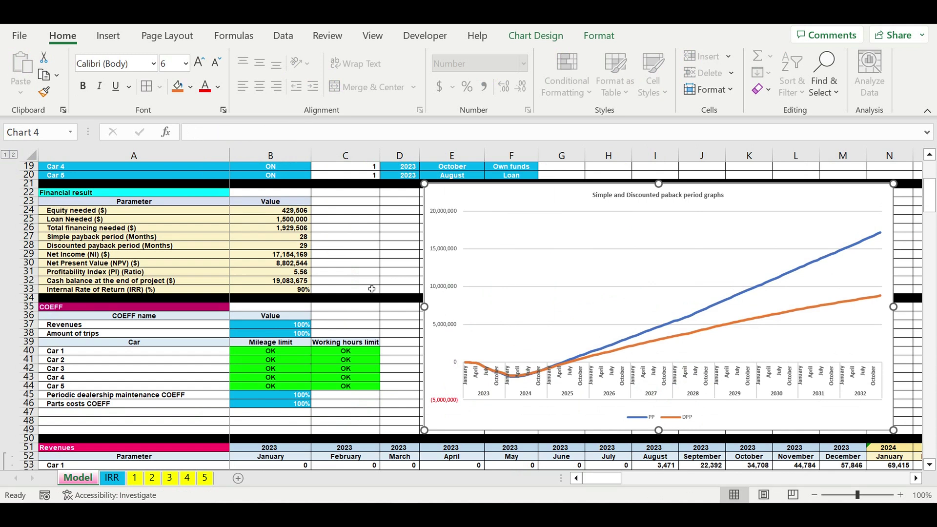
Set the Periodic dealership maintenance COEFF in B45 of the Model sheet to 130%
click(282, 397)
text(130)
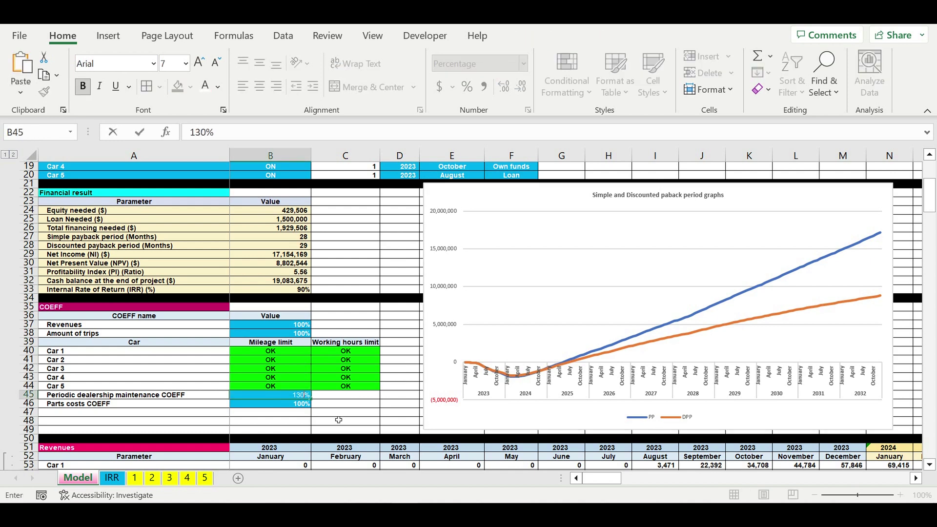
key(Return)
key(Return)
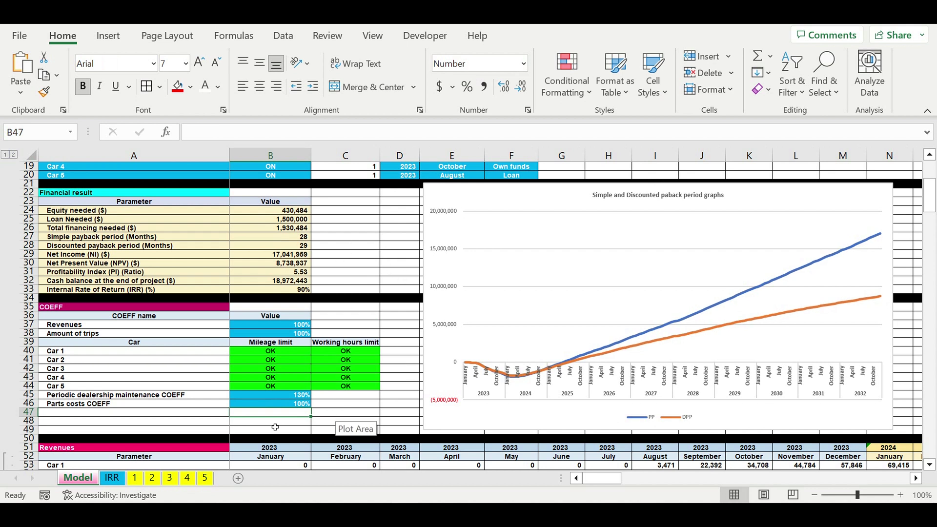
Set the Periodic dealership maintenance COEFF in B45 to 200%
click(285, 398)
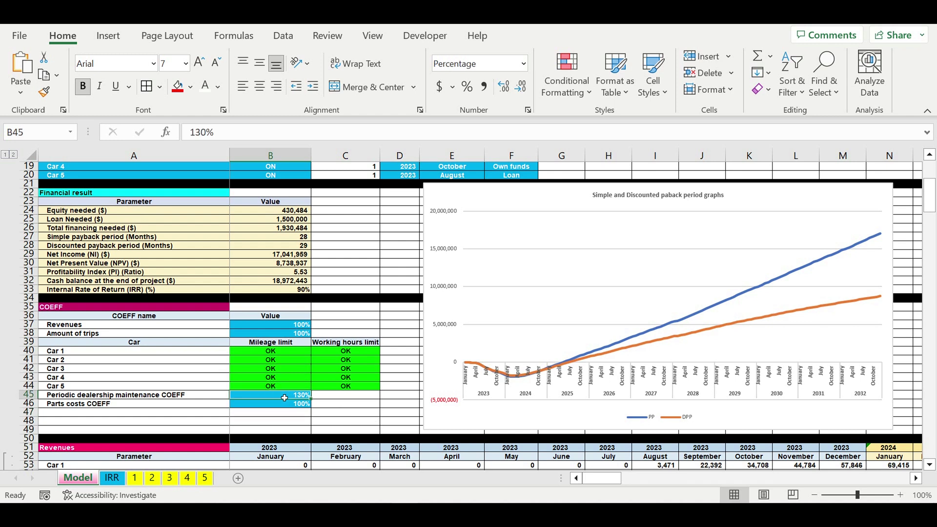
text(200)
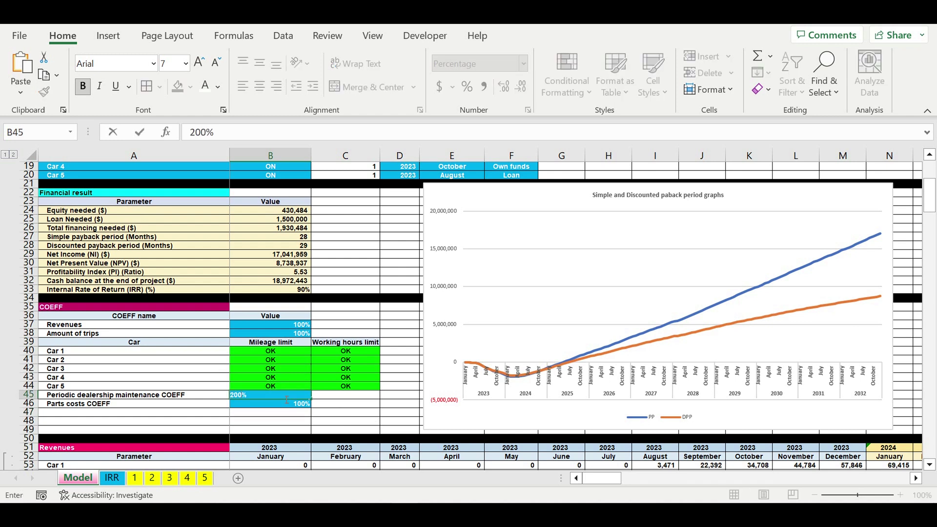
key(Return)
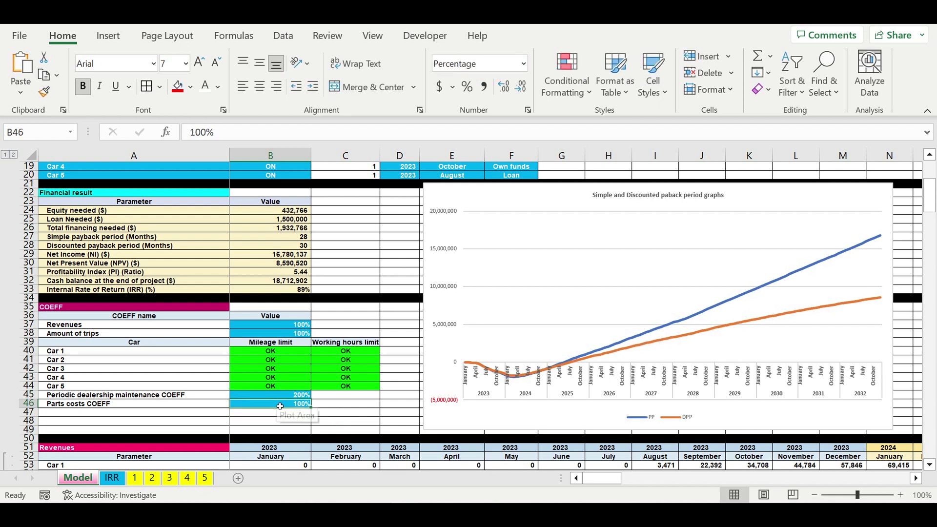
Set the Periodic dealership maintenance COEFF in B45 to 400% and select the cell again
click(280, 399)
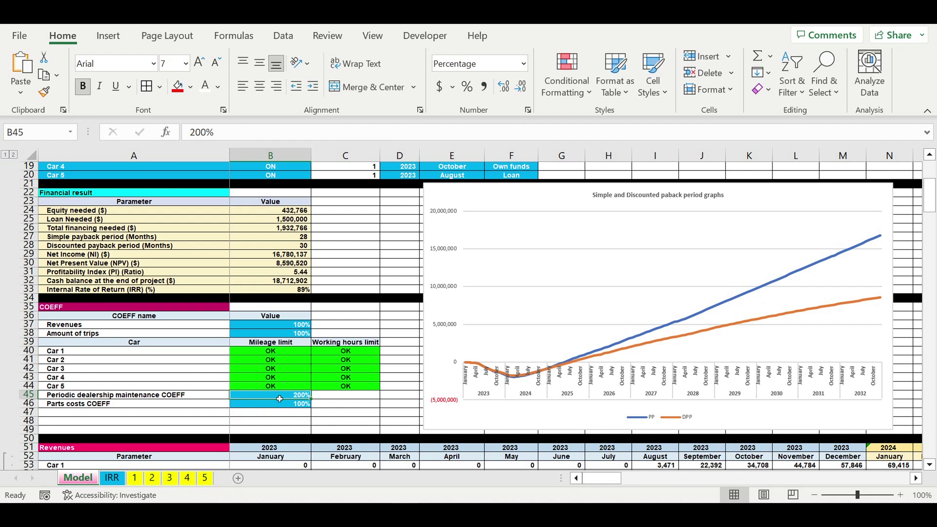
text(400)
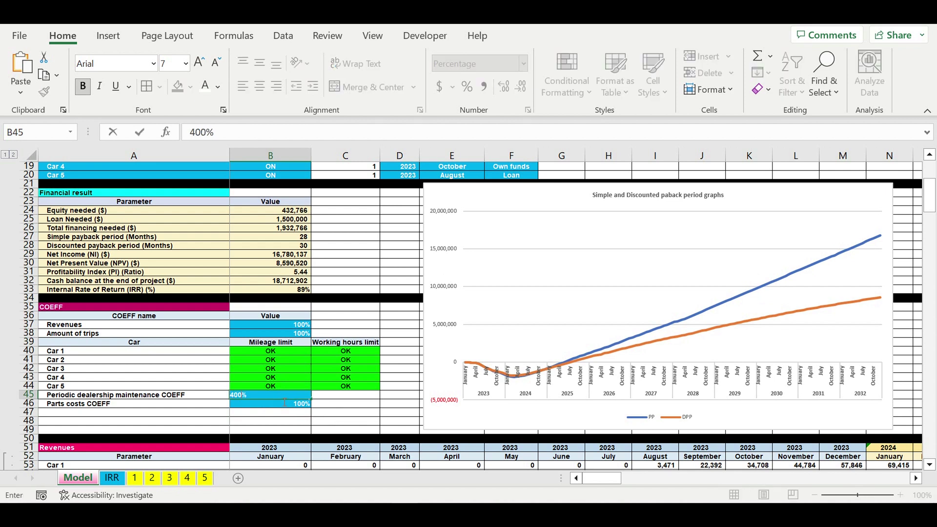
key(Return)
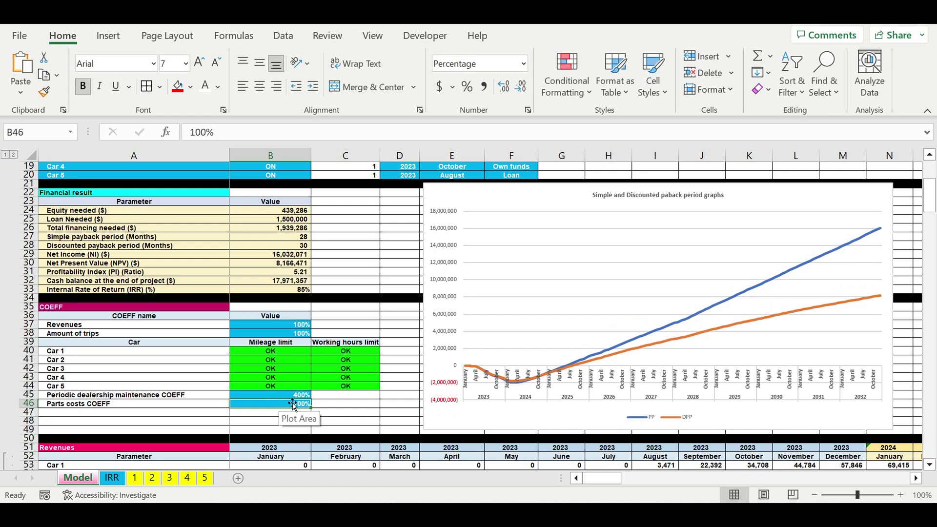
click(284, 396)
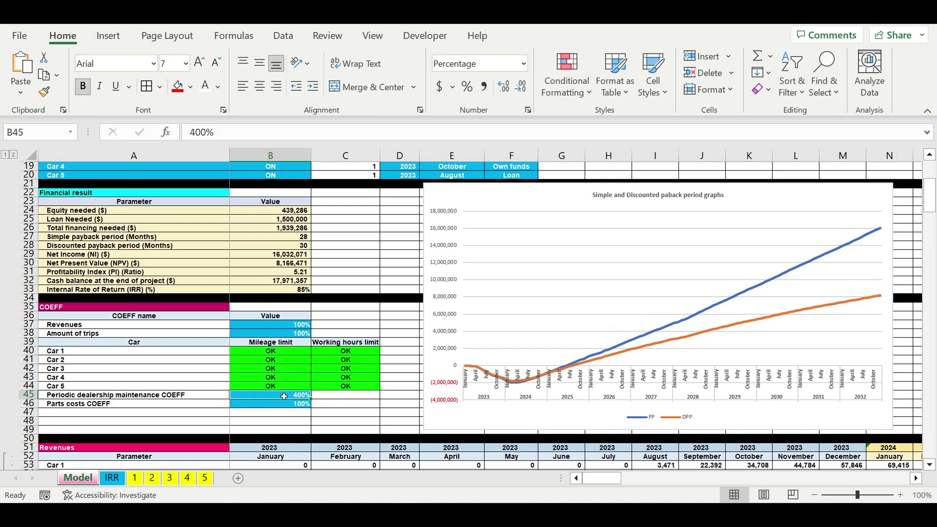
text(00)
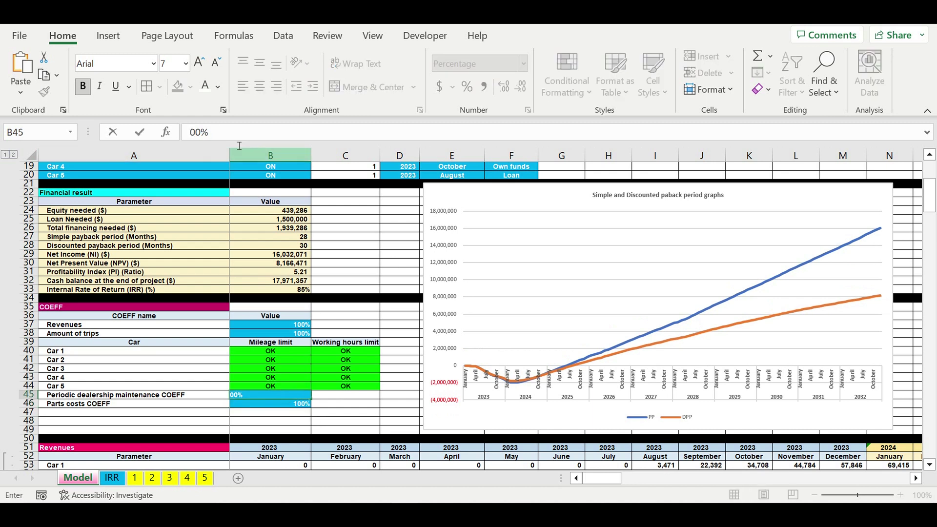
drag(227, 132, 47, 135)
text(10)
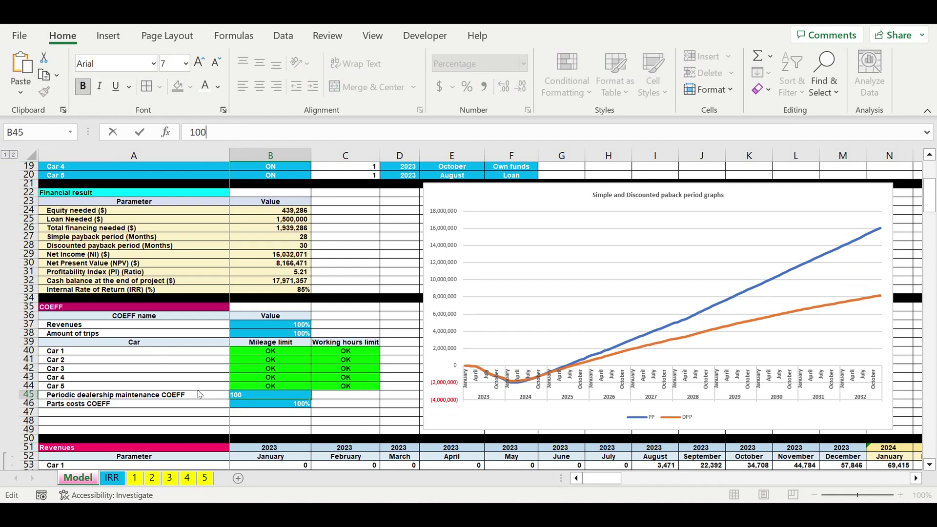
key(Return)
Set the Periodic dealership maintenance COEFF in B45 of the Model sheet to 100%
click(291, 396)
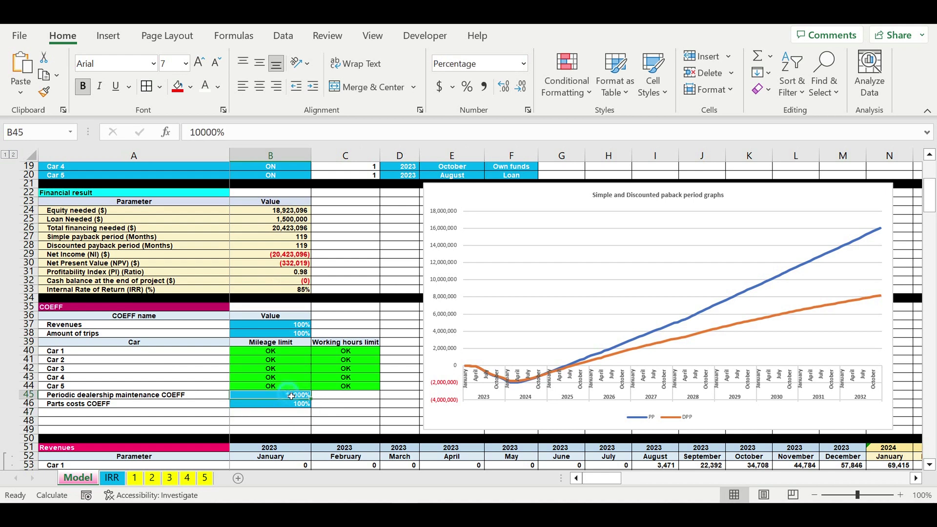
text(100)
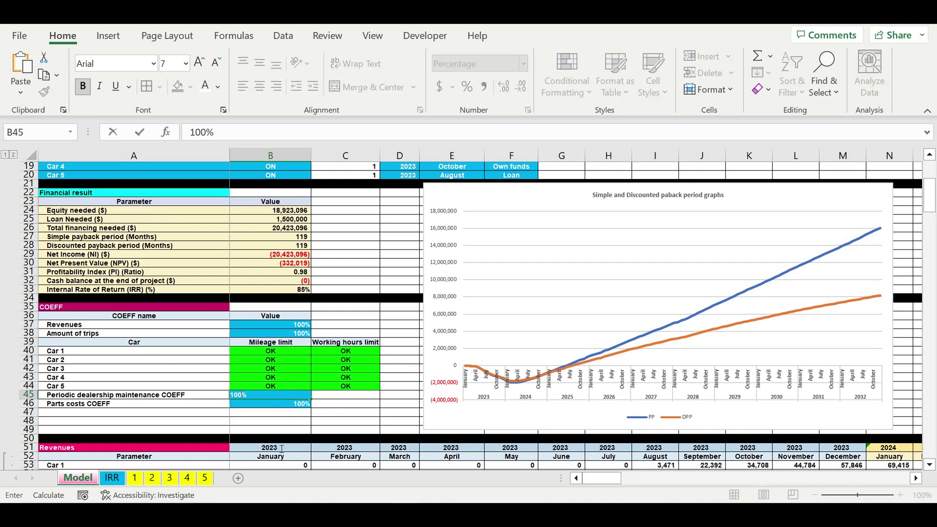
click(320, 420)
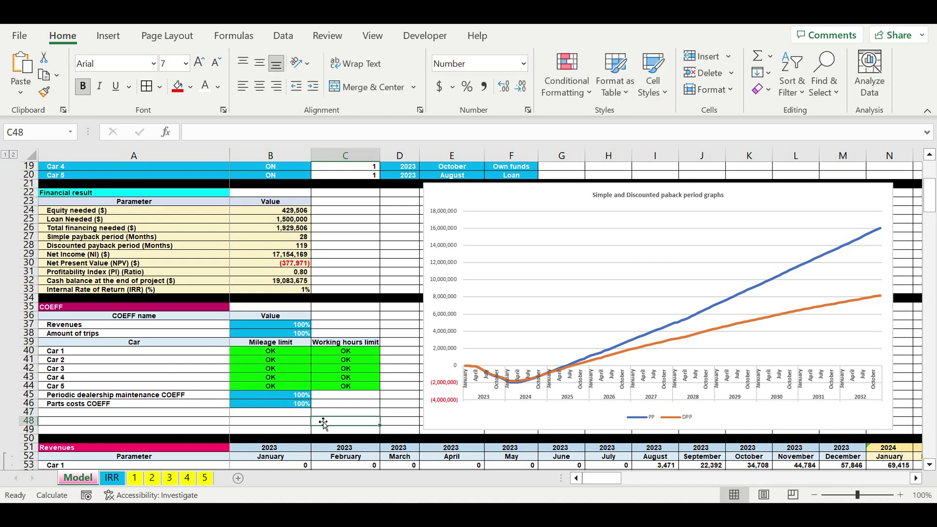
click(282, 405)
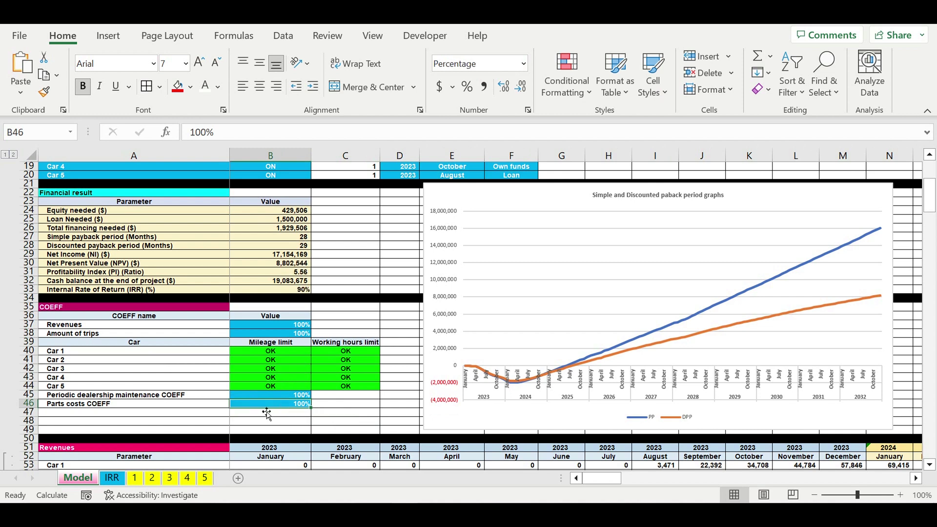
Extend the first Parts costs + COEFF formula in G189 of sheet 1 by multiplying it by the Model sheet's Parts costs COEFF in B46
click(136, 480)
click(410, 332)
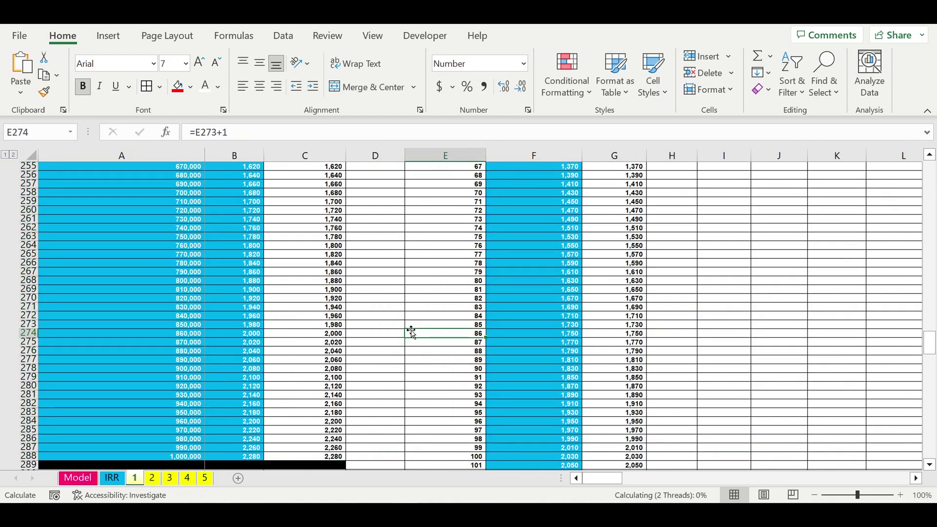
scroll(412, 332, up, 8)
scroll(412, 332, up, 15)
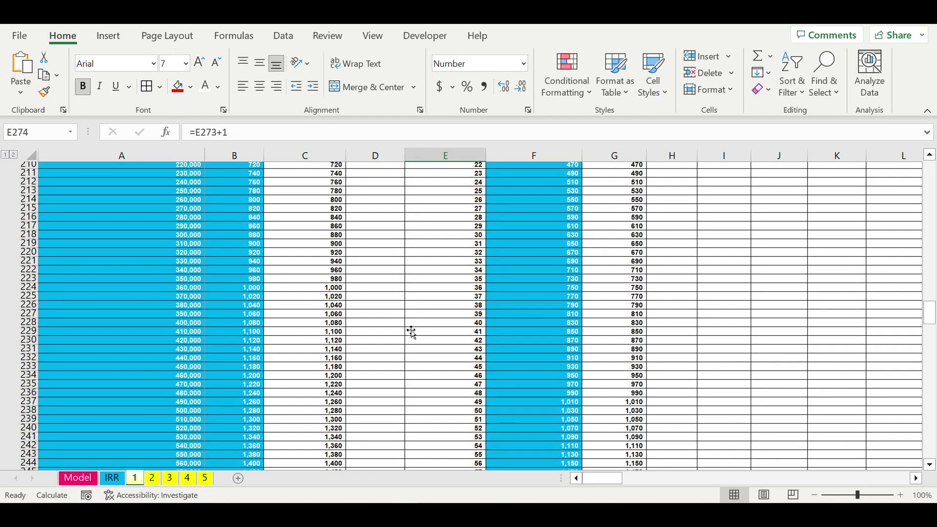
scroll(412, 332, up, 3)
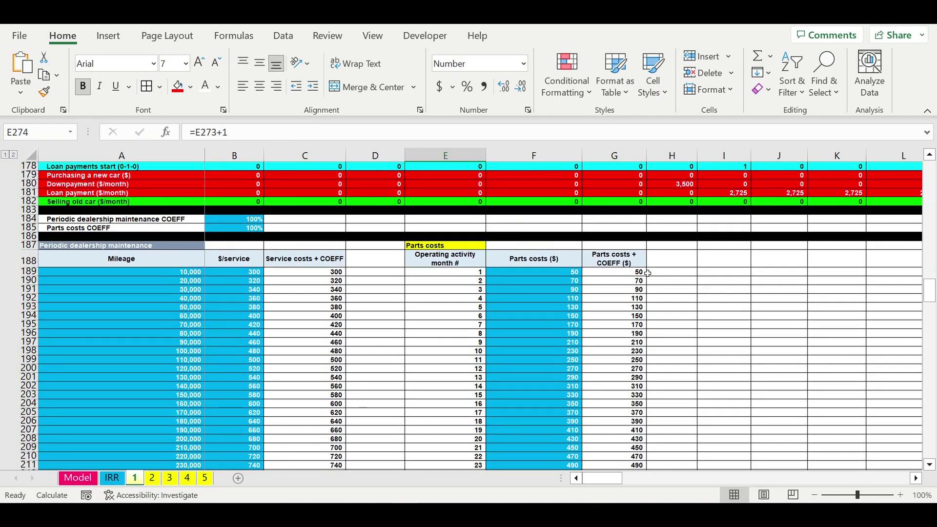
click(632, 273)
click(279, 134)
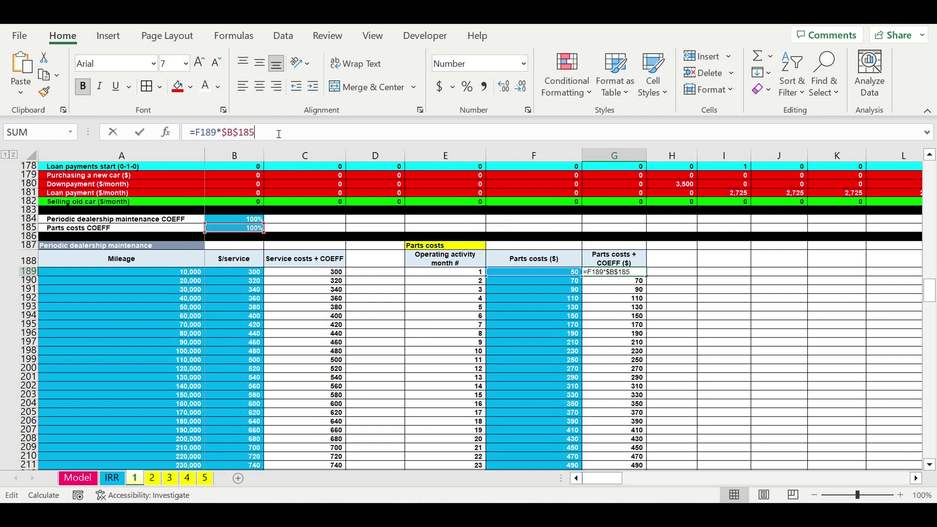
text(*)
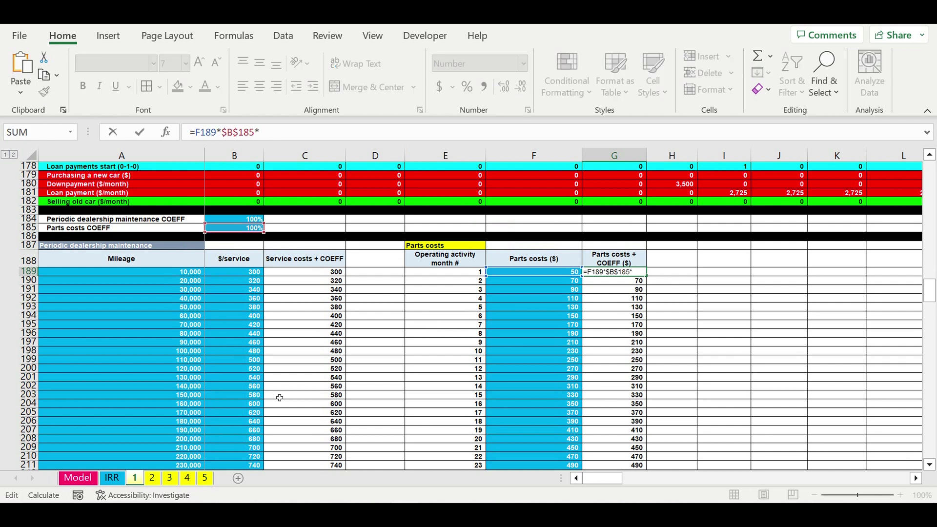
click(76, 480)
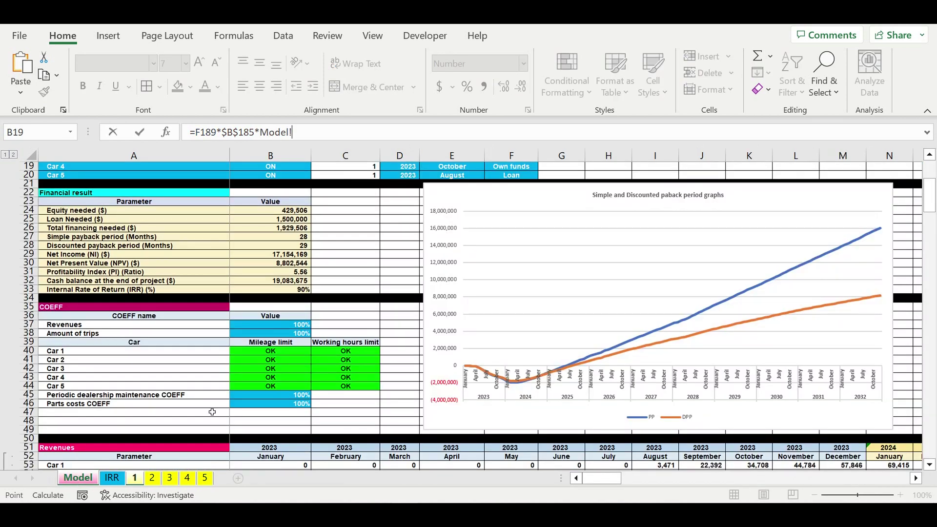
click(297, 409)
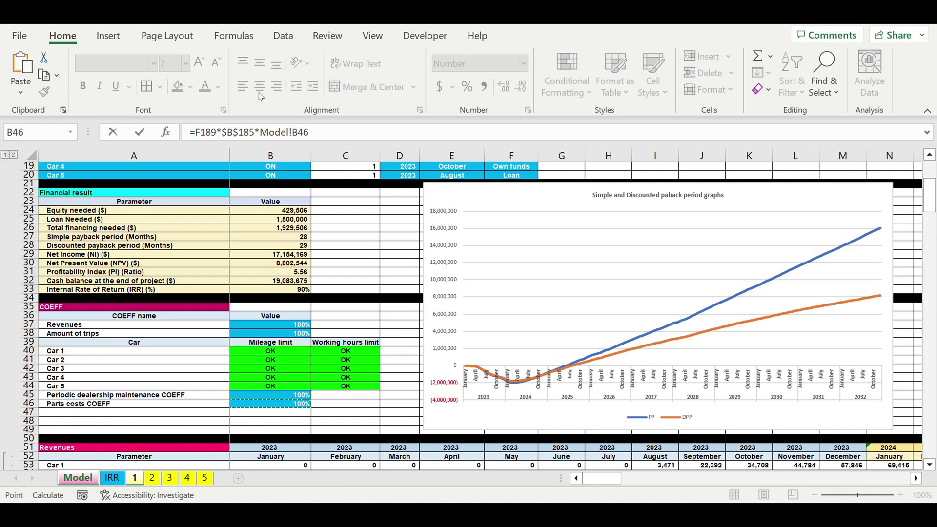
Make the B46 reference absolute, copy the *Model!$B$46 part, and commit G189 on sheet 1 as =F189*$B$185*Model!$B$46
click(298, 135)
text($B)
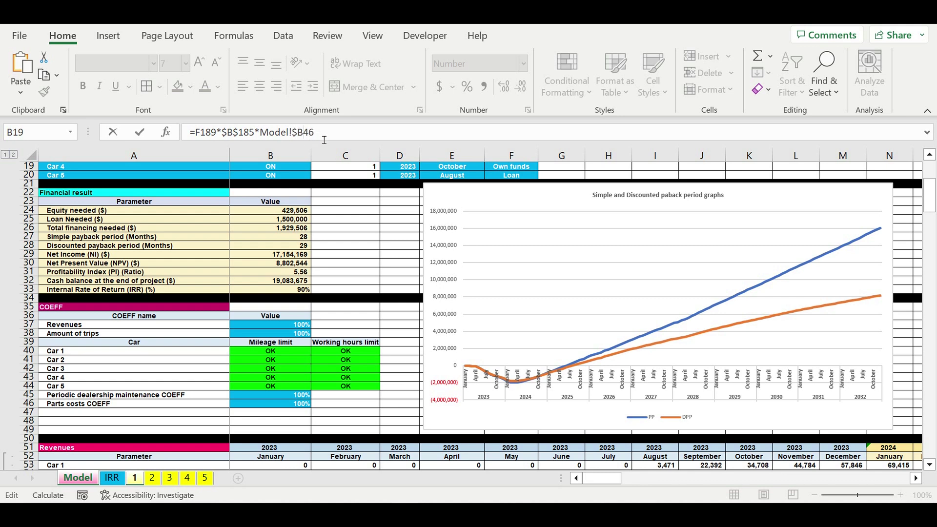
text($)
drag(327, 133, 258, 132)
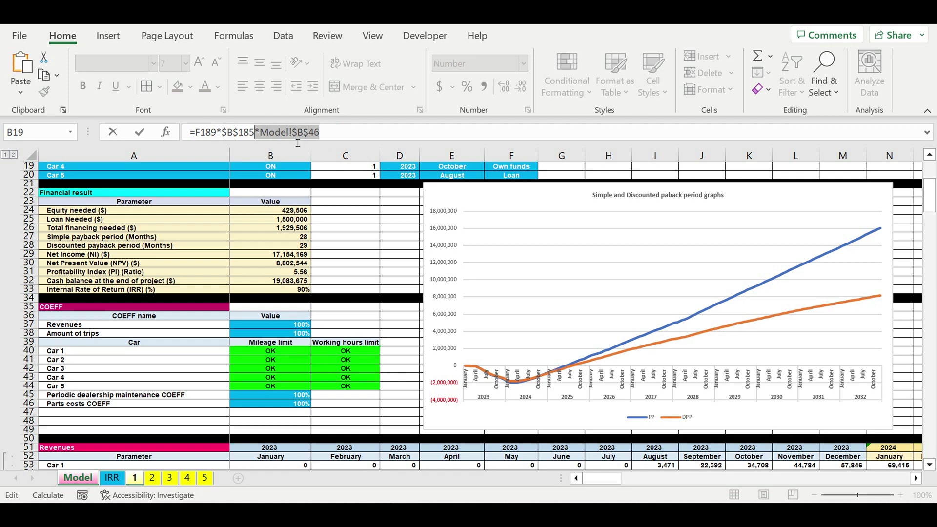
key(ctrl+c)
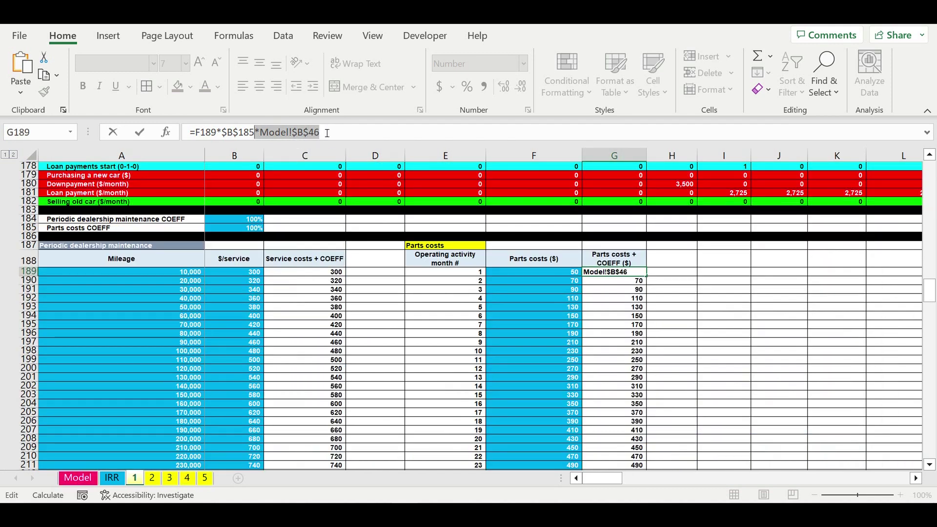
key(Return)
key(Up)
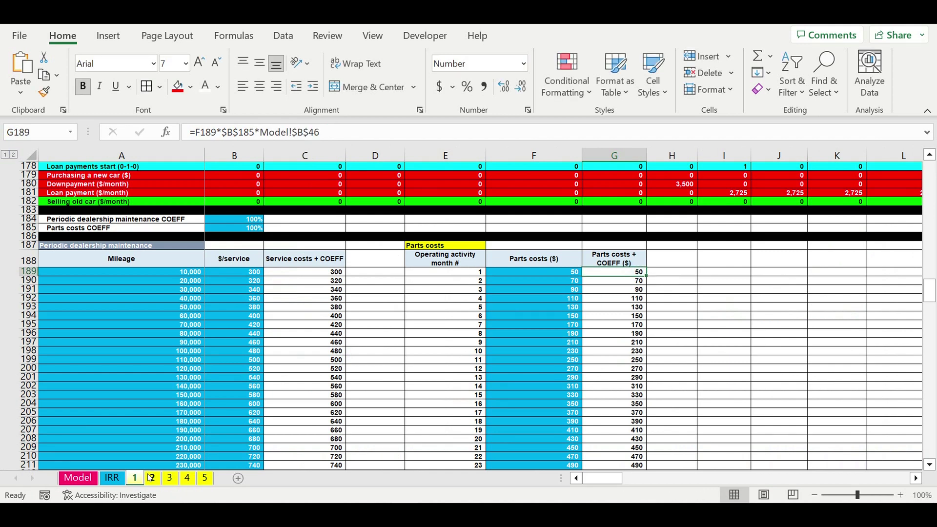
Append the copied *Model!$B$46 factor to the Parts costs + COEFF formula in G189 of sheet 2
click(152, 478)
scroll(672, 333, up, 20)
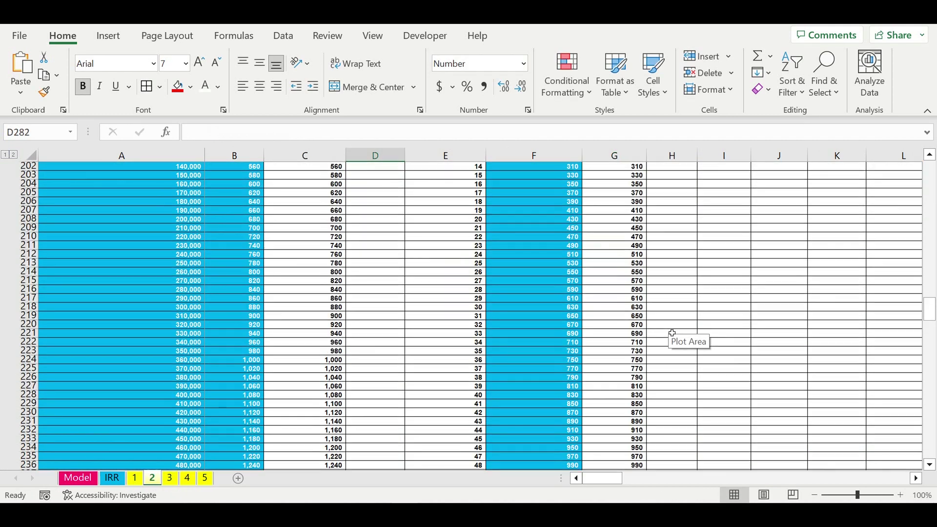
click(632, 291)
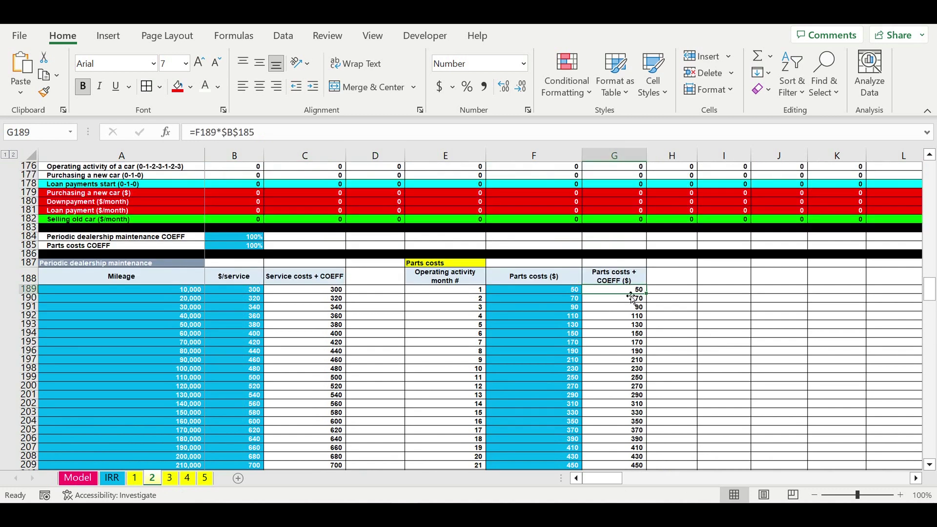
click(279, 138)
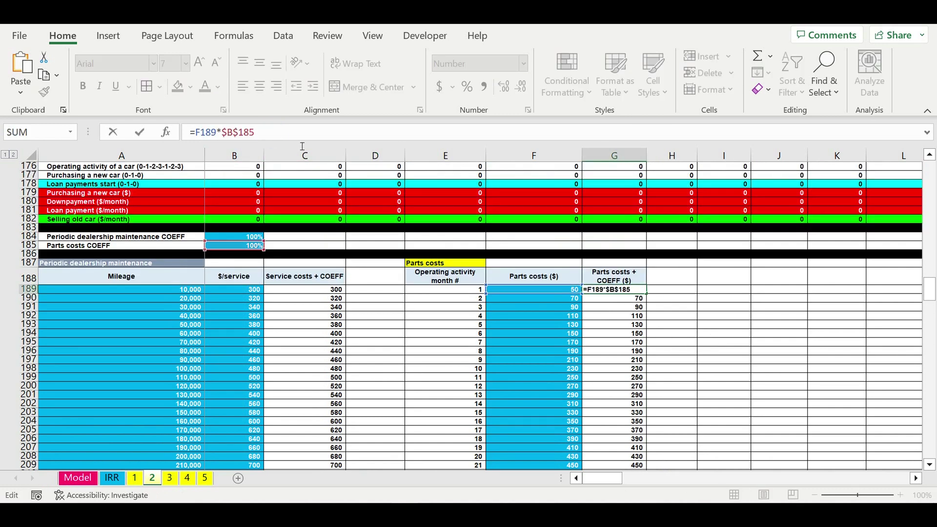
key(ctrl+v)
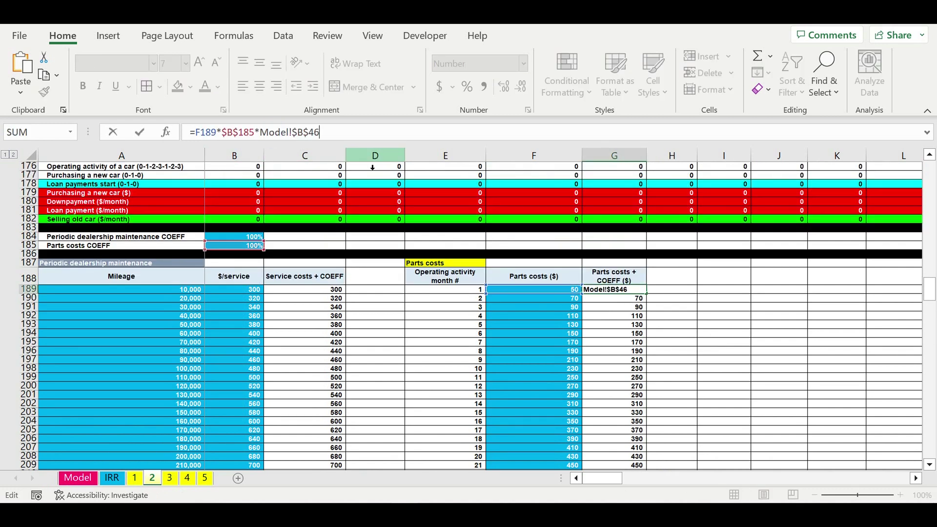
key(Return)
Append the copied *Model!$B$46 factor to the Parts costs + COEFF formula in G189 of sheet 3
click(170, 478)
scroll(536, 205, up, 1)
scroll(536, 205, up, 17)
scroll(555, 220, up, 9)
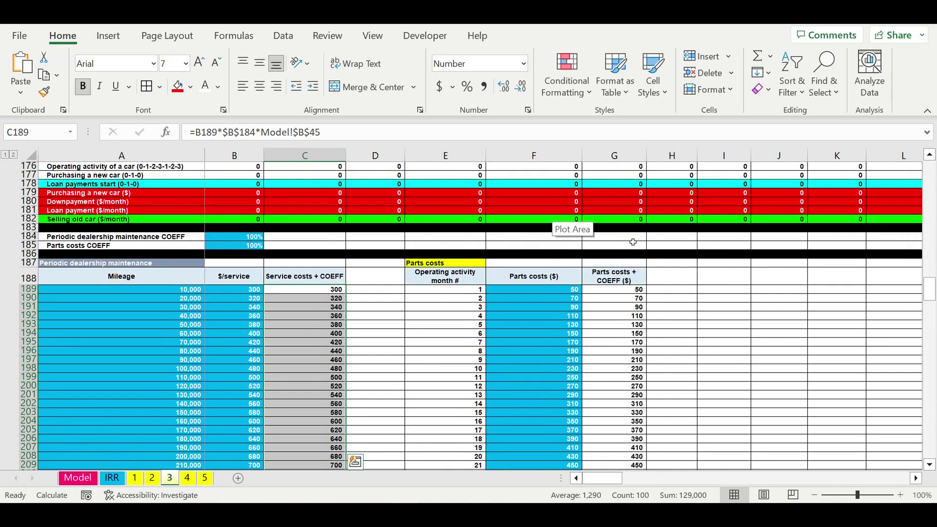
click(624, 291)
click(287, 134)
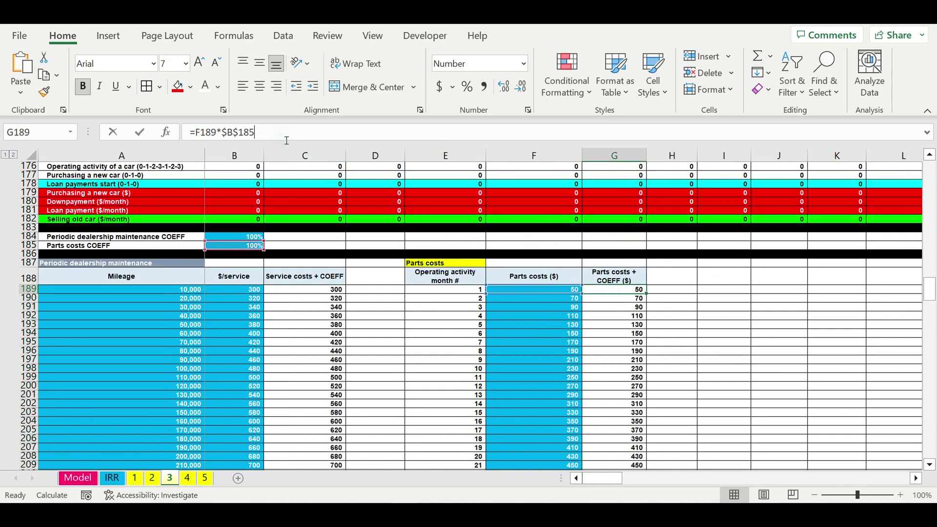
key(ctrl+v)
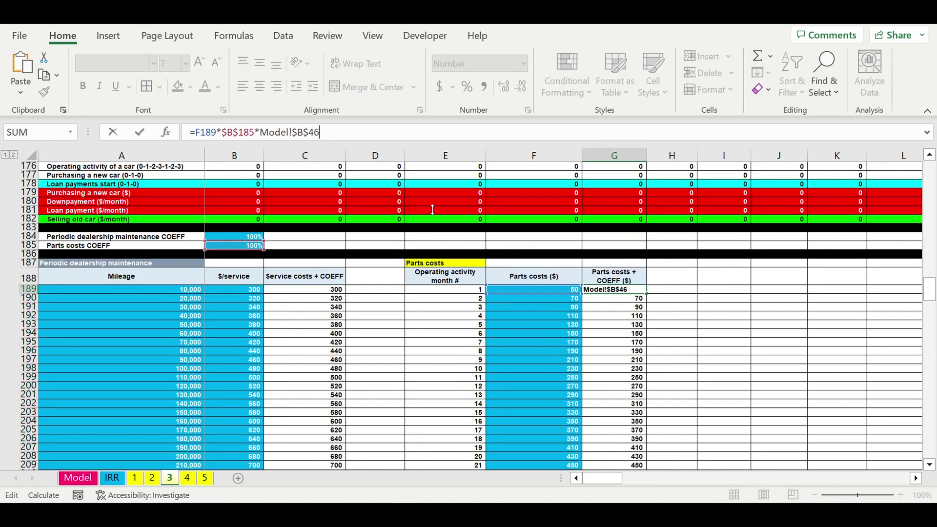
key(Return)
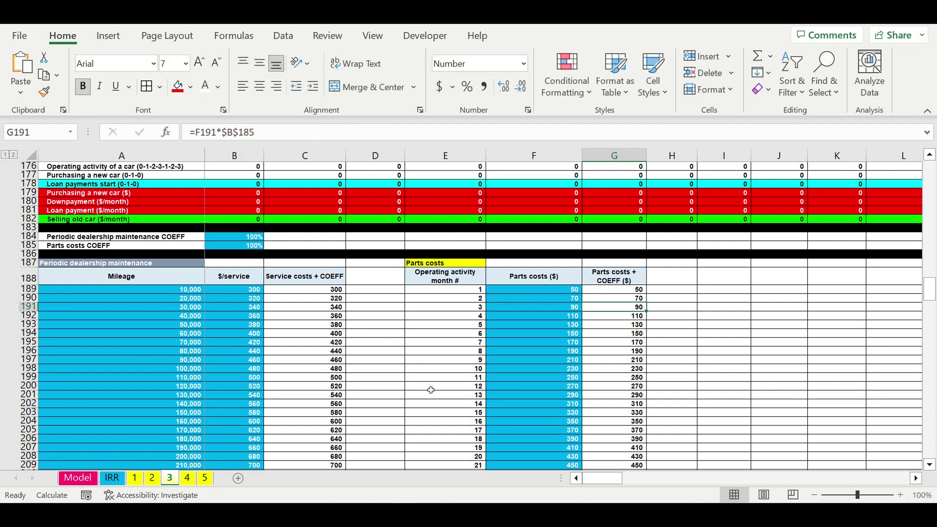
Append the copied *Model!$B$46 factor to the Parts costs + COEFF formula in G189 of sheet 4
click(192, 482)
scroll(718, 235, up, 20)
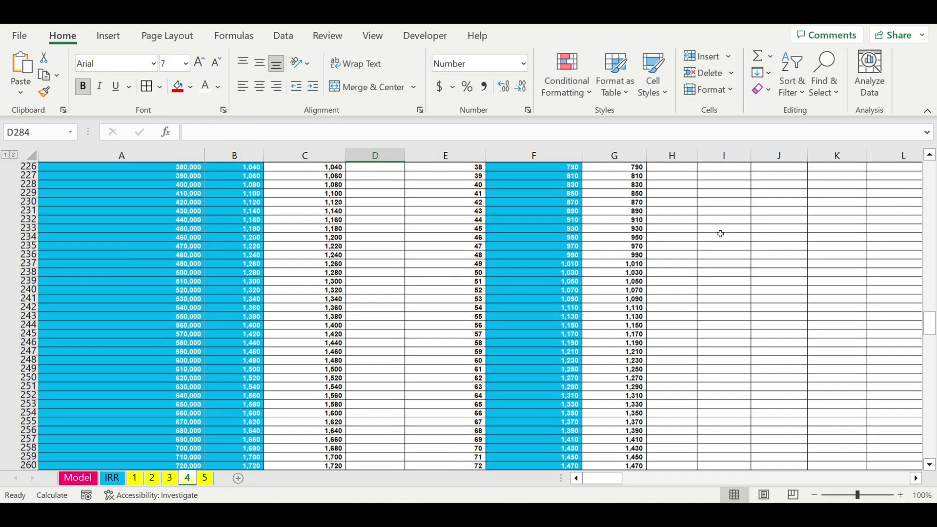
scroll(703, 271, up, 3)
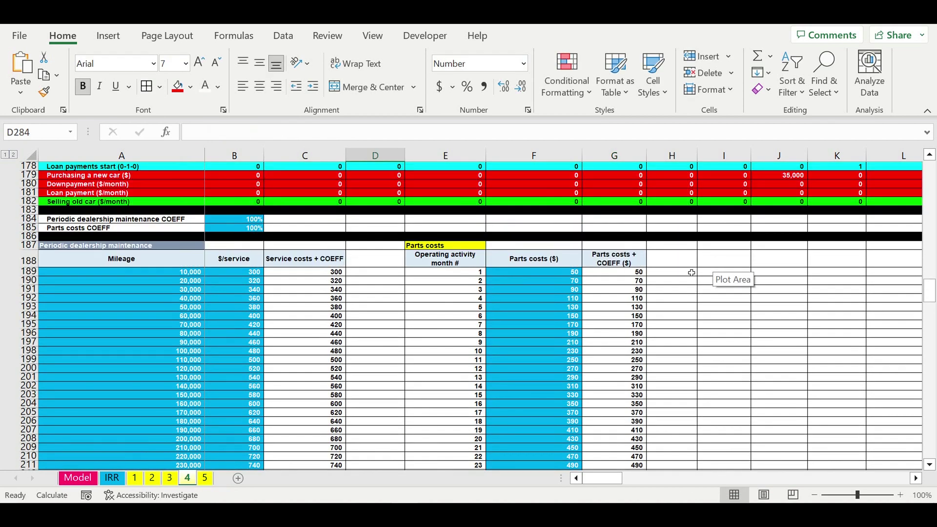
click(622, 273)
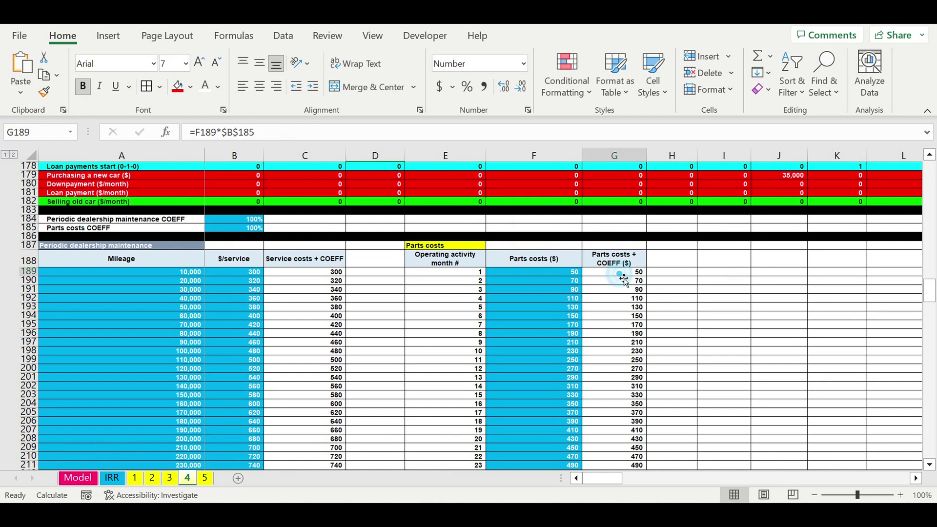
click(294, 137)
key(ctrl+v)
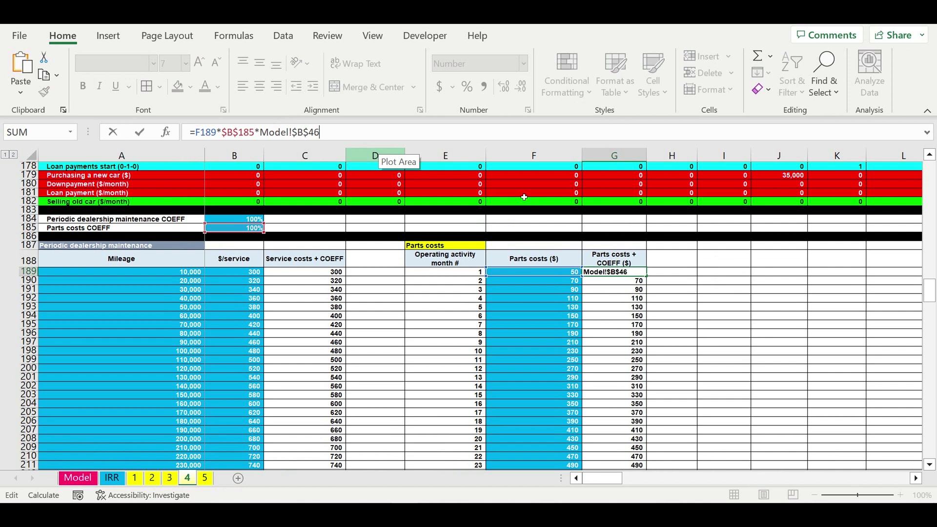
key(Return)
key(Return)
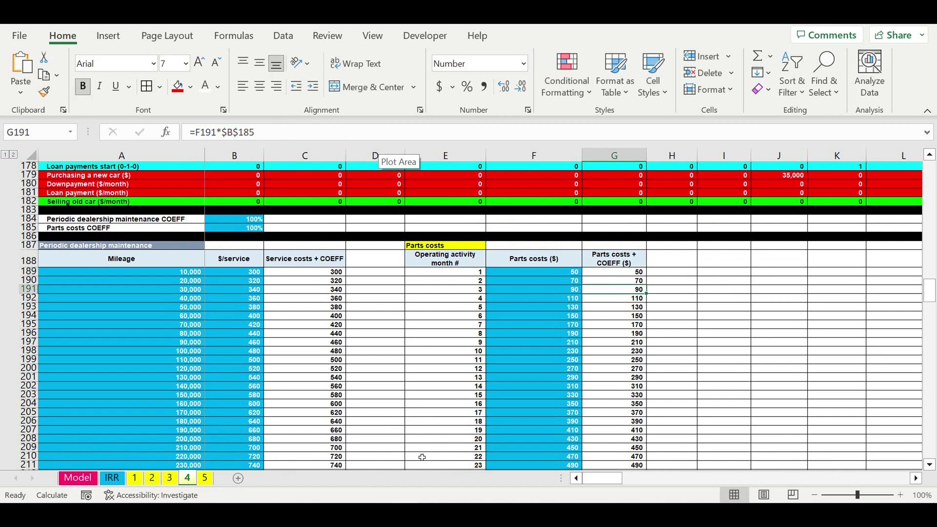
Append the copied *Model!$B$46 factor to the Parts costs + COEFF formula in G189 of sheet 5
click(206, 480)
scroll(508, 279, up, 17)
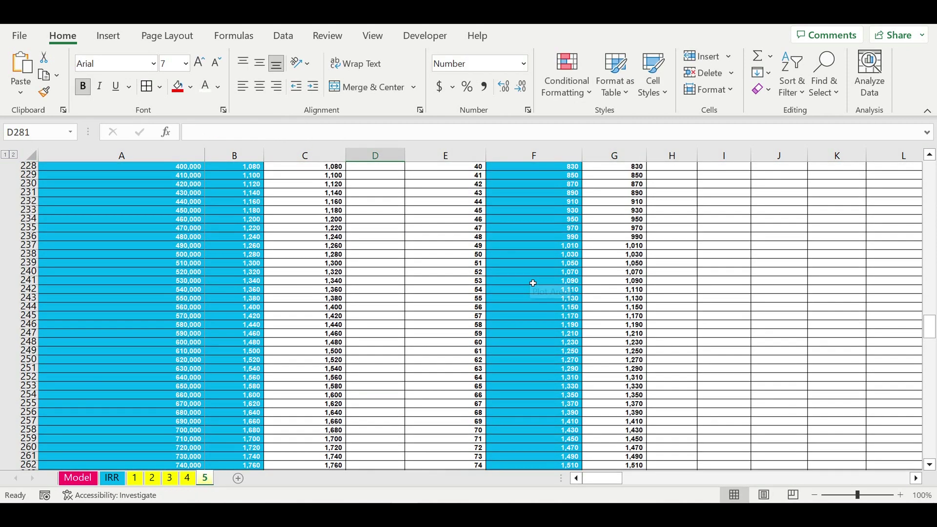
scroll(533, 283, up, 11)
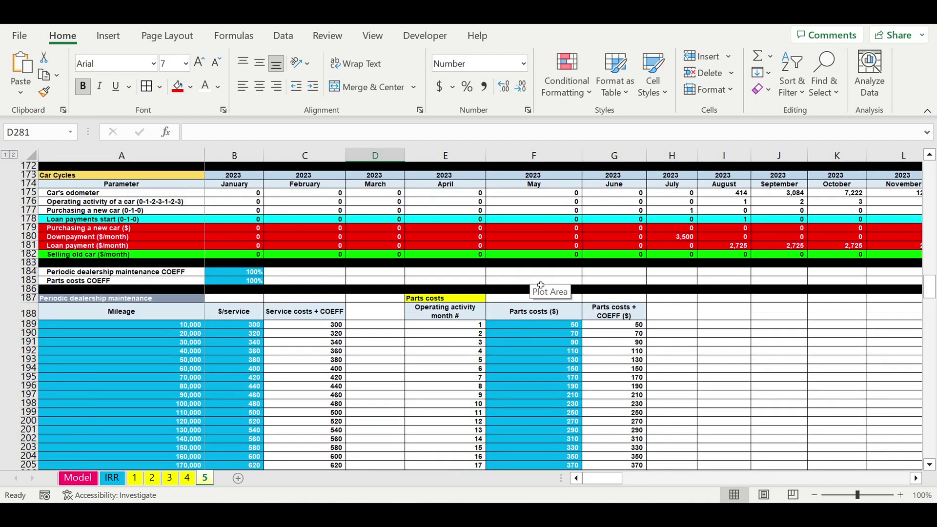
click(629, 327)
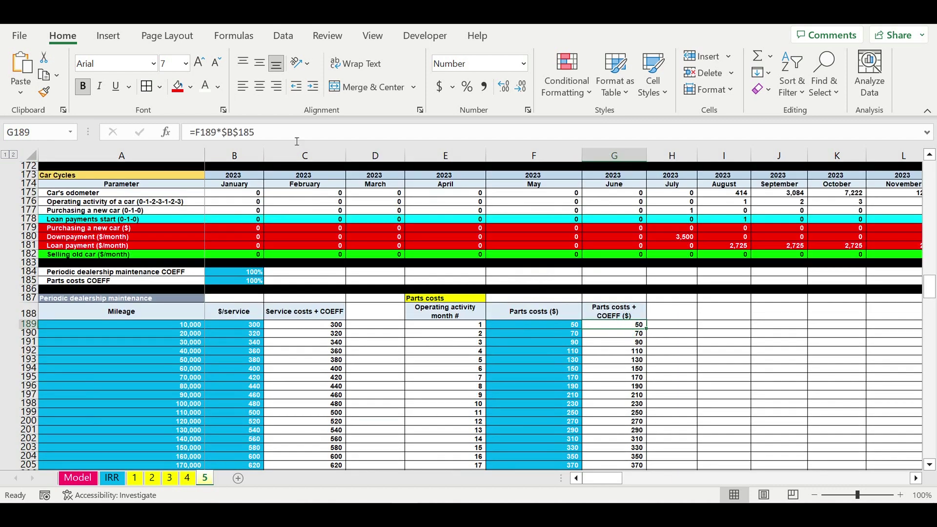
click(297, 139)
key(ctrl+v)
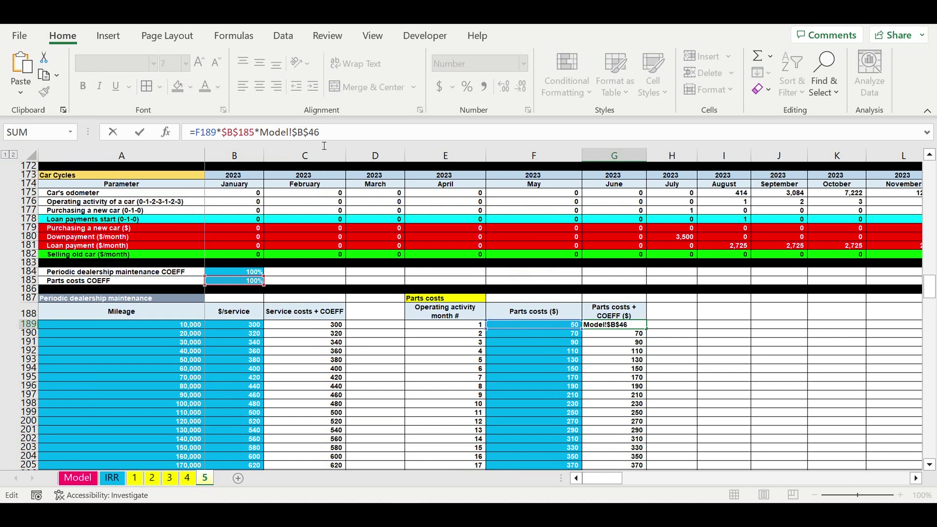
key(Return)
key(Return)
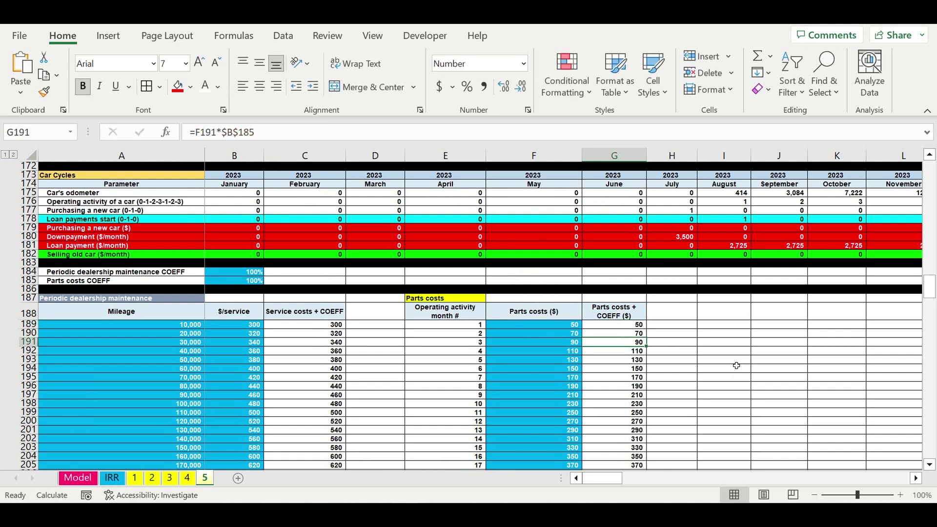
Fill the G189 Parts costs + COEFF formula down through operating month 120 (G308) on sheet 1
click(135, 481)
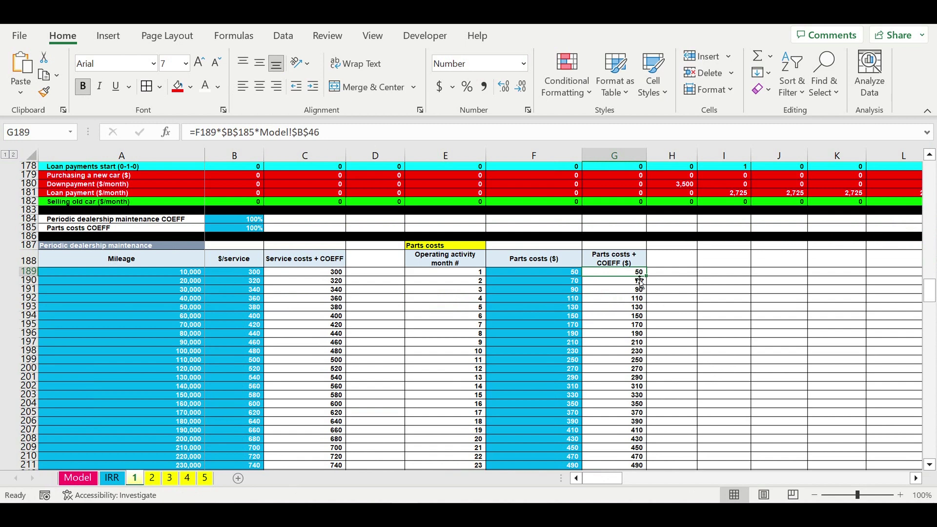
drag(647, 276, 703, 420)
click(706, 415)
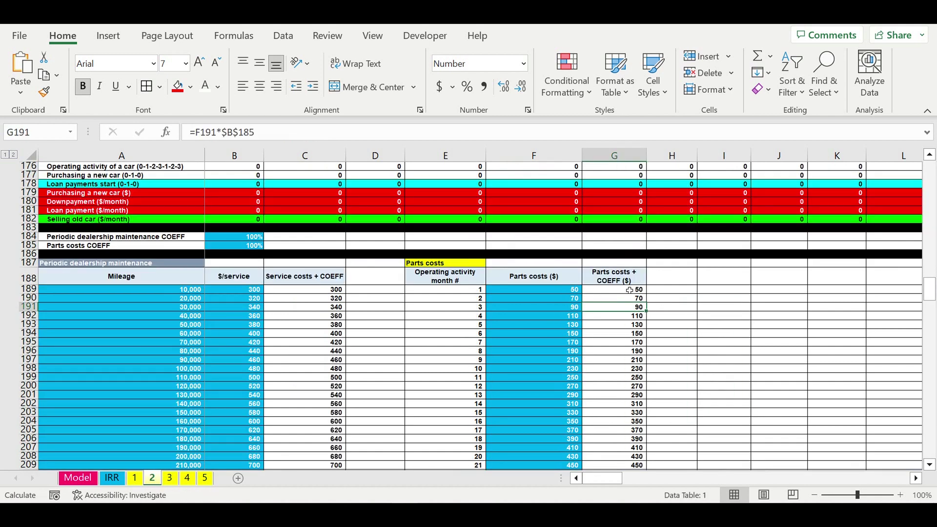
Fill the G189 Parts costs + COEFF formula down to G308 on sheet 2 and check the copied formula in G303
click(630, 290)
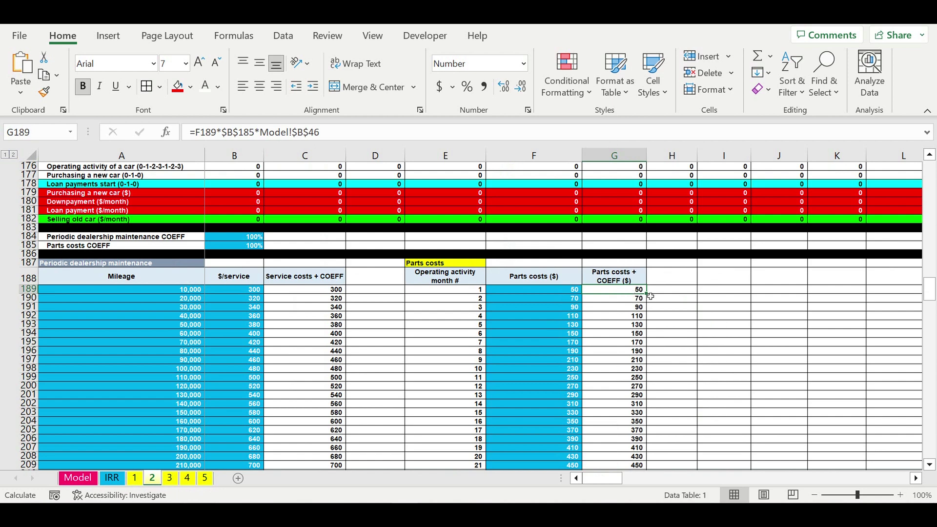
click(638, 325)
click(637, 298)
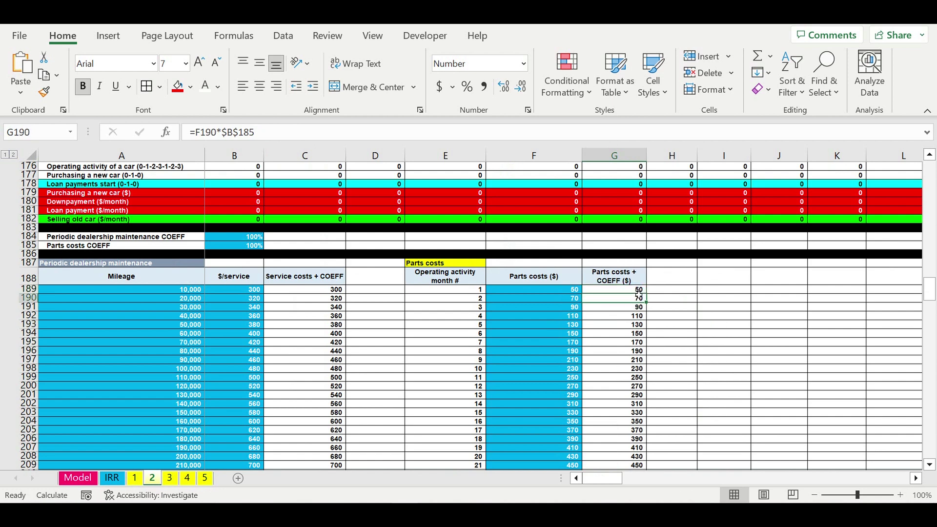
click(637, 292)
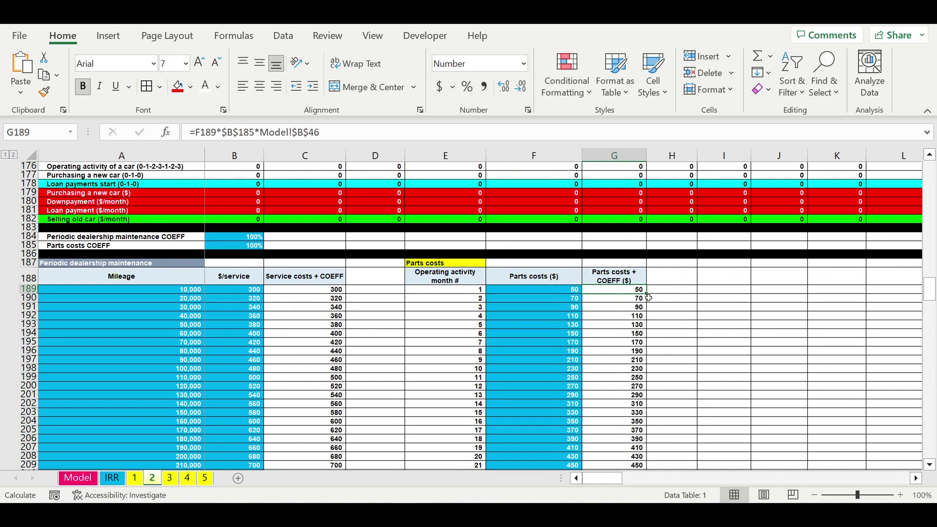
mouse_move(649, 297)
mouse_down()
mouse_move(649, 476)
mouse_move(665, 441)
mouse_move(662, 460)
mouse_up()
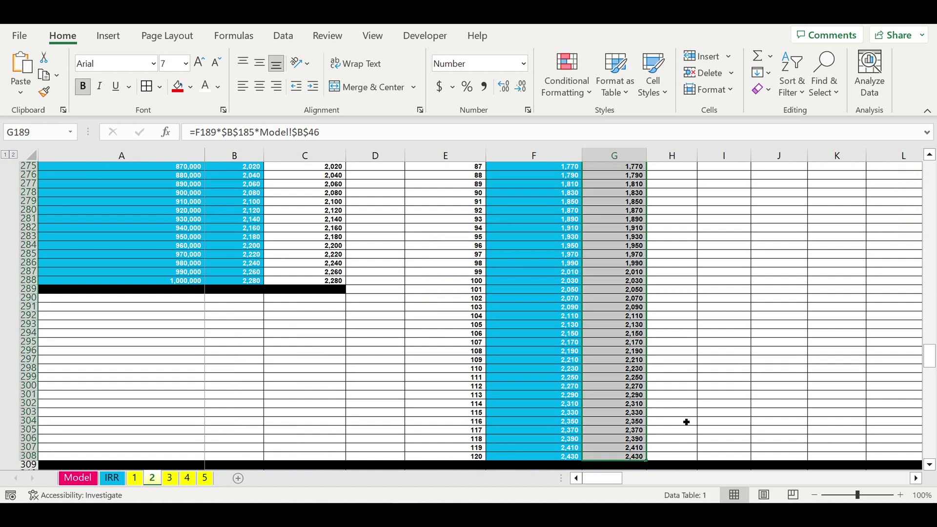
click(696, 395)
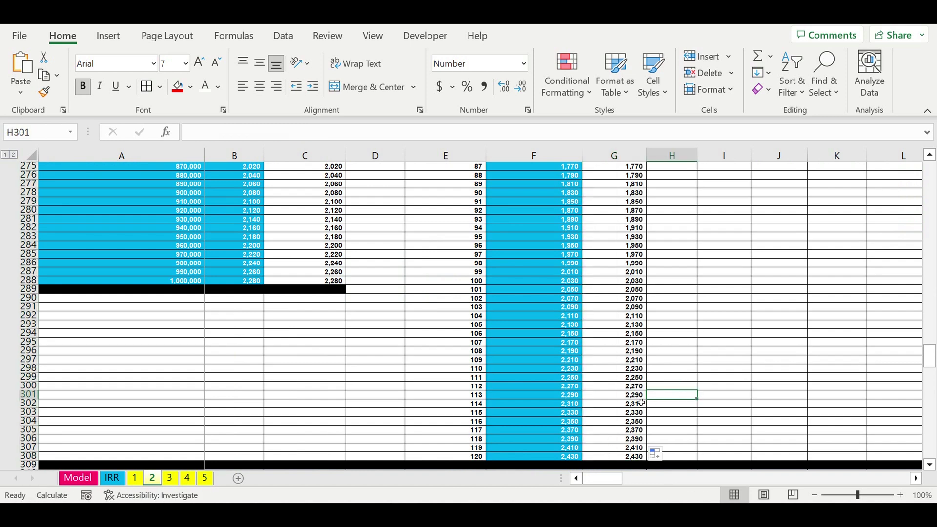
click(627, 415)
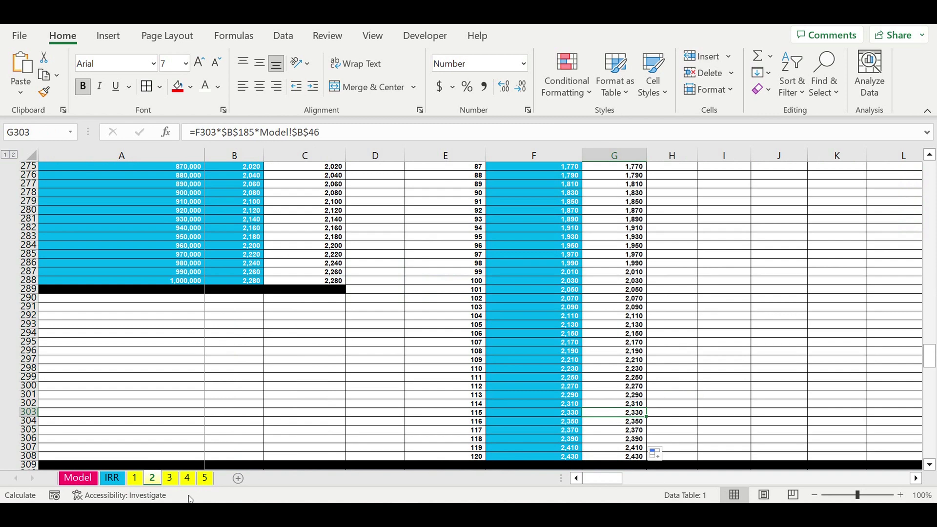
Fill the G189 Parts costs + COEFF formula down to G308 on sheet 3
click(170, 479)
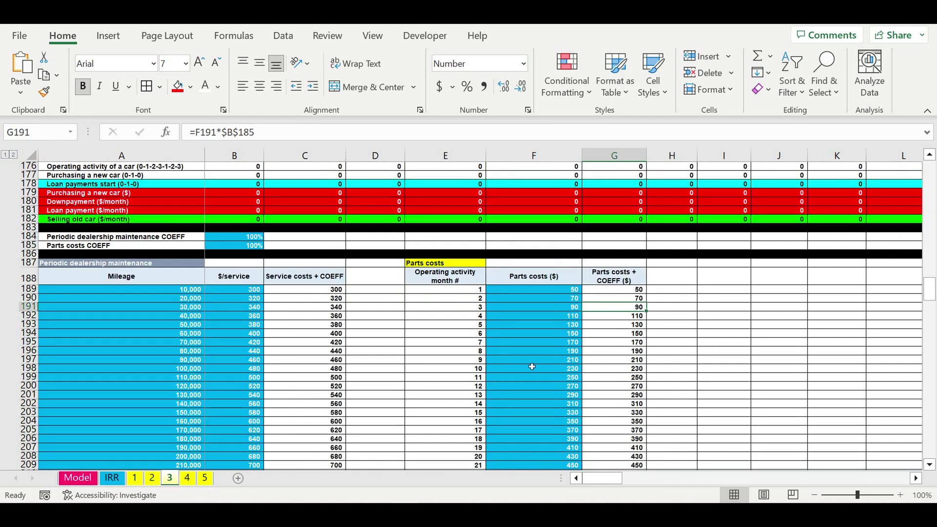
click(636, 291)
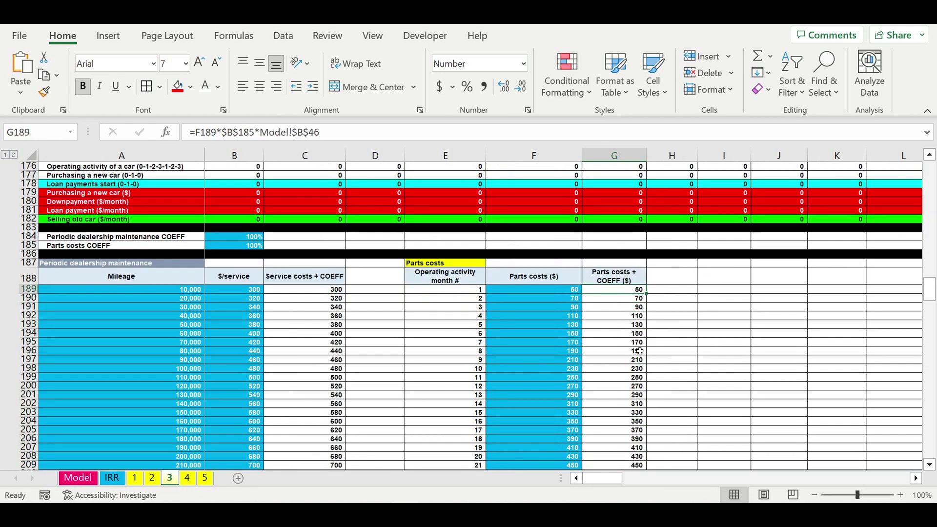
drag(650, 296, 653, 432)
drag(720, 405, 719, 405)
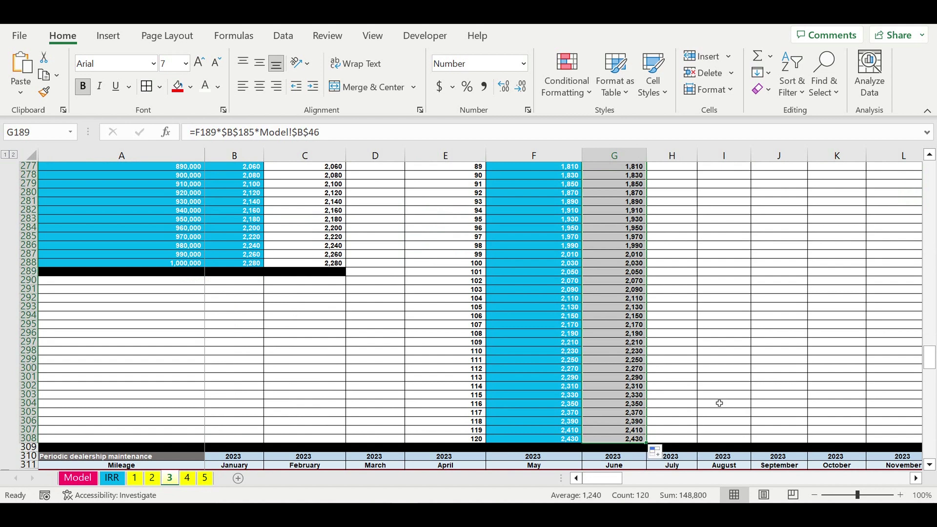
click(719, 403)
Fill the G189 Parts costs + COEFF formula down to G308 on sheet 4
click(188, 479)
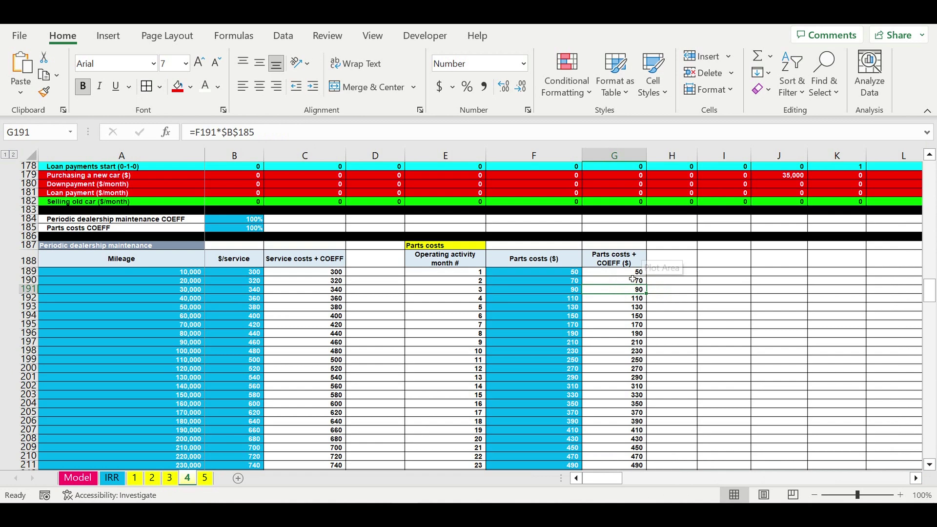
click(624, 272)
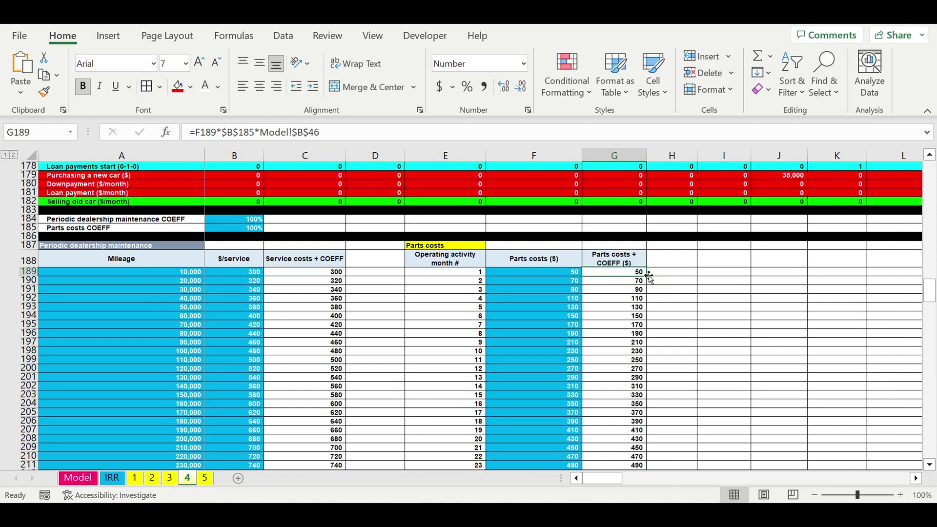
drag(653, 281, 640, 456)
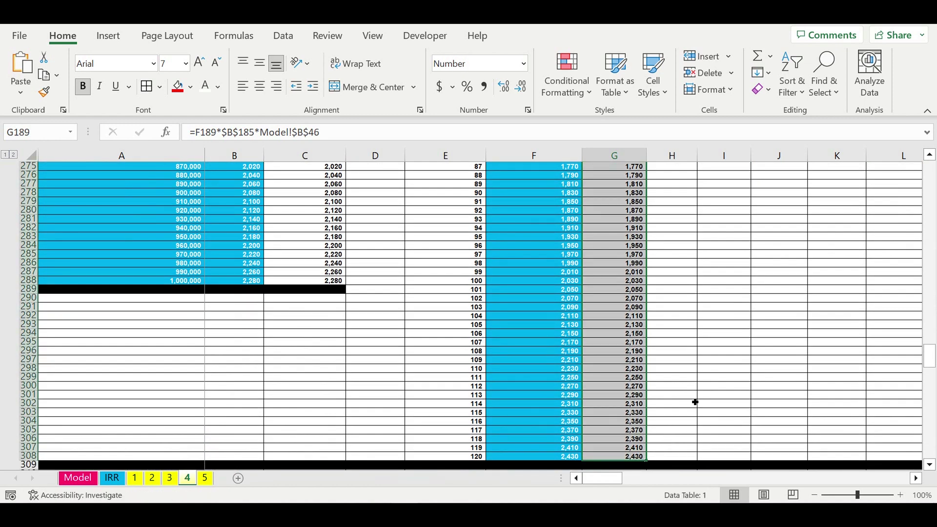
click(695, 396)
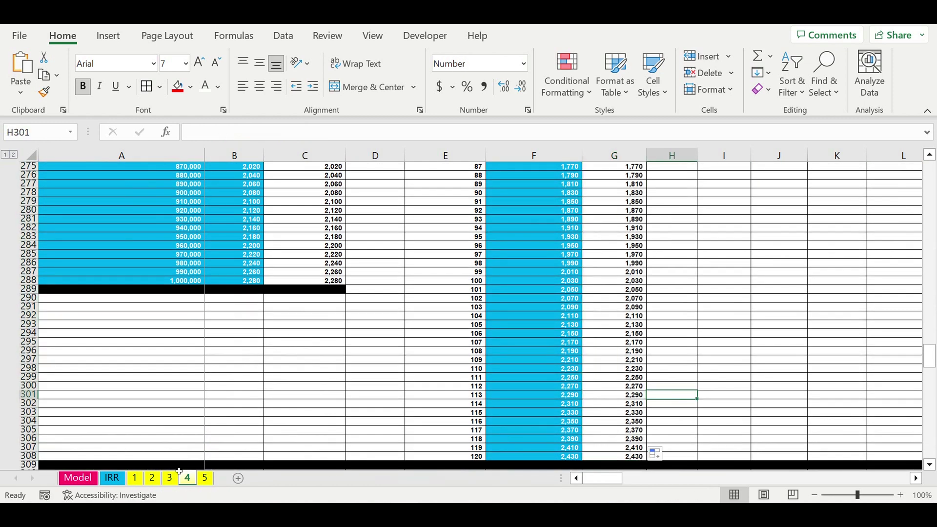
Fill the G189 Parts costs + COEFF formula down to G308 on sheet 5
click(207, 481)
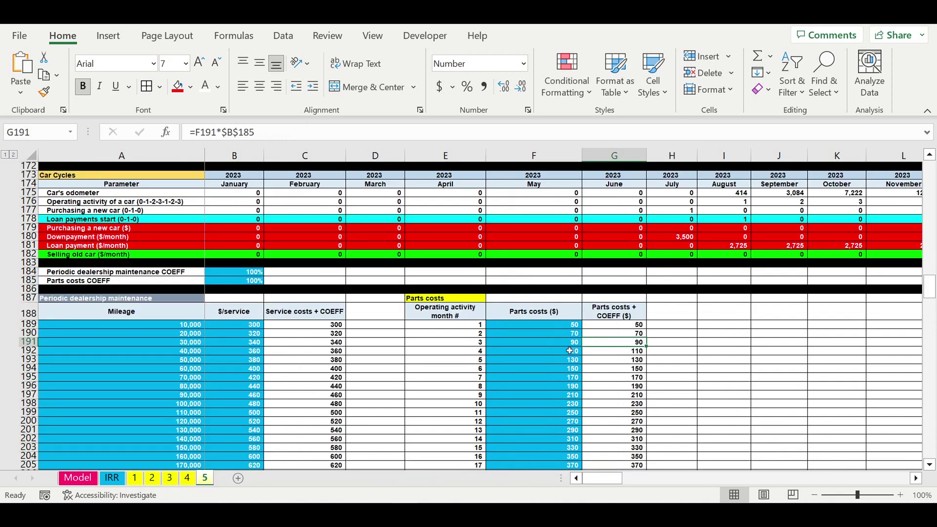
click(634, 326)
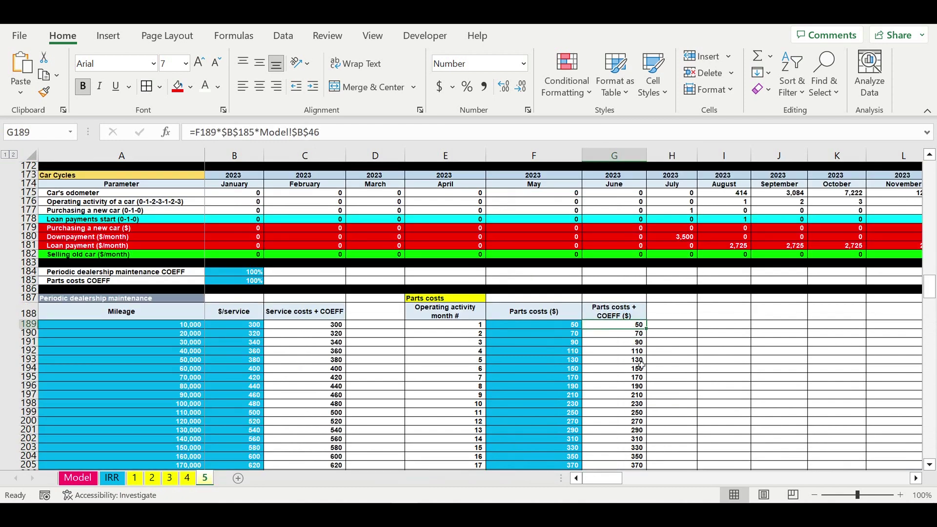
mouse_move(651, 334)
mouse_down()
mouse_move(635, 472)
mouse_move(673, 433)
mouse_move(668, 459)
mouse_up()
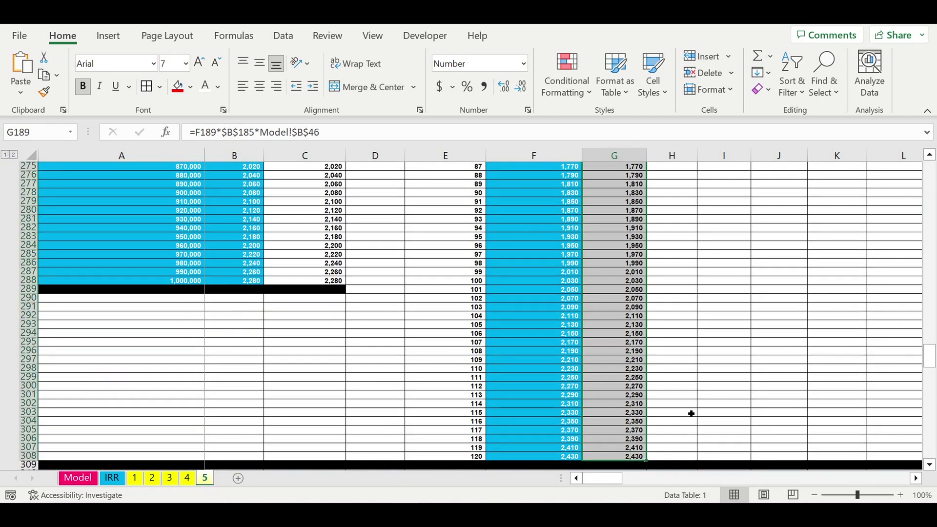
click(694, 408)
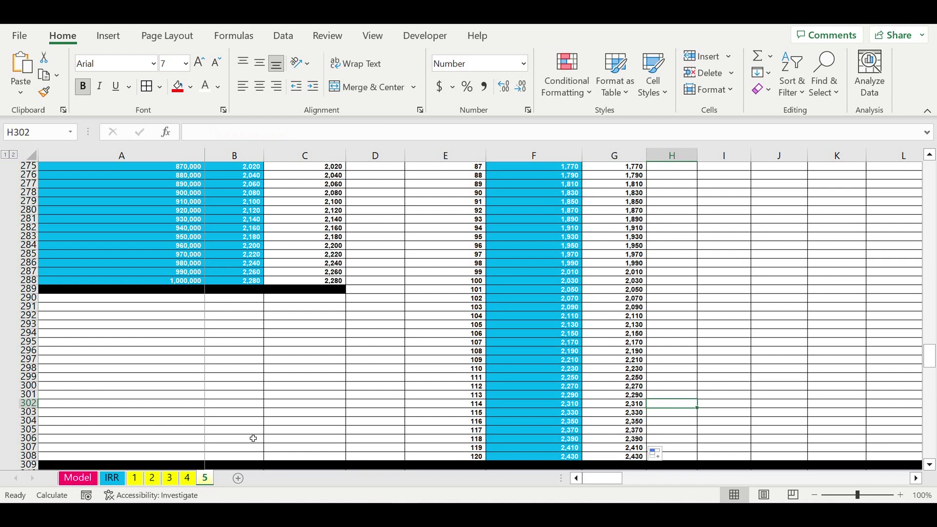
Set the Parts costs COEFF in B46 of the Model sheet to 130% to test its effect on the financial results
click(76, 479)
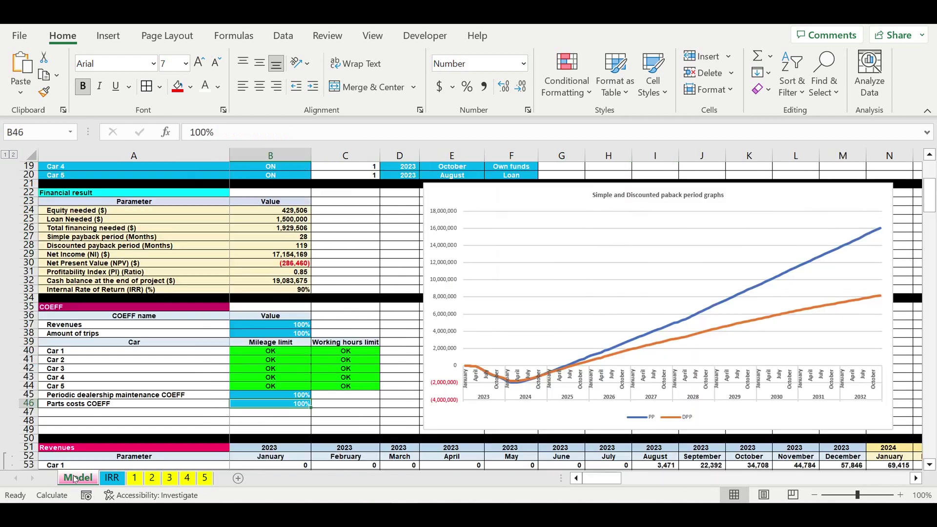
click(289, 416)
click(290, 407)
text(1)
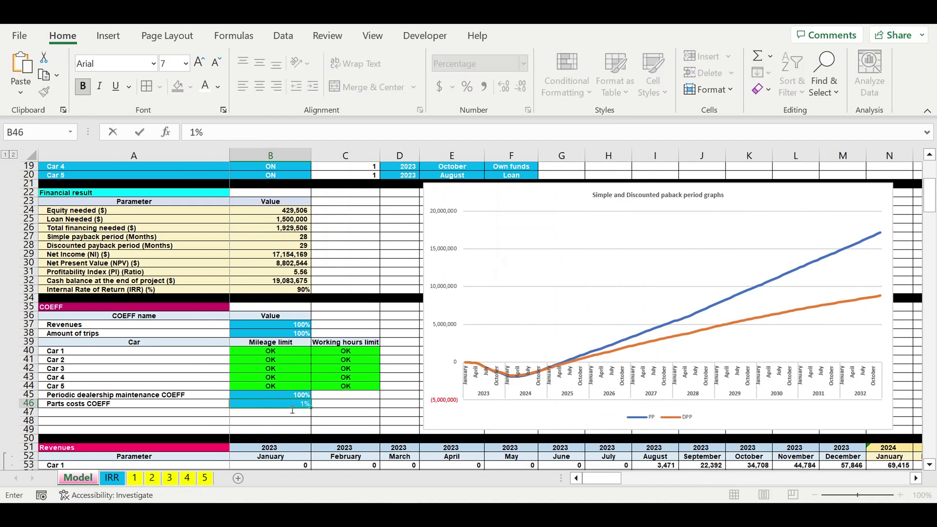
text(30)
key(Return)
key(Return)
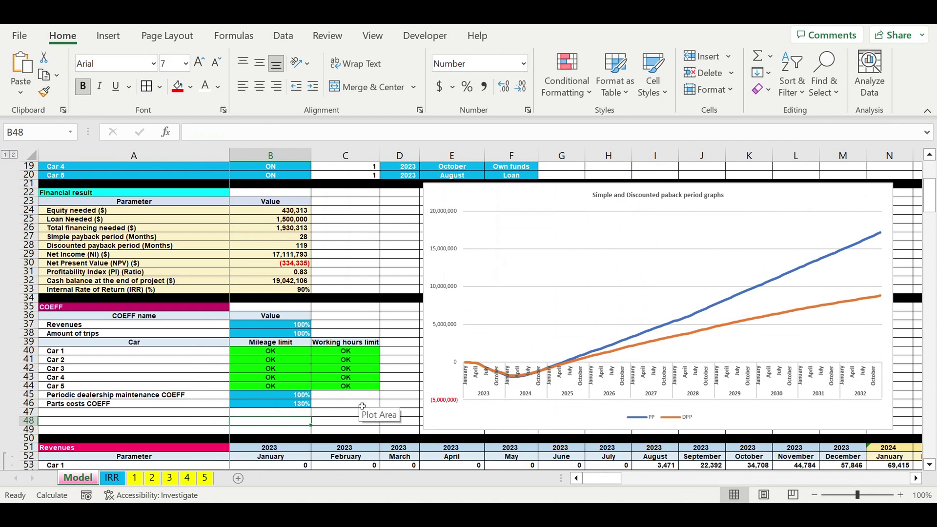
Raise the Parts costs COEFF in B46 to 400% as a second test
click(282, 407)
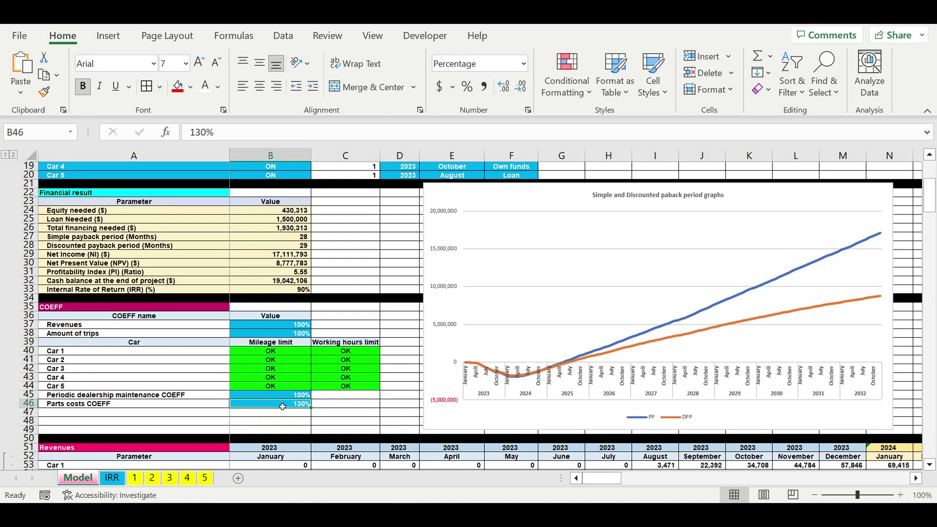
text(400)
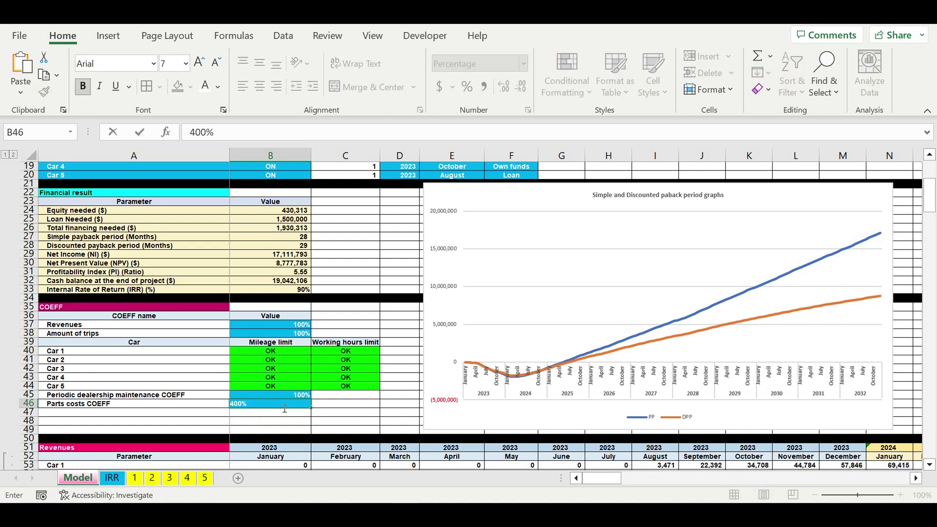
click(361, 415)
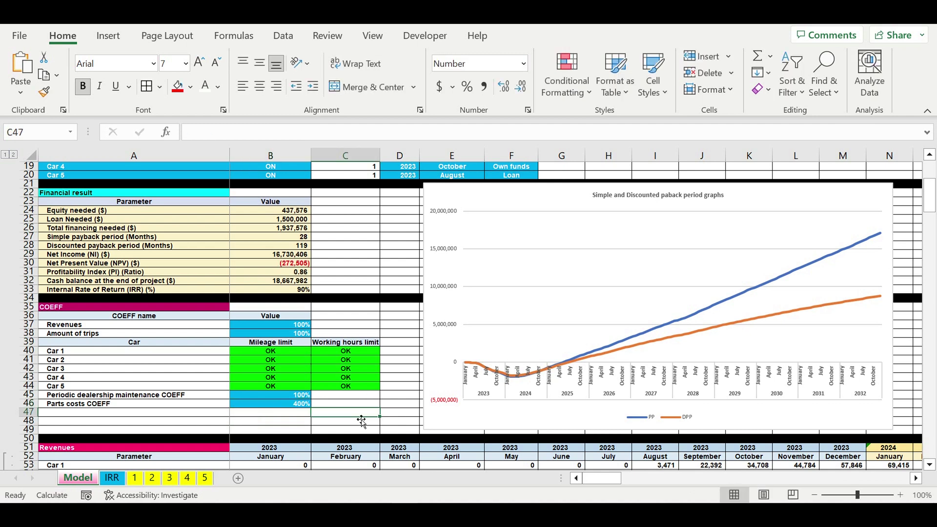
Test an extreme Parts costs COEFF of 2000% in B46
click(277, 407)
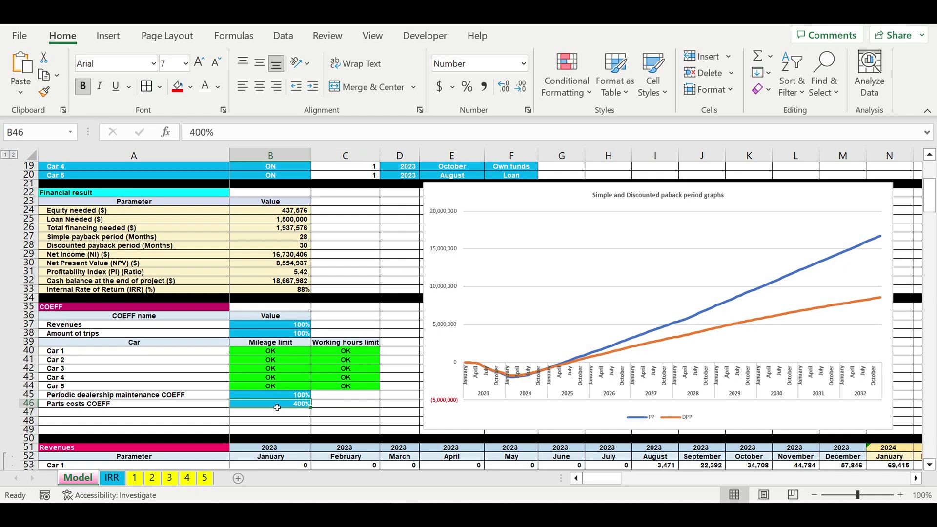
text(2000)
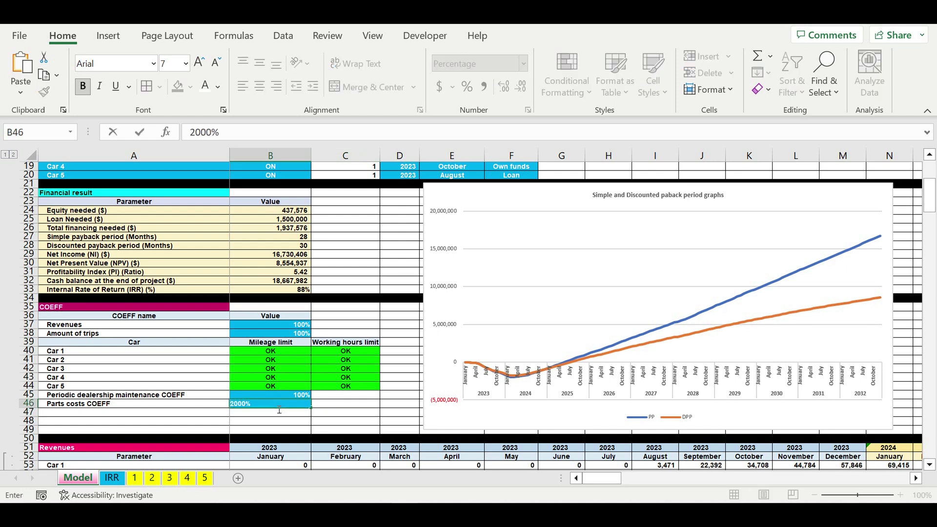
key(Return)
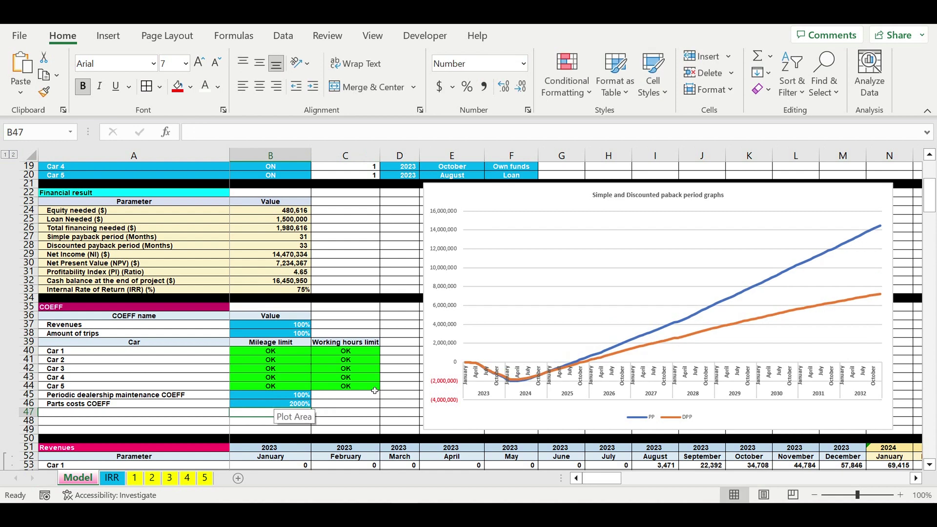
Restore the Parts costs COEFF in B46 to 100%
click(285, 405)
text(100)
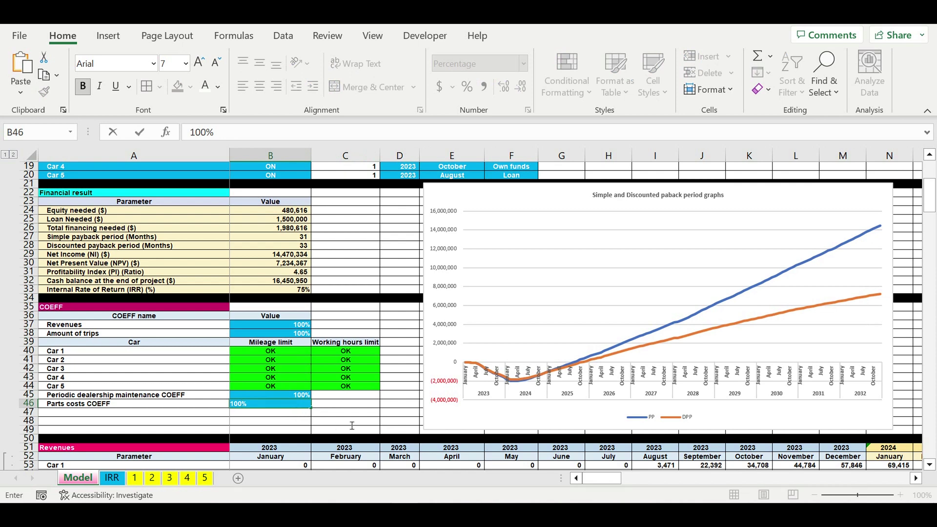
click(352, 424)
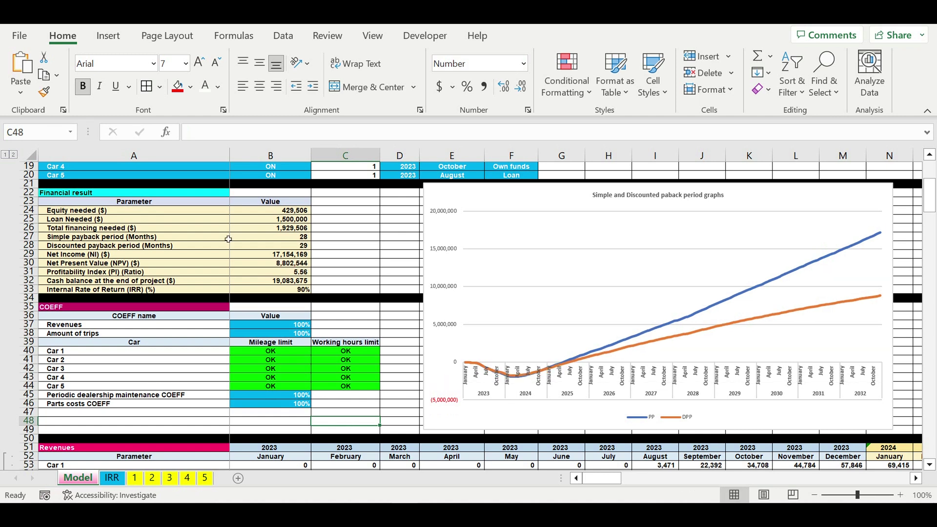
Examine the fixed costs, gasoline and other cost tables on sheet 1 that follow the Parts costs section
click(134, 479)
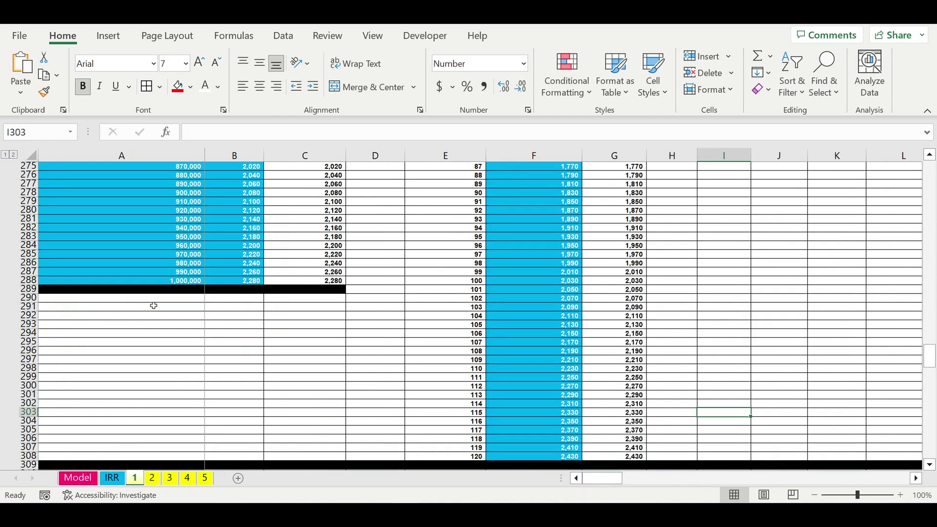
scroll(159, 309, down, 9)
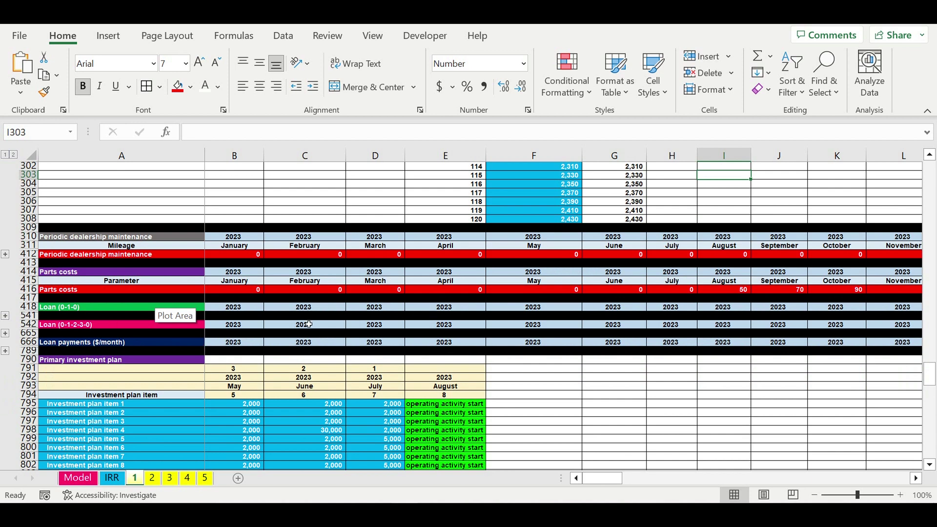
scroll(139, 413, down, 4)
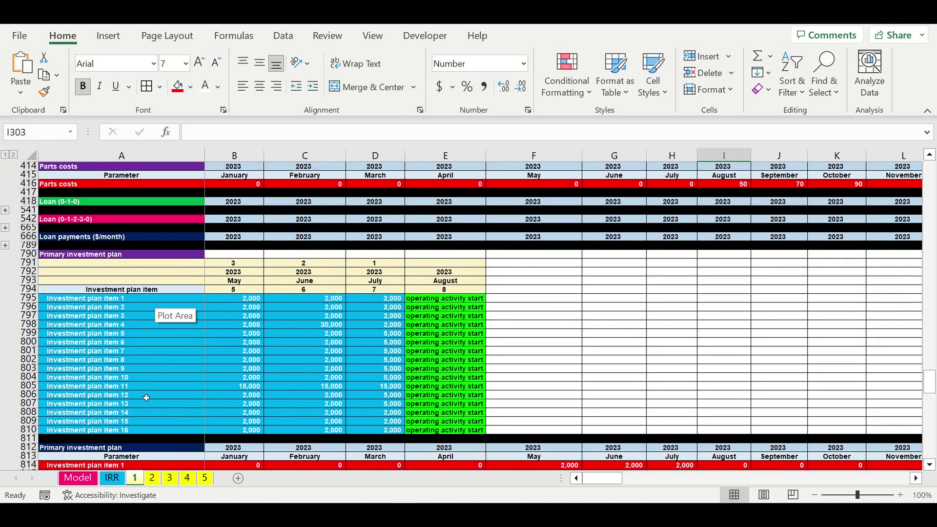
scroll(330, 323, down, 7)
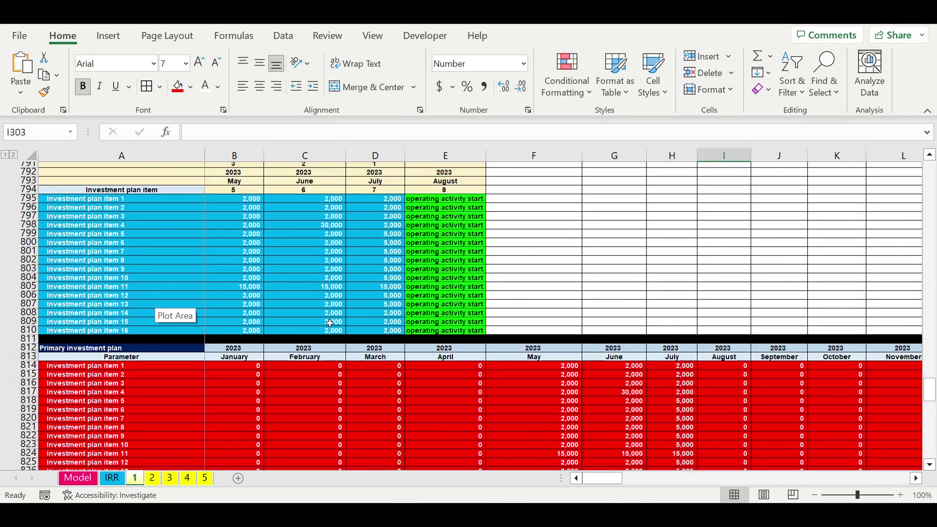
scroll(331, 324, down, 3)
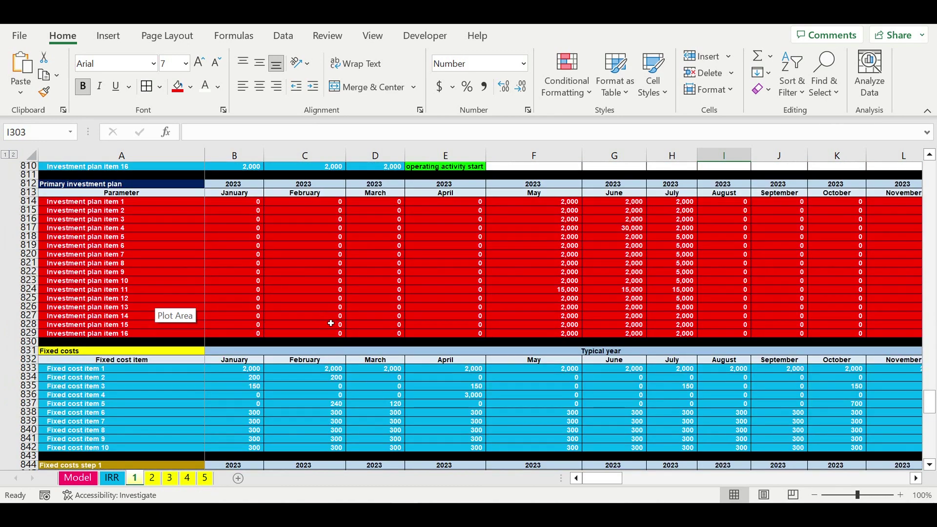
scroll(331, 324, down, 2)
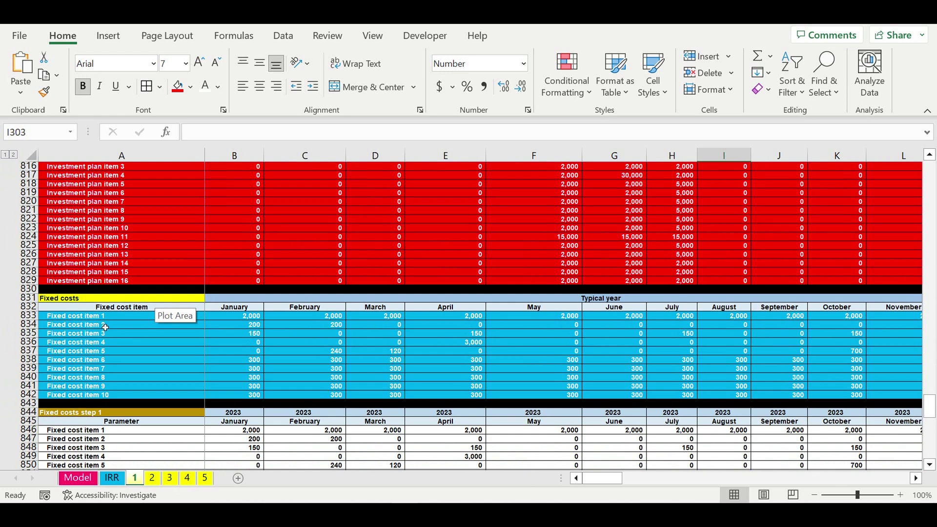
click(57, 300)
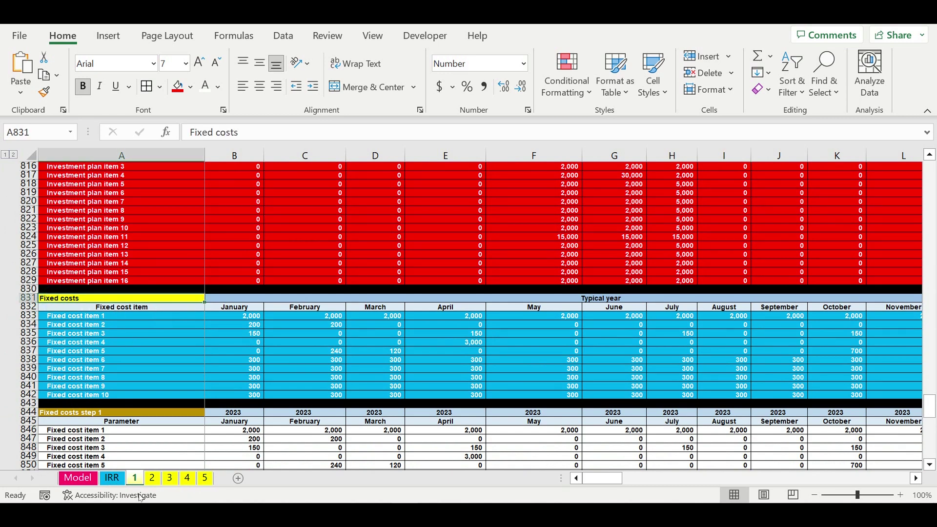
scroll(230, 347, down, 4)
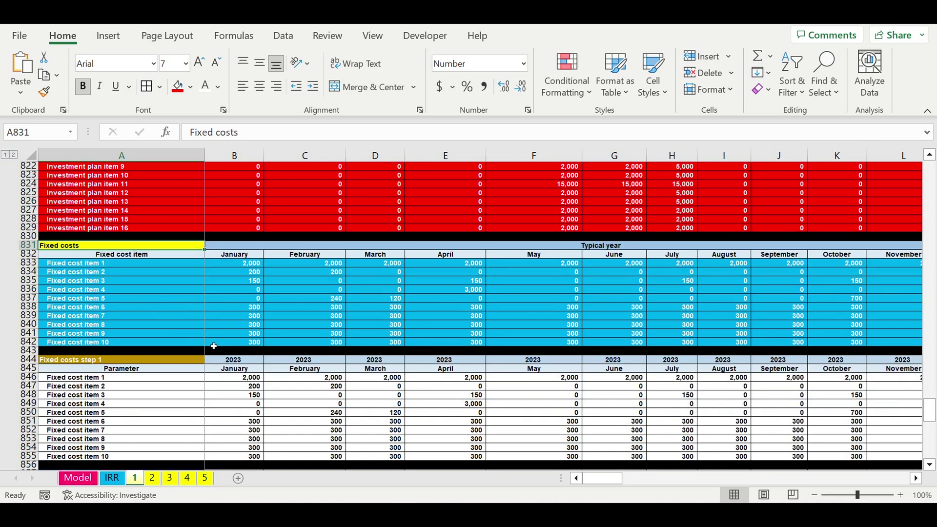
scroll(264, 348, down, 3)
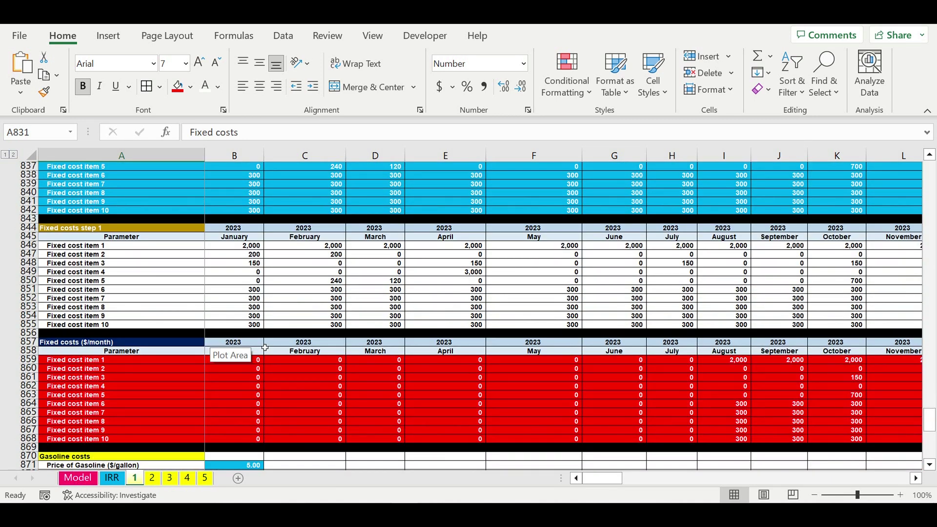
click(233, 387)
click(283, 361)
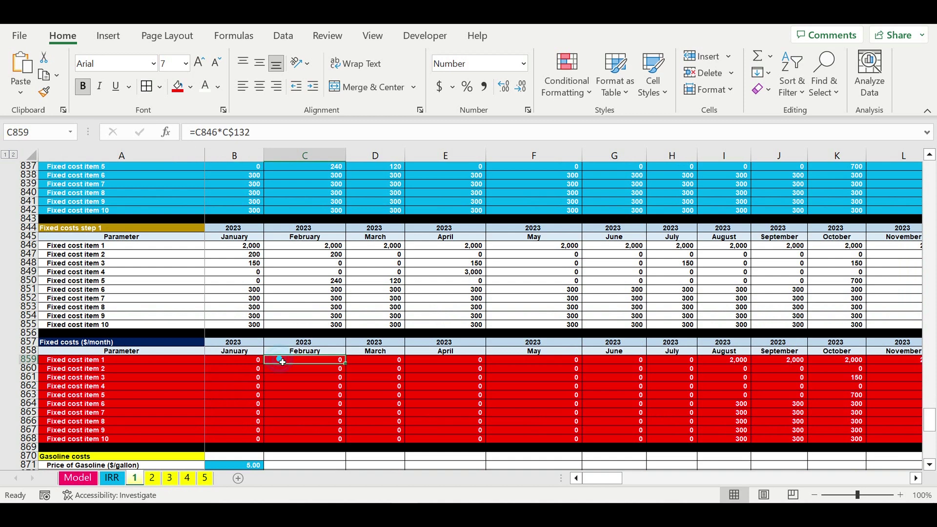
scroll(177, 387, down, 2)
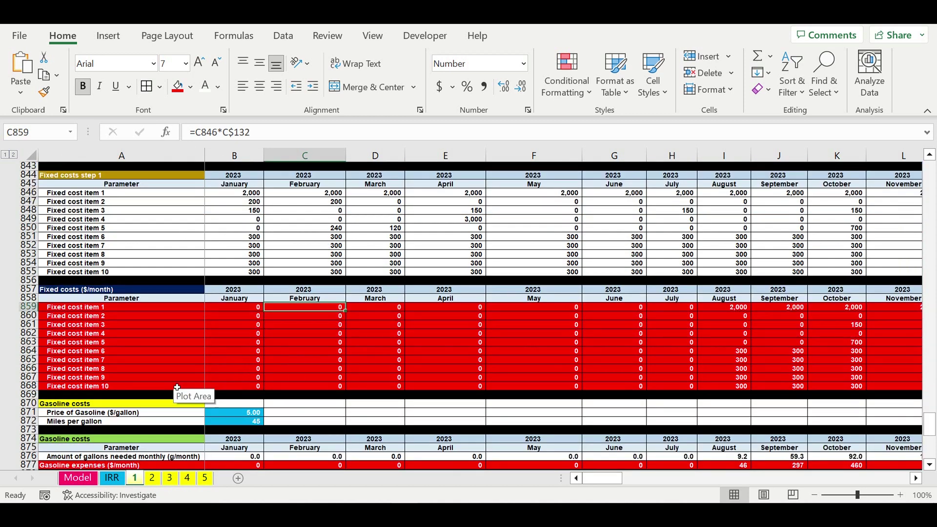
Insert seven blank rows above the black divider row 50 on the Model sheet to extend the COEFF section
click(78, 478)
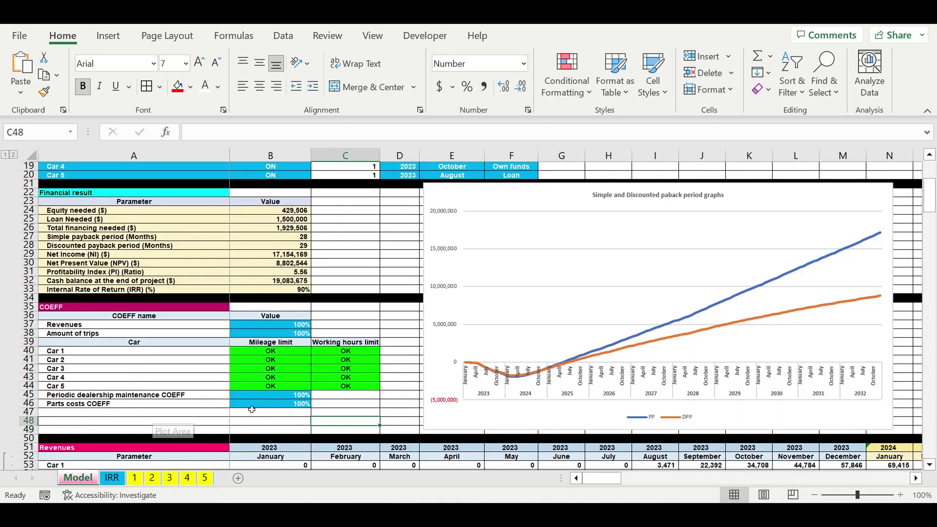
click(118, 413)
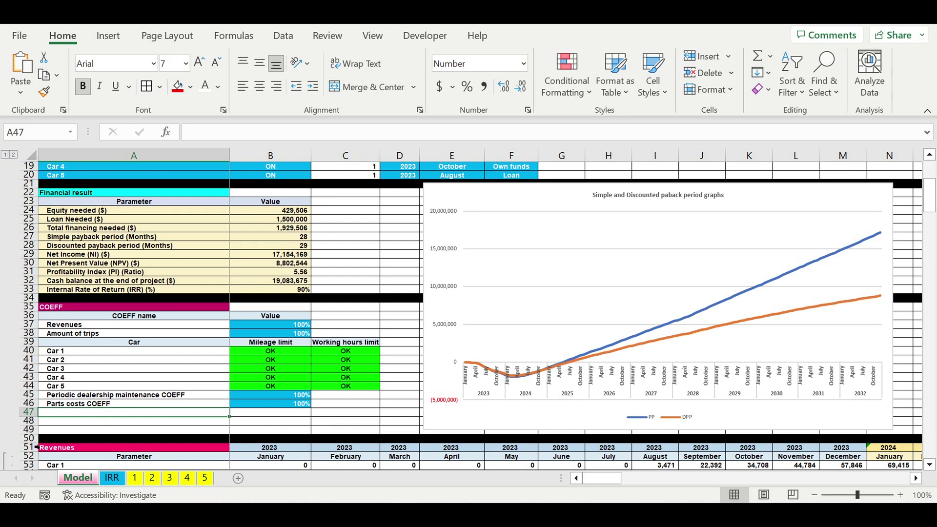
mouse_move(24, 439)
mouse_down()
mouse_move(27, 466)
mouse_move(29, 443)
mouse_up()
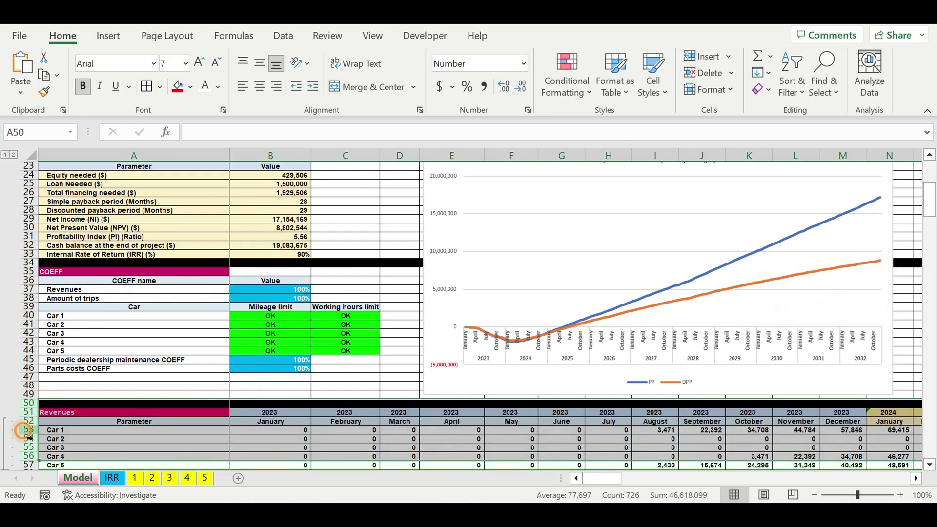
right_click(28, 443)
click(59, 267)
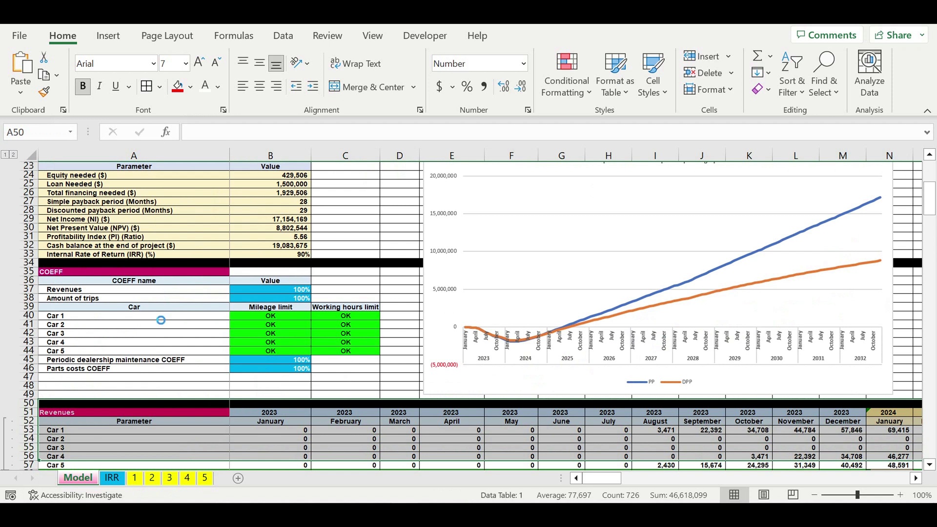
Enter the label "Fixed Costs" in A47 of the Model sheet, under Parts costs COEFF
click(91, 380)
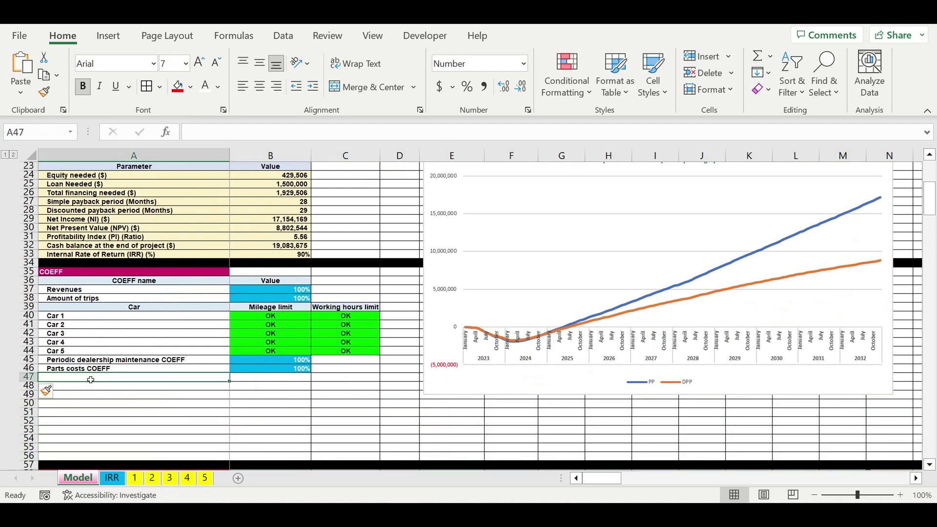
text(Fixed Costs)
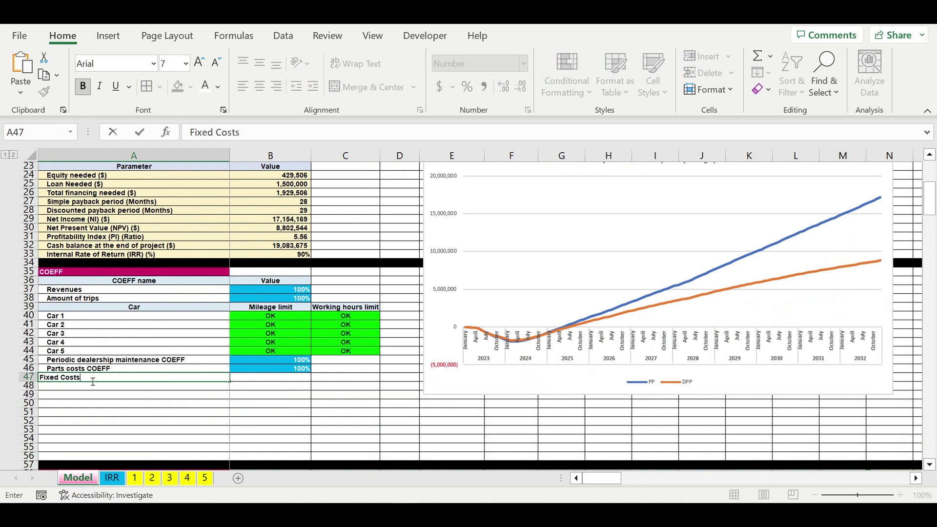
click(84, 414)
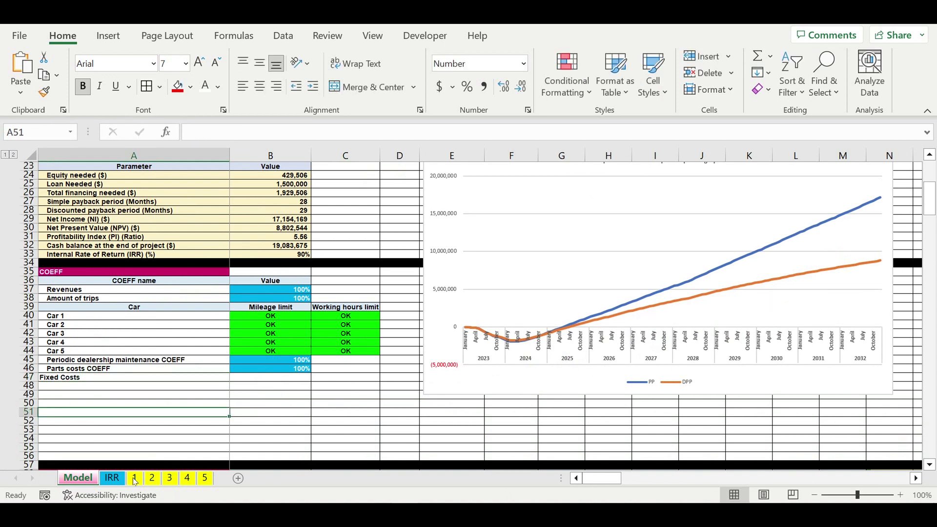
Copy the "Gasoline costs" heading from A870 on sheet 1 into A48 of the Model sheet without its formatting
click(134, 478)
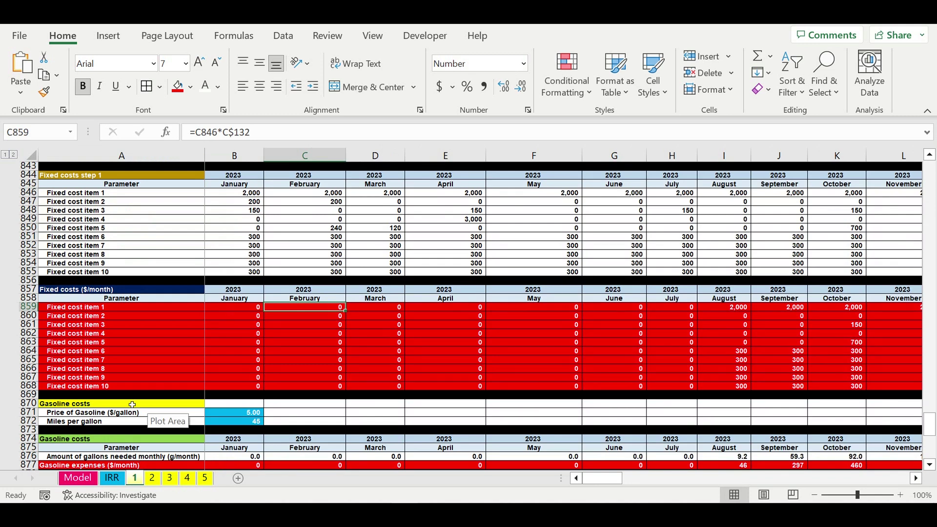
click(61, 405)
key(ctrl+c)
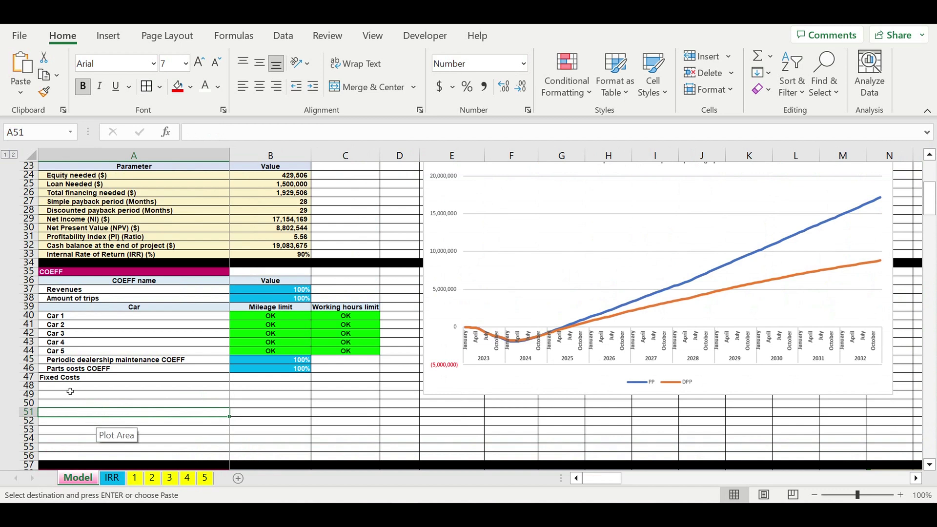
click(66, 387)
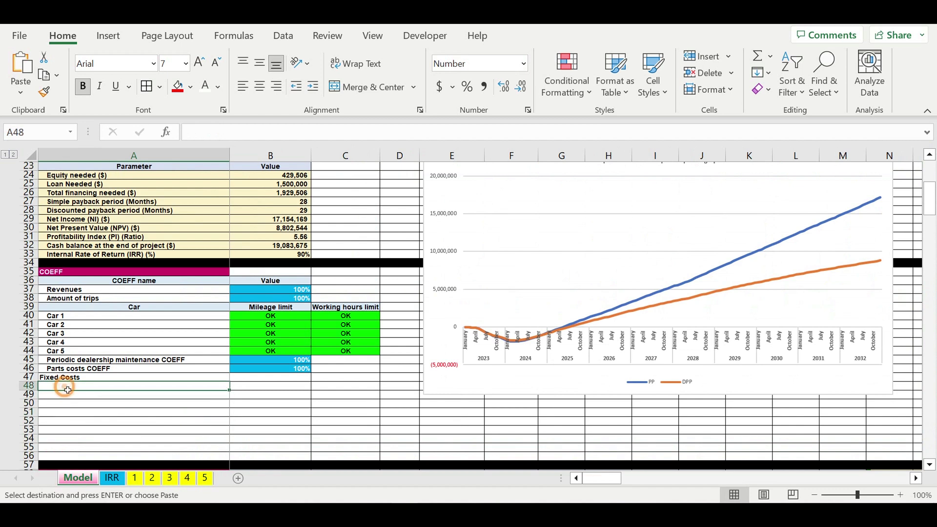
right_click(67, 390)
click(122, 100)
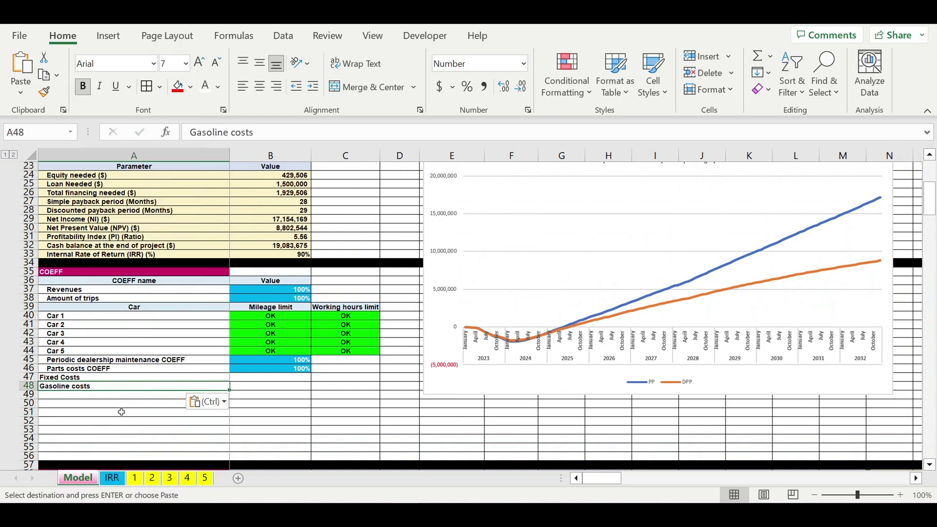
Copy the "Uber / Lyft commissions $/month" heading from A881 on sheet 1 into A49 of the Model sheet without its formatting
click(136, 478)
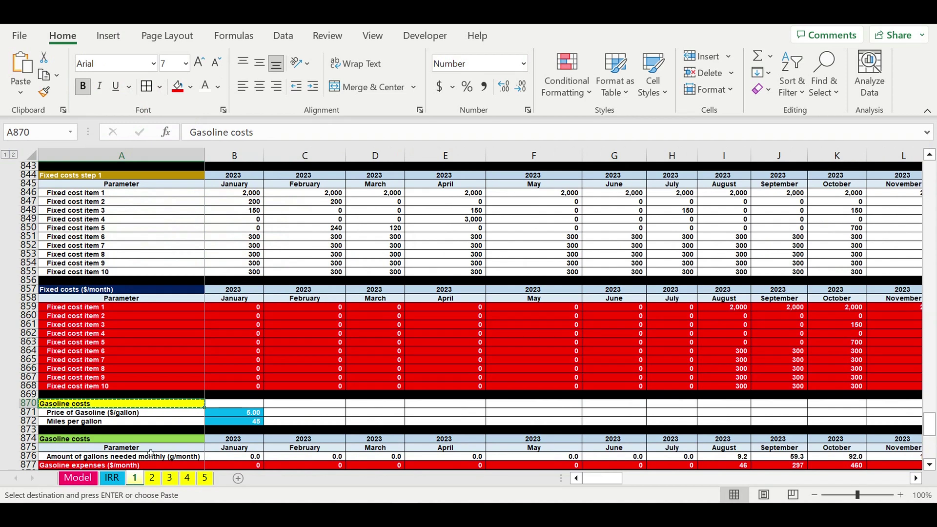
scroll(178, 400, down, 4)
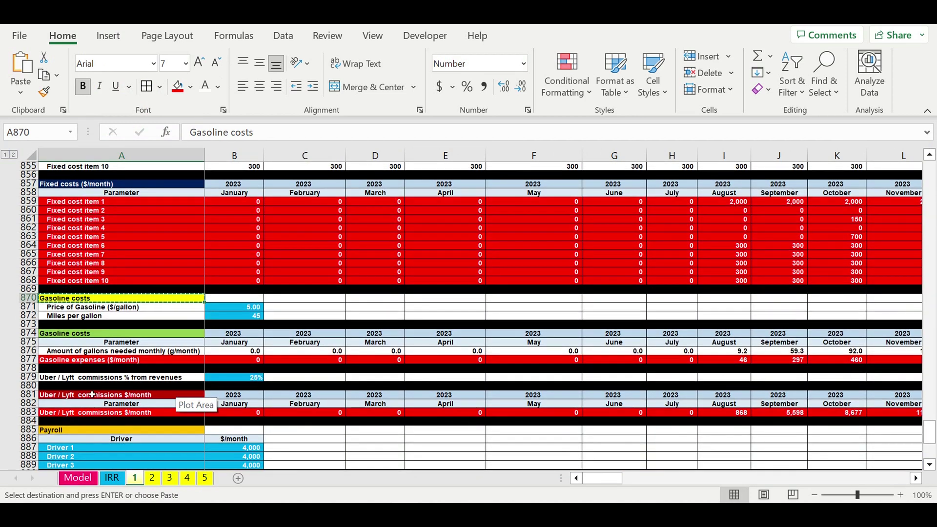
click(52, 397)
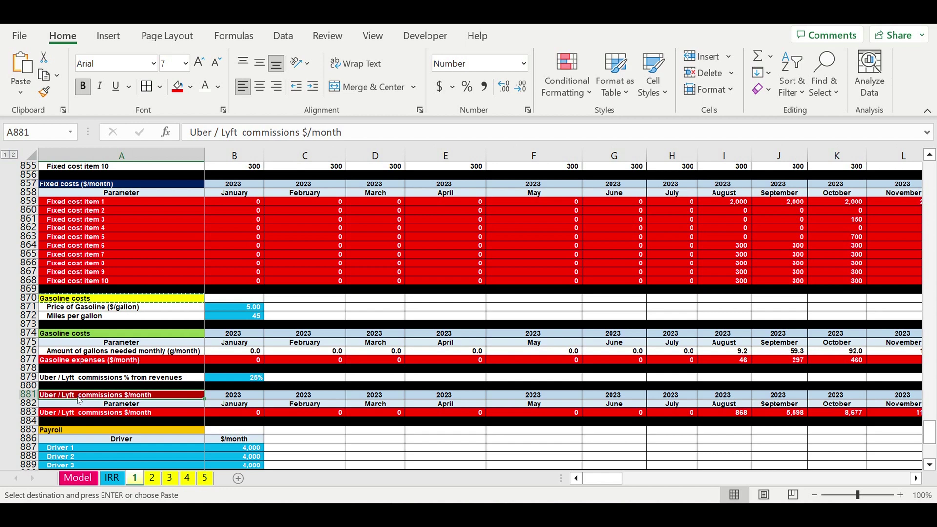
right_click(80, 399)
click(108, 61)
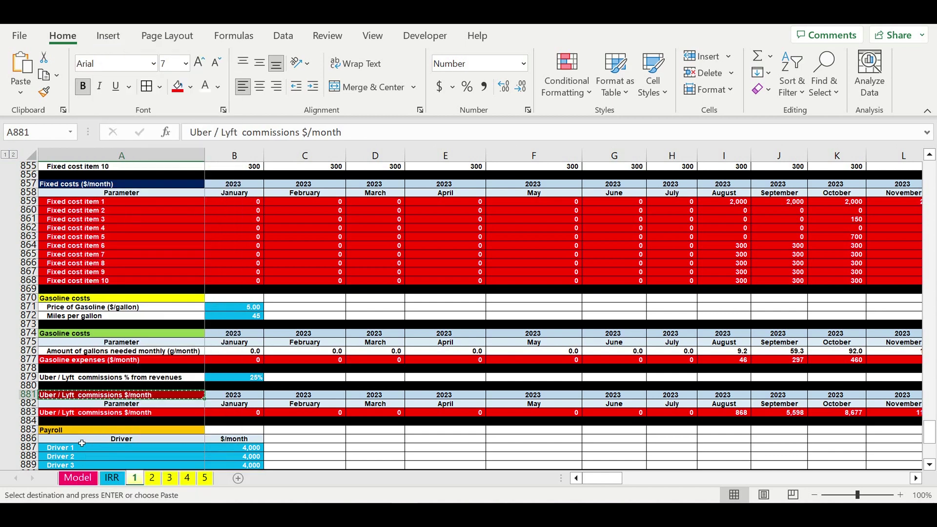
click(78, 478)
click(73, 396)
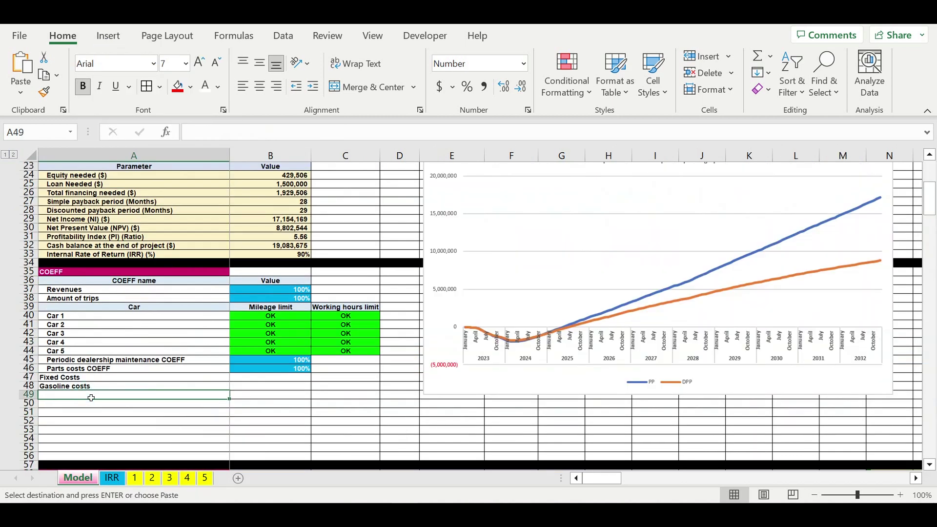
right_click(74, 395)
click(146, 104)
click(113, 429)
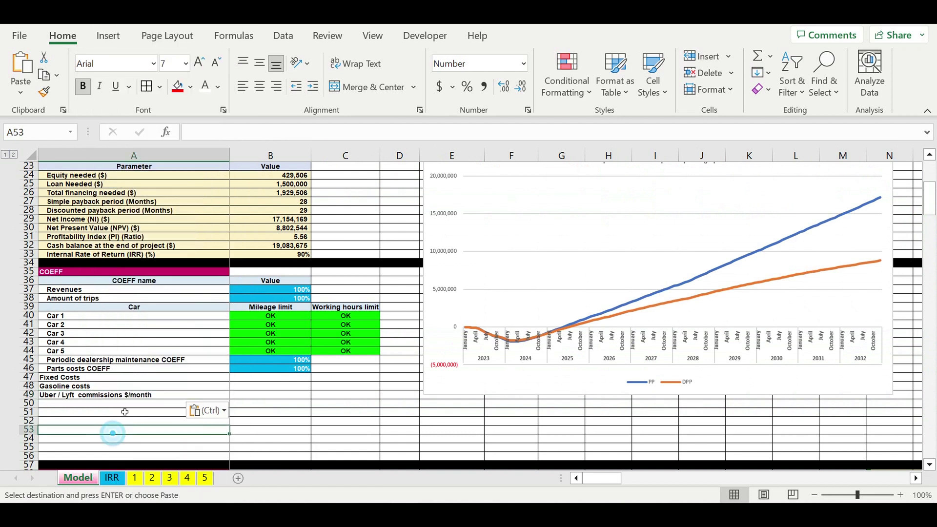
Remove "$/month" from the label in A49 so that it reads "Uber / Lyft commissions"
click(135, 396)
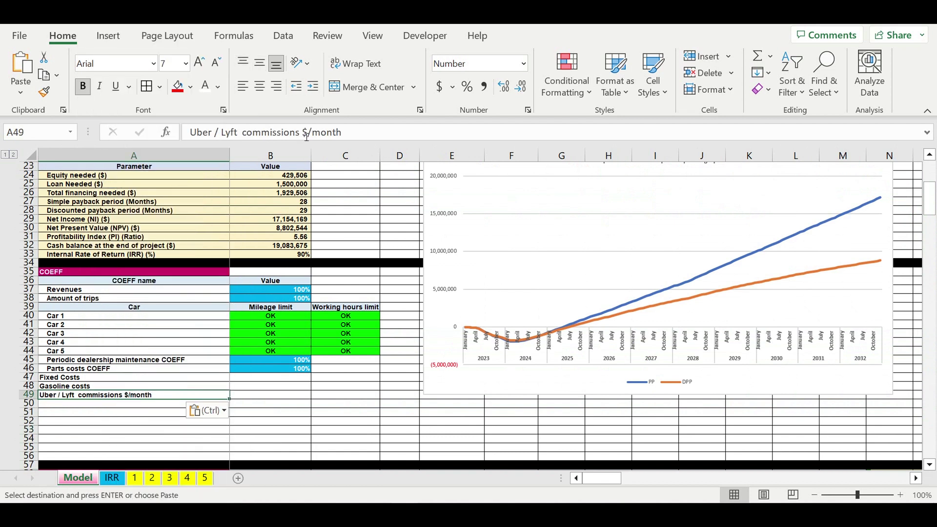
drag(302, 133, 433, 132)
key(BackSpace)
key(Return)
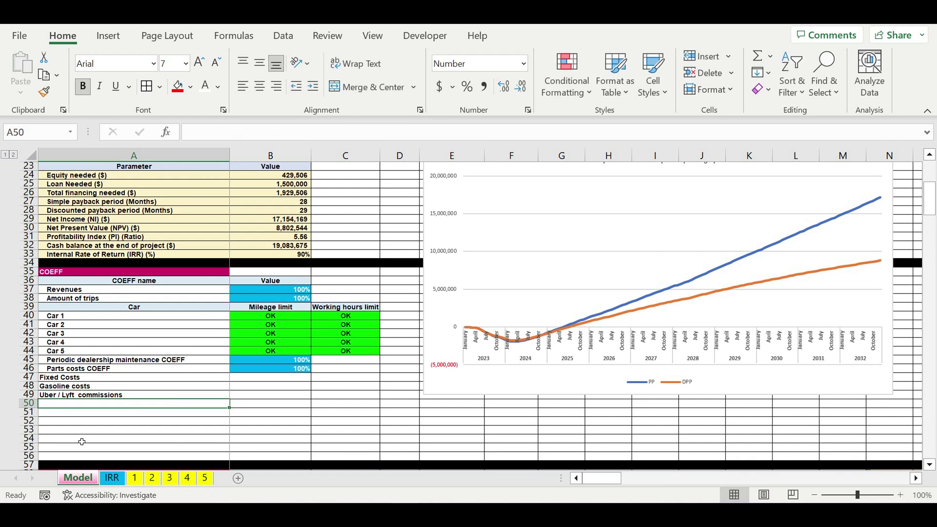
click(87, 430)
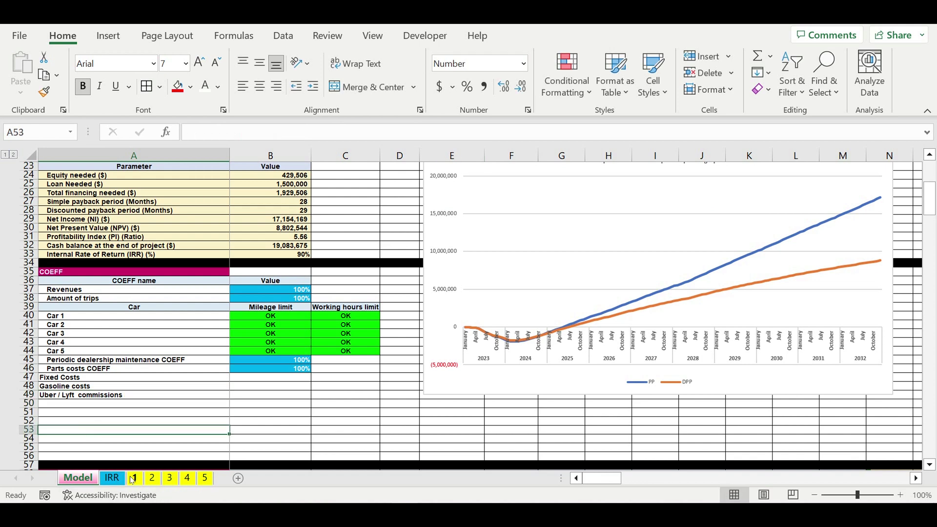
Check the Payroll tables on sheet 1 and enter the label "Drivers payroll" in A50 of the Model sheet
click(134, 479)
scroll(190, 380, down, 4)
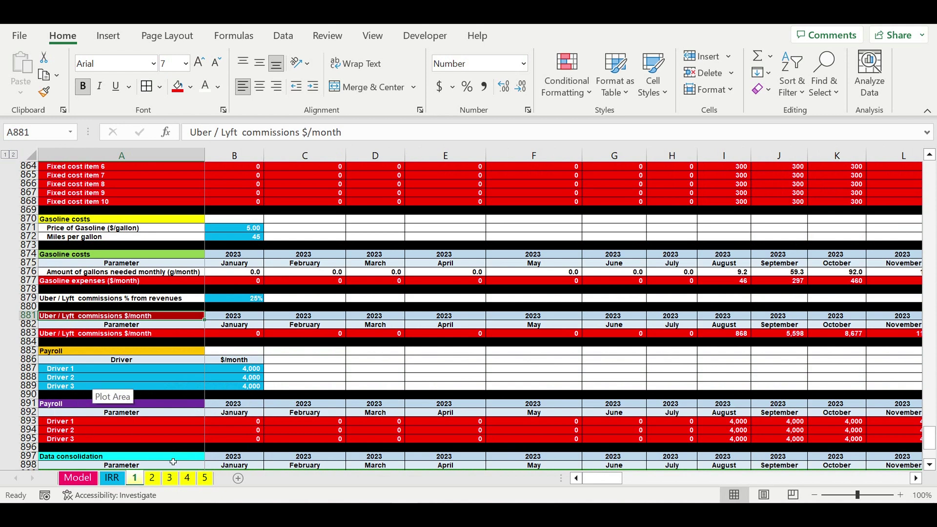
click(86, 476)
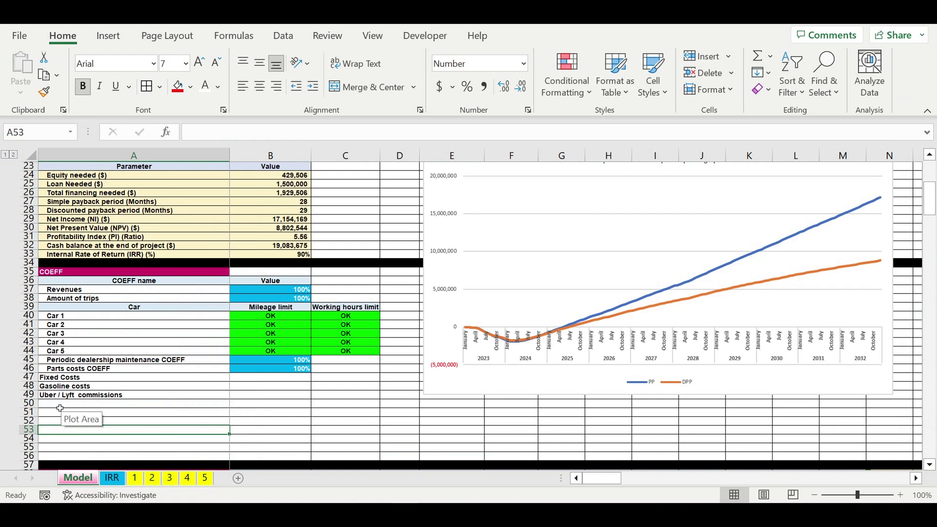
click(59, 407)
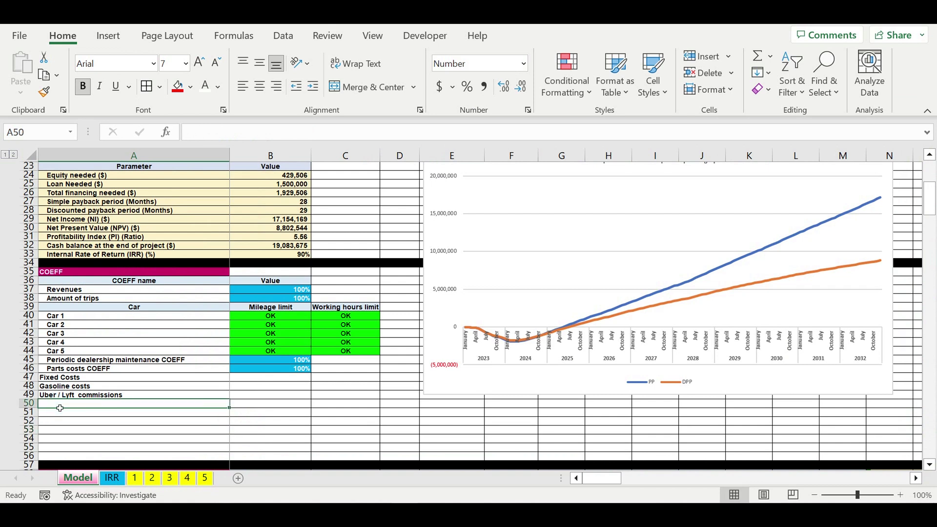
text(Drivers payroll)
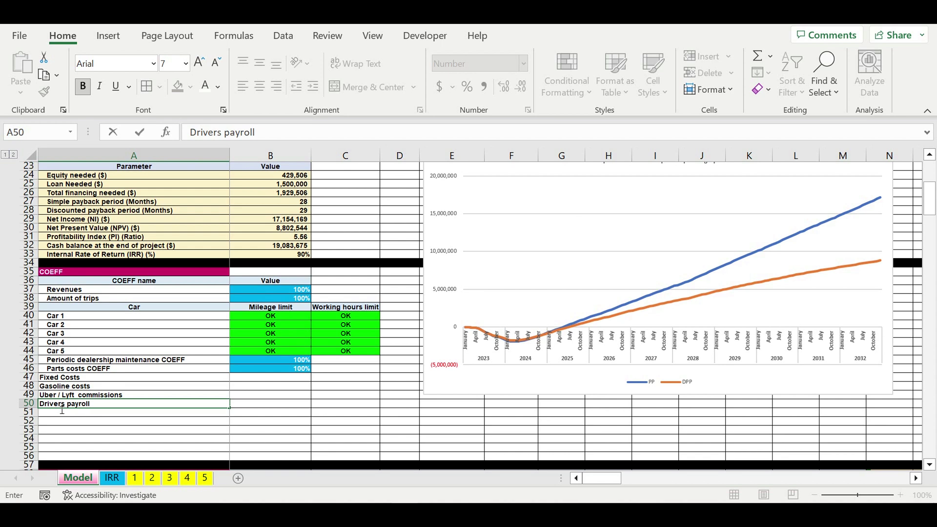
Check sheet 1 for further cost types, and fill the 100% coefficient from B46 down through B50 on the Model sheet
key(Return)
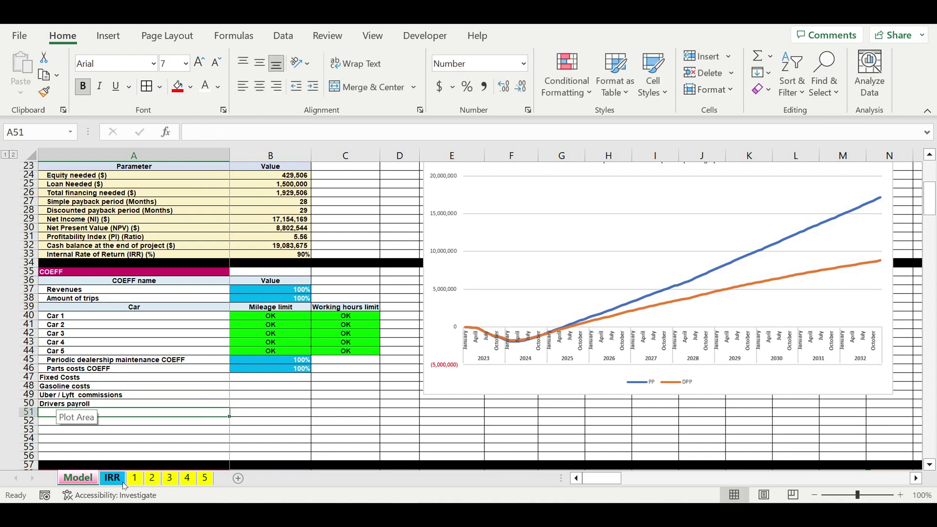
click(138, 479)
scroll(168, 410, down, 5)
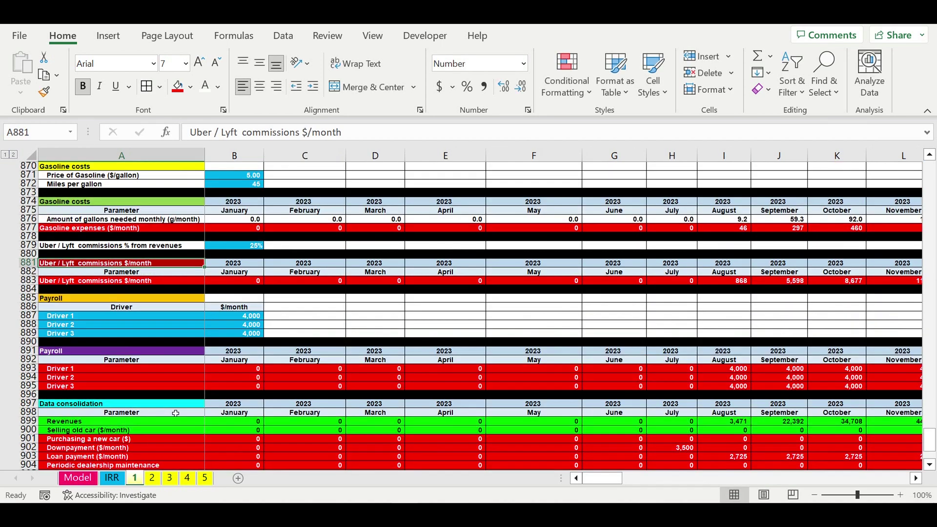
scroll(255, 374, up, 1)
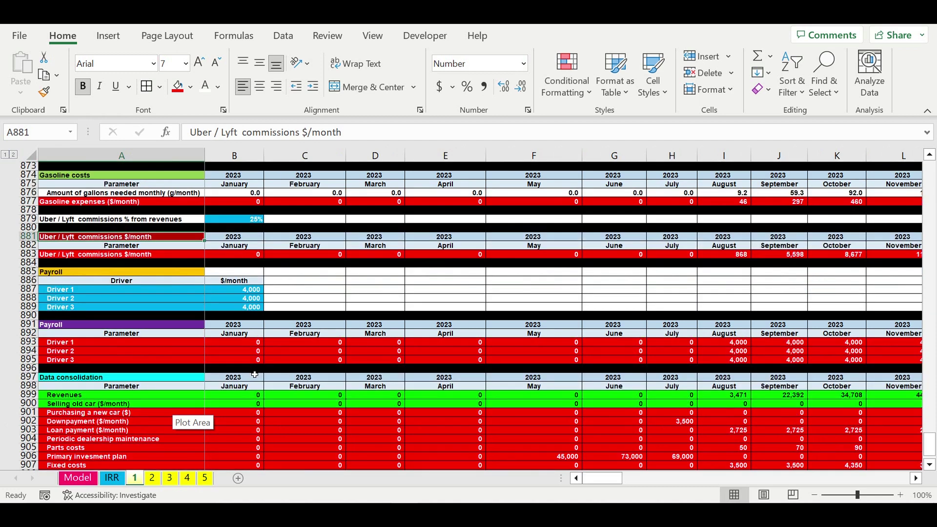
click(76, 480)
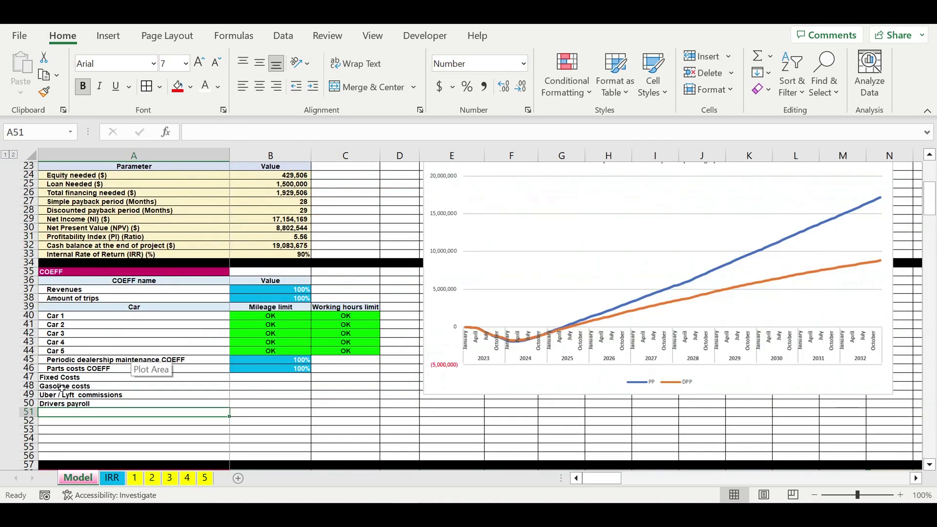
click(62, 380)
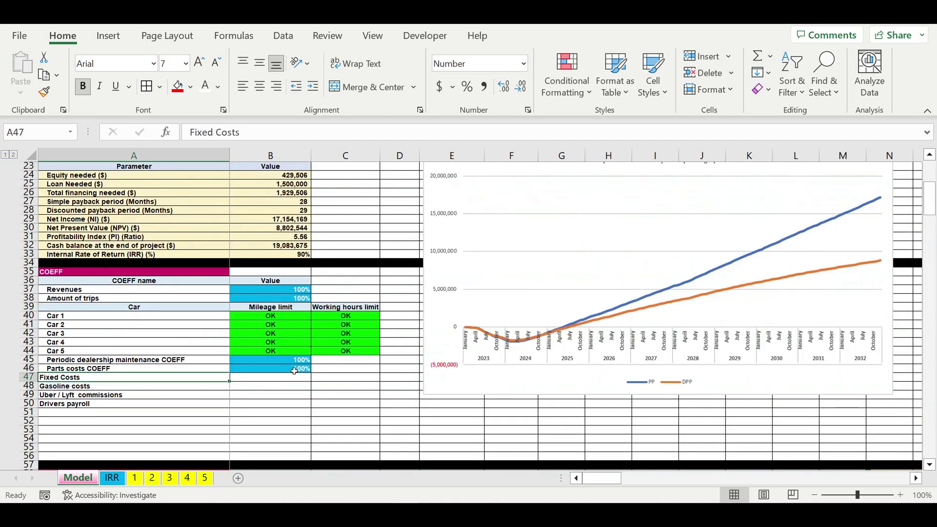
click(294, 371)
drag(311, 373, 311, 415)
click(161, 415)
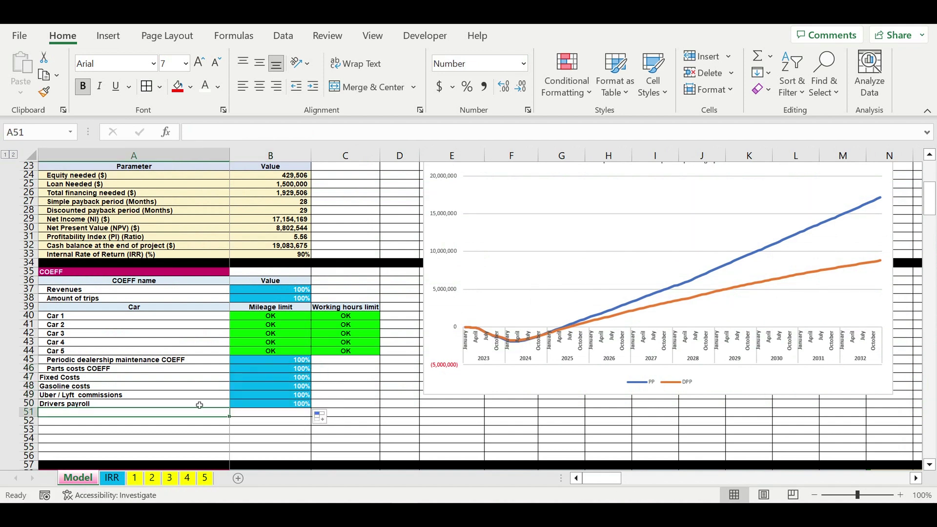
Examine the Fixed costs ($/month) formula in B860 on sheet 1 and locate the same table on sheet 2
click(135, 478)
scroll(249, 417, up, 8)
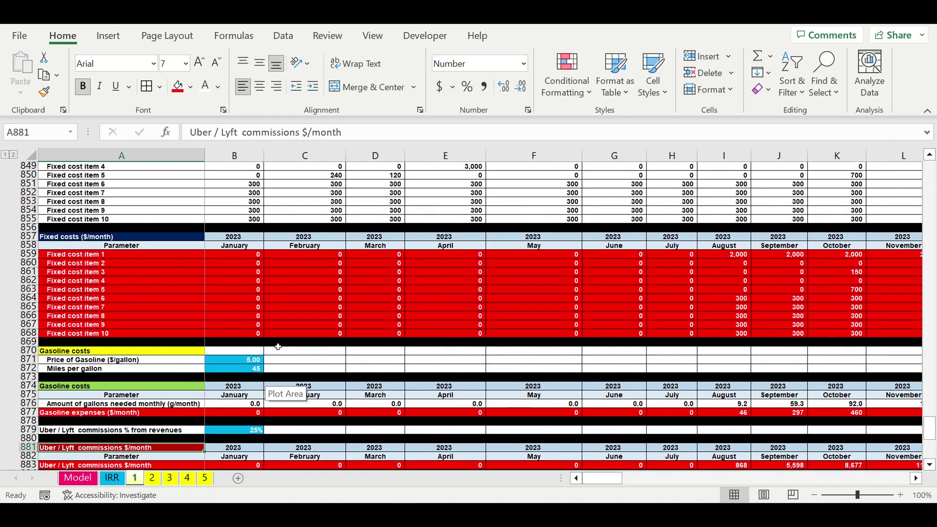
click(222, 264)
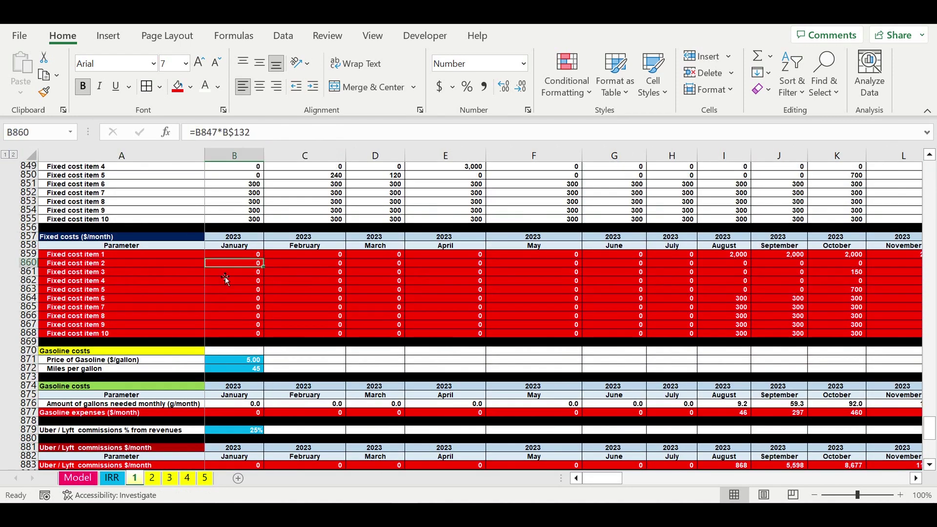
click(153, 479)
scroll(220, 411, down, 20)
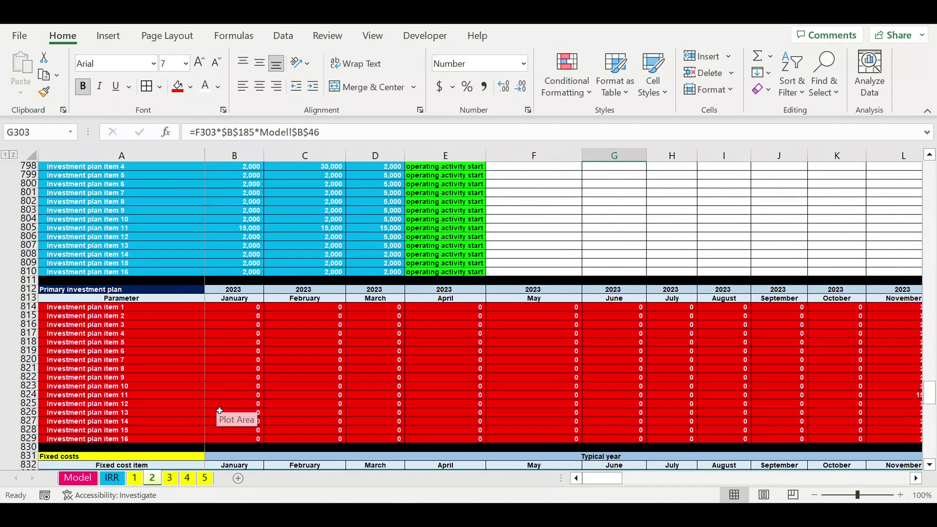
scroll(220, 411, down, 3)
scroll(220, 411, down, 10)
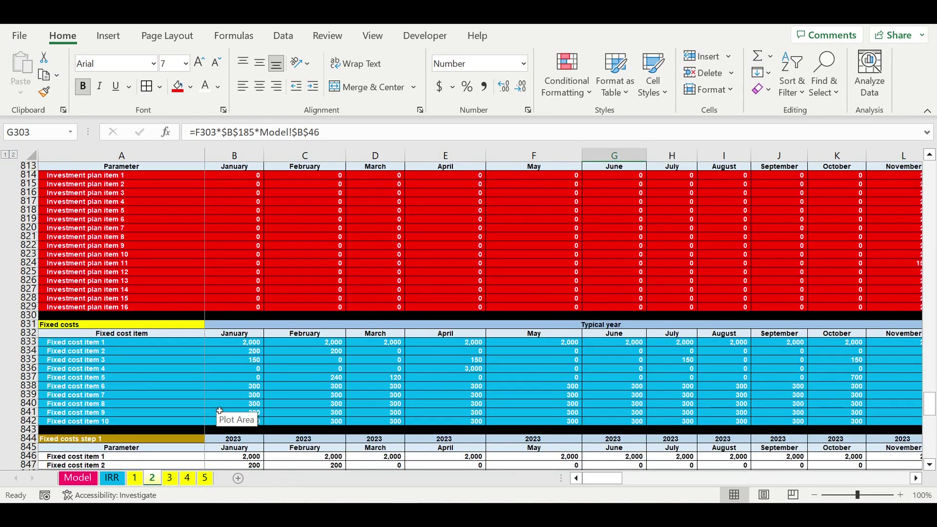
scroll(220, 412, down, 6)
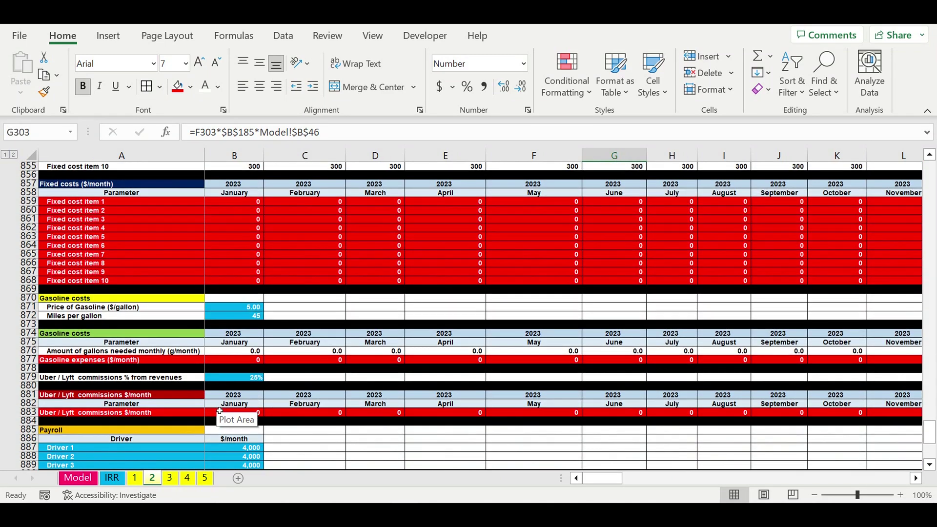
Locate the Fixed costs ($/month) table and the gasoline and commission tables below it on sheets 3 and 4
click(169, 478)
scroll(250, 371, down, 20)
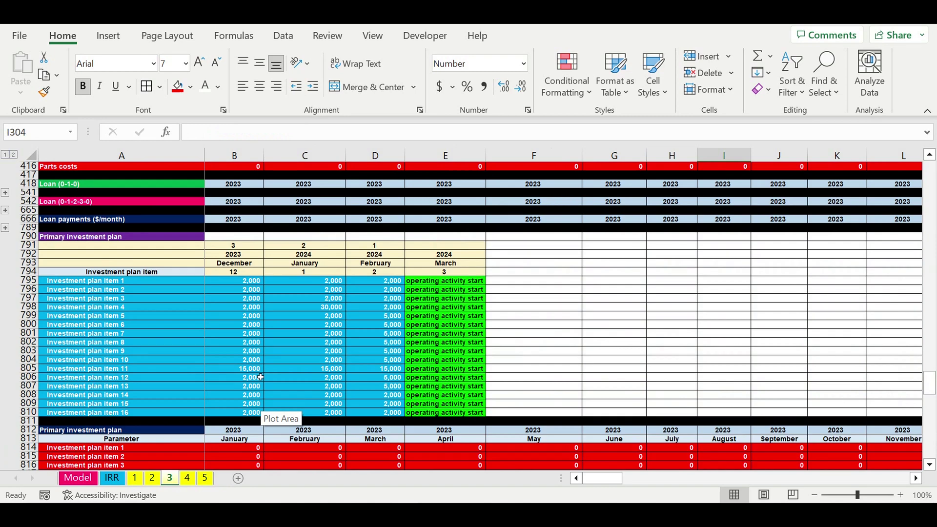
scroll(260, 378, down, 15)
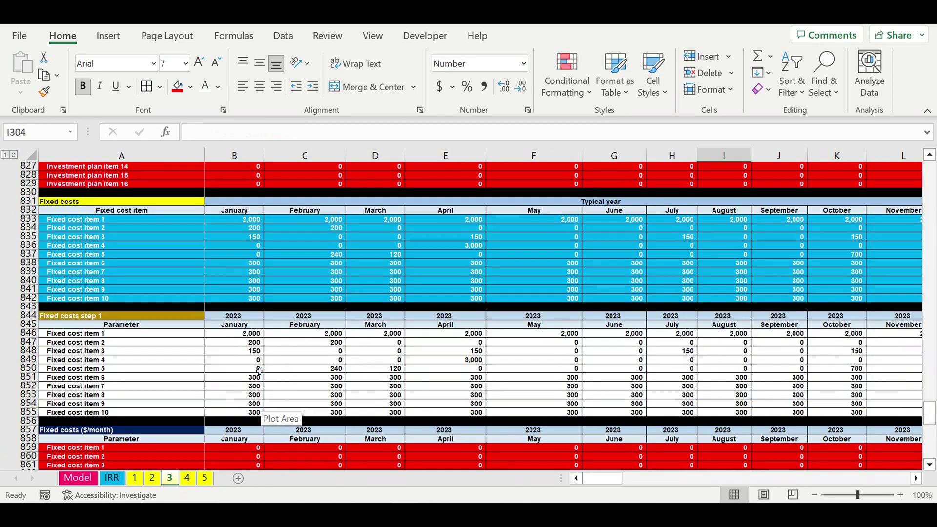
scroll(260, 372, down, 4)
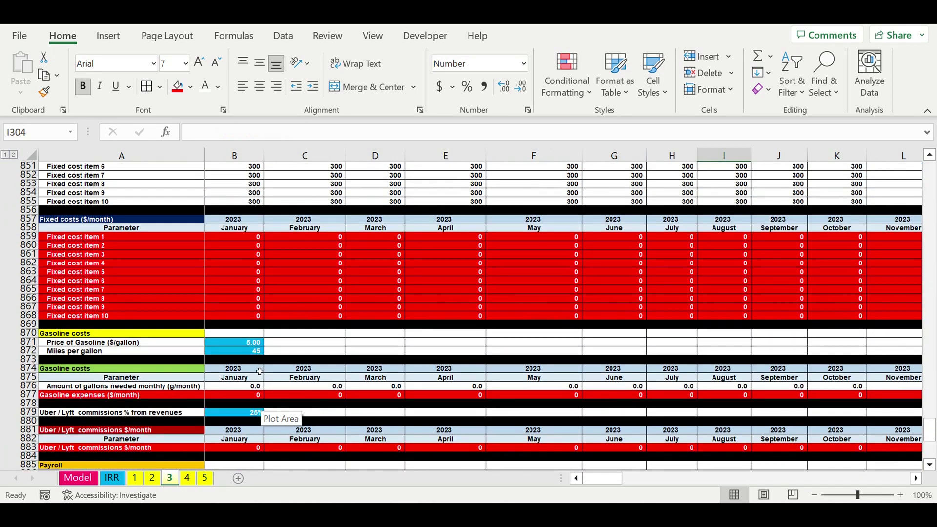
click(187, 477)
scroll(229, 396, down, 5)
scroll(228, 388, down, 18)
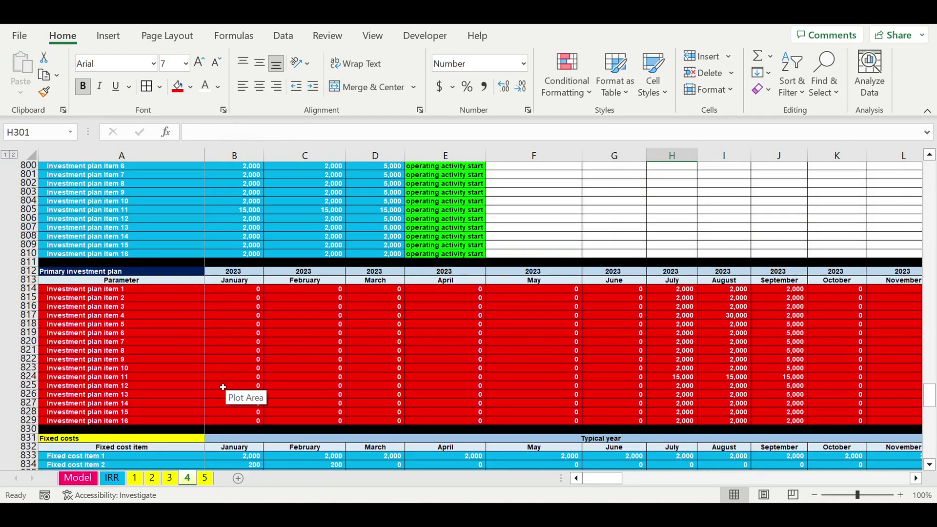
scroll(223, 387, down, 11)
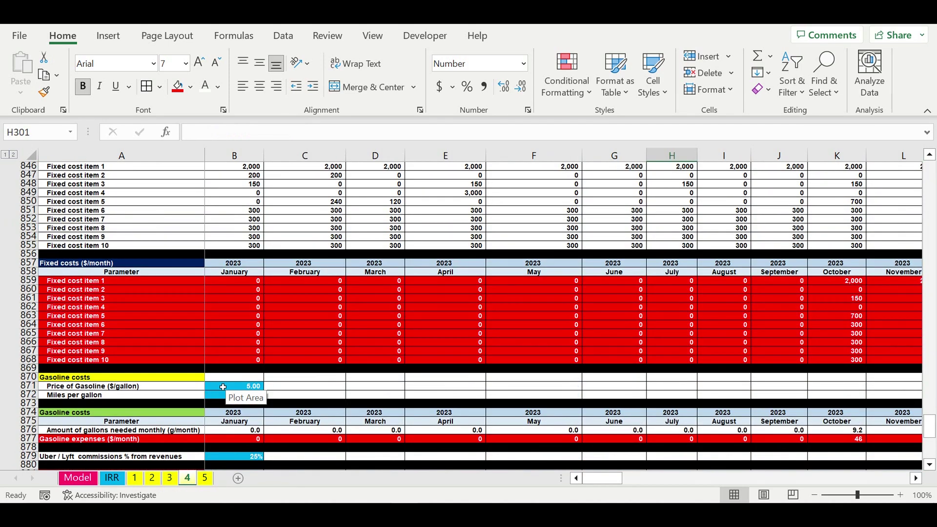
scroll(223, 387, down, 2)
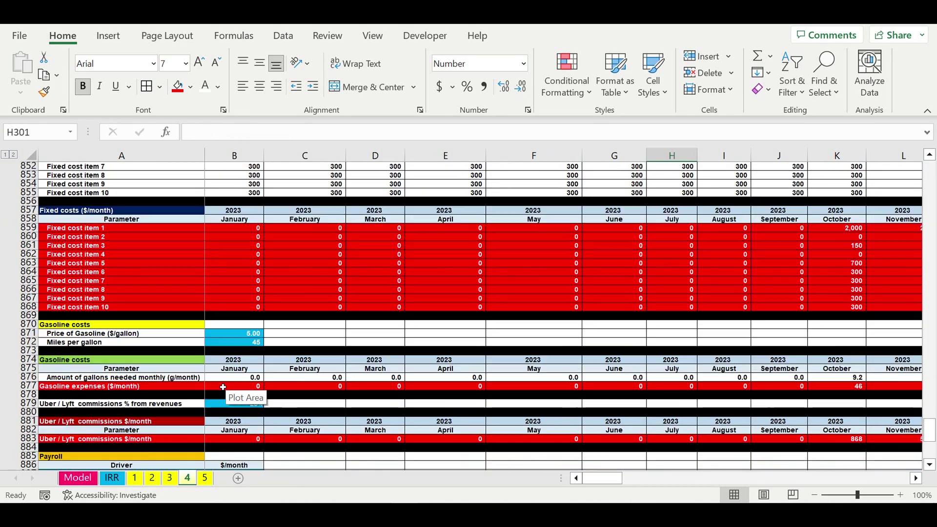
Locate the Fixed costs ($/month) table on sheet 5, around rows 857 to 868
click(204, 478)
scroll(252, 386, down, 10)
scroll(249, 376, down, 18)
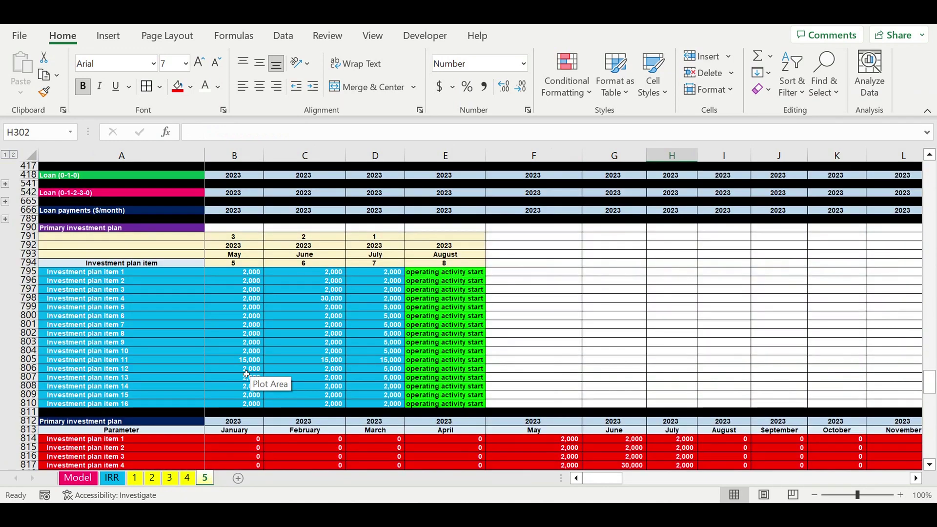
scroll(246, 368, down, 10)
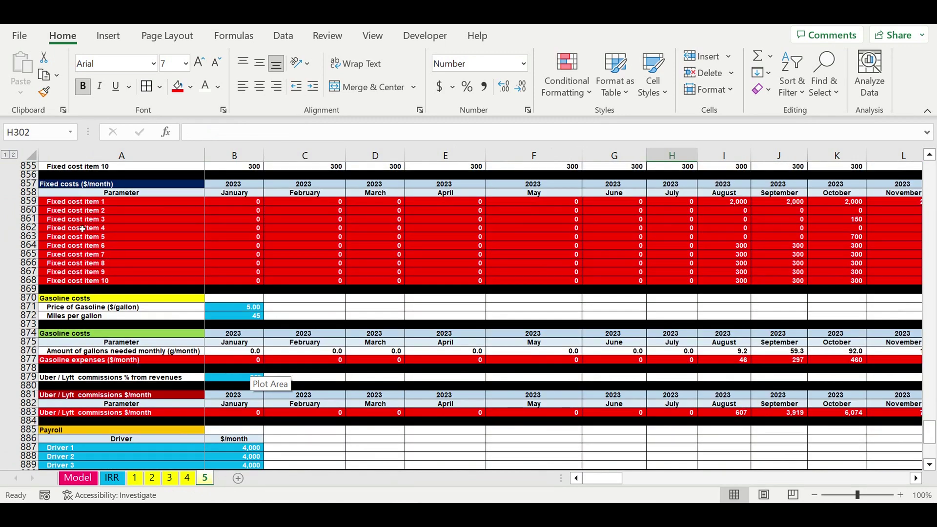
click(82, 228)
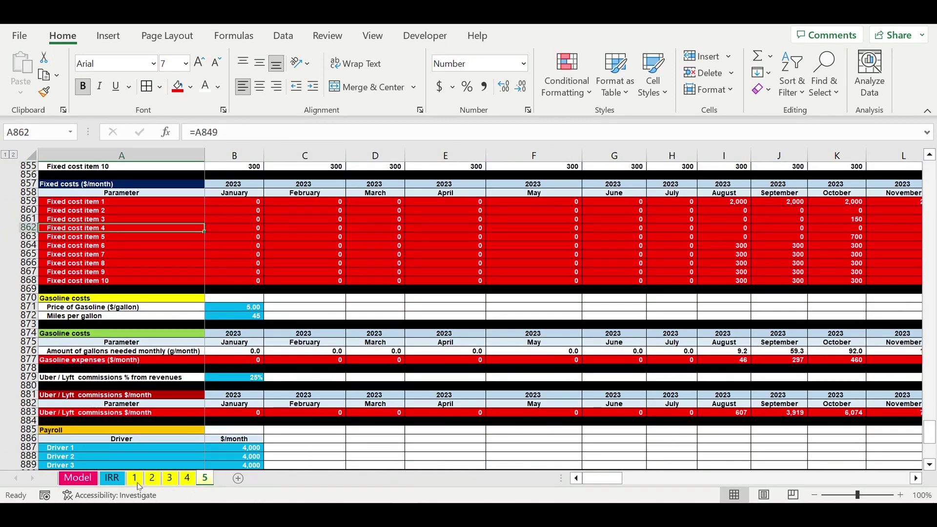
On sheet 1, multiply the January 2023 Fixed cost item 1 formula in B859 by the Fixed Costs coefficient, absolute reference Model!$B$47
click(78, 479)
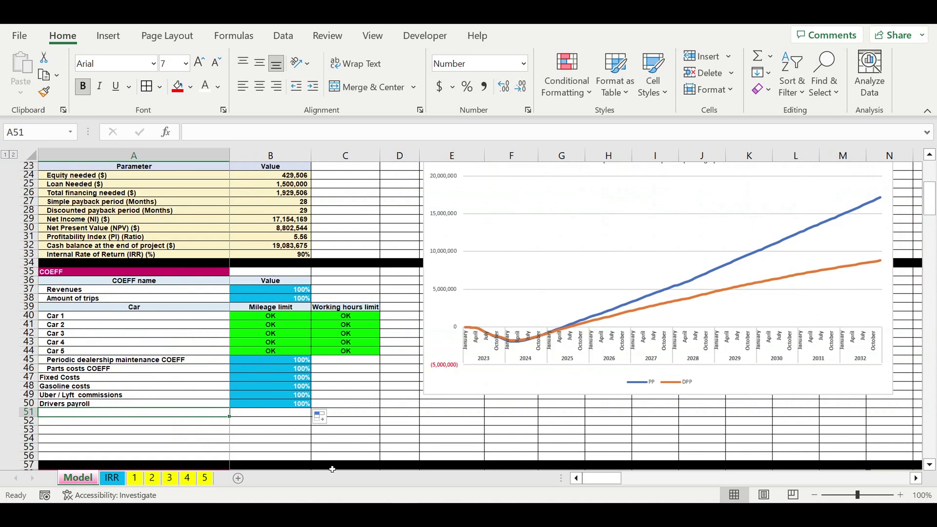
click(135, 478)
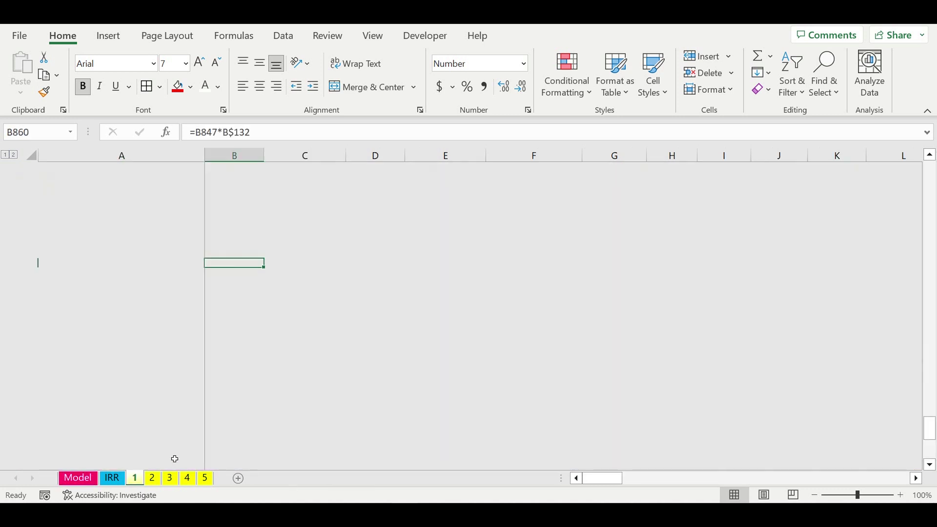
key(Up)
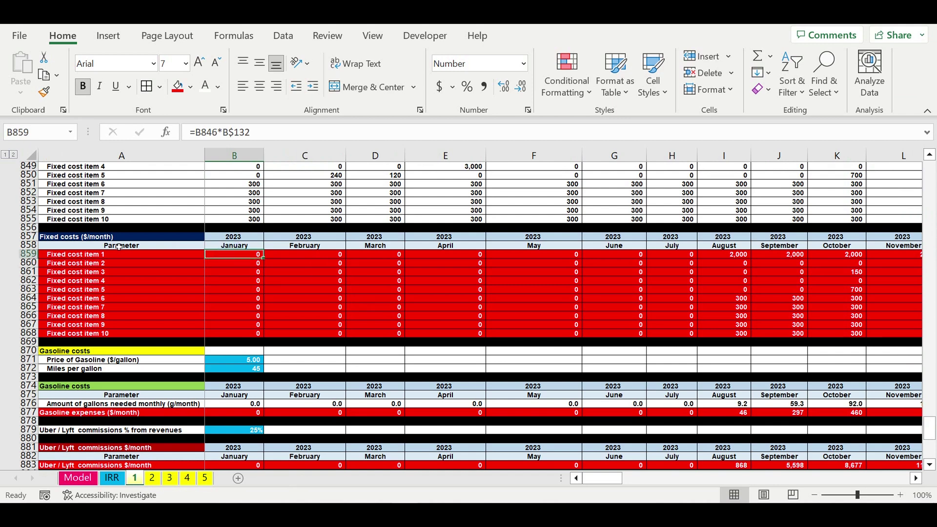
click(271, 133)
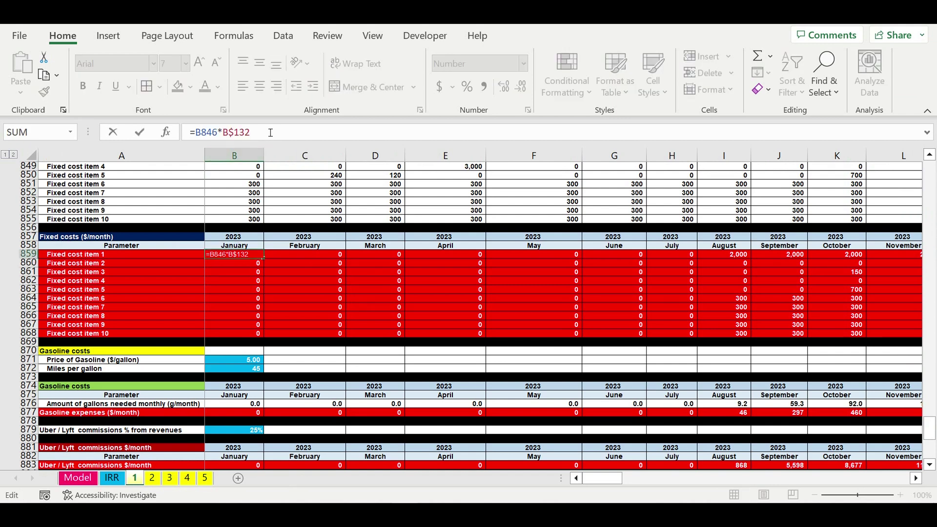
text(*)
click(77, 478)
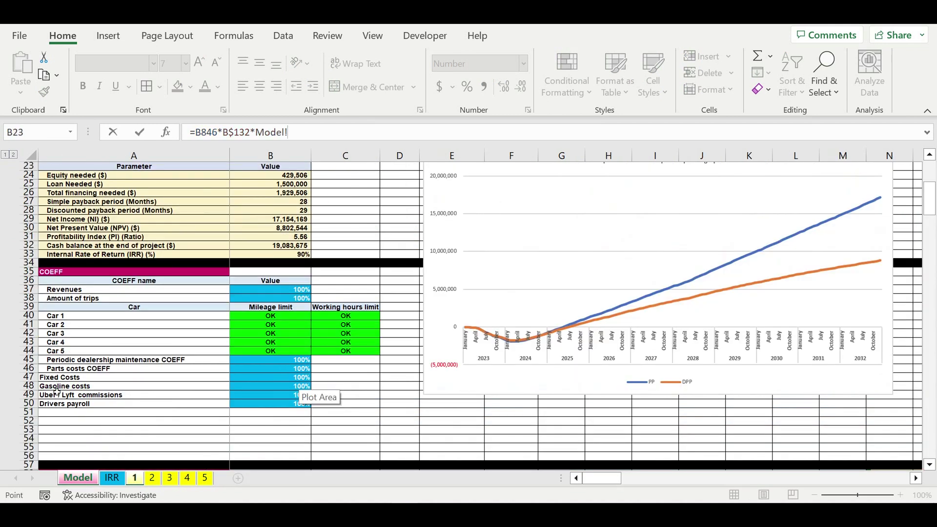
click(276, 380)
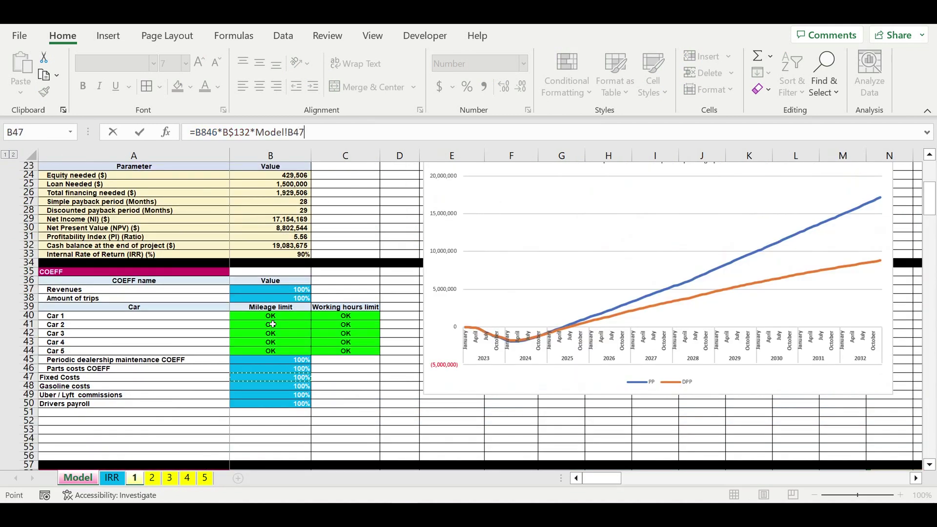
click(295, 134)
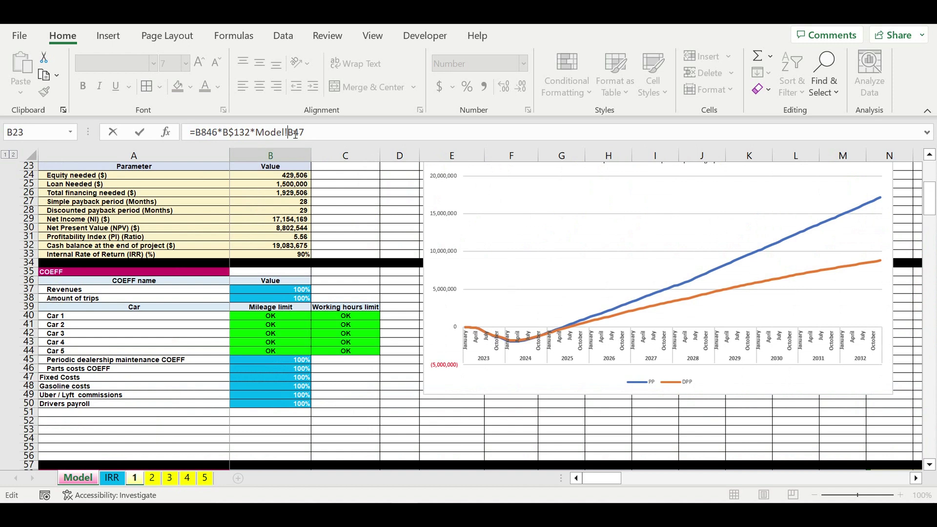
text($)
click(305, 133)
text($B$)
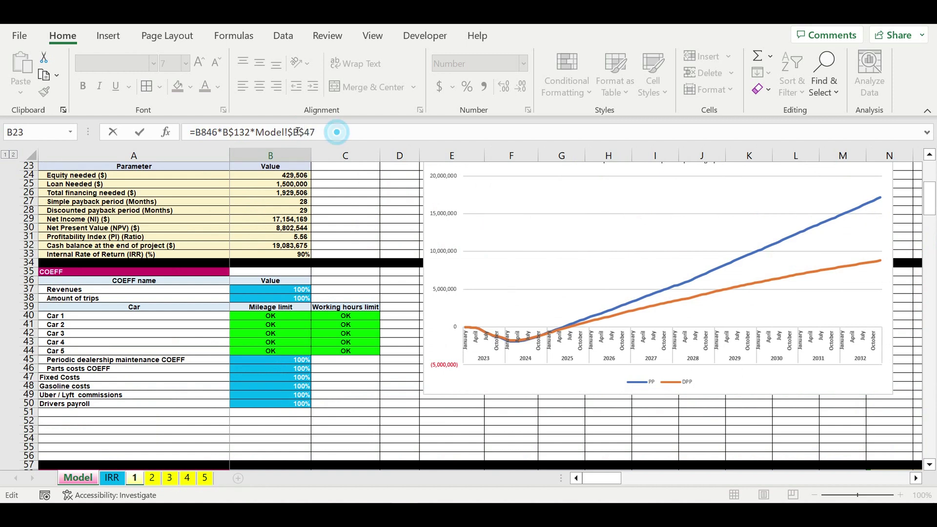
drag(315, 132, 251, 132)
key(ctrl+c)
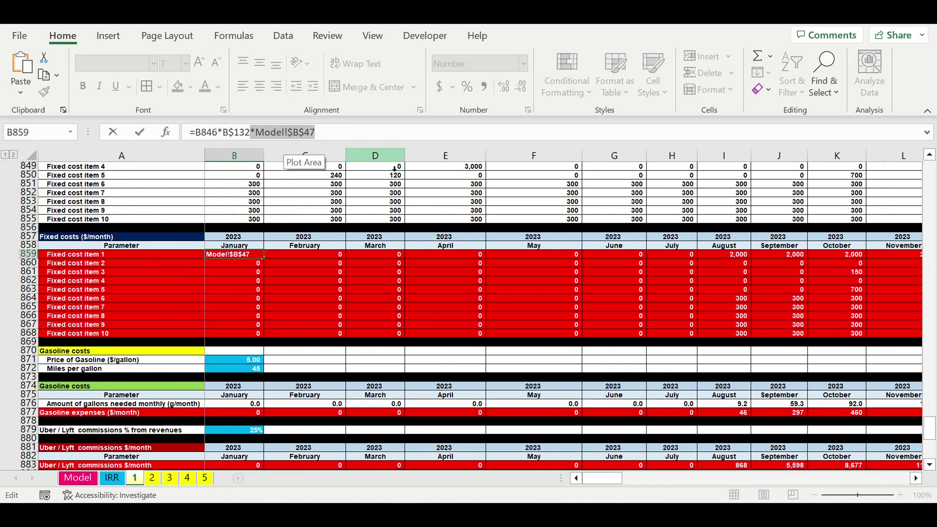
key(Return)
key(ctrl+c)
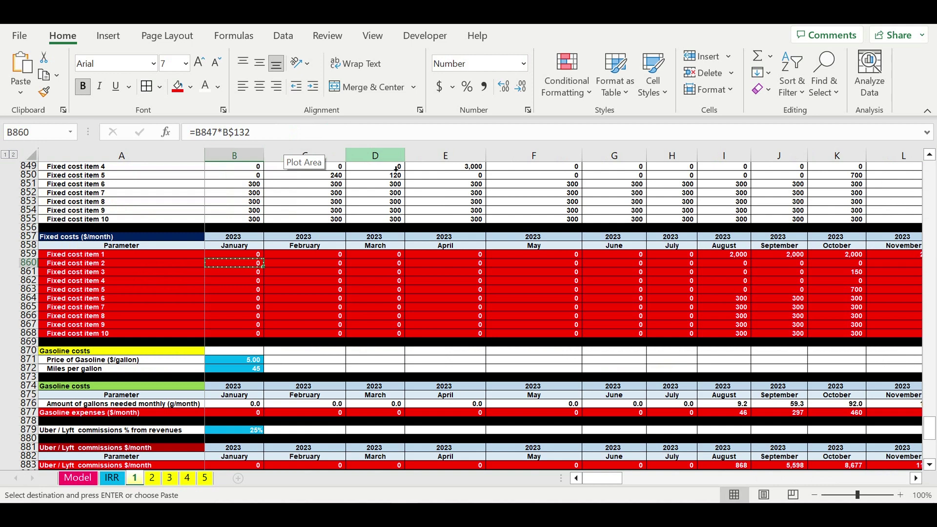
key(Escape)
key(Return)
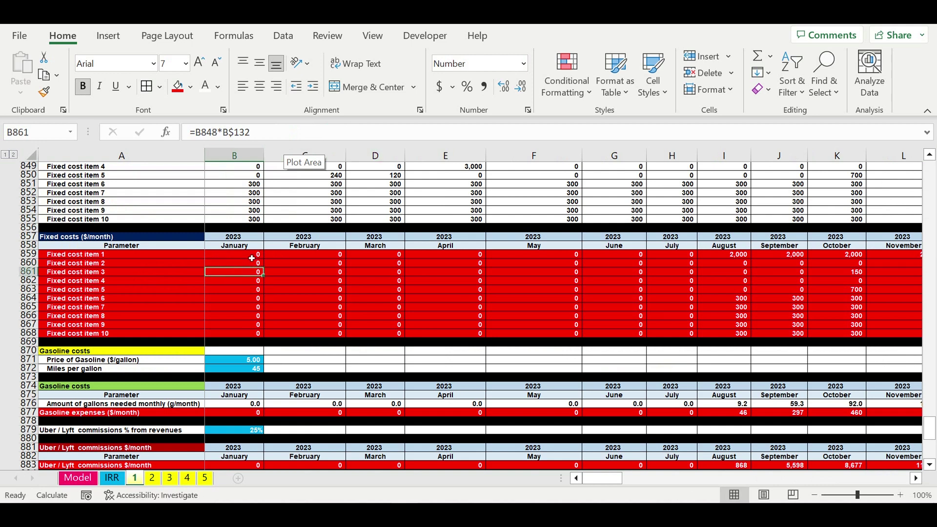
Copy the *Model!$B$47 part of the formula in cell B859 on sheet 1, leaving the formula intact
click(249, 258)
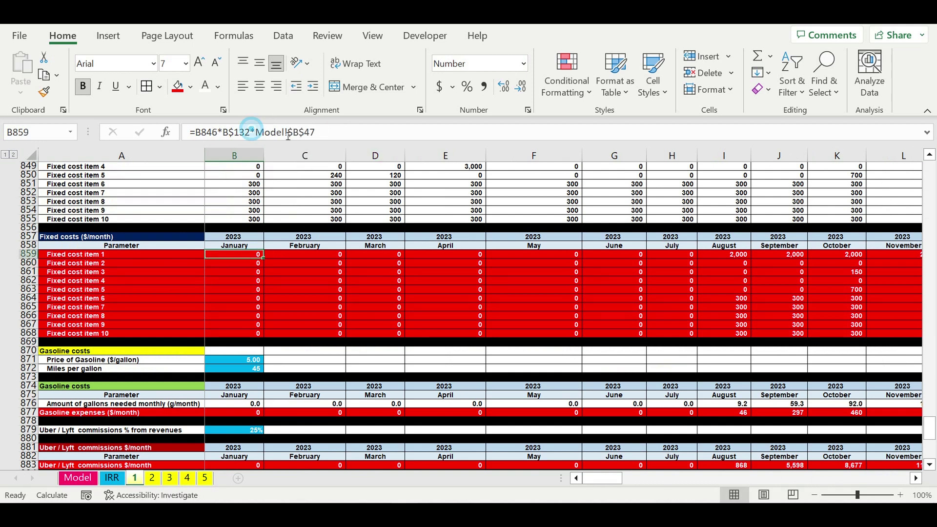
drag(250, 132, 346, 132)
key(ctrl+c)
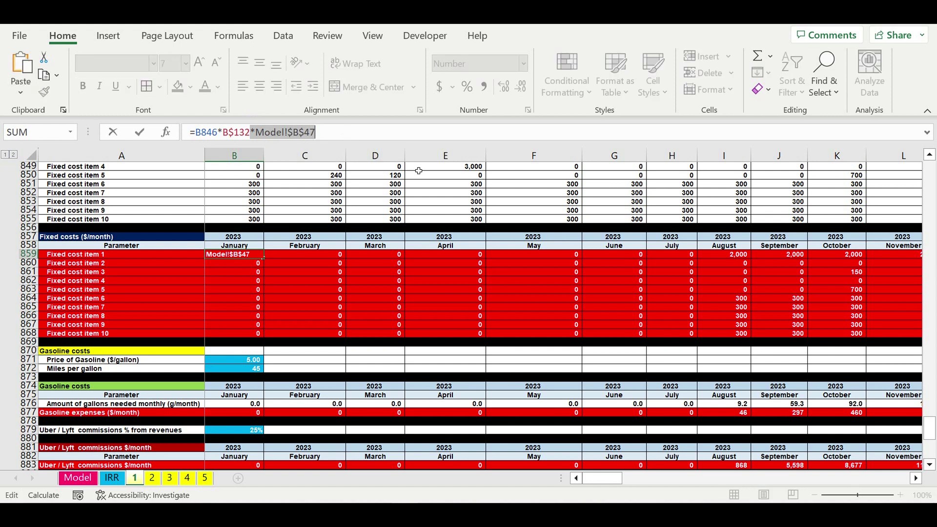
key(Delete)
key(Return)
On sheet 2, append *Model!$B$47 to the January 2023 Fixed cost item 1 formula in B859
click(153, 480)
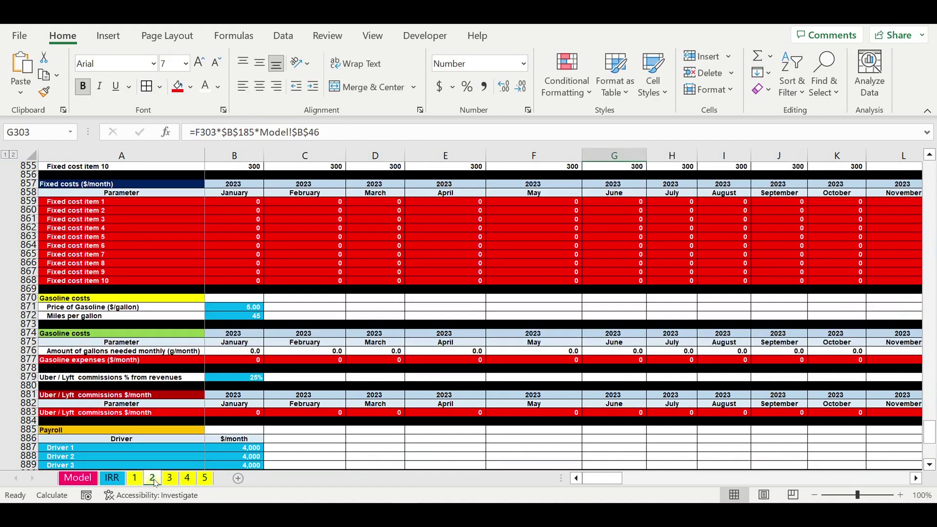
click(236, 201)
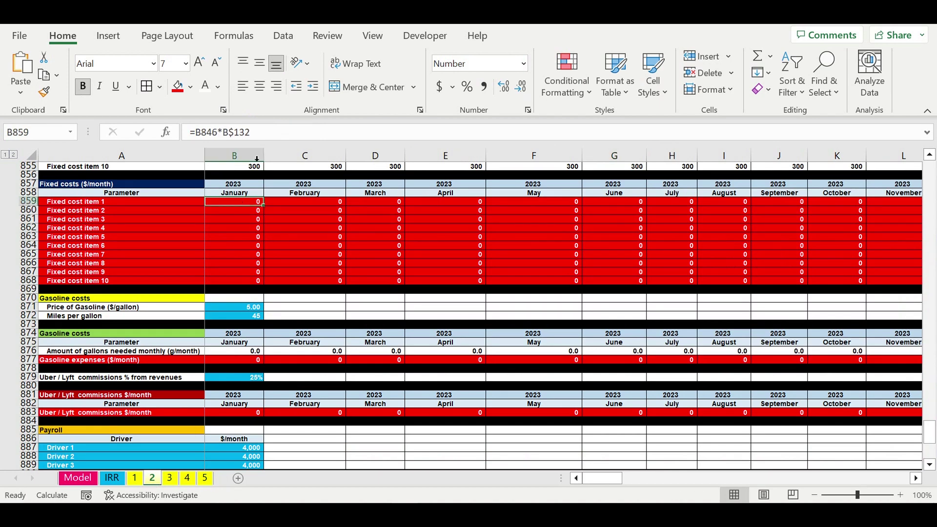
click(270, 139)
text(*Model!$B$47)
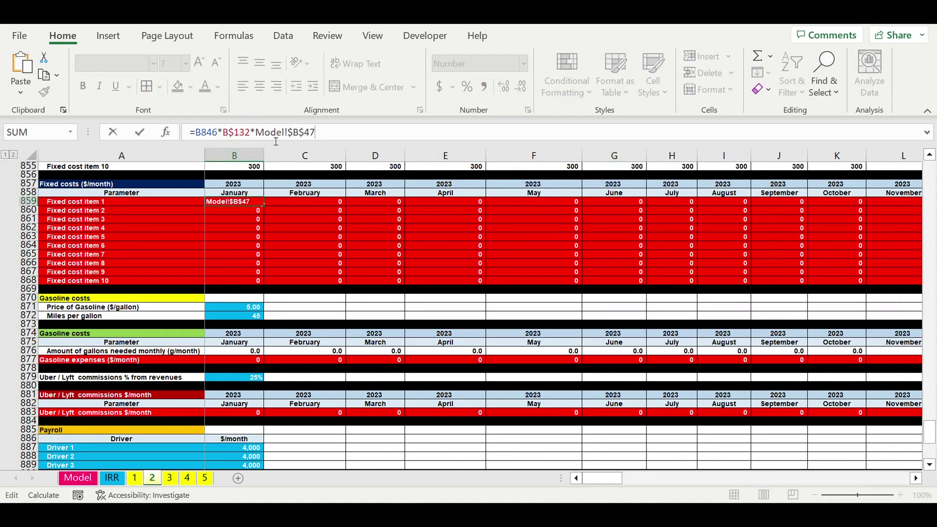
key(Return)
On sheet 3, append *Model!$B$47 to the January 2023 Fixed cost item 1 formula in B859
click(170, 479)
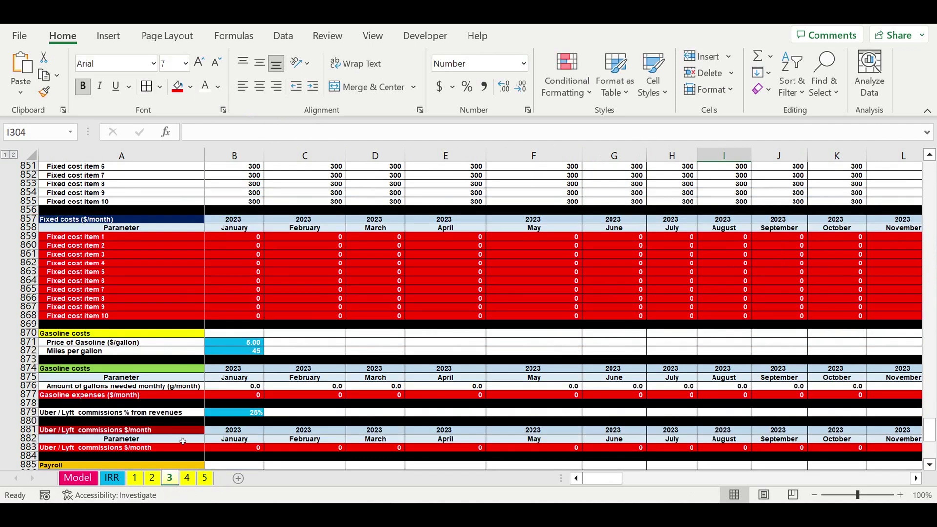
click(237, 241)
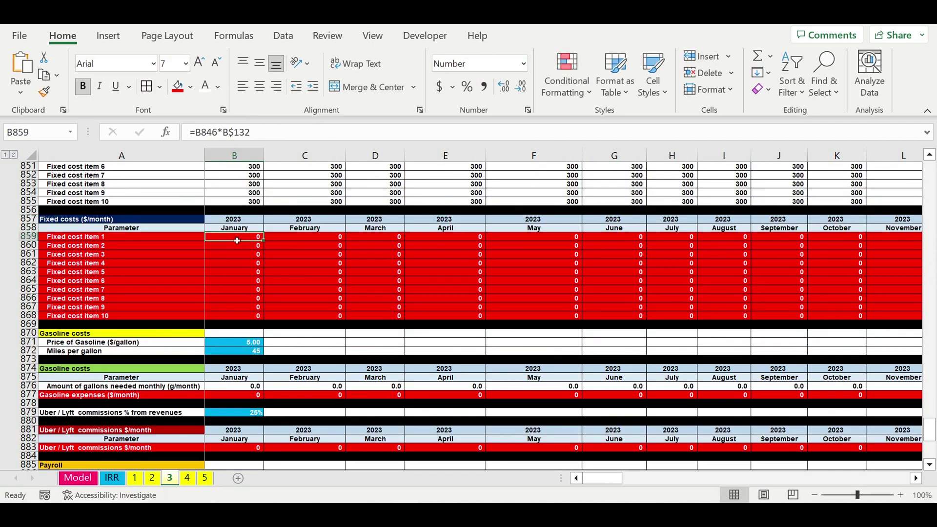
click(272, 132)
key(ctrl+v)
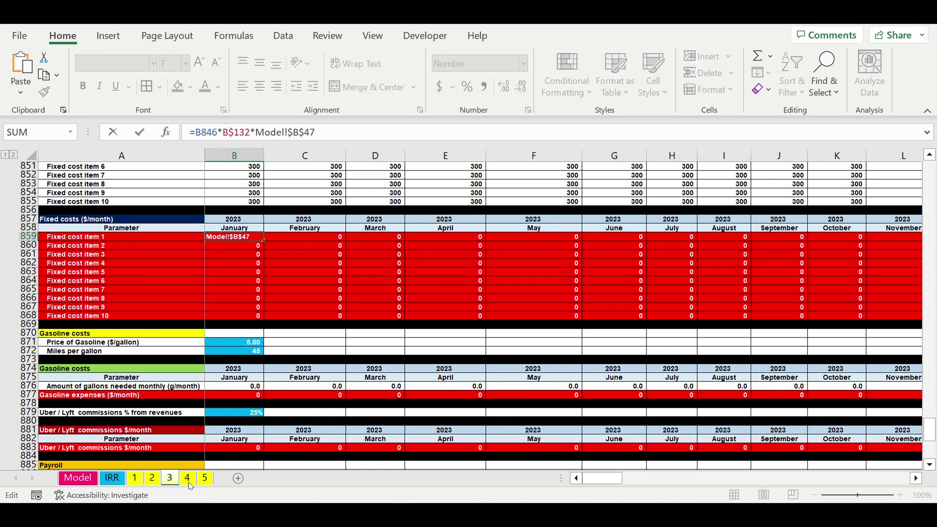
key(Return)
key(Return)
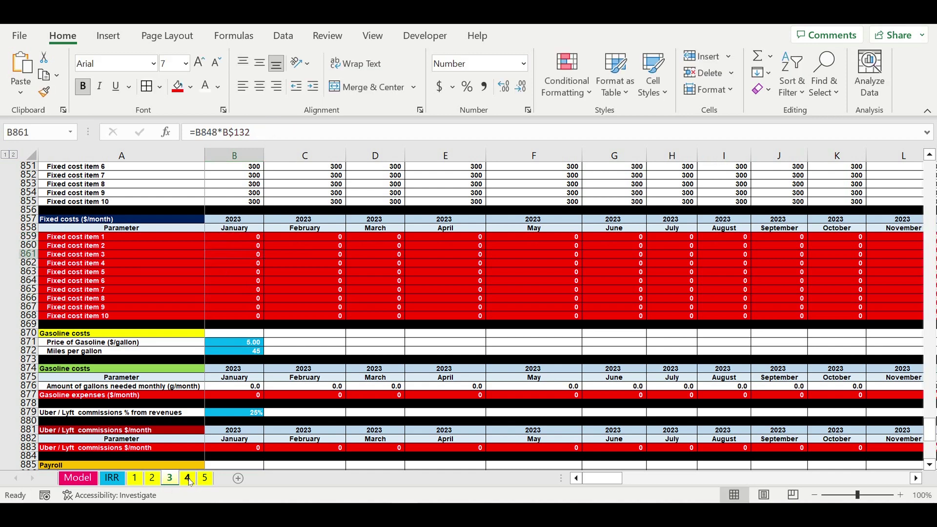
On sheet 4, append *Model!$B$47 to the January 2023 Fixed cost item 1 formula in B859
click(188, 479)
click(223, 230)
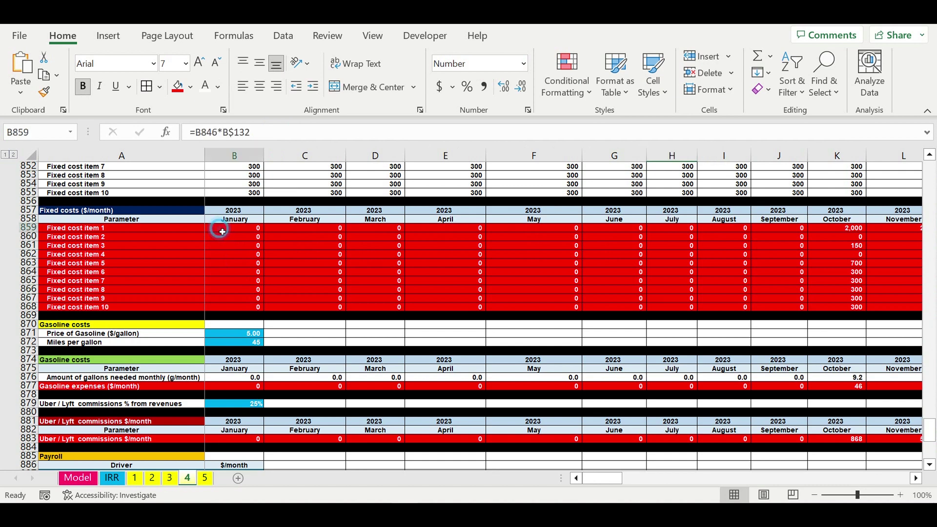
click(272, 137)
text(*Model!$B$47)
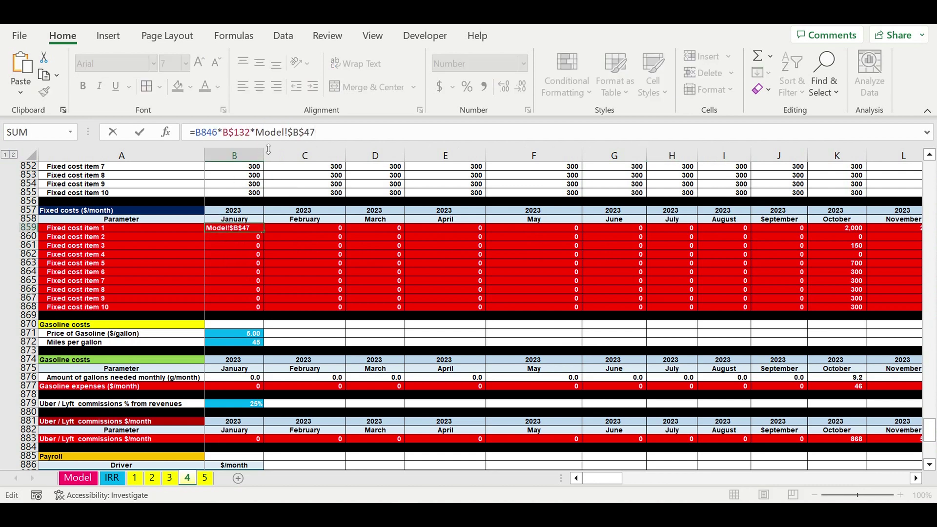
click(235, 246)
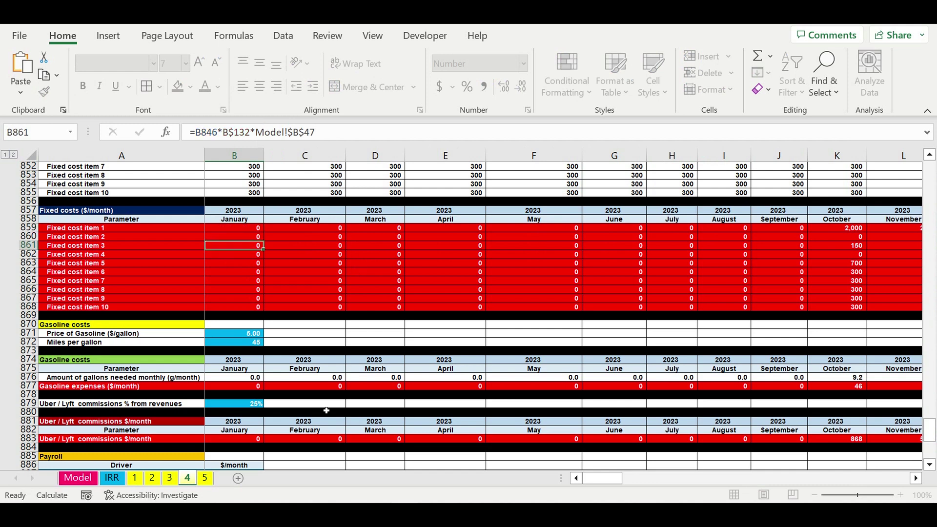
On sheet 5, append *Model!$B$47 to the January 2023 Fixed cost item 1 formula in B859
click(201, 483)
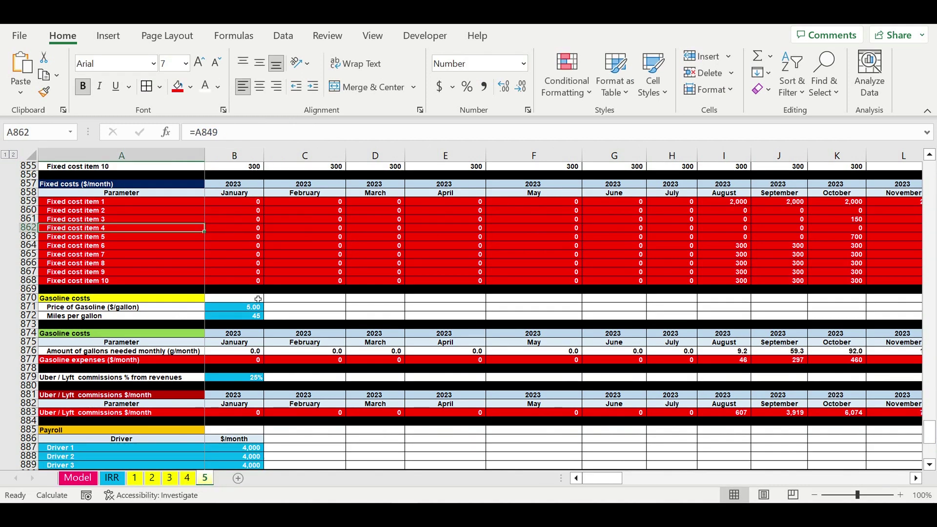
click(224, 202)
click(269, 131)
key(ctrl+v)
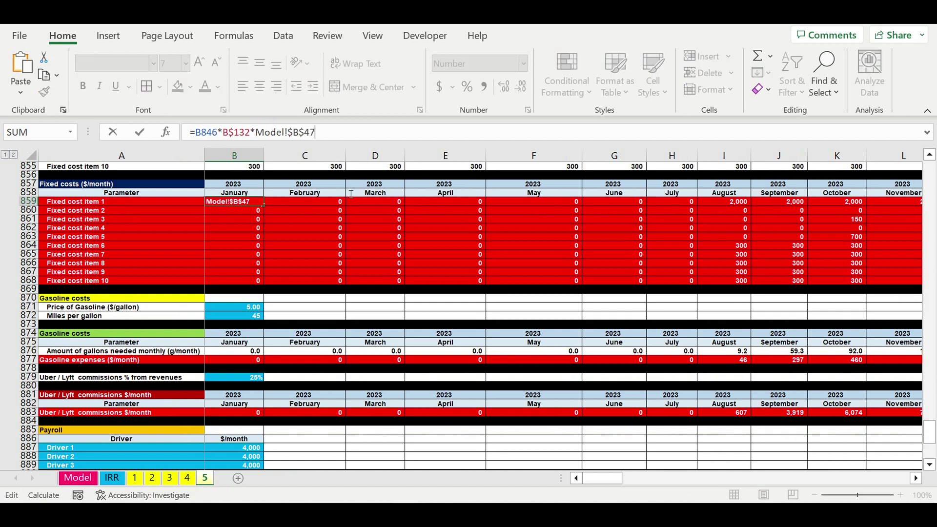
key(Return)
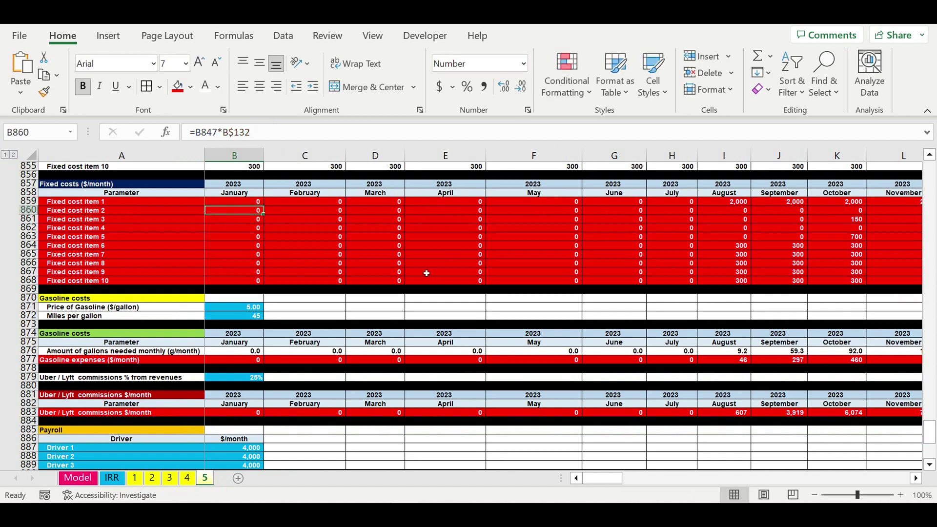
On sheet 1, fill the B859 formula down to Fixed cost item 10 and across to December 2032, covering B859:DQ868
click(135, 479)
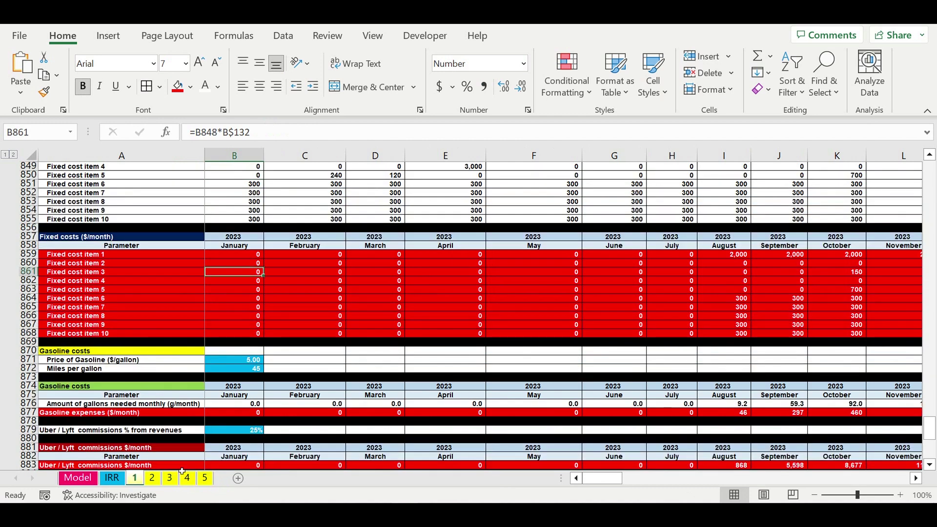
click(259, 254)
drag(266, 263, 804, 220)
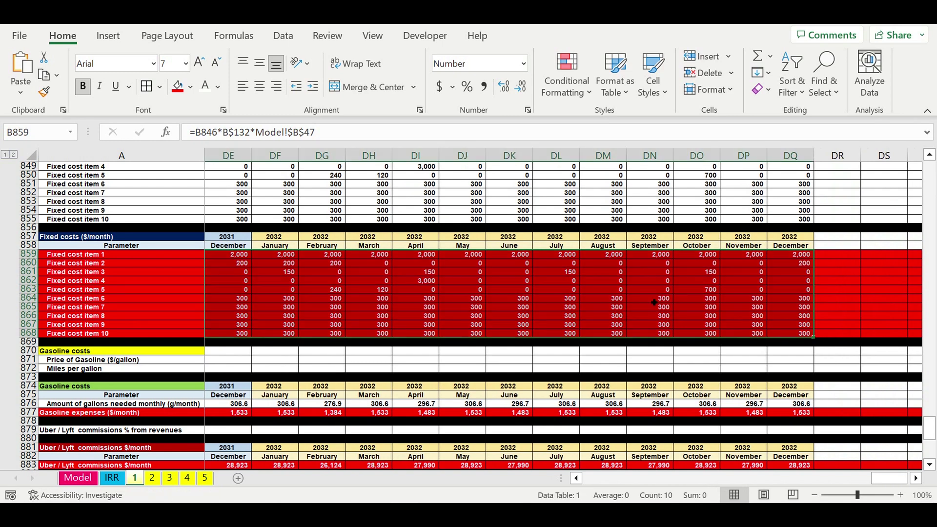
click(595, 301)
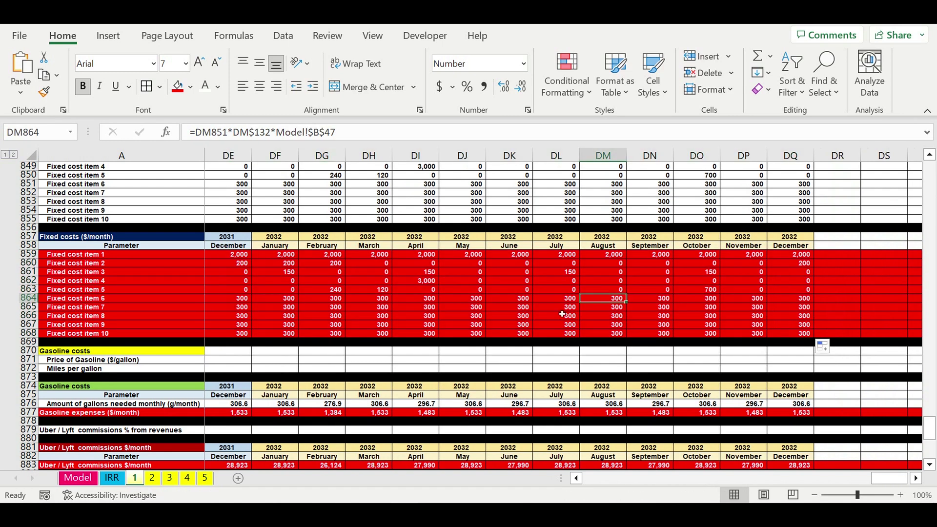
drag(890, 478, 600, 478)
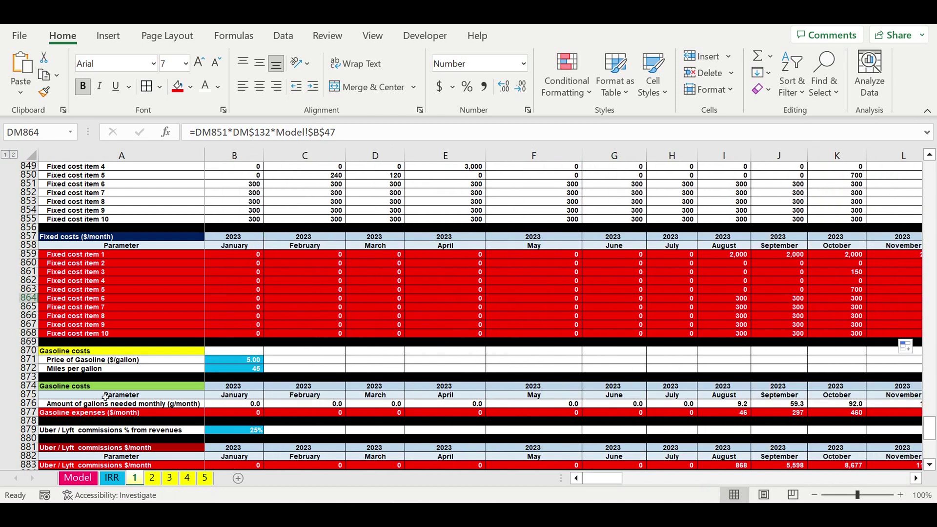
On sheet 2, fill the B859 formula through all ten fixed cost items and every month to December 2032, range B859:DQ868
click(153, 482)
click(243, 202)
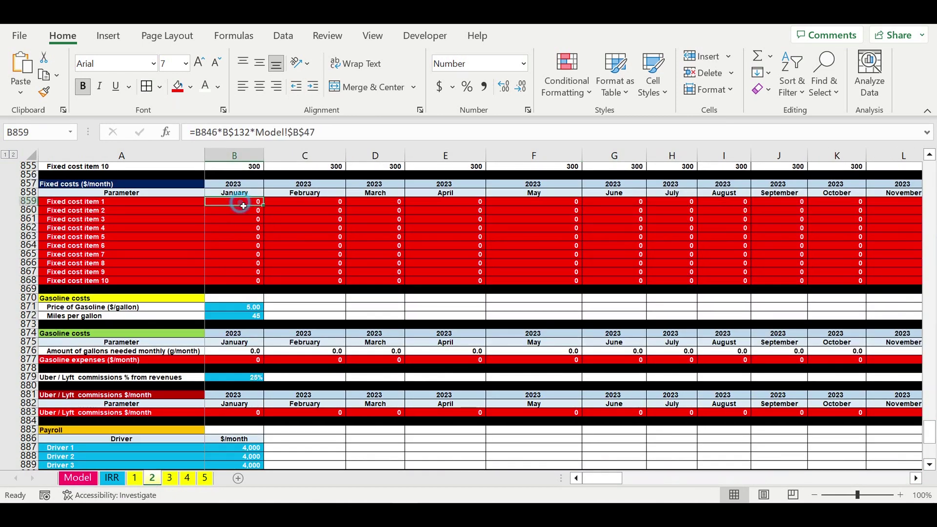
drag(268, 212, 823, 271)
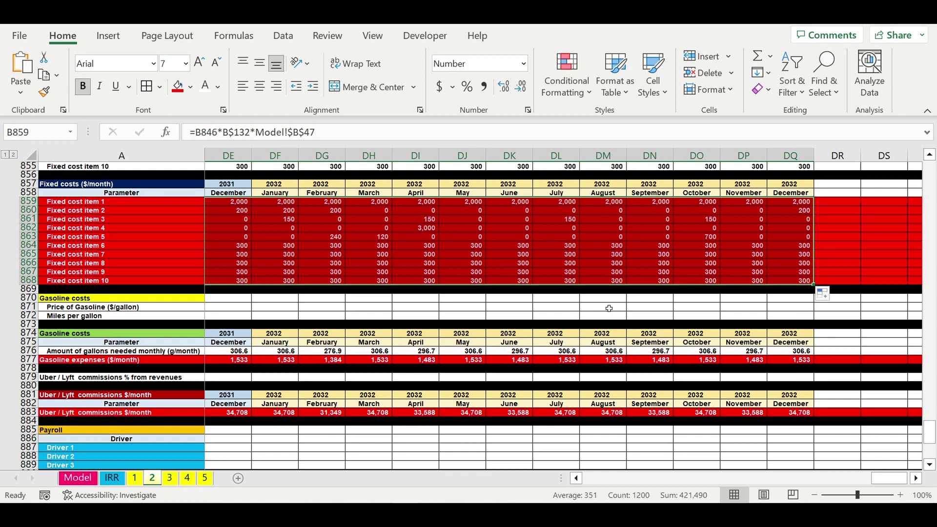
On sheet 3, fill the B859 formula down to Fixed cost item 10 and across to December 2032, range B859:DQ868
click(610, 309)
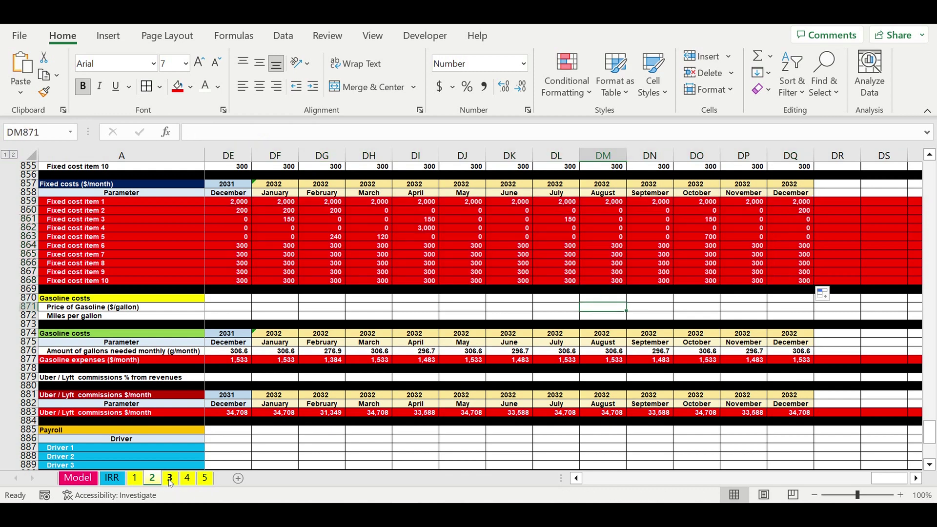
click(170, 479)
click(233, 240)
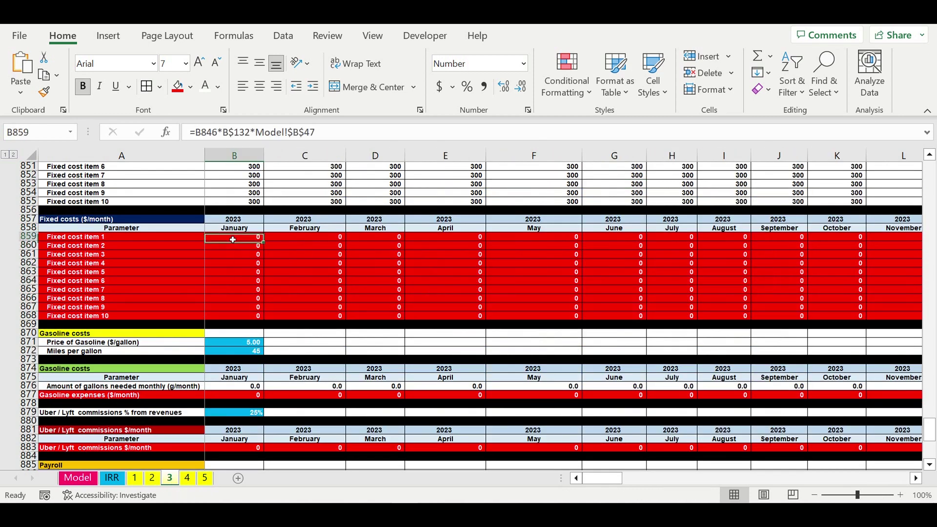
drag(269, 244, 276, 318)
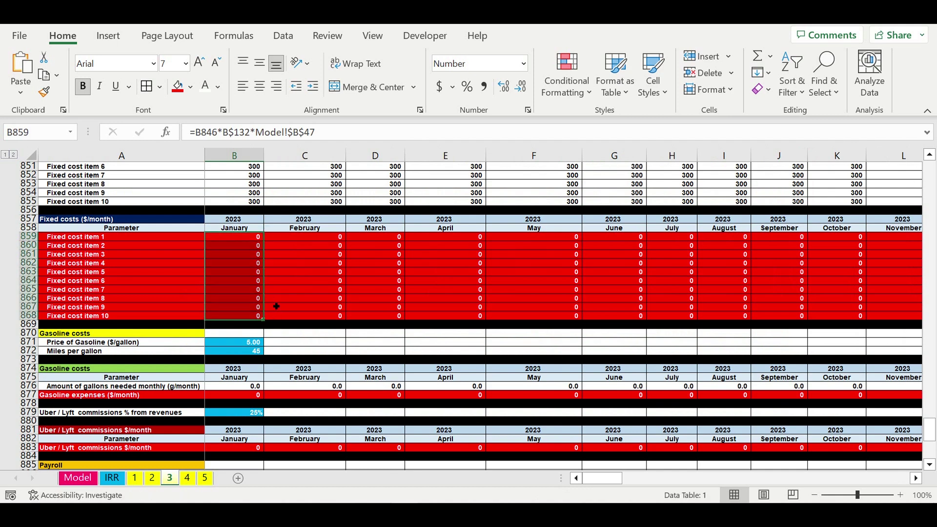
mouse_move(264, 320)
mouse_down()
mouse_move(923, 318)
mouse_move(860, 319)
mouse_move(923, 318)
mouse_move(860, 318)
mouse_move(922, 319)
mouse_move(879, 195)
mouse_move(838, 221)
mouse_move(830, 282)
mouse_up()
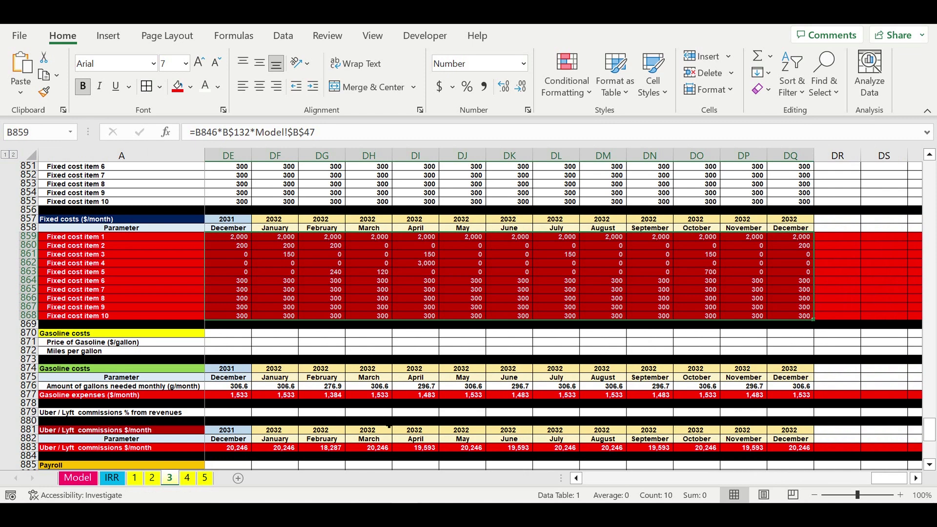
On sheet 4, fill the B859 formula through all ten fixed cost items and every month to December 2032, range B859:DQ868
click(187, 480)
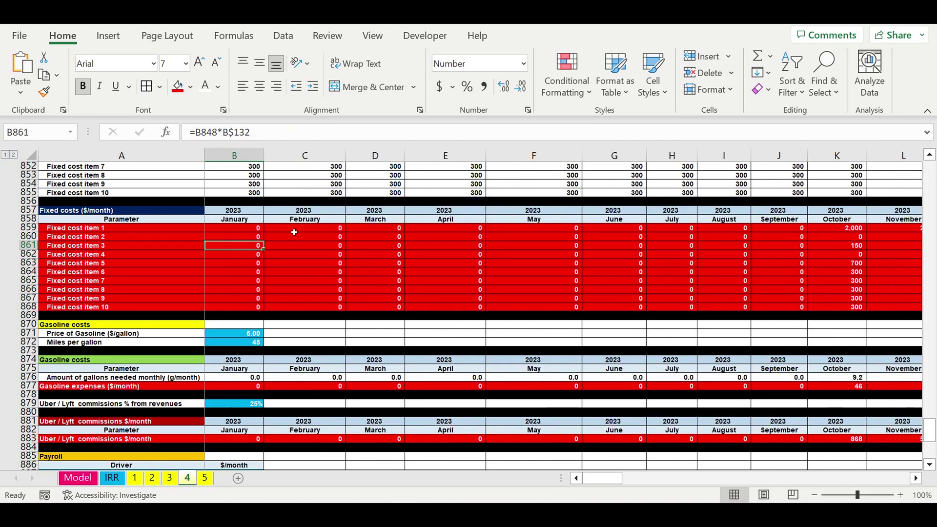
click(251, 228)
drag(262, 233, 845, 272)
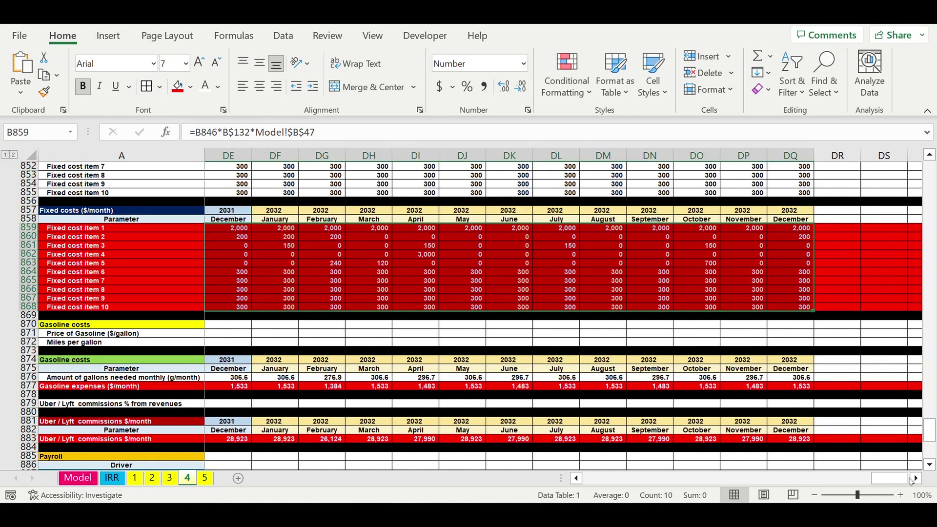
drag(911, 481, 806, 480)
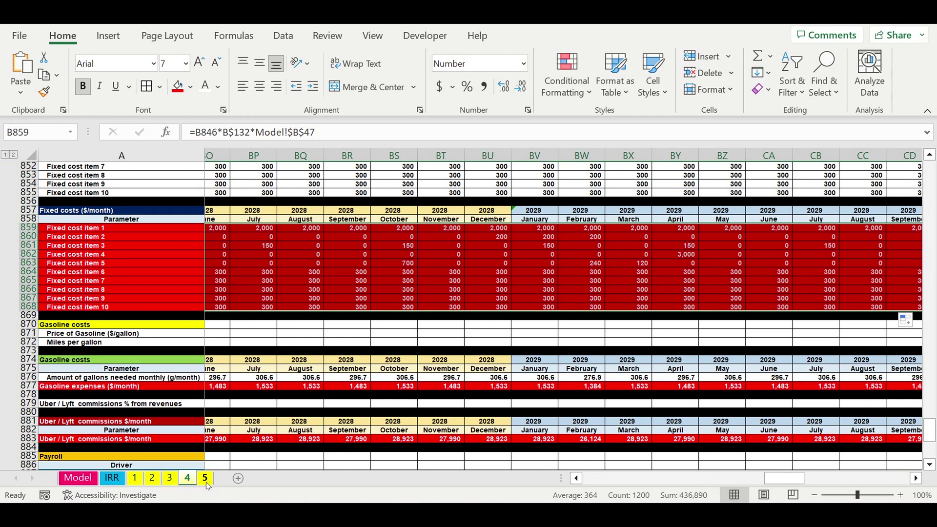
On sheet 5, copy the B859 formula across the whole Fixed costs ($/month) block, B859:DQ868, through December 2032
key(Down)
click(249, 202)
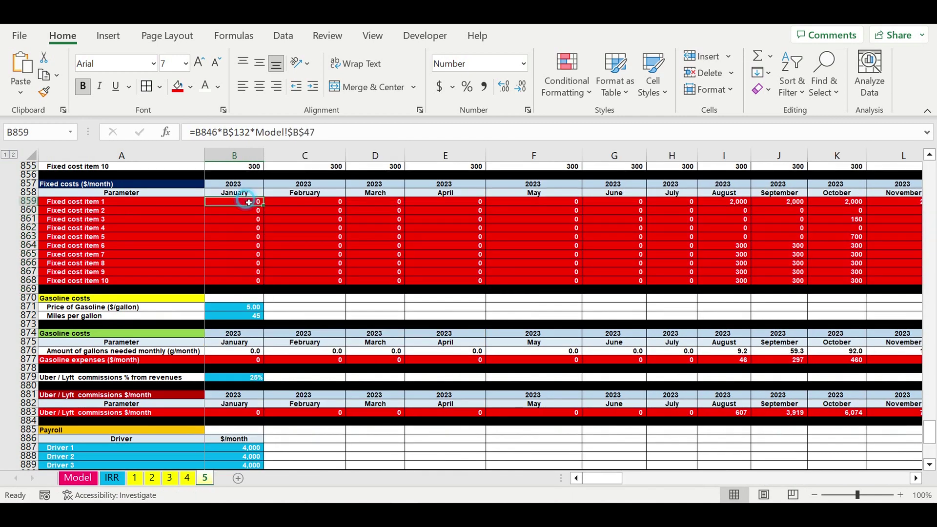
mouse_move(266, 211)
mouse_down()
mouse_move(272, 291)
mouse_move(921, 285)
mouse_move(845, 284)
mouse_move(922, 286)
mouse_move(858, 284)
mouse_move(922, 285)
mouse_move(893, 245)
mouse_move(819, 248)
mouse_up()
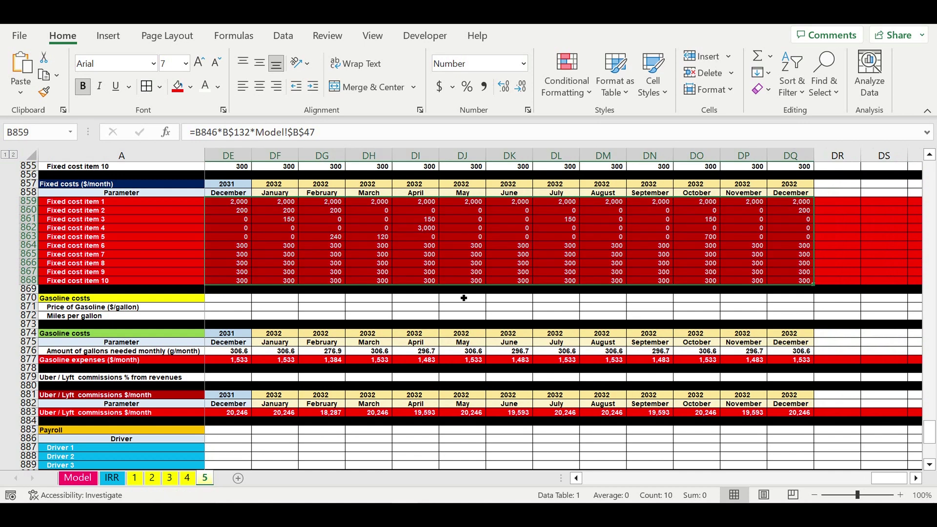
click(565, 248)
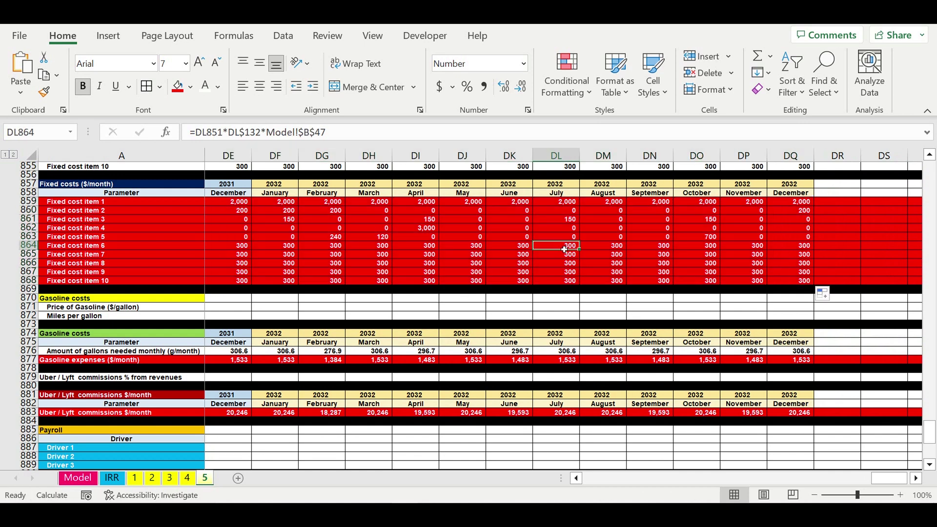
On the Model sheet, test the Fixed Costs coefficient in B47 by setting it to 1000%
click(78, 478)
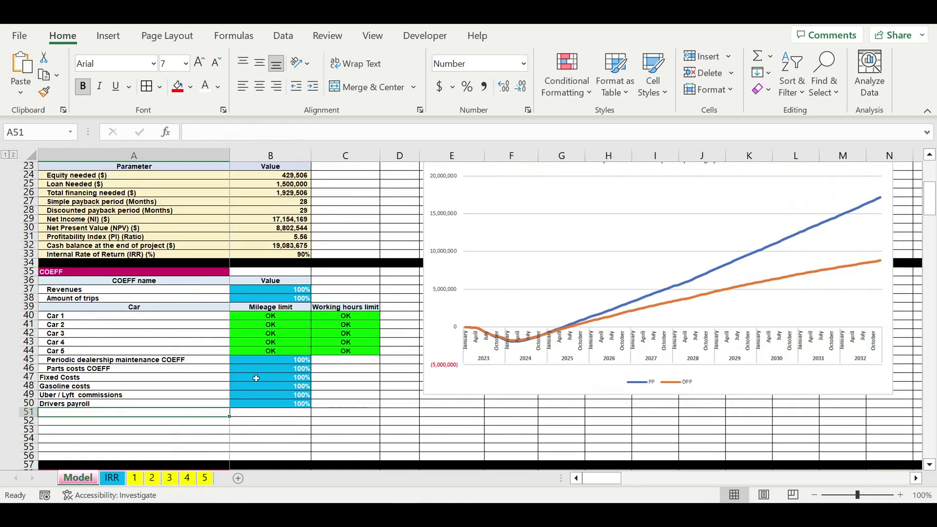
click(62, 379)
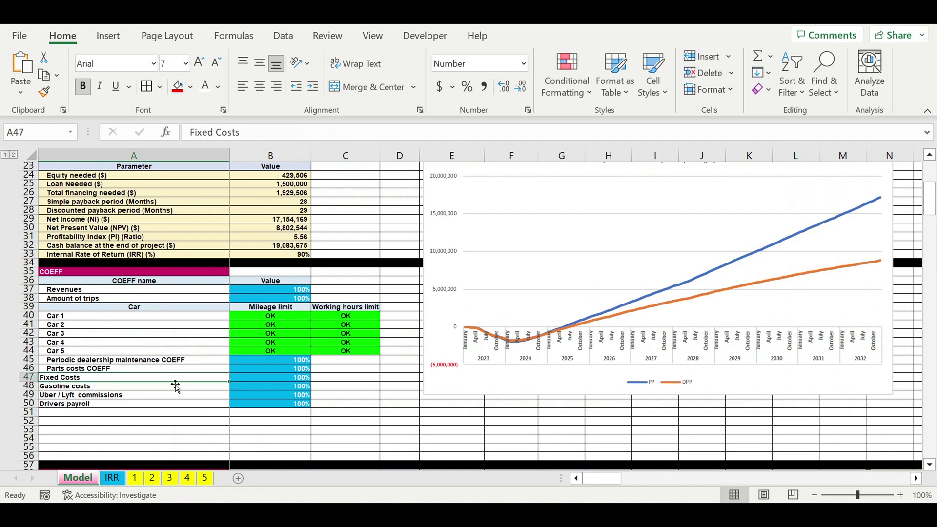
click(276, 382)
text(1000)
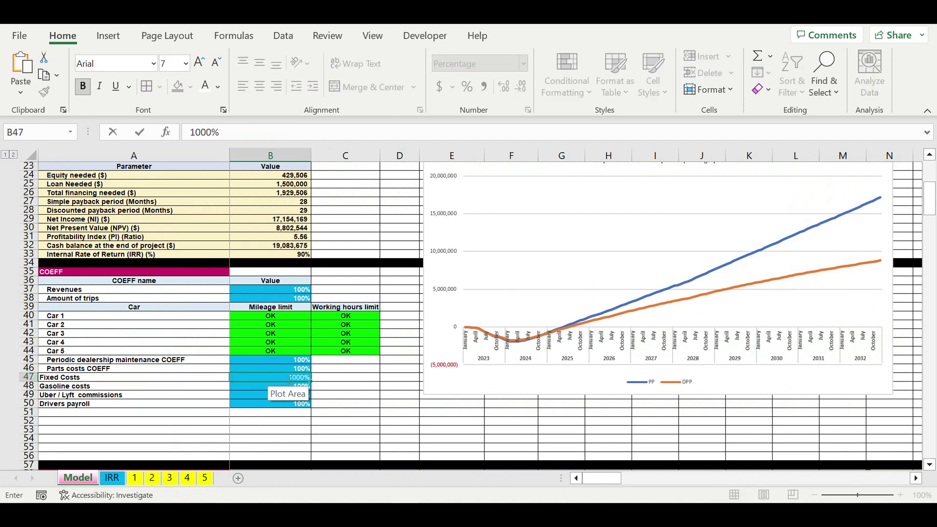
key(Return)
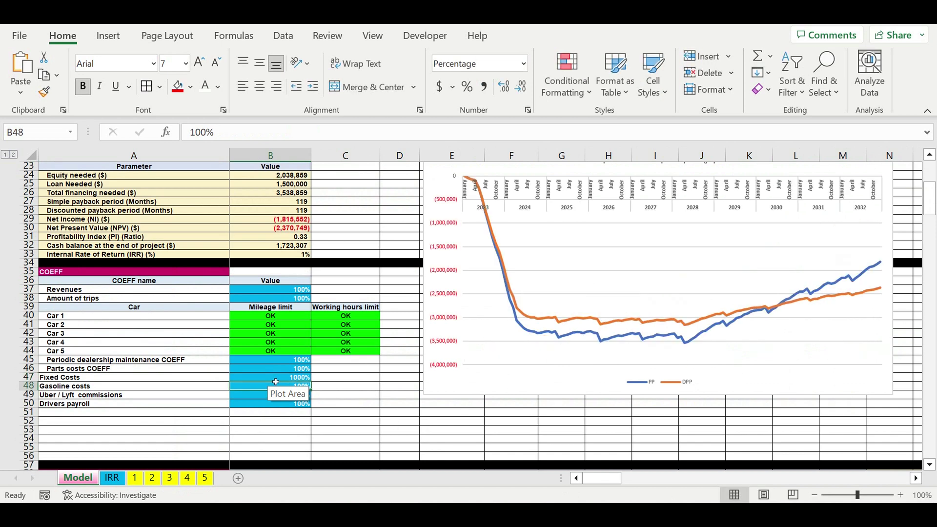
Try a value of 300% for the Fixed Costs coefficient in B47
click(276, 380)
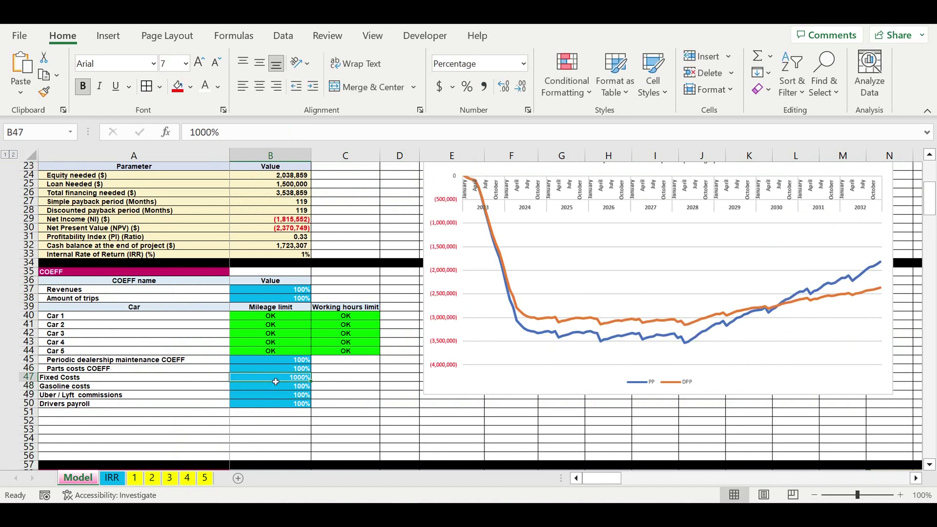
text(300)
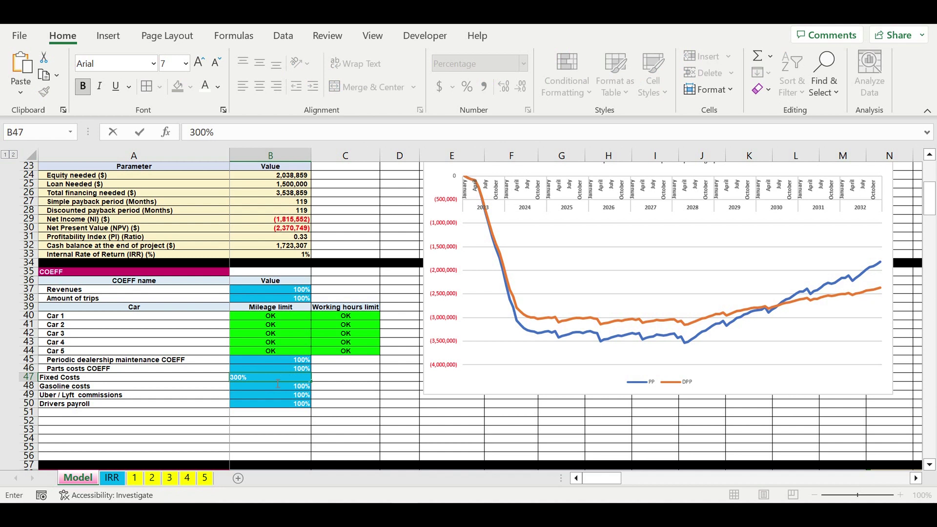
key(Return)
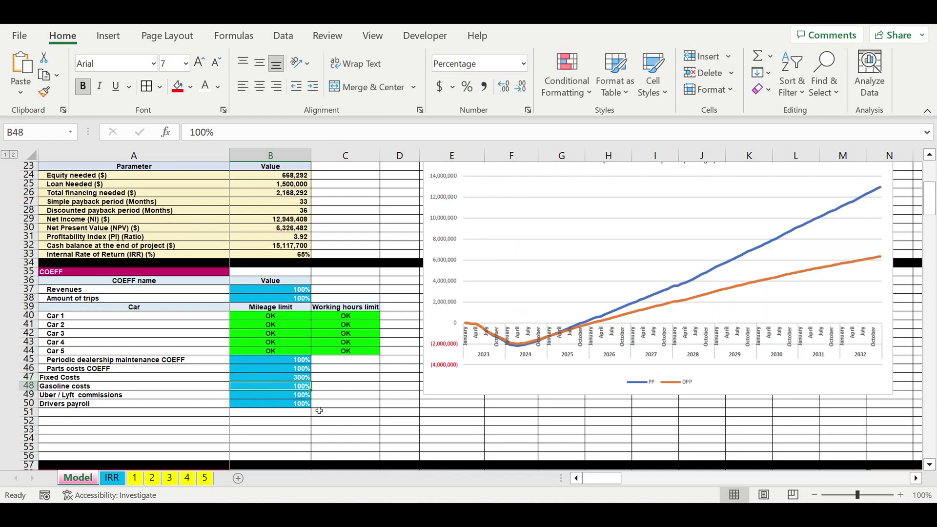
Set the Fixed Costs coefficient in B47 back to 100%
click(286, 381)
text(100)
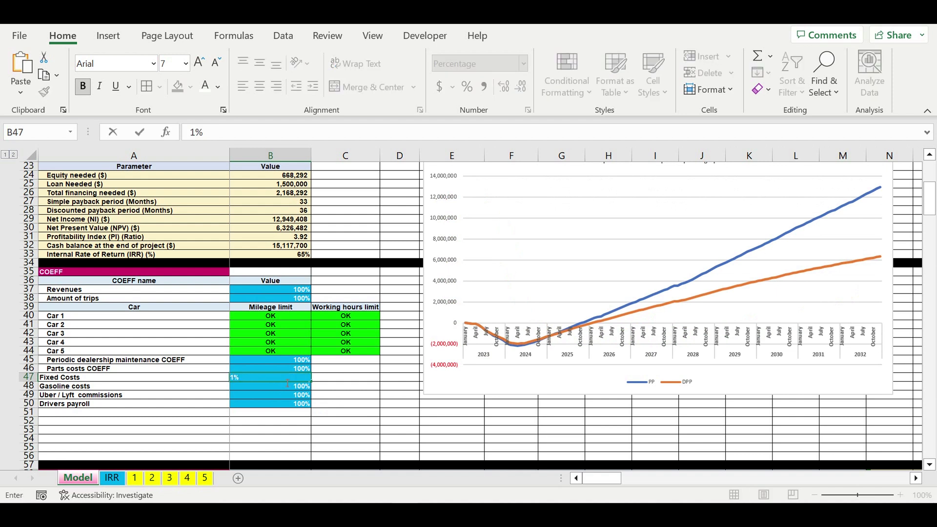
click(357, 396)
click(363, 438)
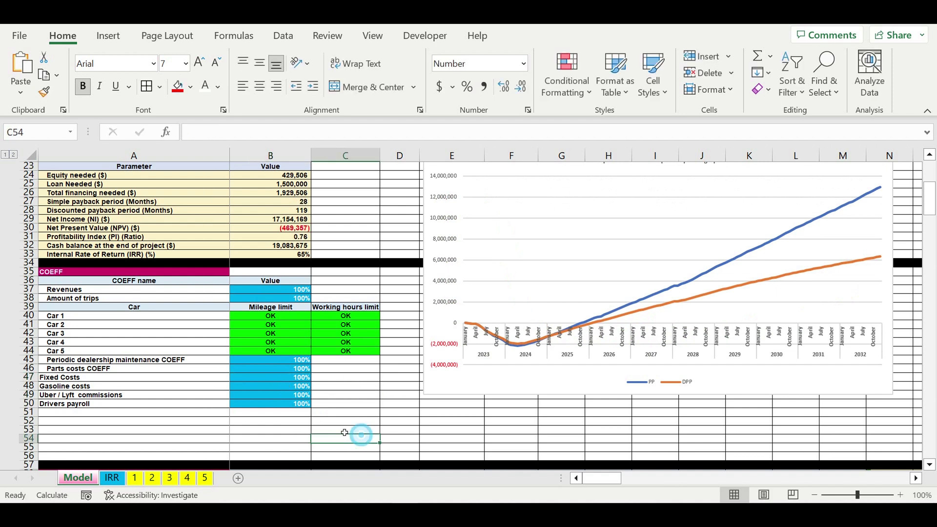
On sheet 1, multiply the January 2023 Gasoline expenses formula in B877 by the Model sheet's Gasoline costs coefficient as absolute reference Model!$B$48
click(57, 388)
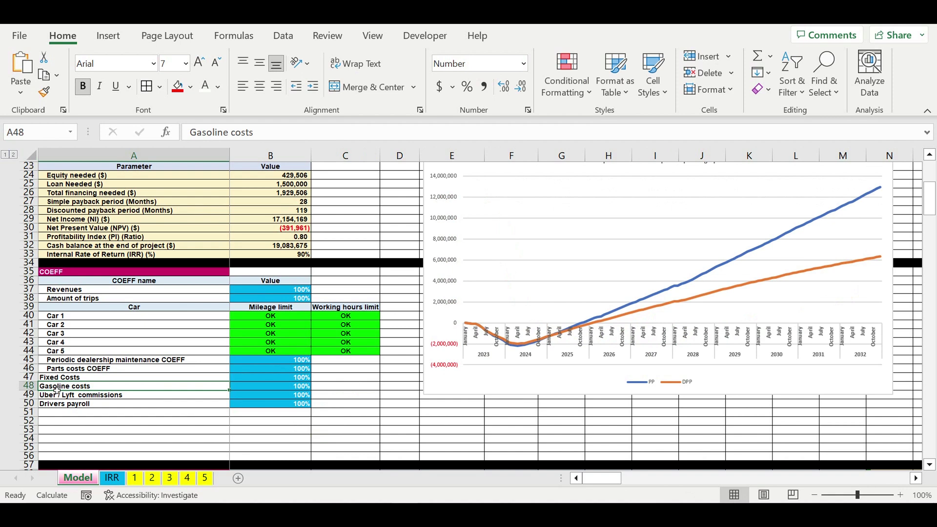
click(136, 481)
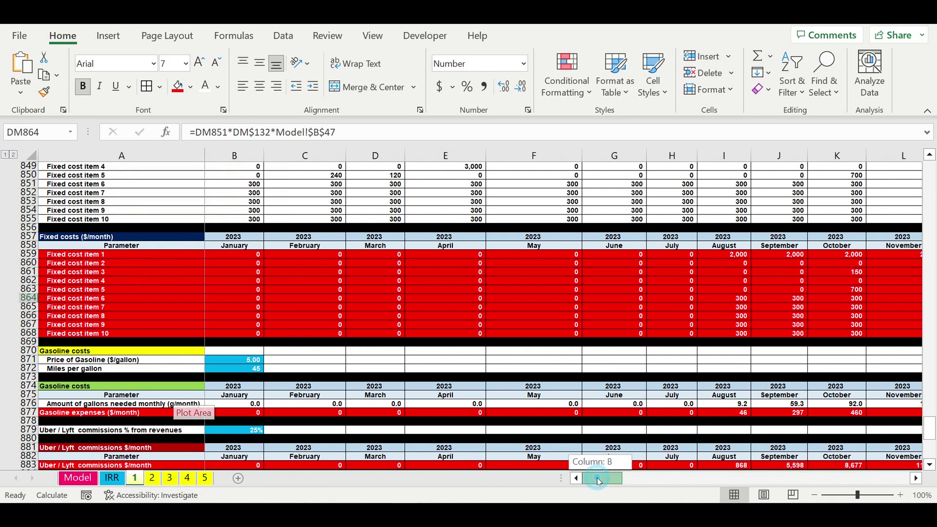
click(403, 289)
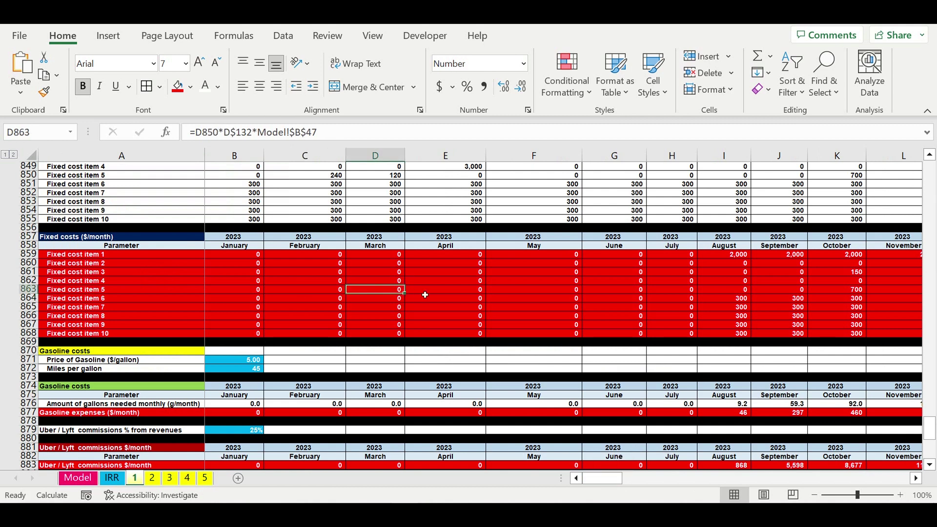
click(227, 416)
click(277, 136)
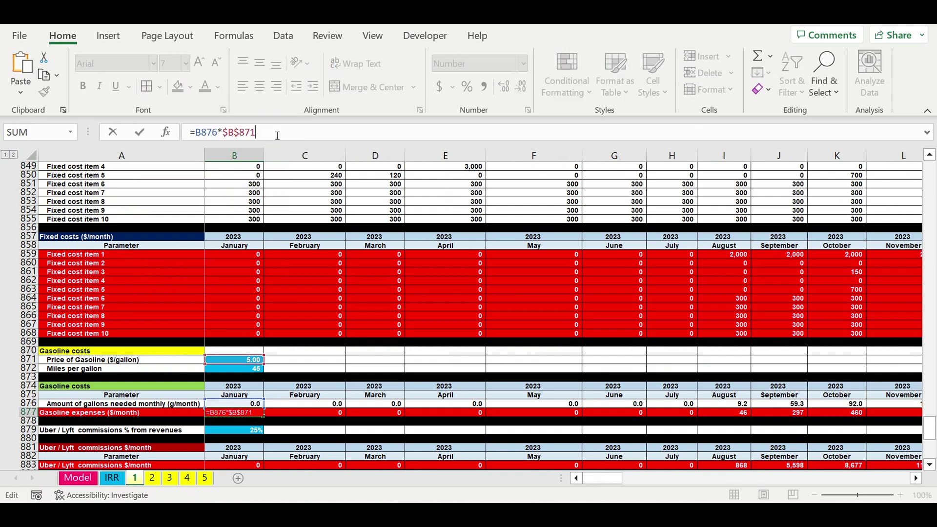
text(*)
click(78, 478)
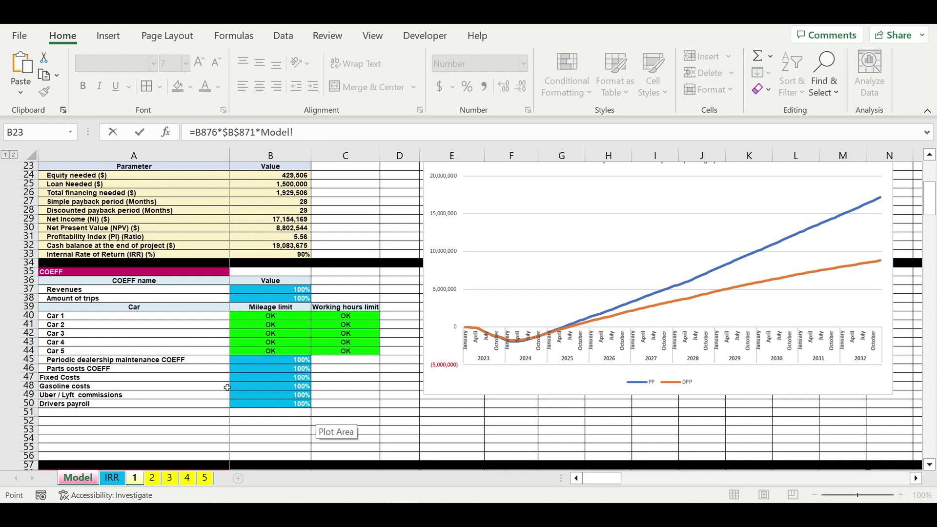
click(250, 389)
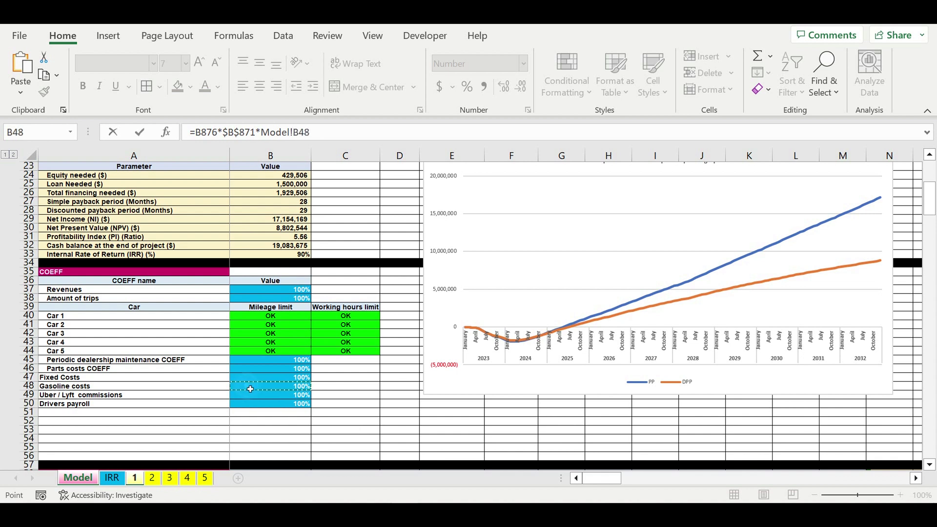
click(295, 132)
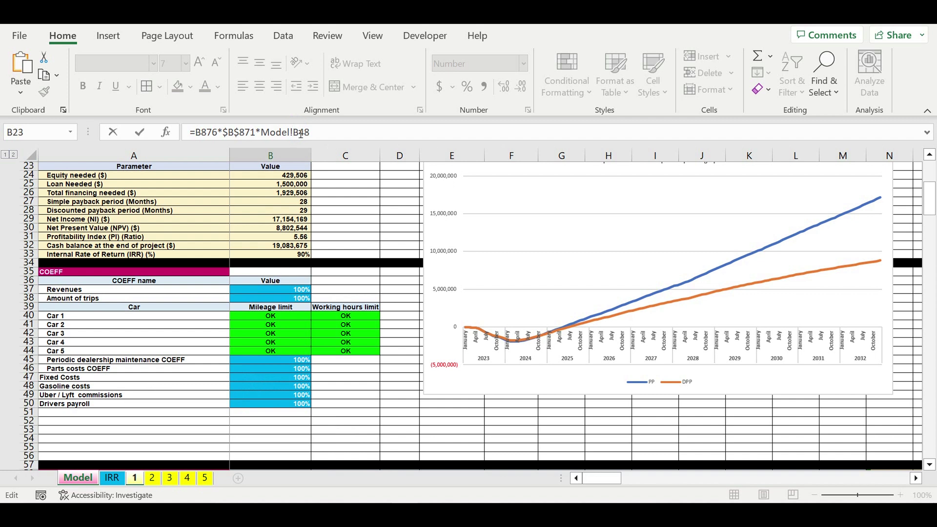
text($B$)
Copy the *Model!$B$48 part of the B877 formula for reuse and commit the formula on sheet 1
drag(335, 132, 263, 133)
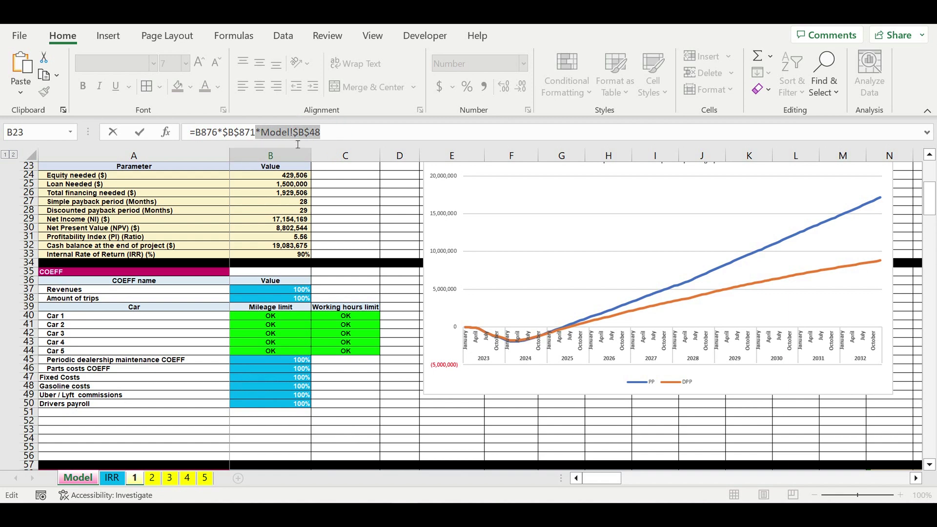
key(ctrl+c)
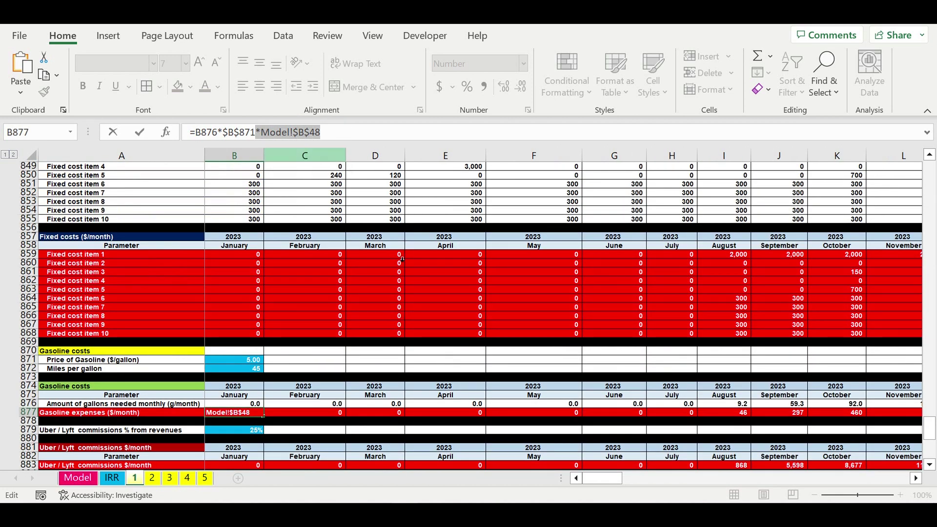
key(Return)
key(Return)
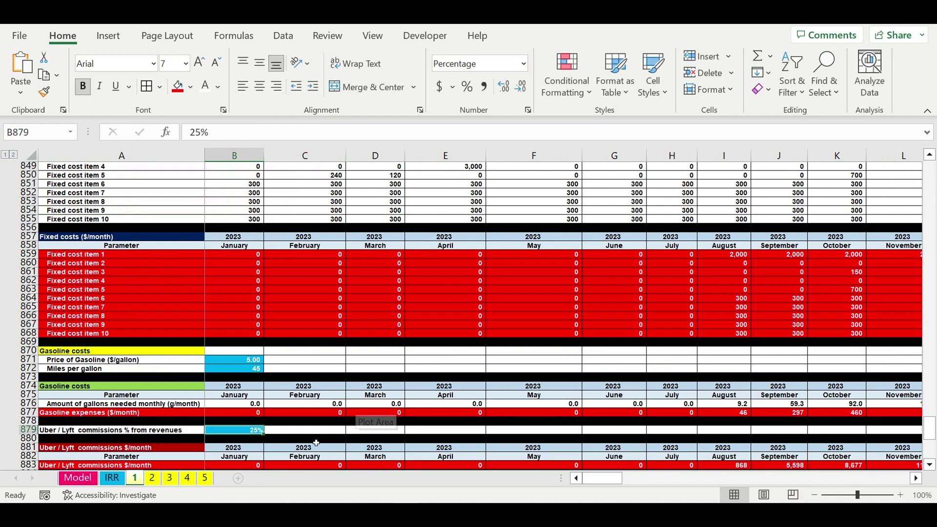
On sheet 2, append the copied *Model!$B$48 to the January 2023 Gasoline expenses formula in B877
click(152, 479)
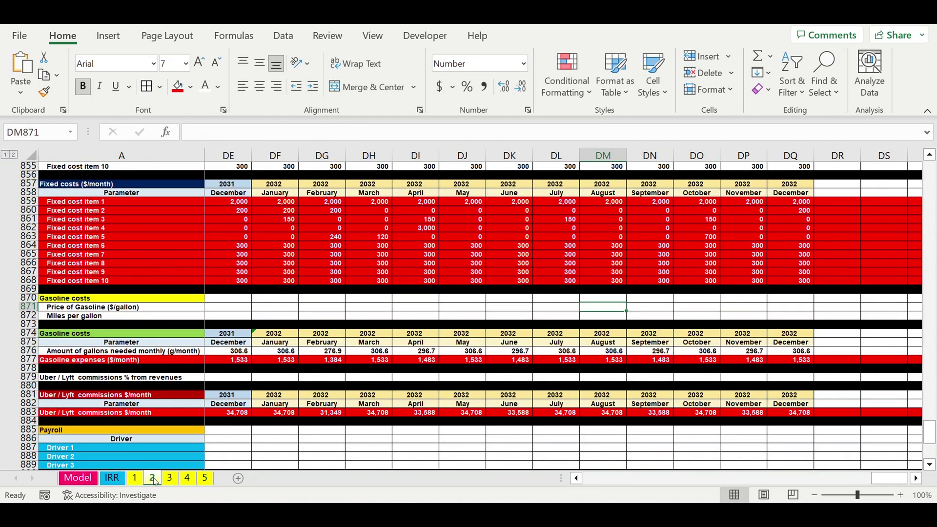
drag(888, 479, 602, 478)
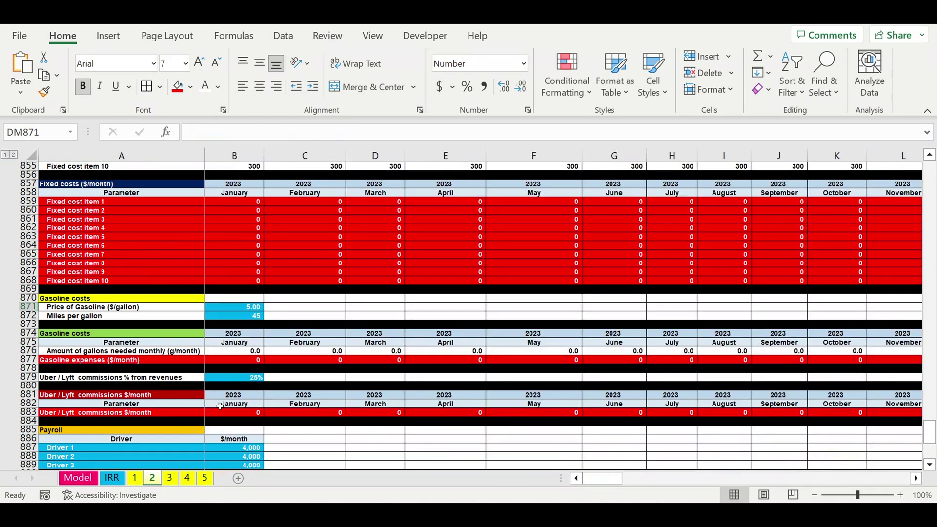
click(240, 360)
click(276, 133)
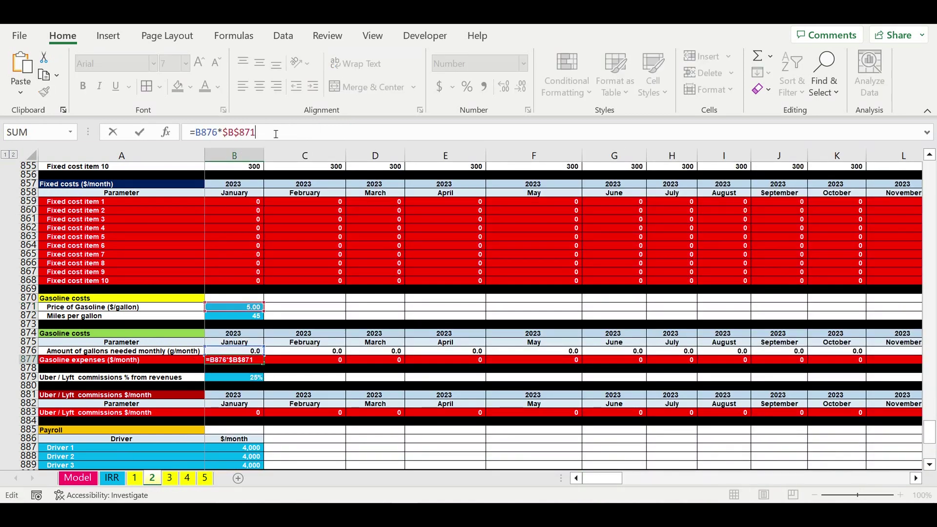
key(ctrl+v)
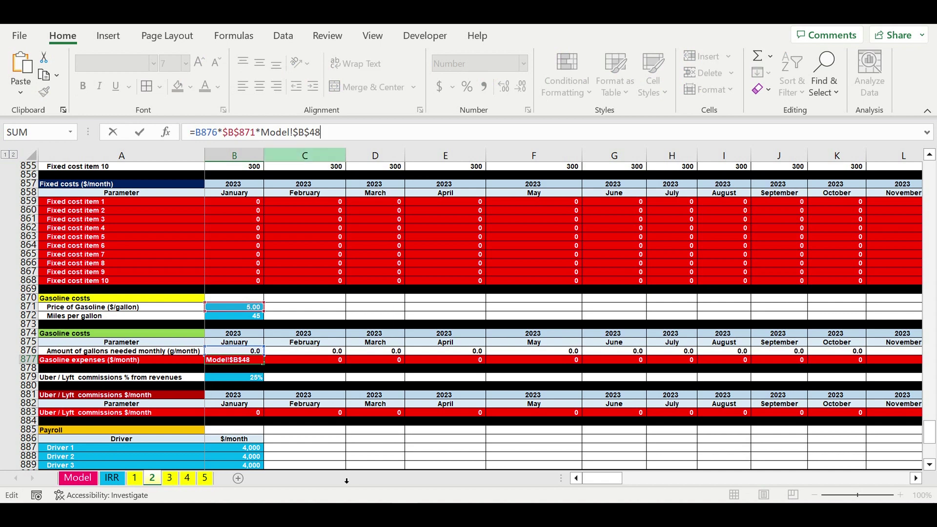
key(Return)
key(Return)
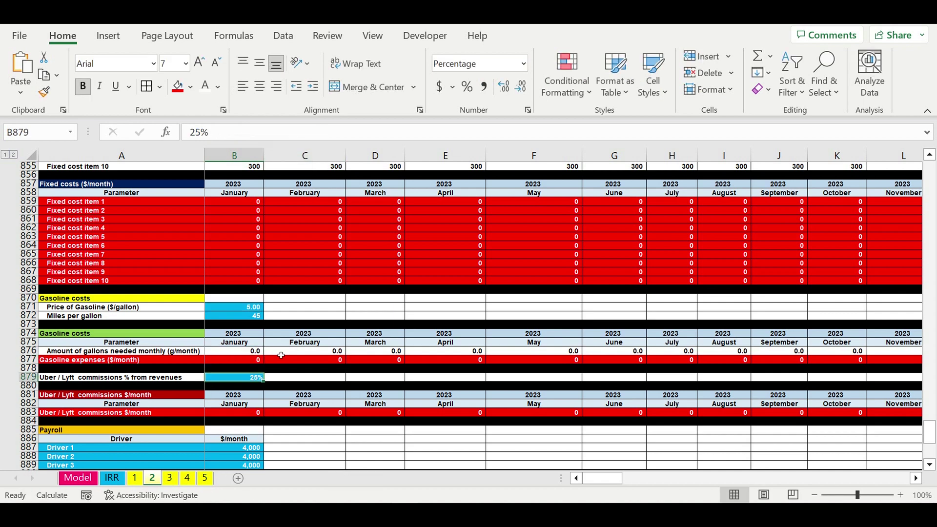
On sheet 3, append *Model!$B$48 to the January 2023 Gasoline expenses formula in B877
click(171, 479)
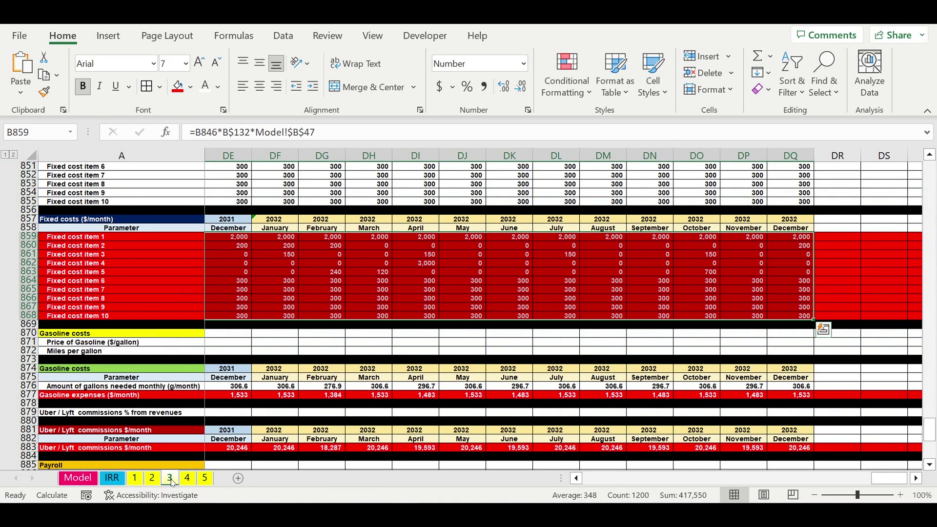
drag(890, 478, 456, 496)
click(229, 398)
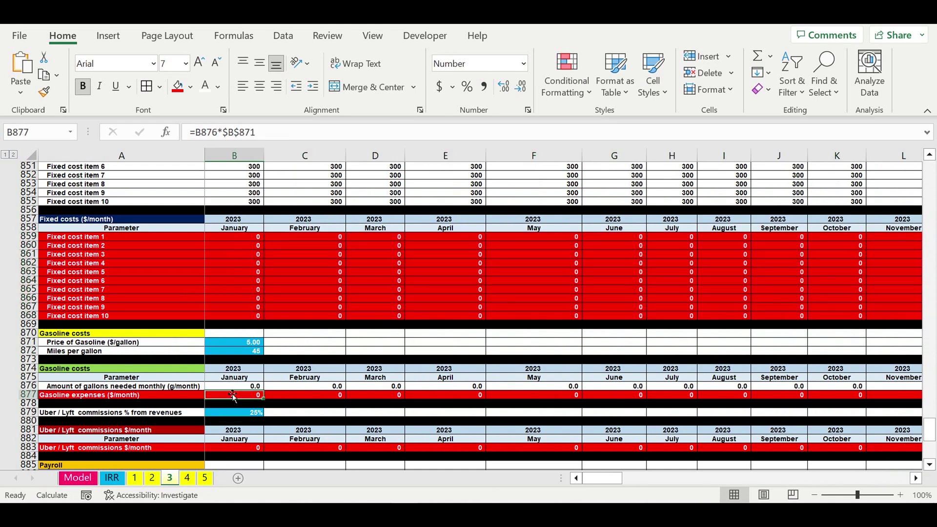
click(266, 132)
text(*Model!$B$48)
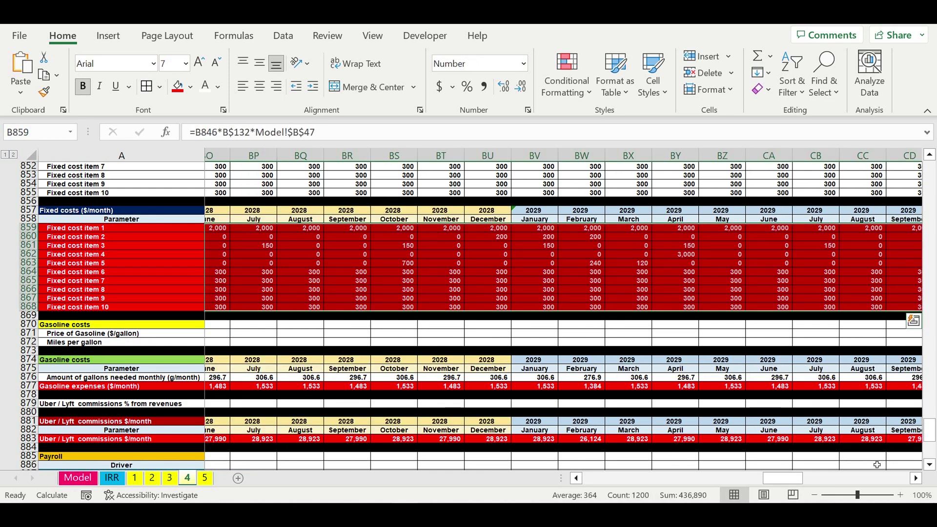
On sheet 4, multiply the January 2023 Gasoline expenses formula in B877 by Model!$B$48 and commit it
drag(784, 479, 603, 479)
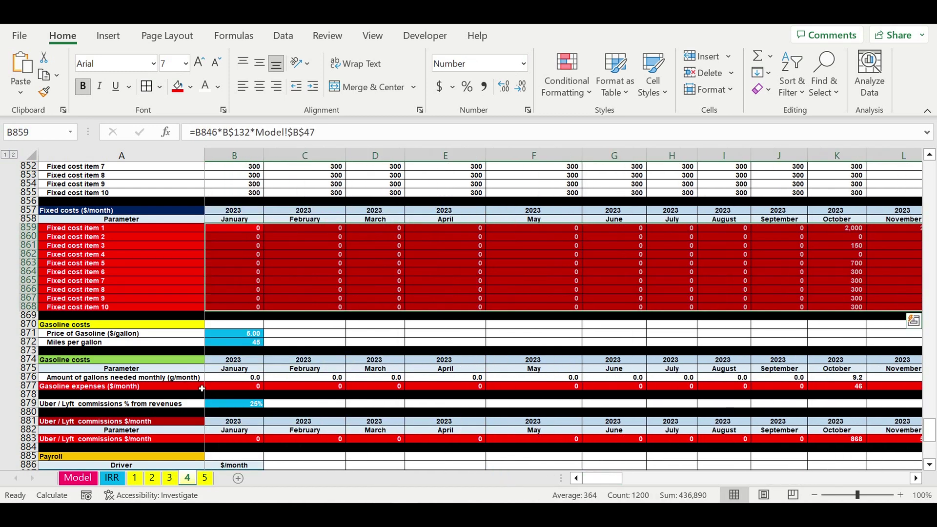
click(226, 387)
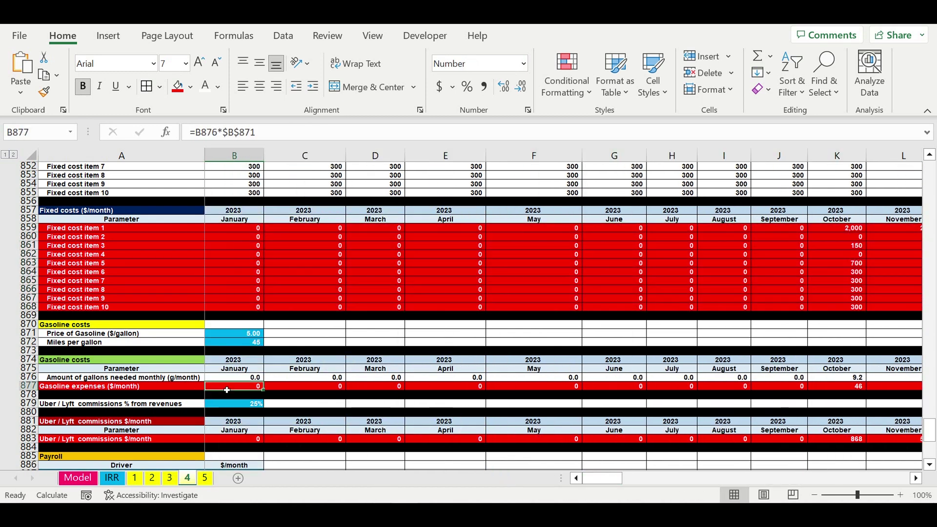
click(288, 139)
text(*Model!$B$48)
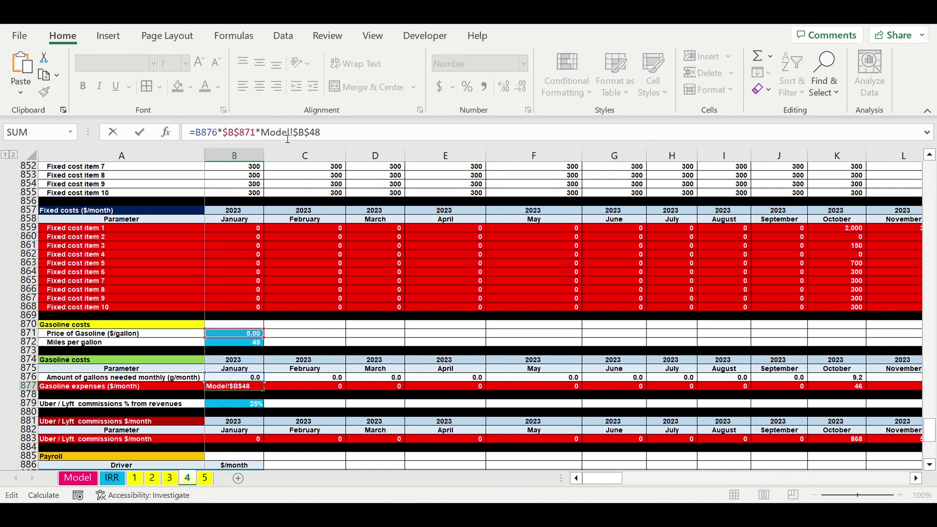
key(Return)
key(Return)
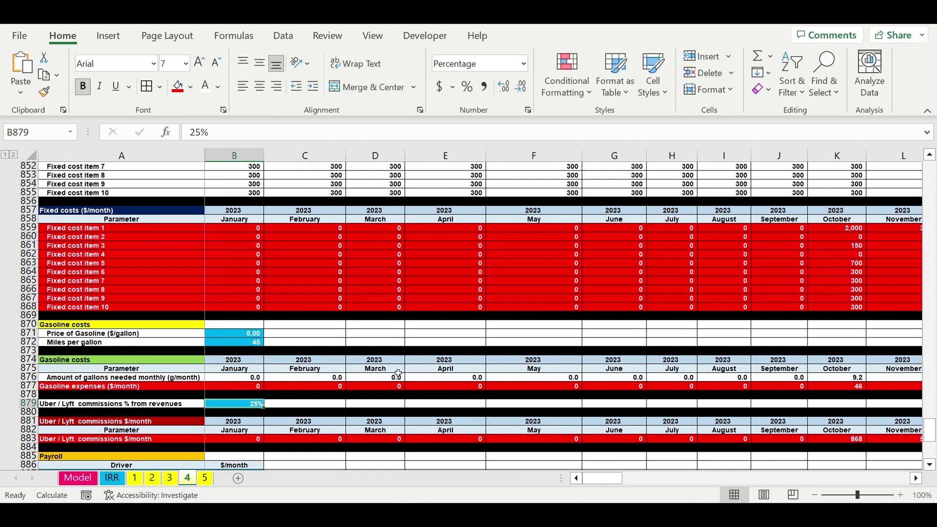
On sheet 5, extend the January 2023 Gasoline expenses formula in B877 with *Model!$B$48 and commit it
click(205, 479)
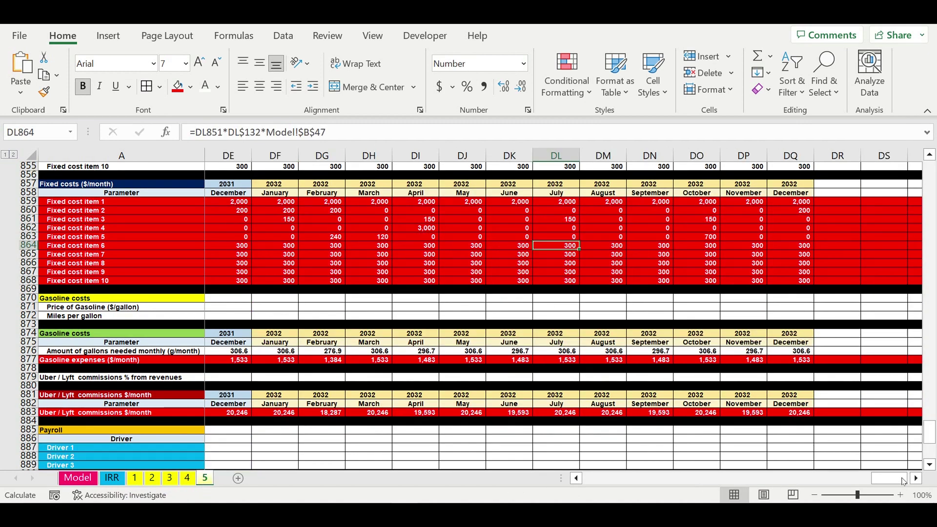
drag(904, 481, 221, 498)
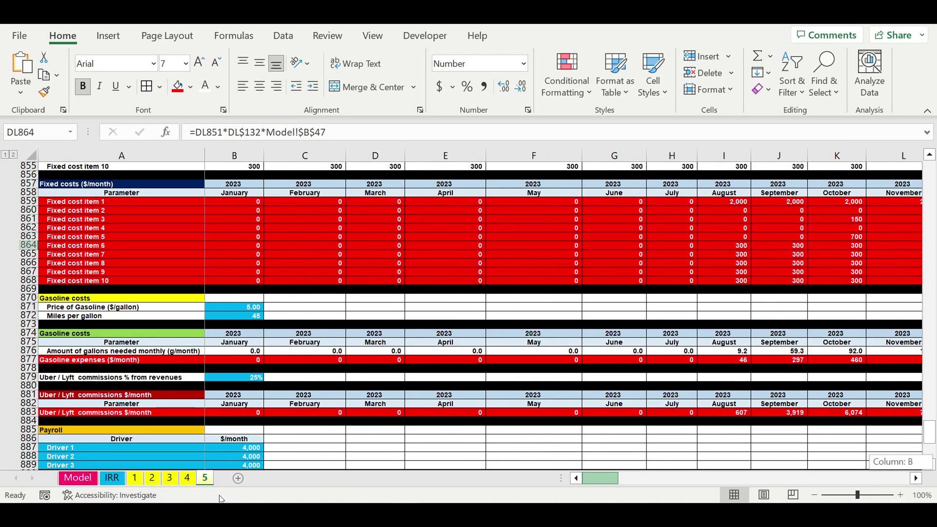
click(244, 362)
click(279, 137)
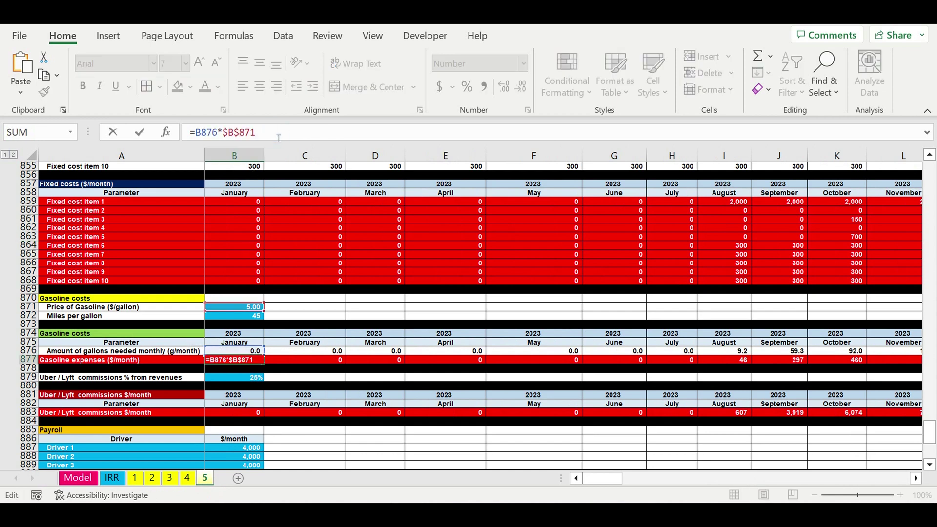
text(*Model!$B$48)
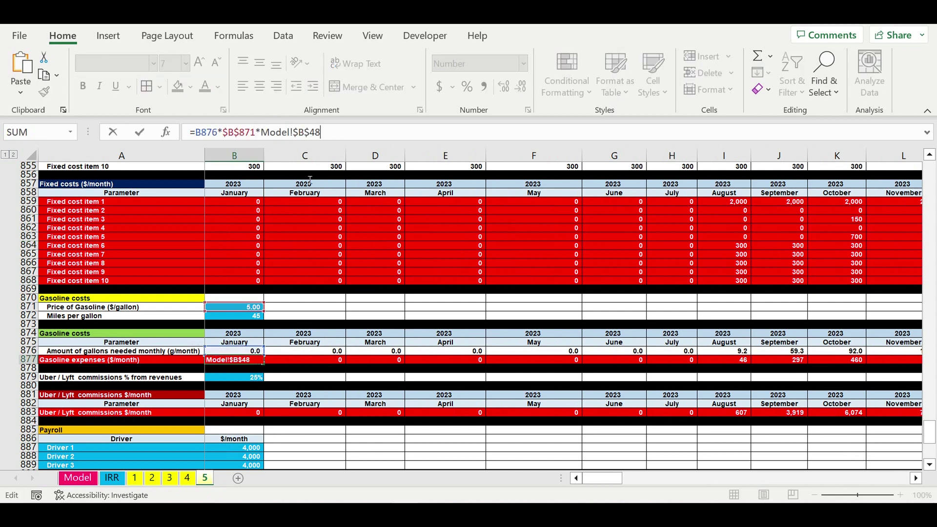
key(Return)
key(Return)
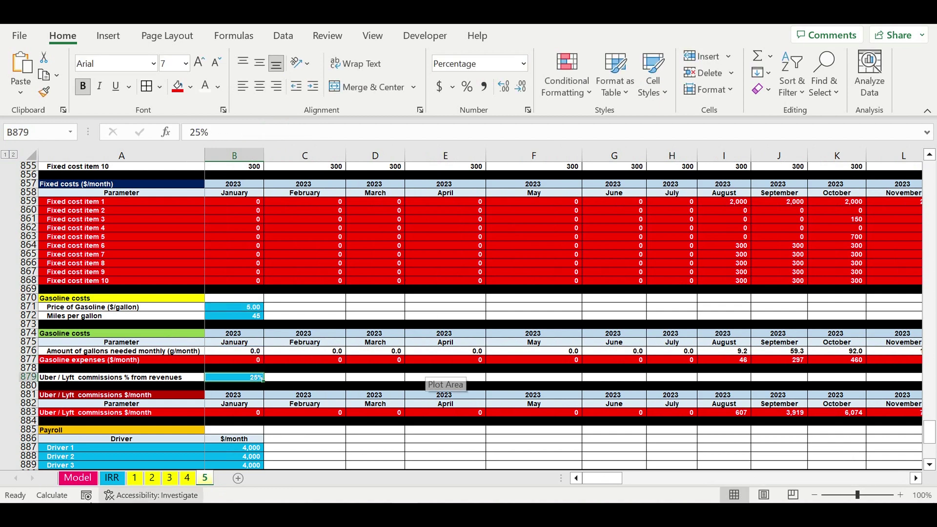
On sheet 1, fill the Gasoline expenses formula from B877 across the row through December 2032 in DQ877
scroll(135, 484, up, 2)
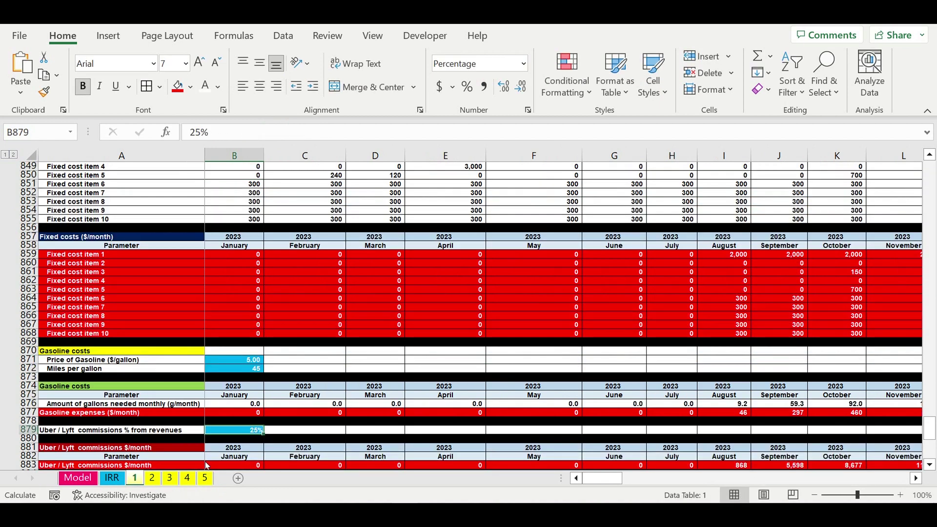
click(244, 414)
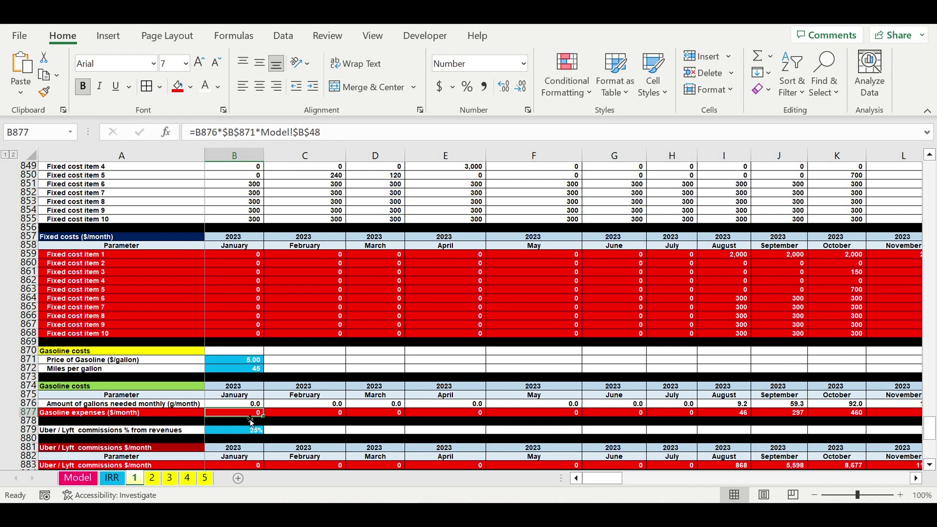
drag(263, 416, 852, 430)
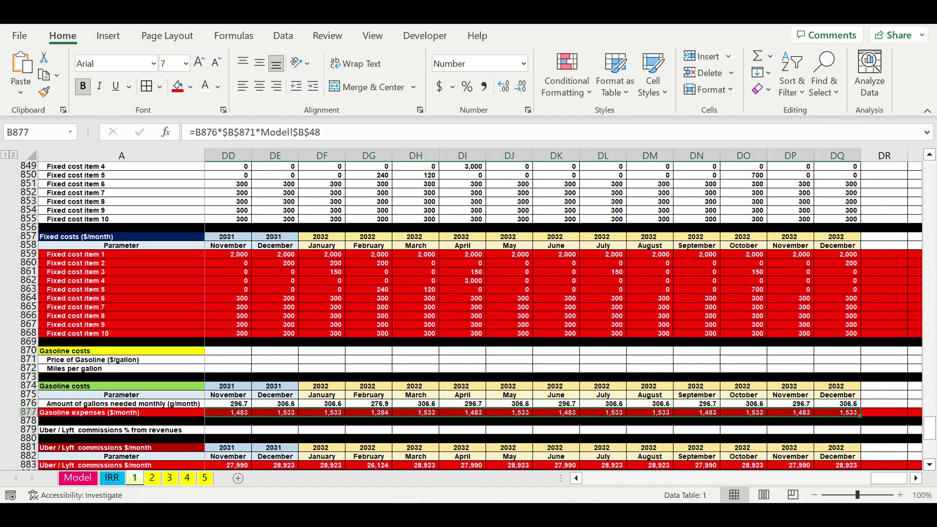
click(649, 430)
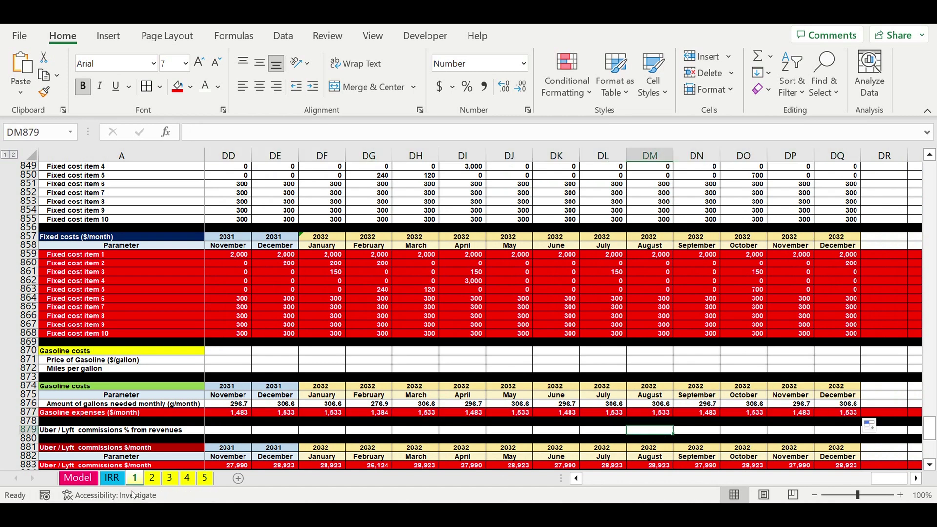
On sheet 2, fill the B877 Gasoline expenses formula across all months through December 2032 in column DQ
click(152, 478)
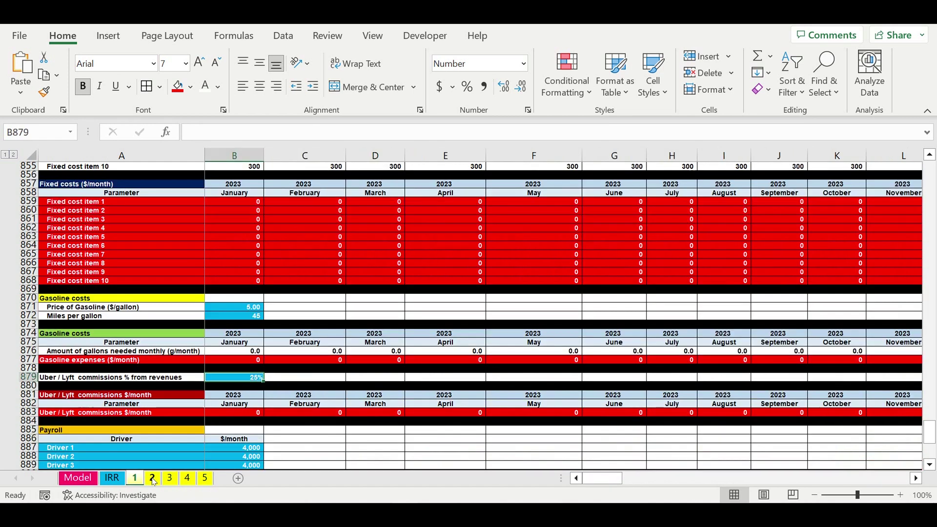
click(234, 361)
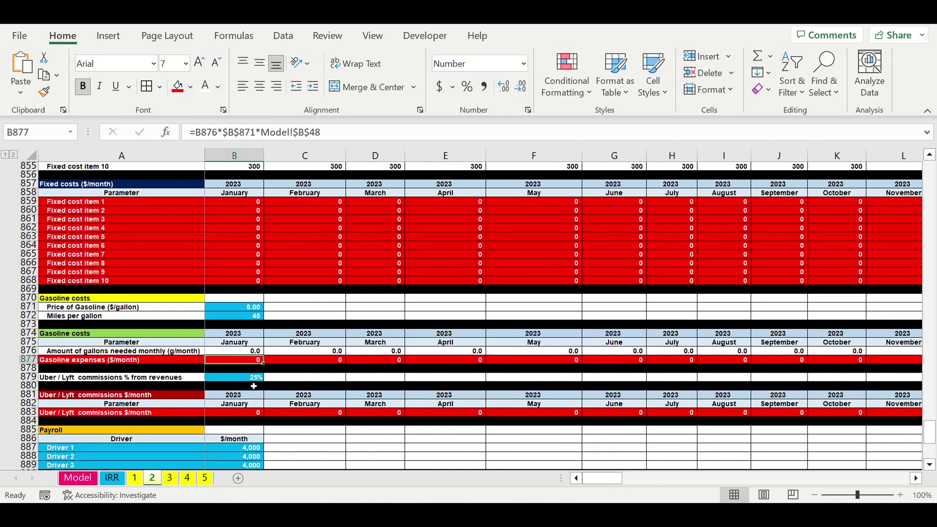
drag(263, 364, 812, 362)
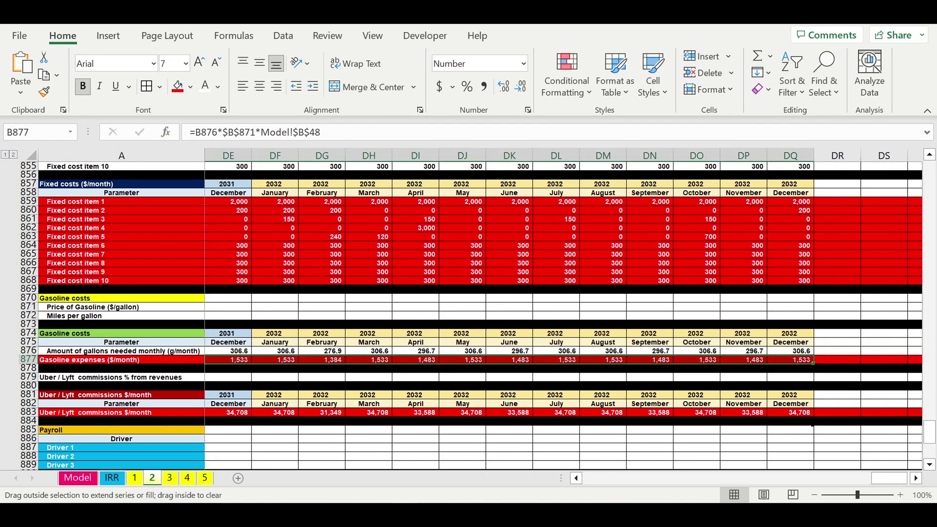
On sheet 3, copy the B877 Gasoline expenses formula across row 877 through December 2032 in column DQ
click(170, 479)
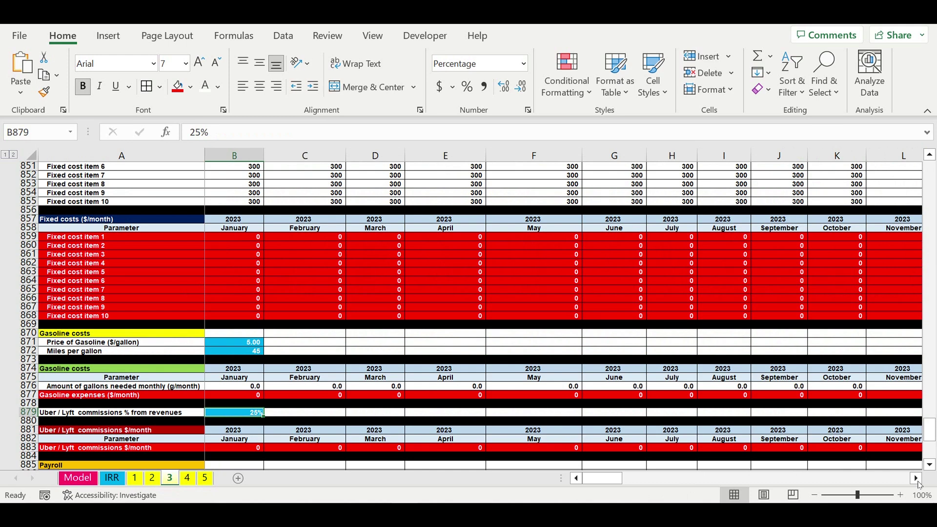
click(237, 396)
drag(264, 399, 883, 426)
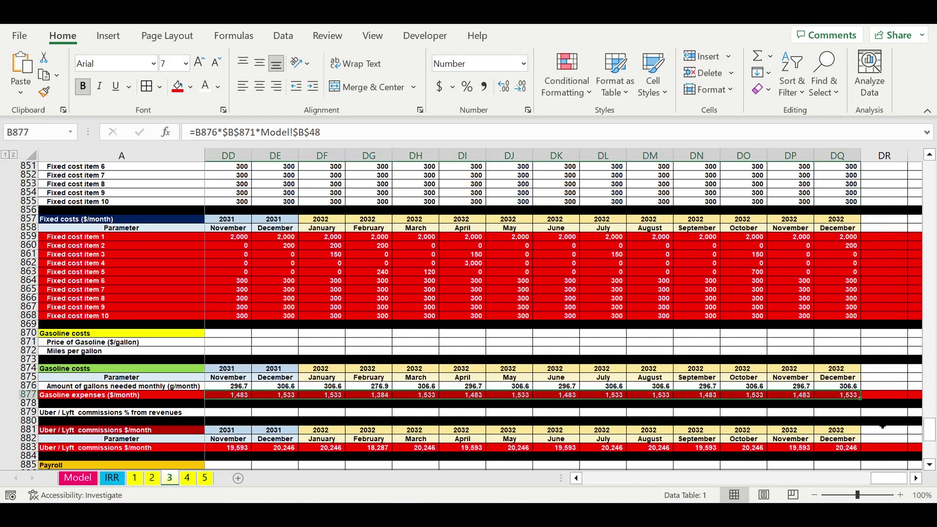
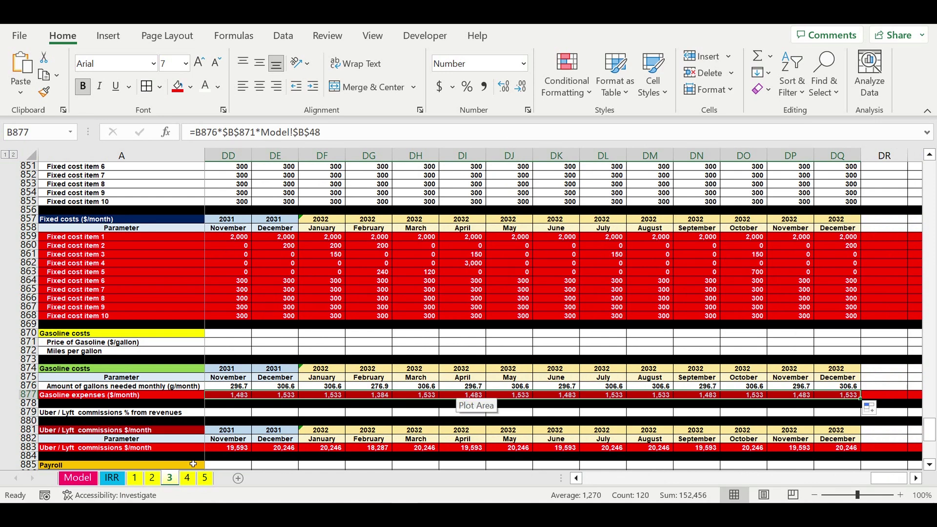
On sheet 4, extend the B877 Gasoline expenses formula across the monthly columns through December 2032 in DQ877
click(188, 479)
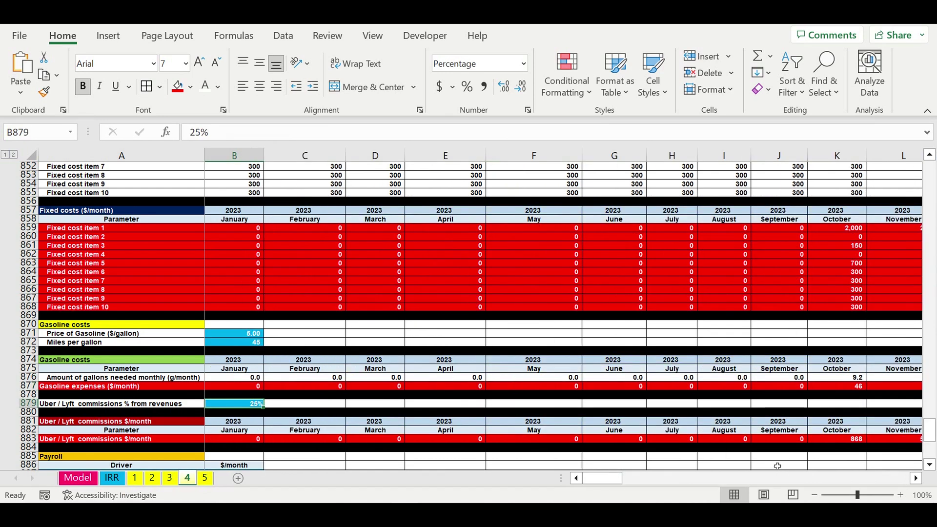
click(235, 388)
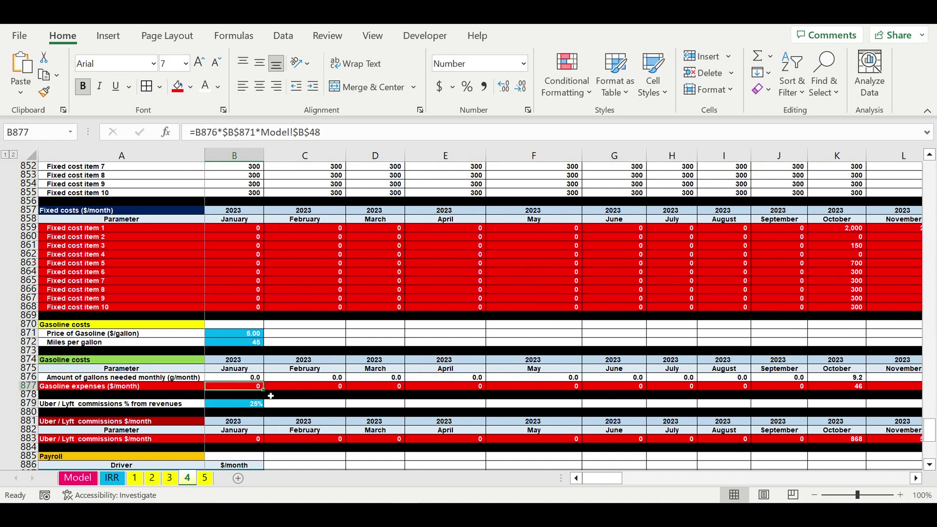
drag(263, 390, 805, 387)
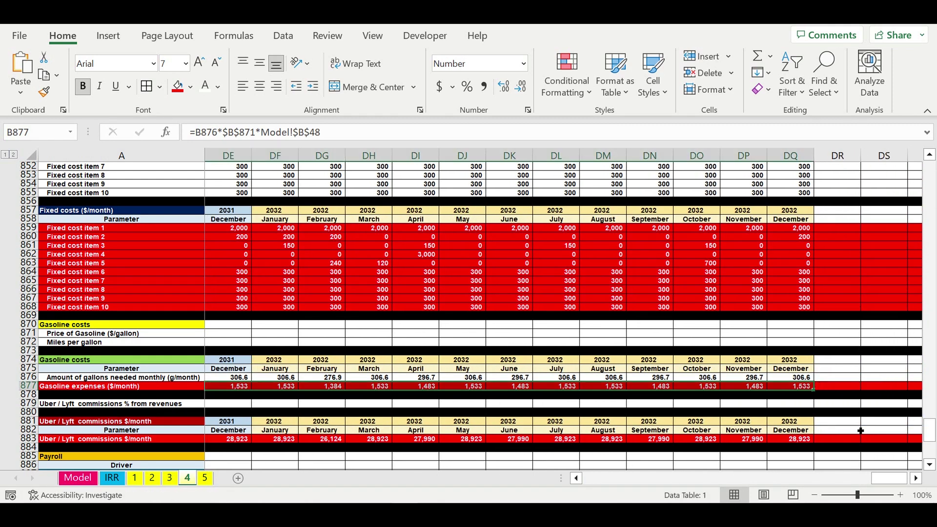
On sheet 5, fill the Gasoline expenses formula from B877 through December 2032 in DQ877
click(203, 479)
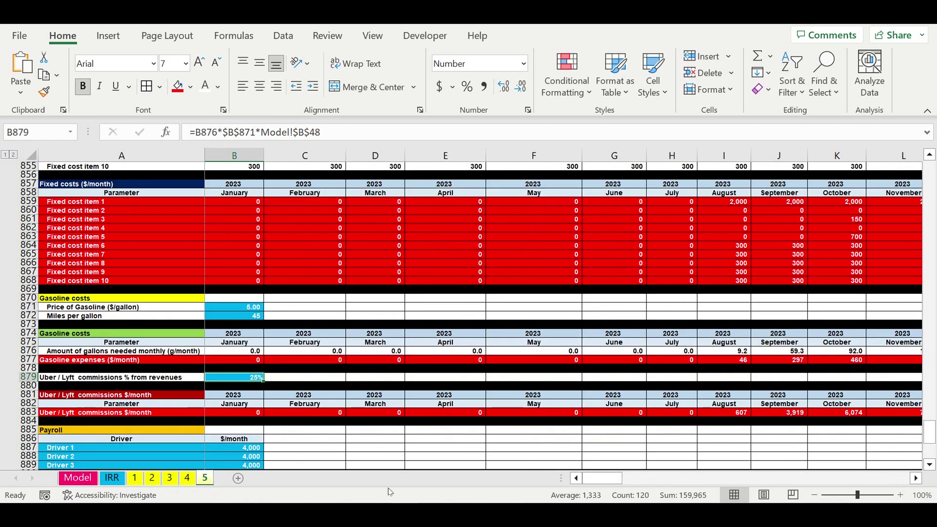
click(240, 361)
drag(264, 364, 813, 361)
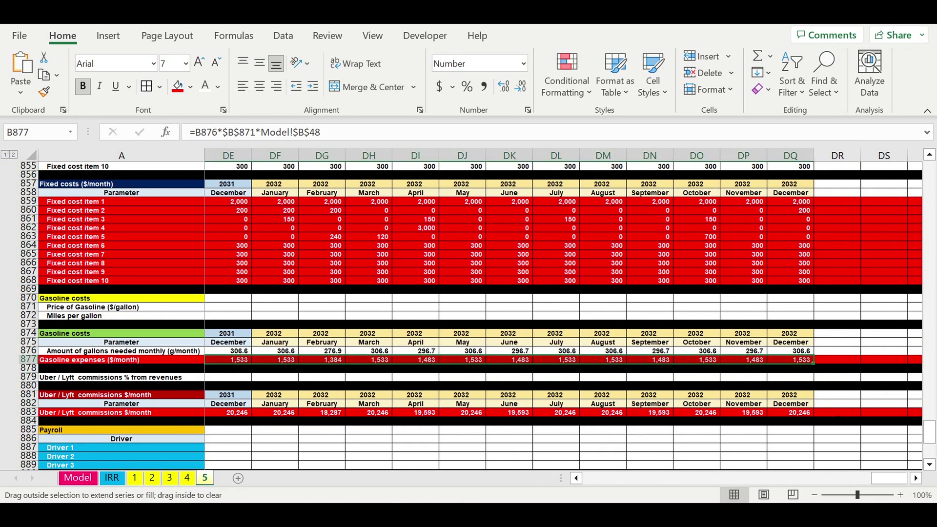
click(740, 387)
drag(897, 481, 581, 481)
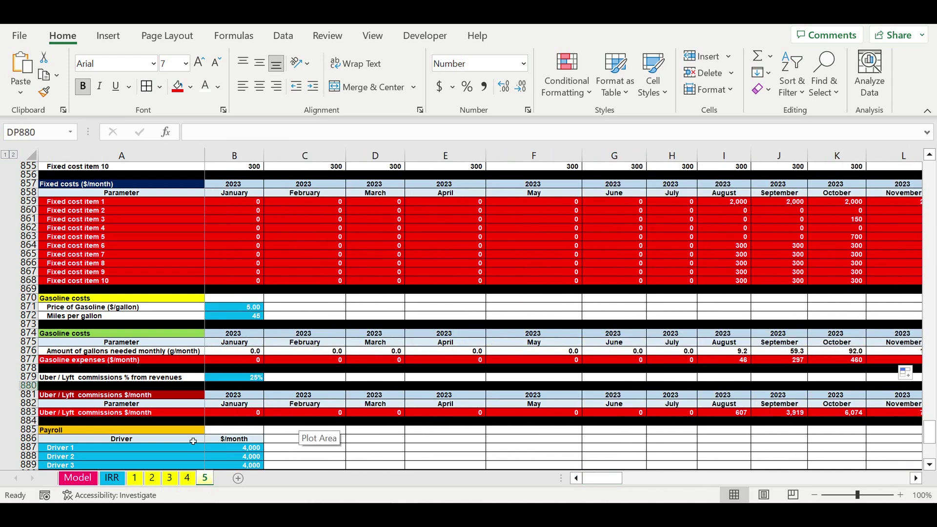
On the Model sheet, set the Gasoline costs coefficient in B48 to 1000% to test its effect on the results
click(77, 478)
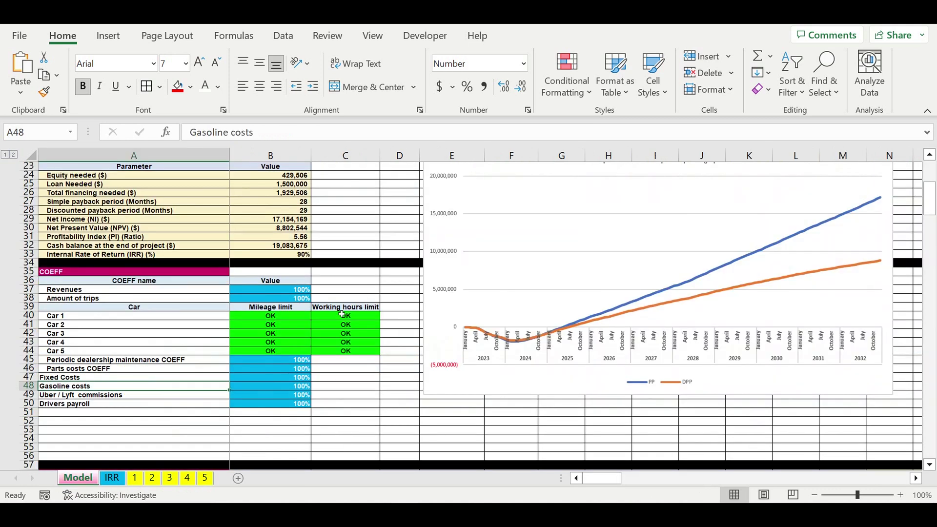
click(281, 388)
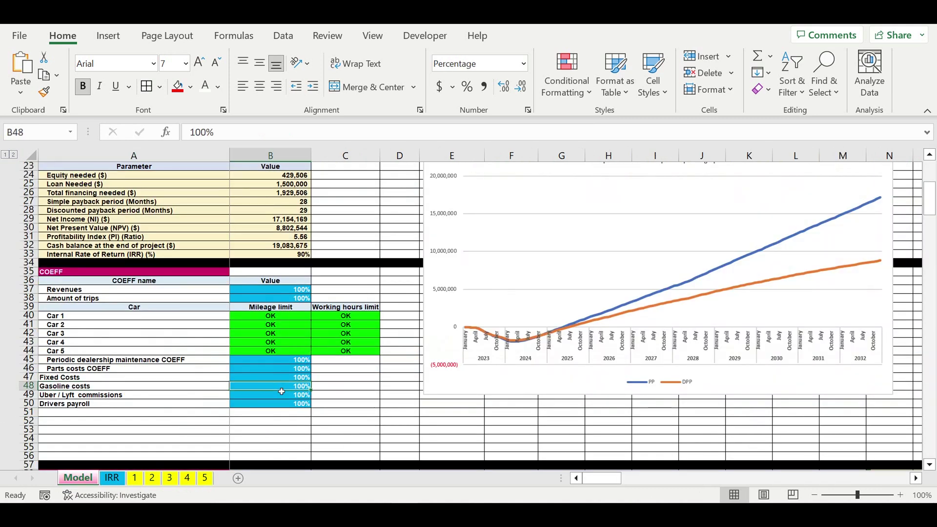
text(1000)
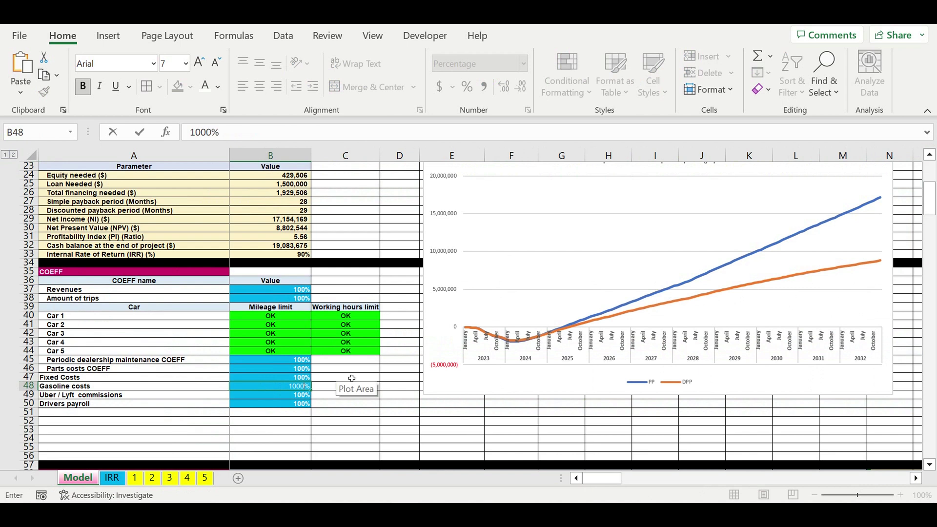
key(Return)
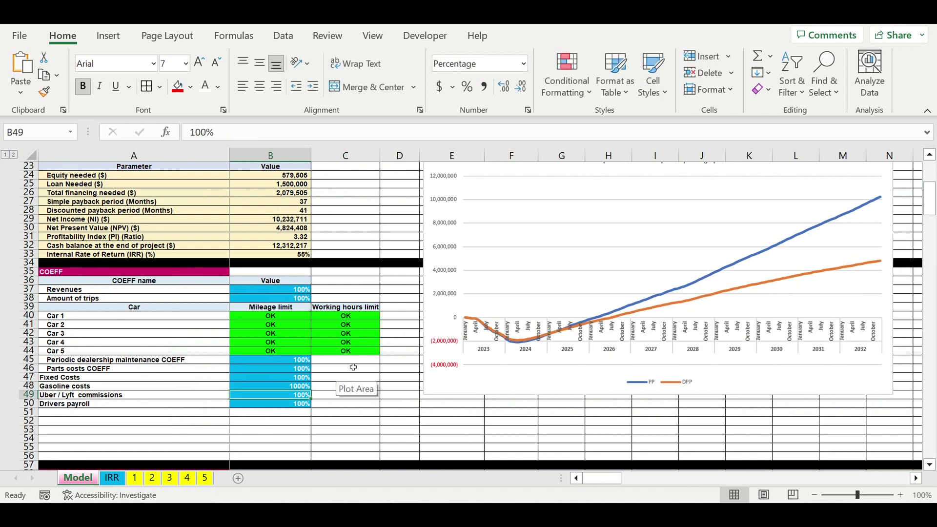
Set the Gasoline costs coefficient in B48 to 2000% and reselect the cell
click(281, 388)
text(2000)
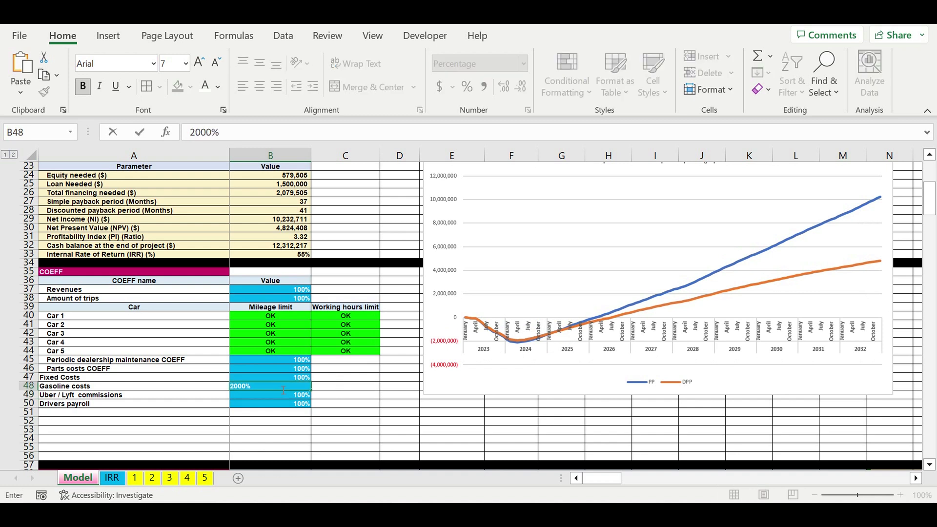
key(Return)
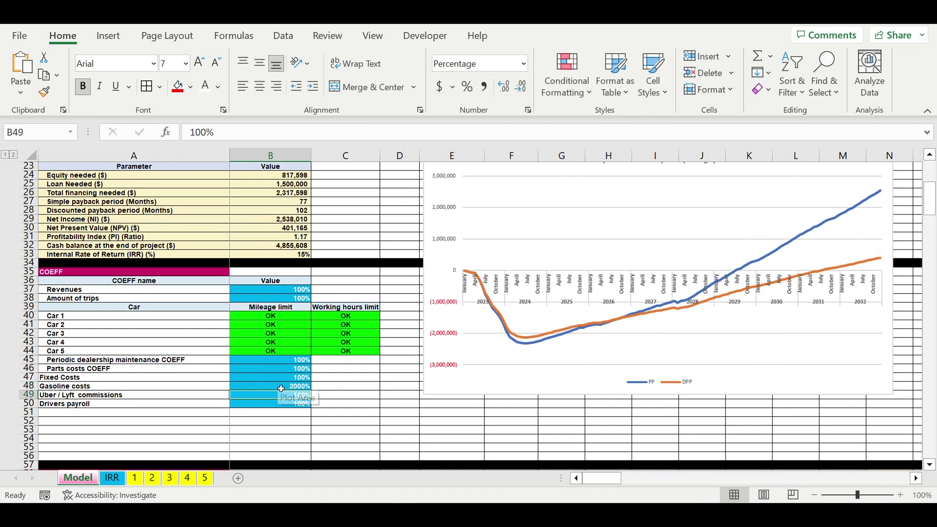
click(280, 391)
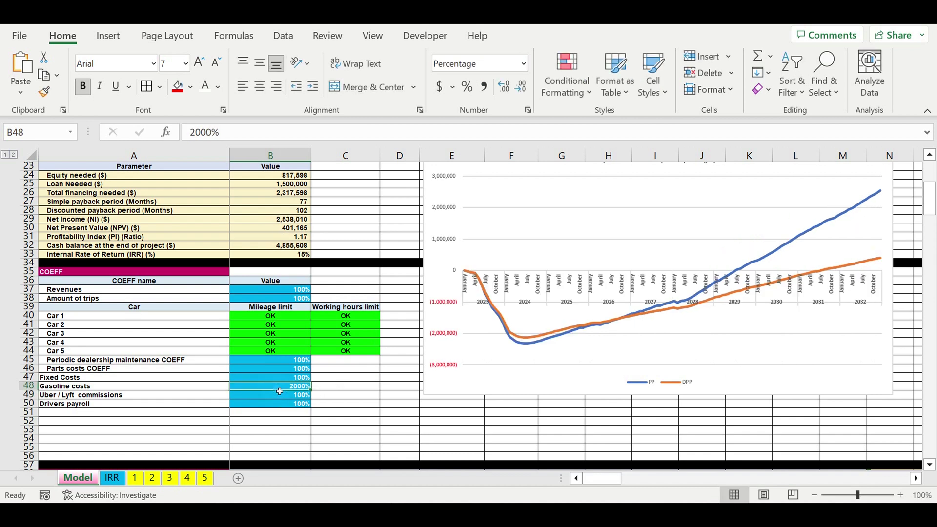
Set the Gasoline costs coefficient in B48 back to 100% and select the Uber / Lyft commissions coefficient in B49
text(100)
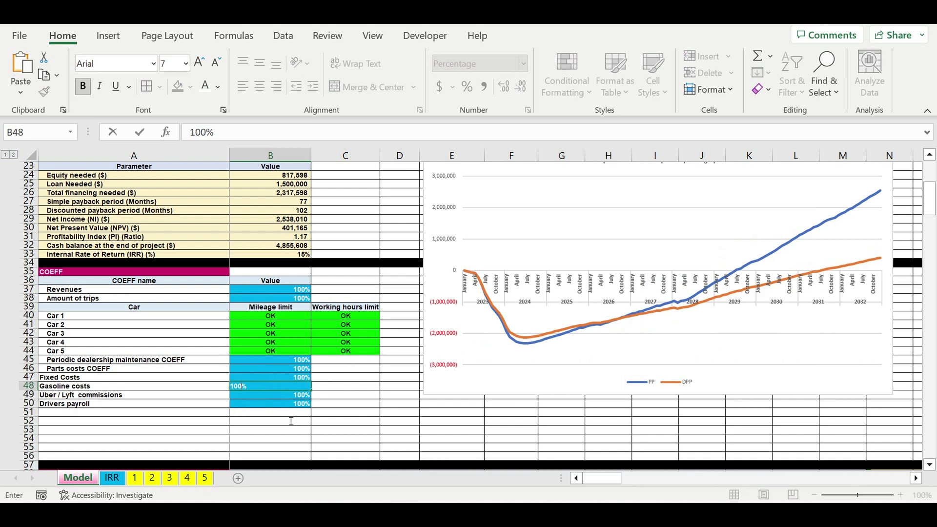
click(291, 433)
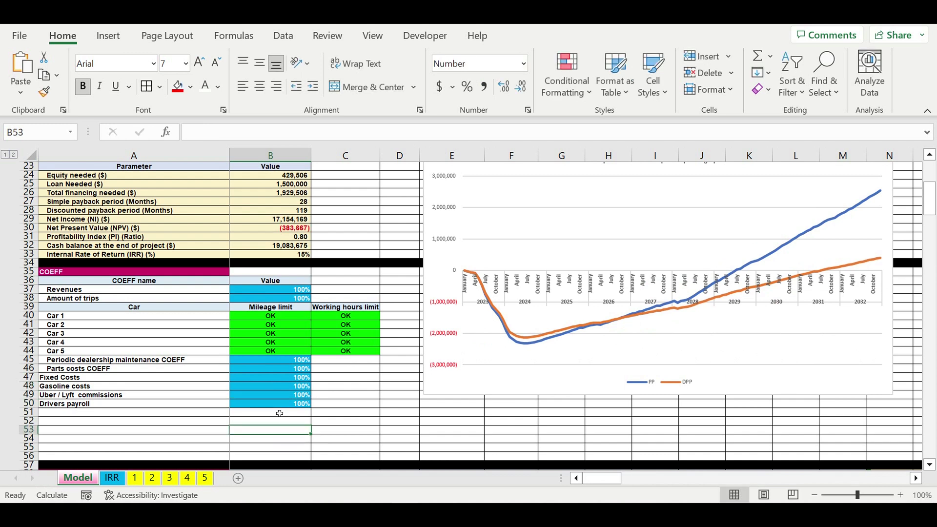
click(279, 398)
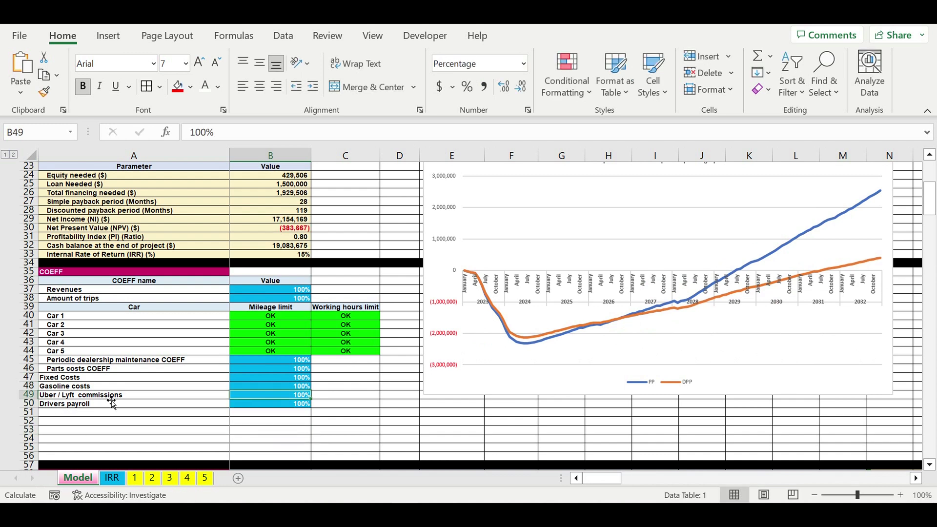
On sheet 1, multiply the January 2023 Uber / Lyft commissions formula in B883 by the commissions coefficient Model!B49
click(140, 483)
scroll(142, 486, down, 3)
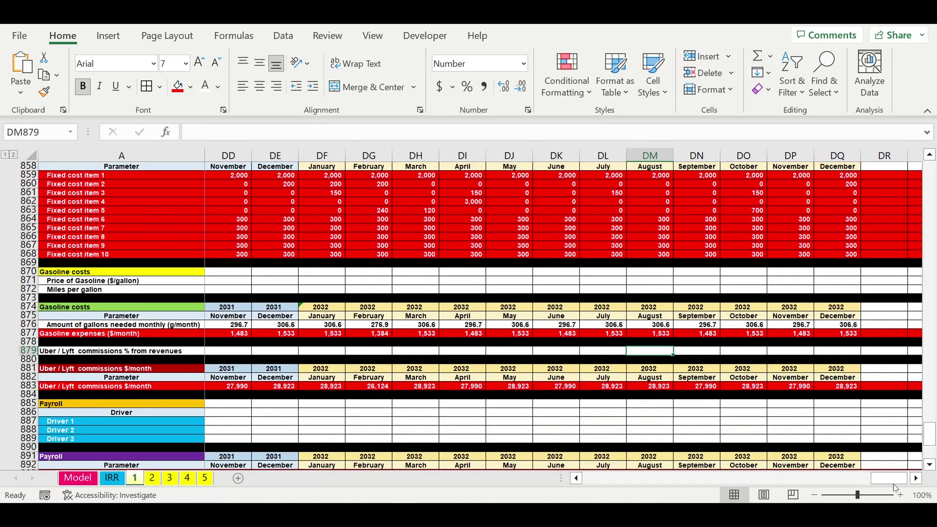
drag(894, 484, 605, 485)
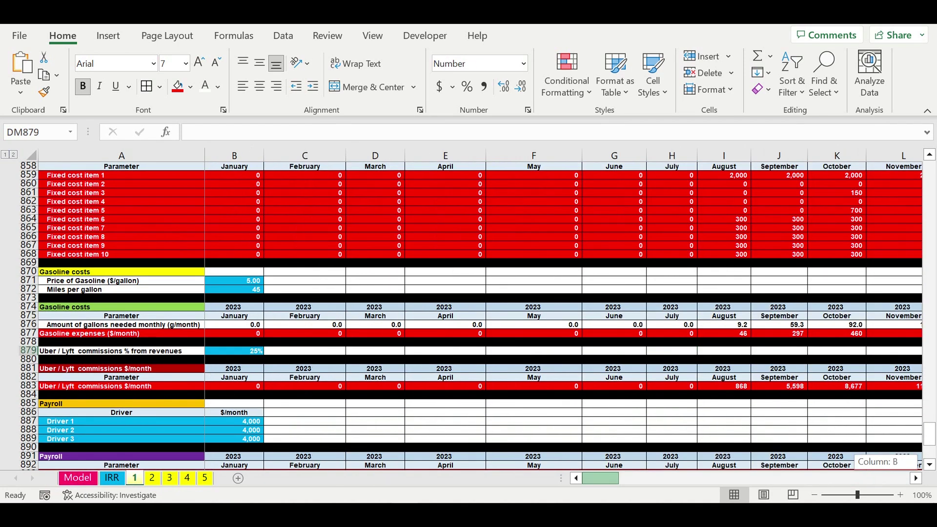
click(377, 414)
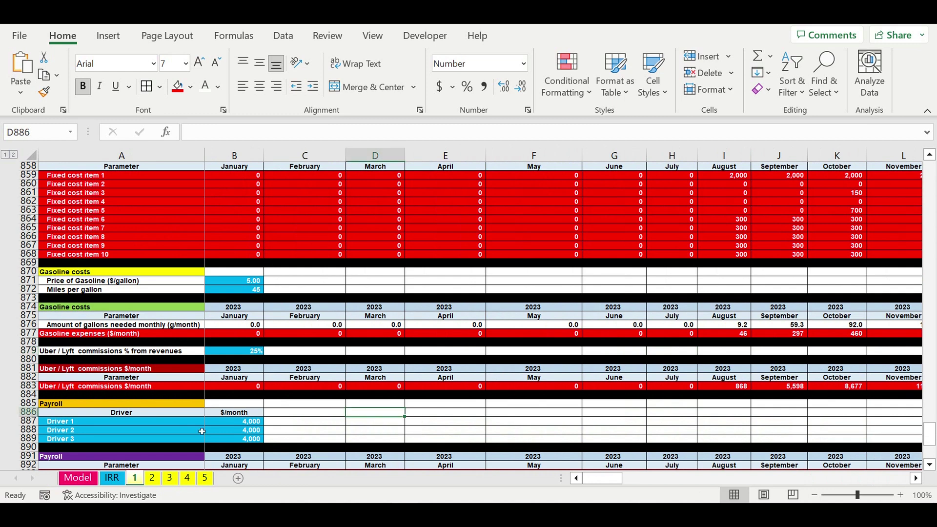
click(99, 391)
click(230, 390)
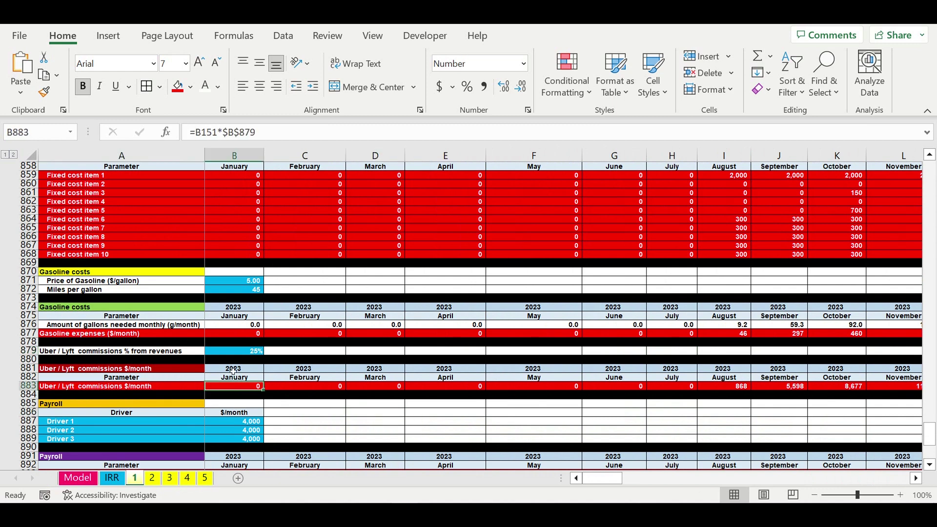
click(273, 135)
text(*)
click(78, 480)
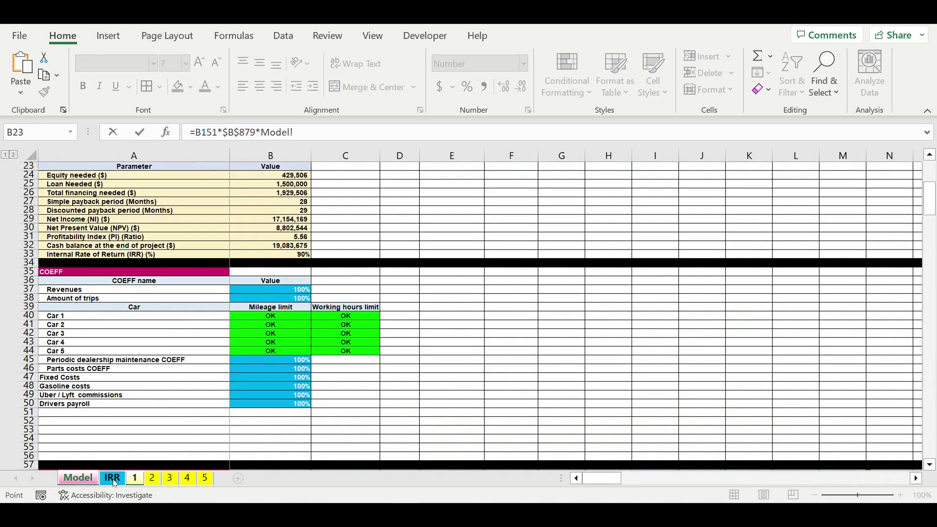
click(273, 399)
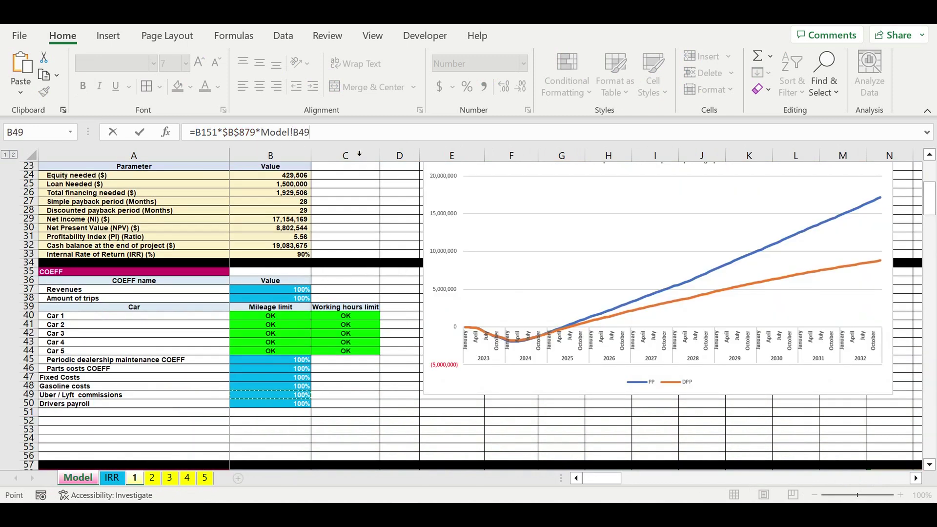
Make the coefficient reference absolute as Model!$B$49, copy the *Model!$B$49 term and commit the B883 formula on sheet 1
click(303, 139)
text($)
key(Right)
text($)
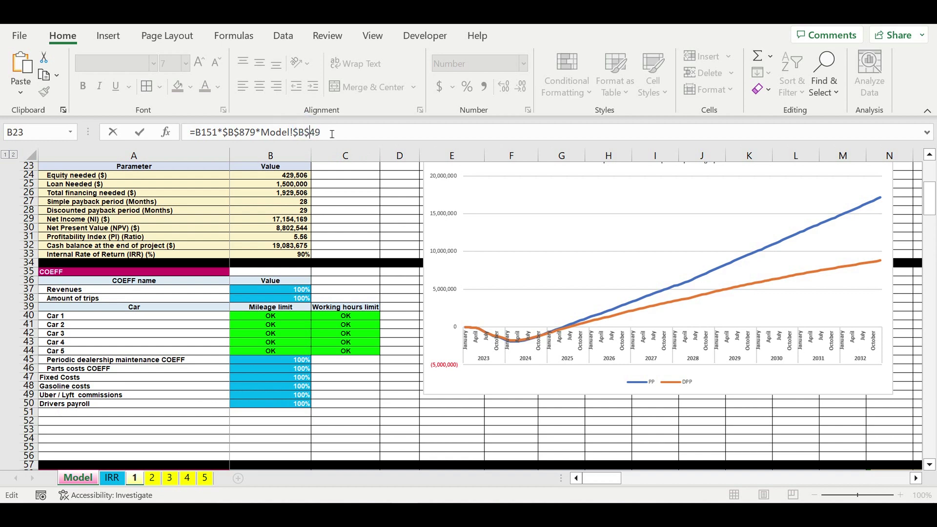
drag(329, 135, 262, 134)
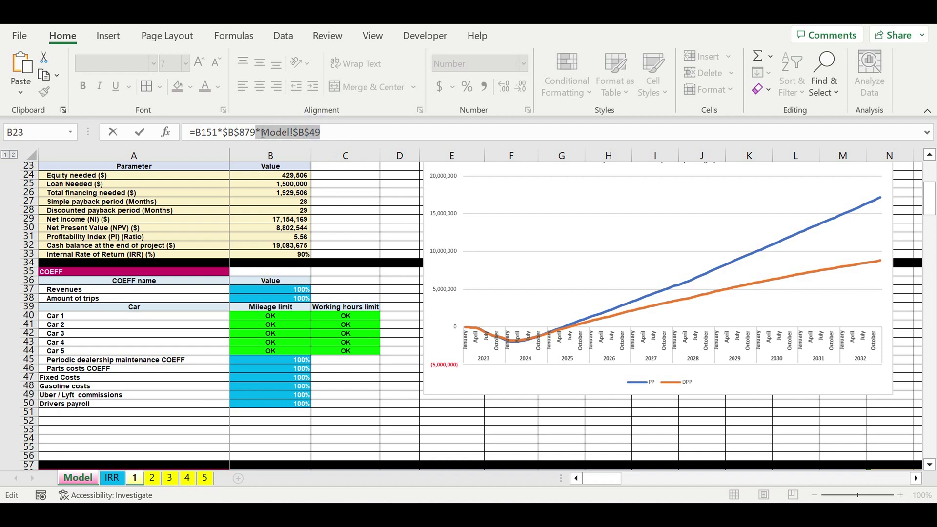
key(ctrl+c)
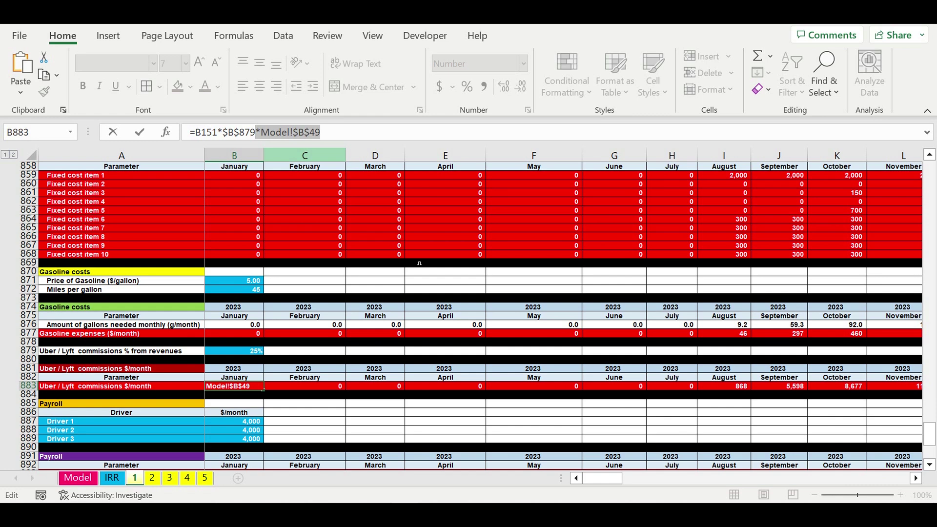
key(Return)
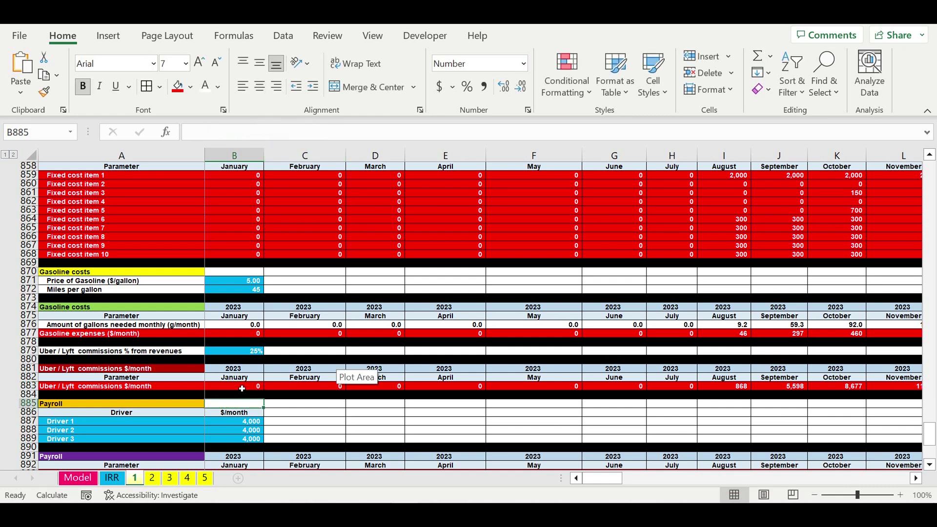
click(243, 389)
On sheet 2, append *Model!$B$49 to the Uber / Lyft commissions formula in B883 and compare it with sheet 1
click(153, 479)
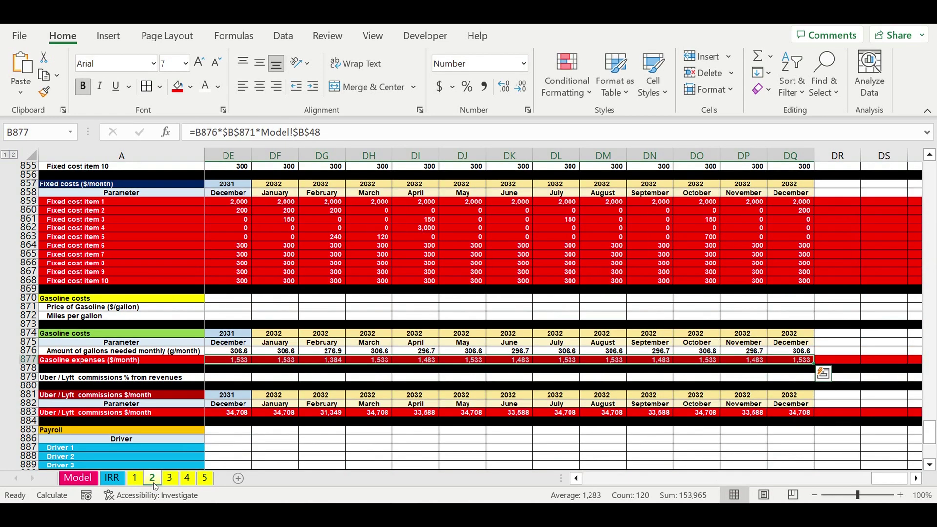
drag(903, 480, 336, 470)
click(306, 414)
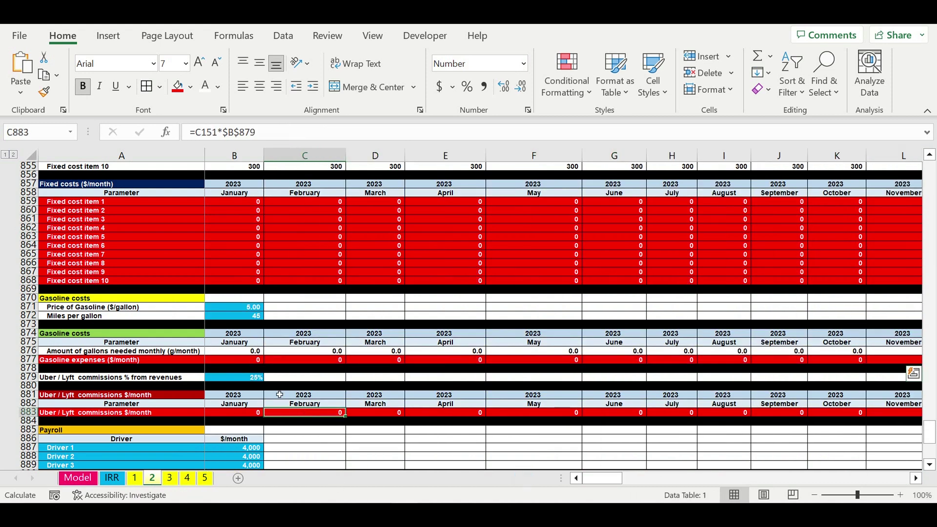
click(240, 364)
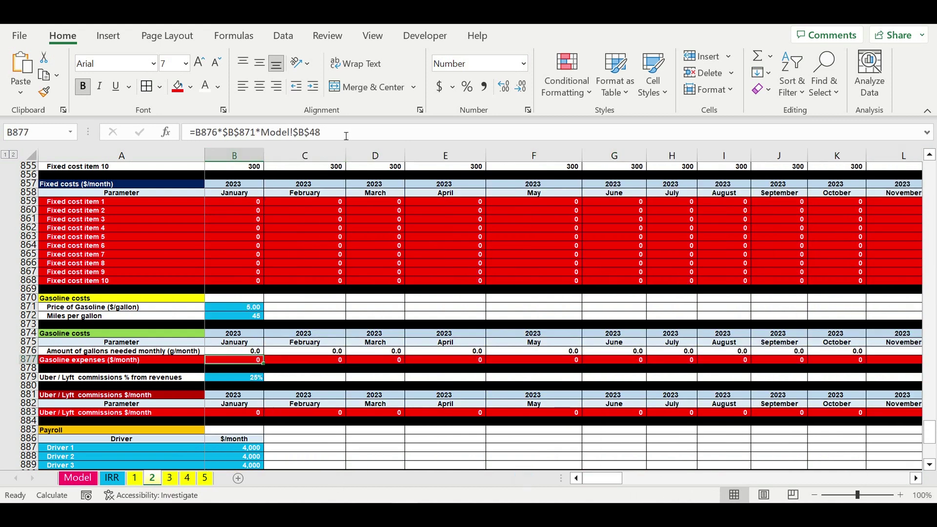
click(227, 416)
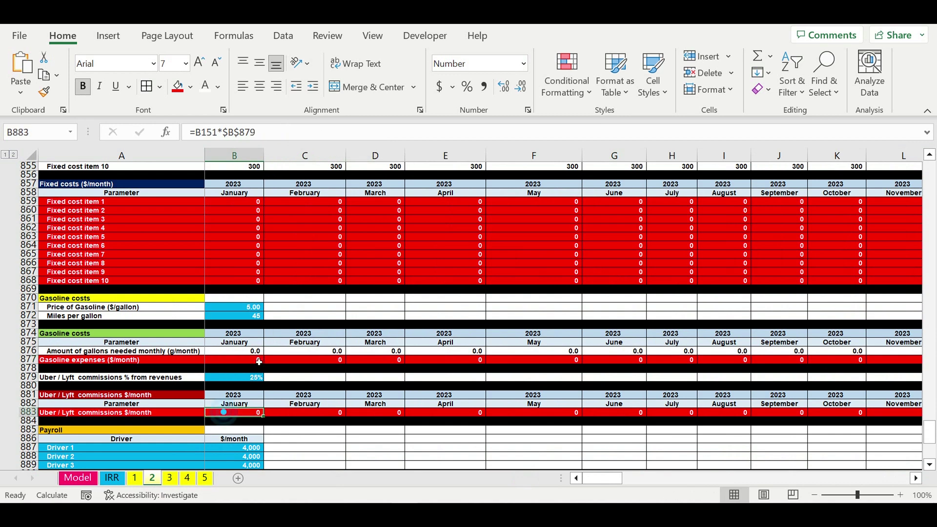
click(273, 139)
text(*Model!$B$49)
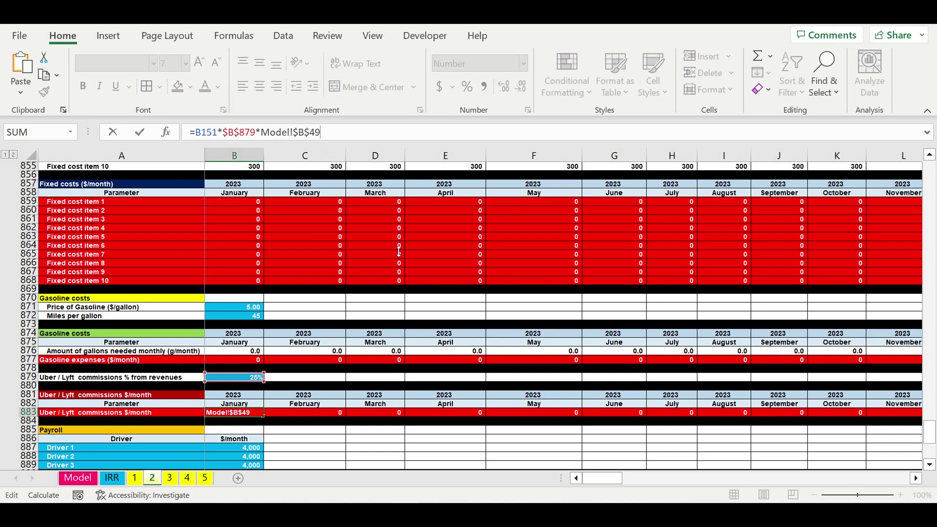
key(Return)
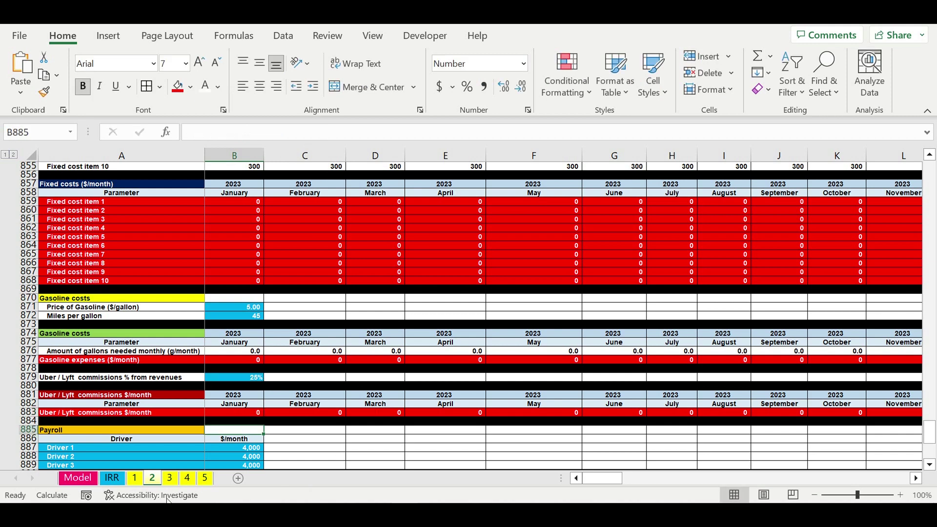
click(135, 478)
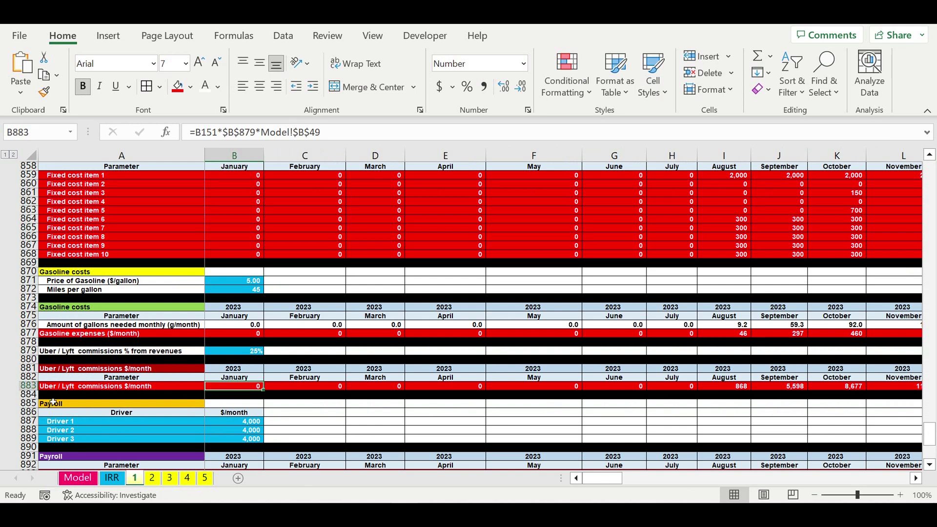
click(151, 483)
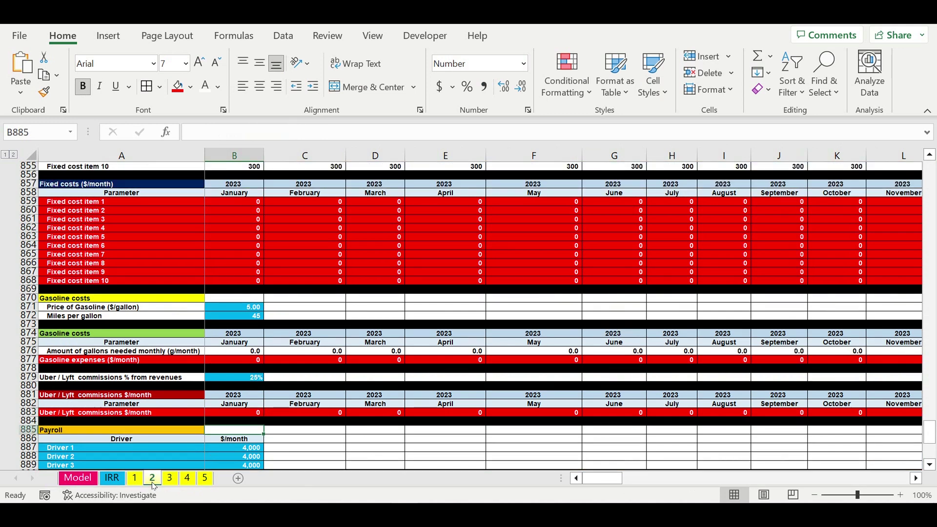
click(238, 413)
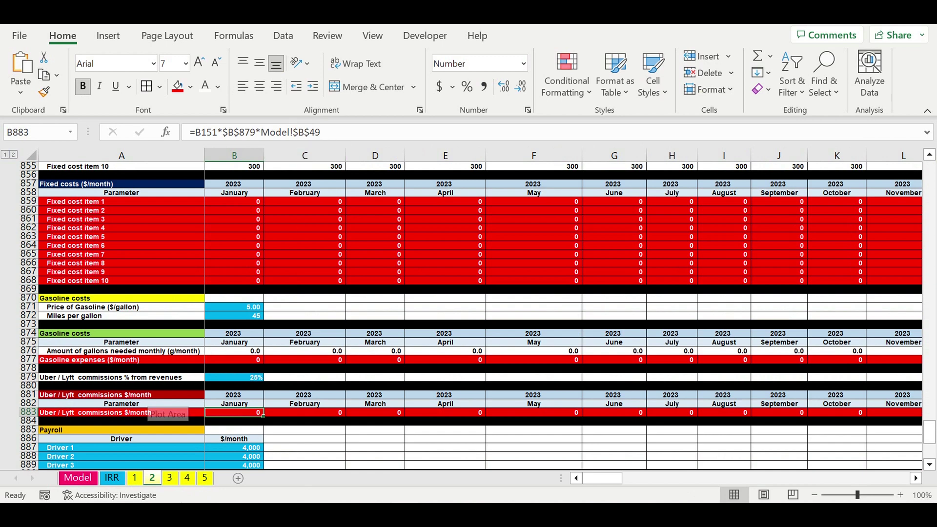
On sheet 3, append *Model!$B$49 to the January 2023 Uber / Lyft commissions formula in B883
click(172, 479)
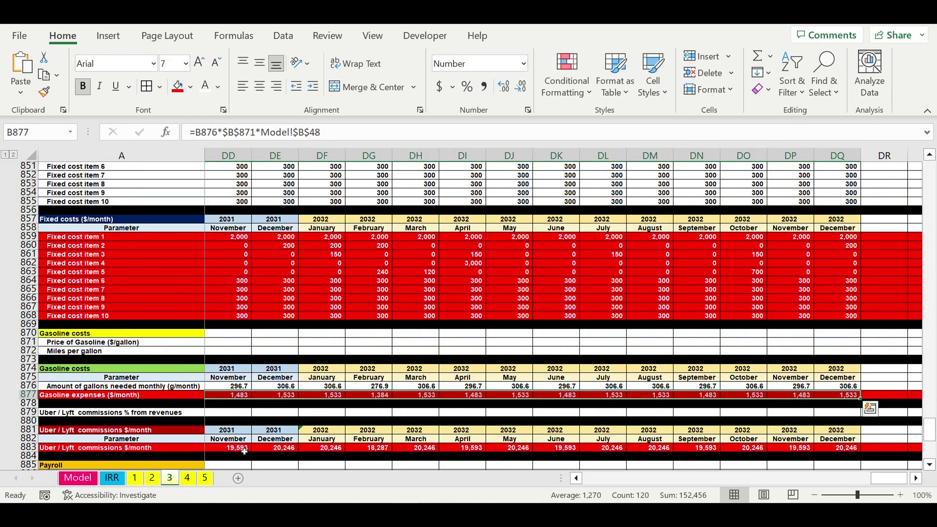
drag(883, 480, 237, 479)
click(234, 452)
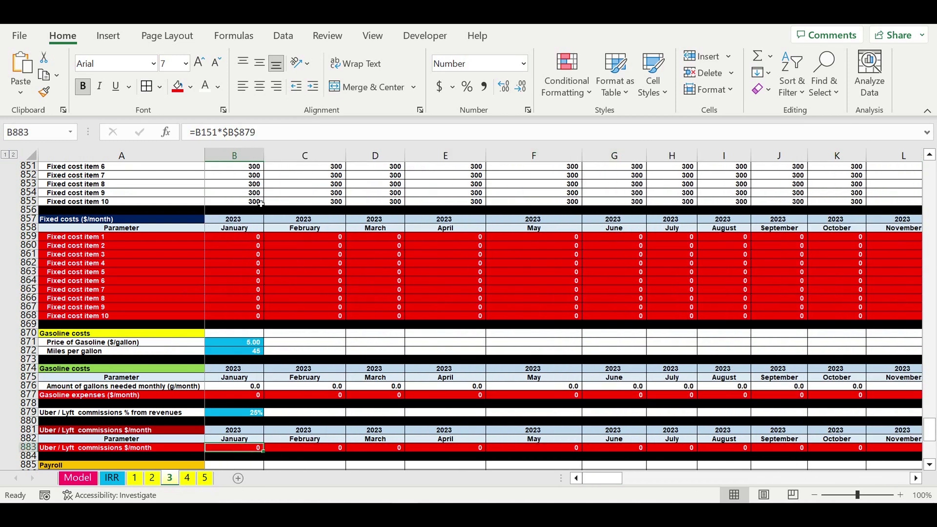
click(274, 138)
text(*Model!$B$49)
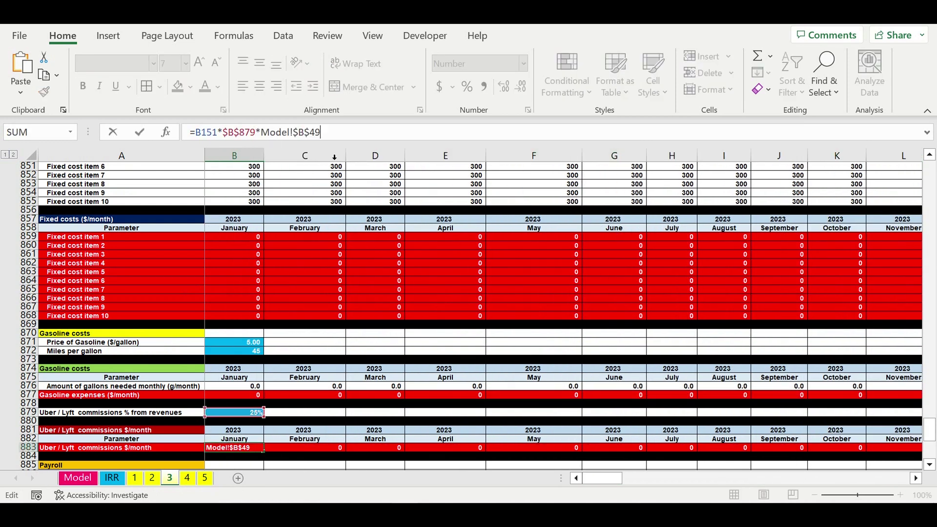
key(Return)
key(Return)
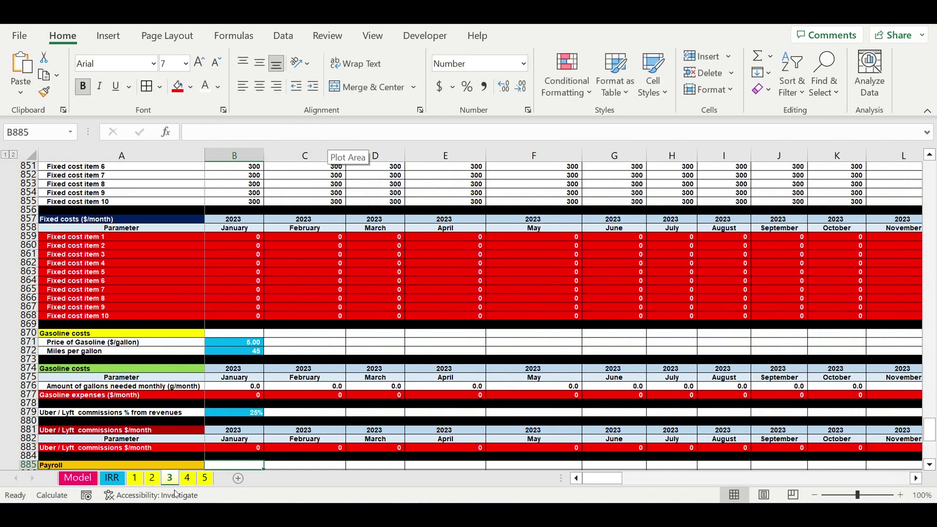
On sheet 4, append *Model!$B$49 to the January 2023 Uber / Lyft commissions formula in B883
click(188, 480)
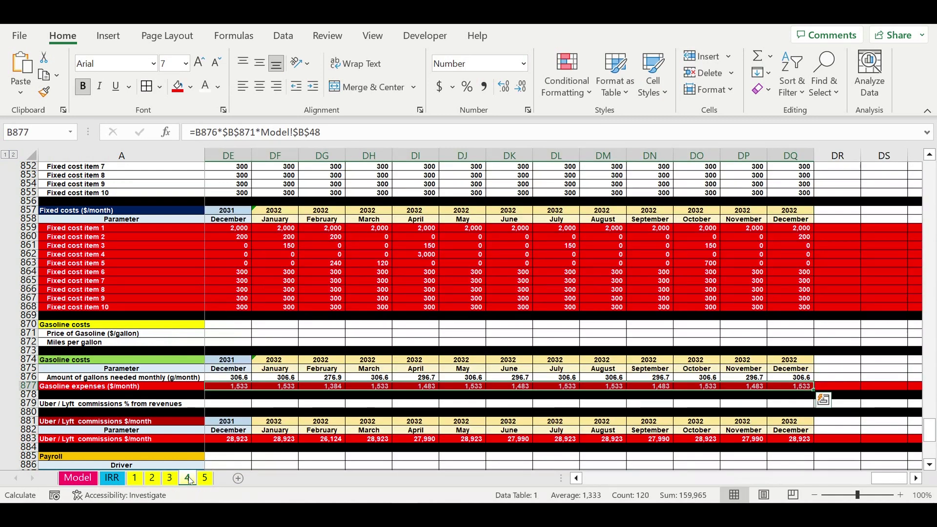
drag(882, 478, 299, 462)
click(239, 441)
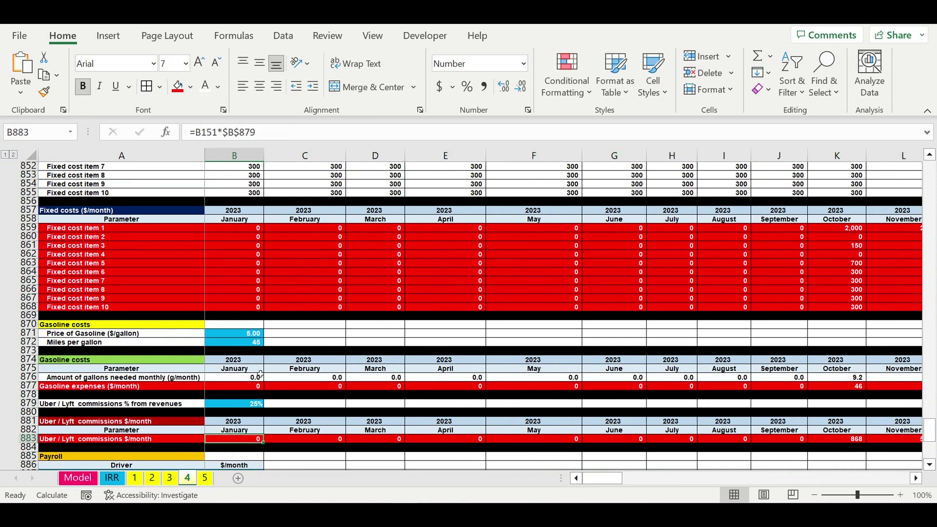
click(273, 139)
key(ctrl+v)
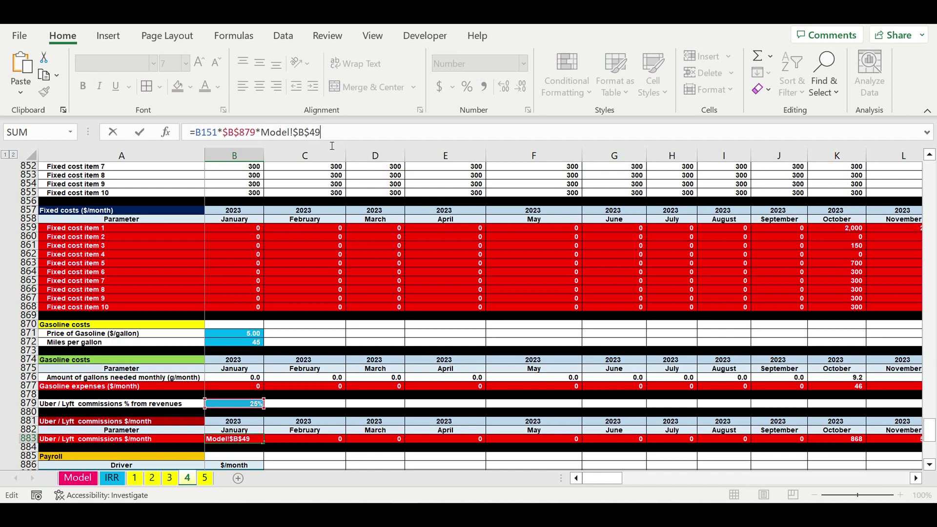
key(Return)
key(Return)
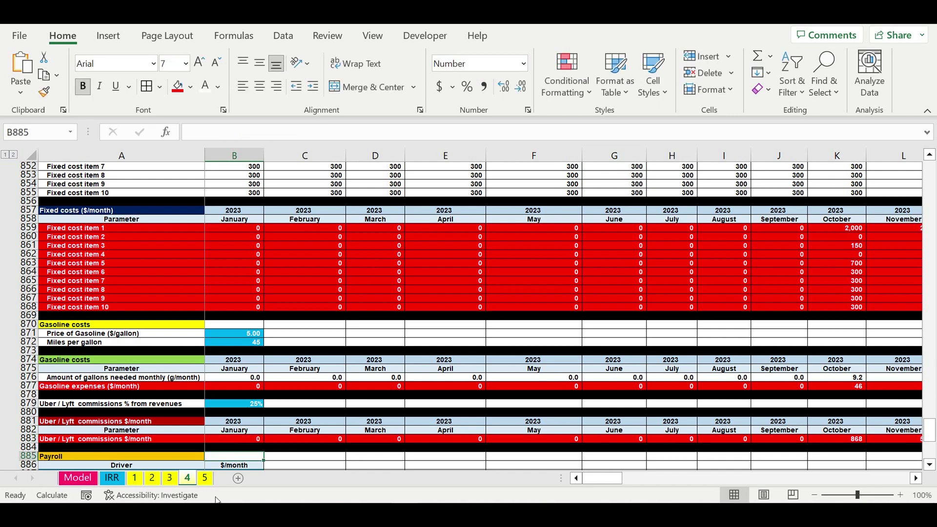
On sheet 5, append *Model!$B$49 to the January 2023 Uber / Lyft commissions formula in B883
click(204, 478)
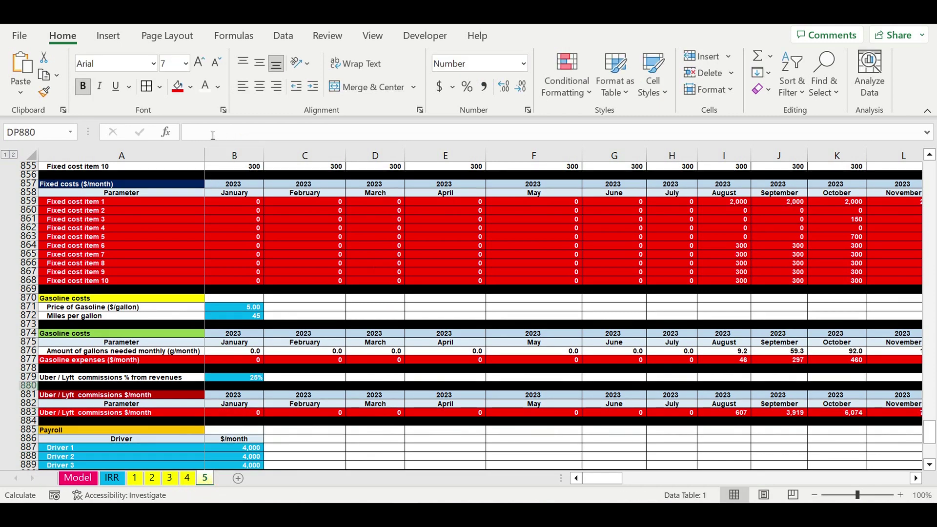
click(235, 414)
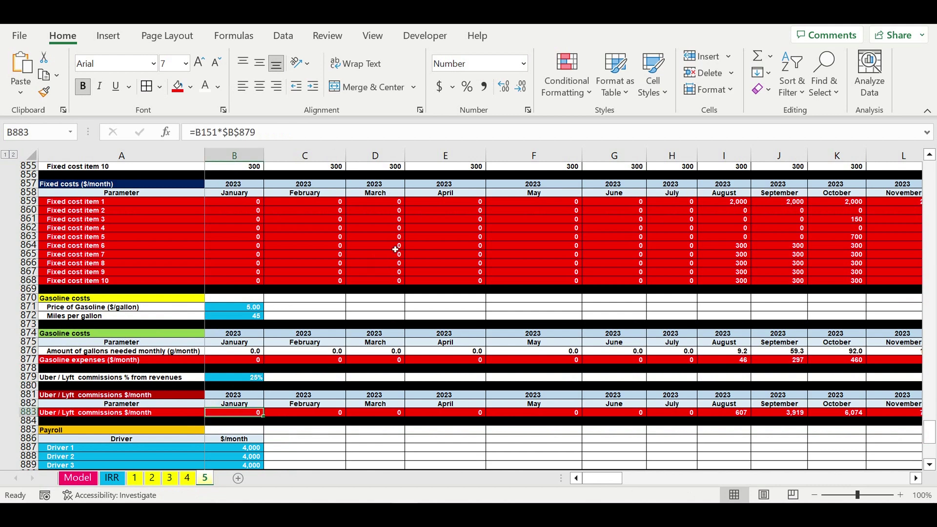
click(286, 139)
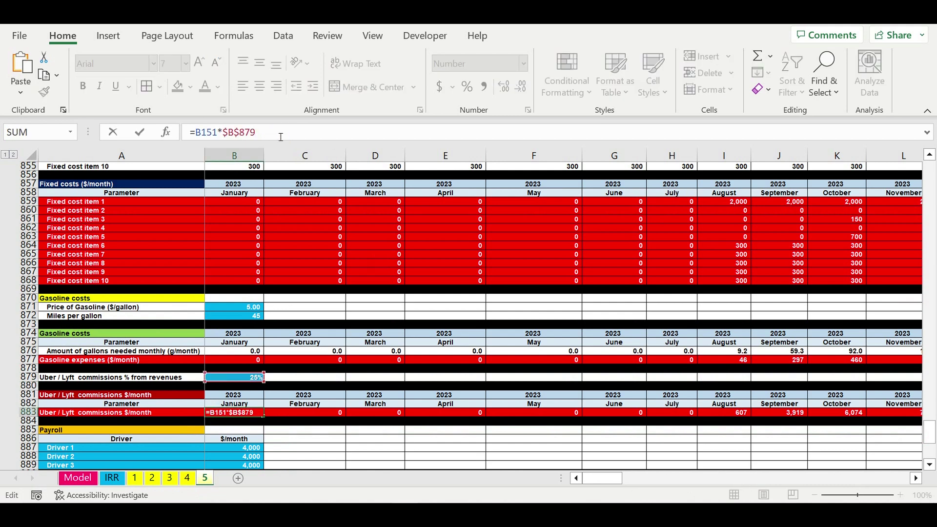
key(ctrl+v)
key(Return)
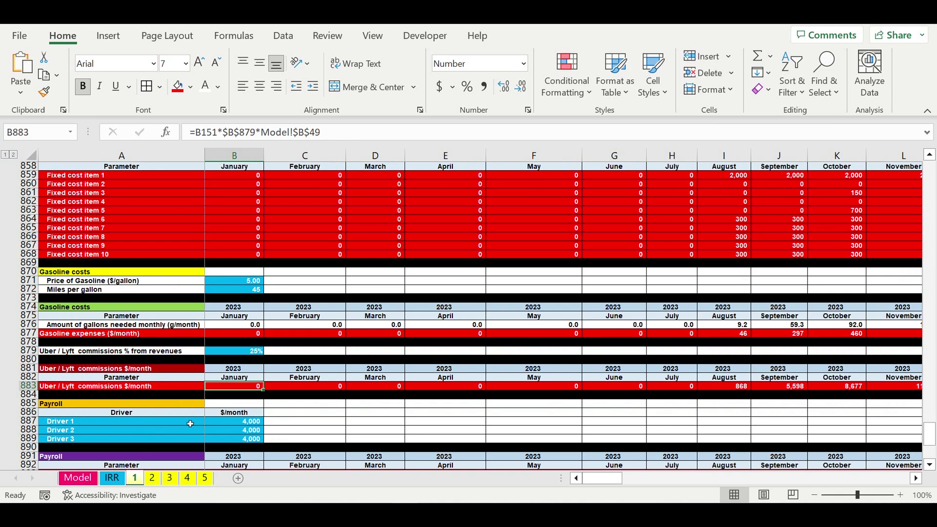
On sheet 1, fill the Uber / Lyft commissions formula from B883 across the monthly columns through December 2032 in DQ883
click(302, 401)
click(236, 389)
drag(263, 389, 809, 412)
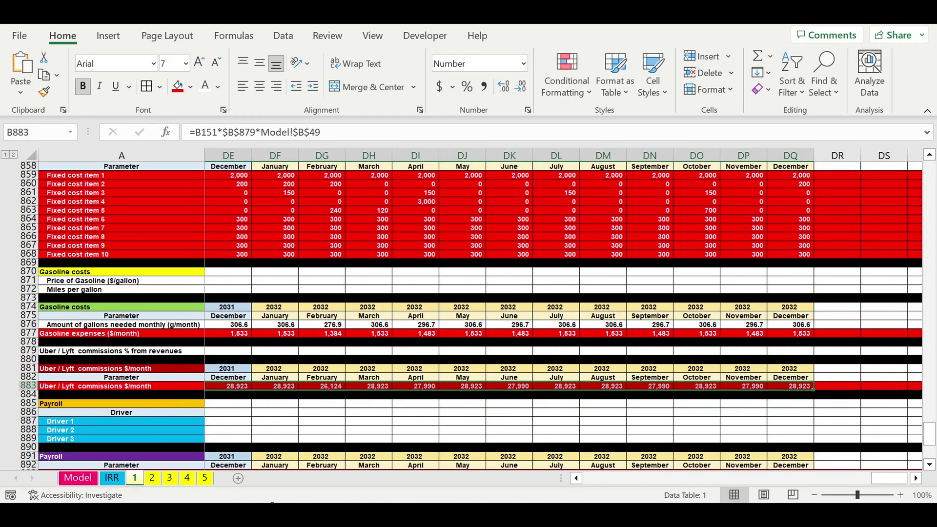
On sheets 2 and 3, fill the Uber / Lyft commissions formula from B883 across the monthly columns through December 2032 in DQ883
click(150, 482)
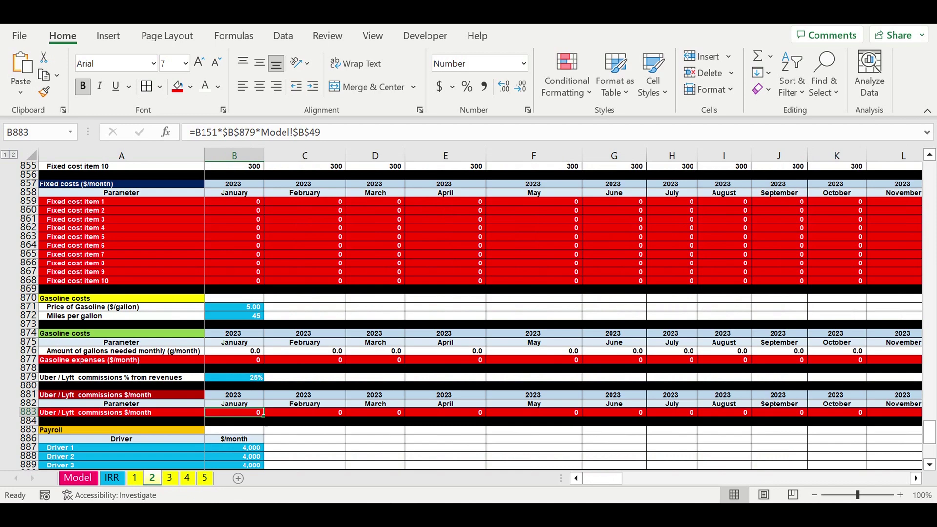
drag(264, 416, 891, 425)
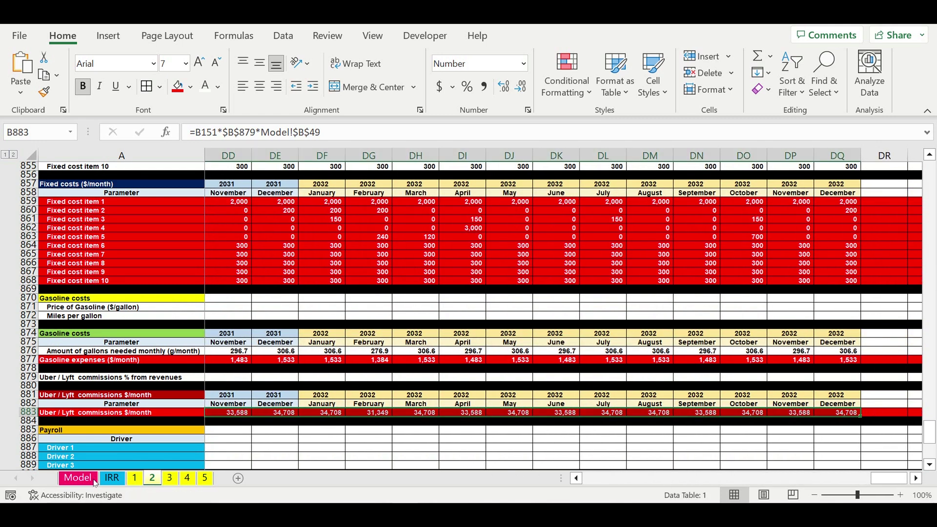
click(170, 479)
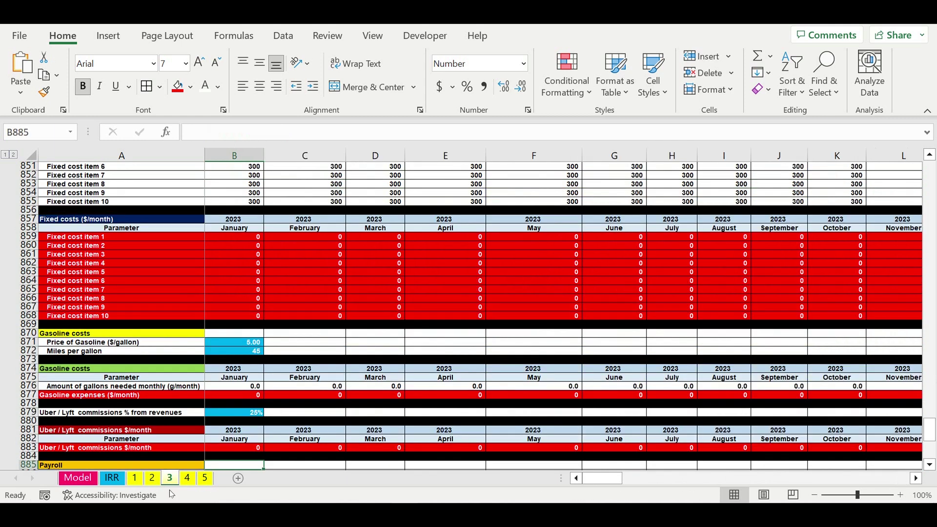
click(235, 448)
drag(263, 451, 815, 481)
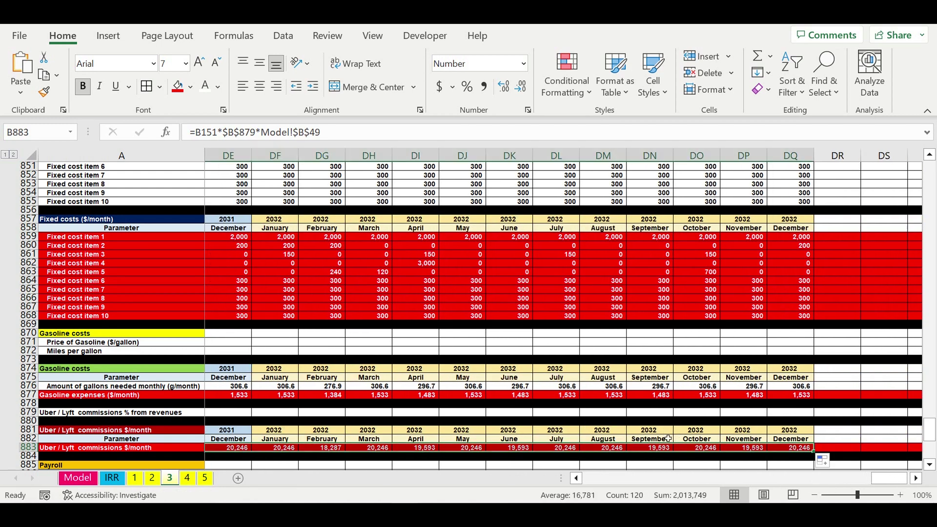
On sheets 4 and 5, fill the Uber / Lyft commissions formula from B883 across the monthly columns through December 2032 in DQ883
click(188, 479)
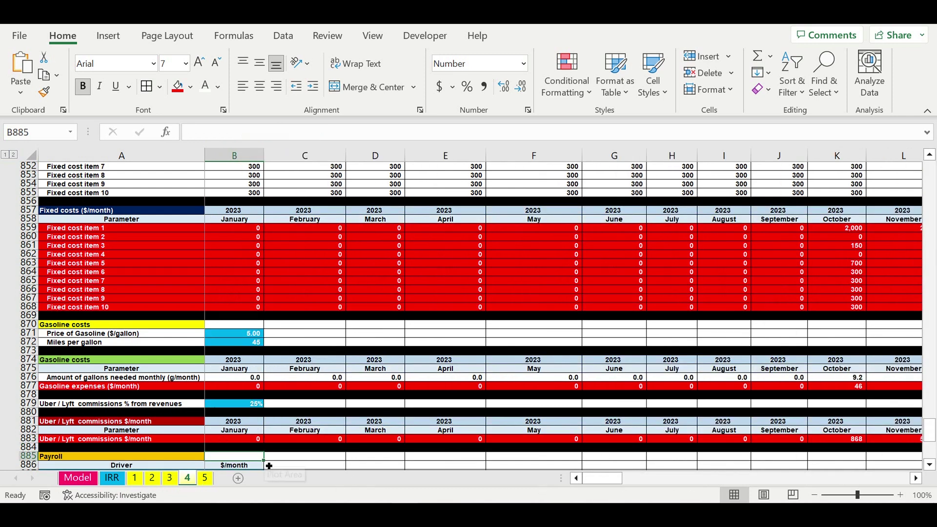
click(248, 442)
drag(263, 442, 813, 442)
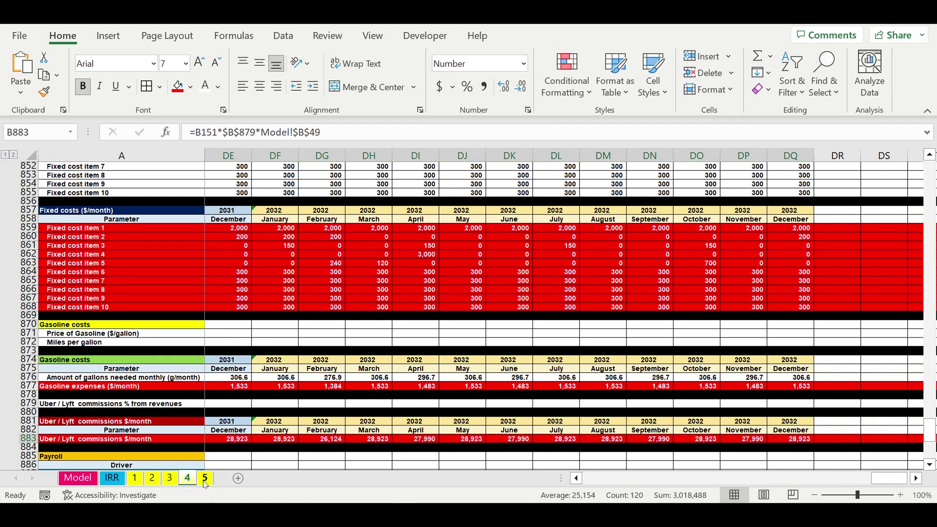
key(ctrl+BackSpace)
click(236, 414)
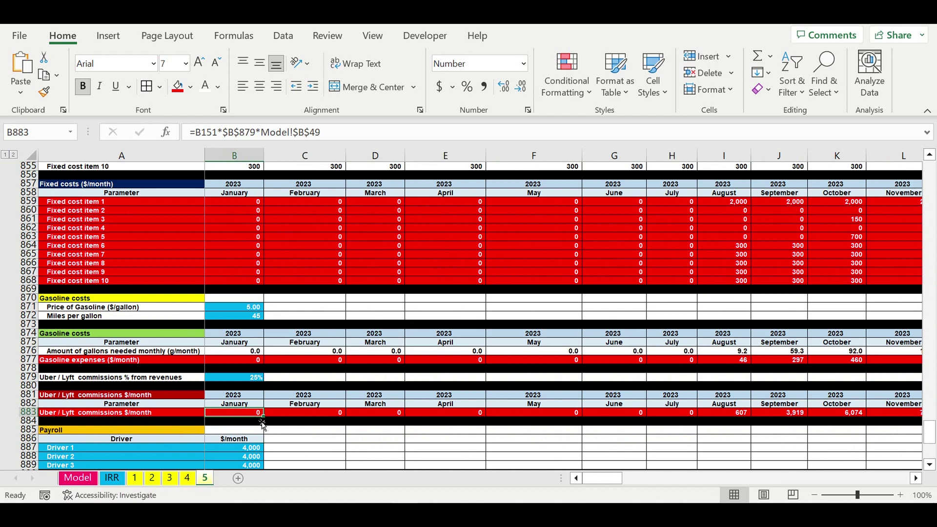
drag(263, 416, 831, 403)
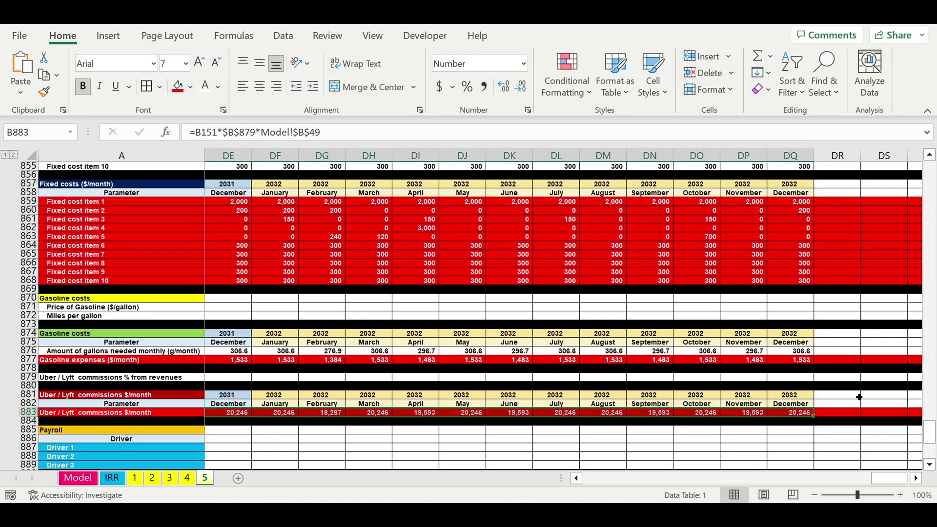
click(799, 439)
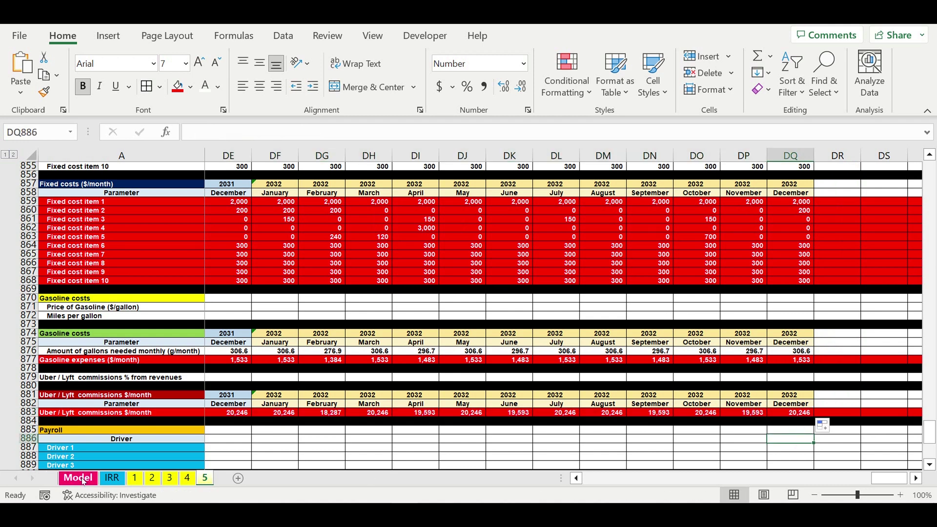
On the Model sheet, set the Uber / Lyft commissions coefficient in B49 to 120% to test its effect
click(78, 478)
click(358, 418)
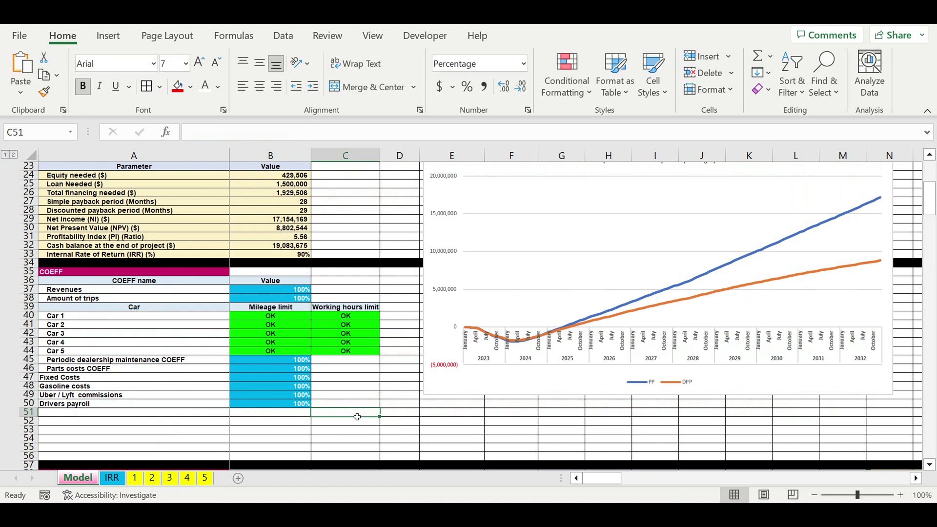
click(277, 398)
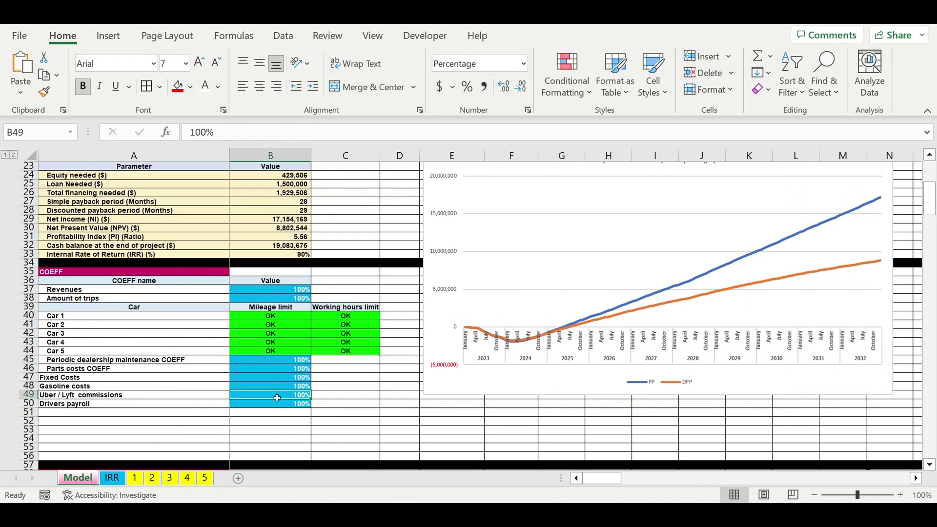
text(120)
click(267, 413)
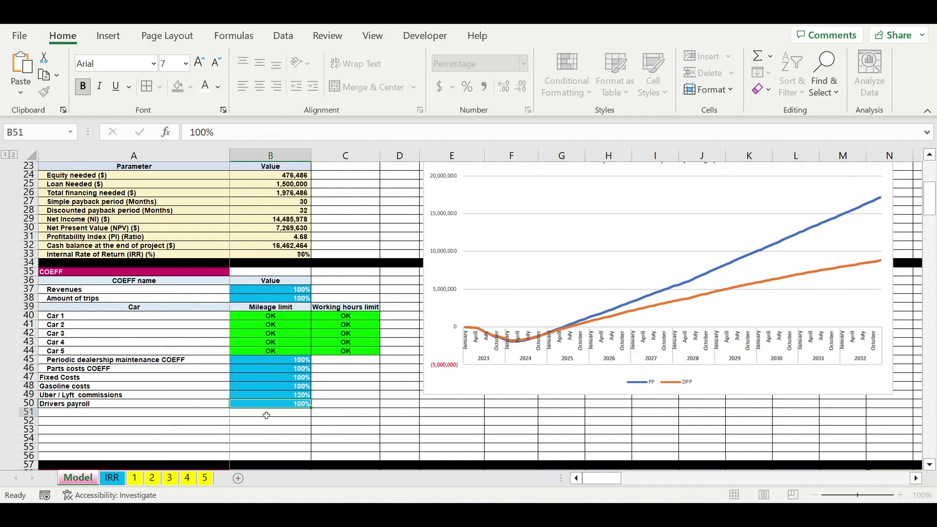
Test the Uber / Lyft commissions coefficient in B49 at 140% and at 200%
click(282, 396)
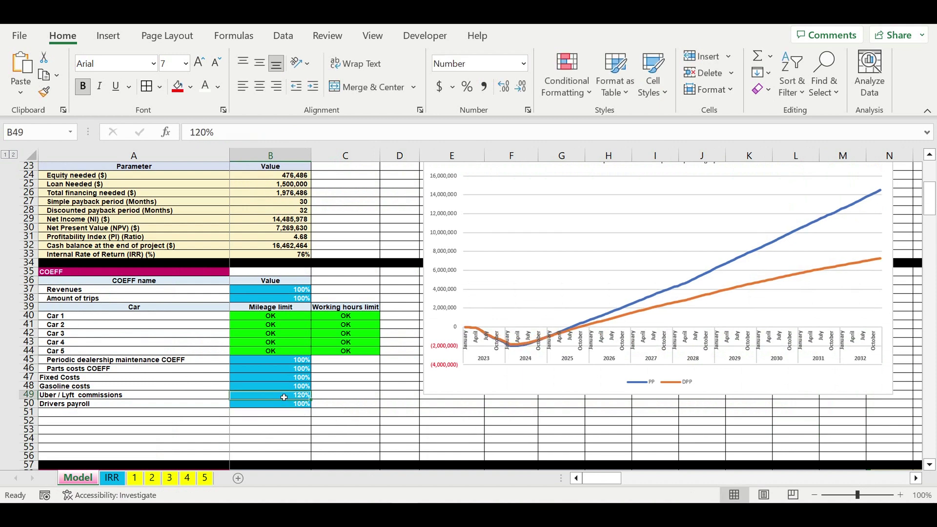
text(140)
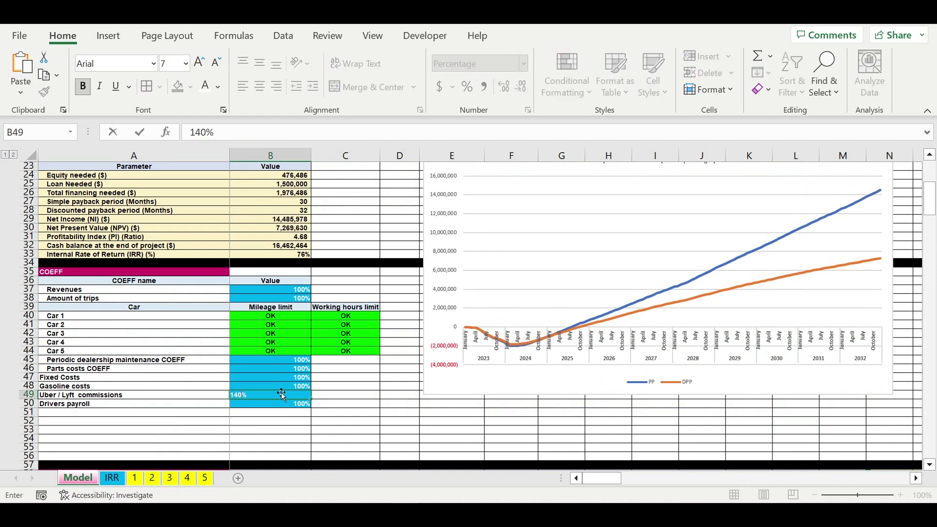
key(Return)
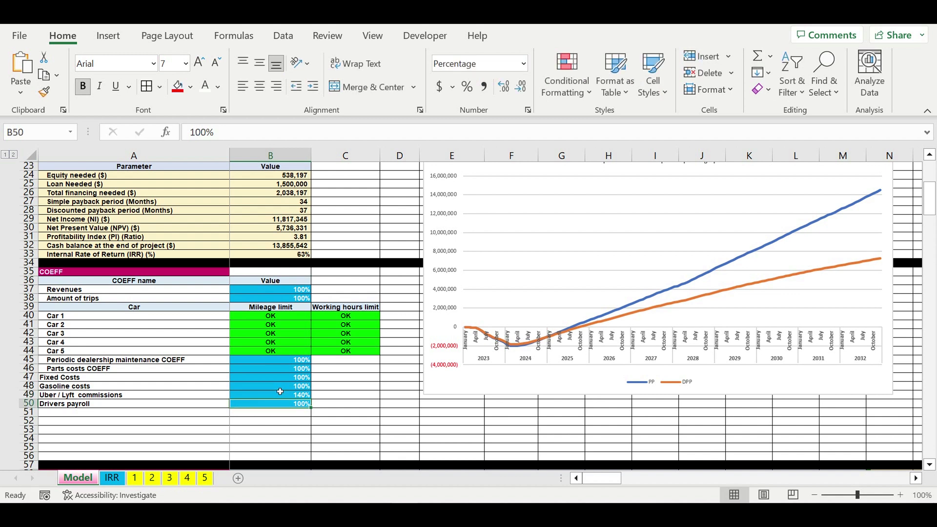
click(287, 396)
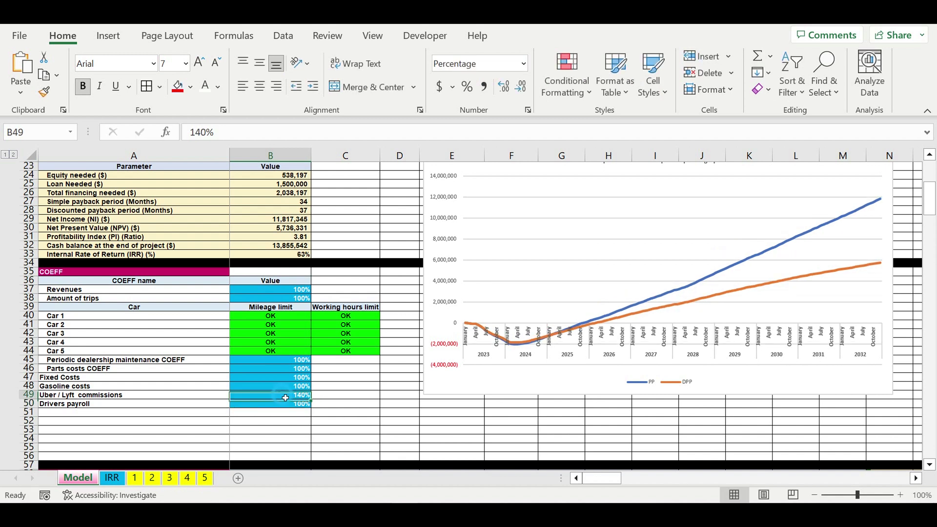
text(200)
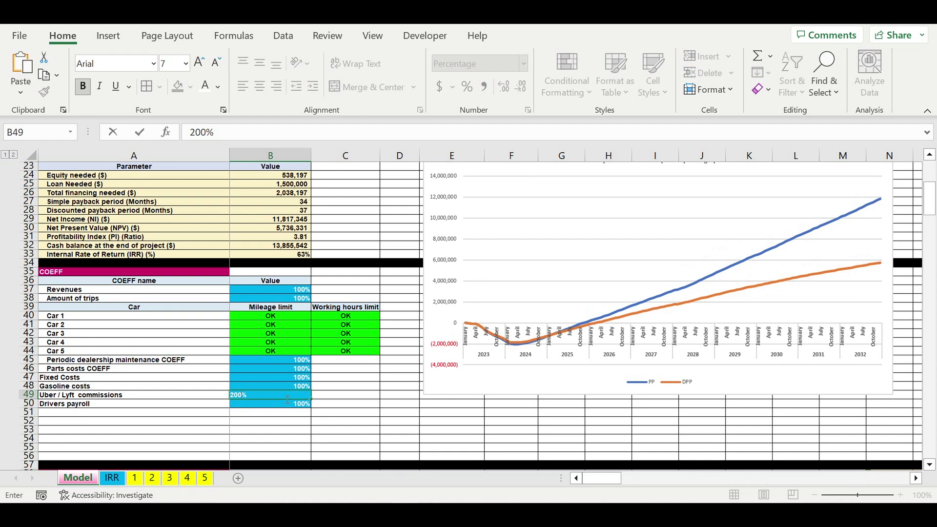
click(310, 434)
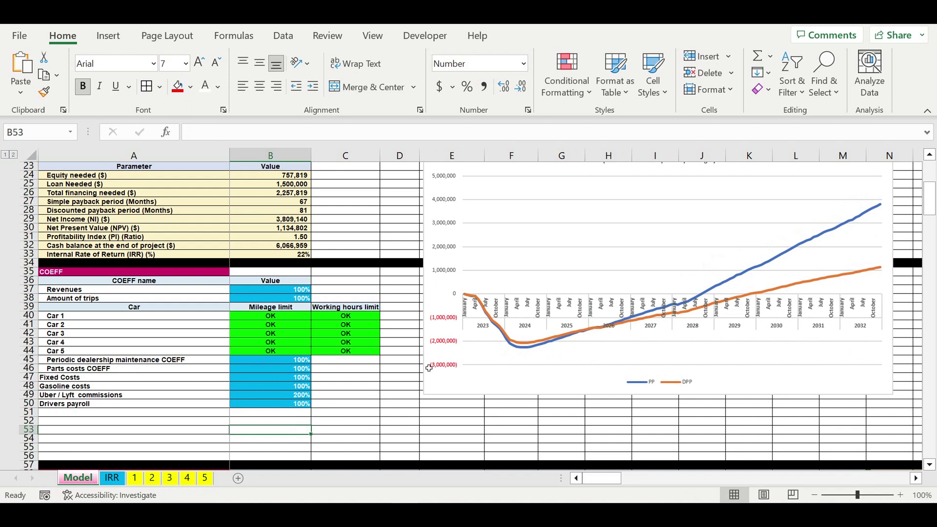
Reset the Uber / Lyft commissions coefficient in B49 to 100%
click(282, 398)
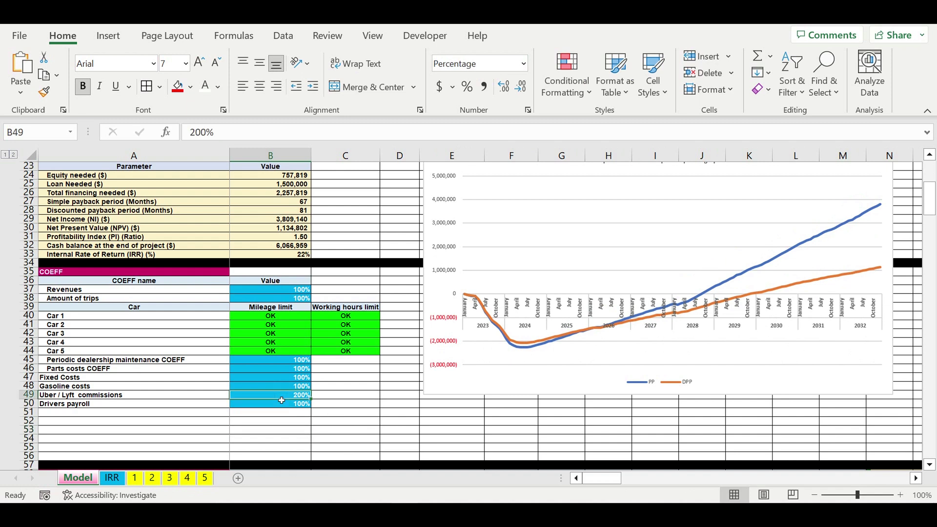
text(100)
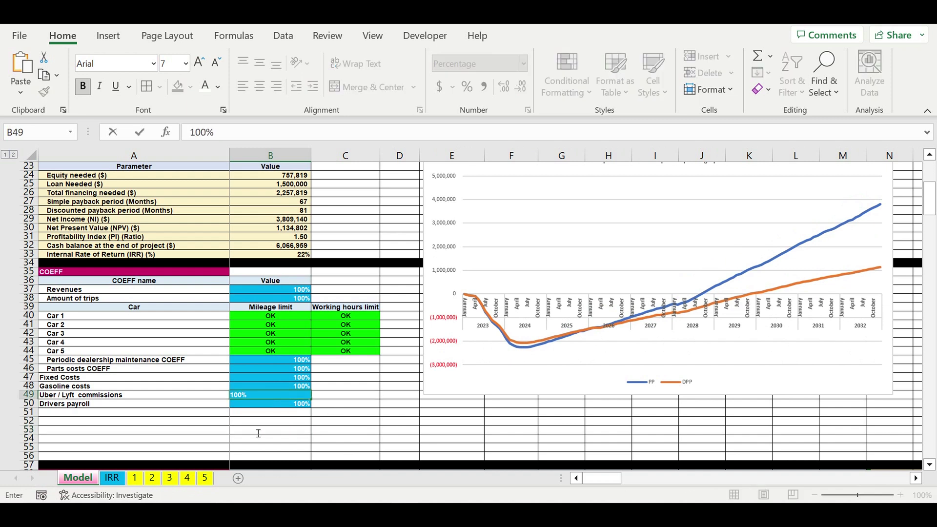
key(Return)
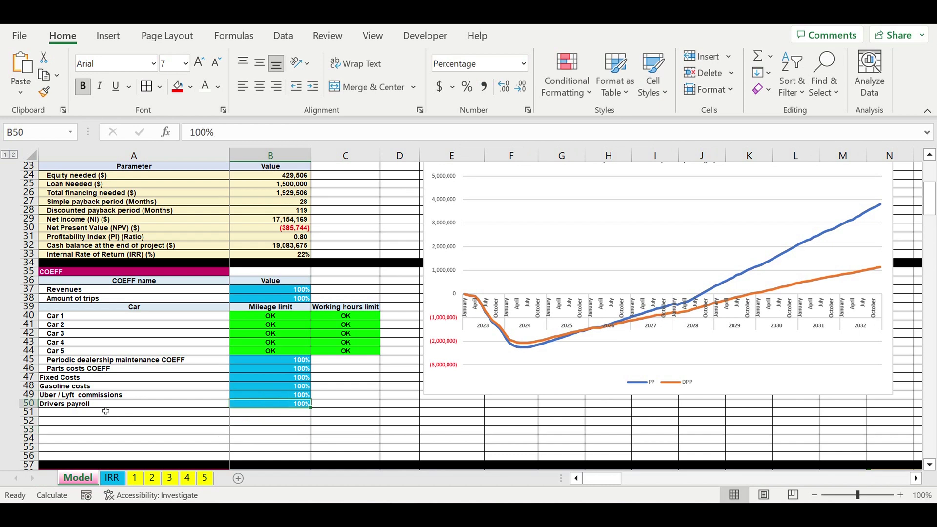
On sheet 1, append *Model!$B$50 to the January 2023 Driver 1 payroll formula in B893
click(137, 479)
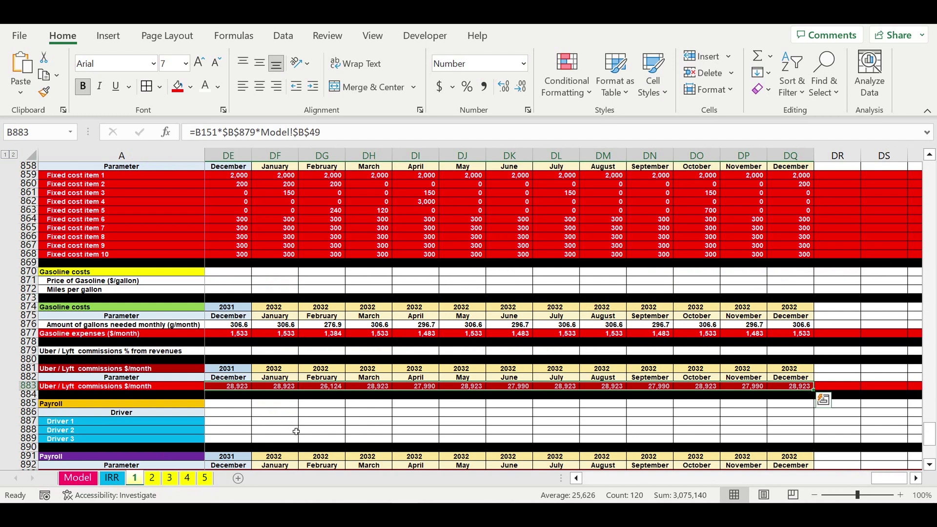
click(318, 414)
drag(888, 479, 601, 479)
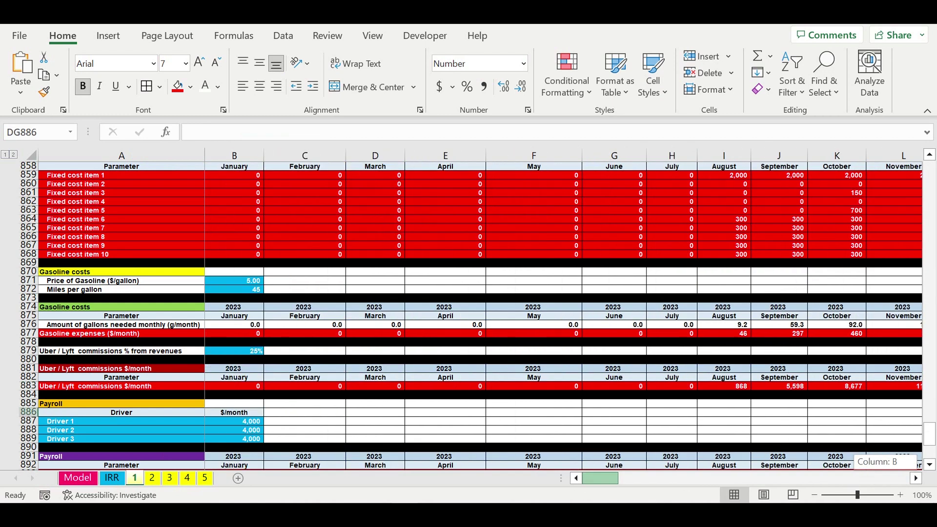
scroll(314, 455, down, 4)
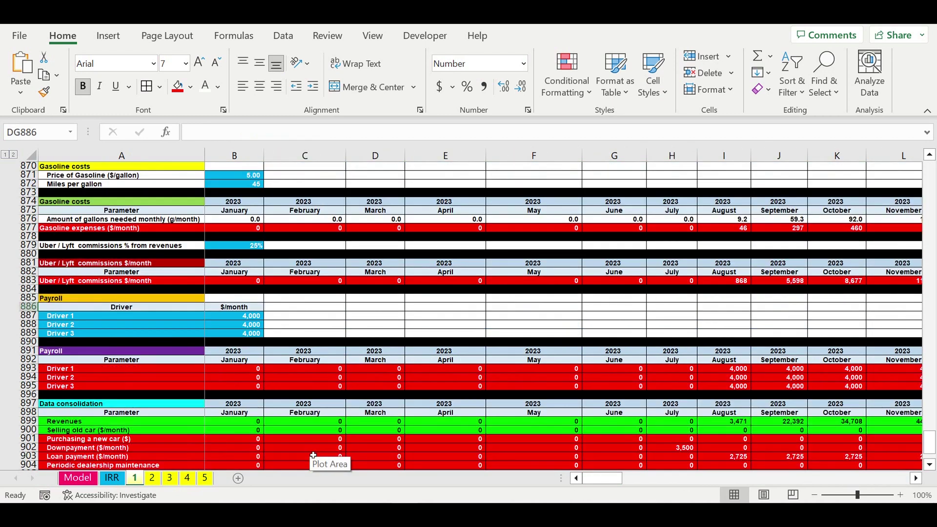
click(228, 371)
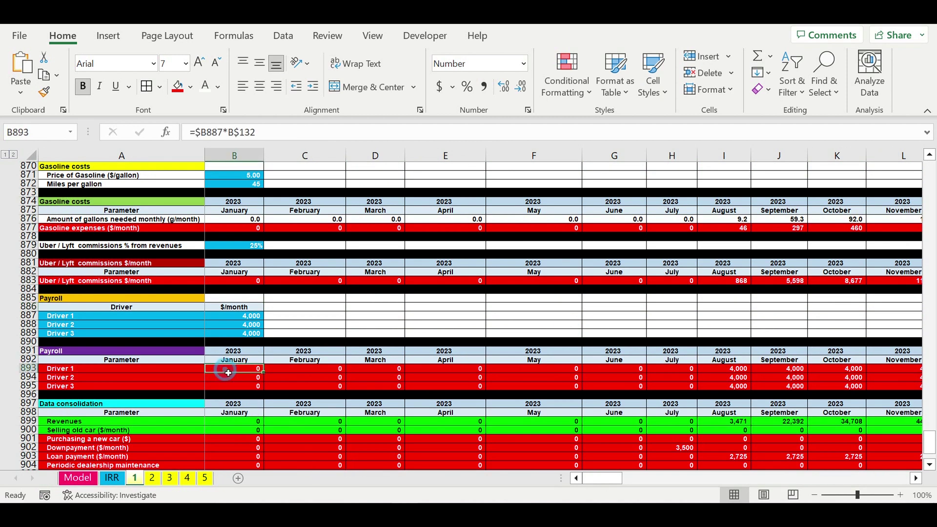
click(270, 132)
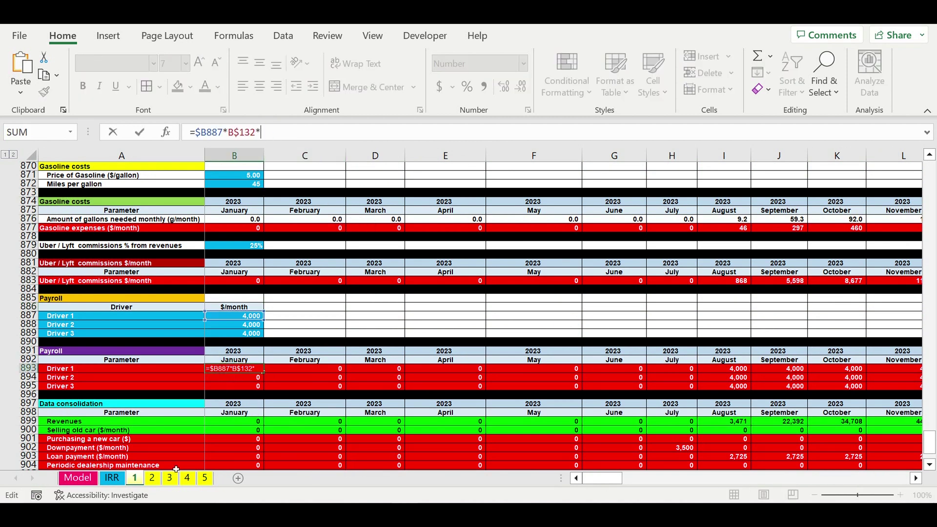
text(*)
click(77, 478)
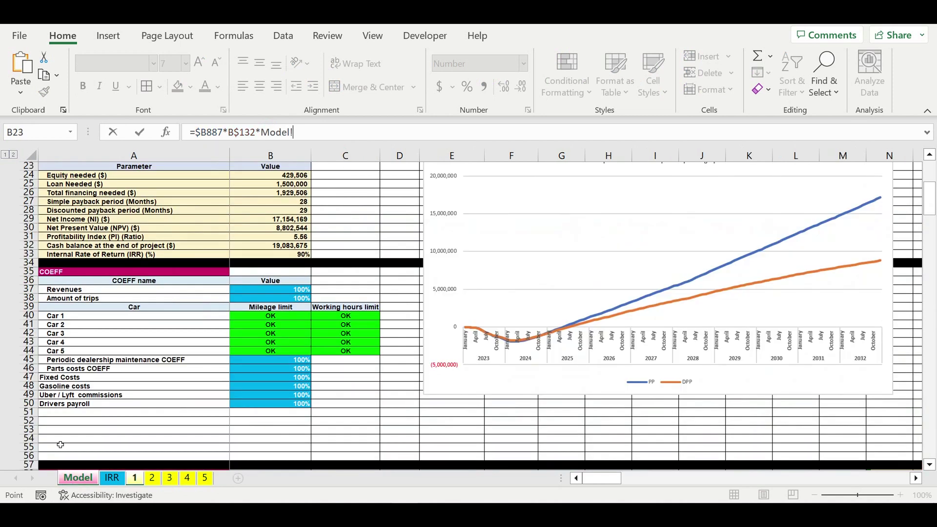
click(272, 406)
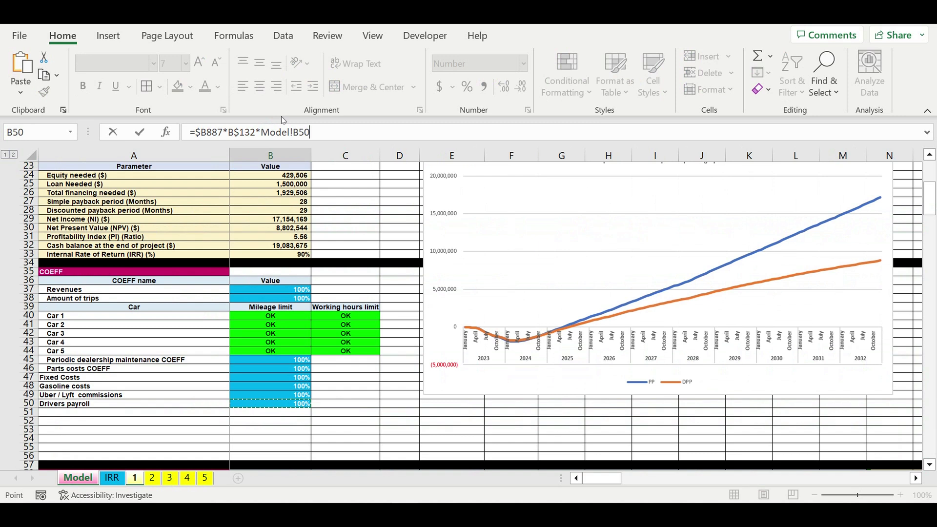
click(311, 139)
text($B)
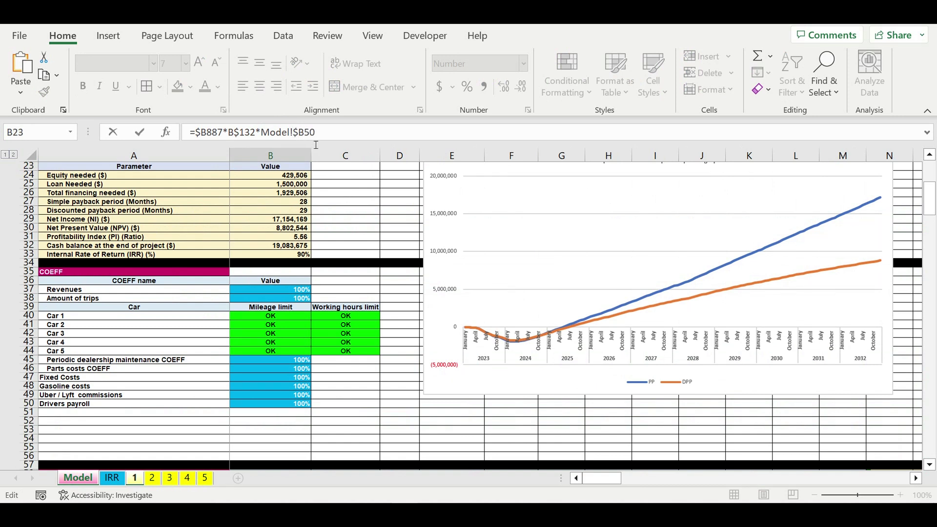
text($)
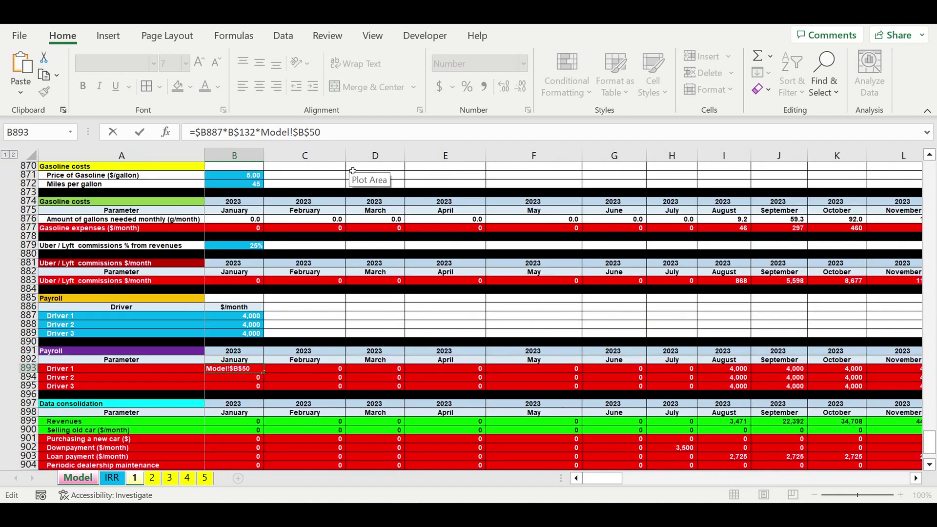
key(Return)
key(Return)
Fill the Driver 1 payroll formula from B893 down to B895 for Drivers 2 and 3
click(248, 372)
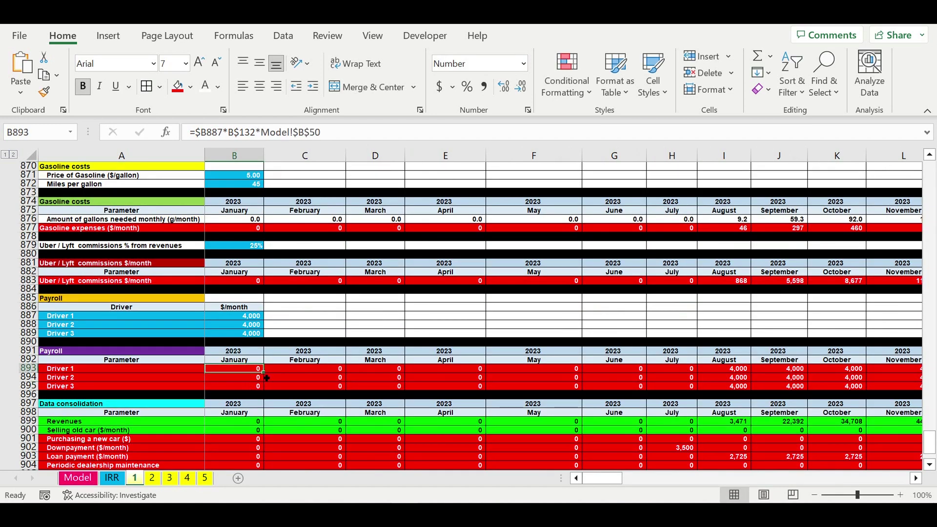
mouse_move(268, 379)
mouse_down()
mouse_move(267, 400)
mouse_move(271, 389)
mouse_up()
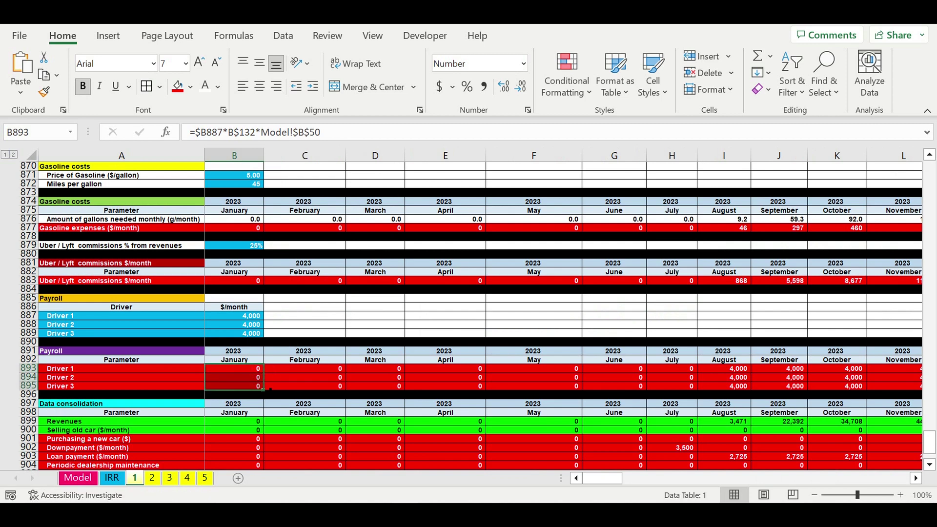
Copy the *Model!$B$50 part of the Driver 1 payroll formula in B893, leaving the formula as it is
click(261, 370)
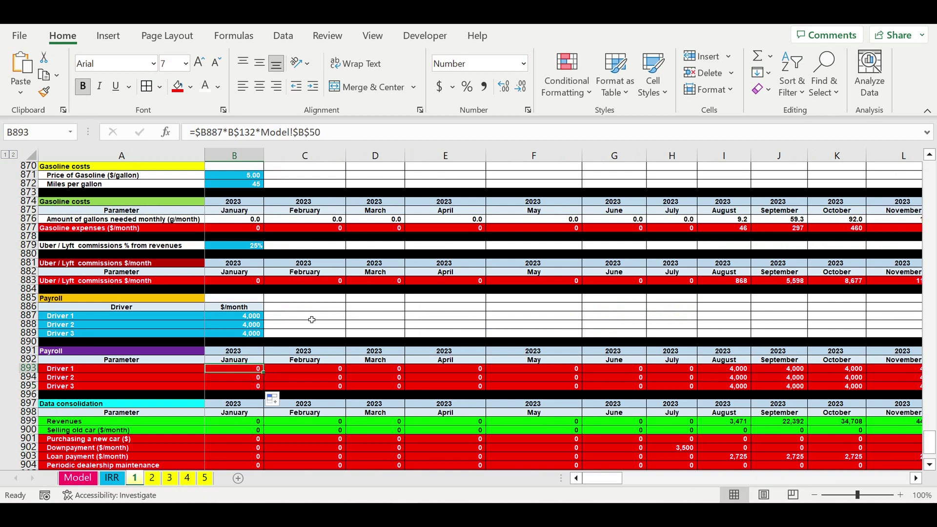
drag(338, 138, 255, 139)
key(ctrl+c)
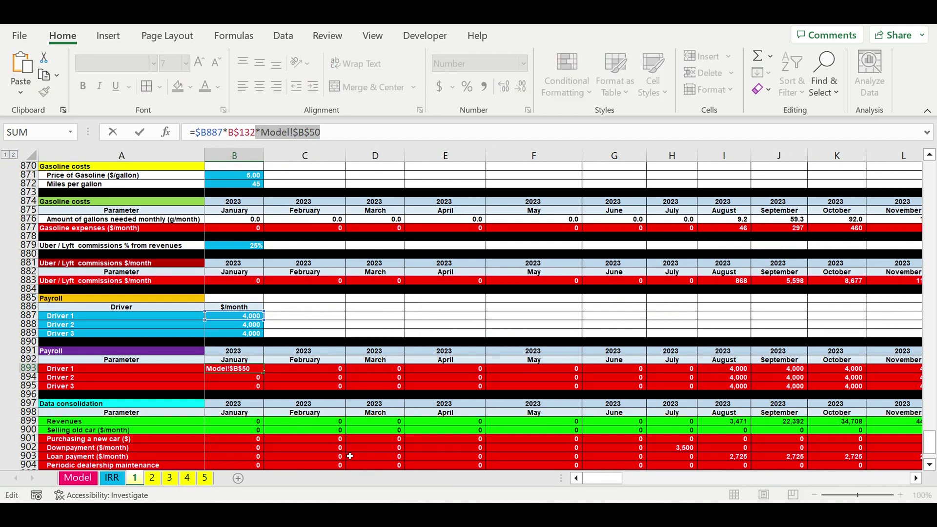
key(Return)
key(Return)
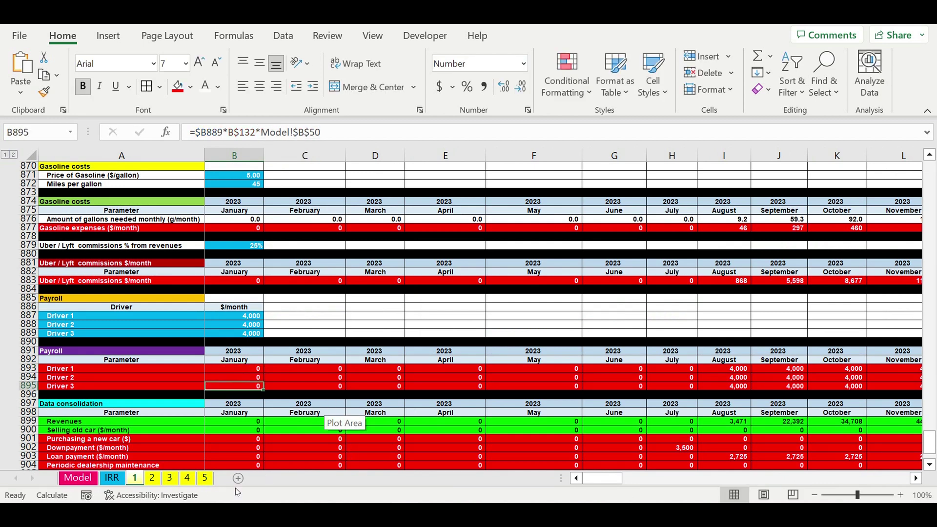
On sheet 2, append the copied *Model!$B$50 to the January 2023 Driver 1 payroll formula in B893
click(151, 482)
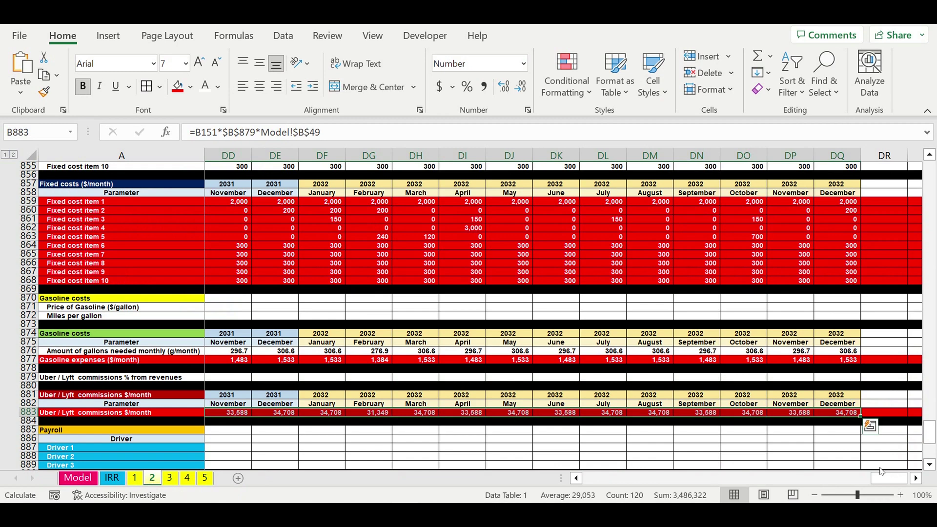
drag(892, 480, 288, 502)
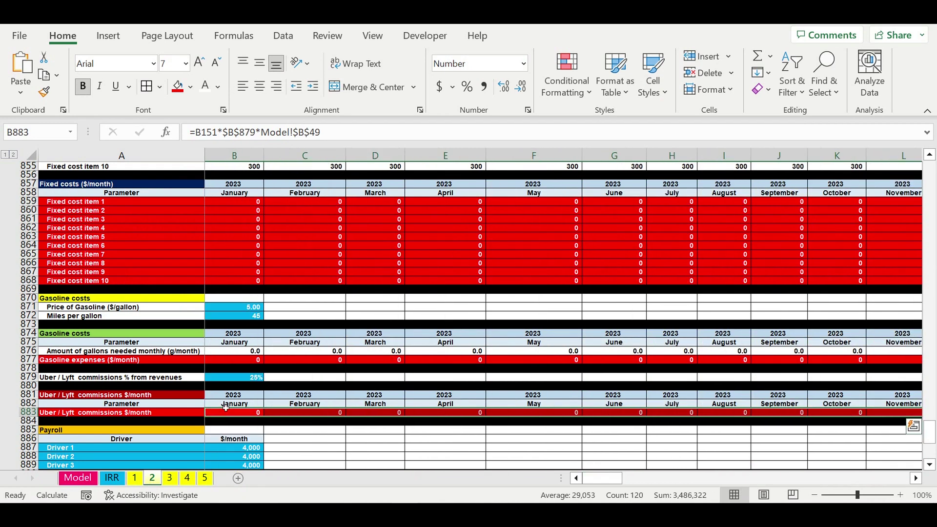
scroll(230, 395, down, 5)
click(234, 371)
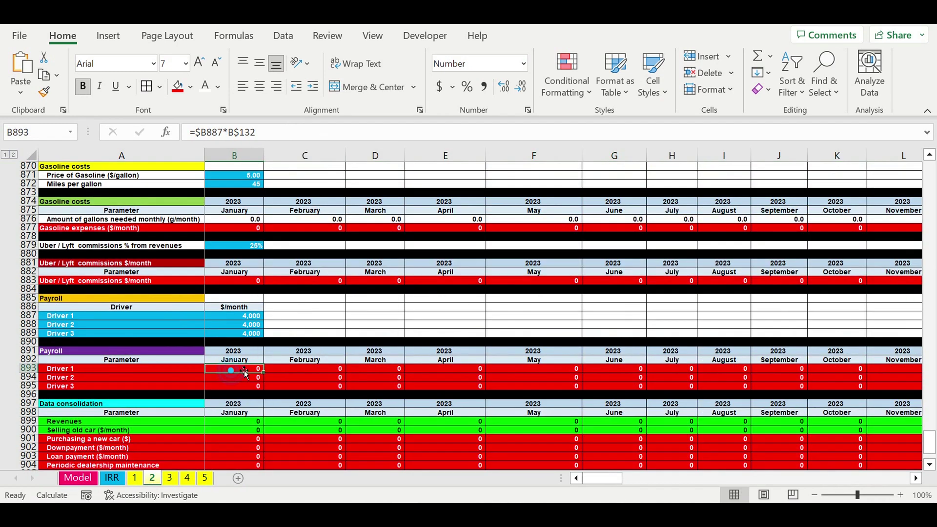
click(275, 137)
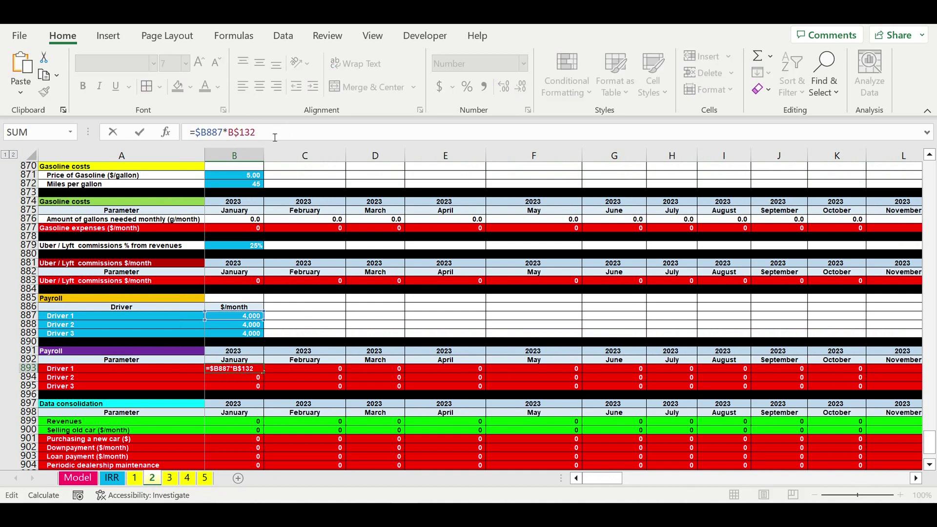
key(ctrl+v)
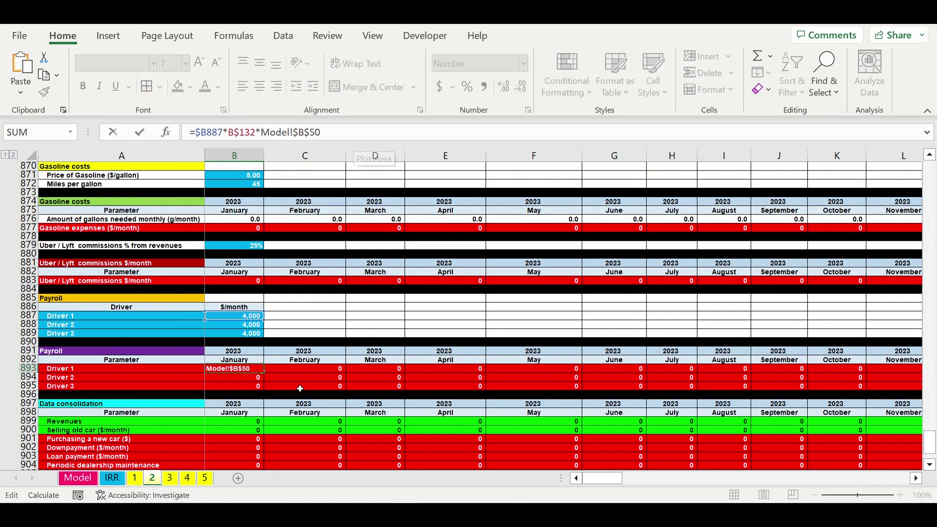
key(Return)
On sheet 3, append the copied *Model!$B$50 to the January 2023 Driver 1 payroll formula in B893
click(170, 478)
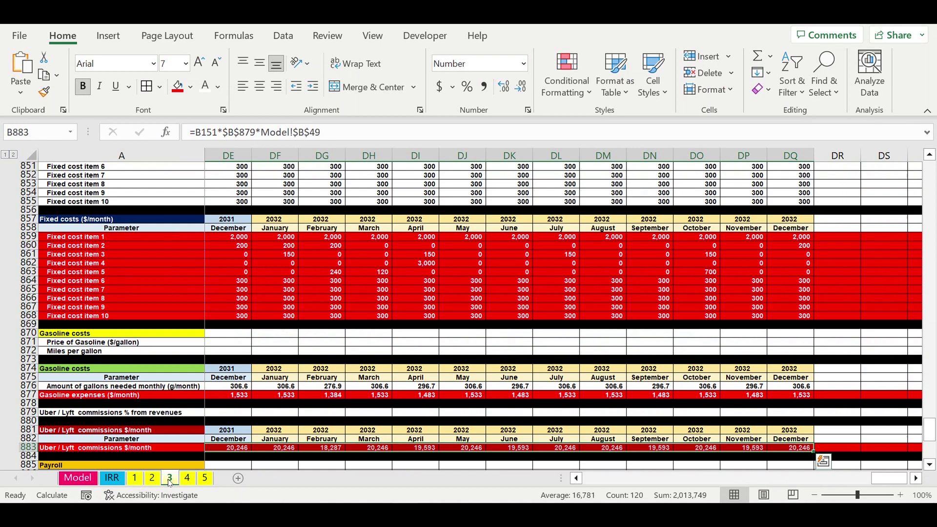
scroll(337, 365, down, 3)
drag(889, 478, 121, 454)
scroll(224, 412, down, 4)
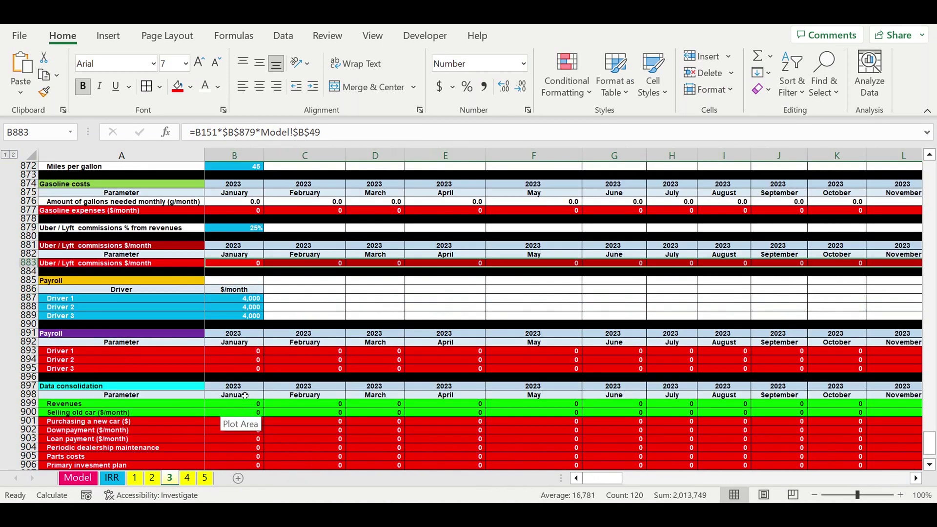
click(234, 354)
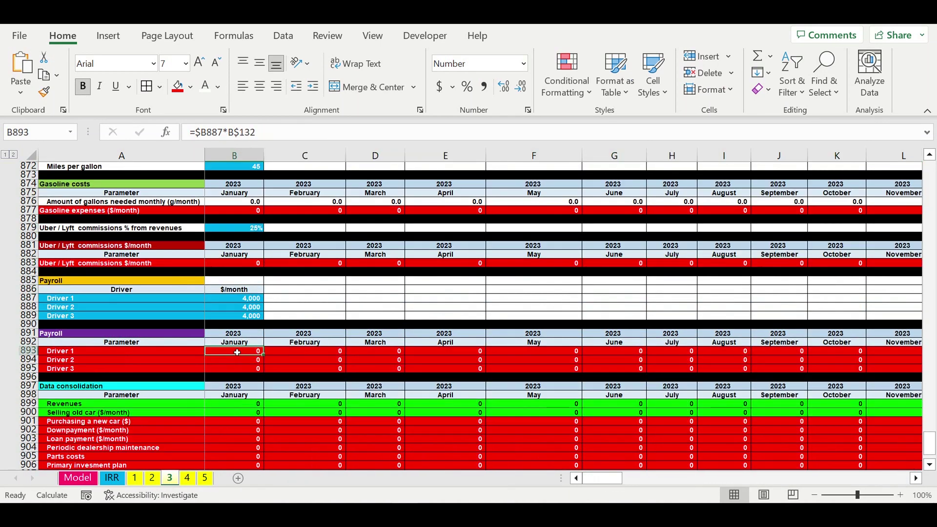
click(275, 133)
key(ctrl+v)
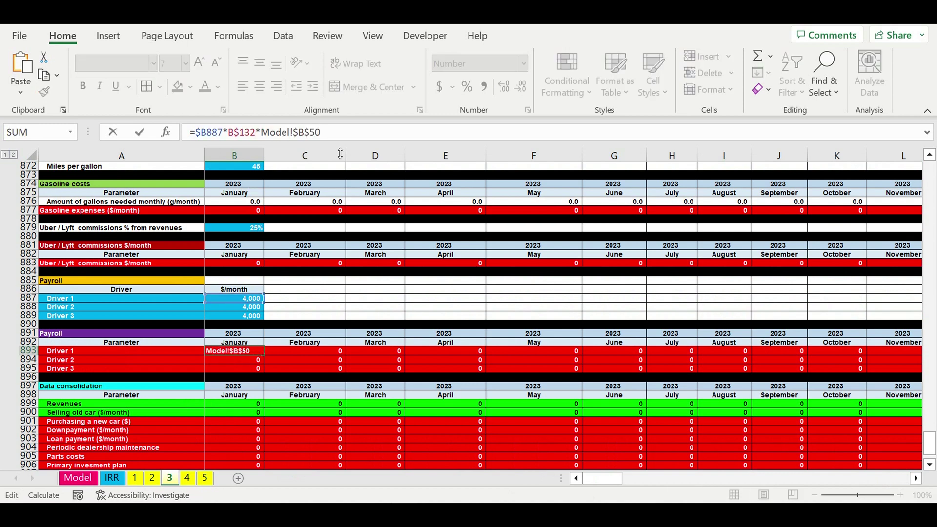
key(Return)
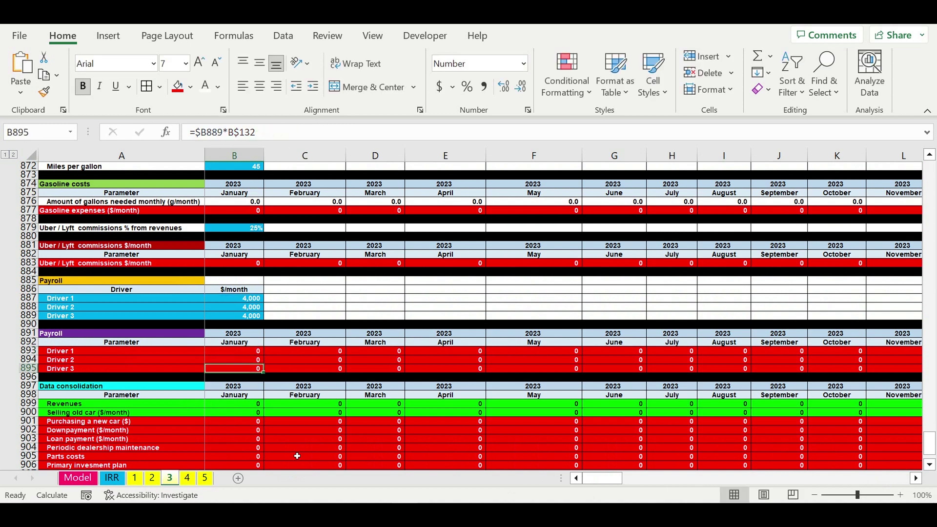
On sheet 4, append the copied *Model!$B$50 to the January 2023 Driver 1 payroll formula in B893
click(194, 481)
key(ctrl+v)
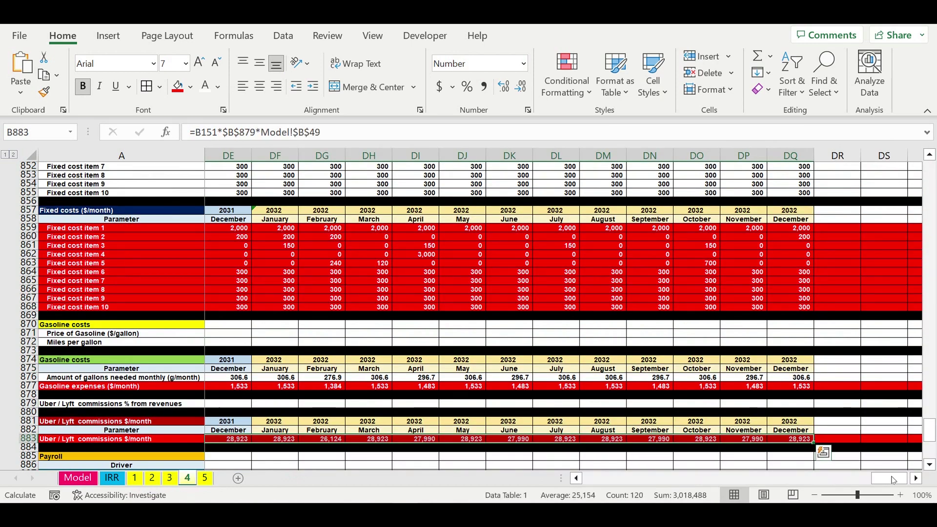
drag(898, 483, 596, 482)
scroll(230, 351, down, 7)
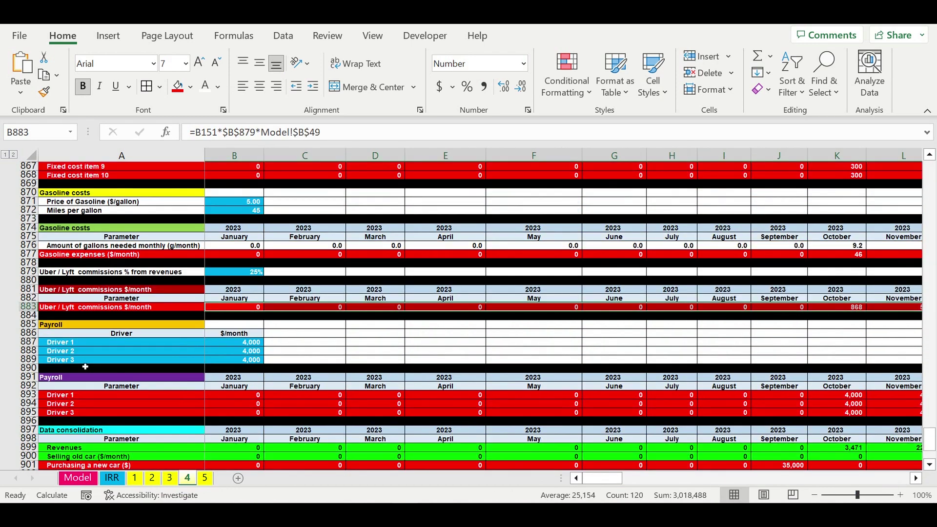
click(233, 345)
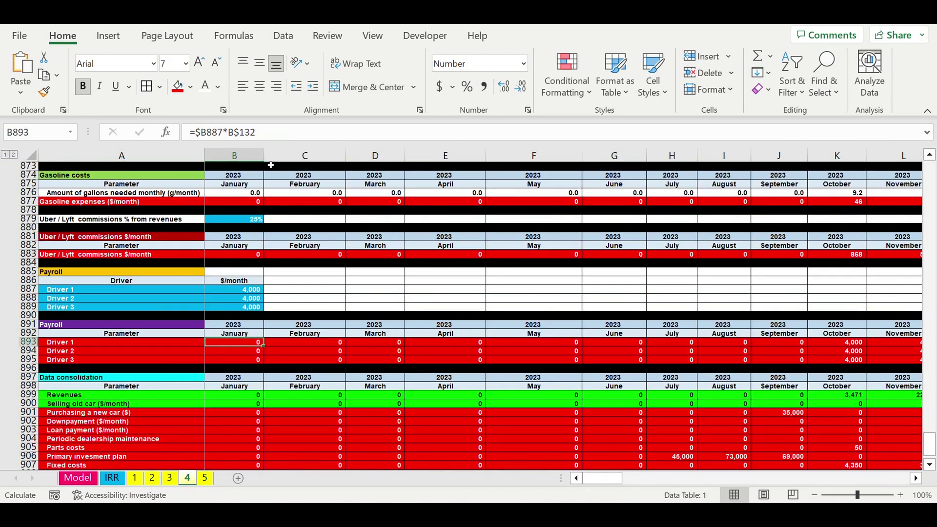
click(282, 139)
key(ctrl+v)
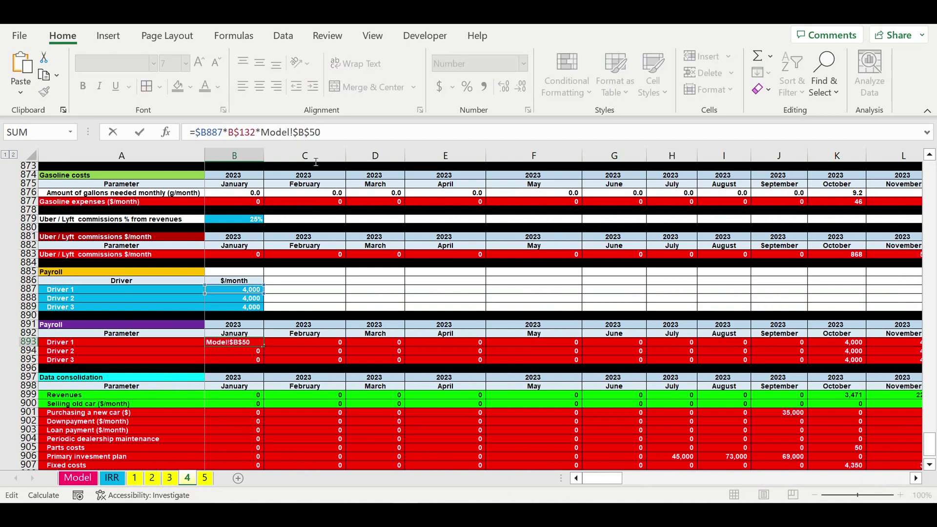
click(234, 368)
On sheet 5, append the copied *Model!$B$50 to the January 2023 Driver 1 payroll formula in B893
click(204, 481)
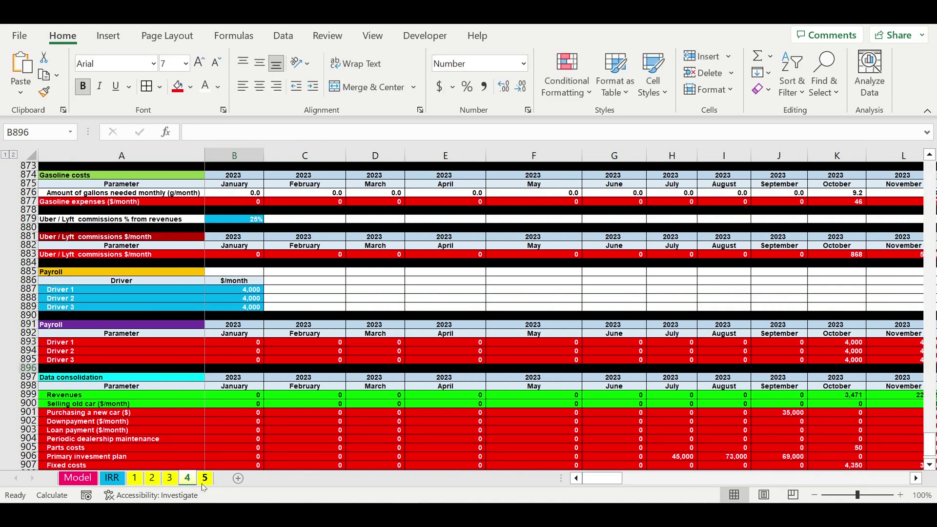
drag(890, 485, 602, 481)
scroll(190, 403, down, 4)
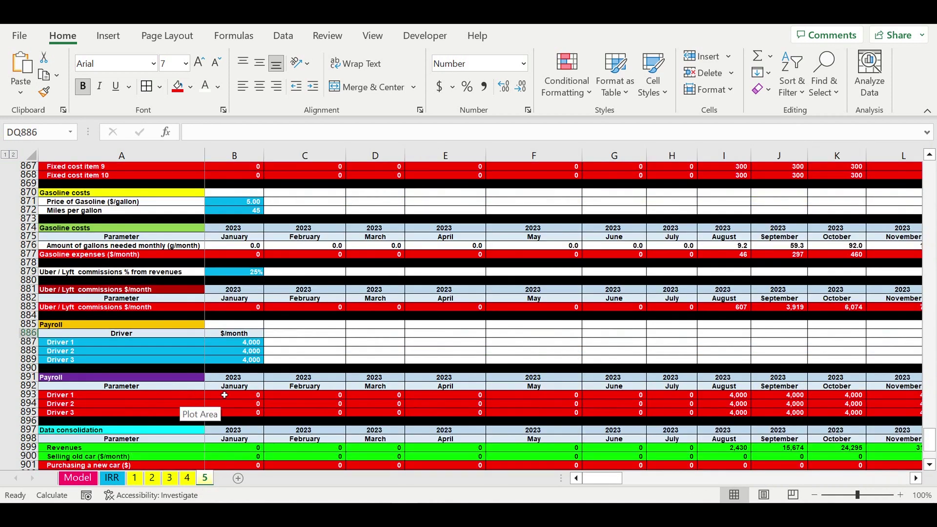
click(237, 397)
click(282, 136)
key(ctrl+v)
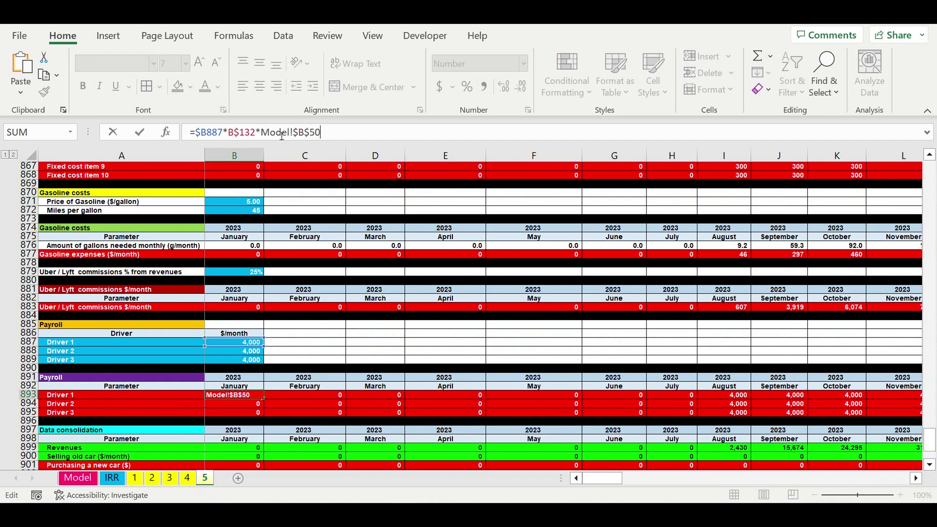
click(255, 412)
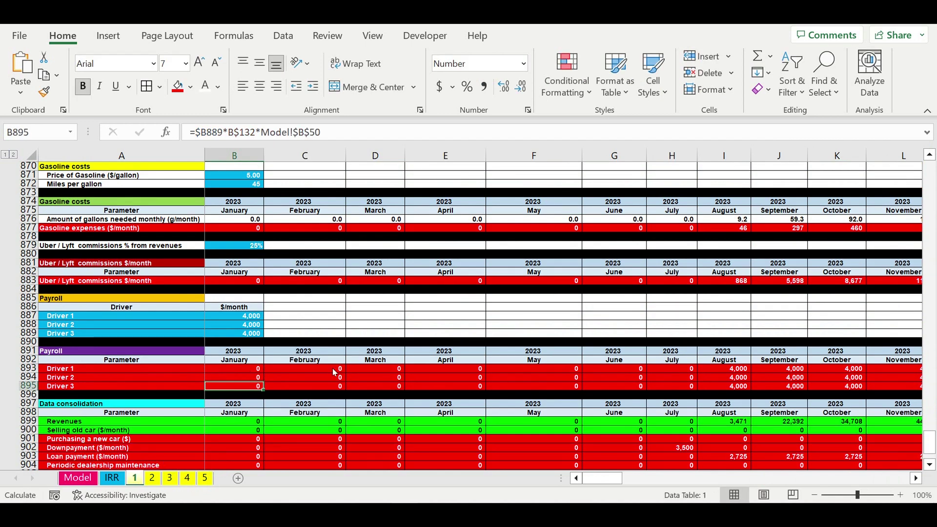
On sheet 1, fill the payroll formula from B893 across all three drivers through December 2032 in DQ895
click(234, 361)
click(235, 369)
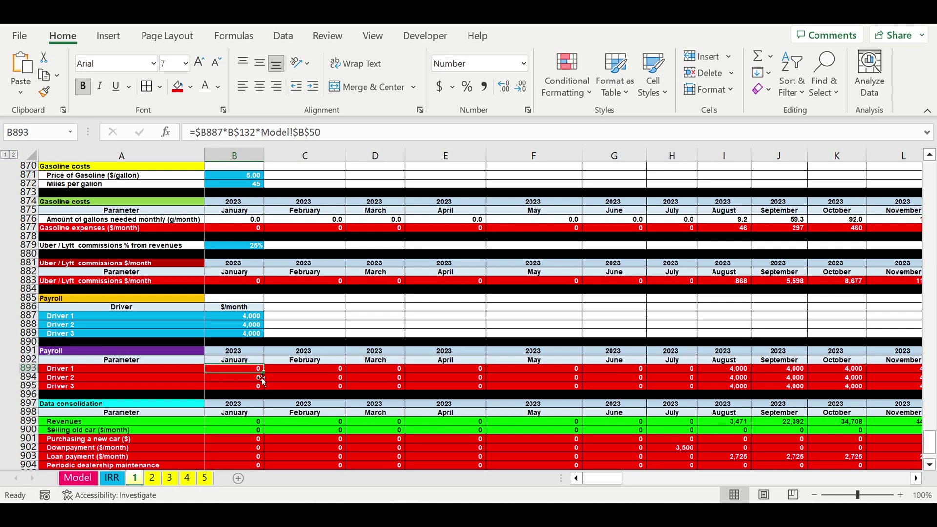
mouse_move(268, 378)
mouse_down()
mouse_move(262, 389)
mouse_move(884, 388)
mouse_move(830, 391)
mouse_move(797, 412)
mouse_move(805, 431)
mouse_up()
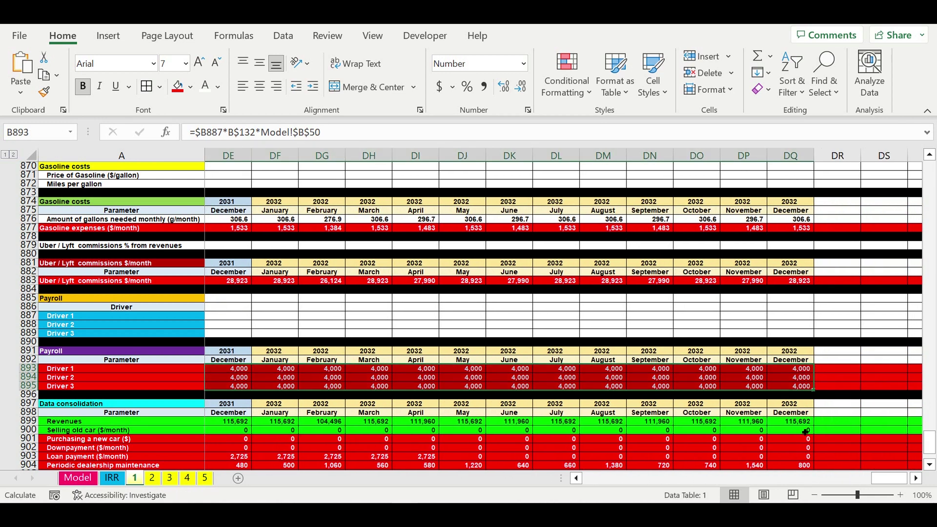
click(720, 415)
On sheet 2, fill the payroll formula from B893 across all three drivers through December 2032 in DQ895
click(153, 480)
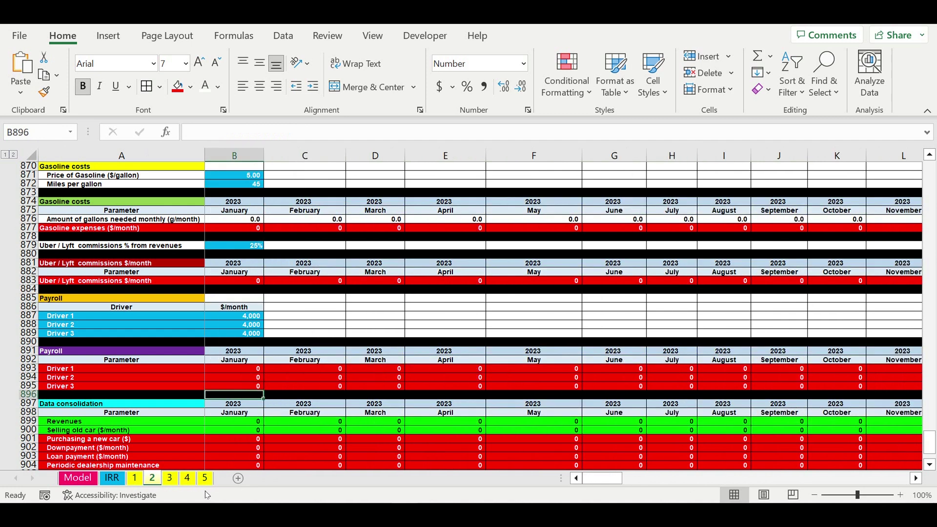
click(244, 372)
mouse_move(264, 373)
mouse_down()
mouse_move(263, 389)
mouse_move(918, 388)
mouse_move(805, 386)
mouse_move(812, 390)
mouse_up()
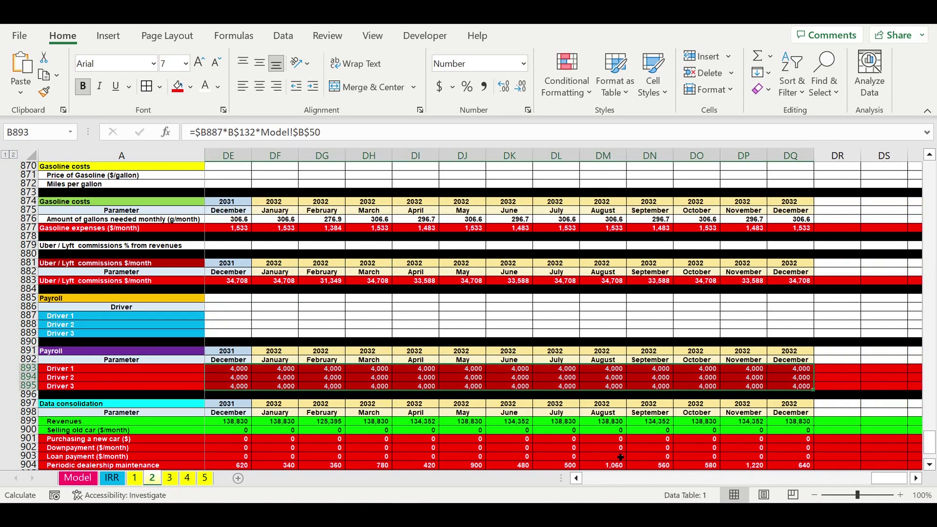
On sheet 3, fill the payroll formula from B893 across all three drivers through December 2032
key(ctrl+Down)
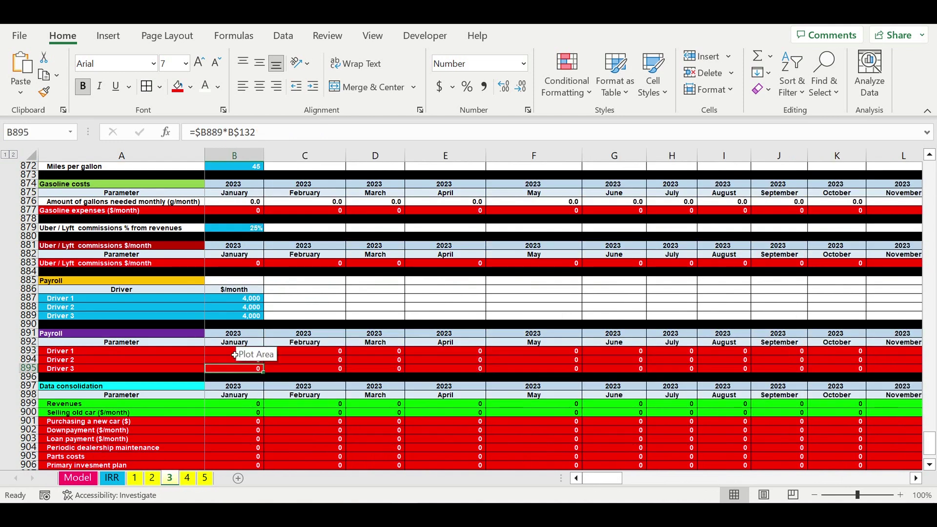
click(235, 351)
drag(263, 355, 862, 384)
drag(897, 483, 105, 495)
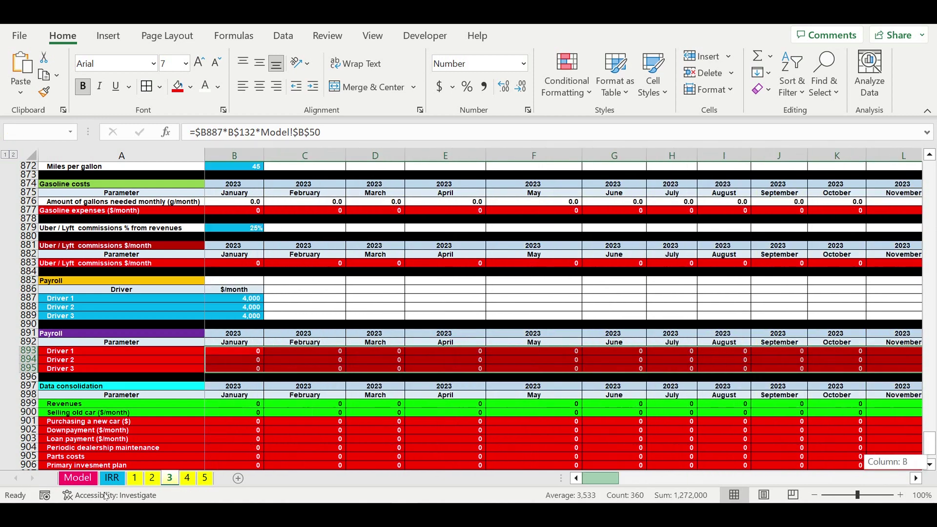
On sheet 4, fill the payroll formula from B893 down to B895 and across to December 2032 in DQ895
click(187, 478)
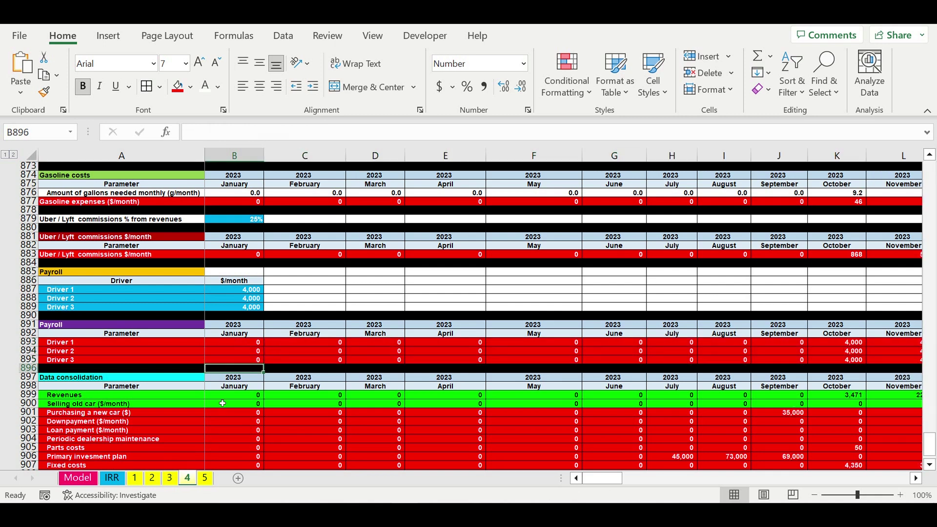
click(244, 345)
drag(268, 350, 266, 362)
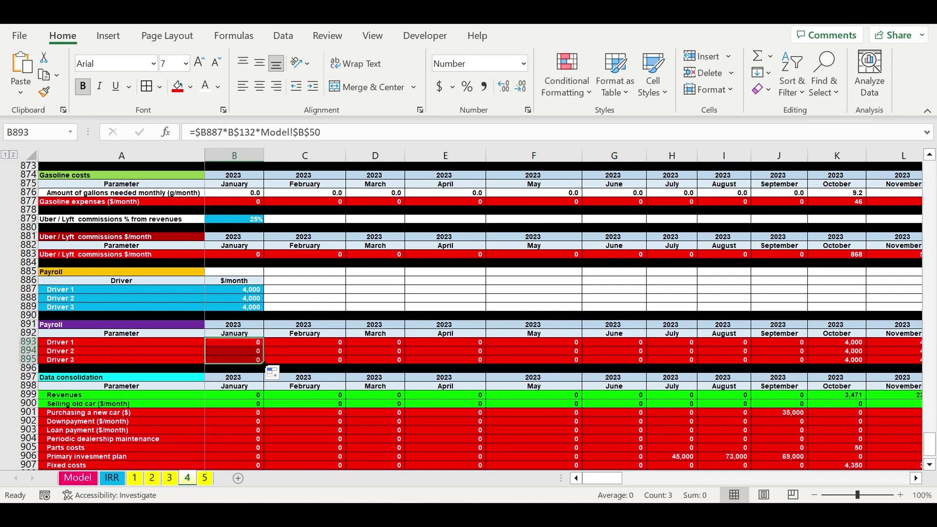
mouse_move(267, 365)
mouse_down()
mouse_move(919, 364)
mouse_move(766, 364)
mouse_move(919, 364)
mouse_move(851, 352)
mouse_move(919, 364)
mouse_move(859, 352)
mouse_move(918, 364)
mouse_move(830, 366)
mouse_move(816, 377)
mouse_up()
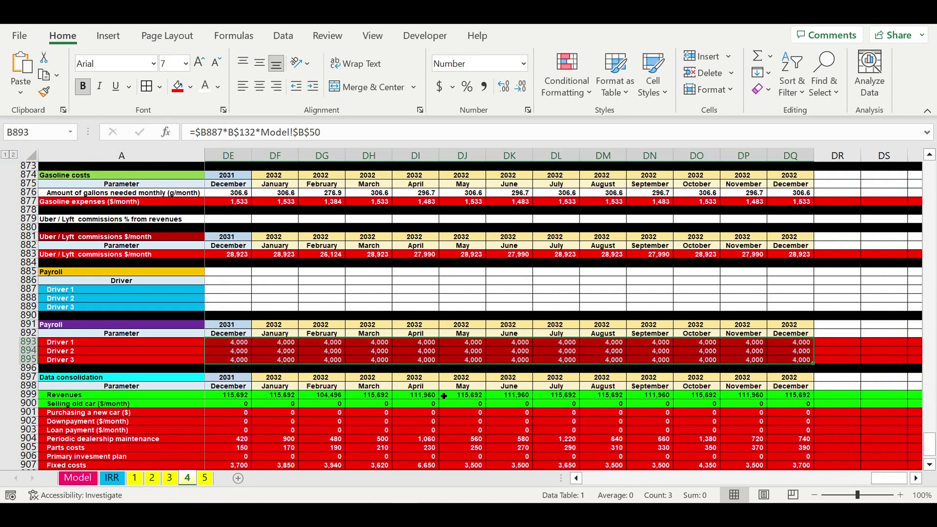
click(397, 397)
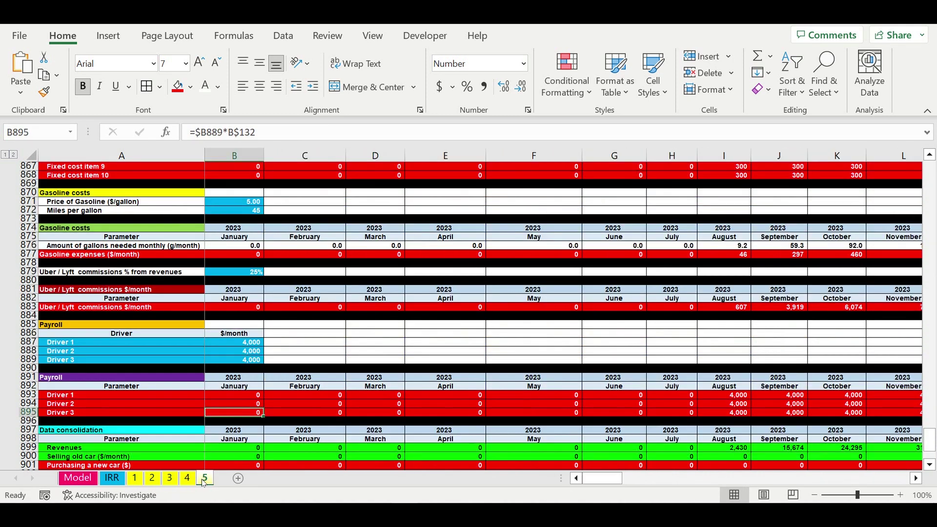
On sheet 5, fill the payroll formula from B893 across all three drivers through December 2032 in DQ895
click(249, 395)
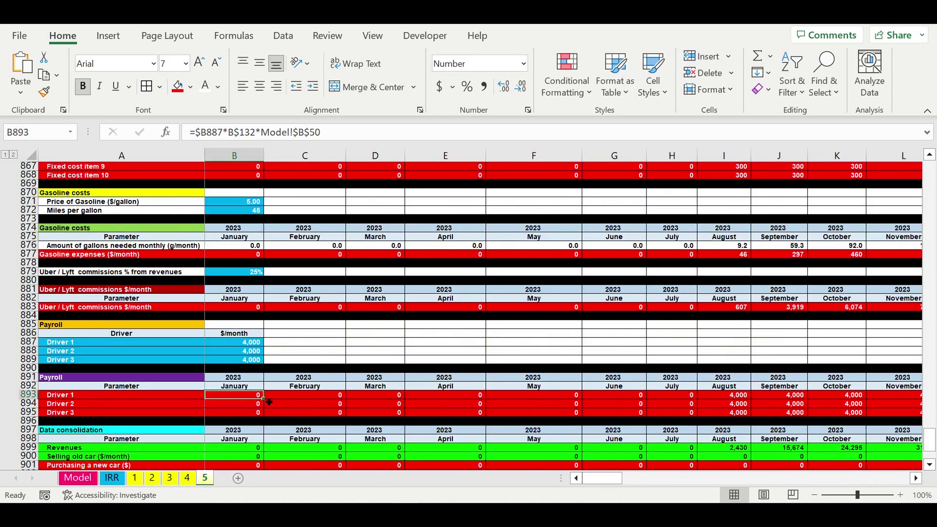
mouse_move(269, 401)
mouse_down()
mouse_move(272, 428)
mouse_move(266, 414)
mouse_move(918, 413)
mouse_move(822, 409)
mouse_move(847, 400)
mouse_up()
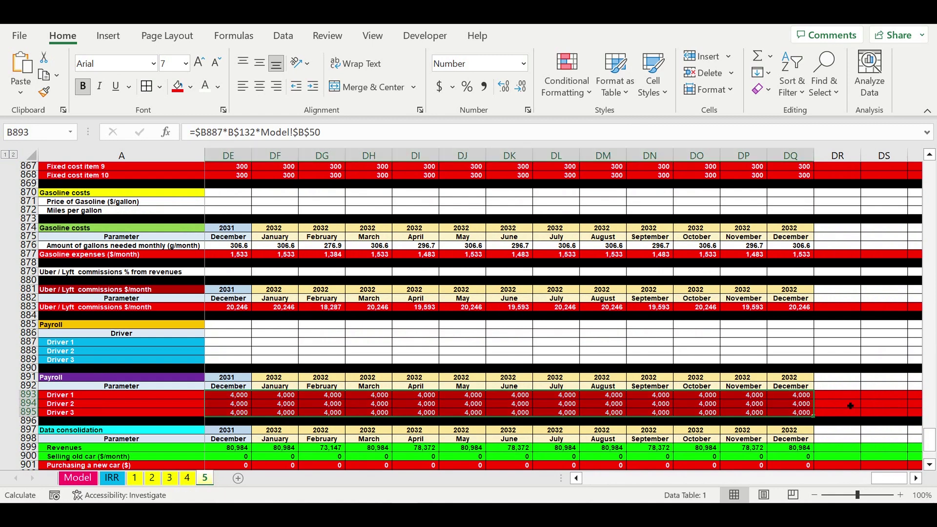
click(843, 404)
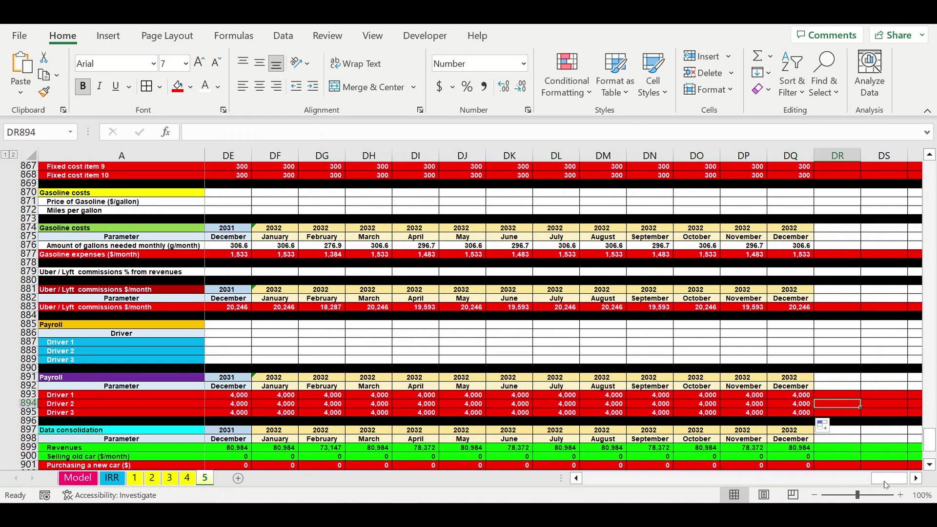
Review the payroll and data consolidation rows on sheet 5, and return to the COEFF table on the Model sheet
drag(885, 480, 601, 479)
scroll(364, 391, down, 5)
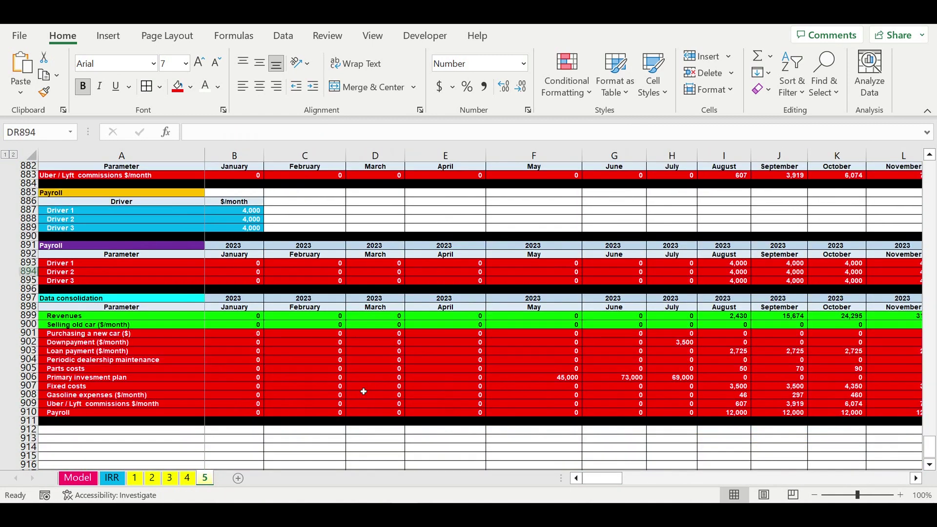
scroll(364, 391, up, 7)
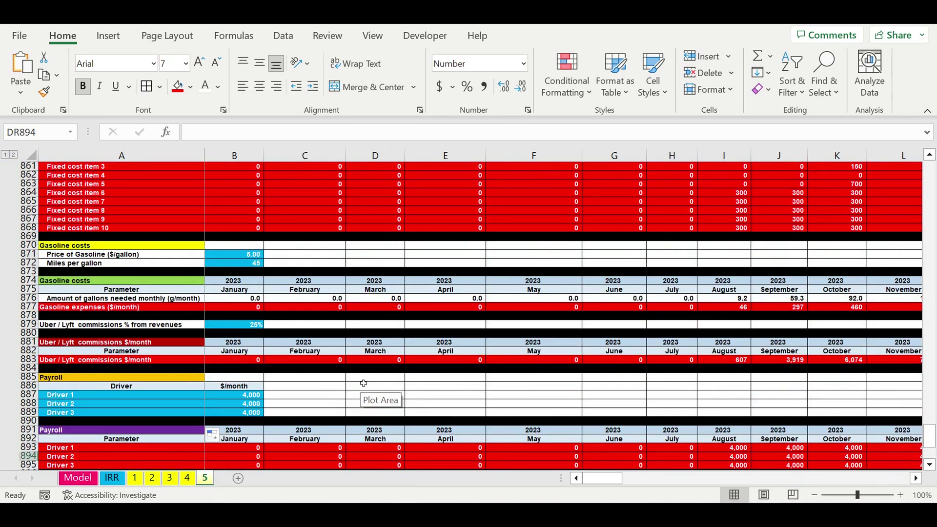
click(78, 478)
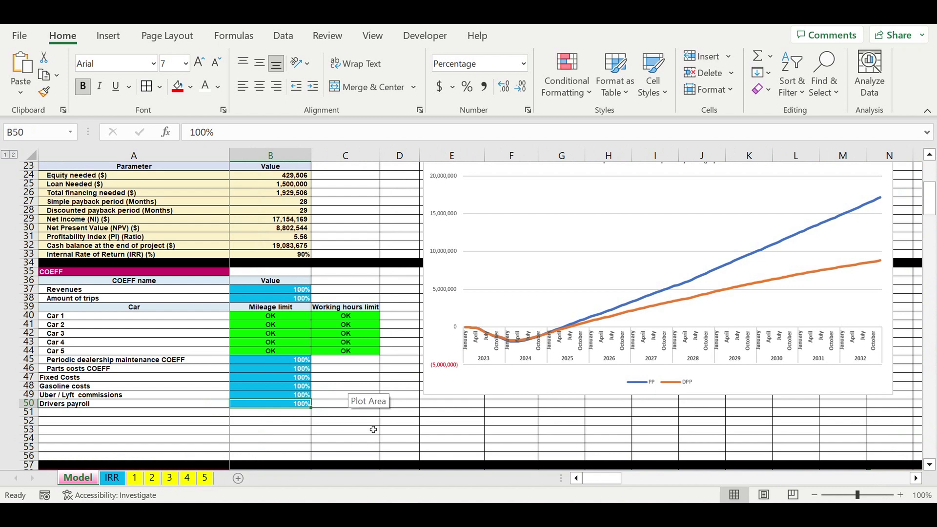
click(343, 439)
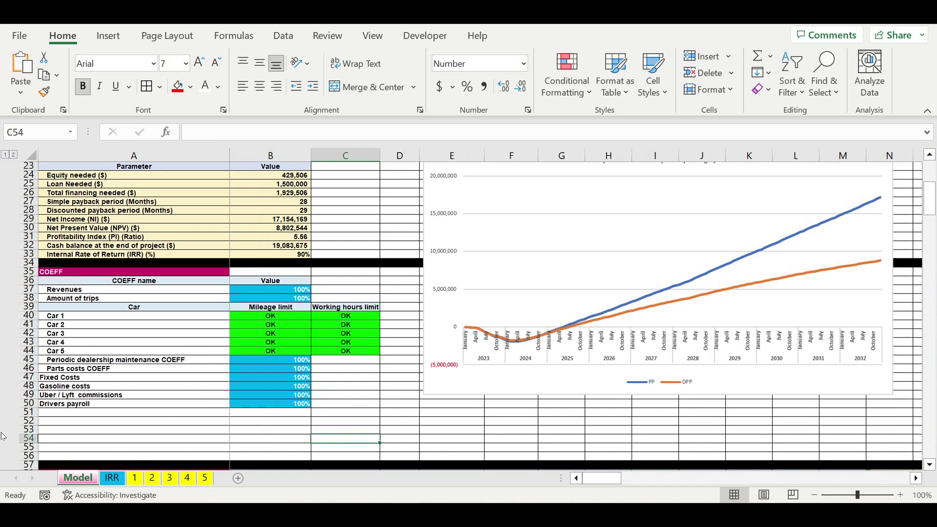
Delete the empty rows 51 to 56 below the COEFF table on the Model sheet
drag(24, 412, 28, 463)
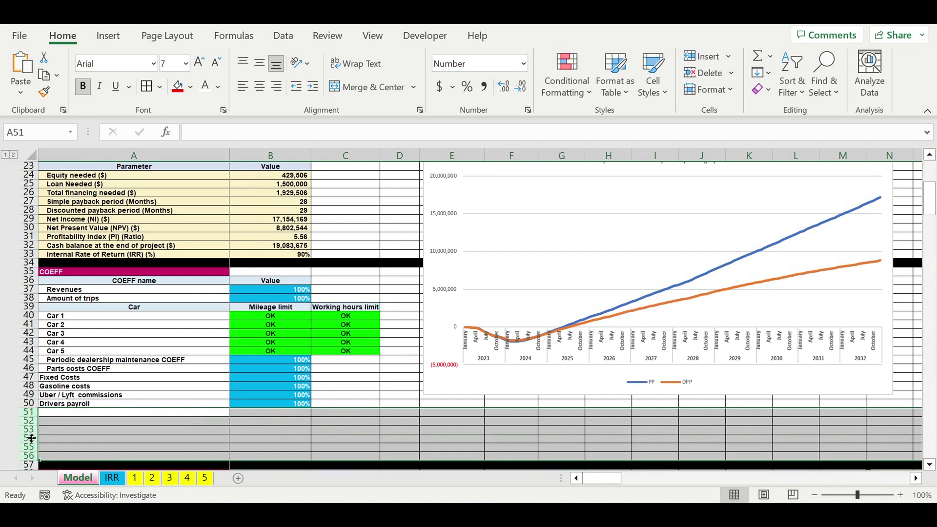
right_click(28, 441)
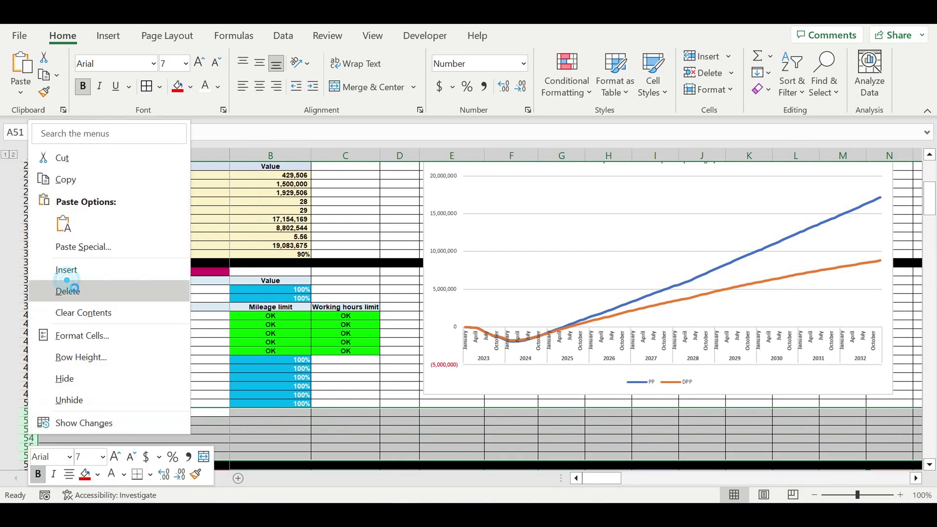
click(67, 290)
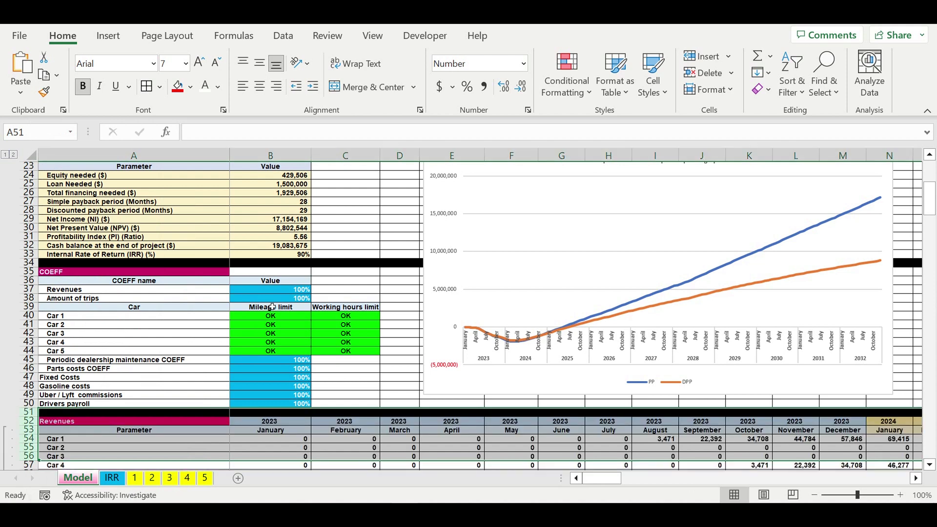
Move the payback period chart beside the Financial result table and widen it to span about columns D to N
scroll(473, 244, up, 2)
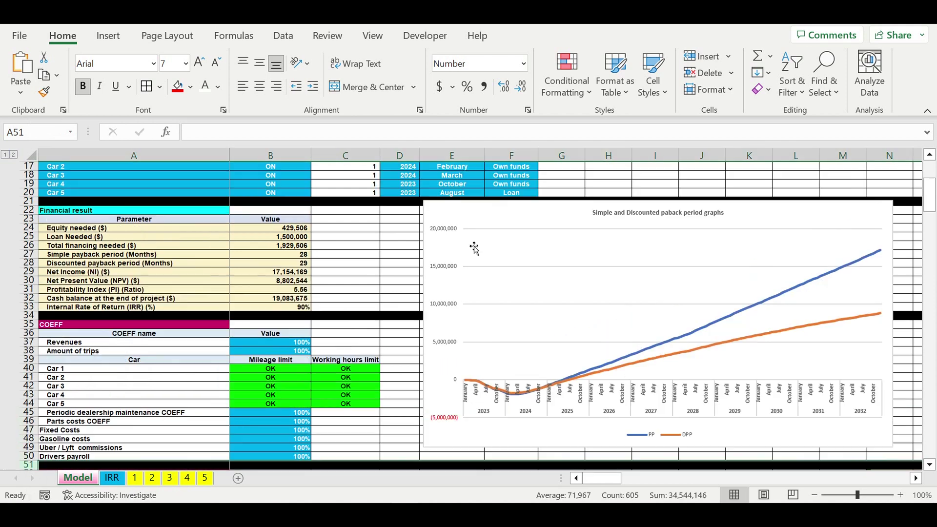
drag(484, 222, 445, 230)
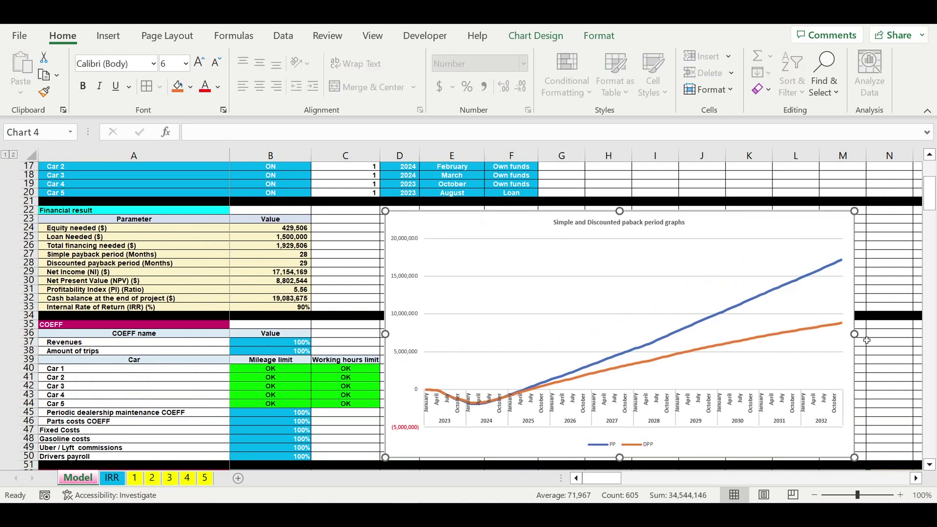
drag(859, 337, 921, 345)
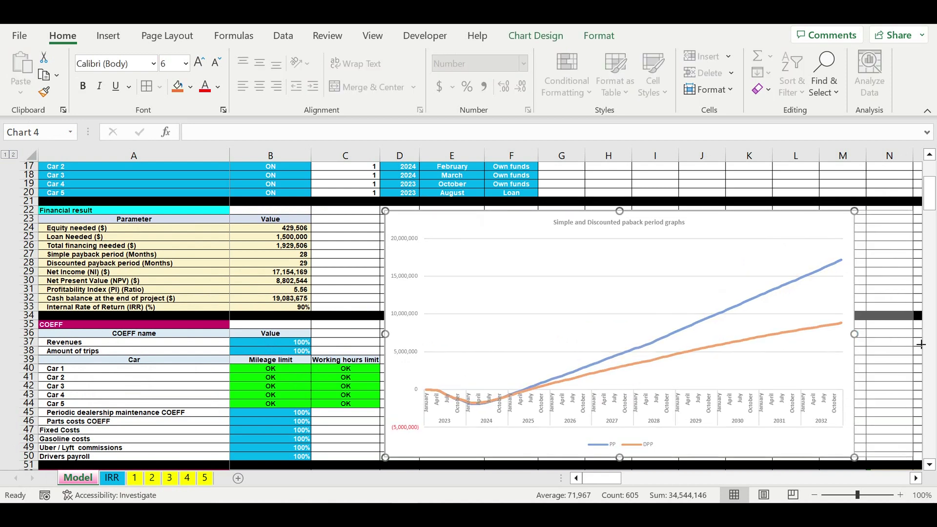
drag(909, 390, 910, 415)
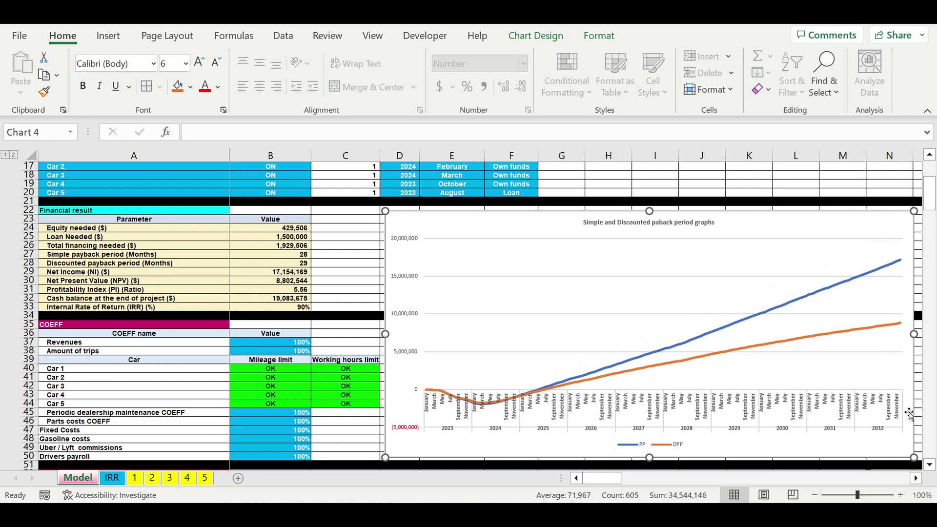
click(636, 190)
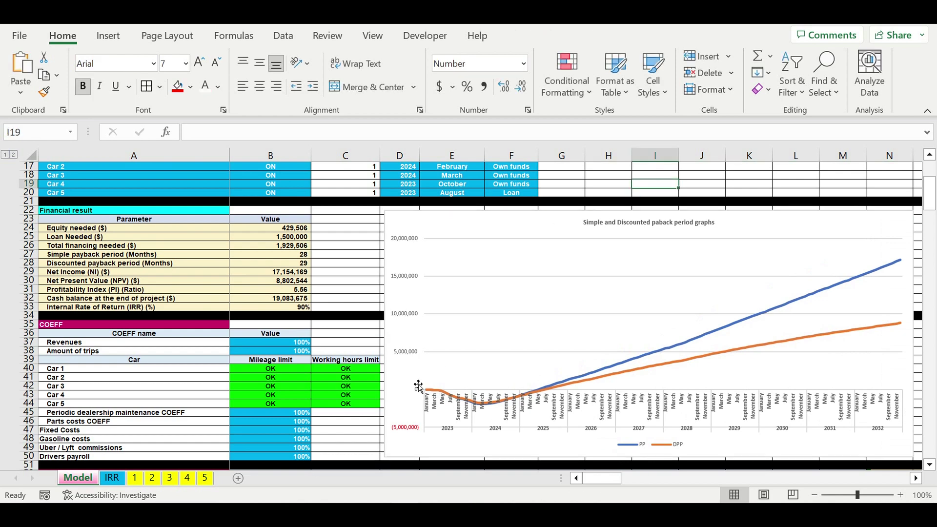
Review the Cars settings, the Financial result table, and the revenue, trip and car limit entries in the COEFF table
scroll(413, 379, up, 2)
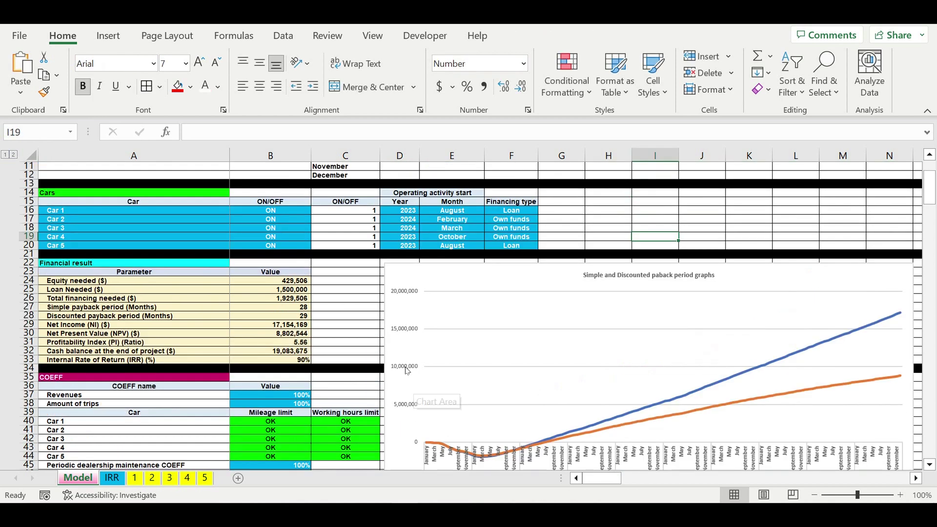
scroll(410, 373, down, 1)
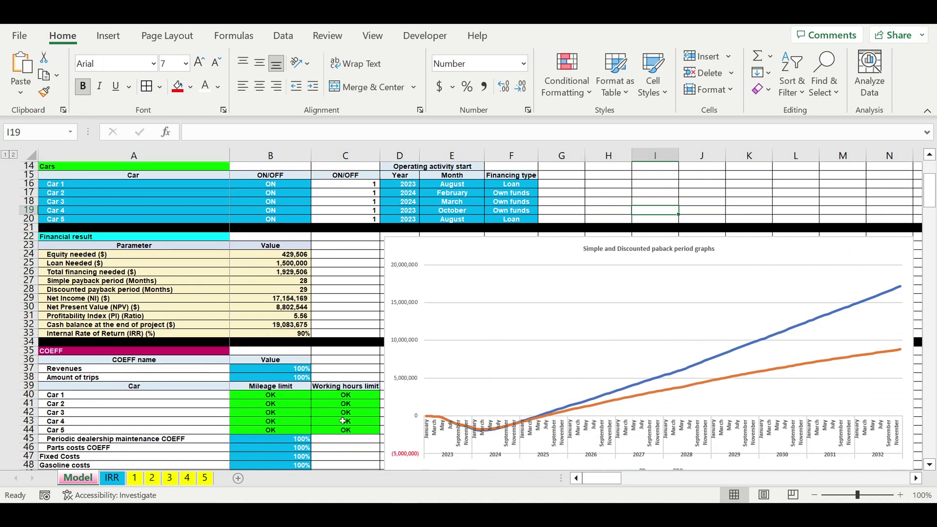
scroll(341, 432, down, 1)
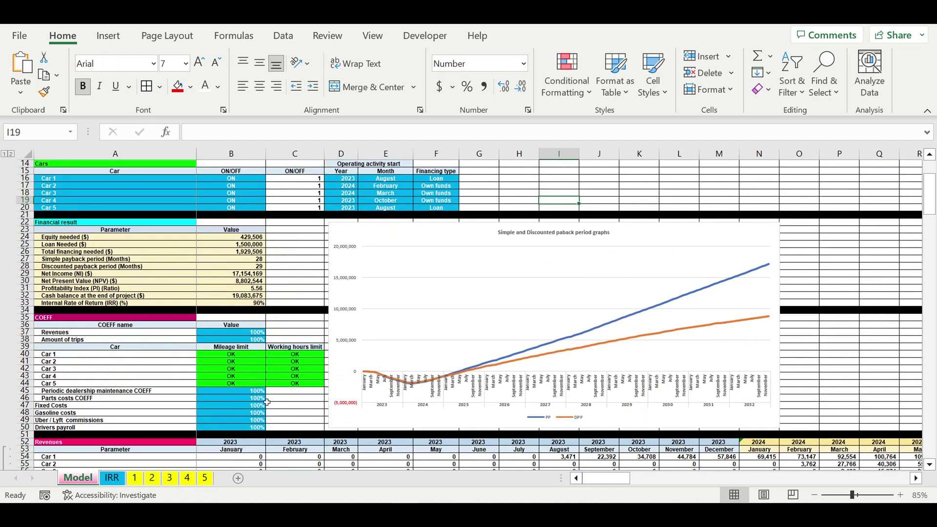
scroll(267, 402, up, 1)
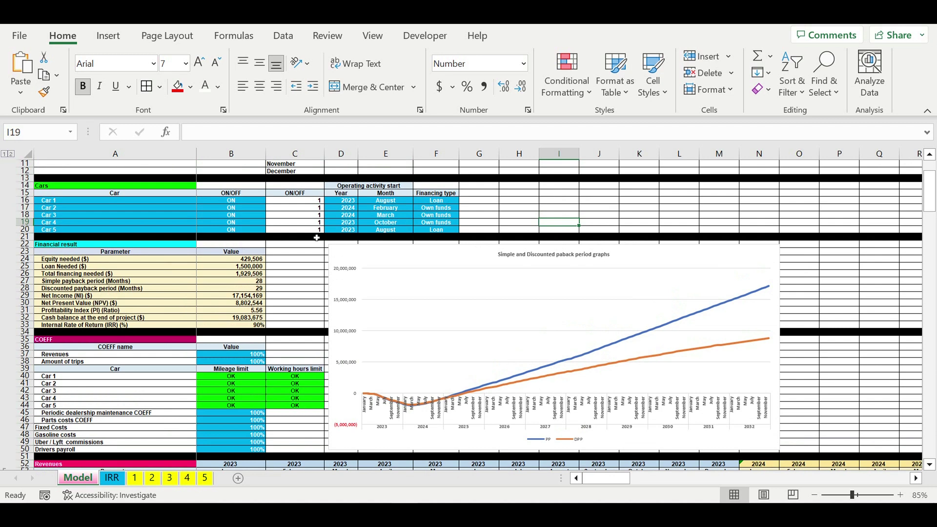
drag(178, 203, 438, 231)
drag(348, 201, 422, 231)
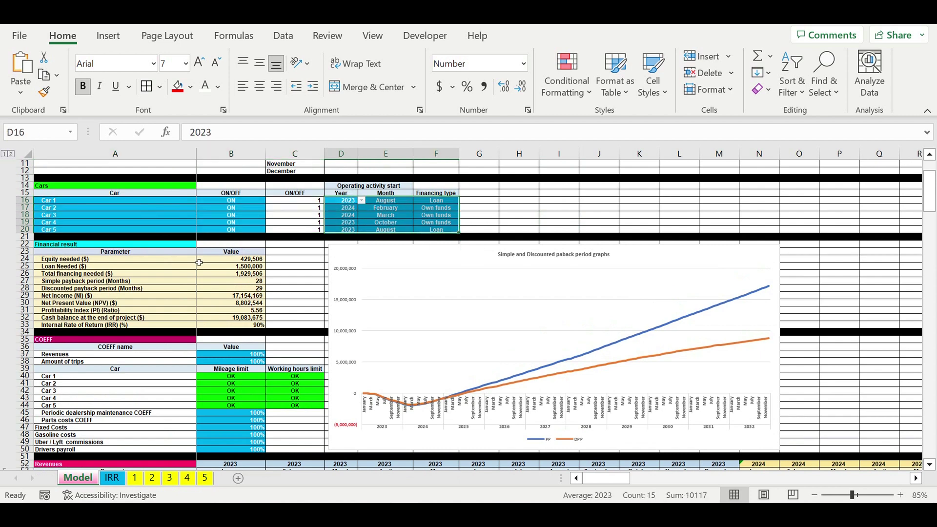
drag(183, 261, 238, 365)
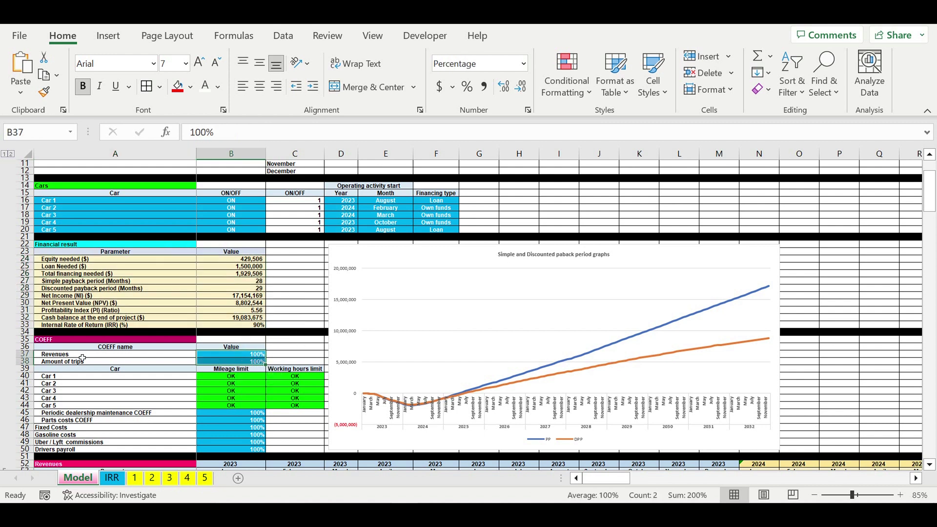
click(82, 356)
click(82, 363)
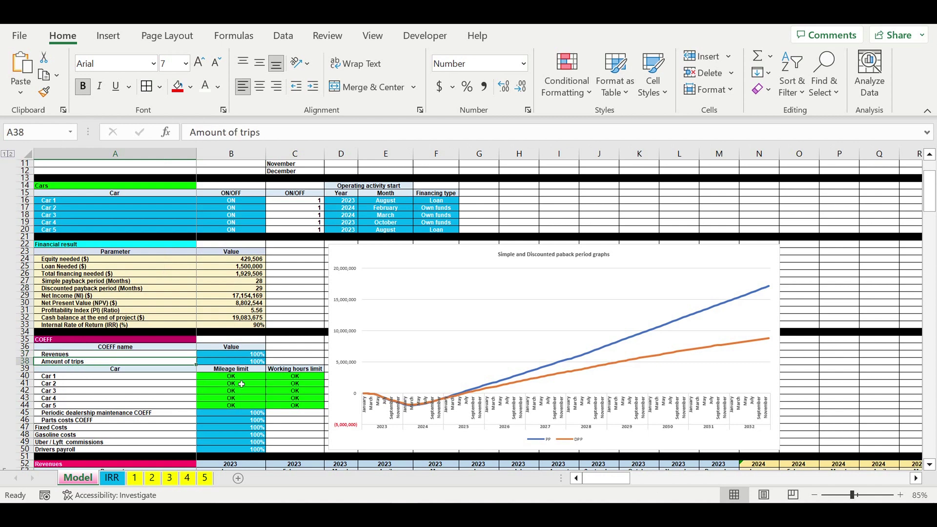
drag(245, 380, 301, 411)
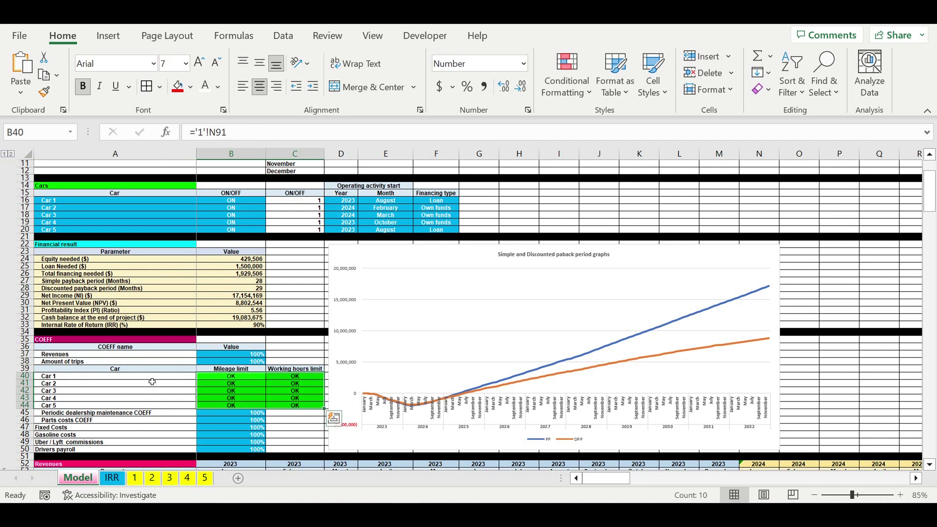
click(247, 363)
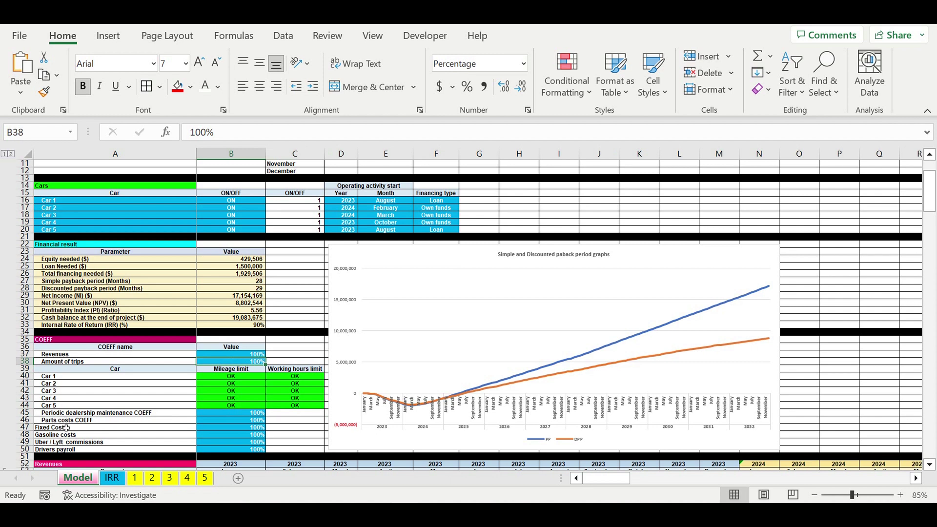
Indent the Fixed Costs, Gasoline costs, Uber / Lyft commissions and Drivers payroll labels in A47:A50 to align with the labels above
drag(64, 430, 64, 449)
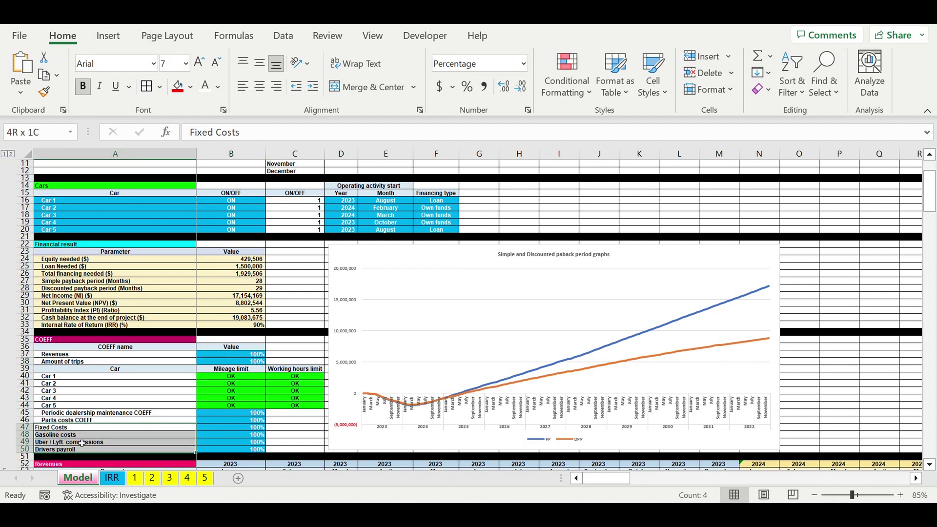
click(312, 86)
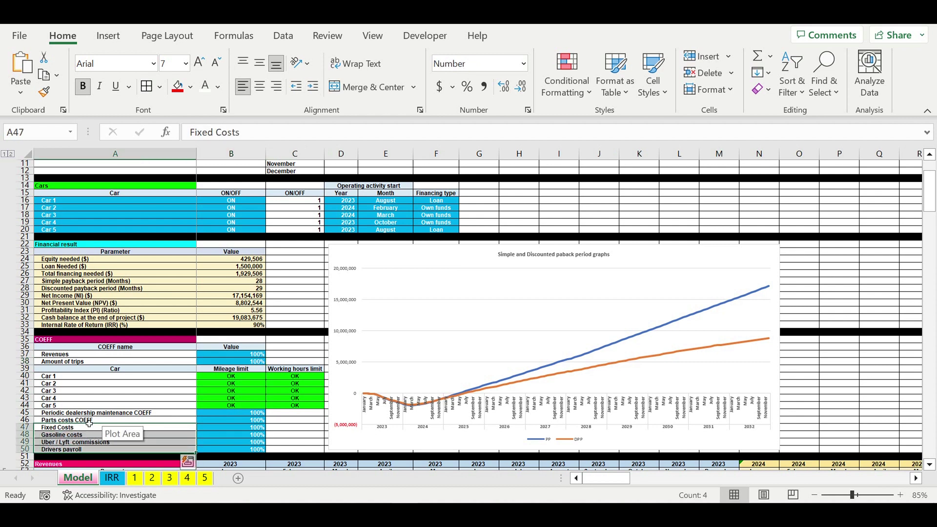
click(111, 415)
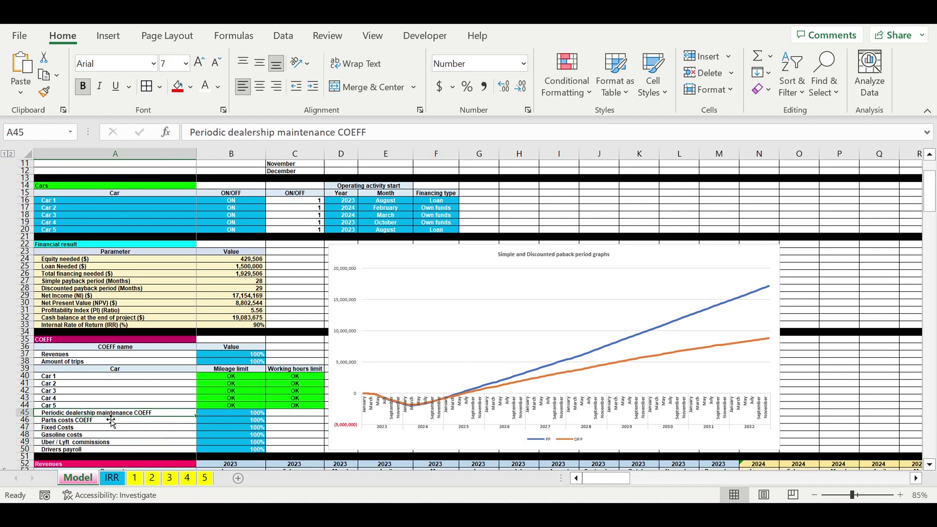
click(100, 423)
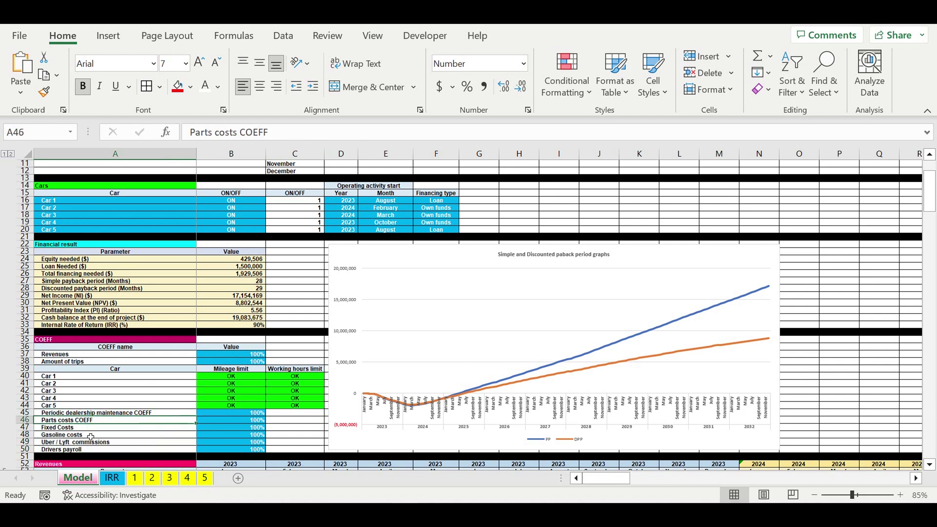
click(74, 428)
click(78, 436)
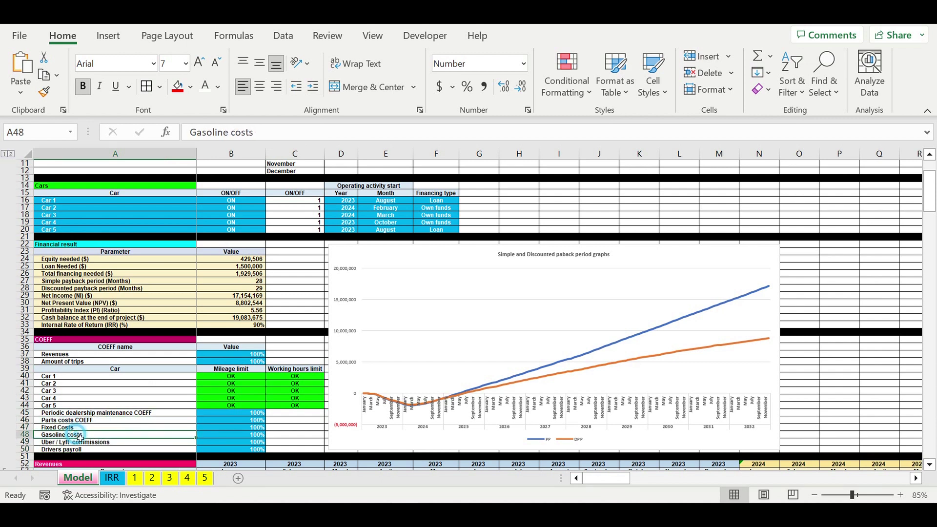
click(61, 443)
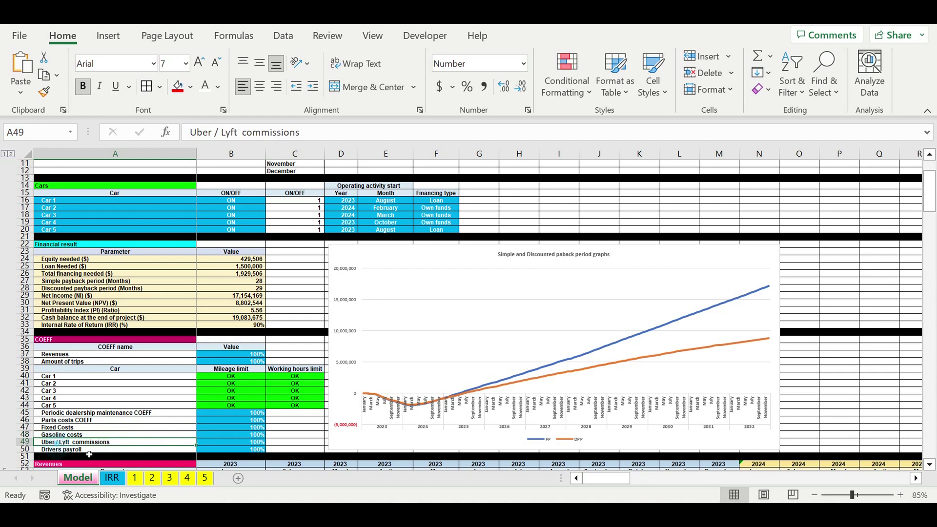
click(63, 451)
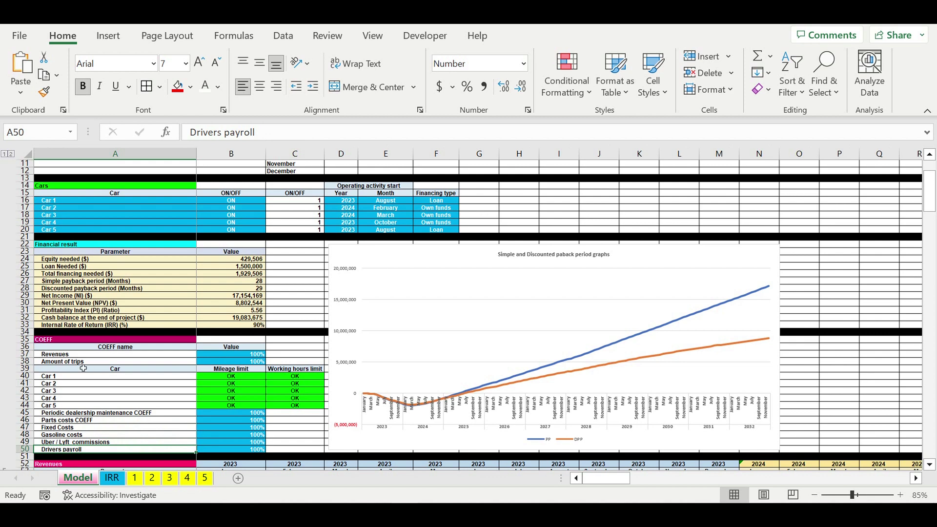
Copy the COEFF suffix from the label in A45 and append it to the Revenues and Amount of trips labels in A37 and A38
click(141, 414)
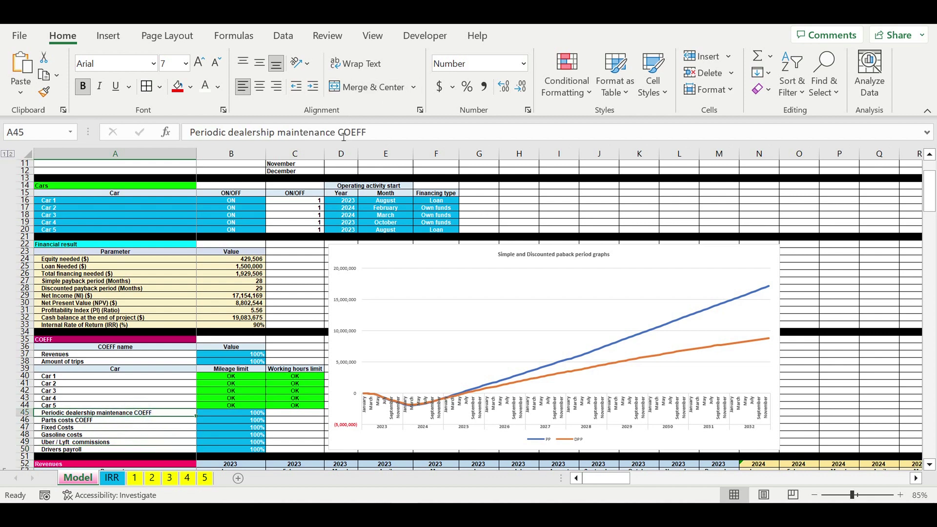
drag(337, 132, 406, 137)
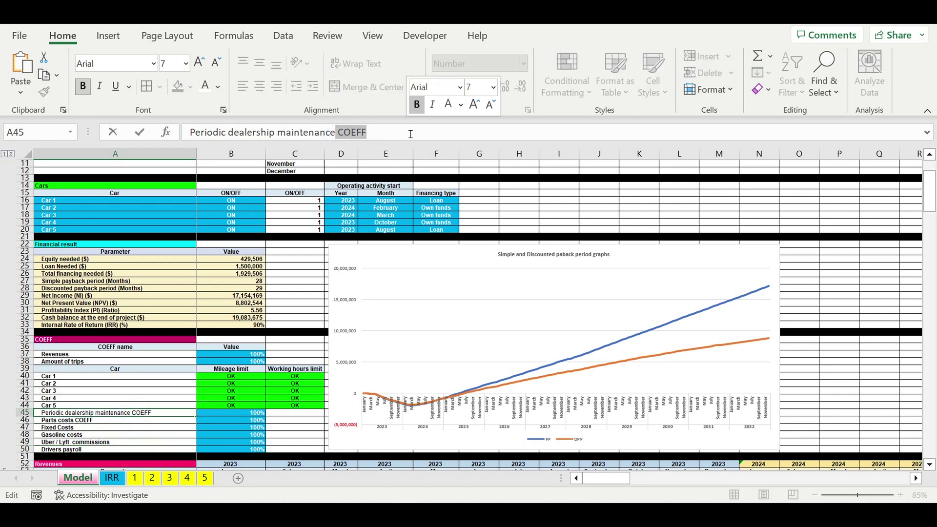
key(Return)
key(Down)
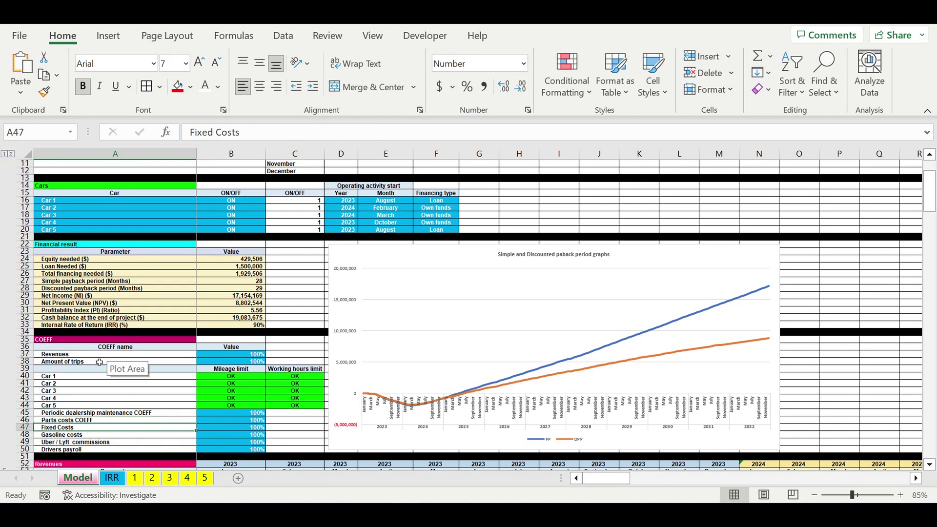
click(101, 356)
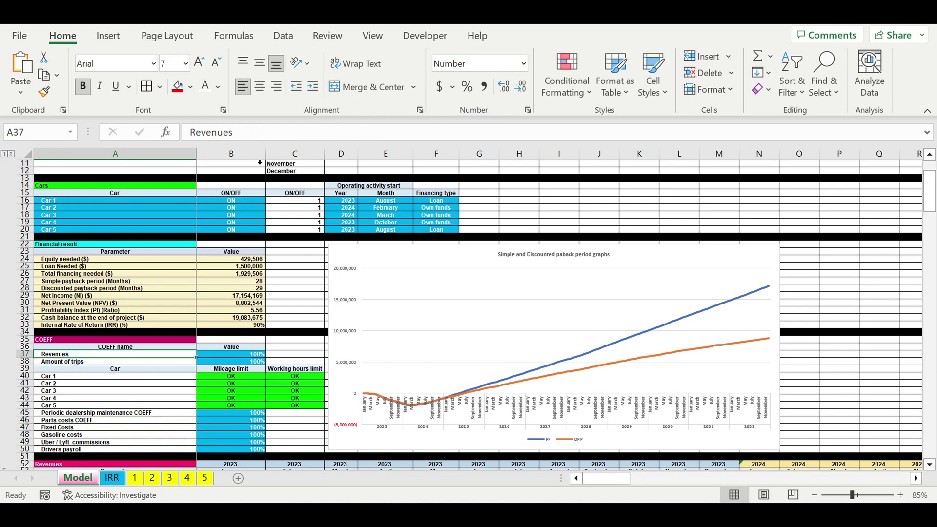
click(254, 138)
text(COEFF)
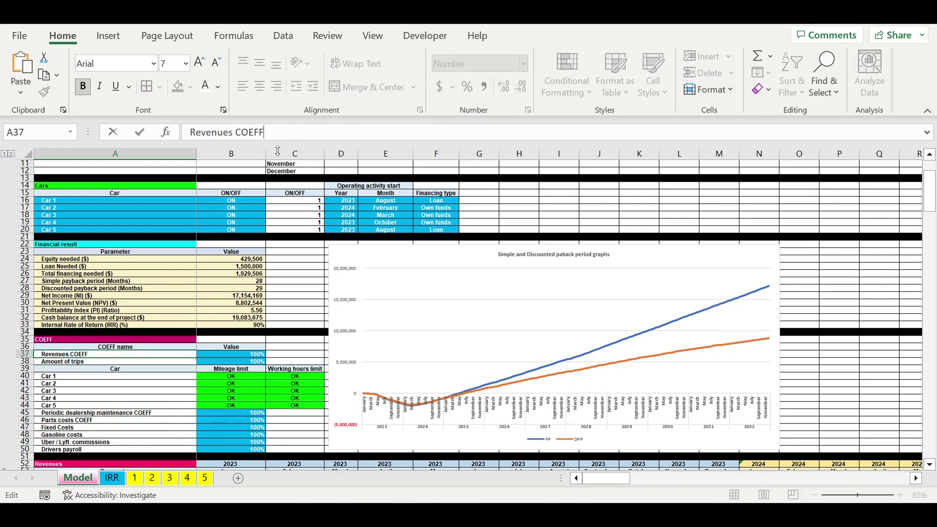
key(Return)
click(276, 137)
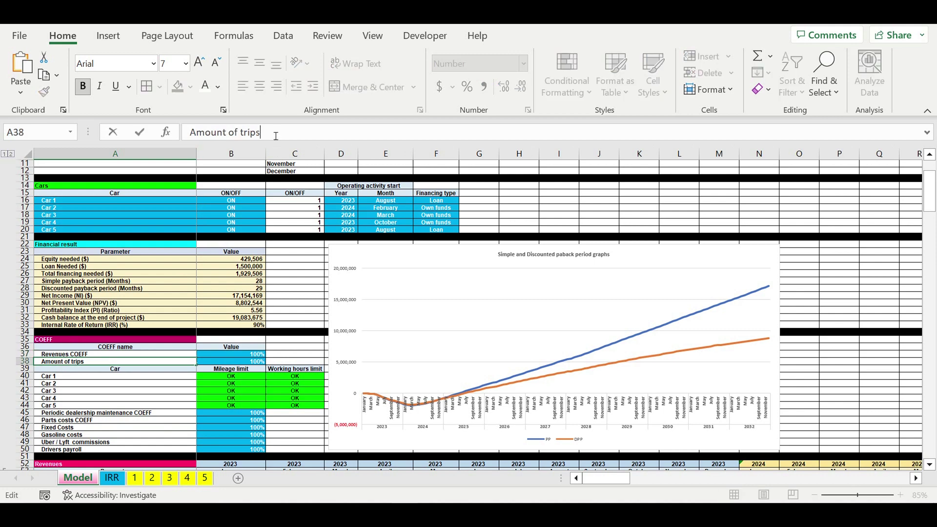
text(COEFF)
key(Return)
Append COEFF to the Fixed Costs label in A47 so it reads Fixed Costs COEFF
key(Down)
key(Down)
key(Down)
key(Down)
key(Down)
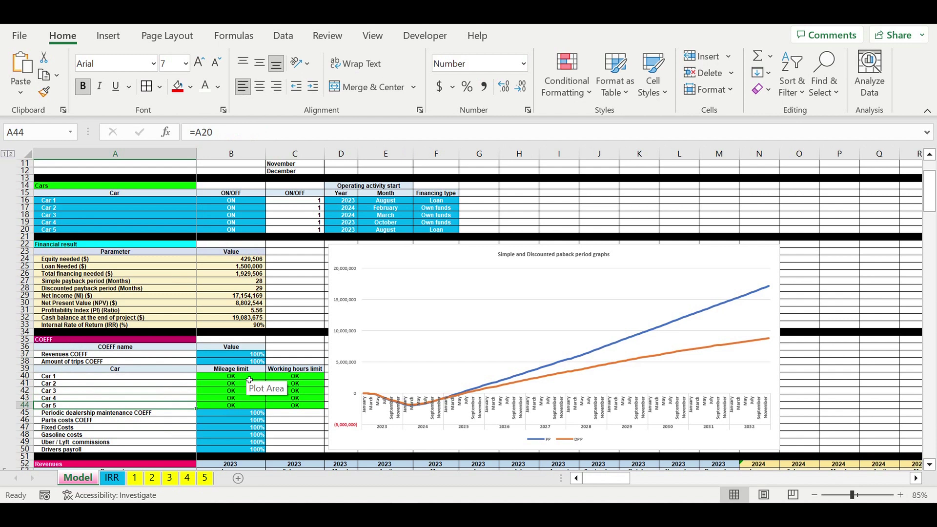
key(Down)
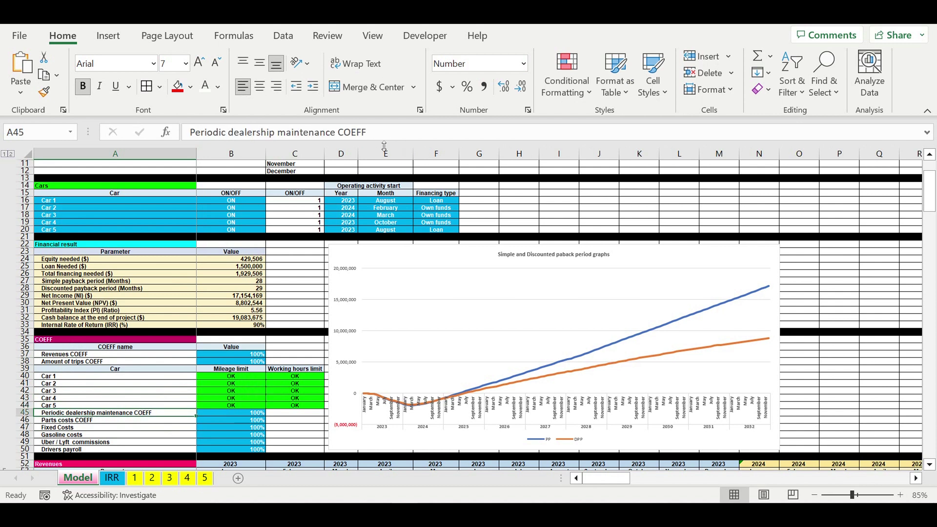
key(Down)
key(Down)
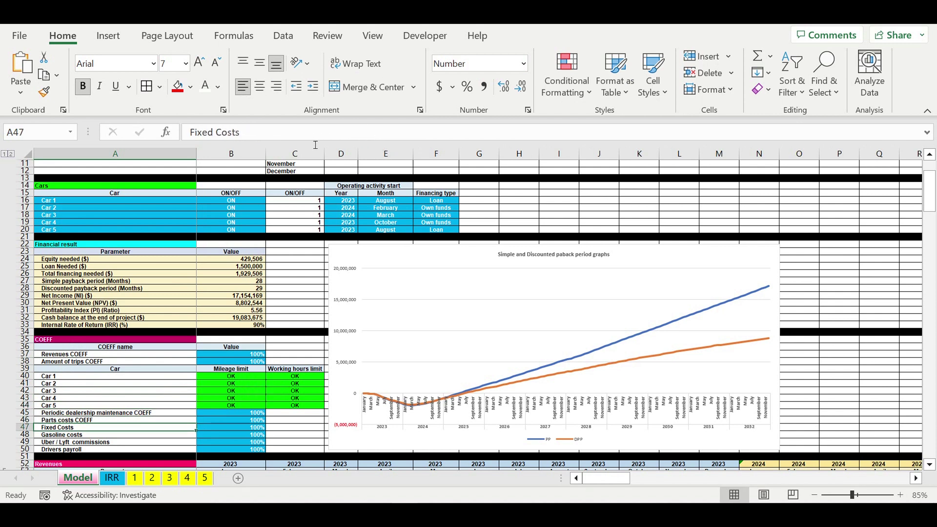
key(F2)
text(COEFF)
key(Return)
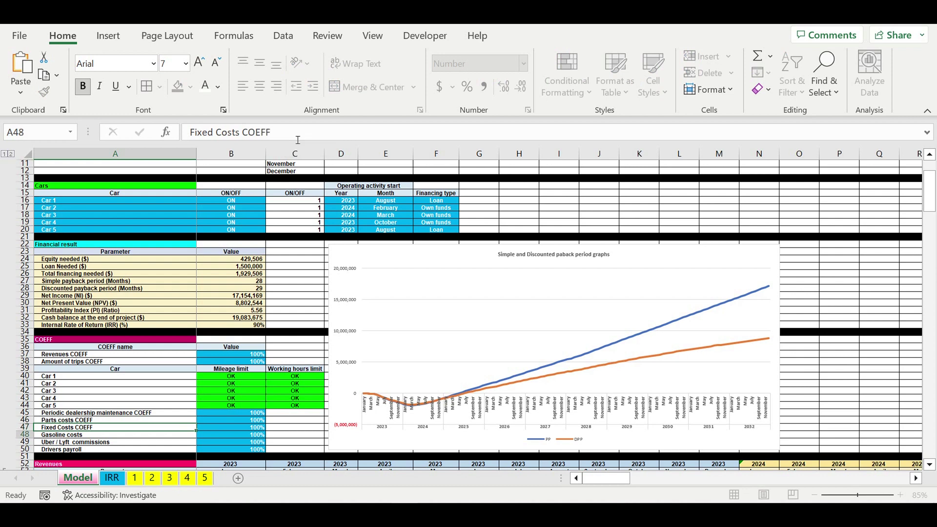
key(Down)
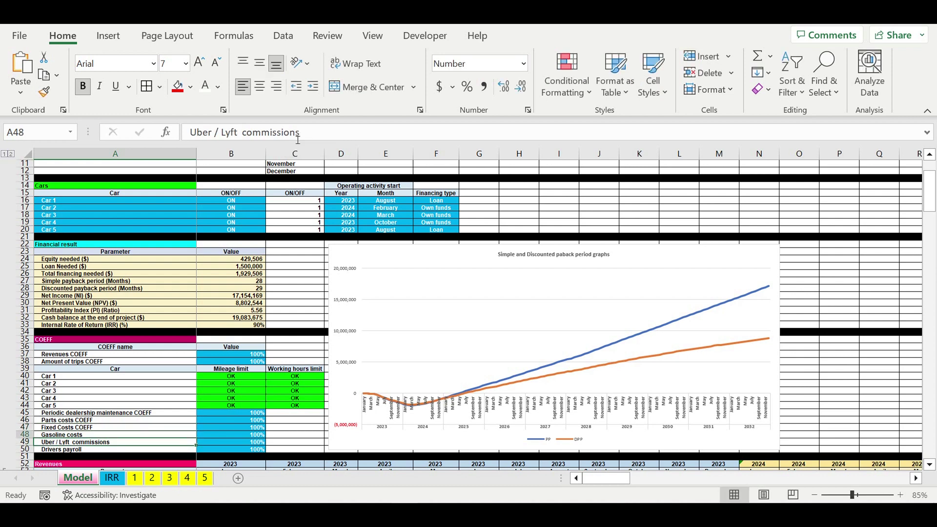
Append COEFF to the Gasoline costs, Uber / Lyft commissions and Drivers payroll labels in A48:A50
key(Up)
click(322, 140)
text(COEFF)
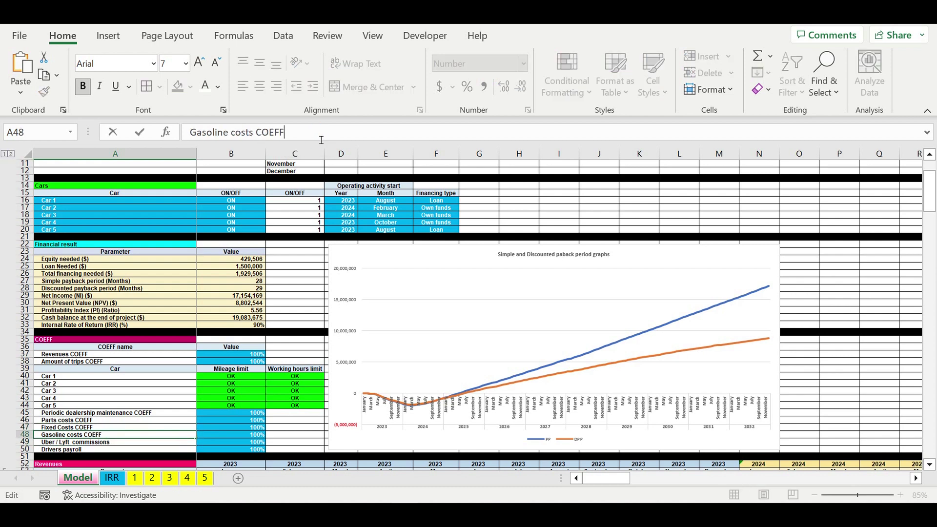
key(Return)
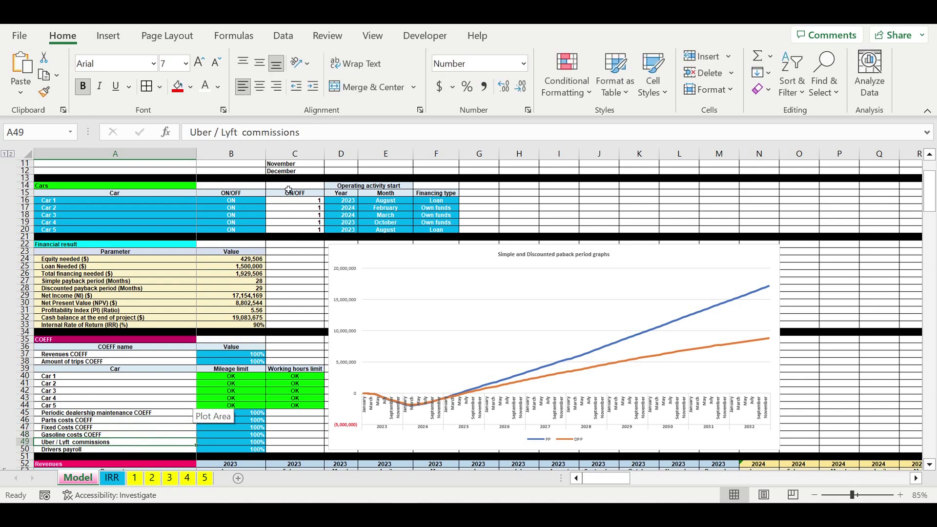
click(328, 132)
text(COEFF)
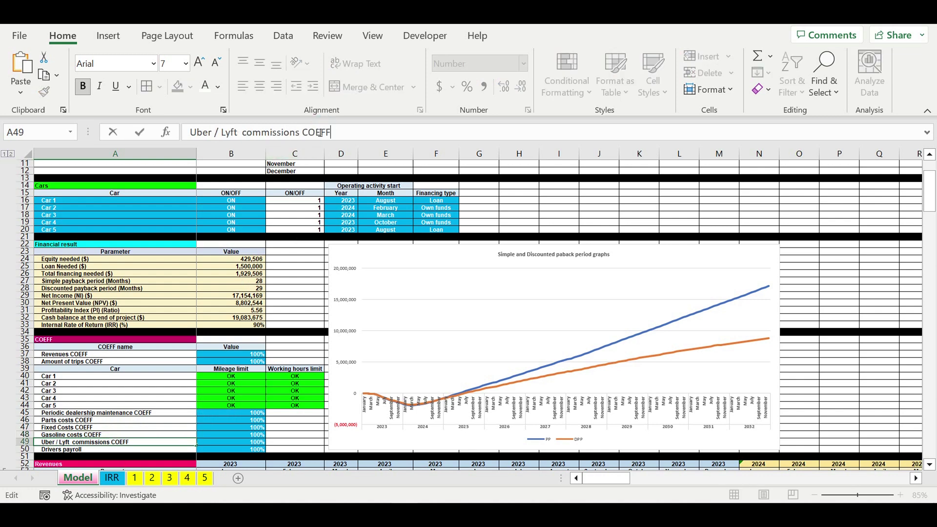
key(Return)
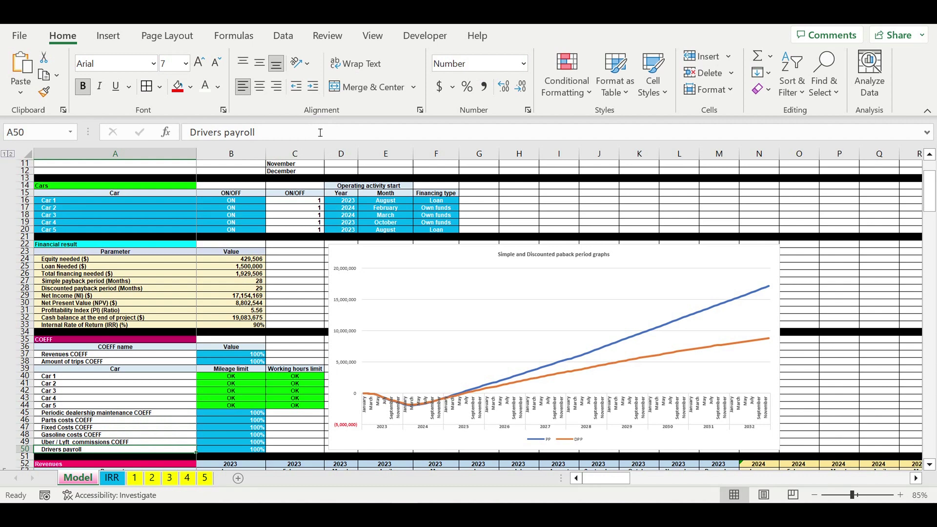
click(268, 137)
text(COEFF)
key(Return)
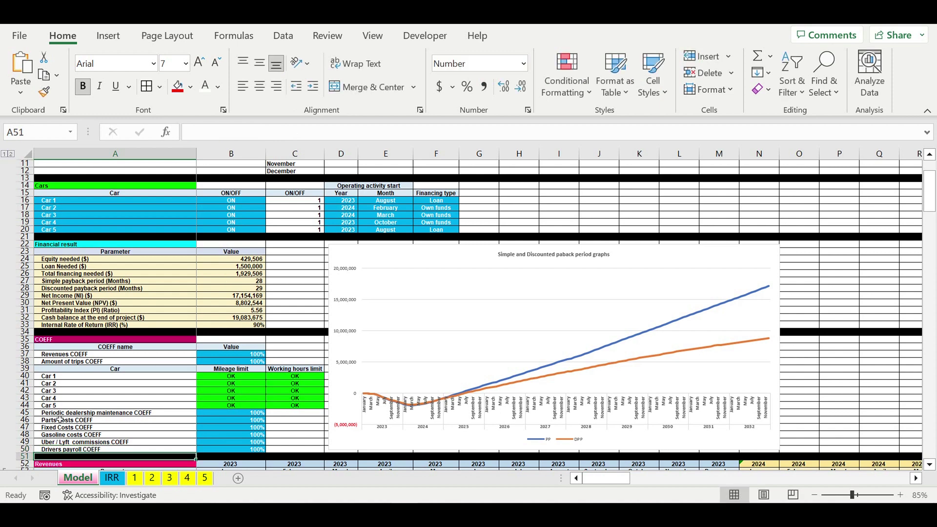
Increase the indent of the Car 1 to Car 5 labels in A40:A44 by two levels
drag(63, 376, 65, 405)
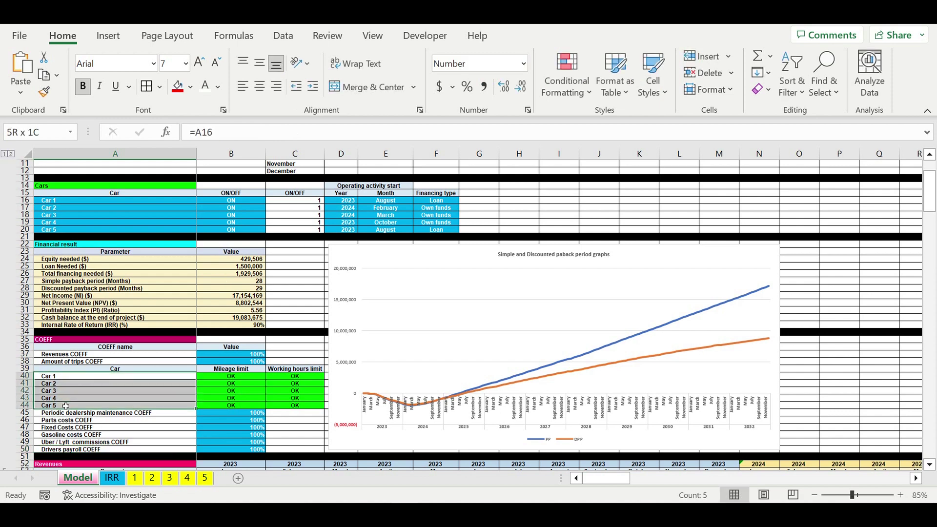
click(313, 87)
click(314, 86)
click(262, 428)
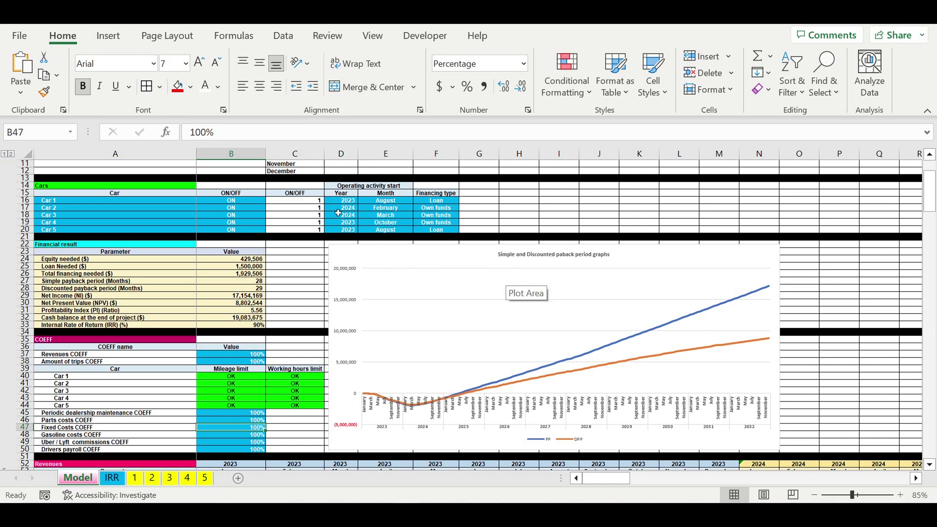
Set Car 3's operating activity start month to September and Car 4's start year to 2024 in the Cars table
click(395, 216)
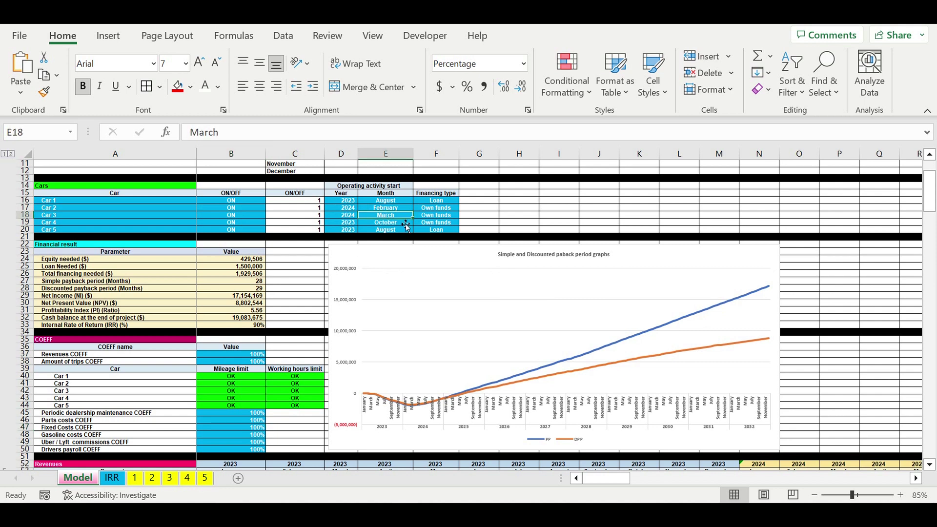
click(418, 216)
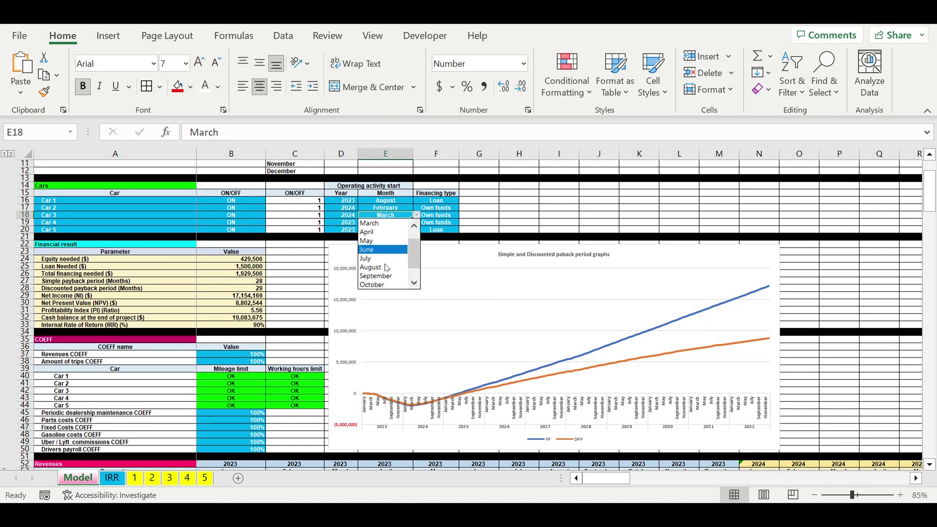
click(378, 278)
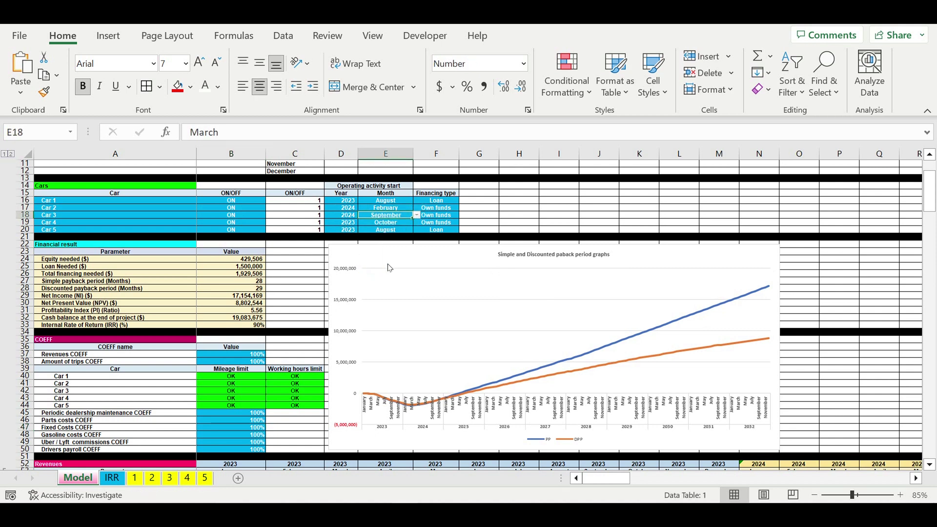
click(342, 223)
click(362, 223)
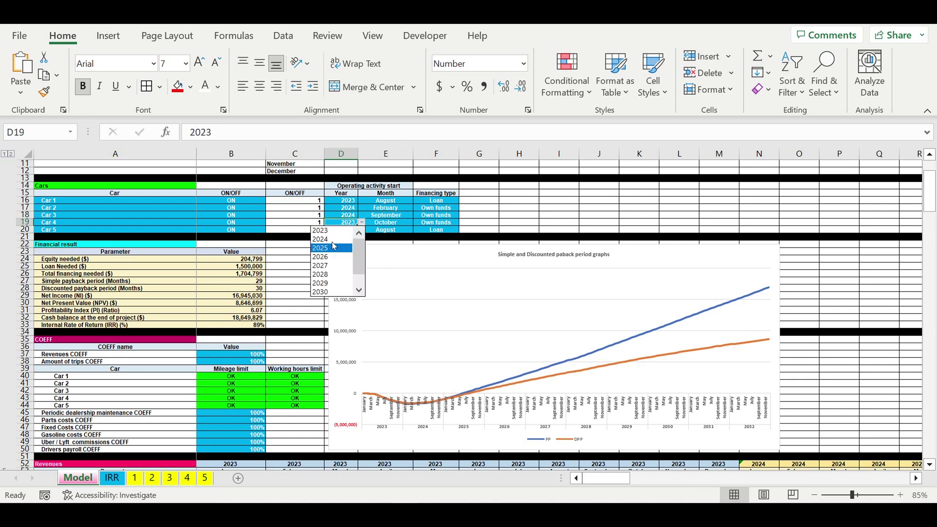
click(337, 237)
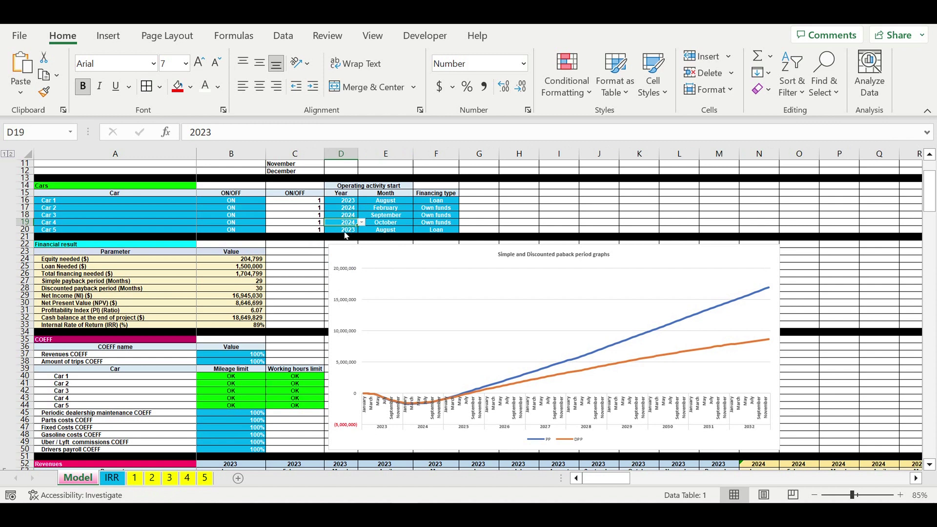
Set the operating activity start year to 2026 for Car 5 and 2027 for Car 4
click(345, 232)
click(362, 231)
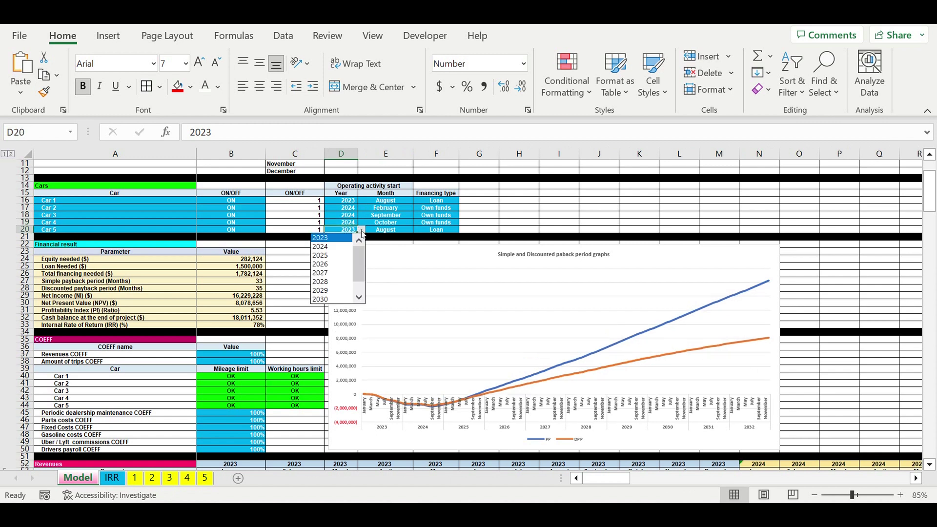
click(338, 264)
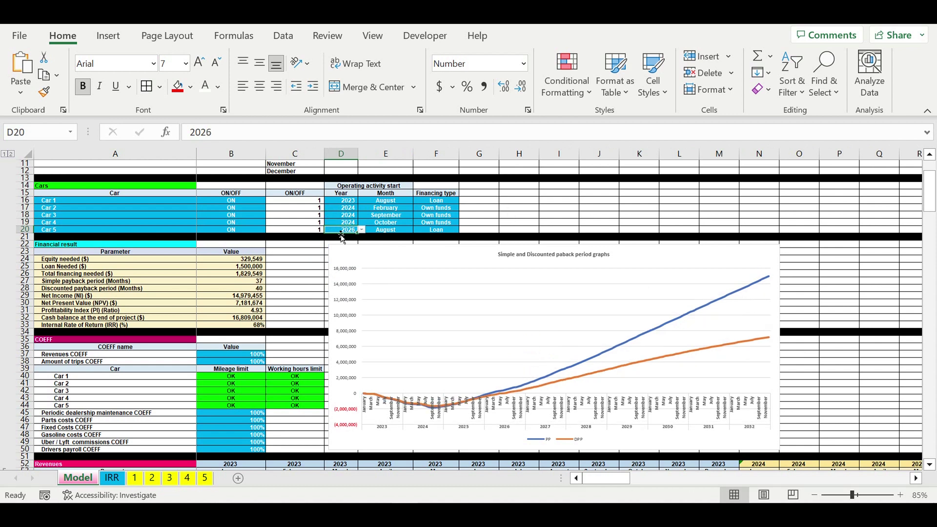
click(345, 224)
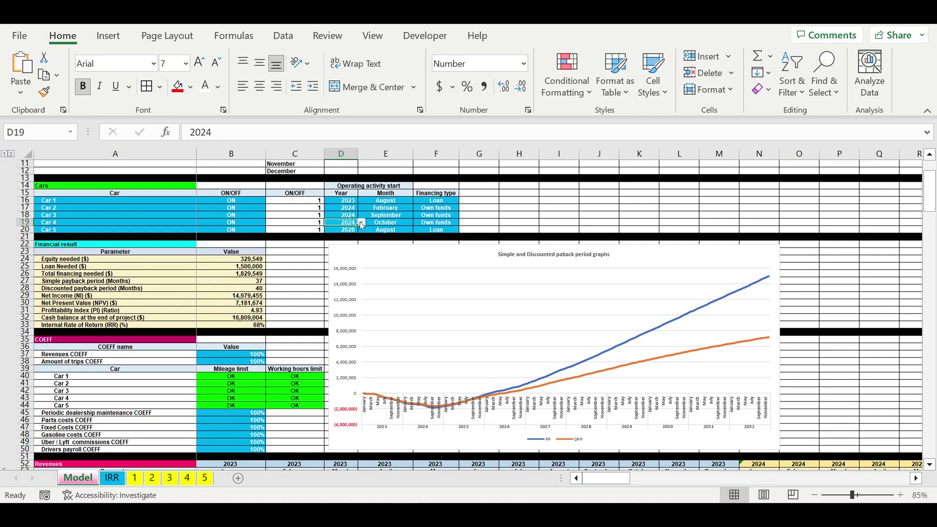
click(361, 223)
click(326, 258)
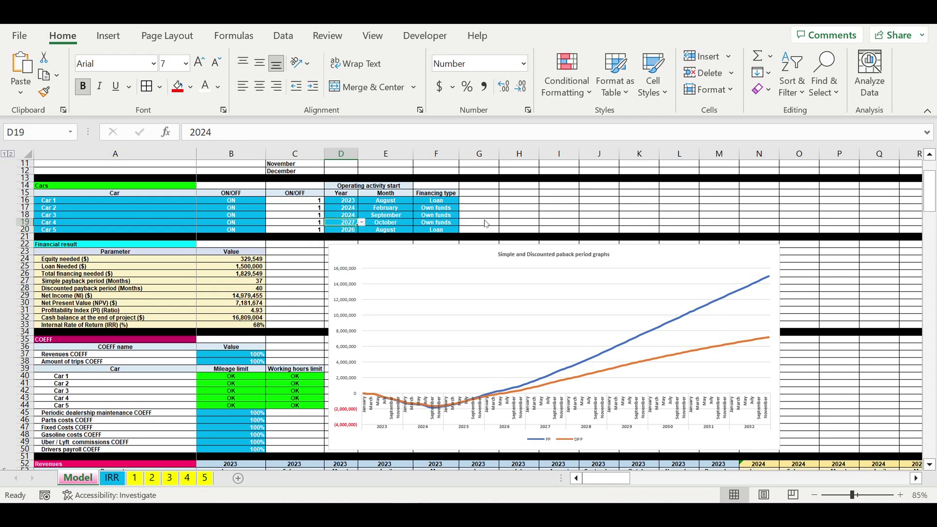
click(541, 209)
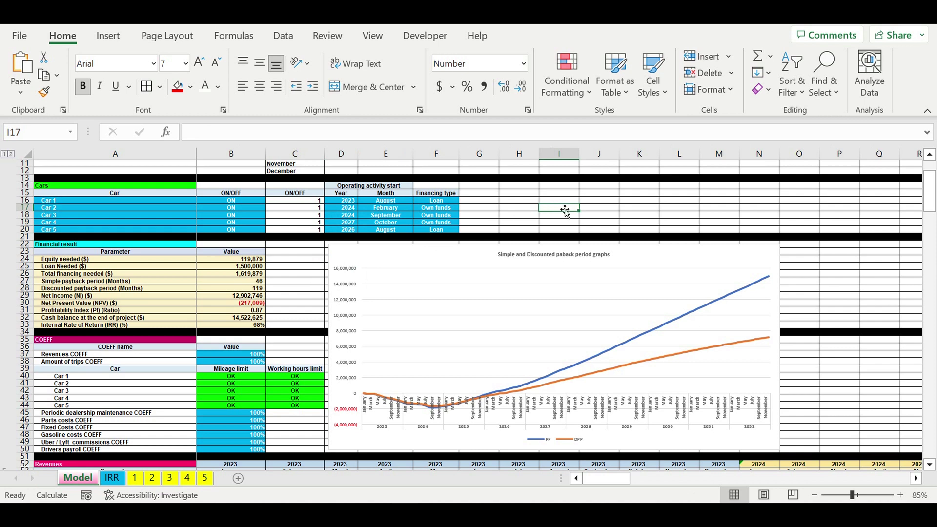
Switch the financing type of Car 5 and Car 1 to Own funds in the Cars table
click(430, 231)
click(462, 230)
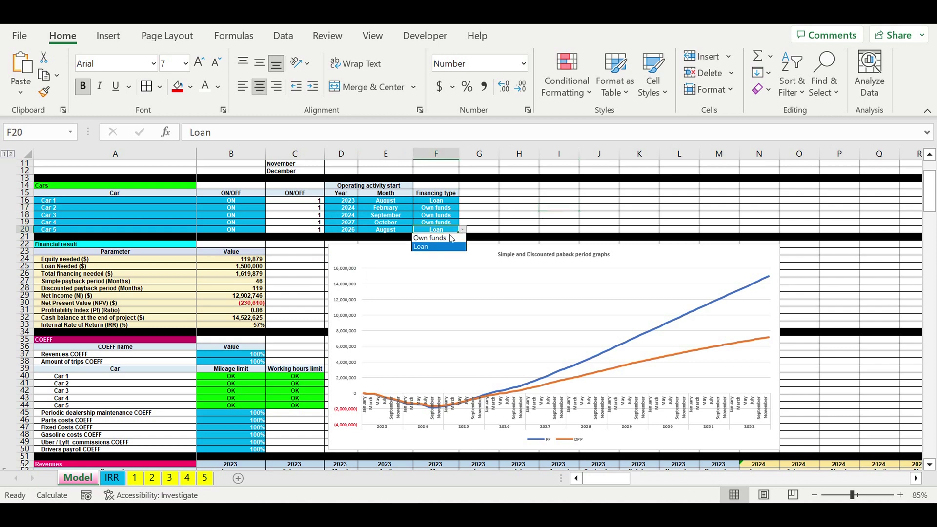
click(437, 238)
click(441, 203)
click(462, 201)
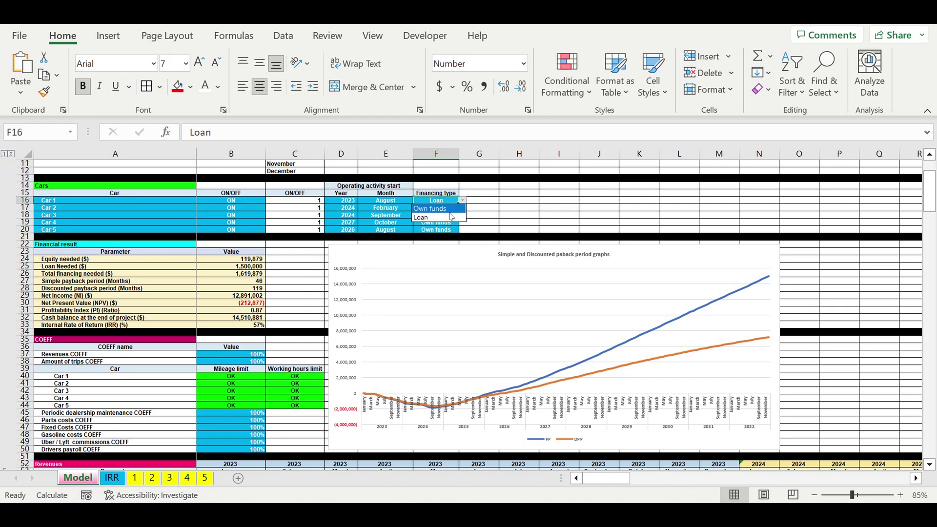
click(446, 212)
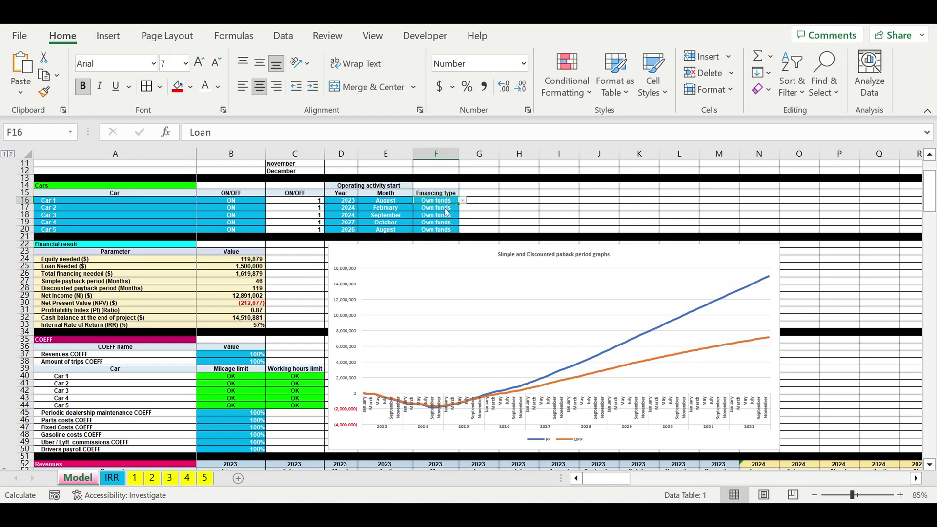
click(521, 208)
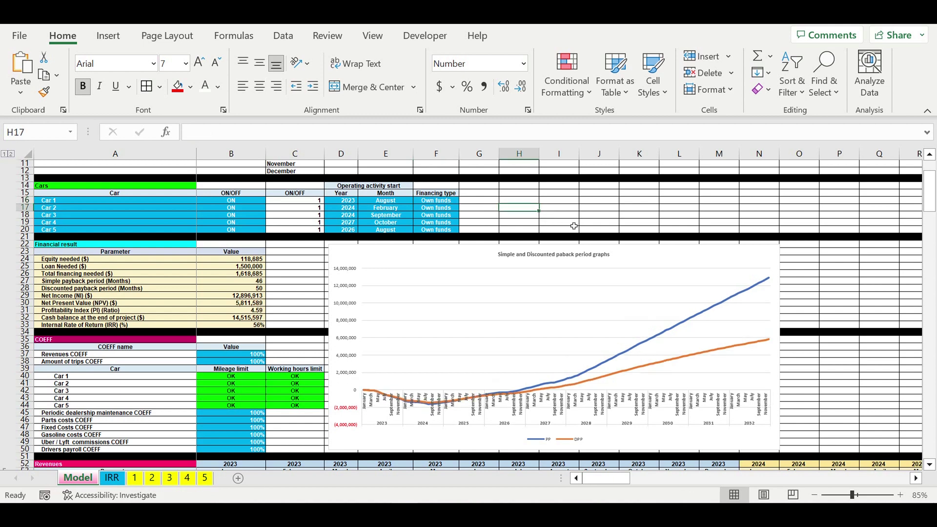
click(550, 213)
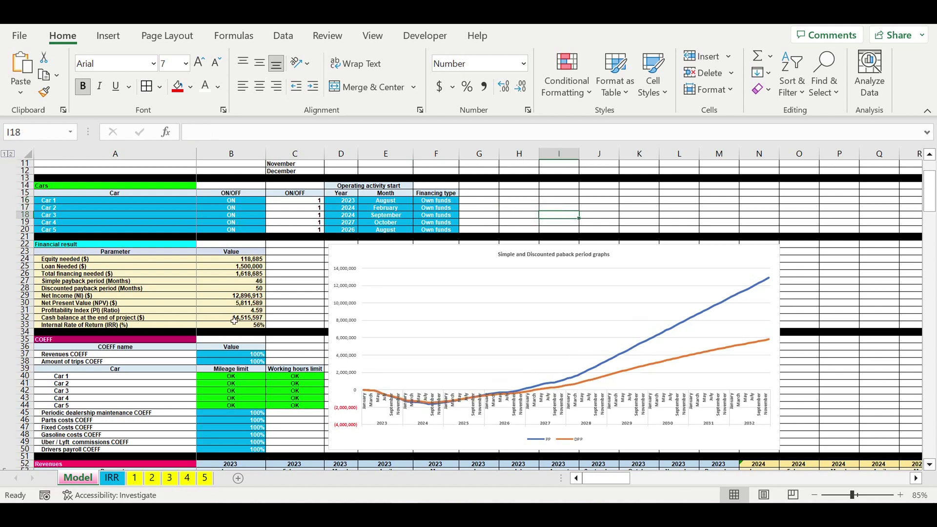
Set the Revenues COEFF in B37 to 80%
scroll(235, 321, down, 1)
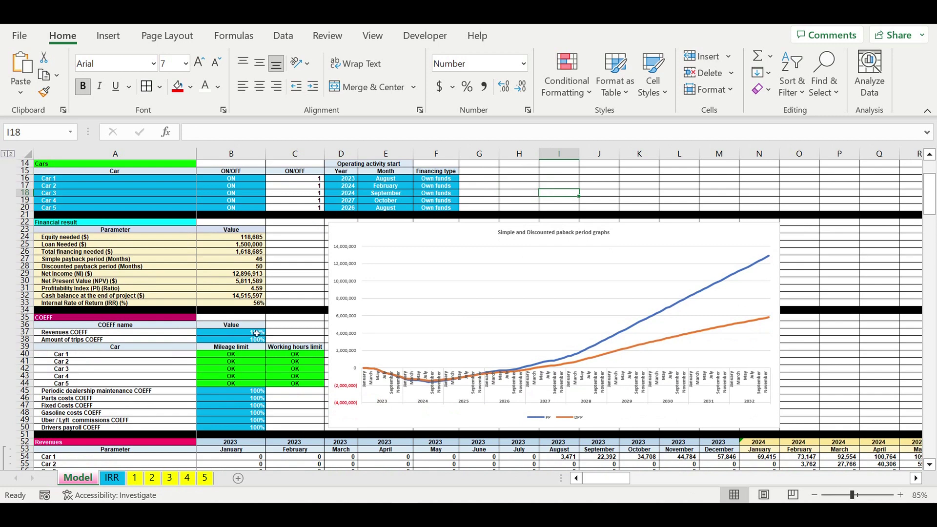
click(249, 336)
text(80)
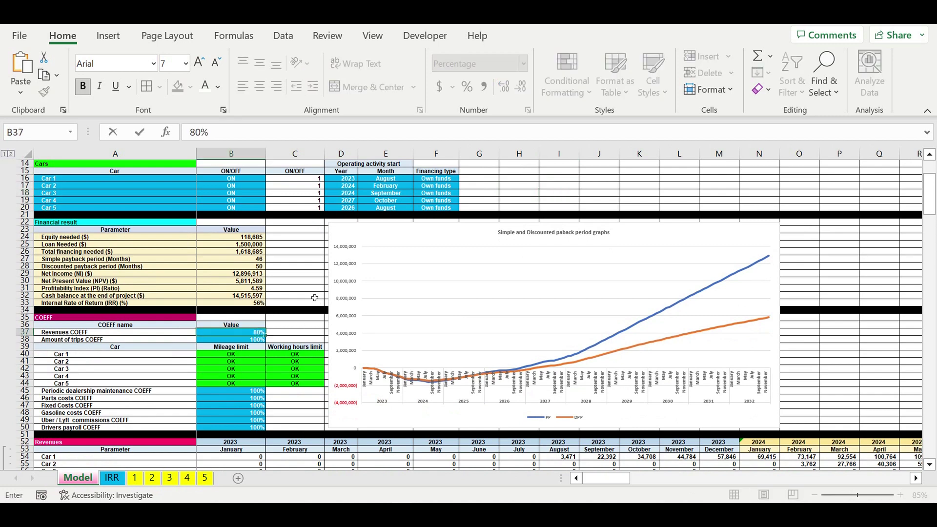
key(Return)
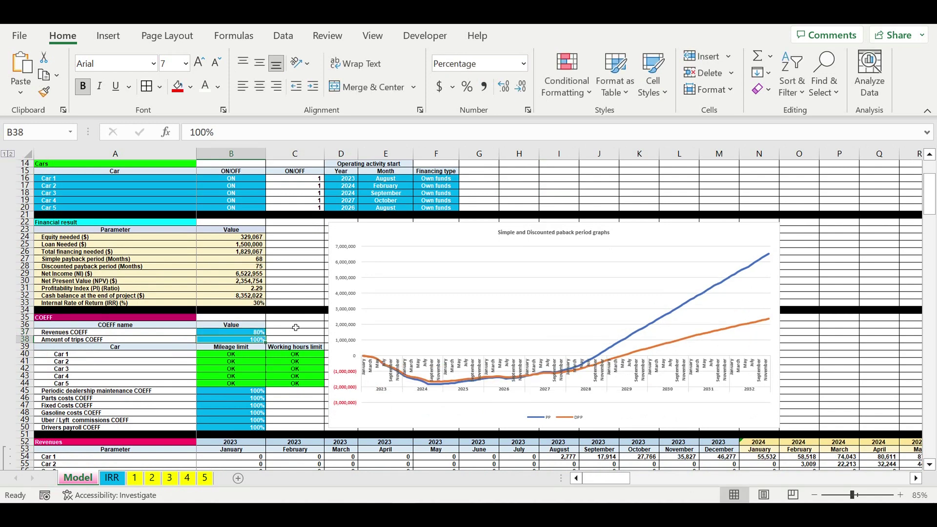
key(Up)
Try the Amount of trips COEFF in B38 at 90% and at 120%
click(244, 340)
text(90)
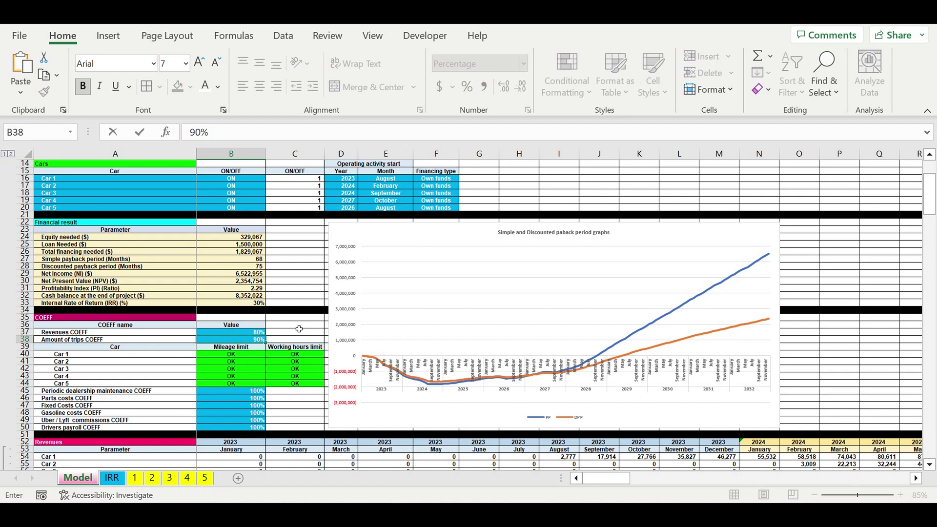
key(Return)
key(Return)
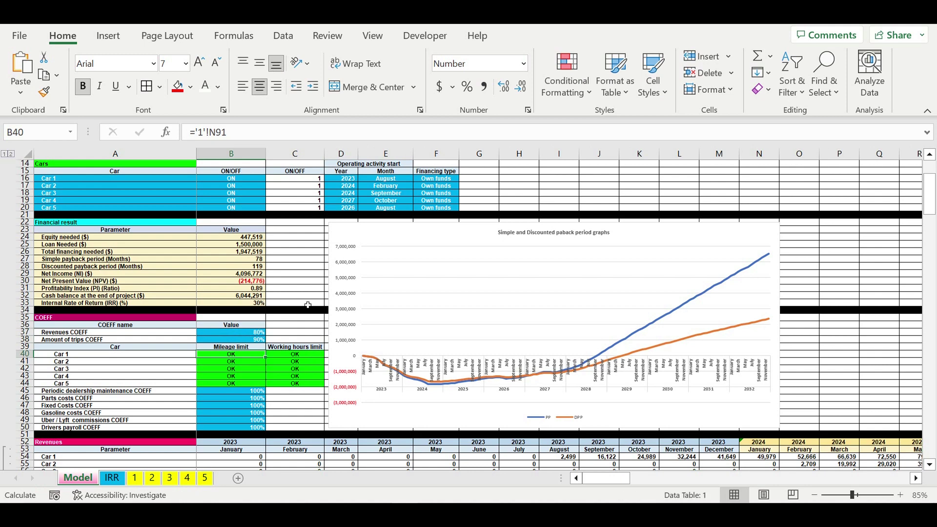
click(241, 341)
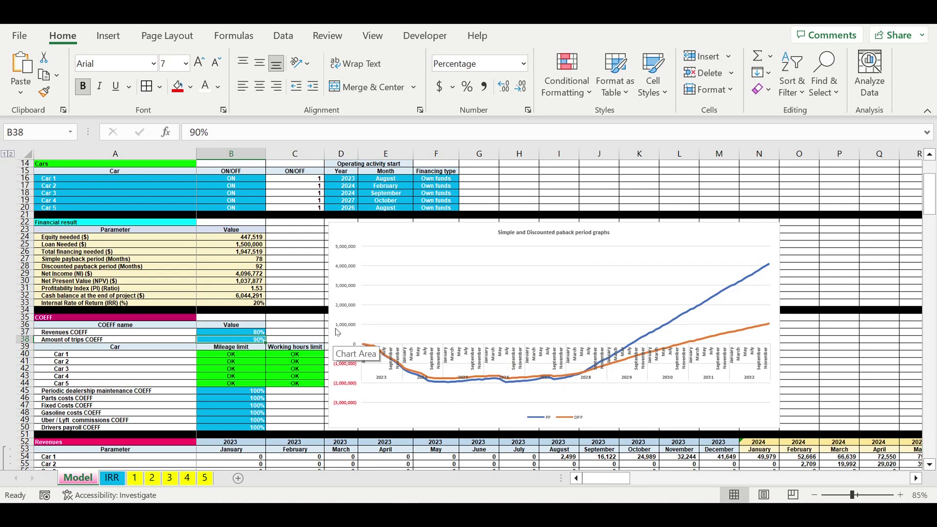
text(120)
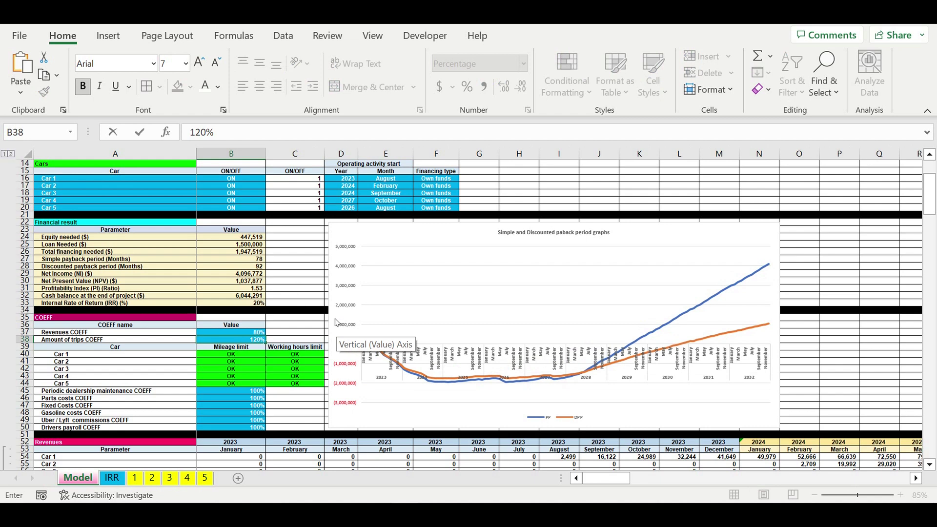
key(Return)
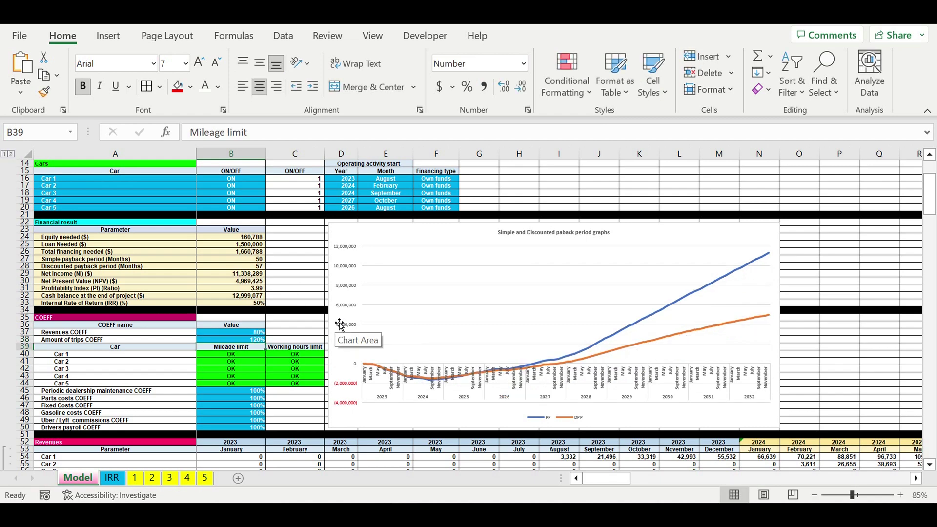
Set the Amount of trips COEFF in B38 to 150%
key(Up)
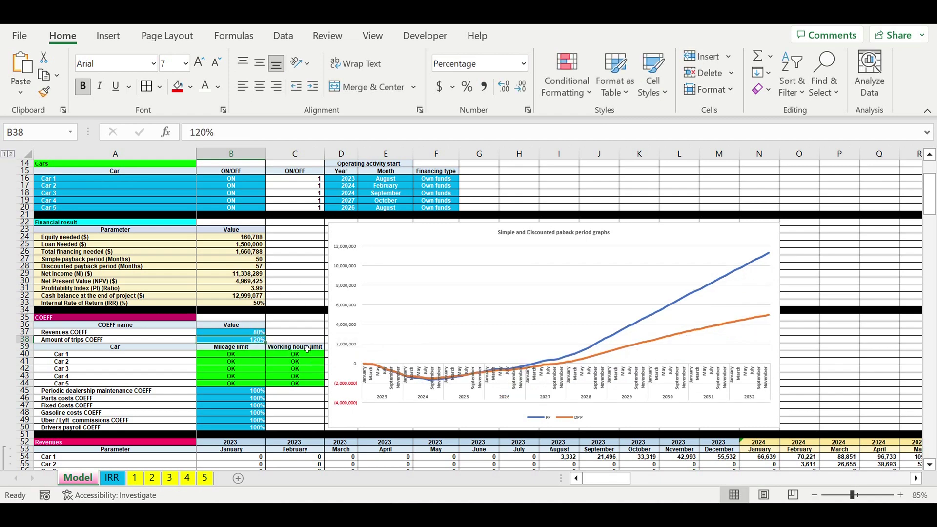
text(150)
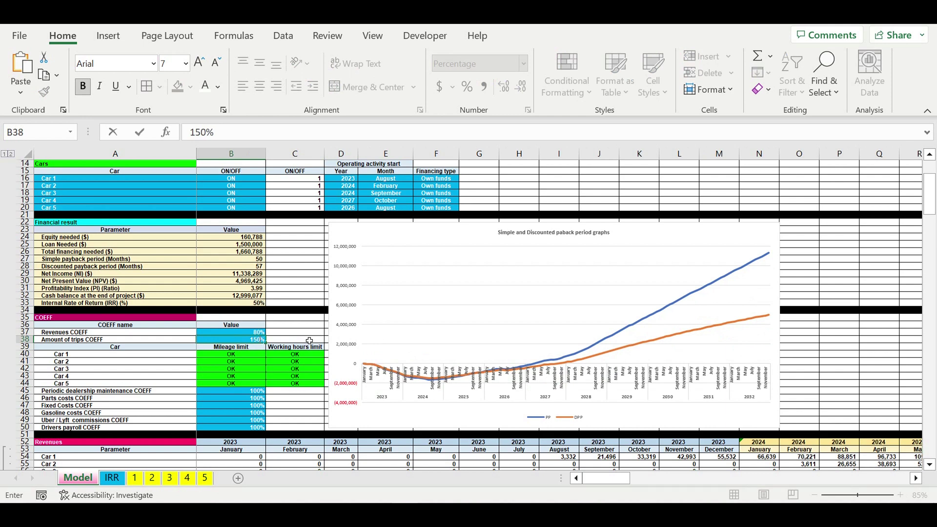
click(231, 350)
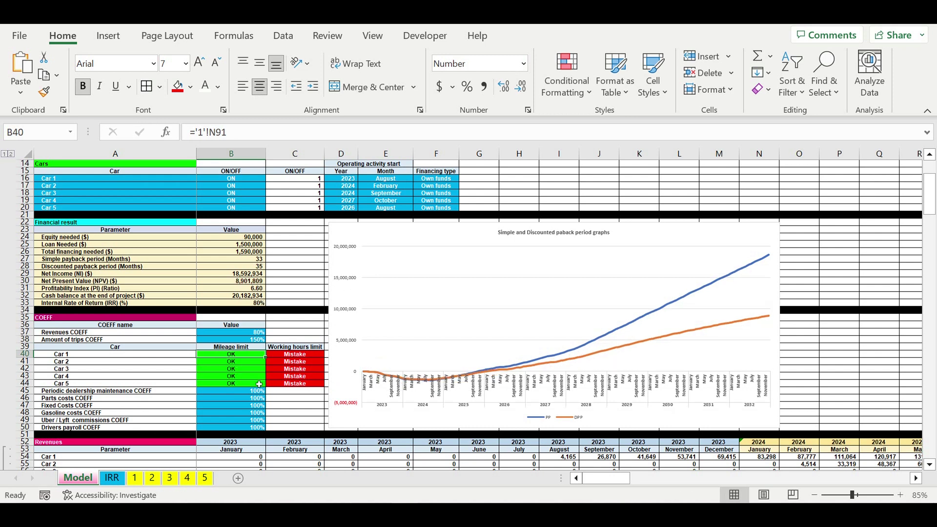
Trace the Working hours limit results for Car 1 on sheet 1, from the Trips types table through Monday to Revenues consolidation
drag(296, 355, 296, 384)
click(134, 478)
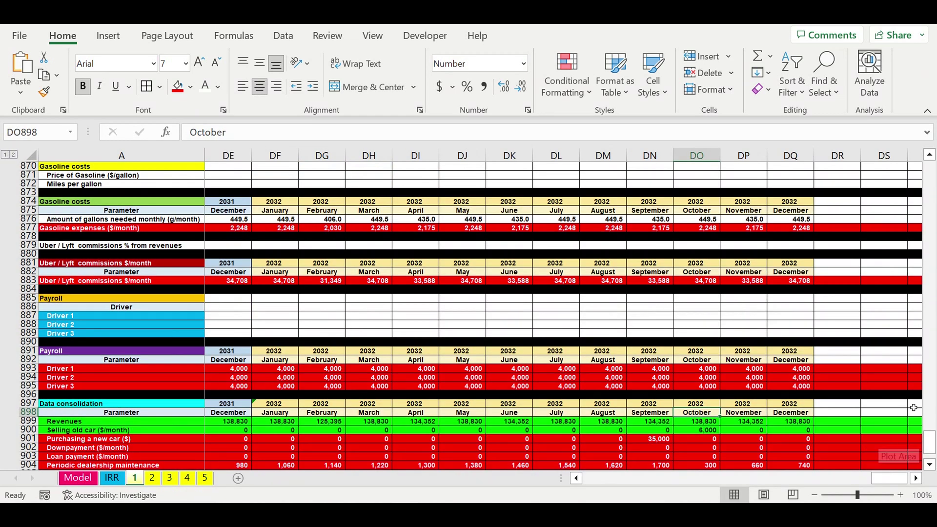
drag(930, 442, 930, 173)
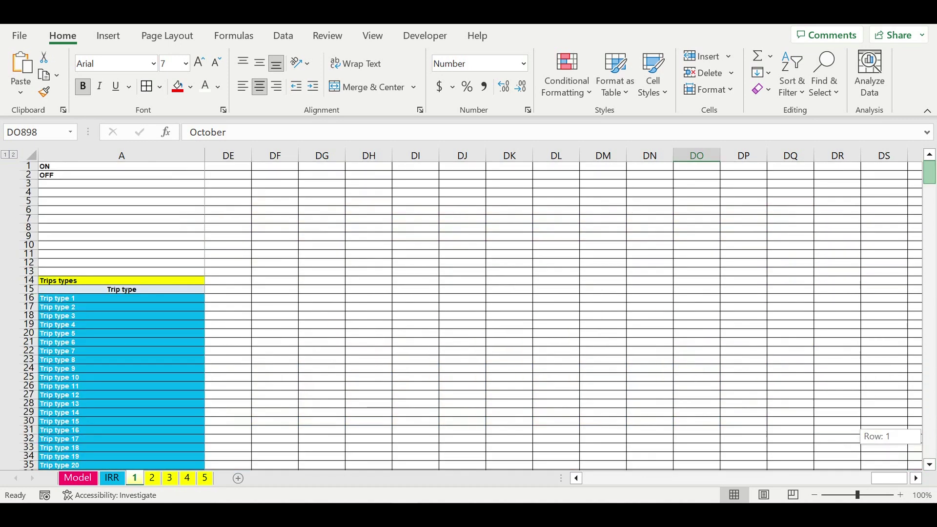
drag(891, 483, 598, 483)
scroll(468, 374, down, 7)
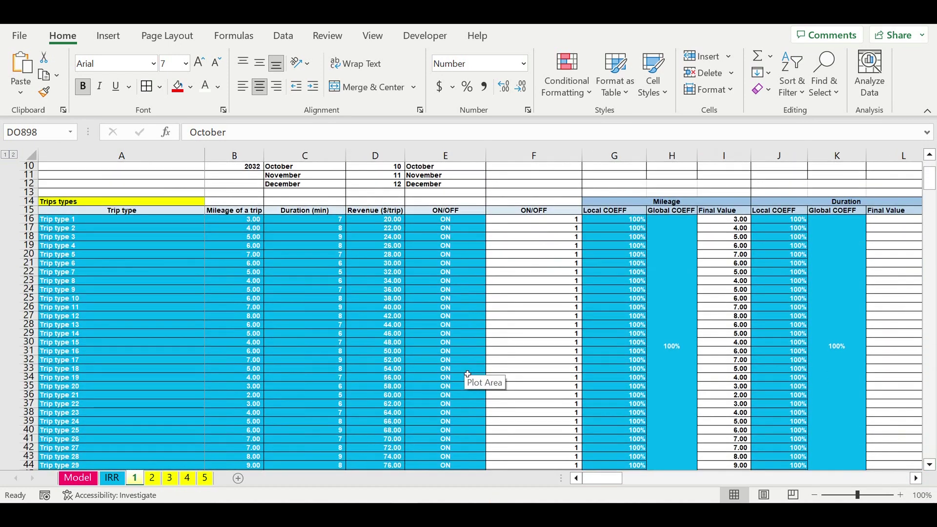
scroll(484, 336, up, 3)
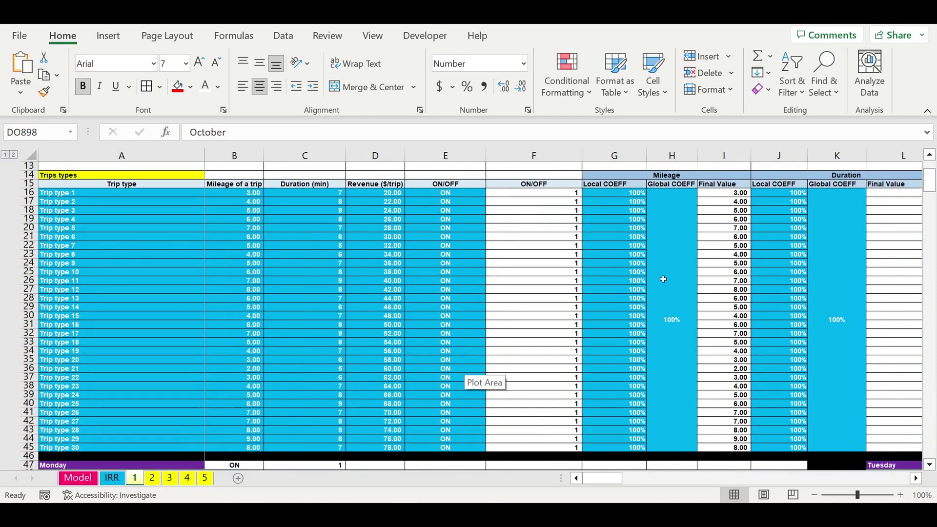
scroll(802, 279, down, 5)
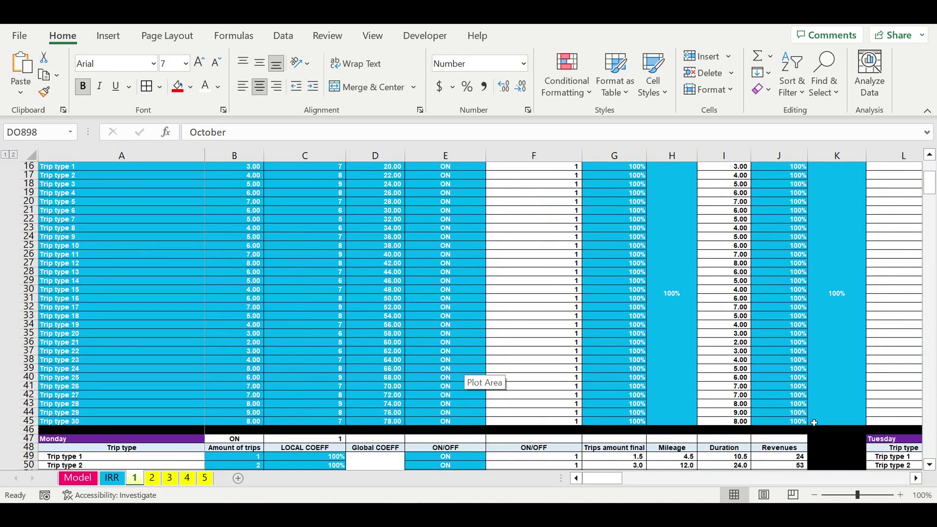
scroll(814, 410, down, 5)
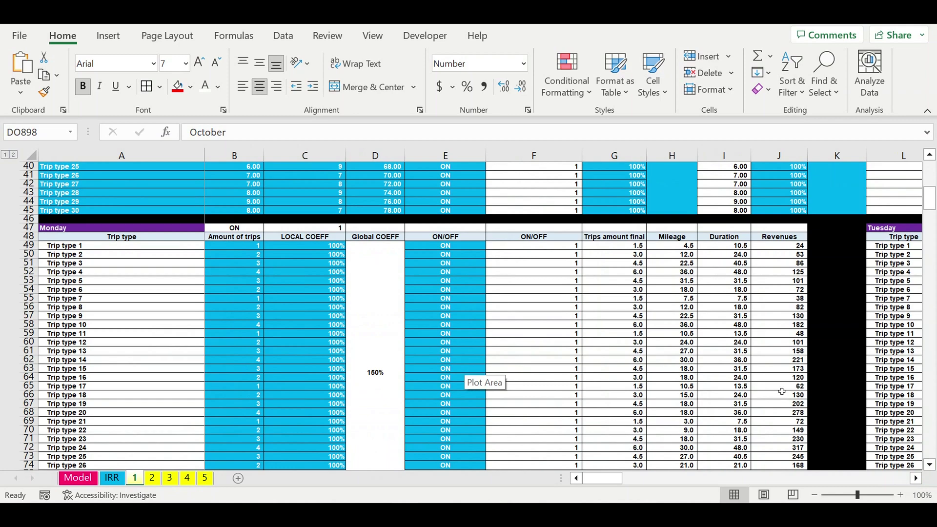
scroll(780, 389, down, 6)
scroll(774, 386, up, 1)
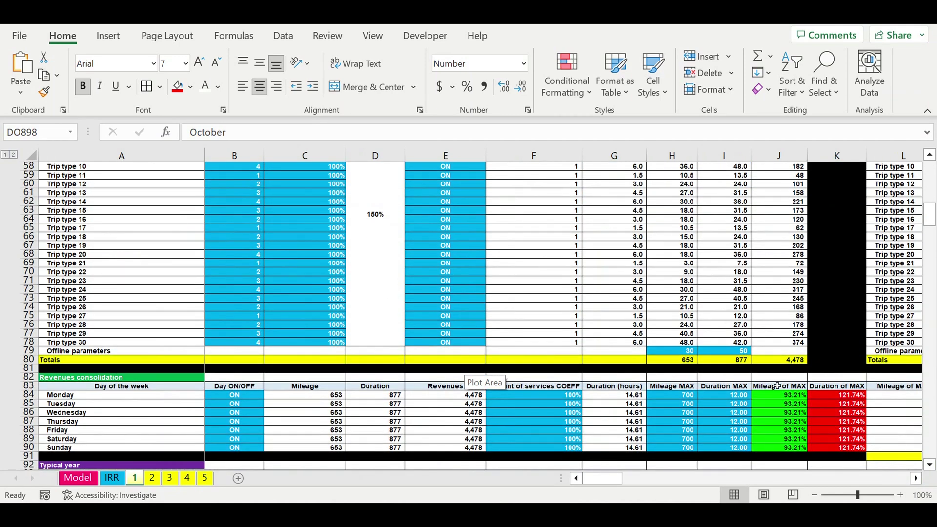
scroll(738, 390, down, 3)
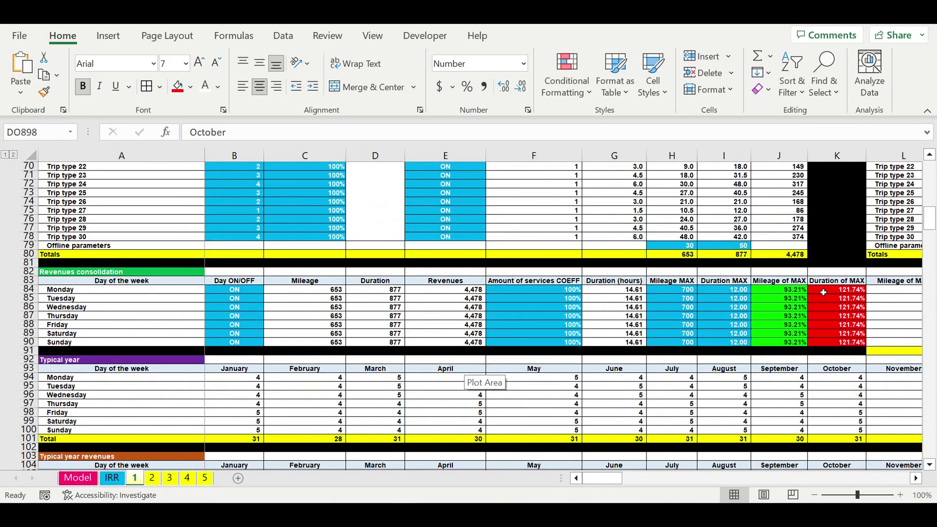
Examine the Duration of MAX formula in K84 on sheet 1 against the Duration MAX values for Monday to Sunday
click(836, 292)
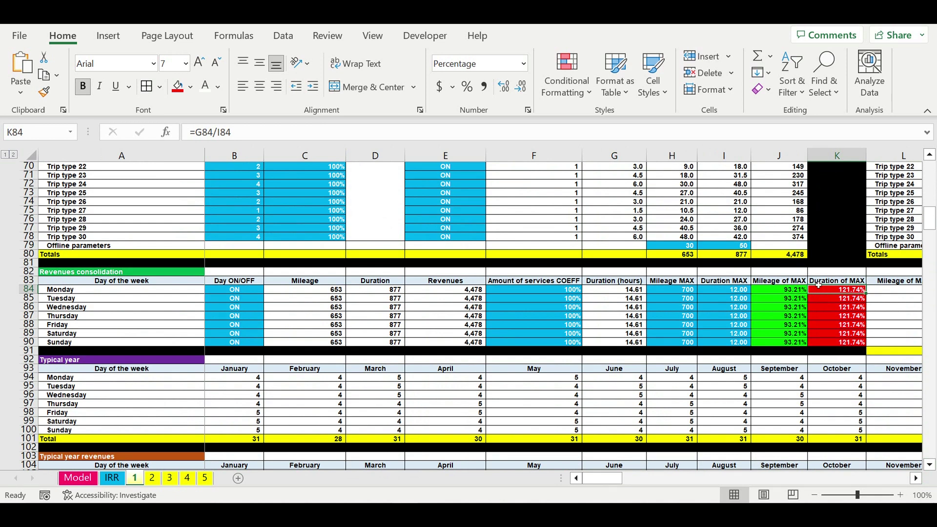
drag(737, 293, 737, 346)
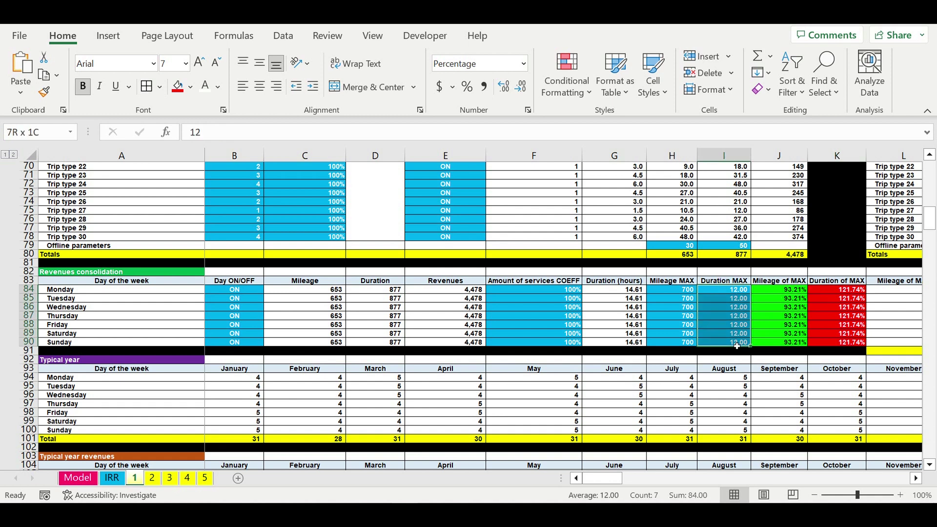
click(865, 291)
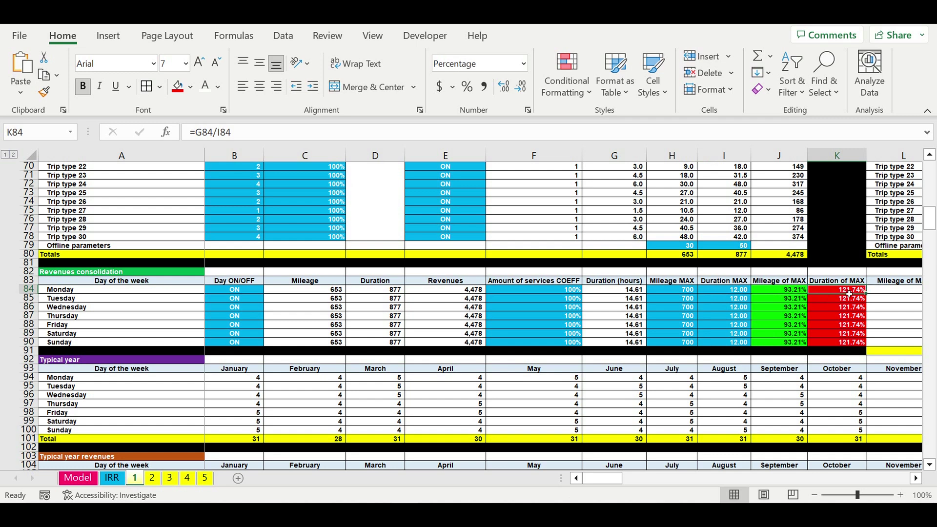
Try the Amount of trips COEFF in B38 of the Model sheet at 130%
click(77, 478)
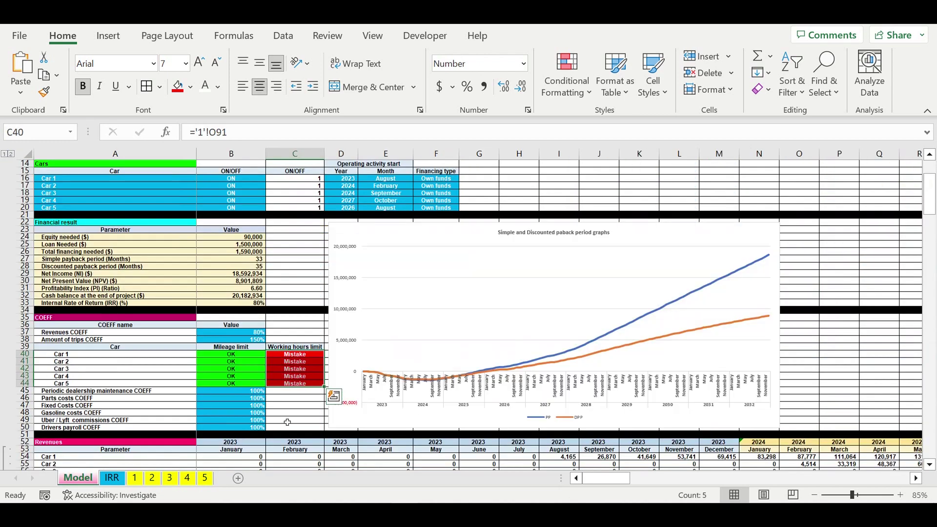
click(245, 342)
text(130)
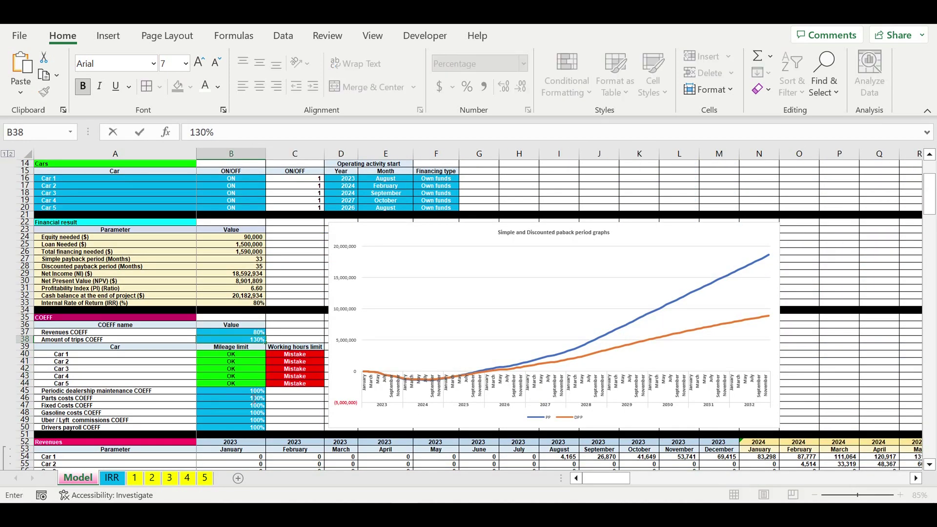
key(Return)
key(Return)
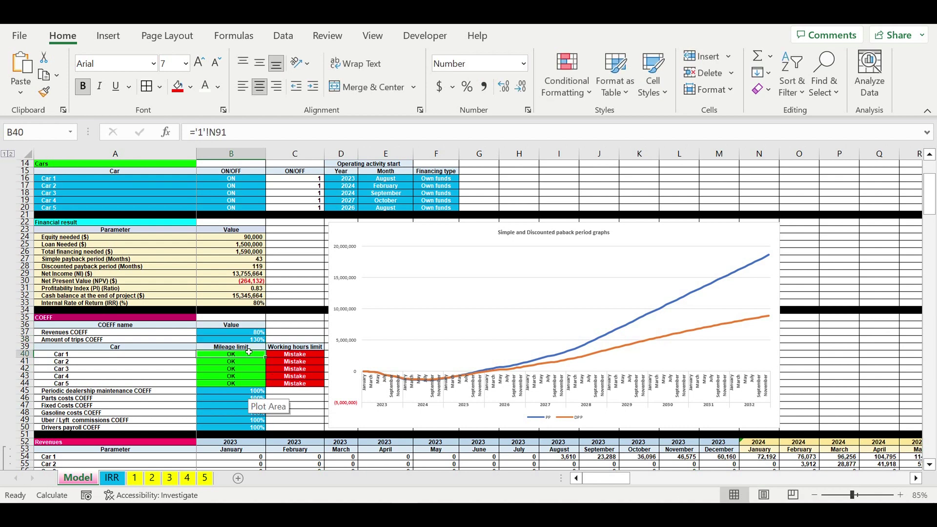
Set the Amount of trips COEFF in B38 to 110%
click(245, 341)
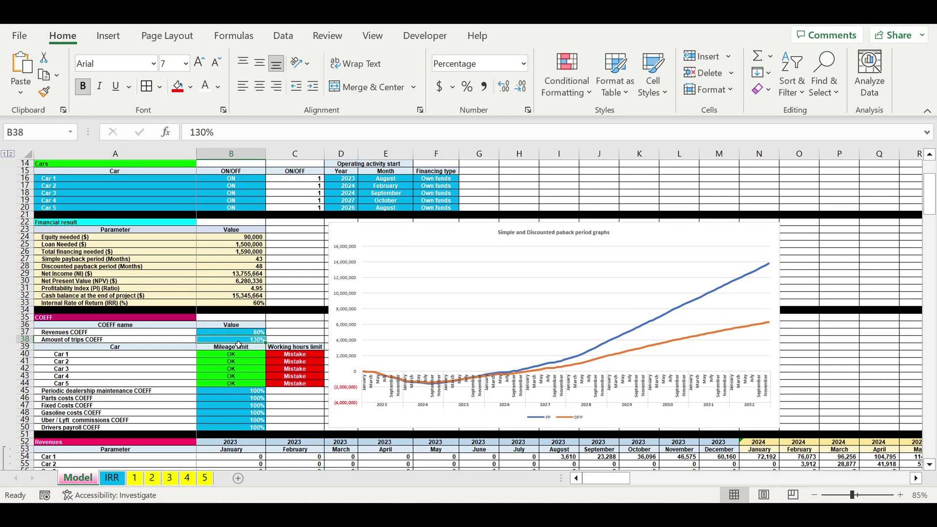
text(110)
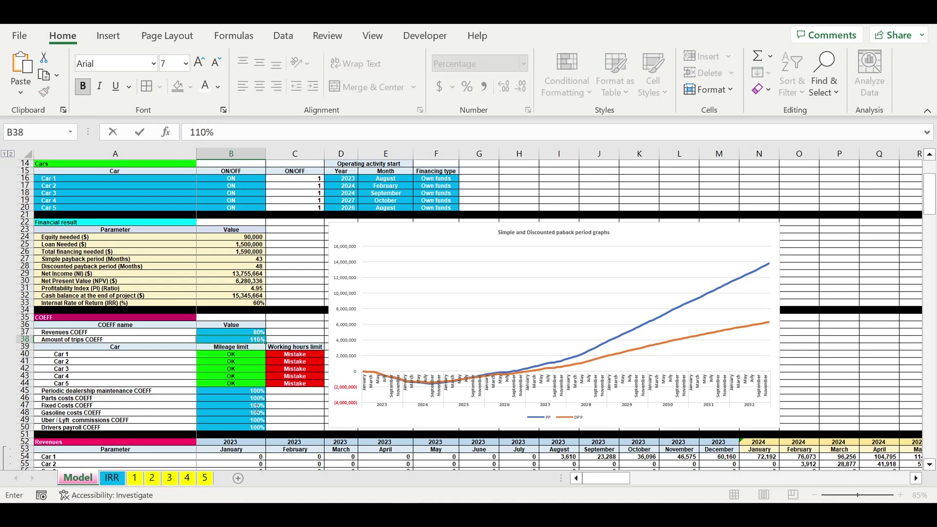
click(295, 413)
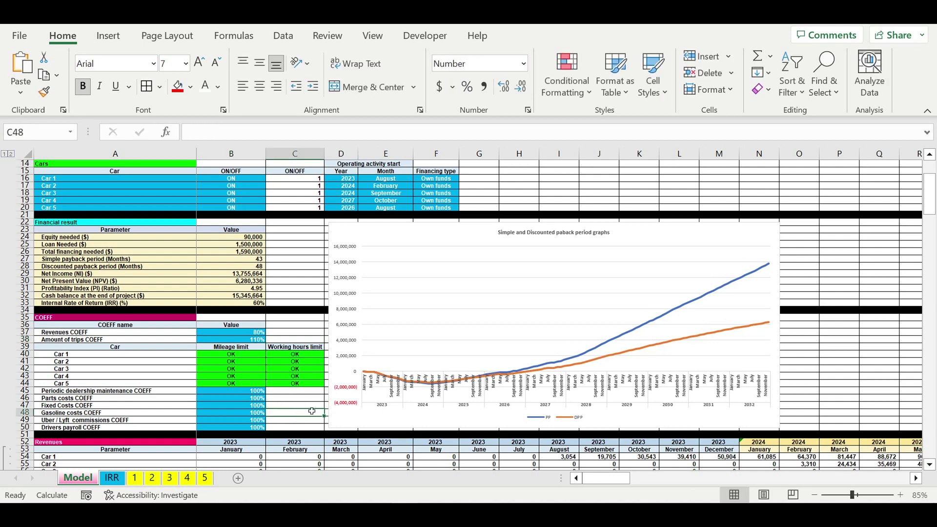
Set the Periodic dealership maintenance COEFF in B45 to 130% and the Parts costs COEFF in B46 to 300%
click(245, 393)
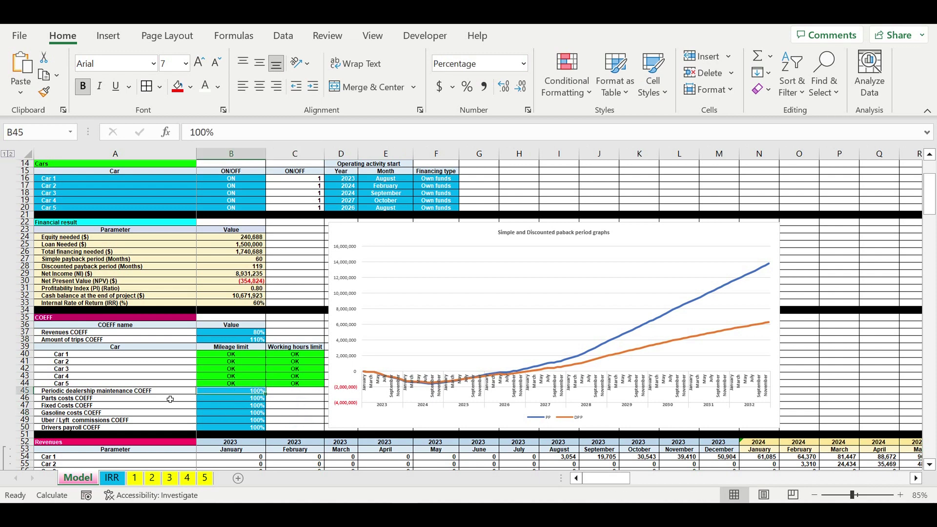
text(13)
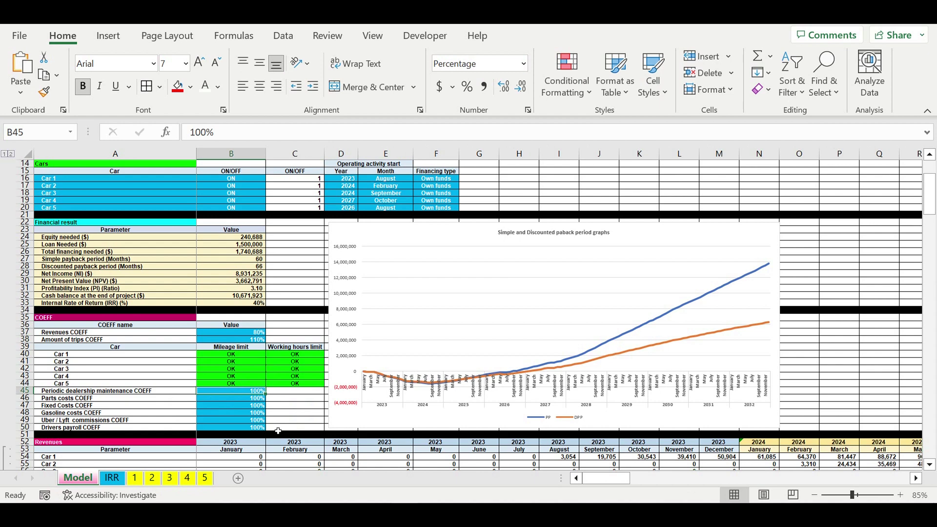
text(0)
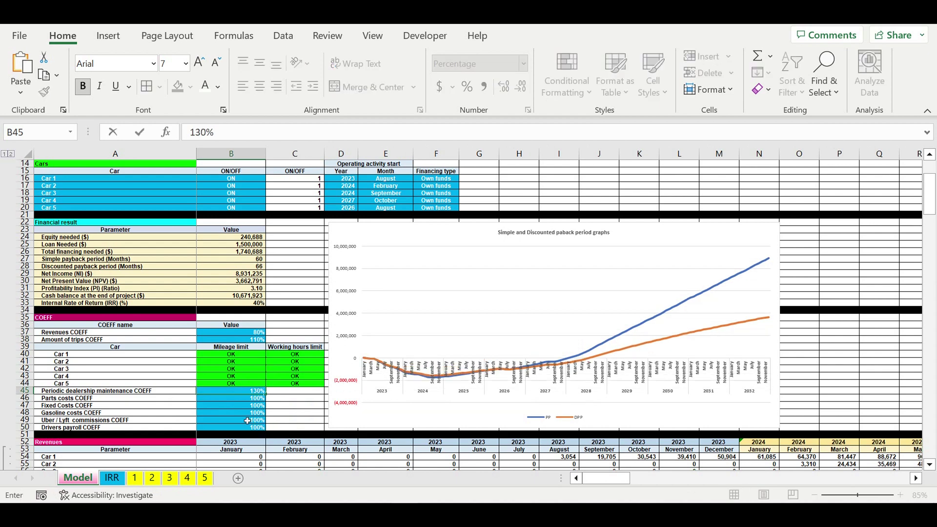
click(239, 400)
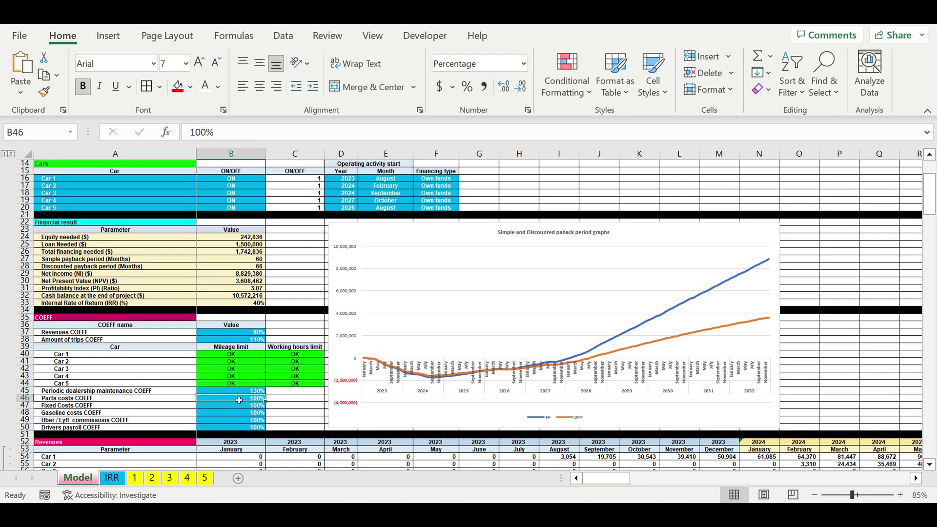
text(300)
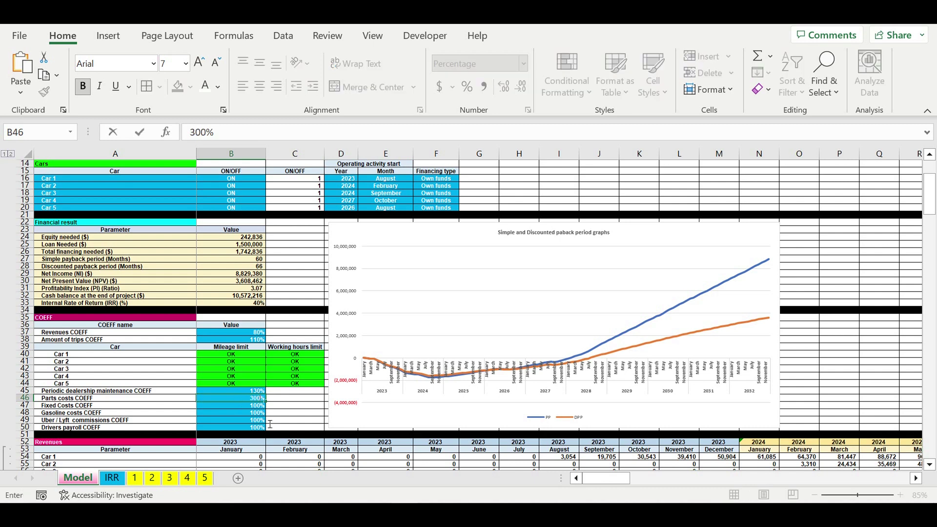
key(Return)
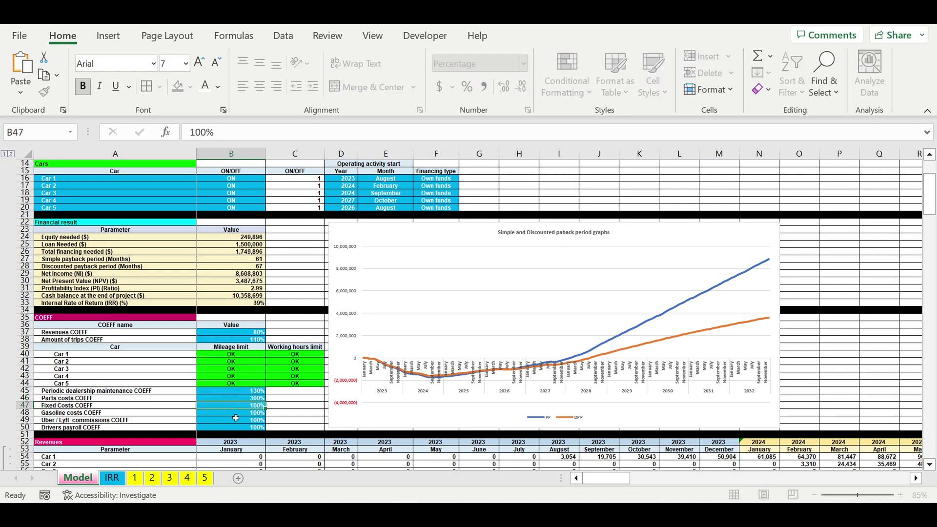
Set the Uber / Lyft commissions COEFF in B49 to 130% and the Drivers payroll COEFF in B50 to 120%
click(126, 422)
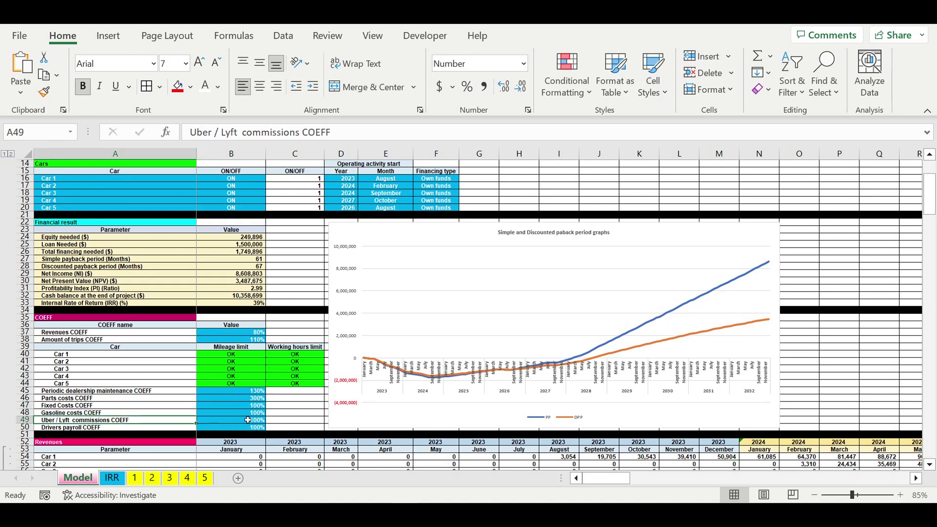
click(231, 418)
text(130)
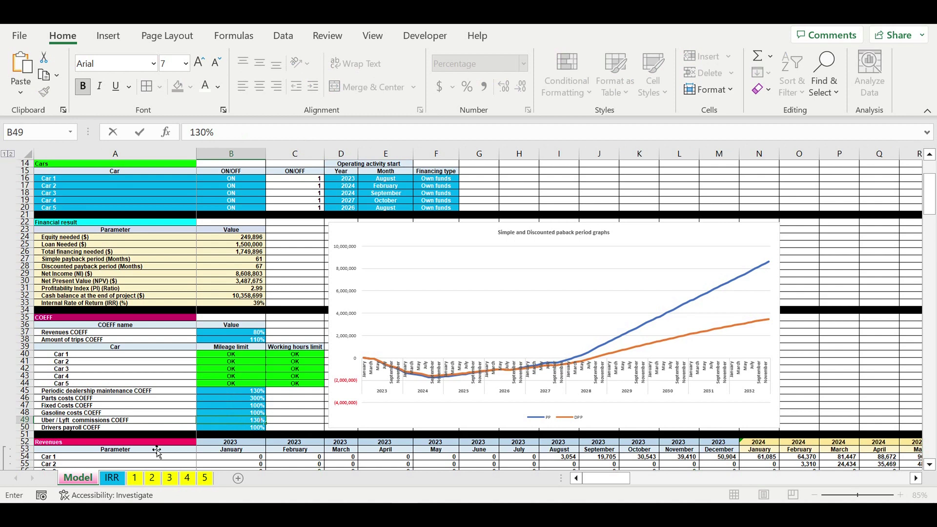
click(126, 443)
click(105, 428)
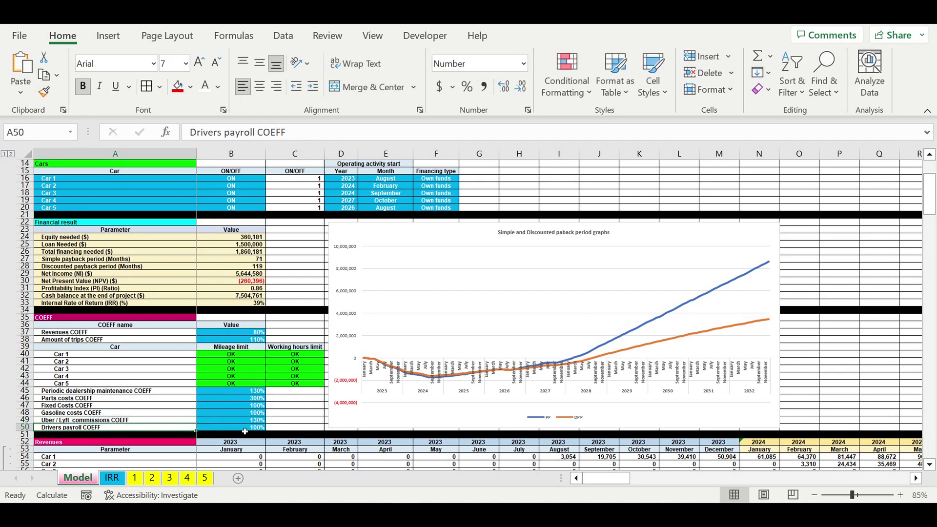
click(241, 429)
text(120)
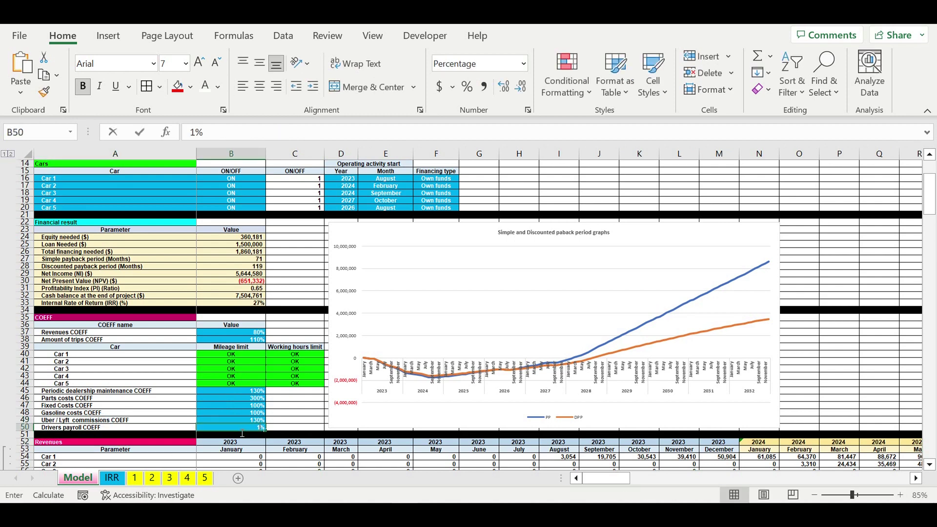
key(Return)
key(Return)
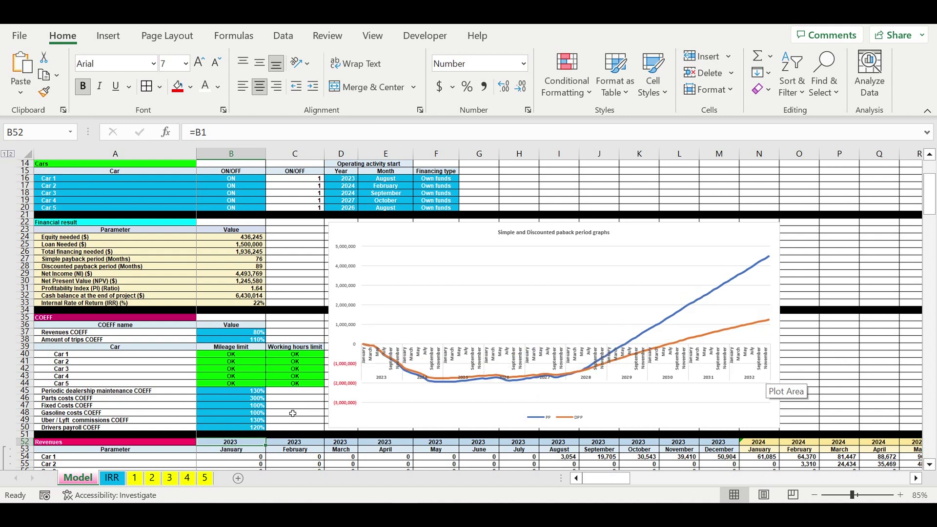
click(294, 414)
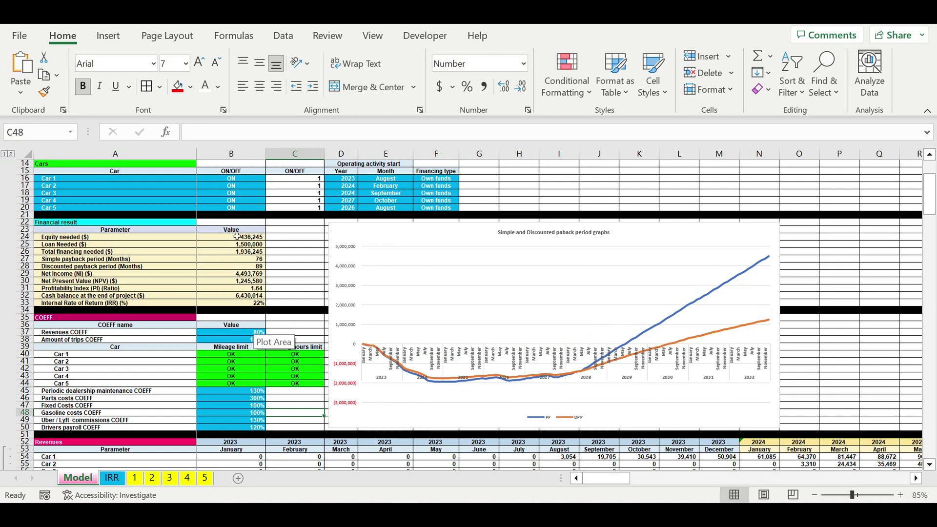
Review the Financial result values in B24:B33, from Equity needed down to the Internal Rate of Return
drag(226, 238, 235, 304)
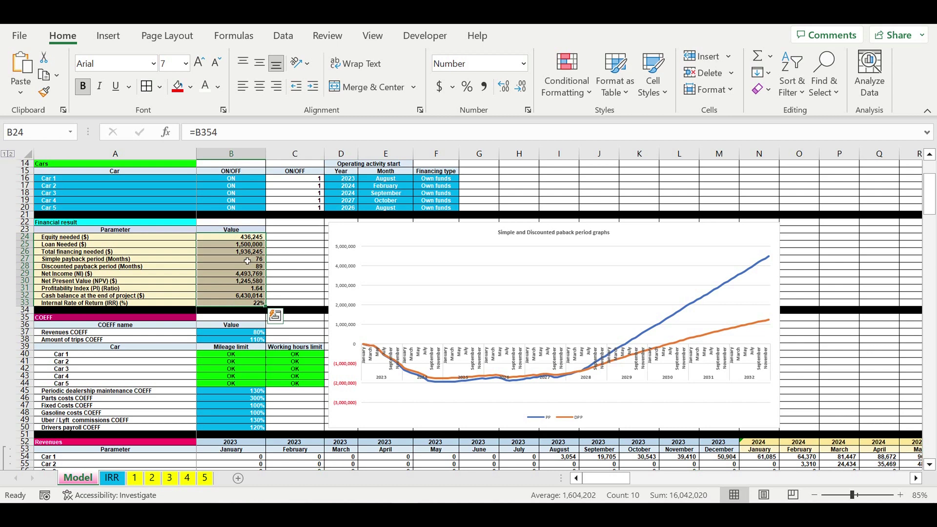
click(241, 305)
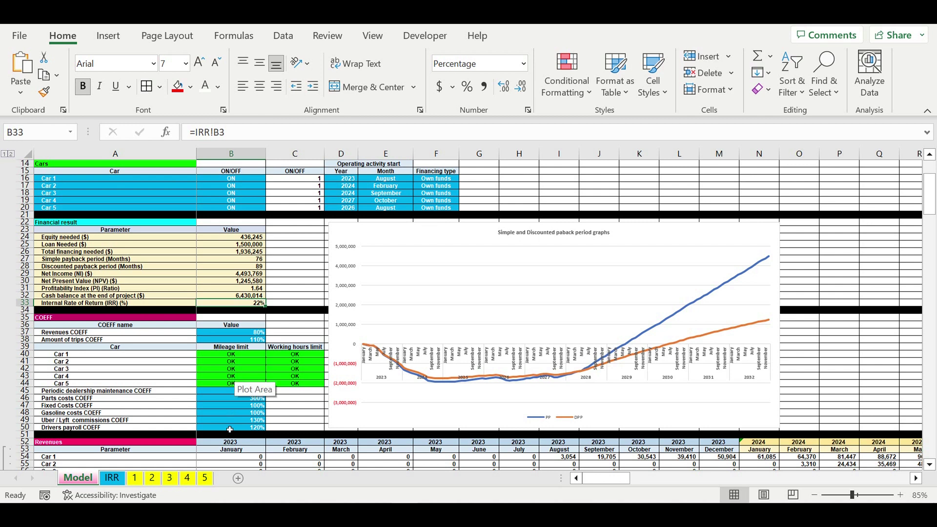
click(229, 237)
drag(234, 258, 240, 311)
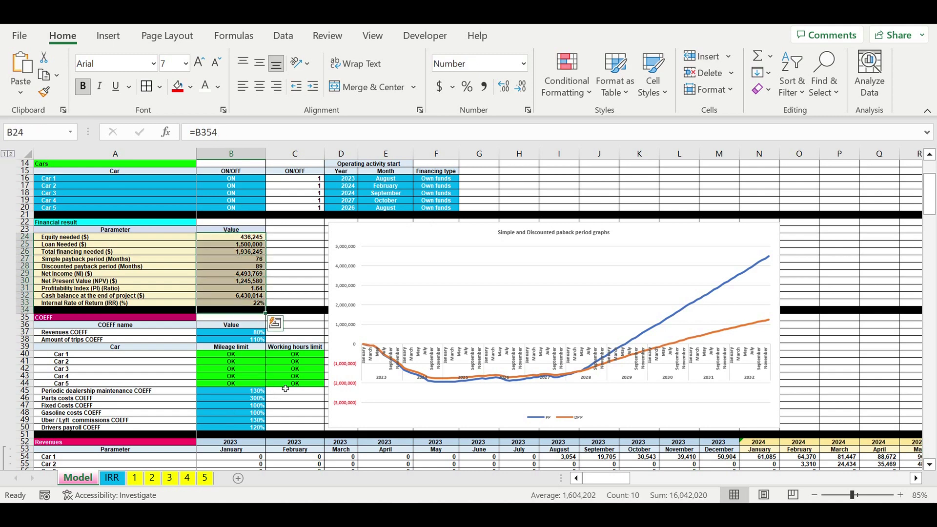
Review the Monday trip ON/OFF switches and the Trips types table on sheet 1, and check the Model sheet's Mileage limit cells
click(134, 478)
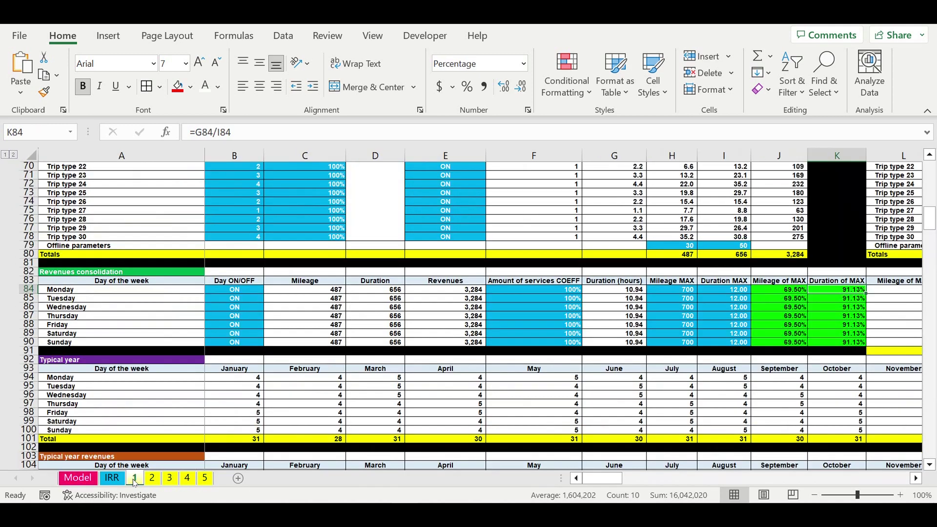
scroll(642, 332, up, 7)
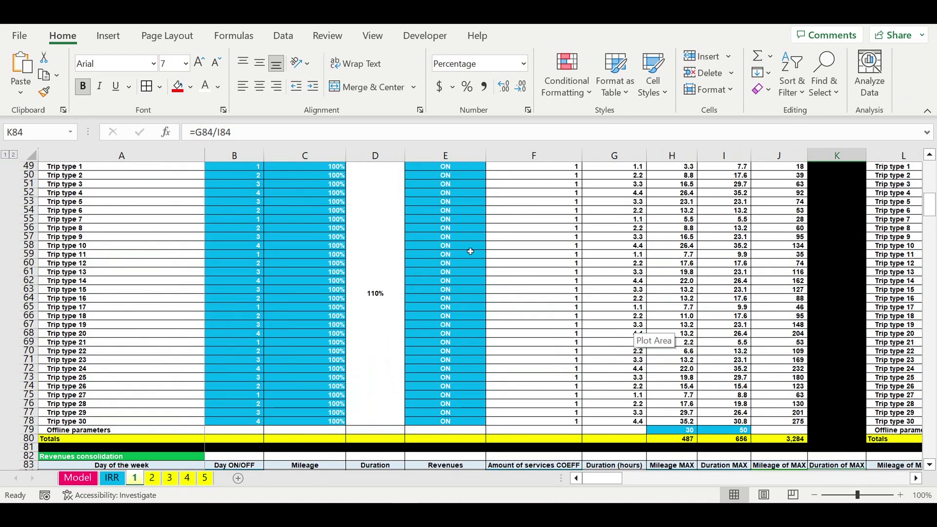
drag(446, 210, 446, 395)
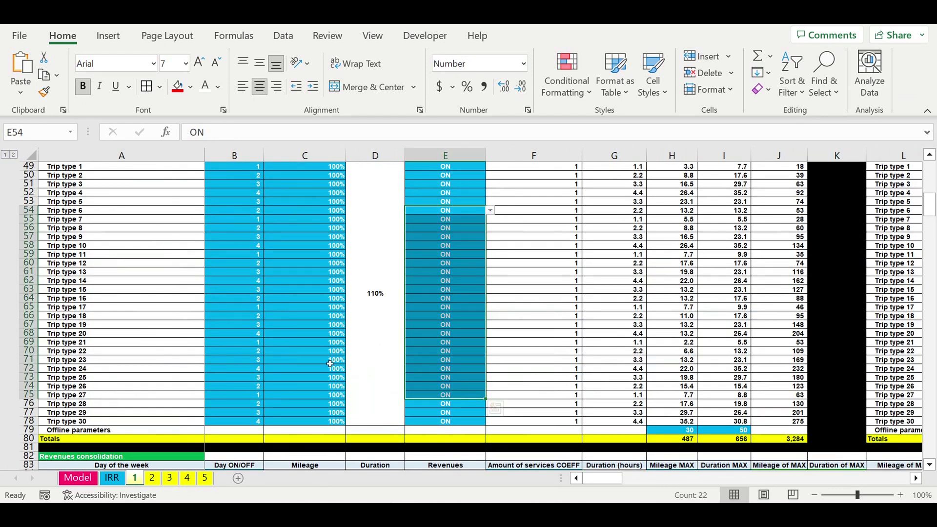
scroll(376, 366, down, 4)
scroll(605, 342, up, 14)
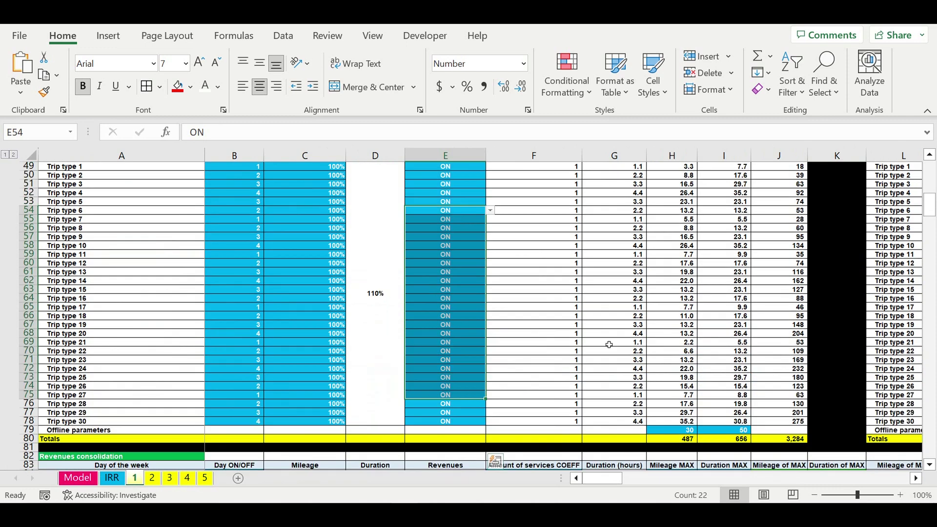
scroll(610, 338, up, 6)
scroll(585, 363, down, 1)
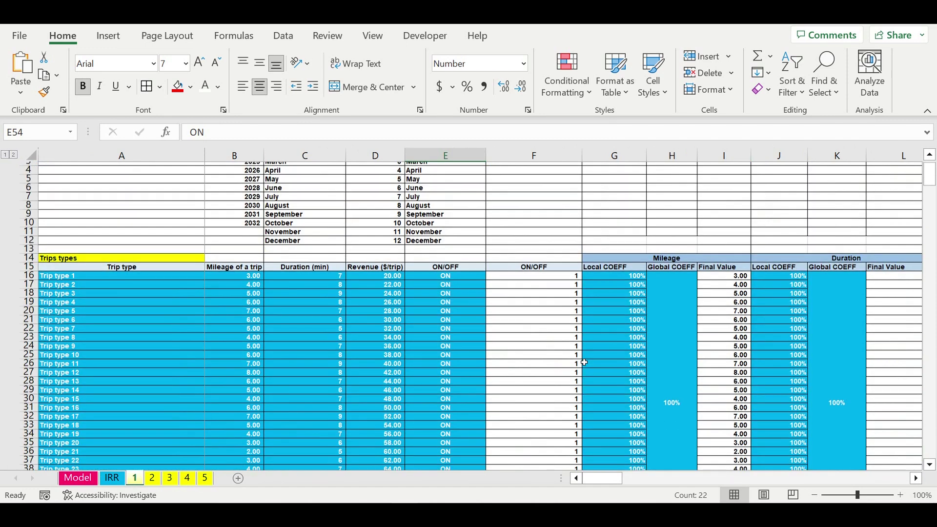
click(79, 479)
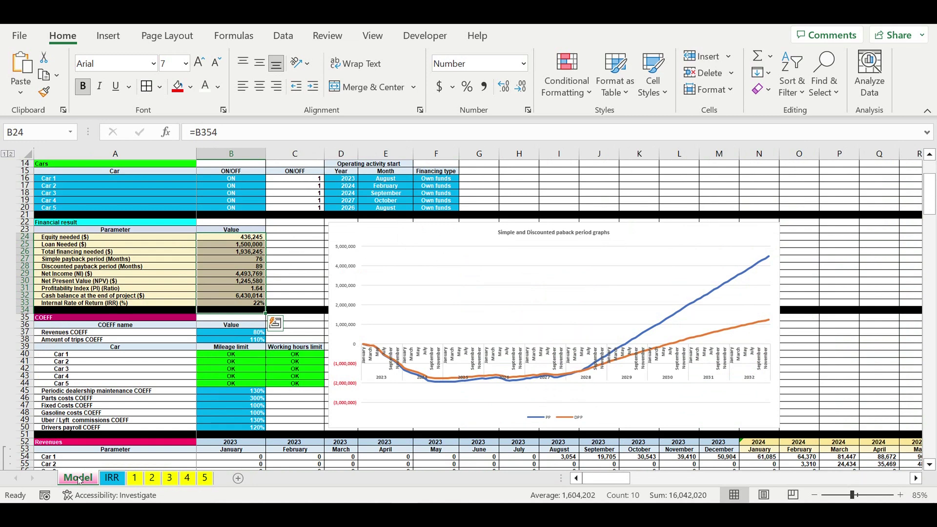
click(227, 370)
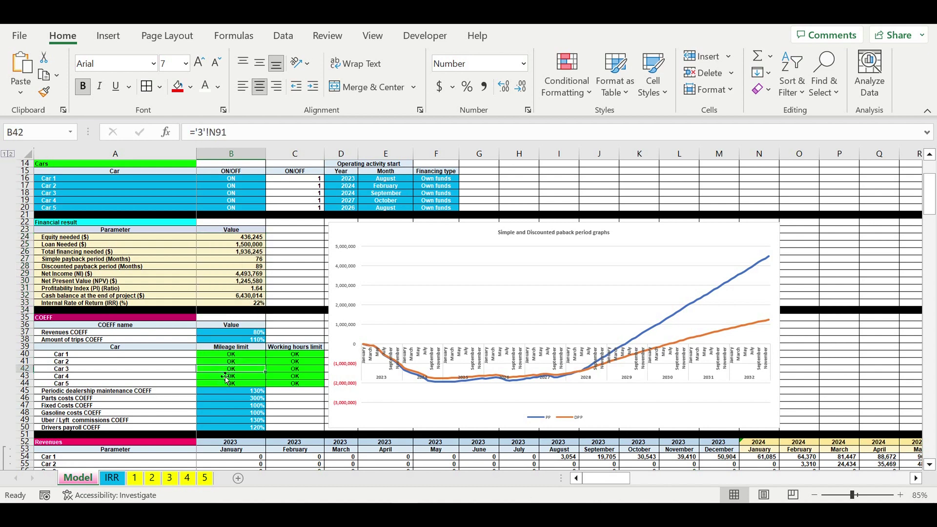